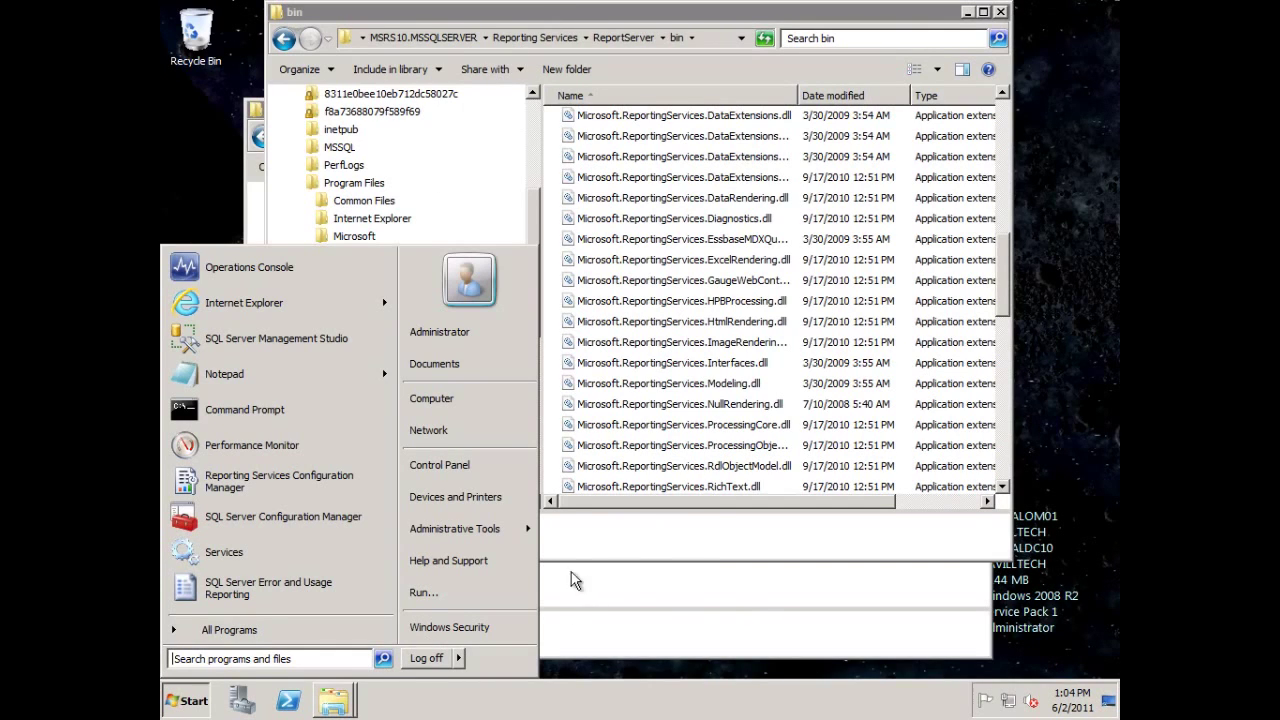
# Expand the MSRS10.MSSQLSERVER folder tree and bring the Prerequisites folder window forward.
pyautogui.click(185, 703)
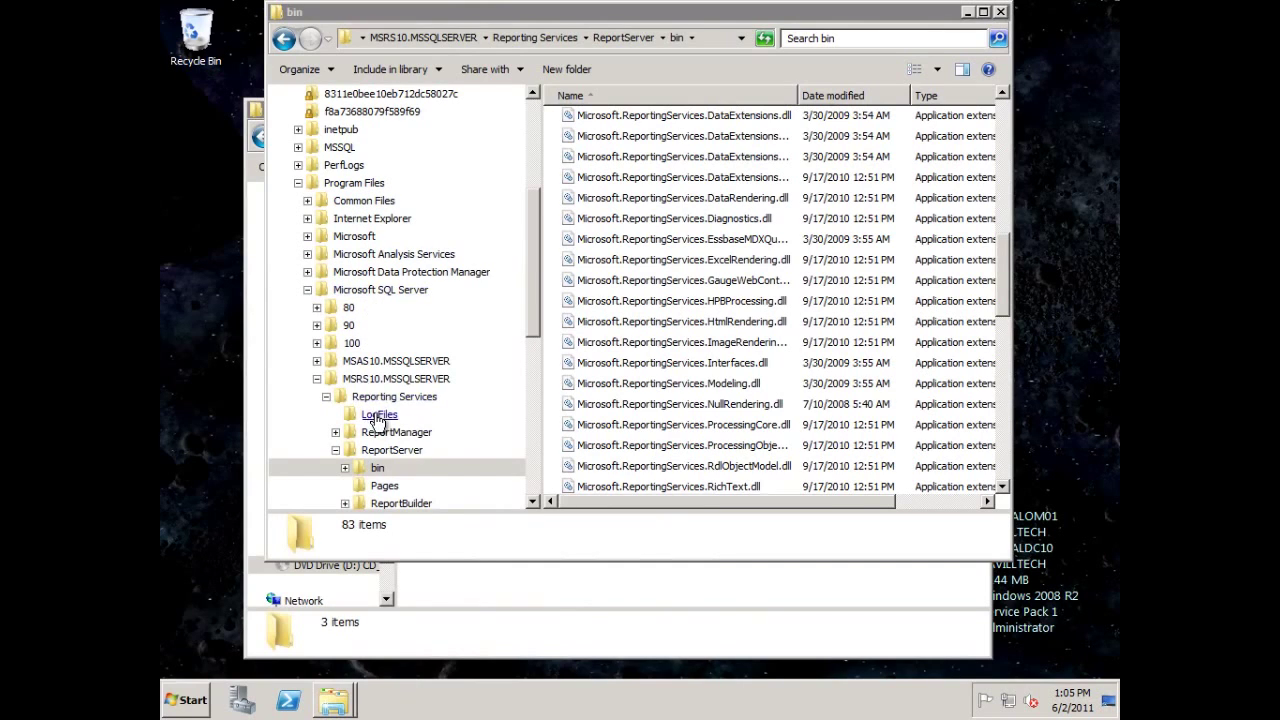
pyautogui.click(316, 379)
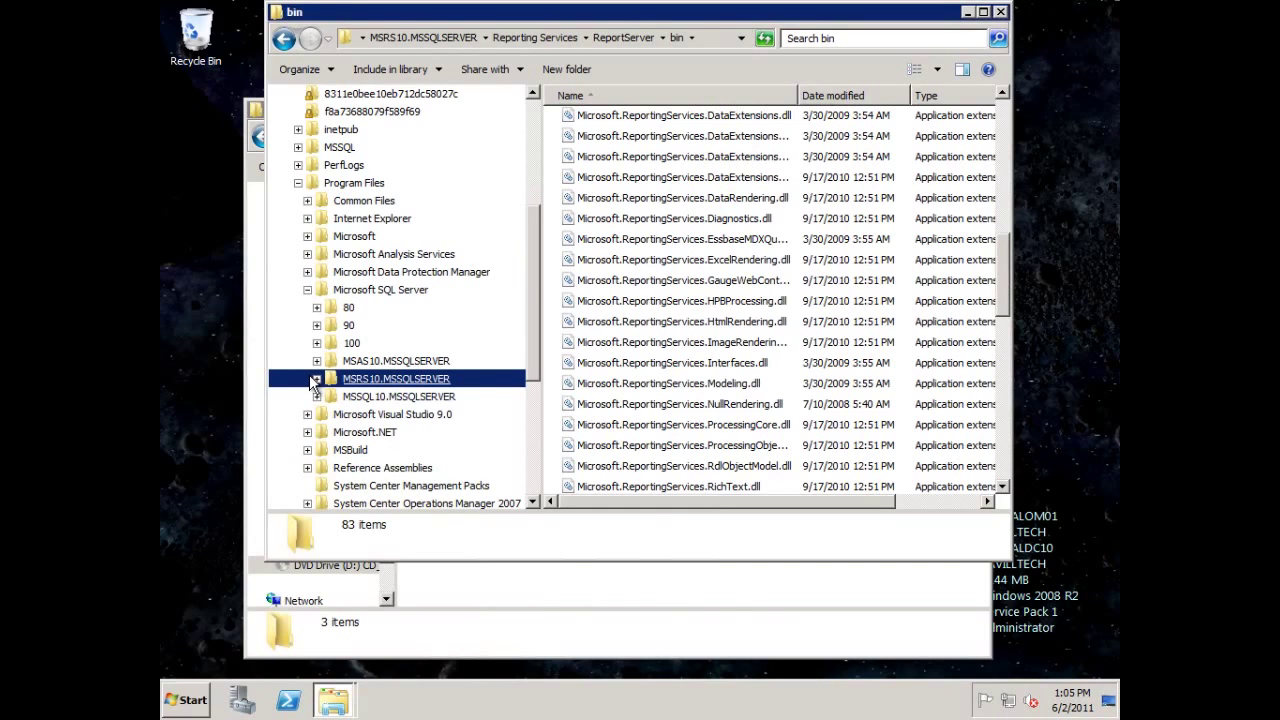
pyautogui.click(316, 379)
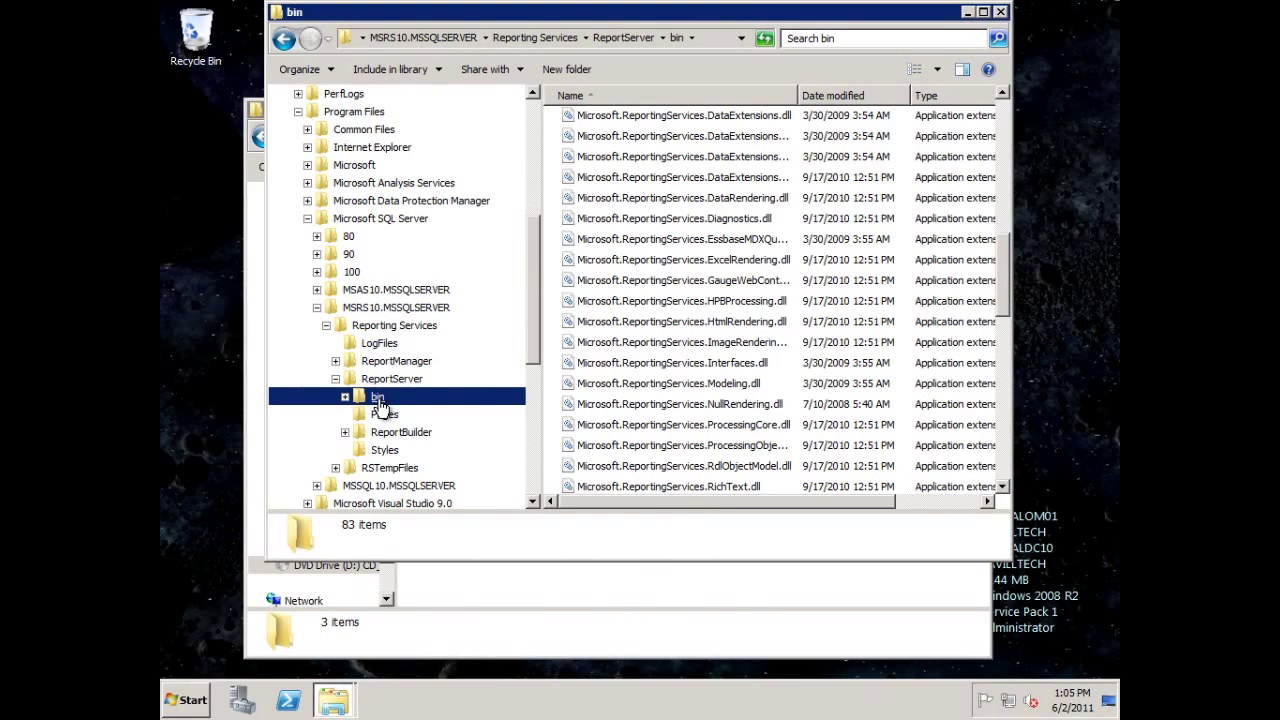
pyautogui.click(465, 600)
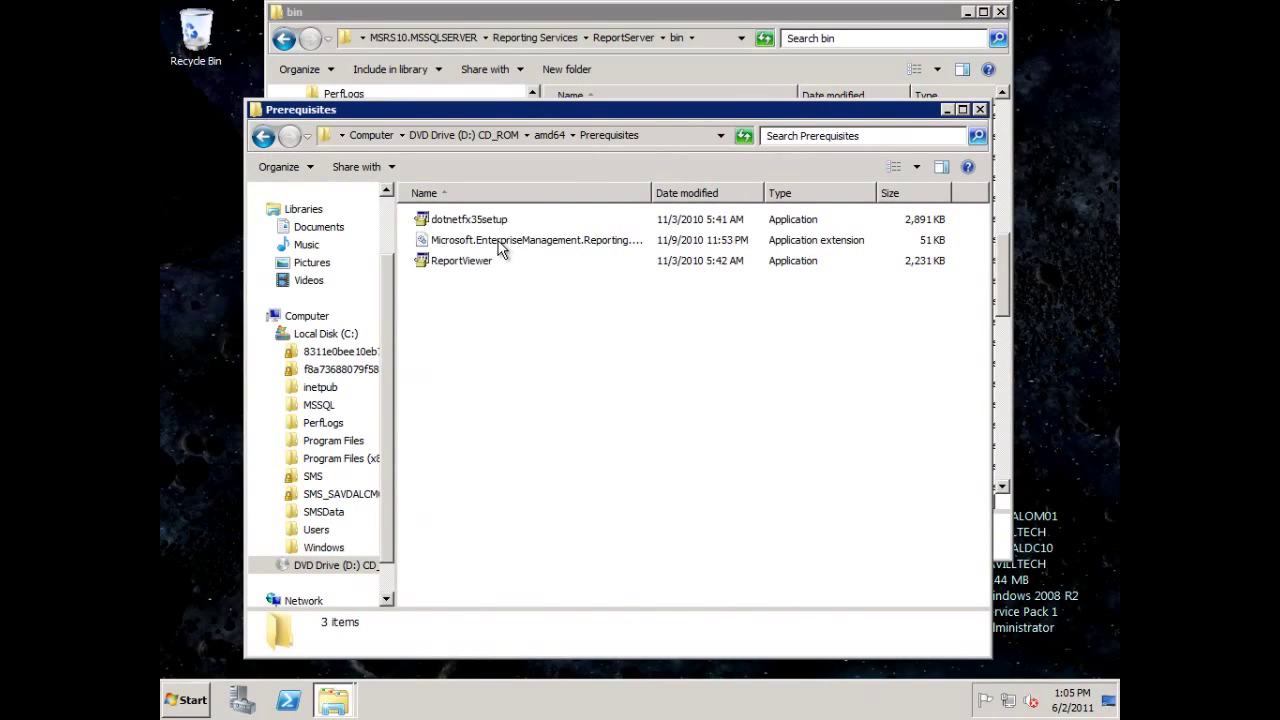
# Copy Microsoft.EnterpriseManagement.Reporting.Code.dll into the ReportServer bin folder, then close Prerequisites.
pyautogui.click(540, 243)
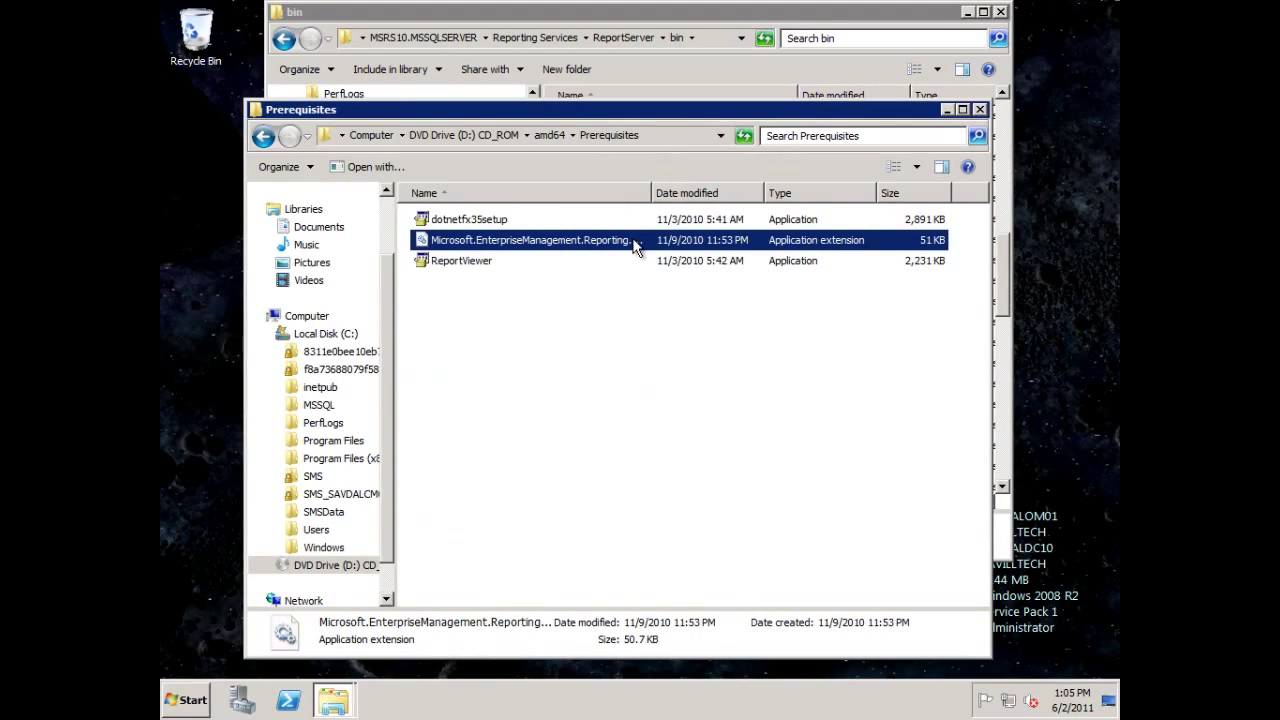
pyautogui.moveTo(651, 192); pyautogui.dragTo(808, 193)
pyautogui.moveTo(612, 112); pyautogui.dragTo(510, 410)
pyautogui.moveTo(473, 533); pyautogui.dragTo(713, 291)
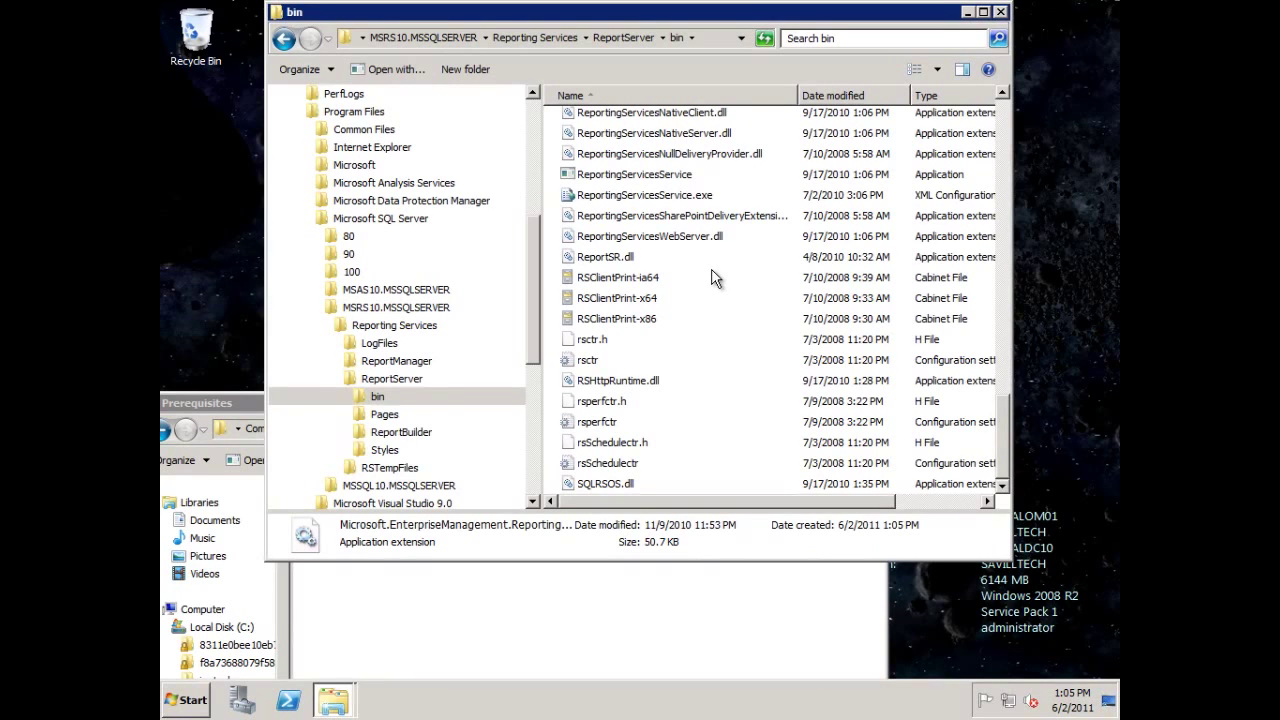
pyautogui.click(222, 399)
pyautogui.click(876, 404)
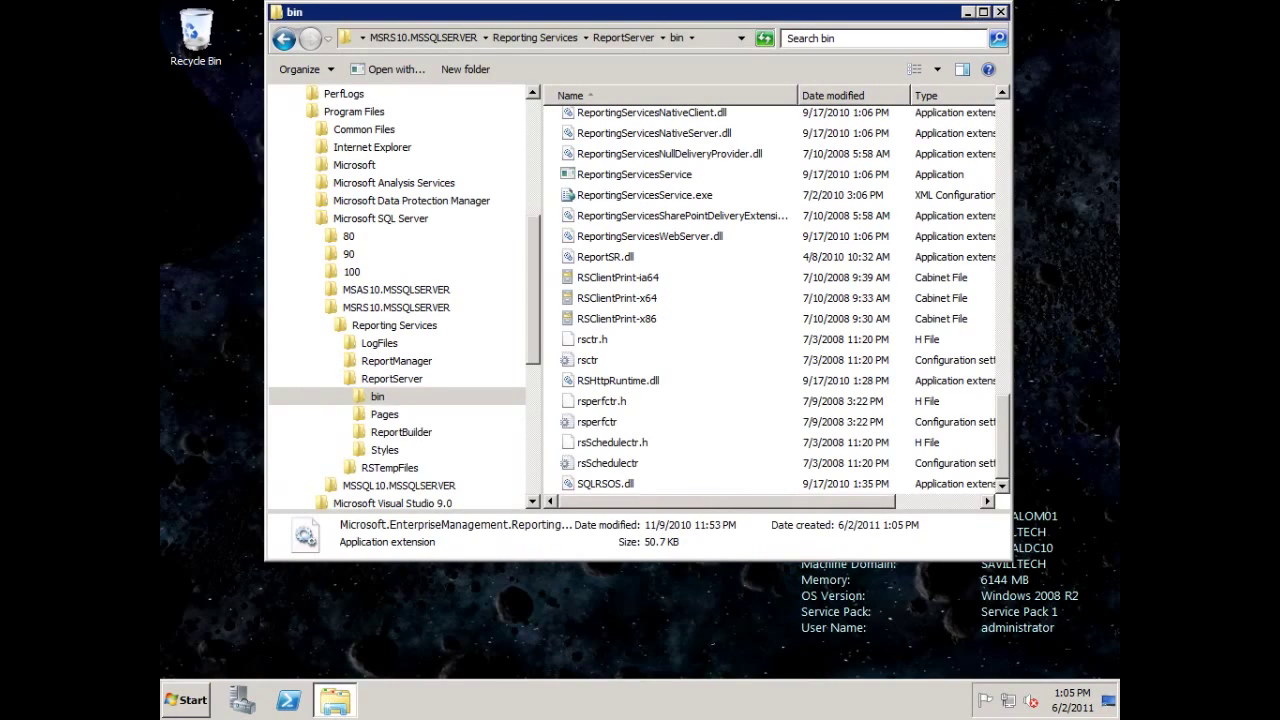
# Open the pasted TechNet article URL via Run and scroll to the Rssrvpolicy.config steps.
pyautogui.click(349, 650)
pyautogui.press('super+r')
pyautogui.hotkey('ctrl', 'v')
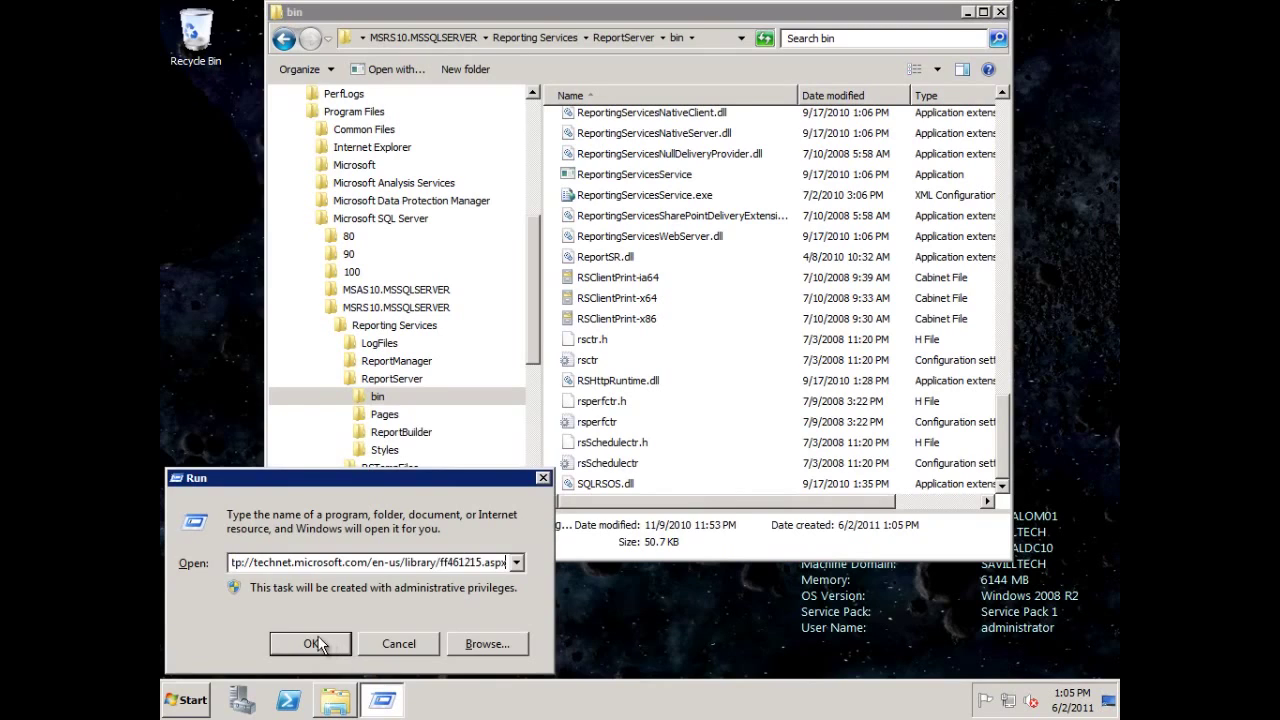
pyautogui.click(314, 643)
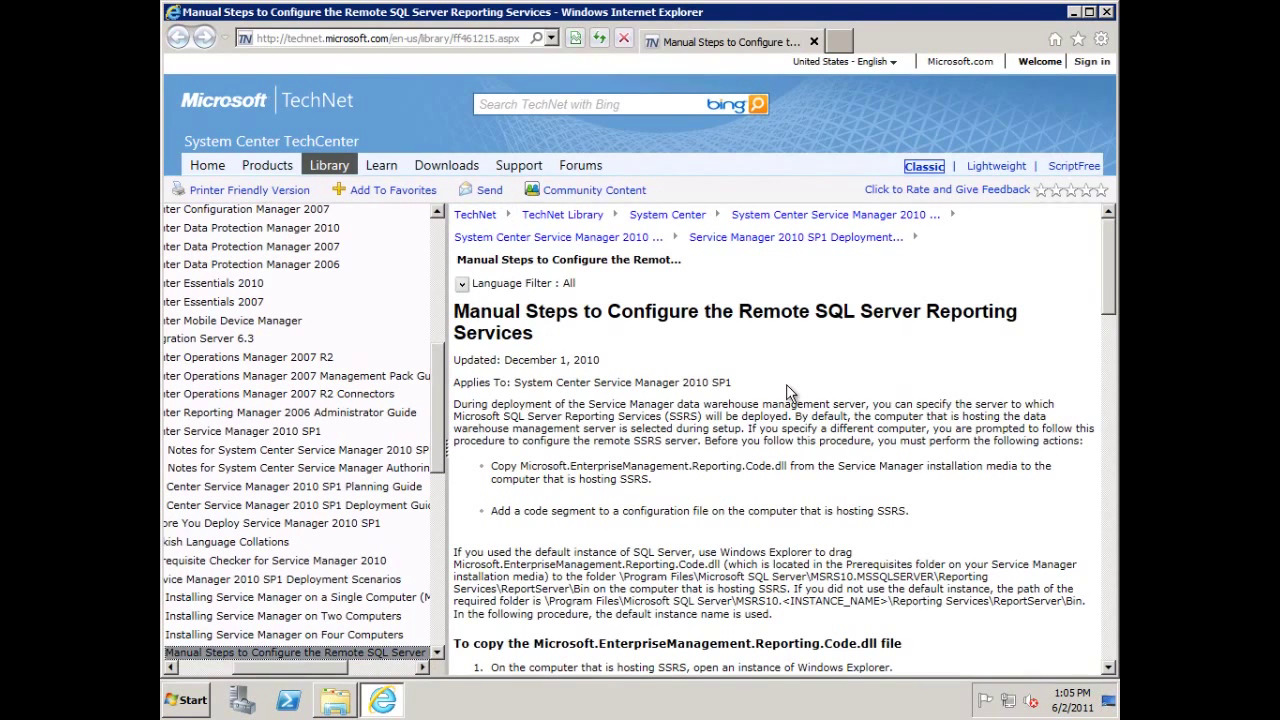
pyautogui.scroll(-3, 798, 398)
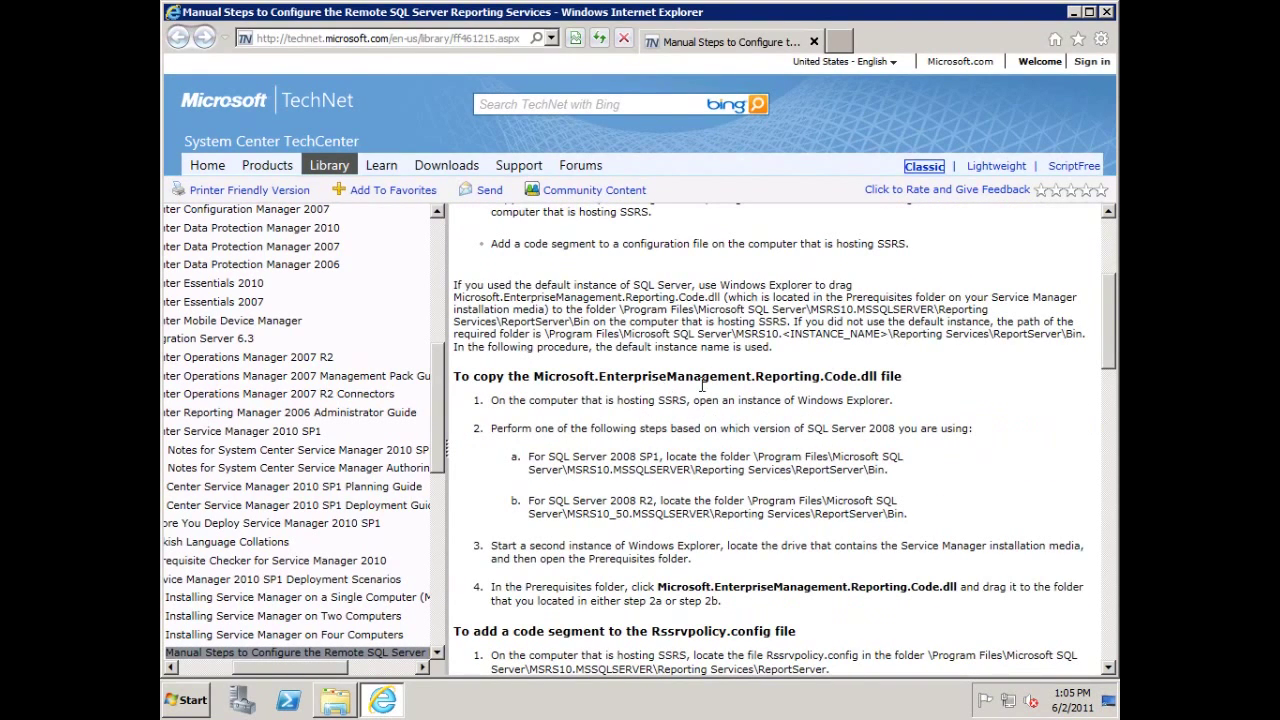
pyautogui.scroll(-4, 816, 375)
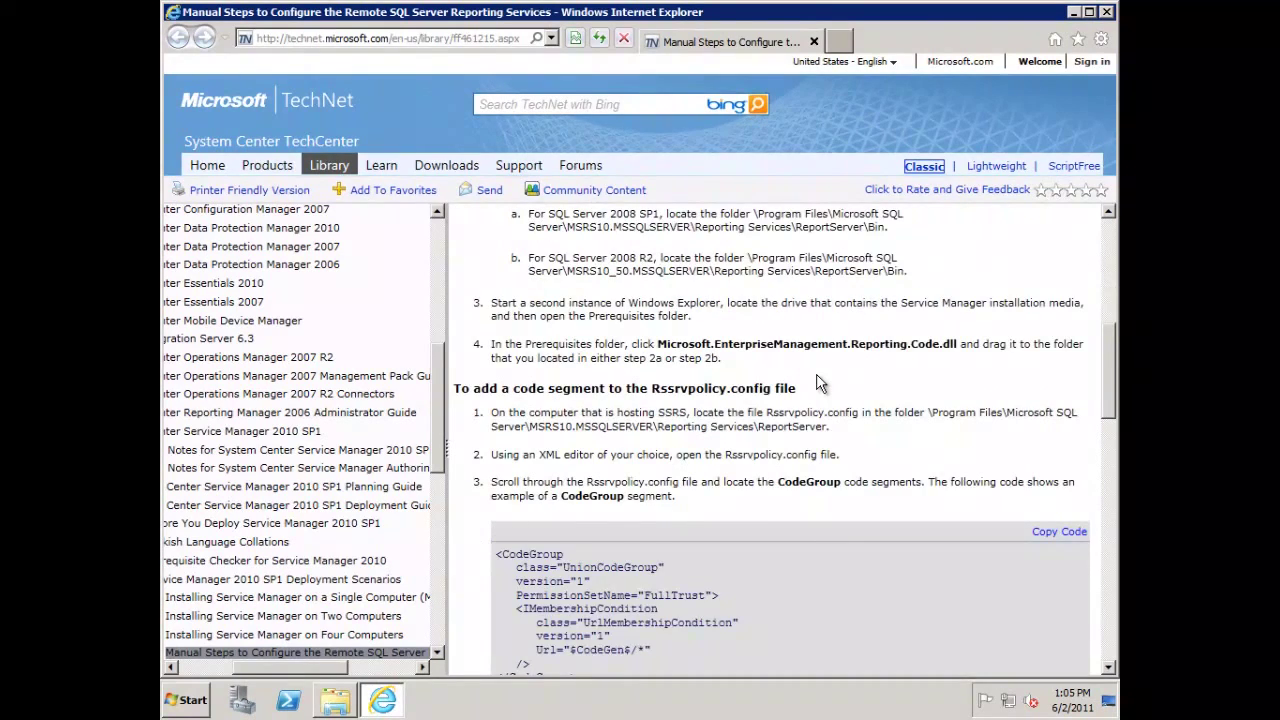
pyautogui.scroll(-1, 802, 392)
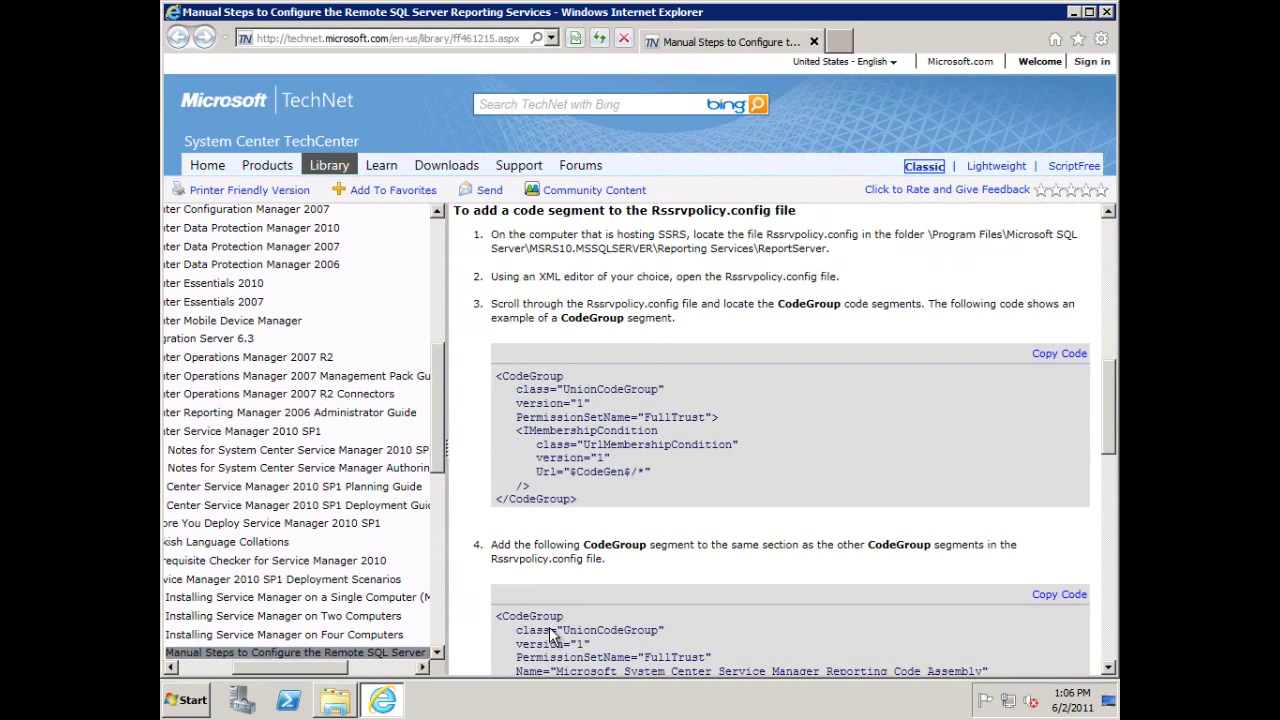
pyautogui.click(333, 702)
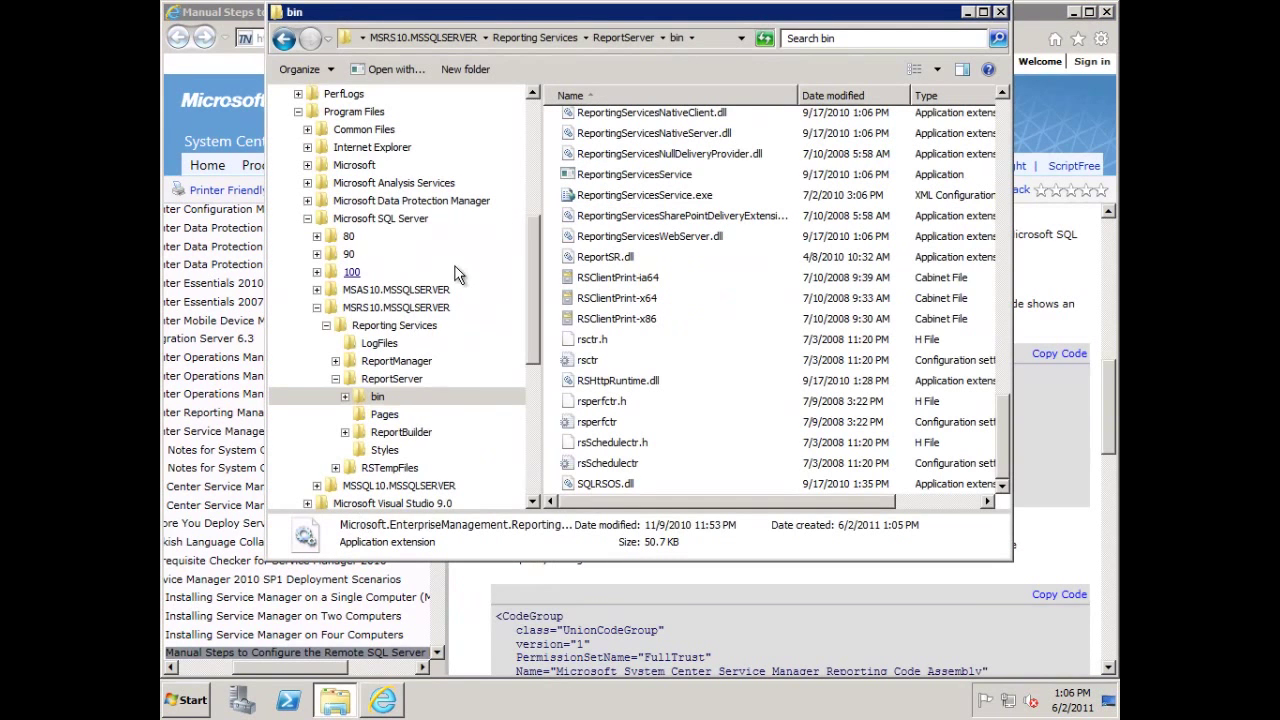
# Open the ReportServer folder and check the Open with options for rssrvpolicy, then cancel.
pyautogui.click(393, 381)
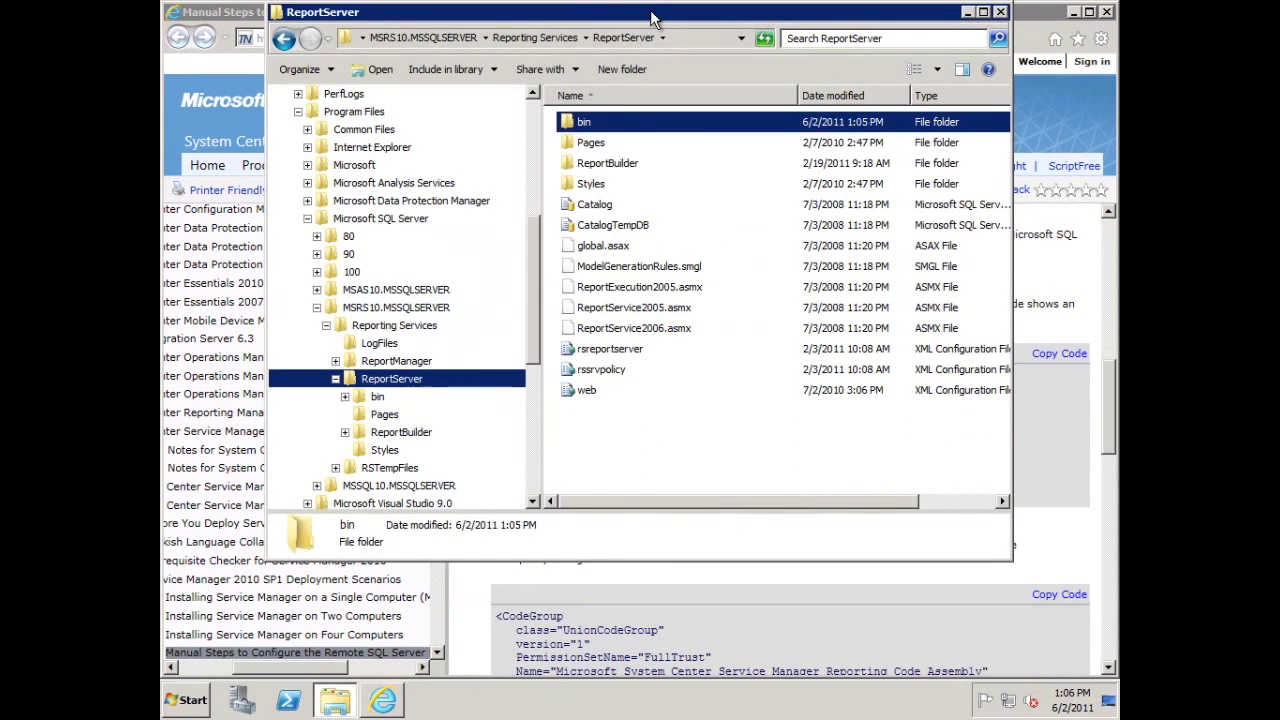
pyautogui.moveTo(654, 20); pyautogui.dragTo(557, 414)
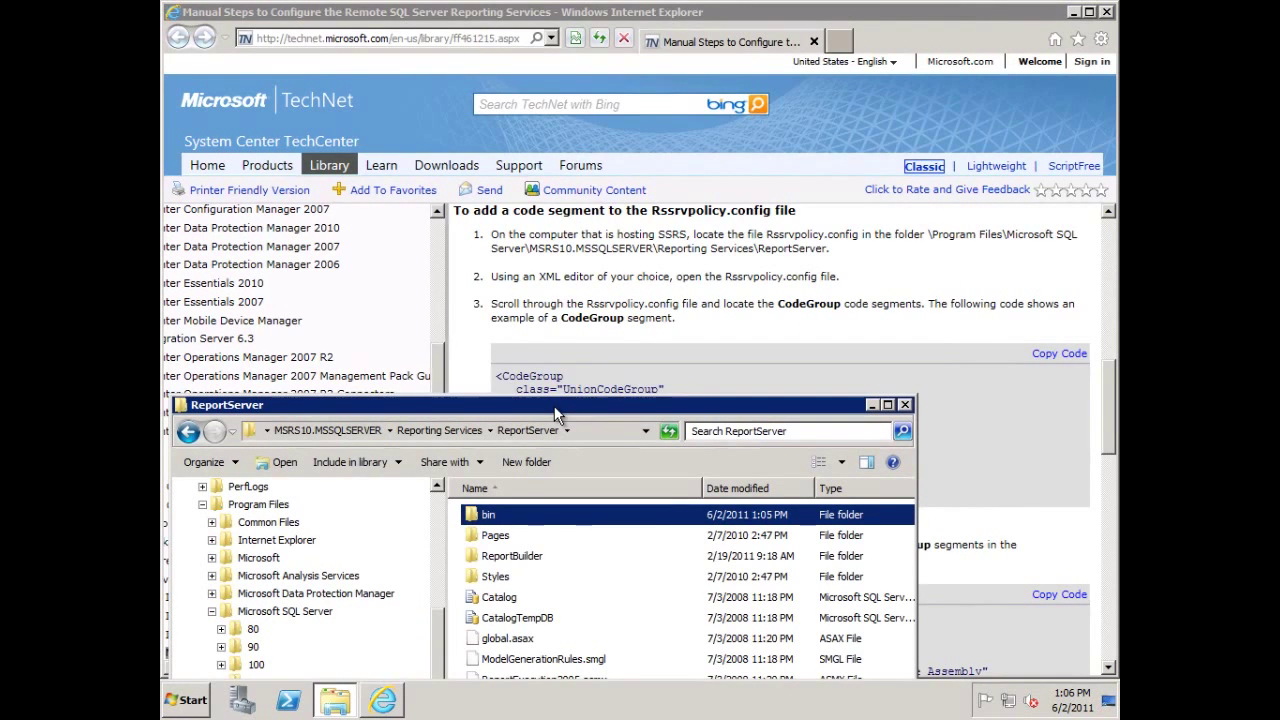
pyautogui.moveTo(557, 414); pyautogui.dragTo(488, 114)
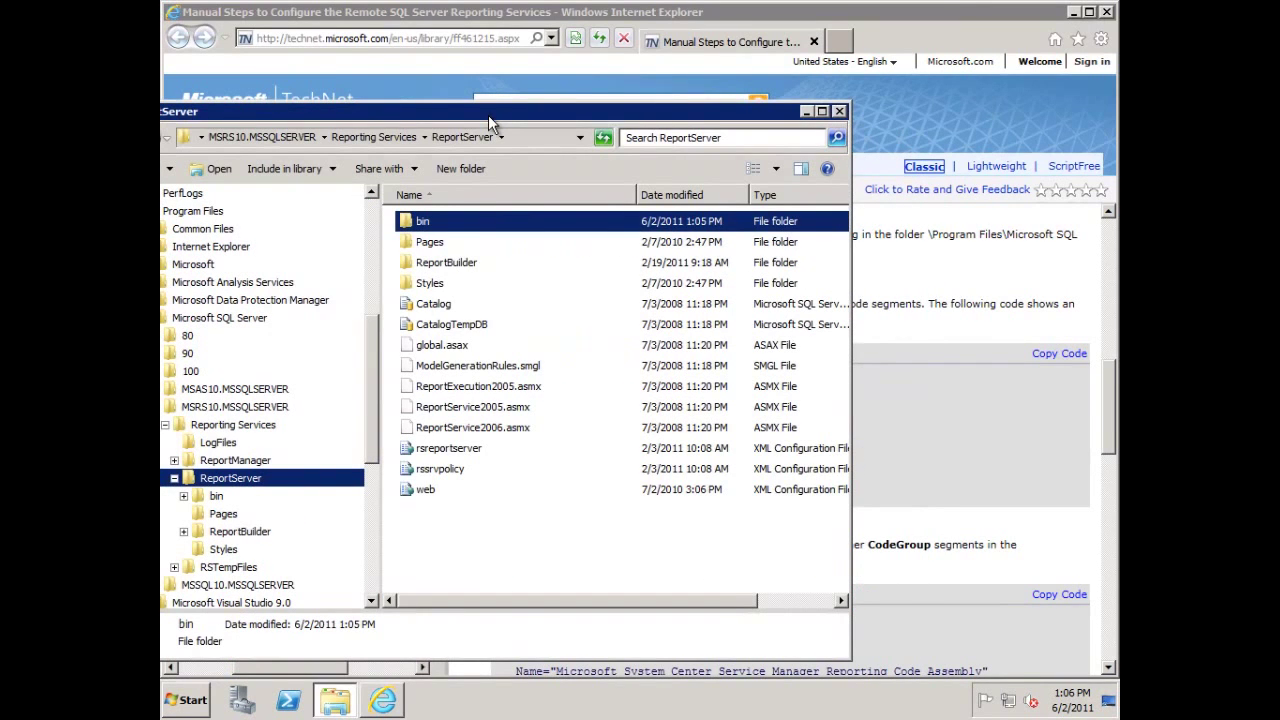
pyautogui.rightClick(448, 470)
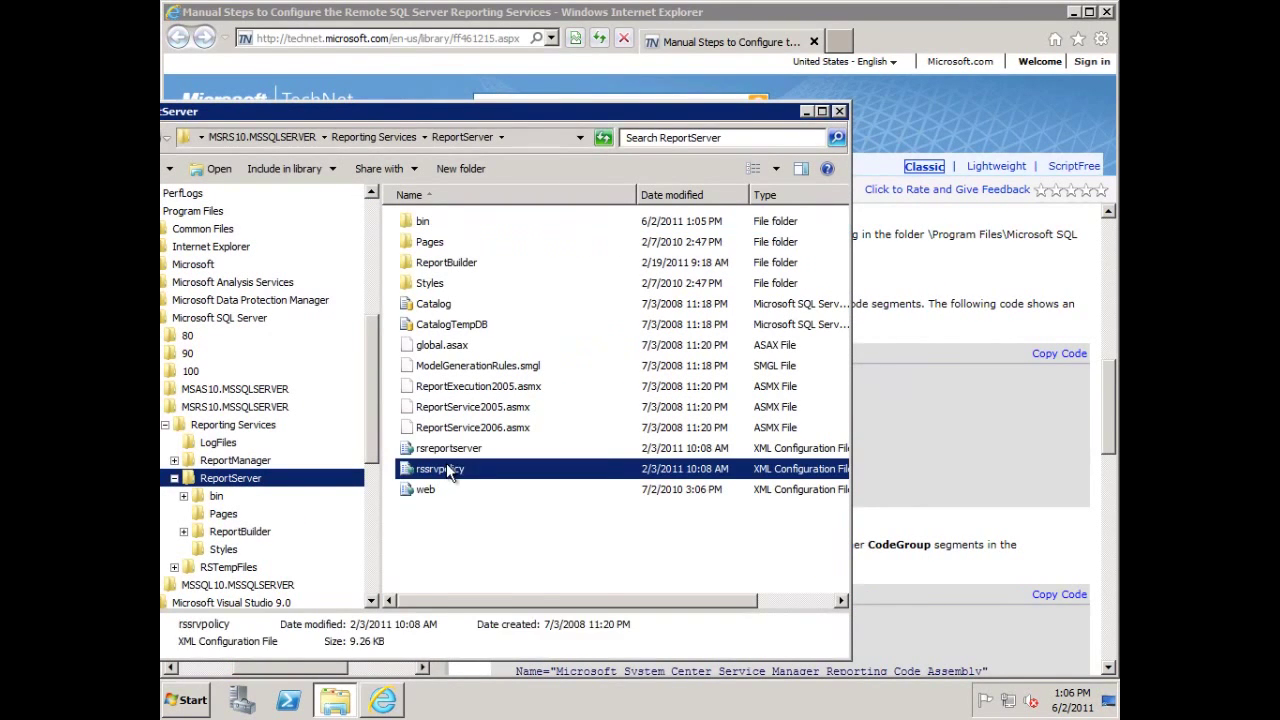
pyautogui.click(480, 490)
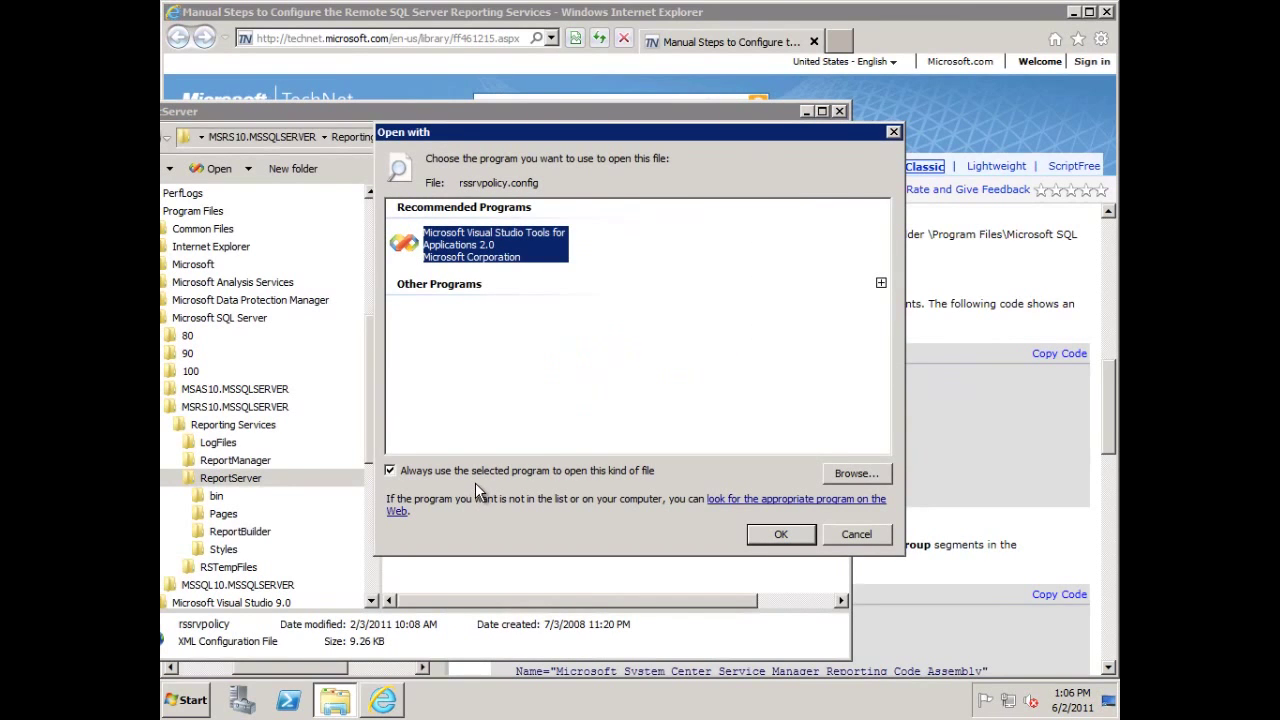
pyautogui.click(828, 533)
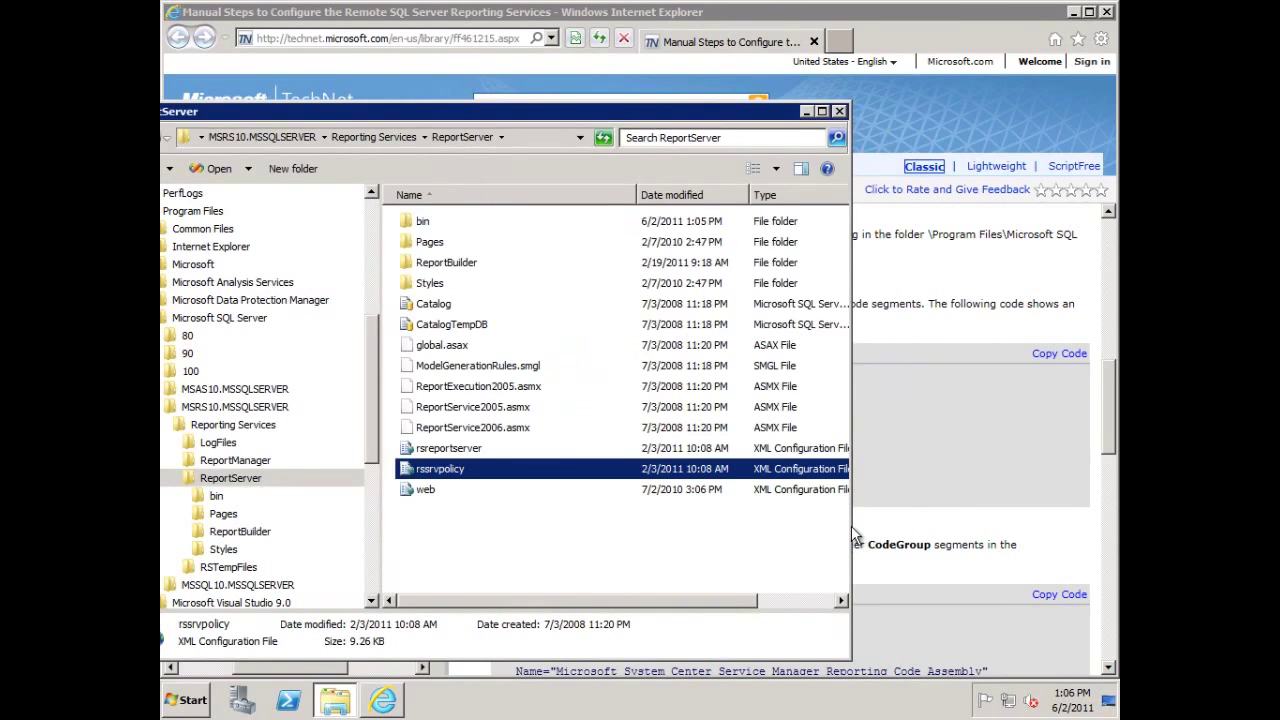
# Launch a blank Notepad window by running 'notepad'.
pyautogui.press('super+r')
pyautogui.write('notepad')
pyautogui.press('Return')
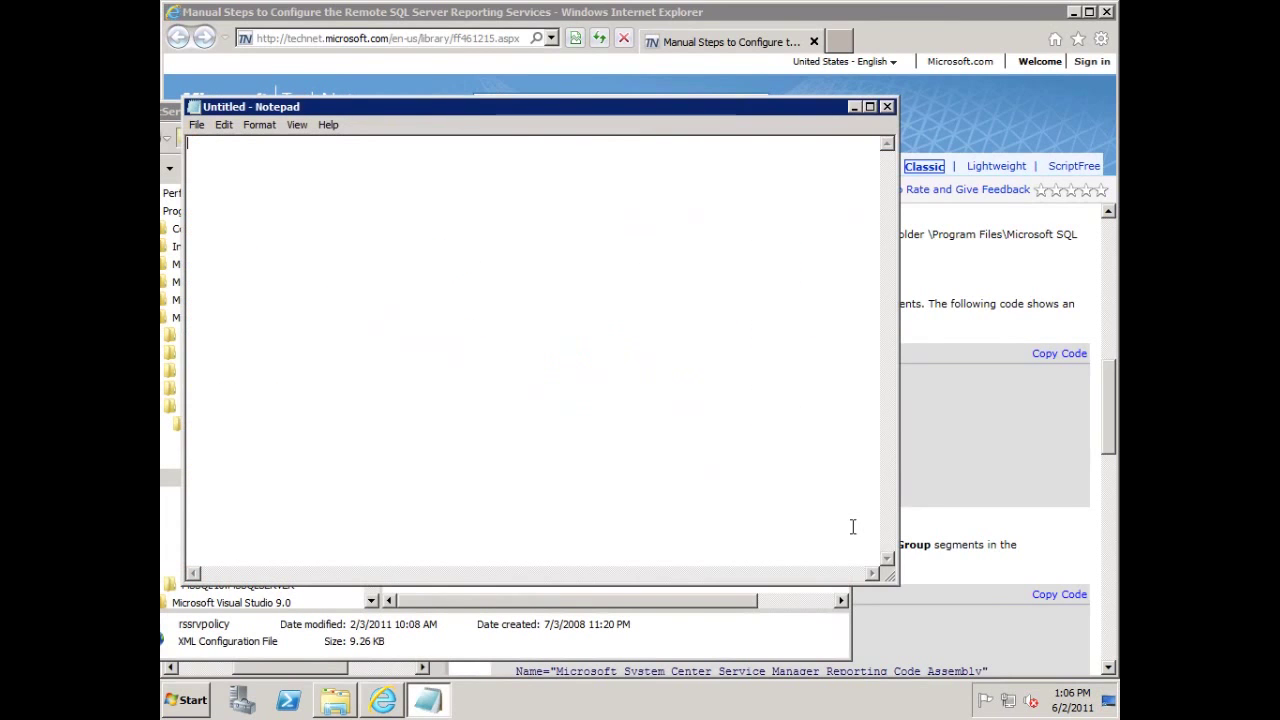
# Load rssrvpolicy.config into Notepad and close the ReportServer folder window.
pyautogui.click(631, 606)
pyautogui.moveTo(493, 109); pyautogui.dragTo(472, 186)
pyautogui.moveTo(457, 546); pyautogui.dragTo(480, 162)
pyautogui.click(817, 188)
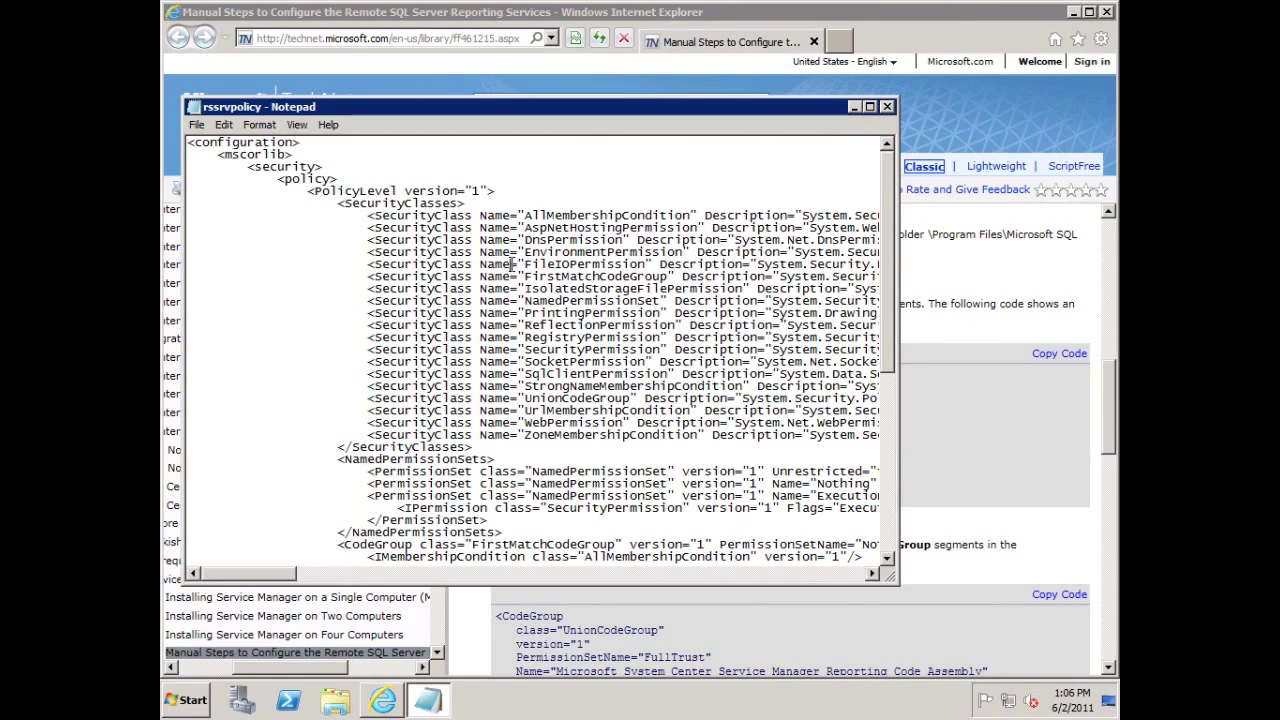
# Search the file for 'codegroup', then for 'unioncodegroup' to find the first UnionCodeGroup entry.
pyautogui.hotkey('ctrl', 'f')
pyautogui.write('codegroup')
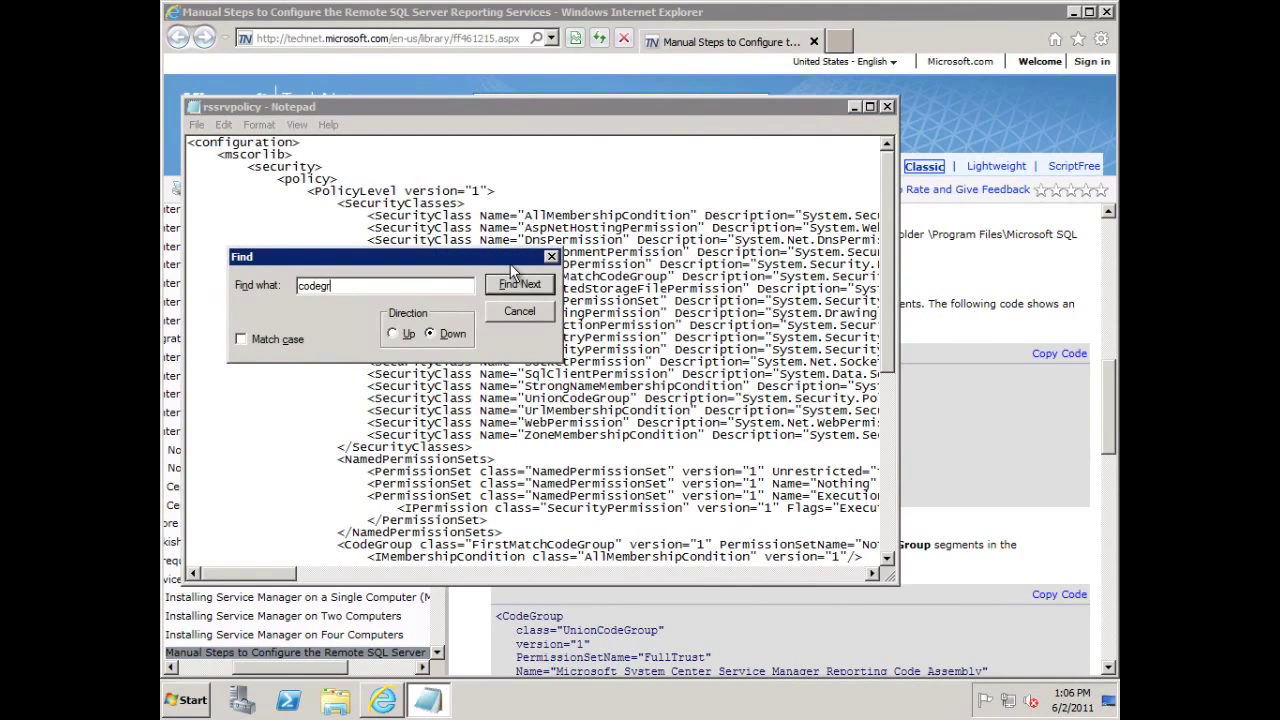
pyautogui.press('Return')
pyautogui.press('Return')
pyautogui.press('Return')
pyautogui.press('Return')
pyautogui.press('Return')
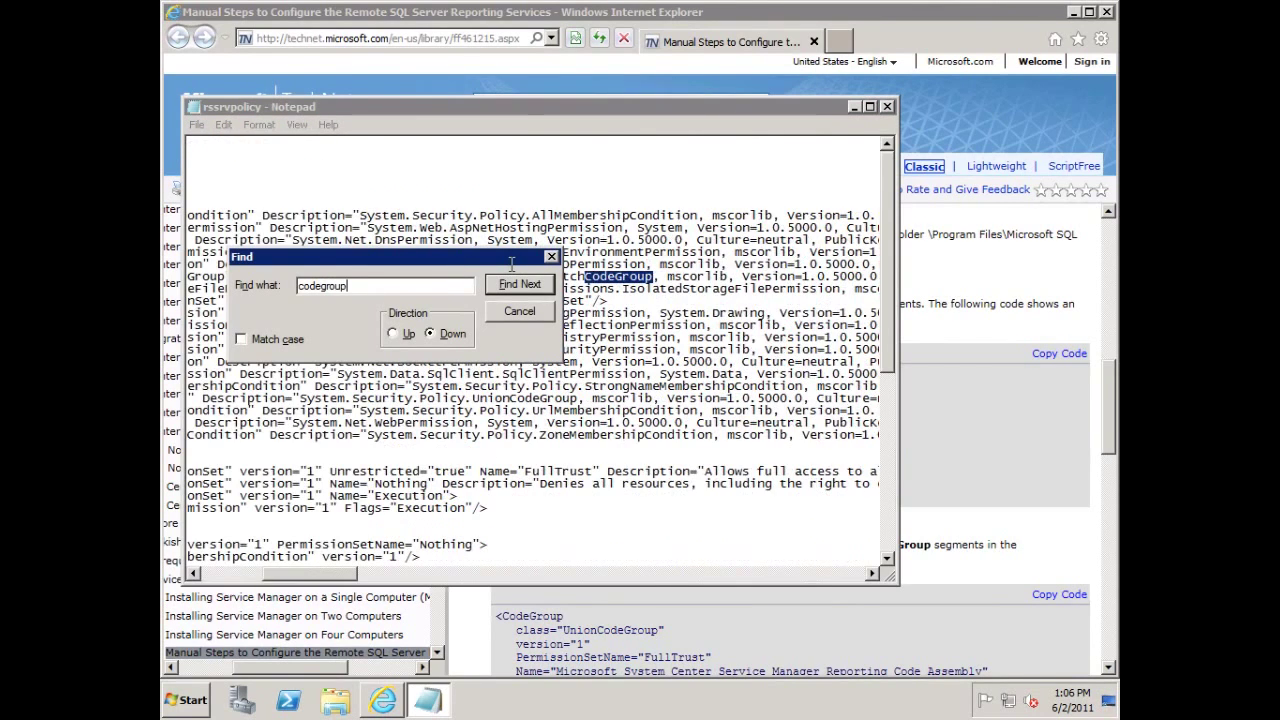
pyautogui.press('Return')
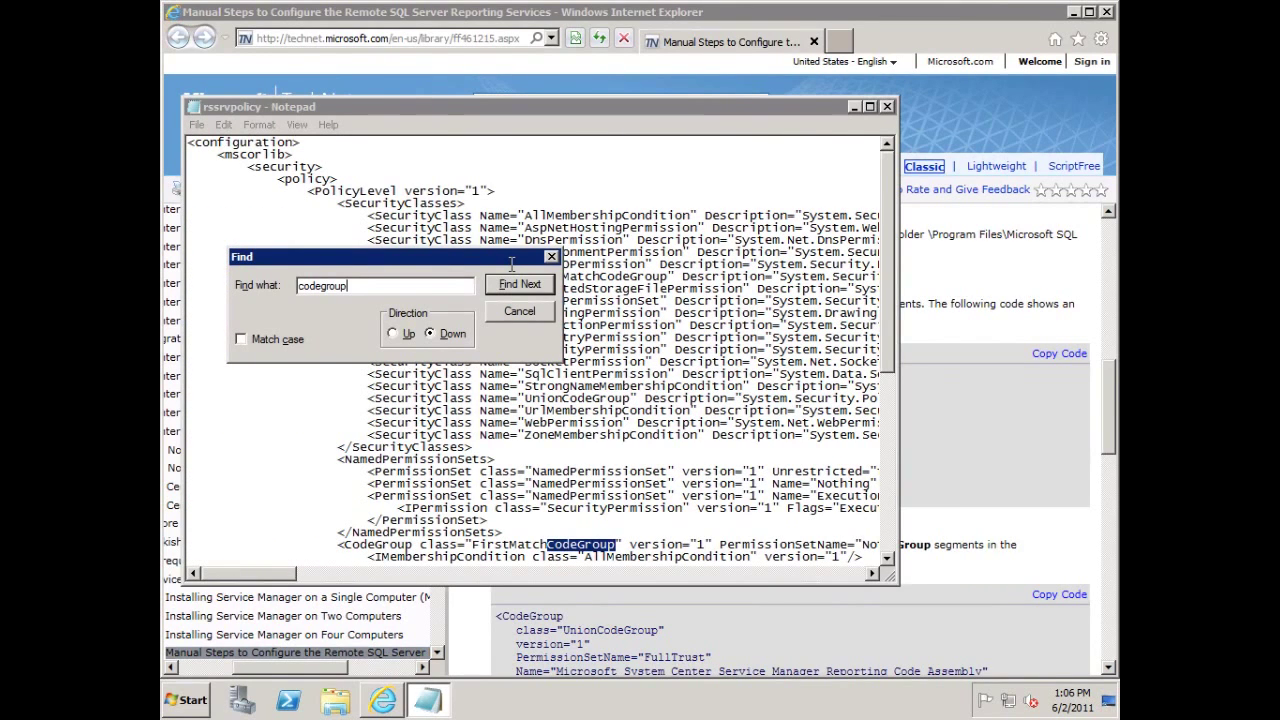
pyautogui.press('Return')
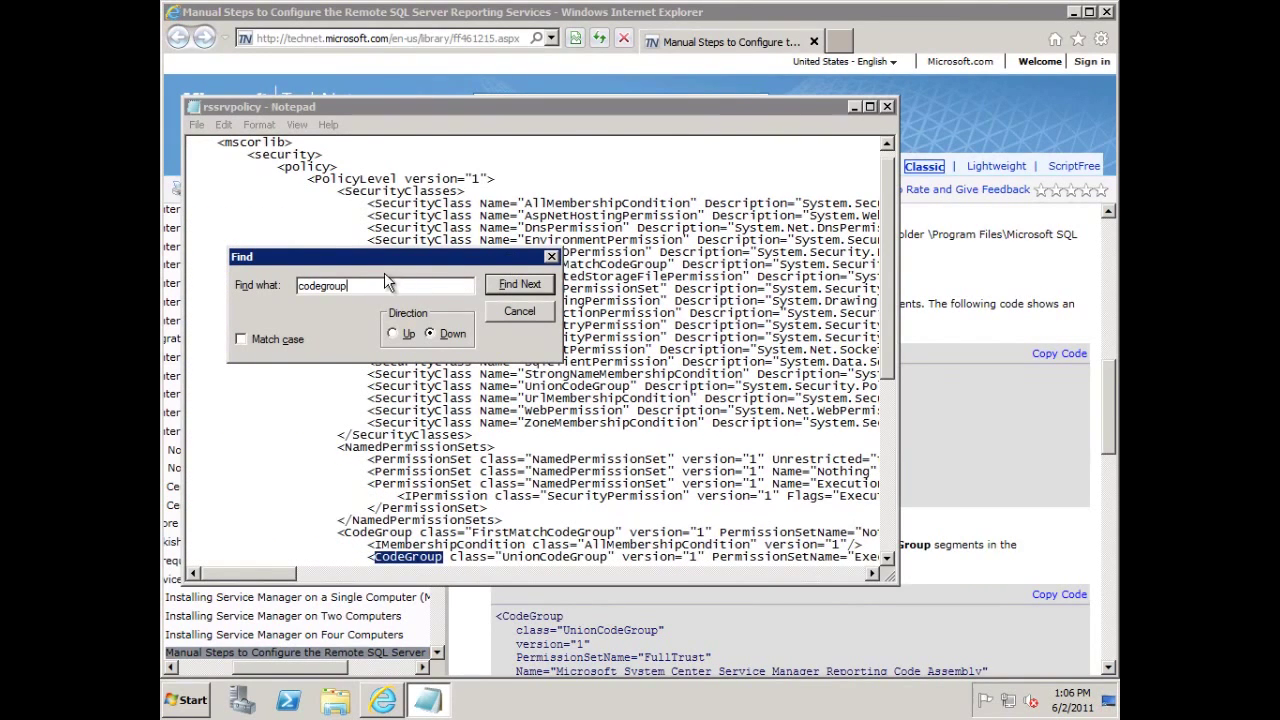
pyautogui.moveTo(361, 286); pyautogui.dragTo(197, 289)
pyautogui.write('unioncodegroup')
pyautogui.press('Return')
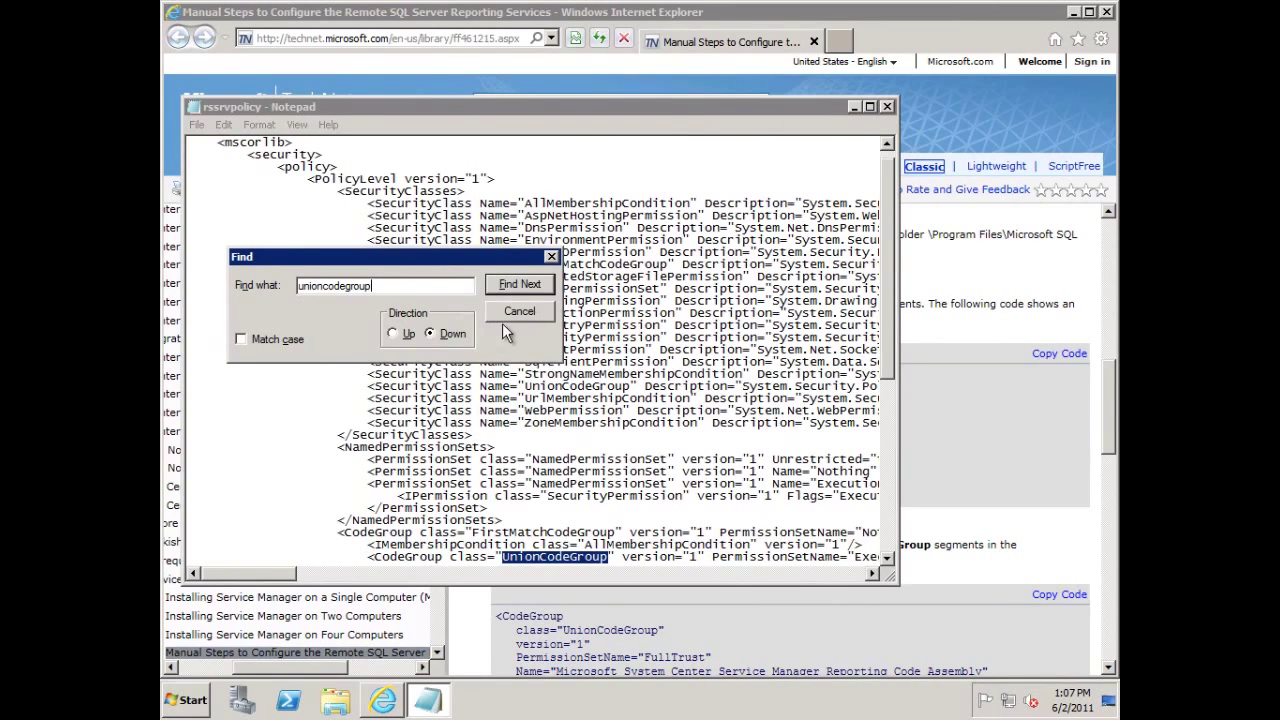
pyautogui.click(536, 306)
# Enlarge Notepad and insert a blank line before the second CodeGroup block, keeping its indentation.
pyautogui.moveTo(843, 585); pyautogui.dragTo(843, 657)
pyautogui.moveTo(886, 410); pyautogui.dragTo(889, 443)
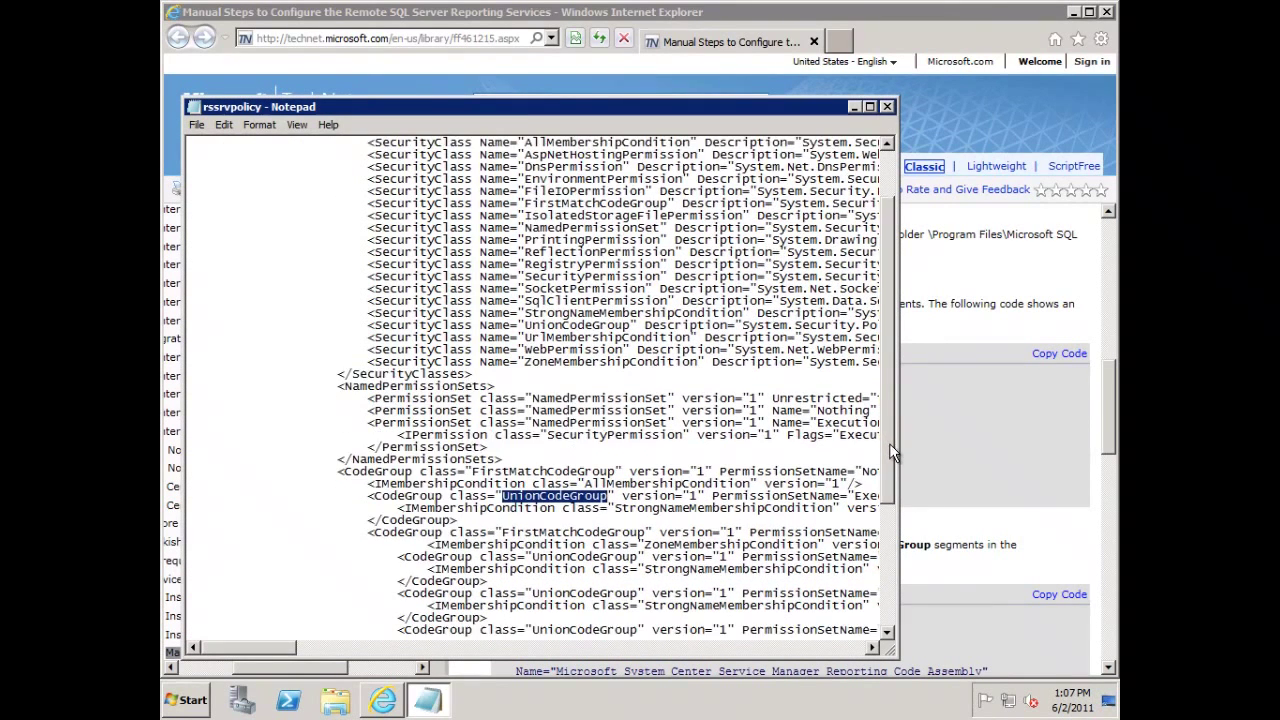
pyautogui.moveTo(270, 658)
pyautogui.mouseDown()
pyautogui.moveTo(392, 660)
pyautogui.moveTo(243, 655)
pyautogui.moveTo(275, 644)
pyautogui.mouseUp()
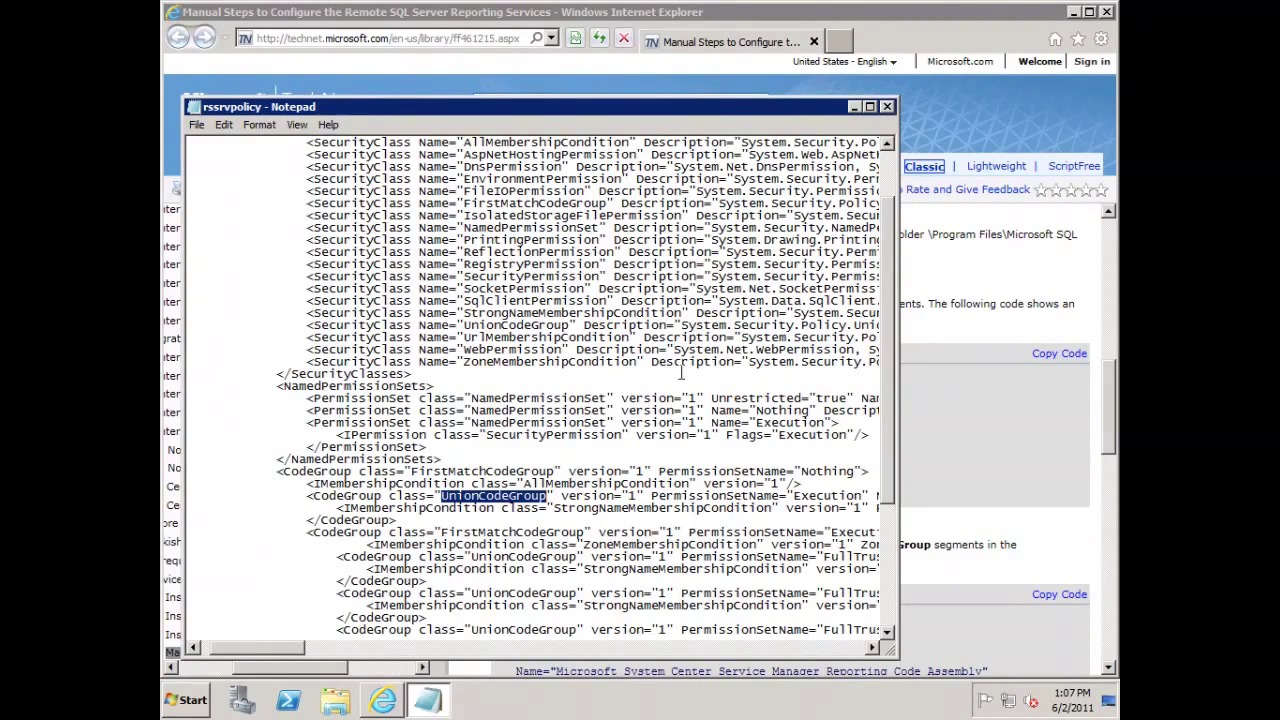
pyautogui.moveTo(890, 320); pyautogui.dragTo(894, 376)
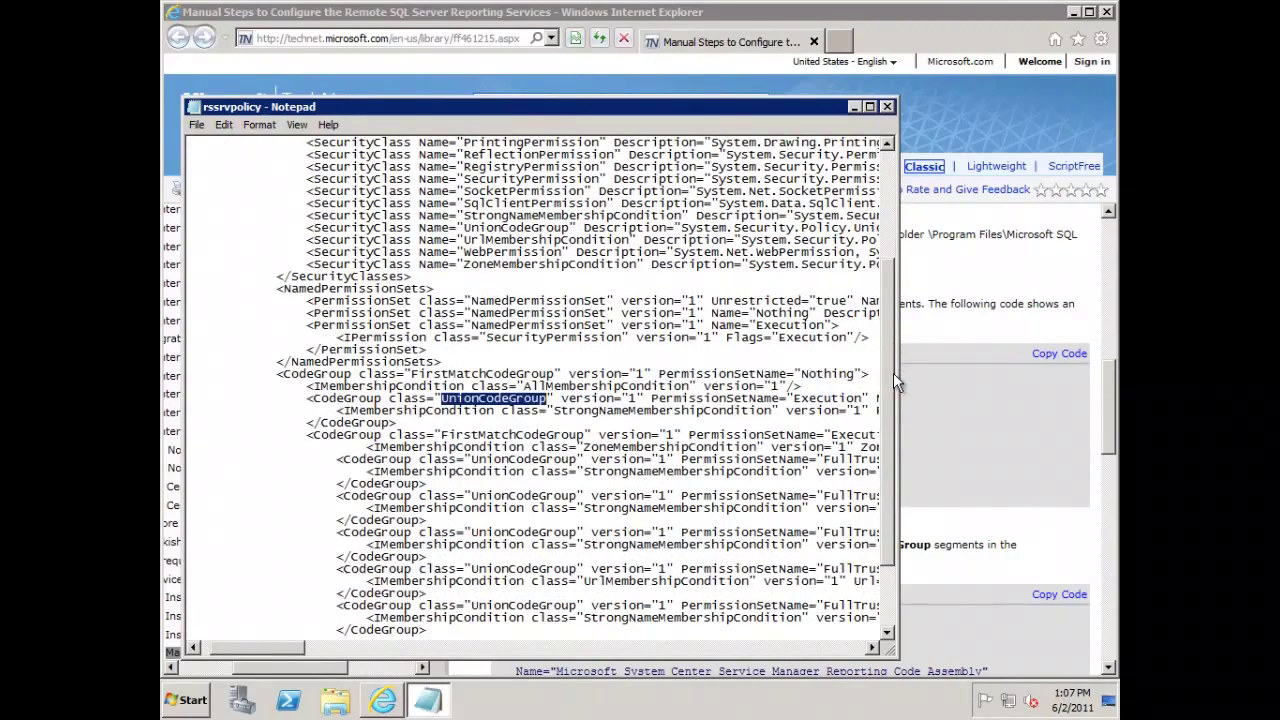
pyautogui.moveTo(893, 373); pyautogui.dragTo(895, 395)
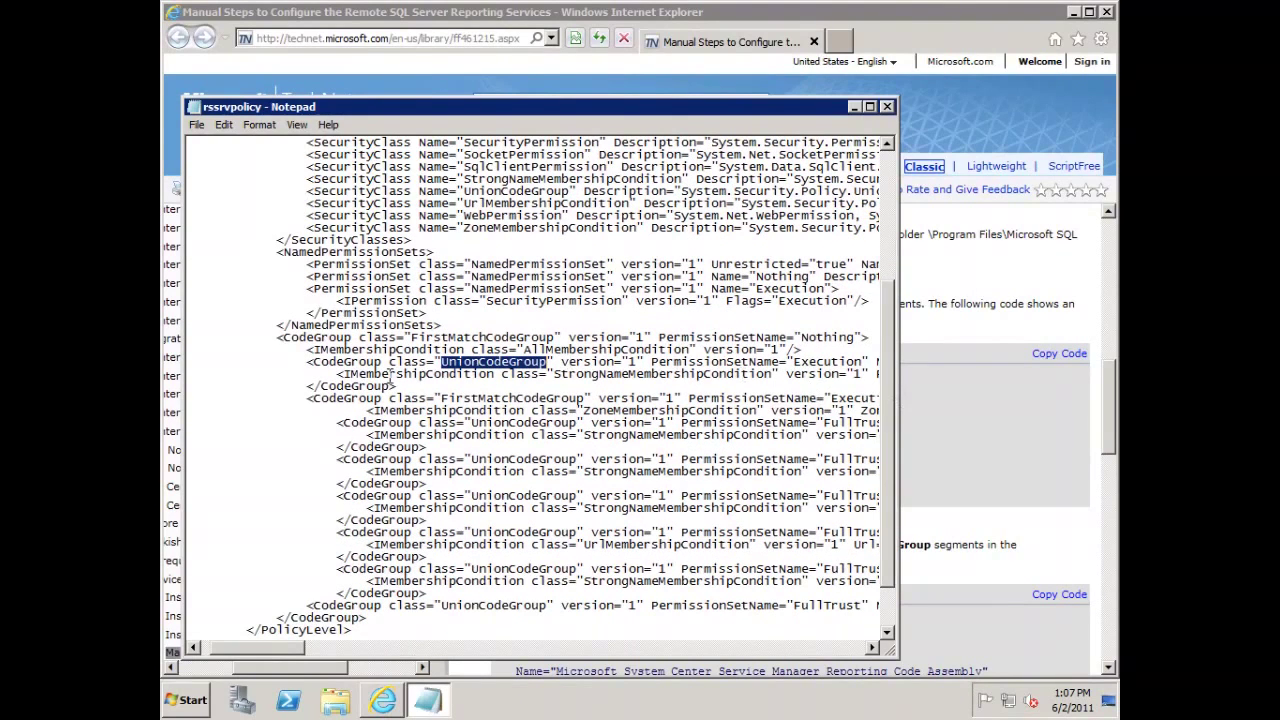
pyautogui.click(307, 398)
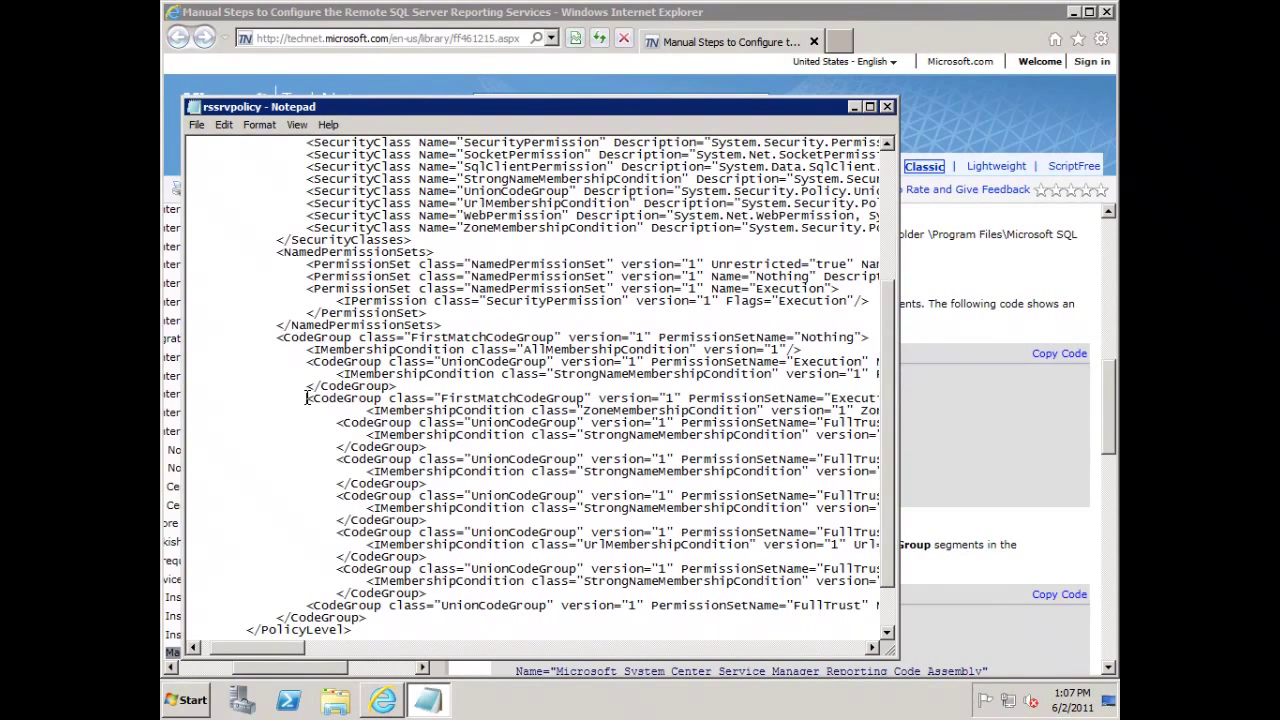
pyautogui.press('Return')
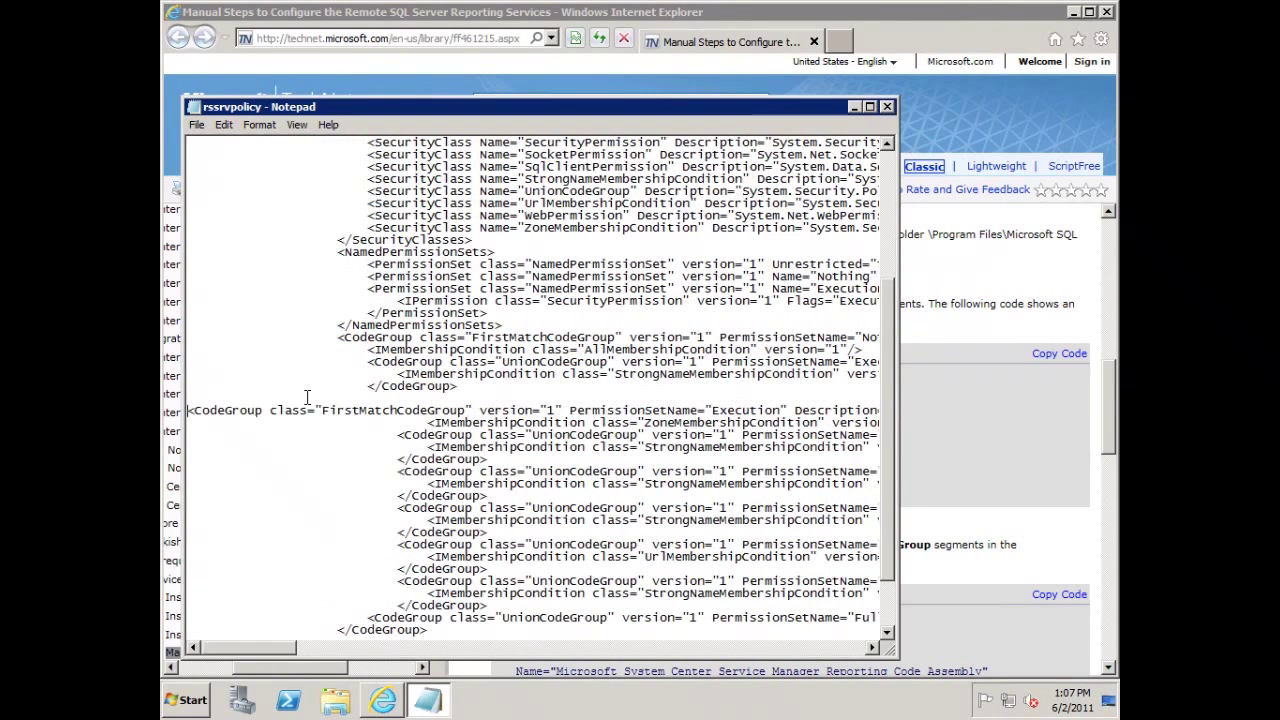
pyautogui.press('Tab')
pyautogui.press('Tab')
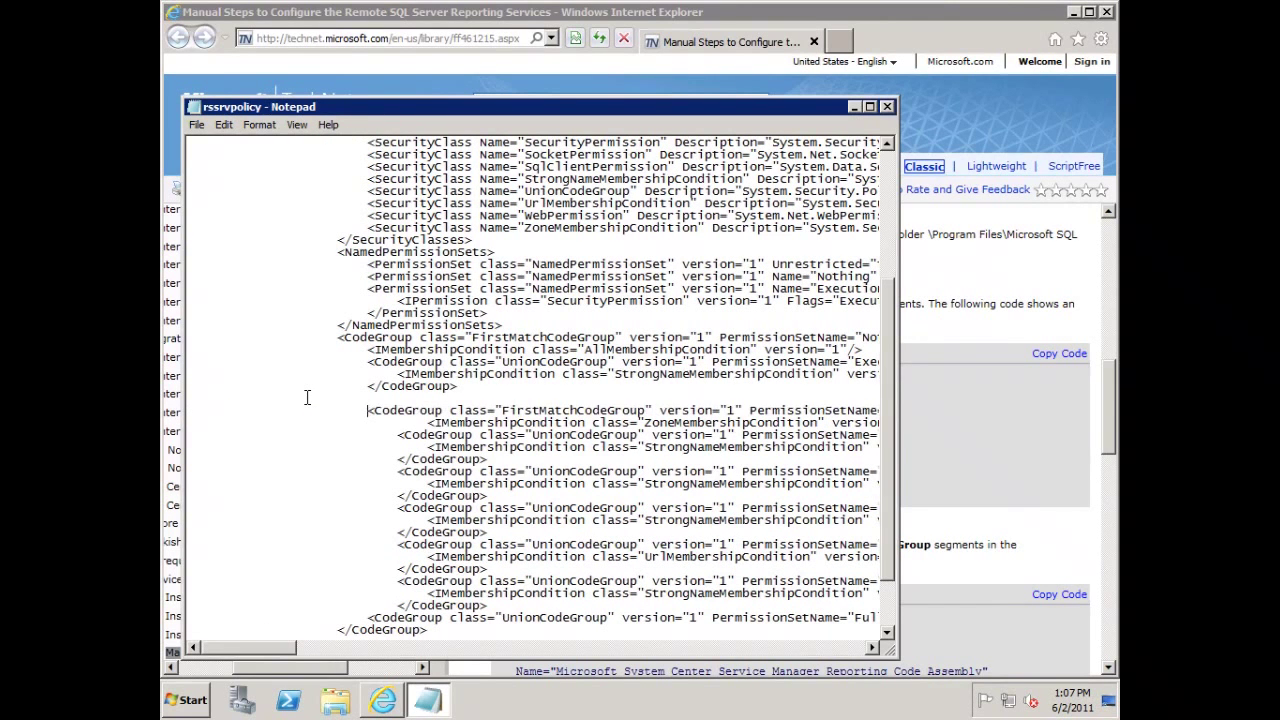
# Copy the Service Manager CodeGroup sample code from the TechNet page, allowing clipboard access.
pyautogui.click(978, 545)
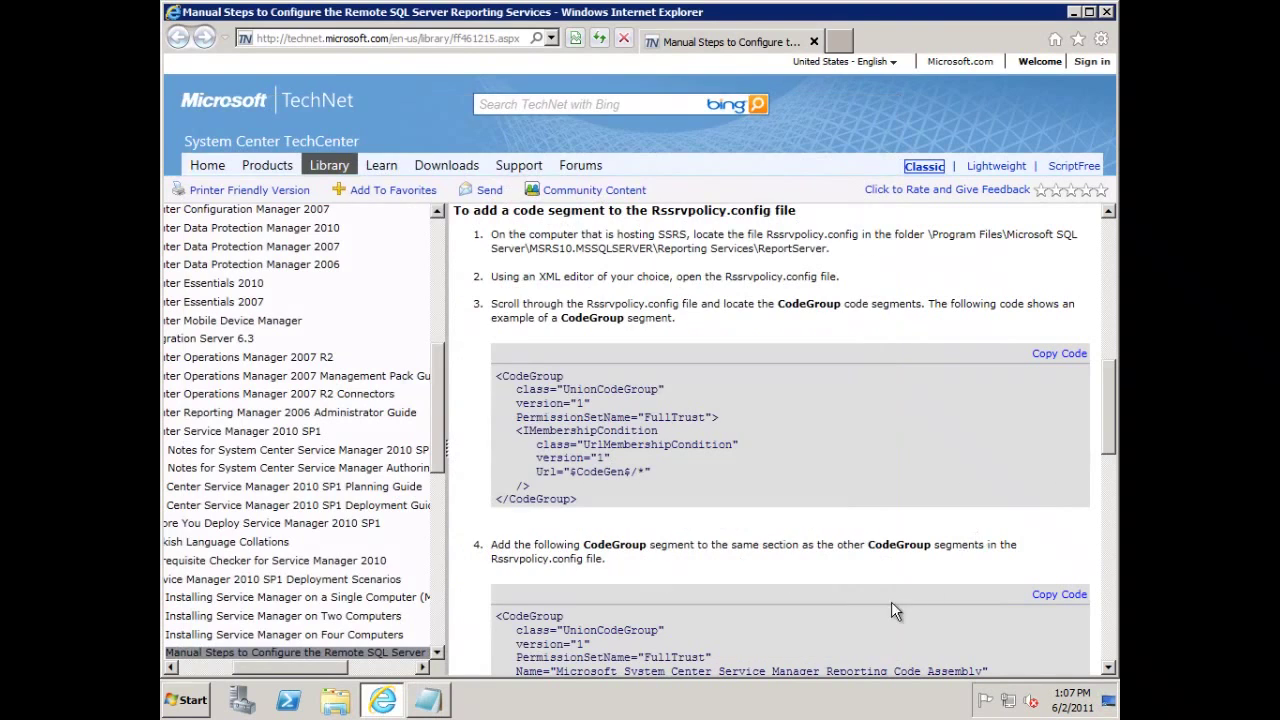
pyautogui.click(1050, 594)
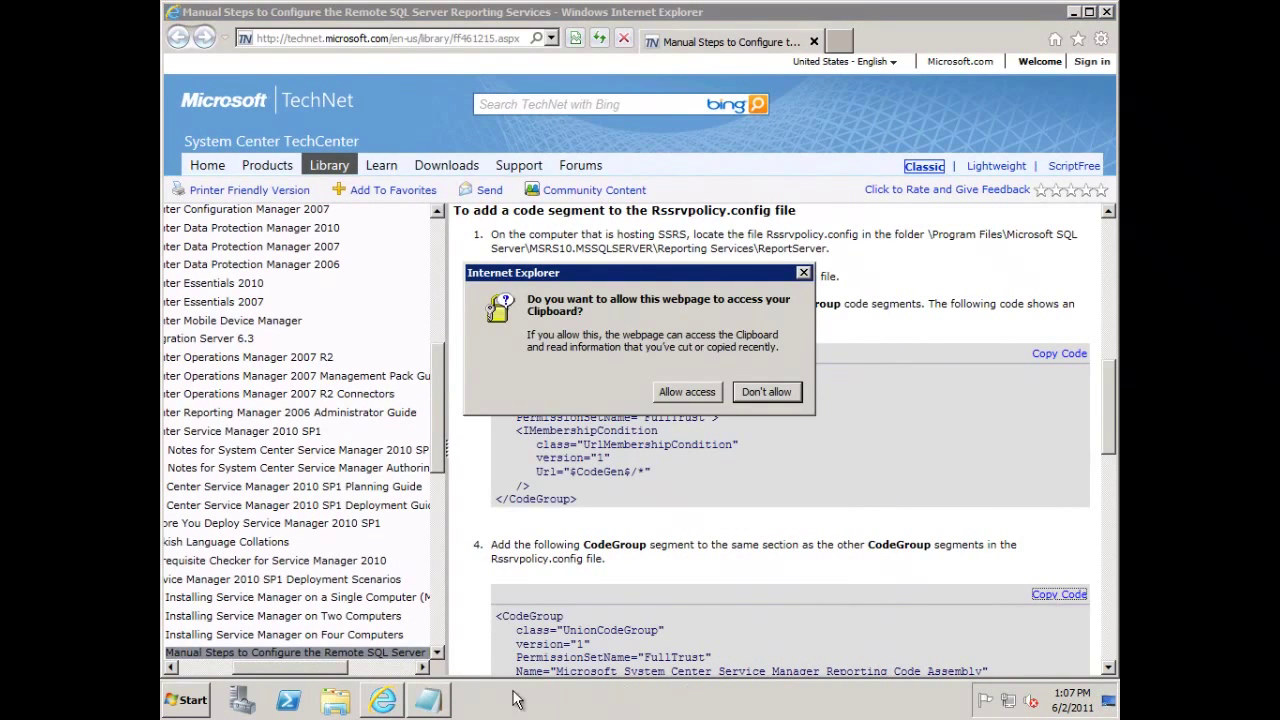
pyautogui.click(687, 392)
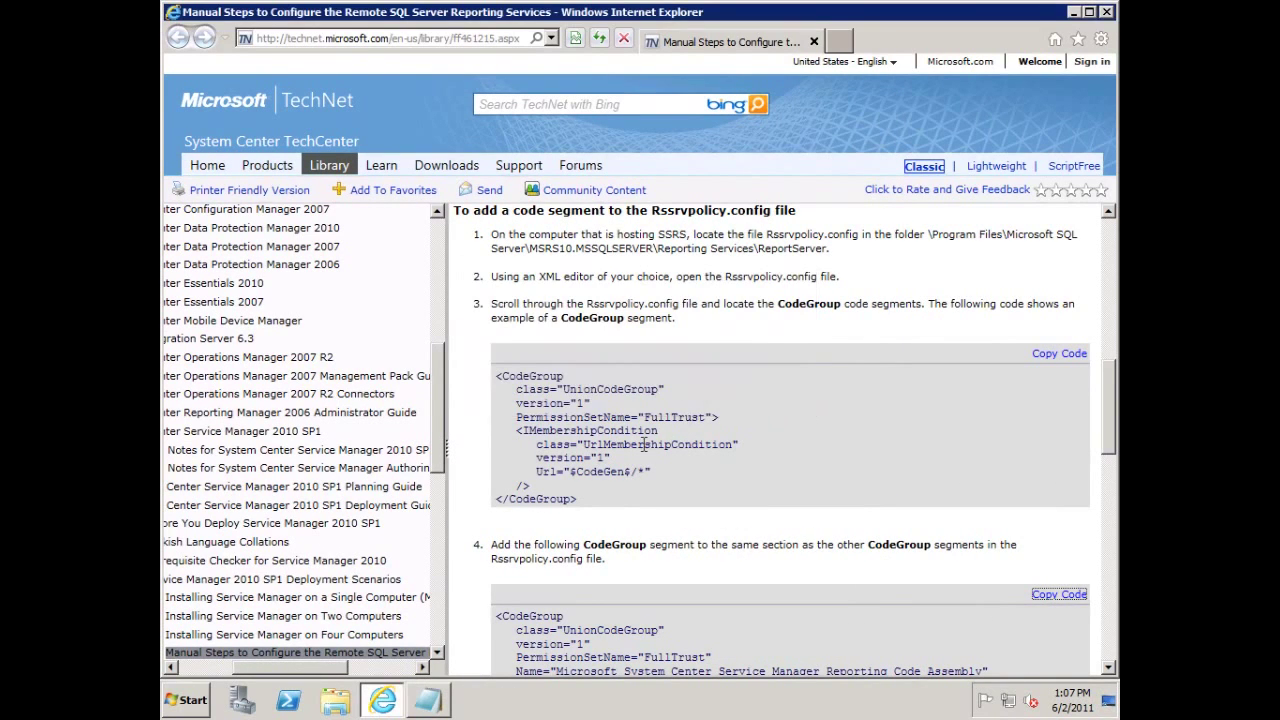
pyautogui.click(428, 700)
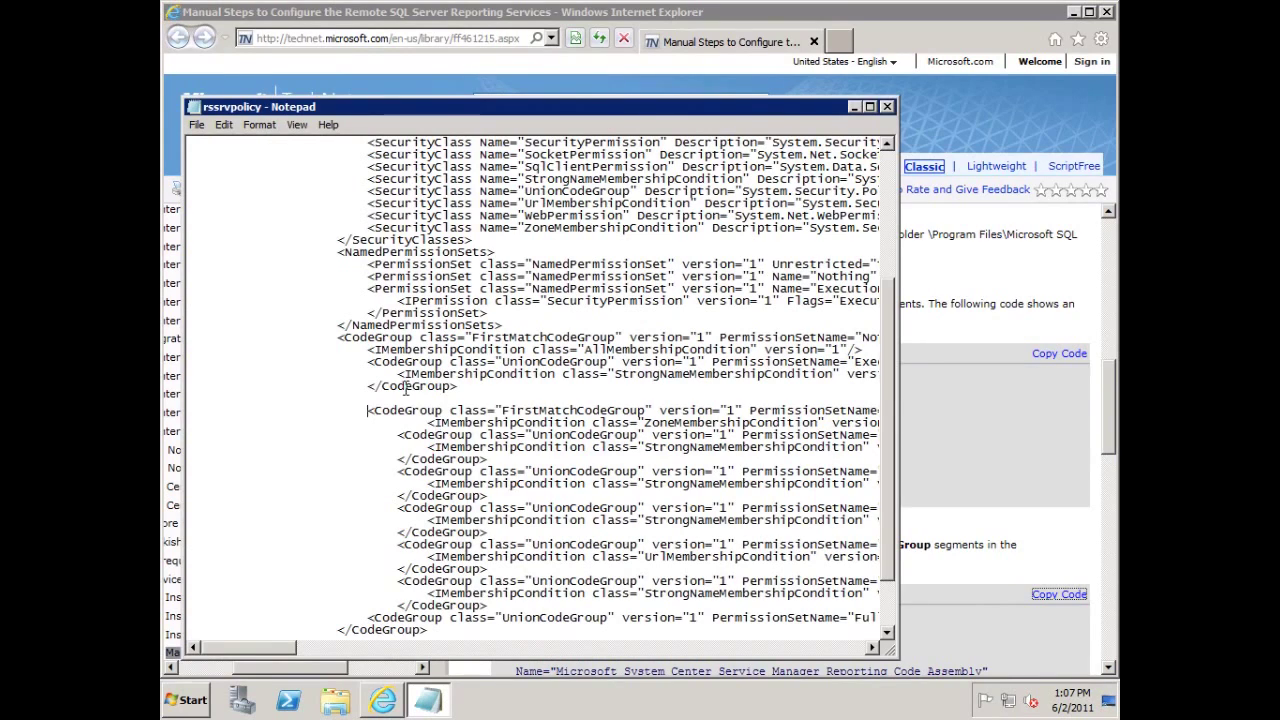
# Paste the Service Manager Reporting Code Assembly FullTrust CodeGroup onto the new empty line.
pyautogui.click(378, 400)
pyautogui.hotkey('ctrl', 'v')
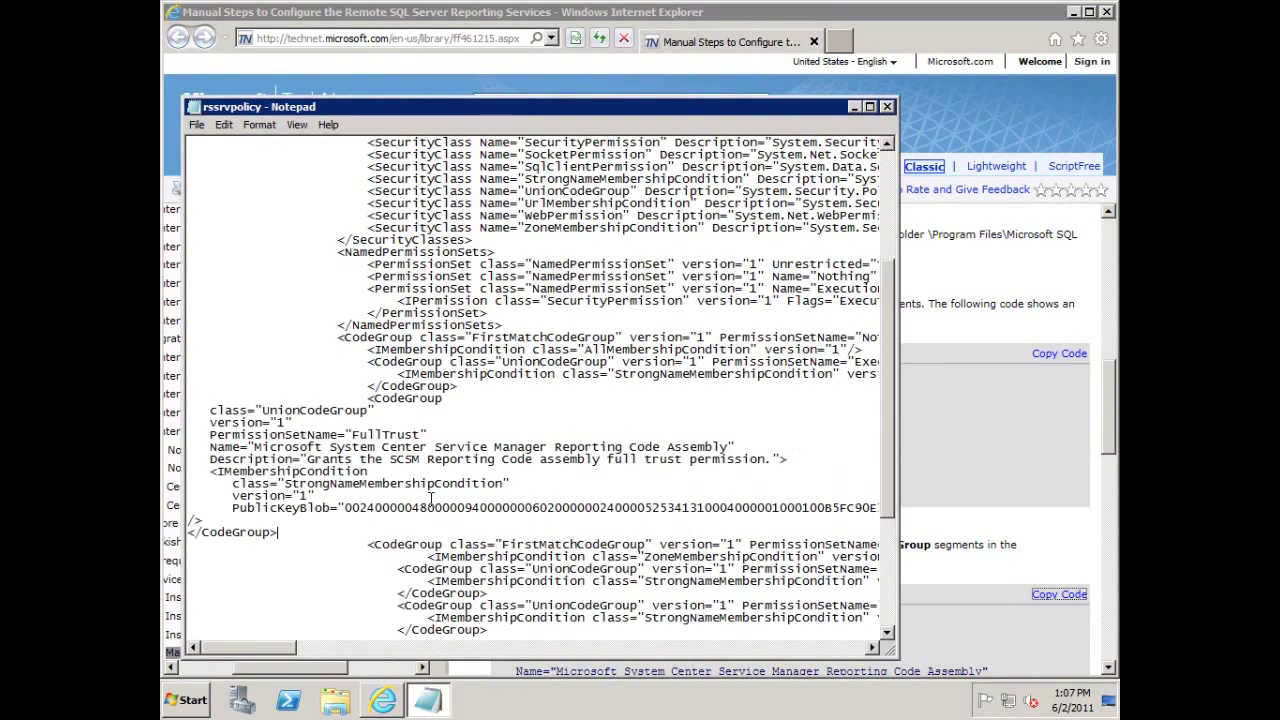
pyautogui.hotkey('shift', 'Home')
pyautogui.moveTo(240, 512); pyautogui.dragTo(197, 410)
pyautogui.click(197, 410)
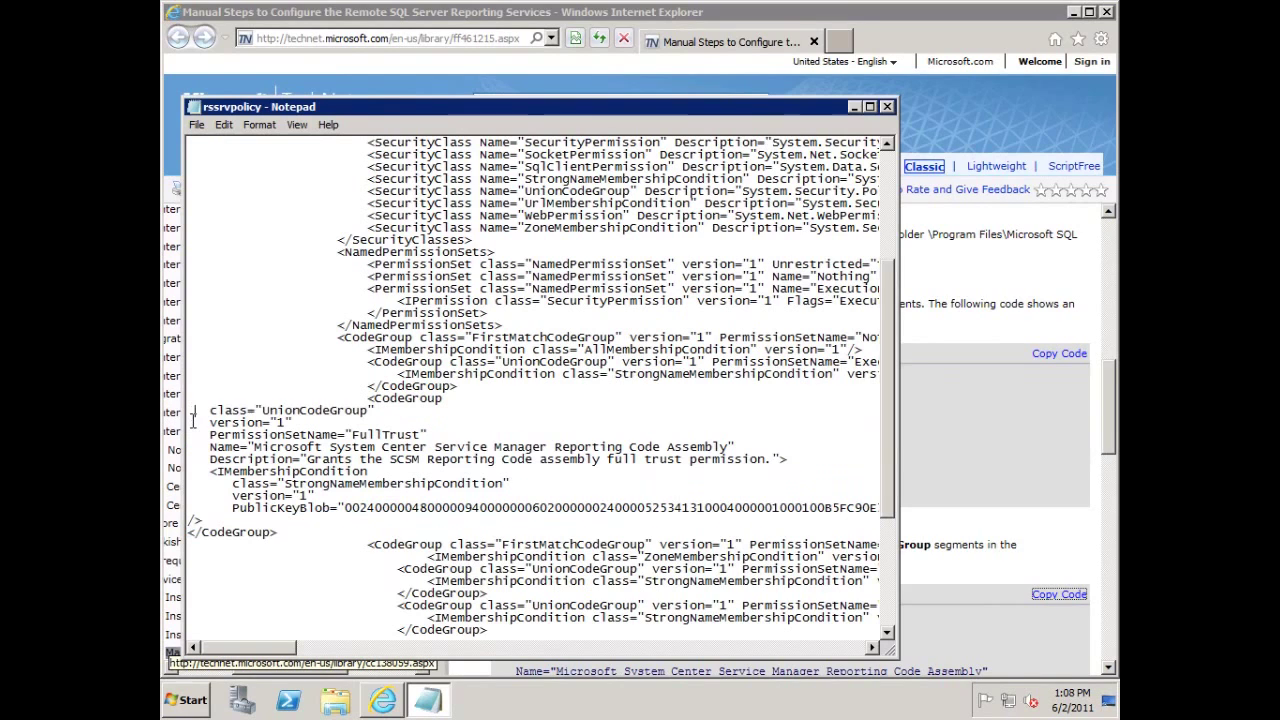
pyautogui.click(293, 531)
# Save rssrvpolicy.config via File > Save and close Notepad.
pyautogui.click(197, 125)
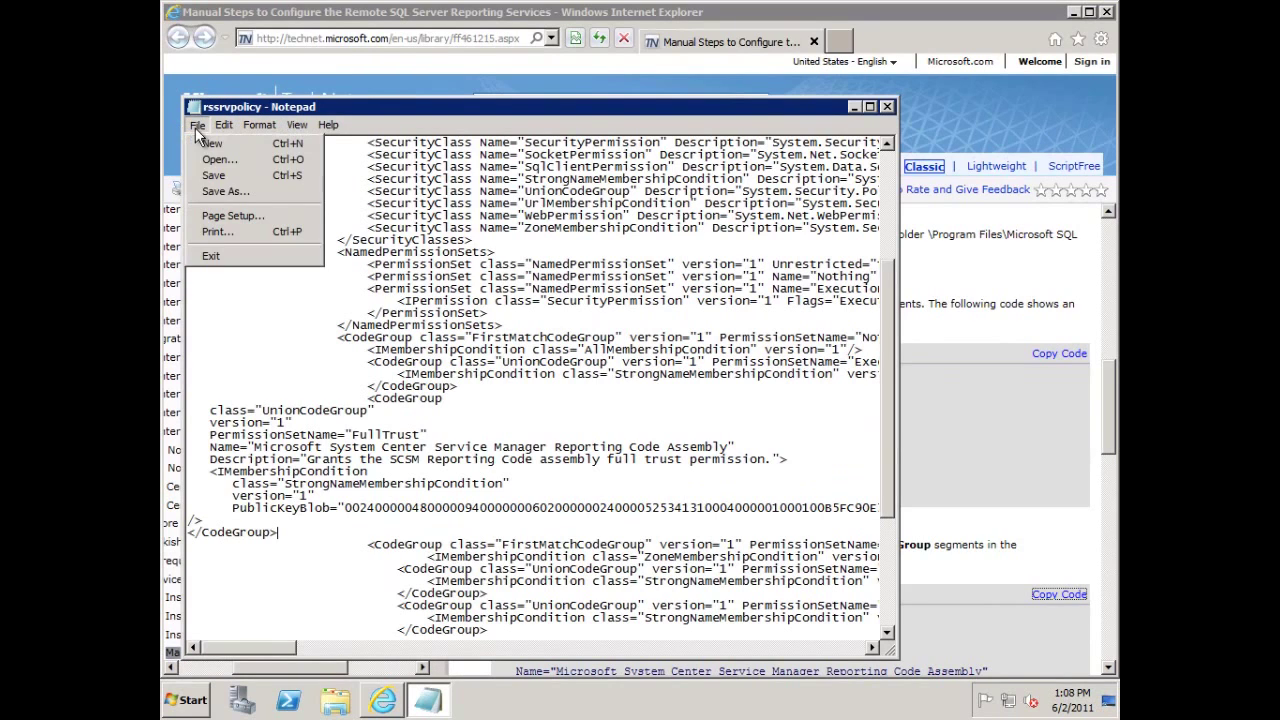
pyautogui.click(213, 175)
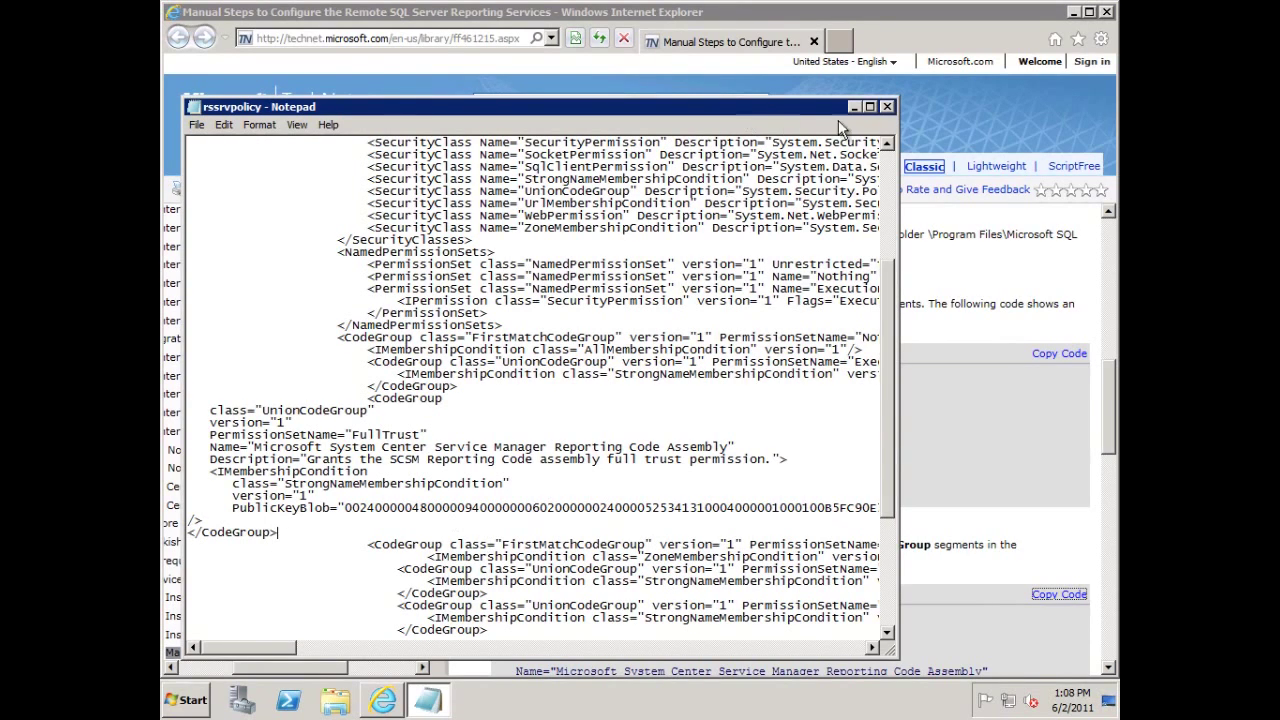
pyautogui.click(886, 113)
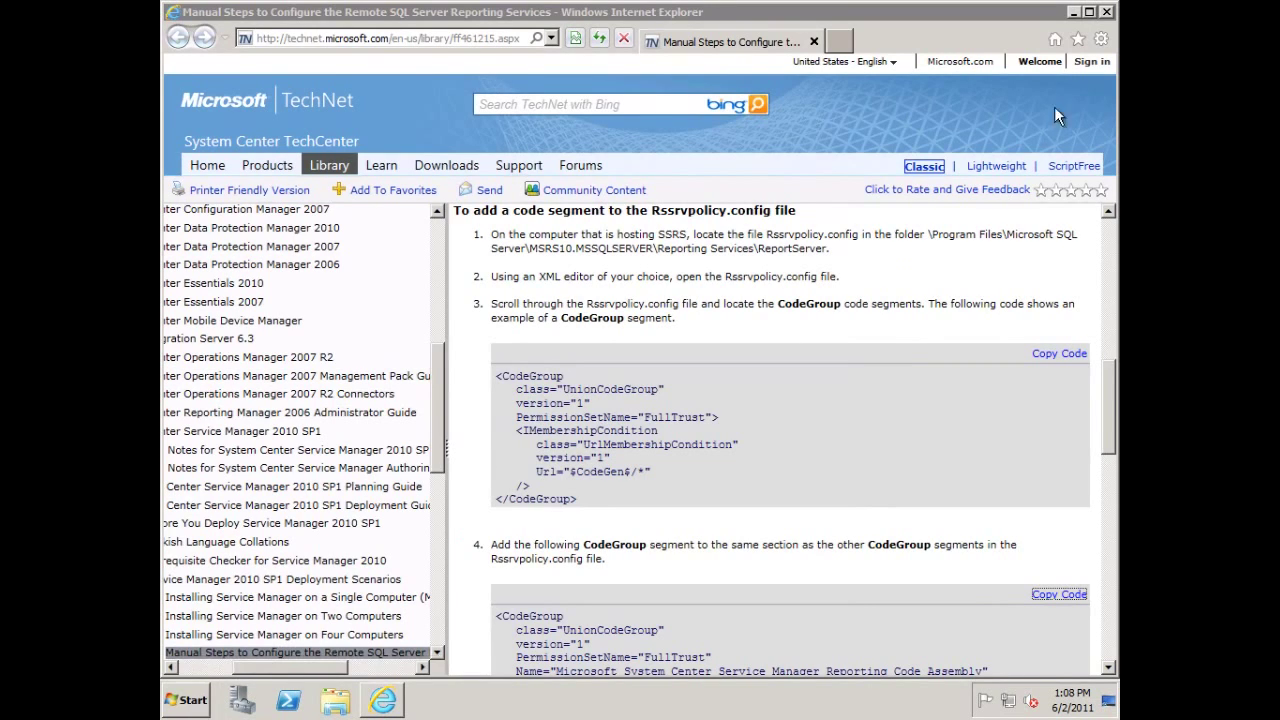
# Close the TechNet browser and launch Reporting Services Configuration Manager from Start.
pyautogui.click(1107, 12)
pyautogui.click(1107, 12)
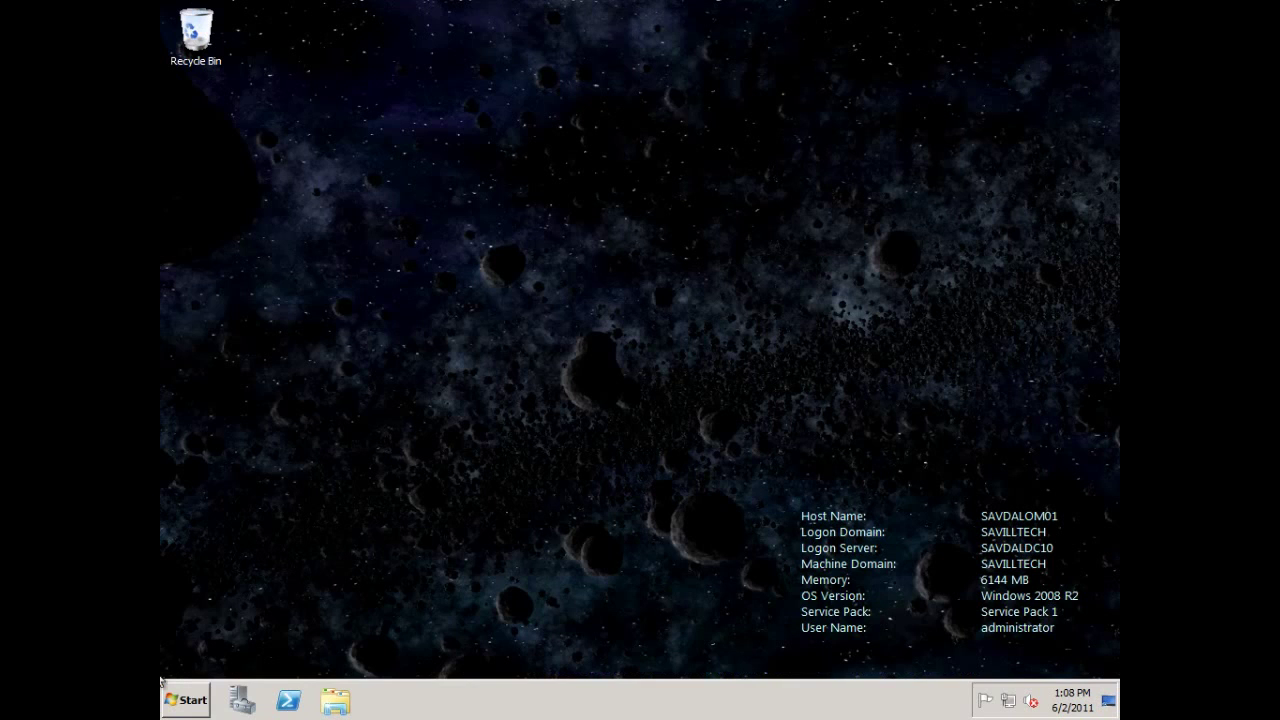
pyautogui.click(186, 702)
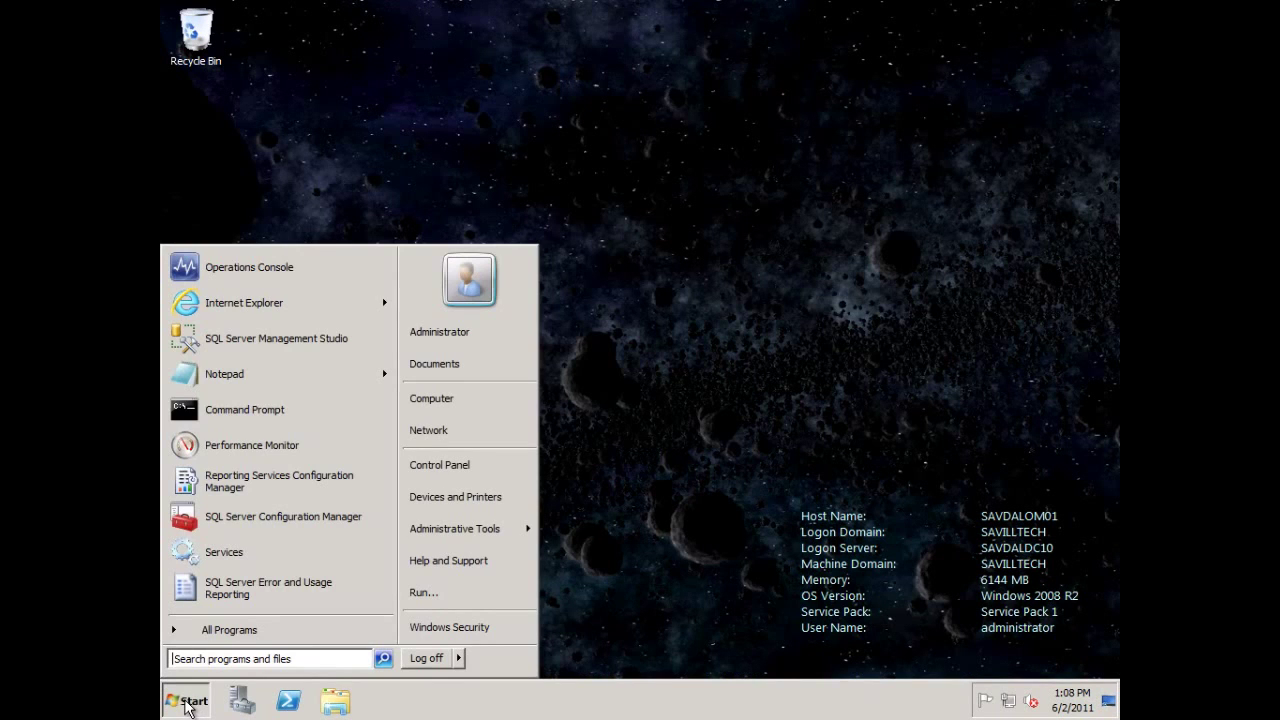
pyautogui.click(265, 480)
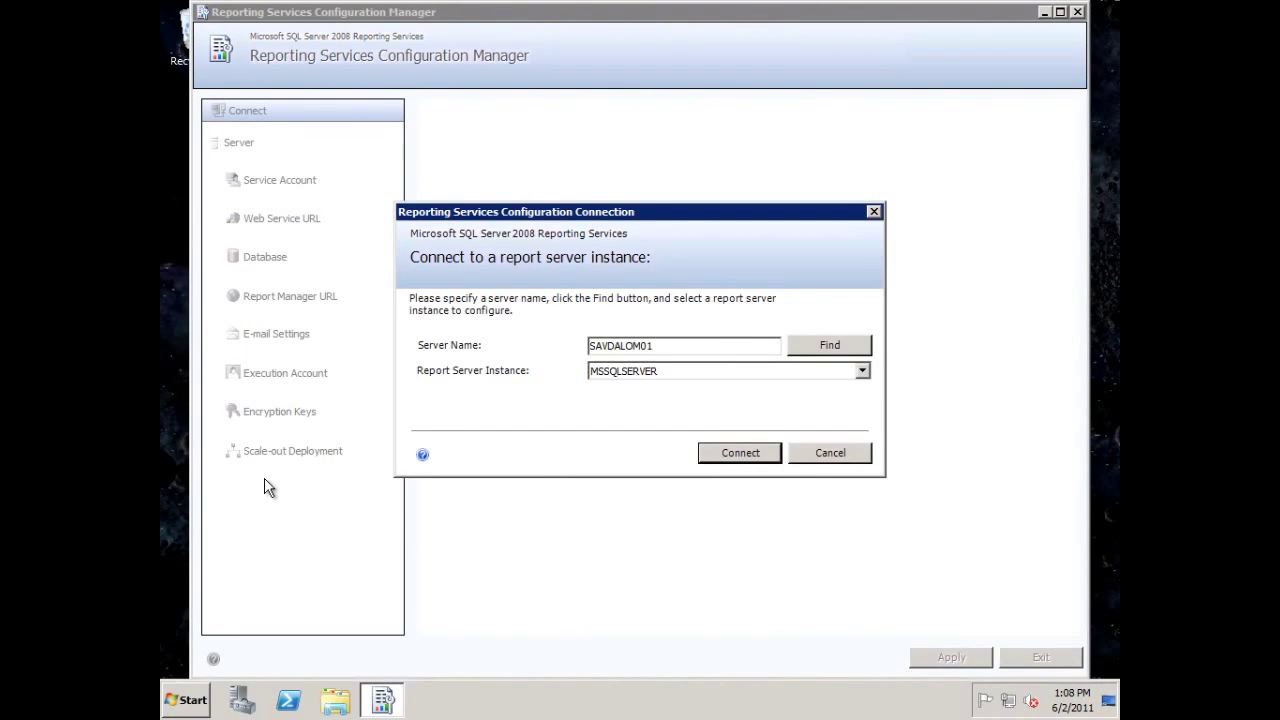
# Connect to SAVDALOM01\MSSQLSERVER, review Web Service URL, Database and Report Manager URL, then exit.
pyautogui.click(735, 455)
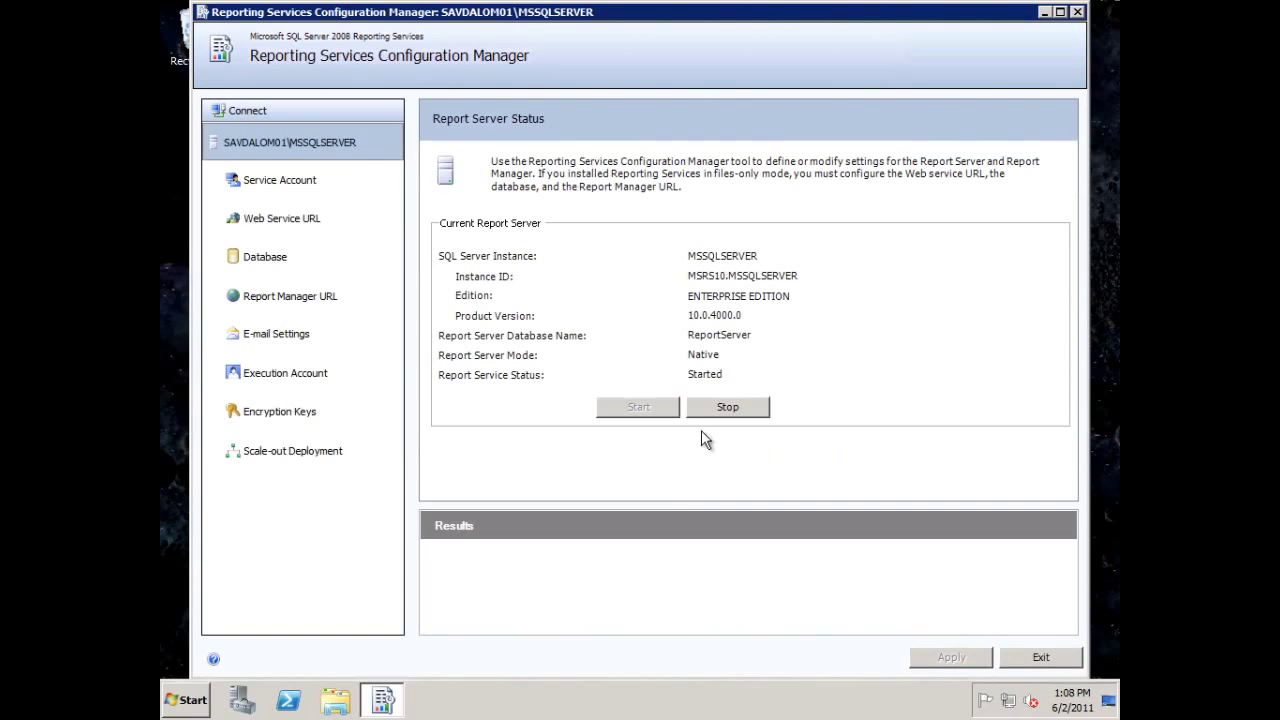
pyautogui.click(279, 226)
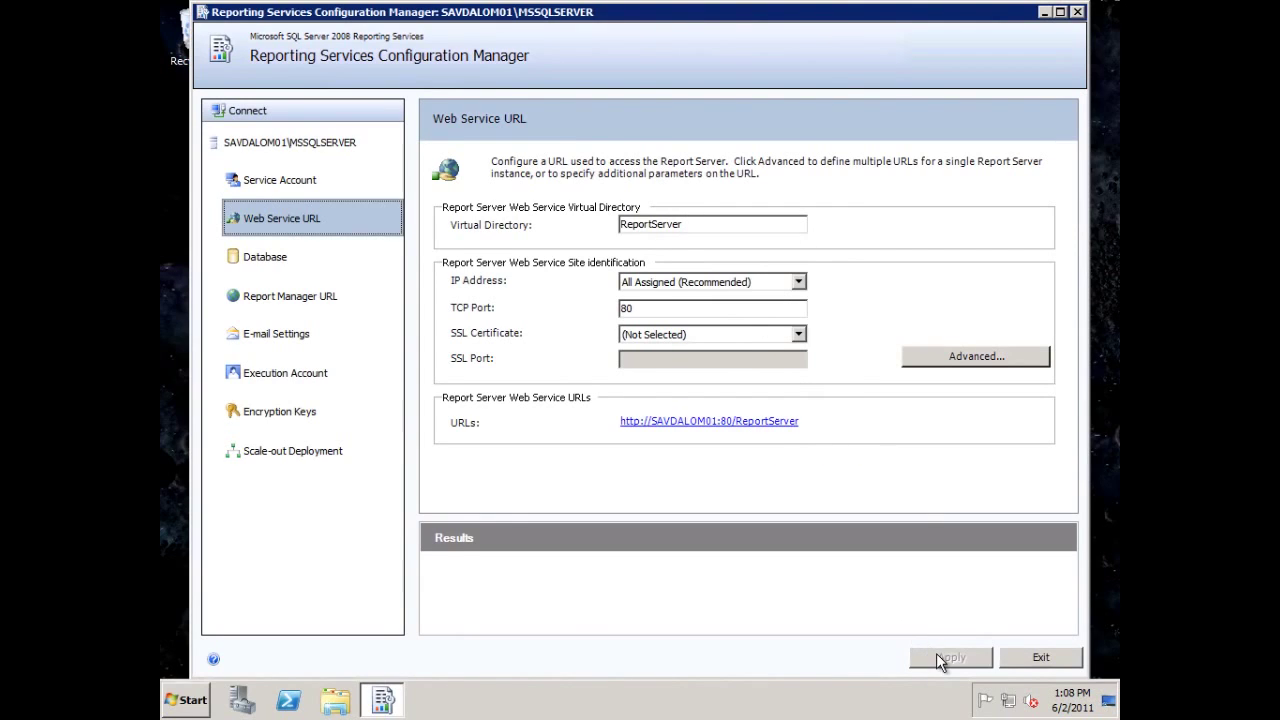
pyautogui.click(273, 264)
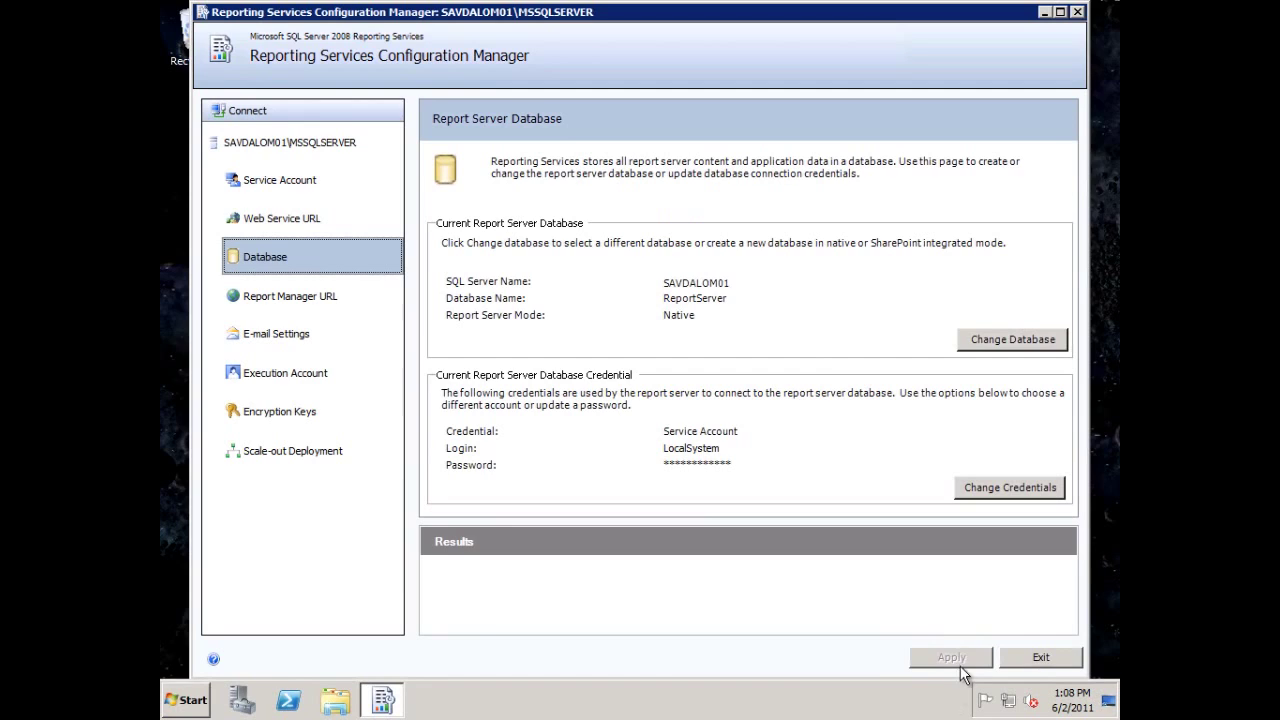
pyautogui.click(278, 301)
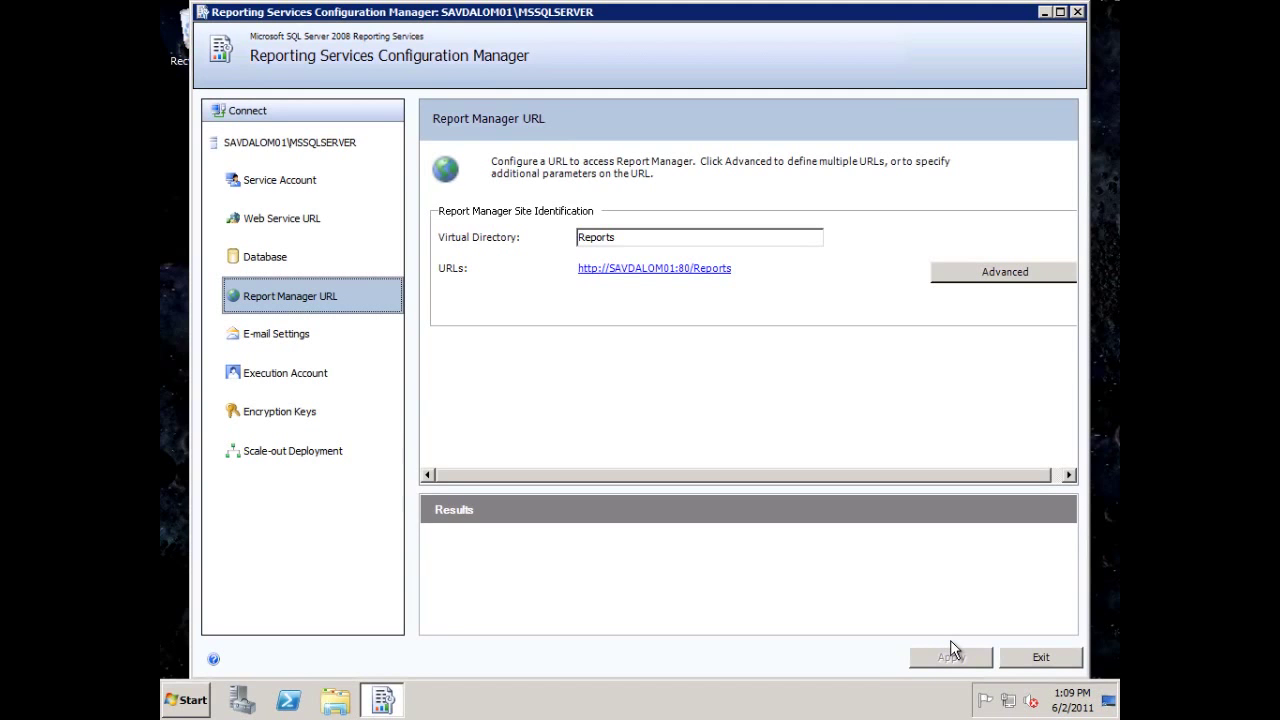
pyautogui.click(1054, 656)
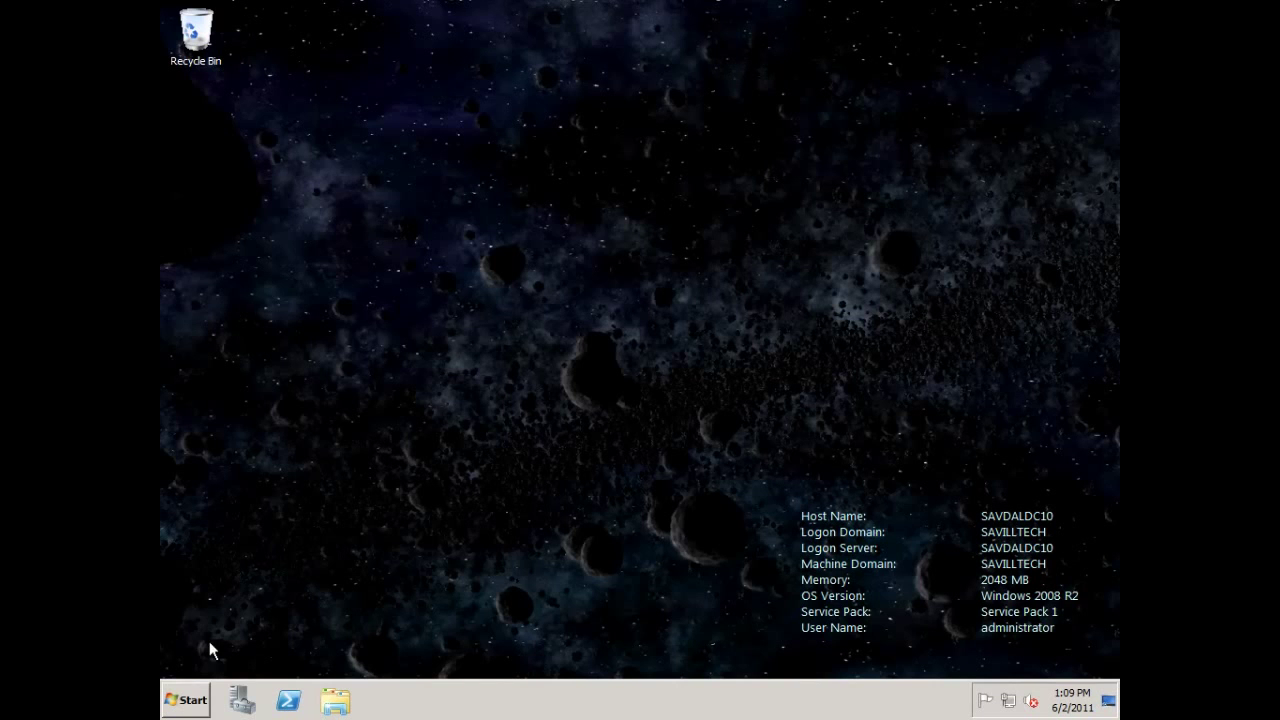
# Launch Active Directory Users and Computers from the Start menu.
pyautogui.click(187, 698)
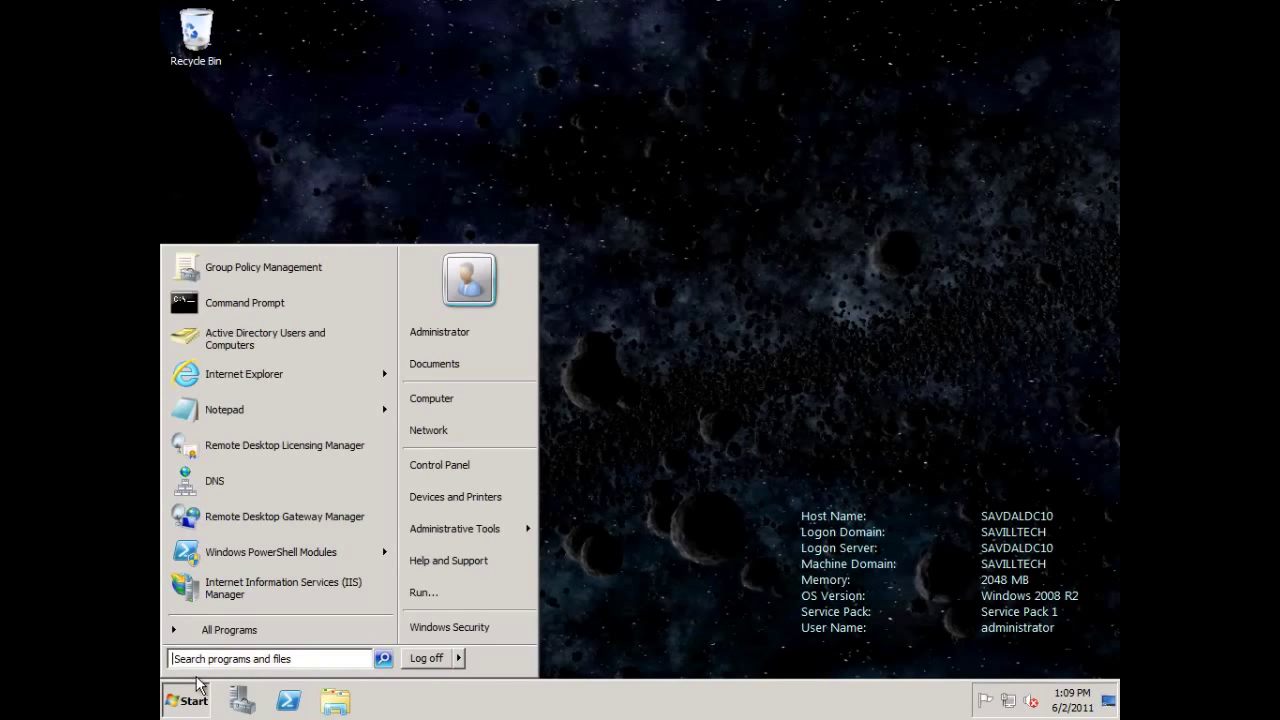
pyautogui.click(222, 632)
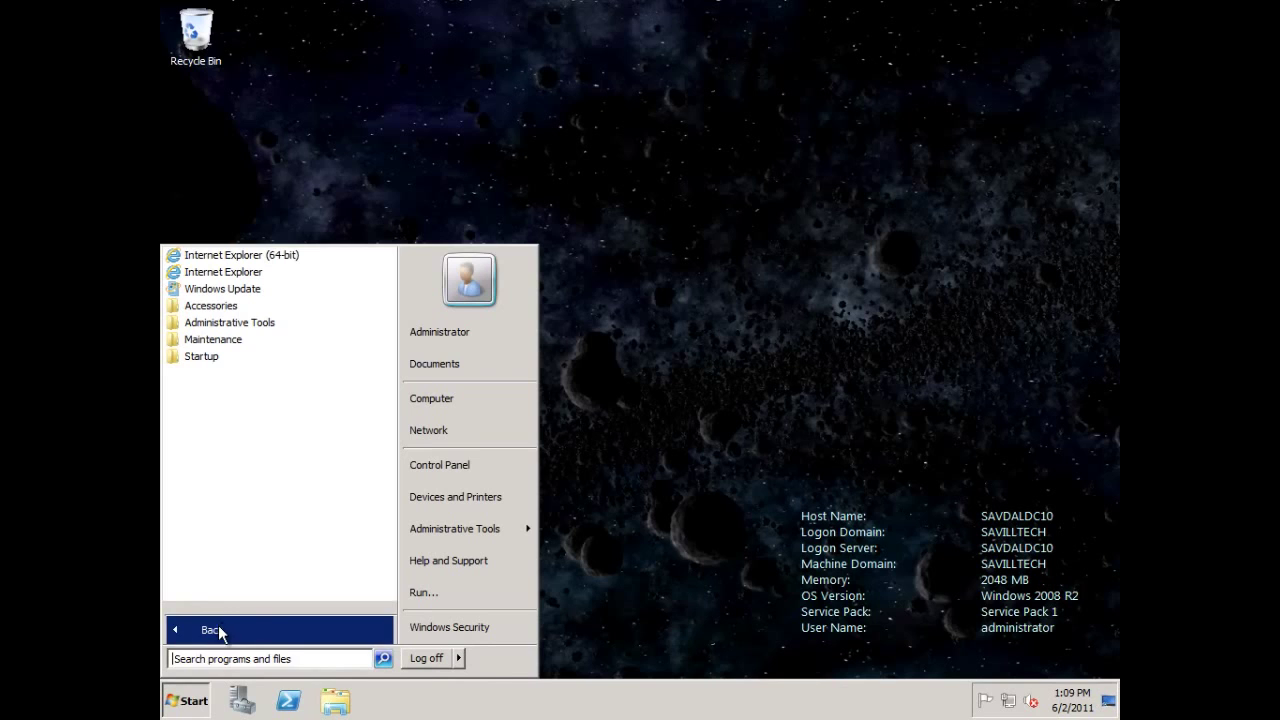
pyautogui.click(182, 632)
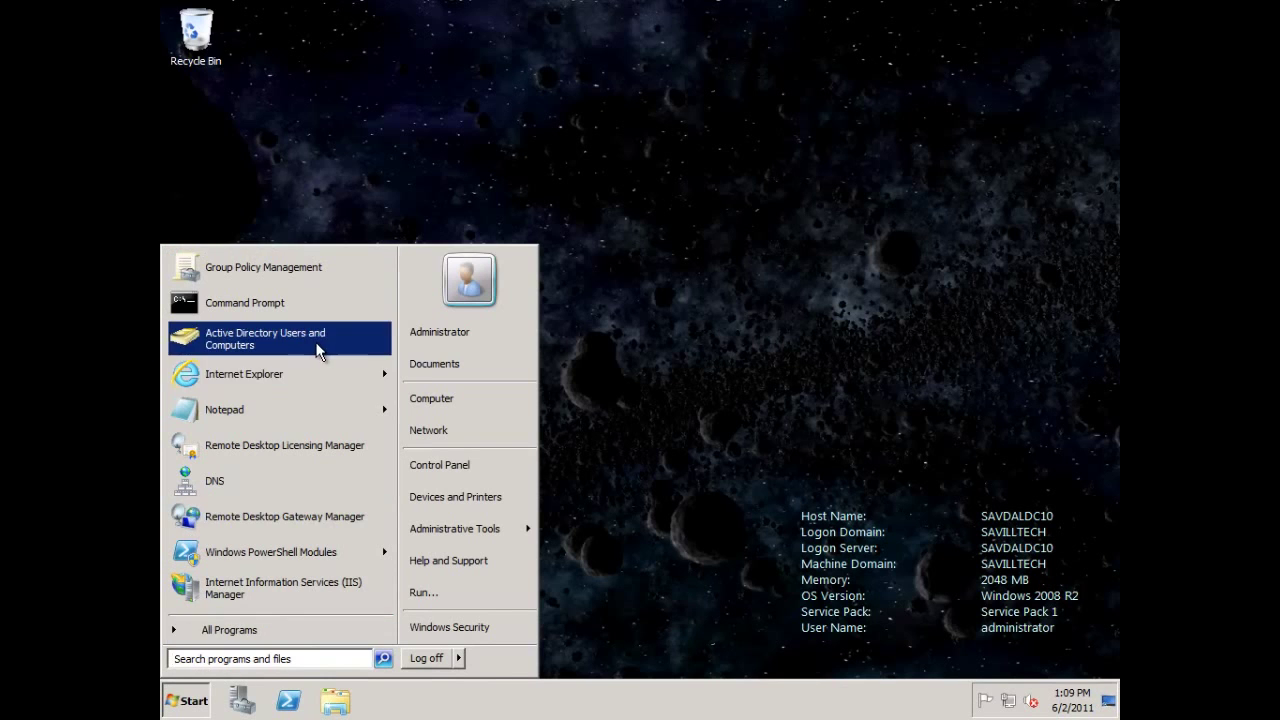
pyautogui.click(316, 342)
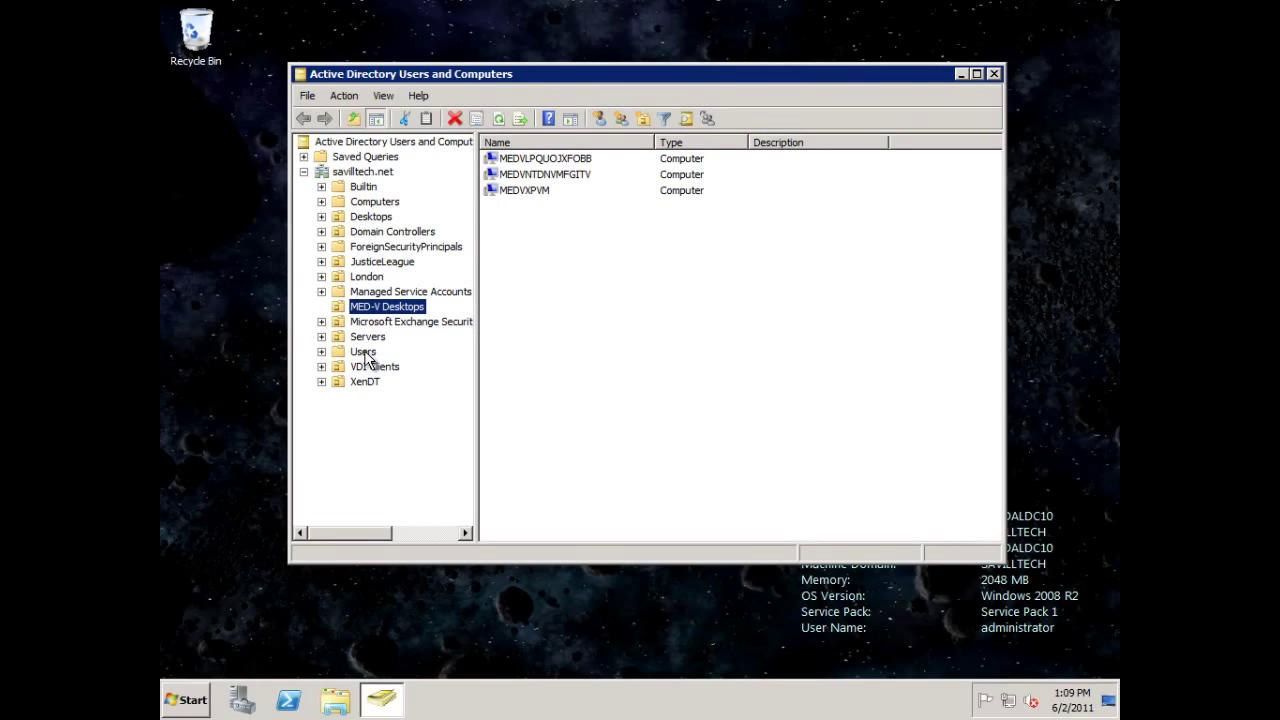
# Choose New > User on the savilltech.net Users container.
pyautogui.click(366, 339)
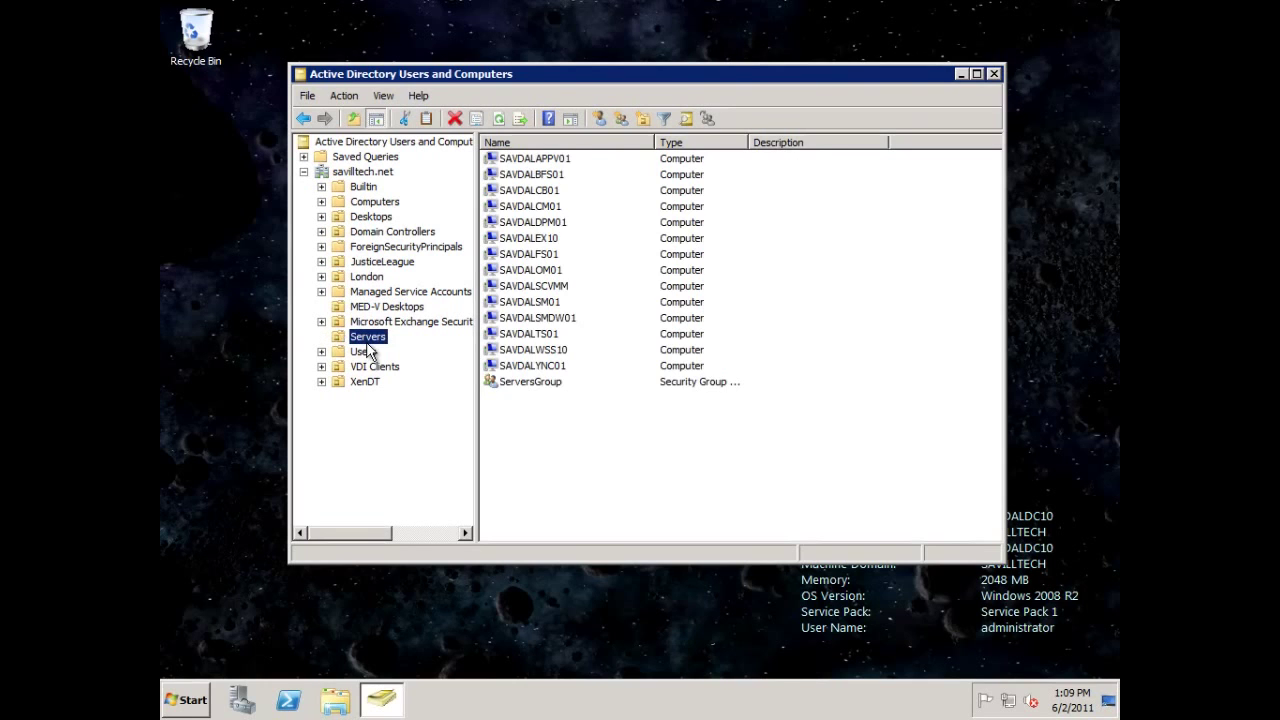
pyautogui.click(374, 292)
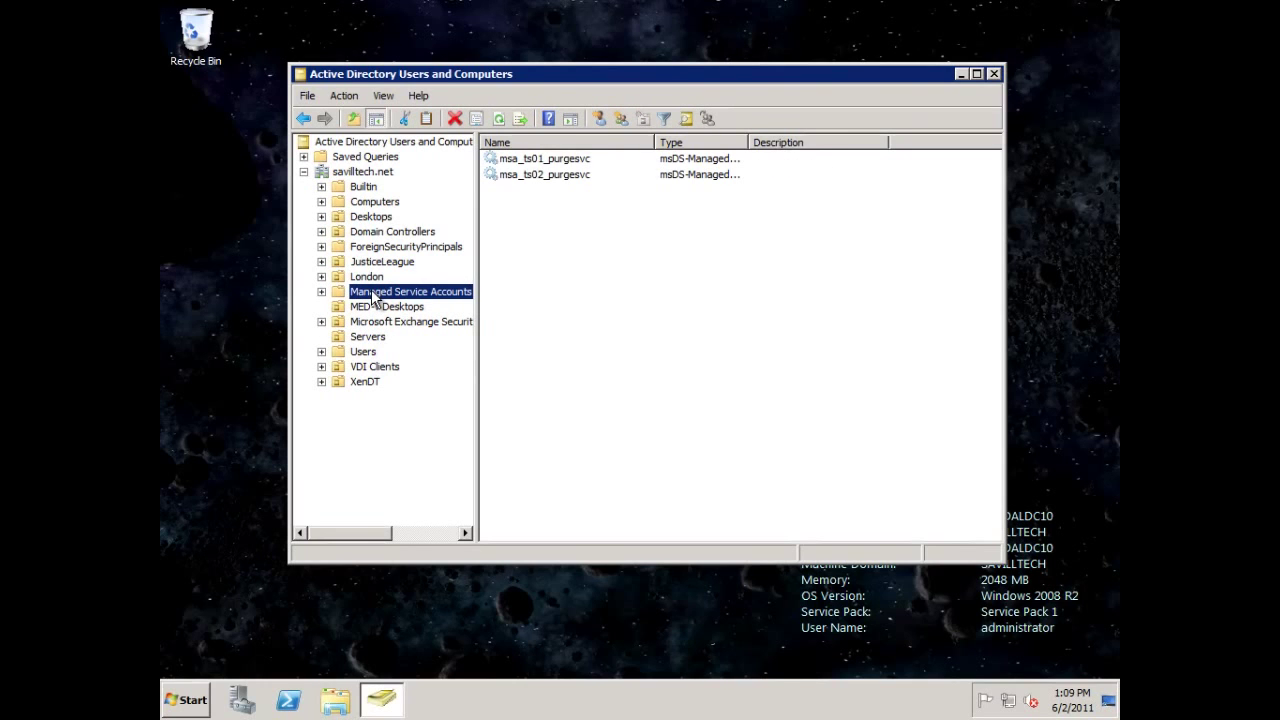
pyautogui.click(364, 353)
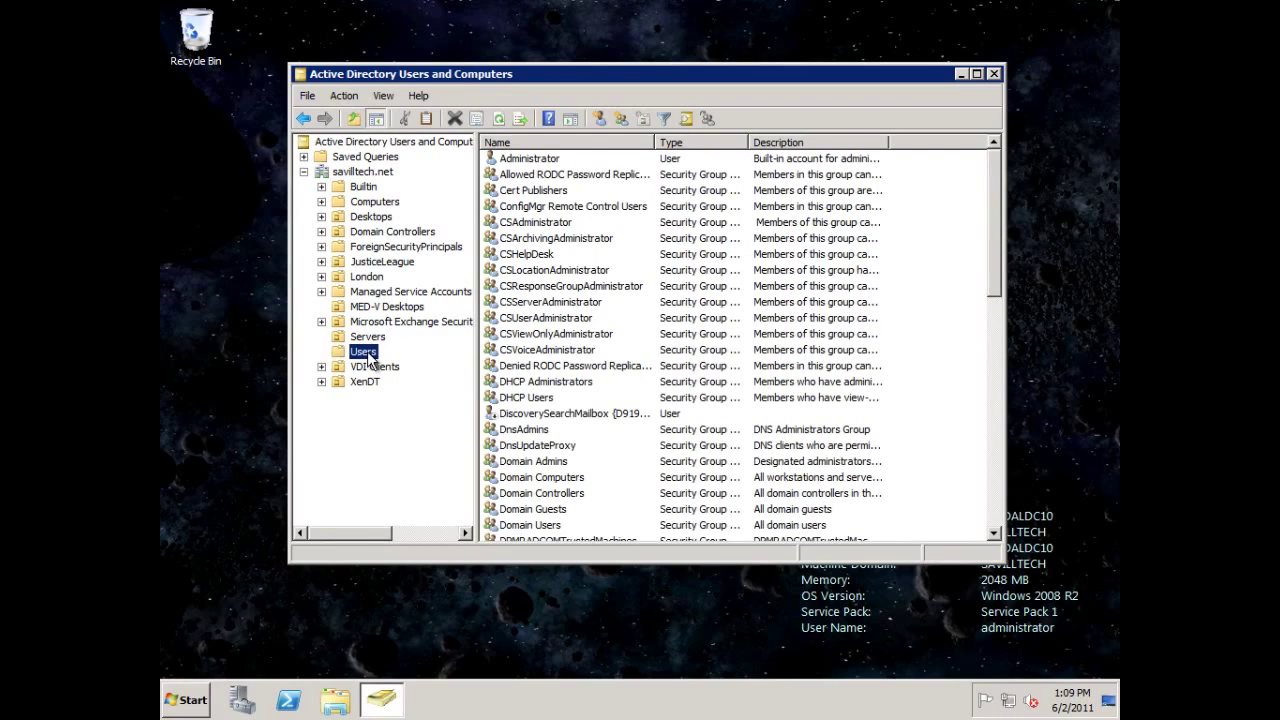
pyautogui.rightClick(368, 354)
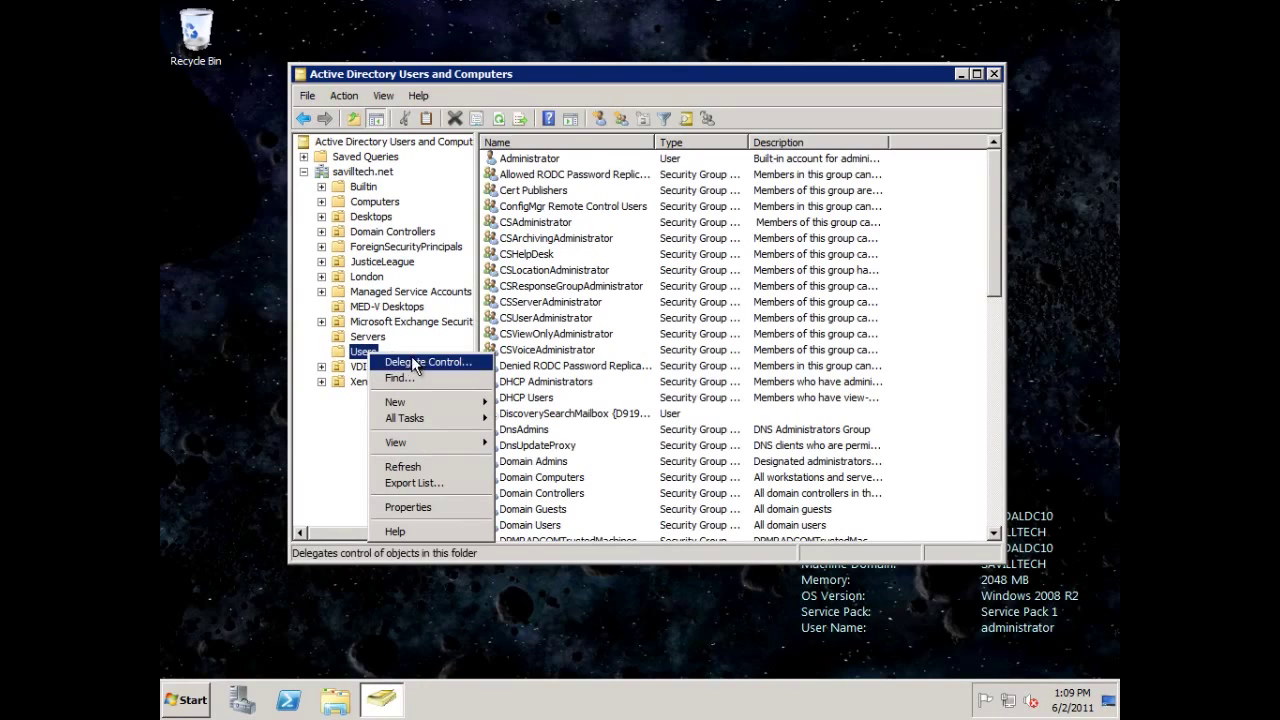
pyautogui.moveTo(440, 428)
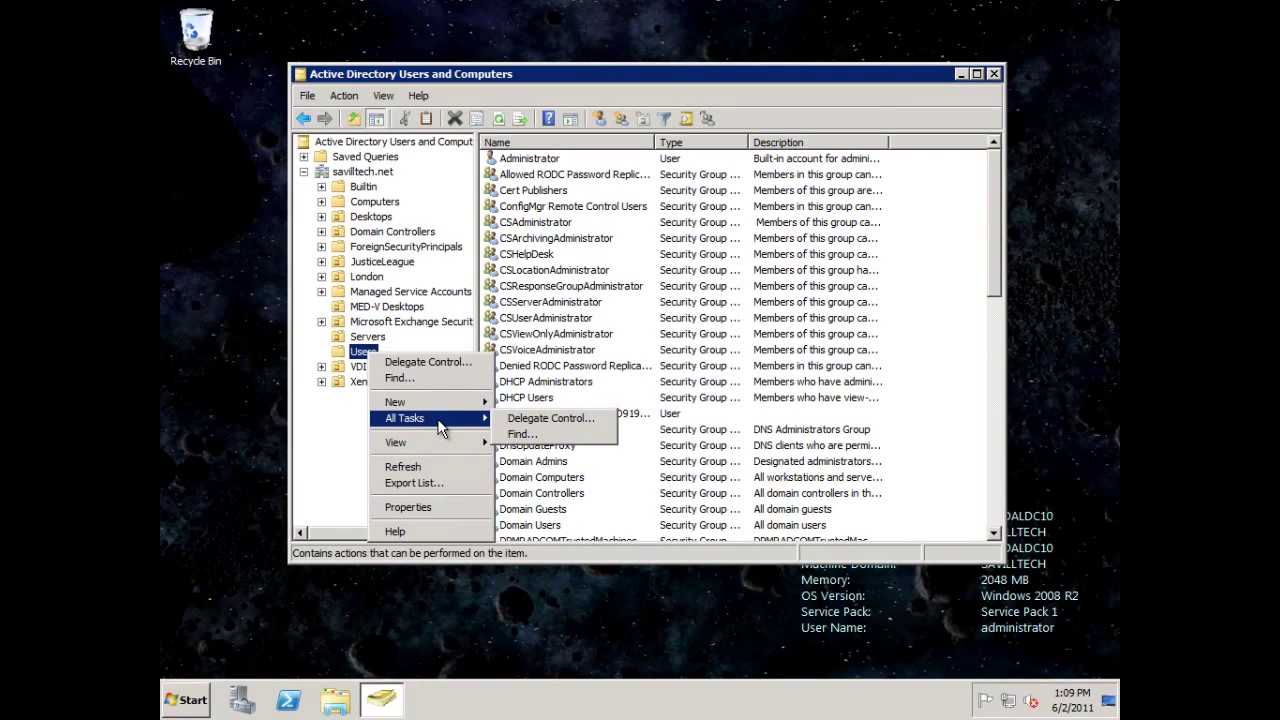
pyautogui.moveTo(448, 399)
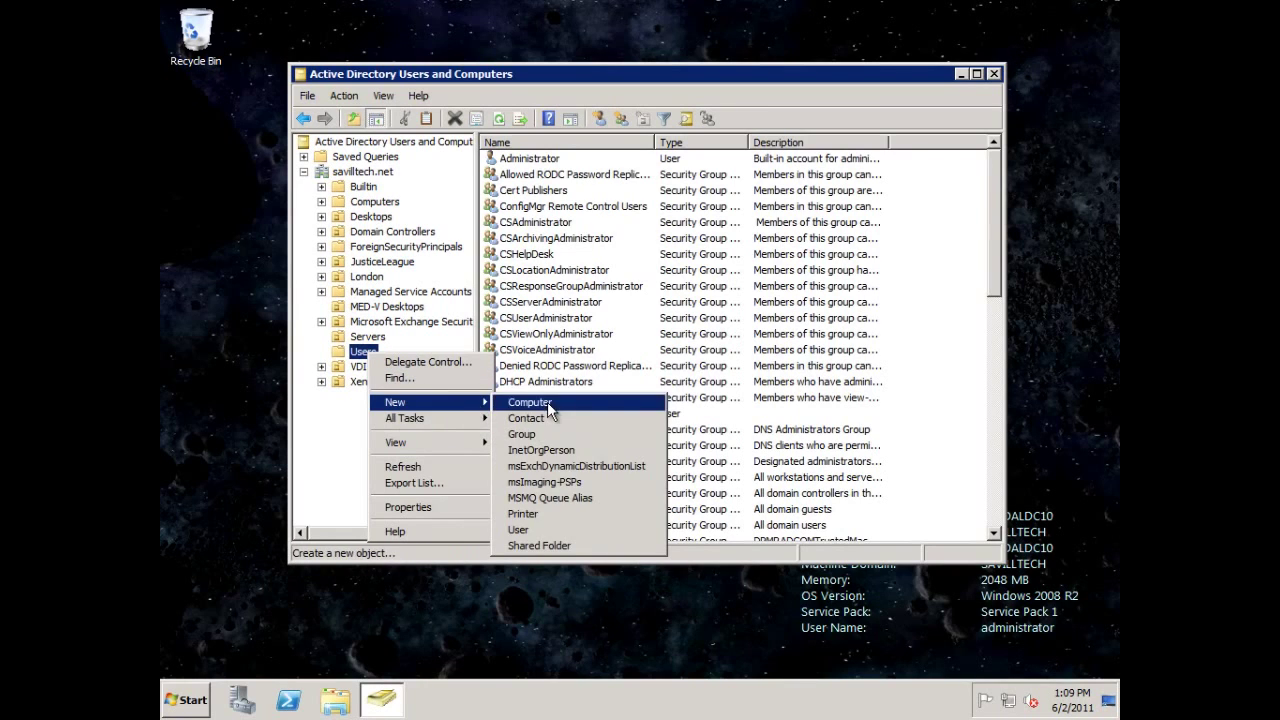
pyautogui.click(530, 531)
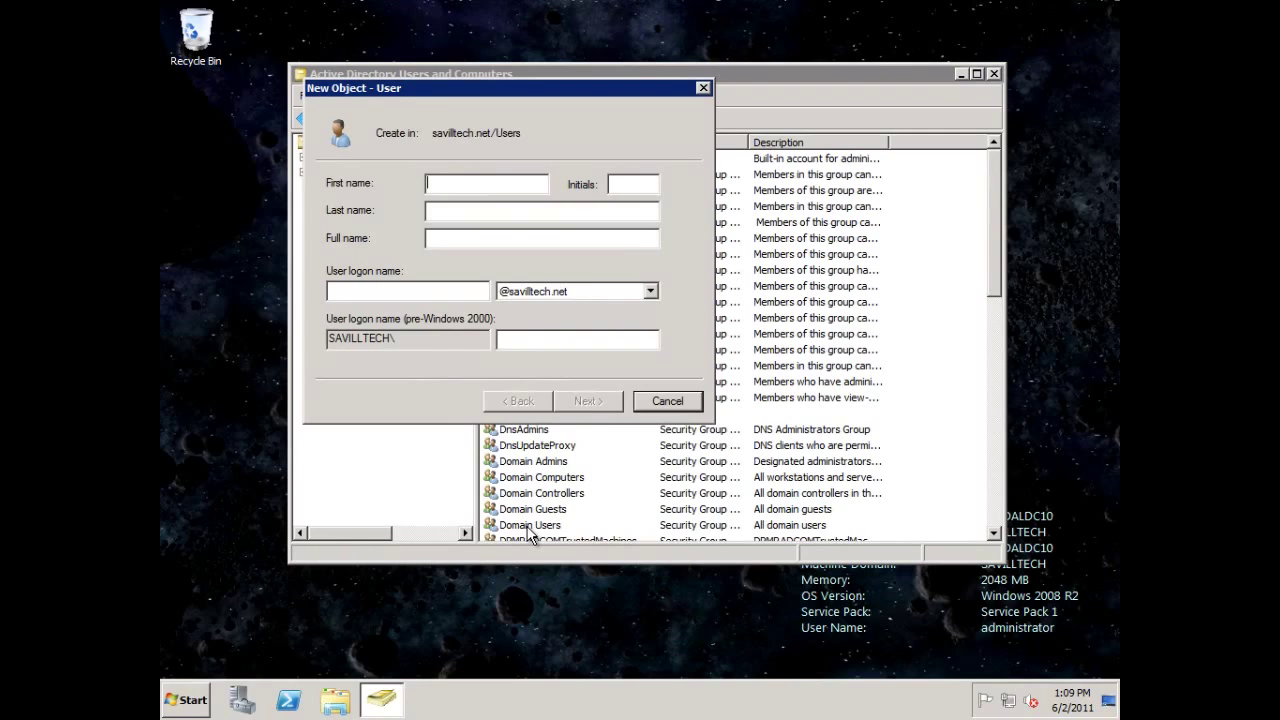
# Enter SvcMgrService as both the user logon name and first name.
pyautogui.press('Tab')
pyautogui.press('Tab')
pyautogui.click(400, 289)
pyautogui.write('SvcMgr')
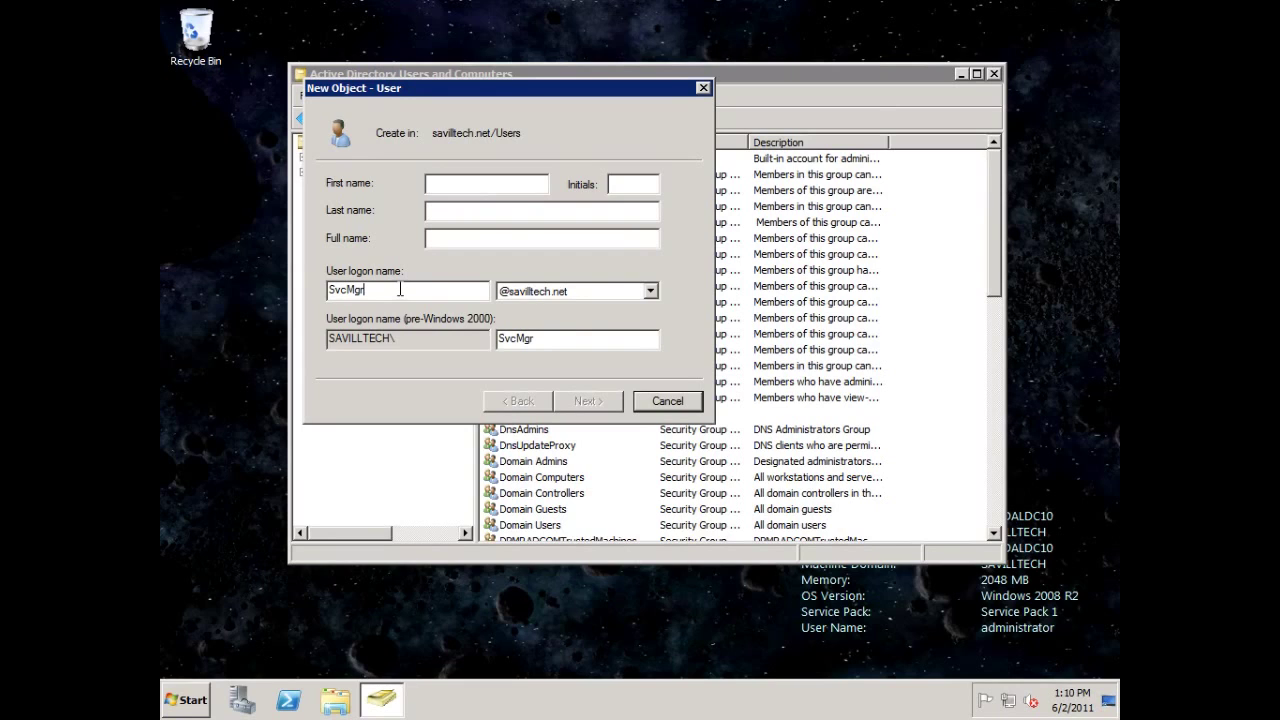
pyautogui.write('Service')
pyautogui.doubleClick(409, 291)
pyautogui.hotkey('ctrl', 'c')
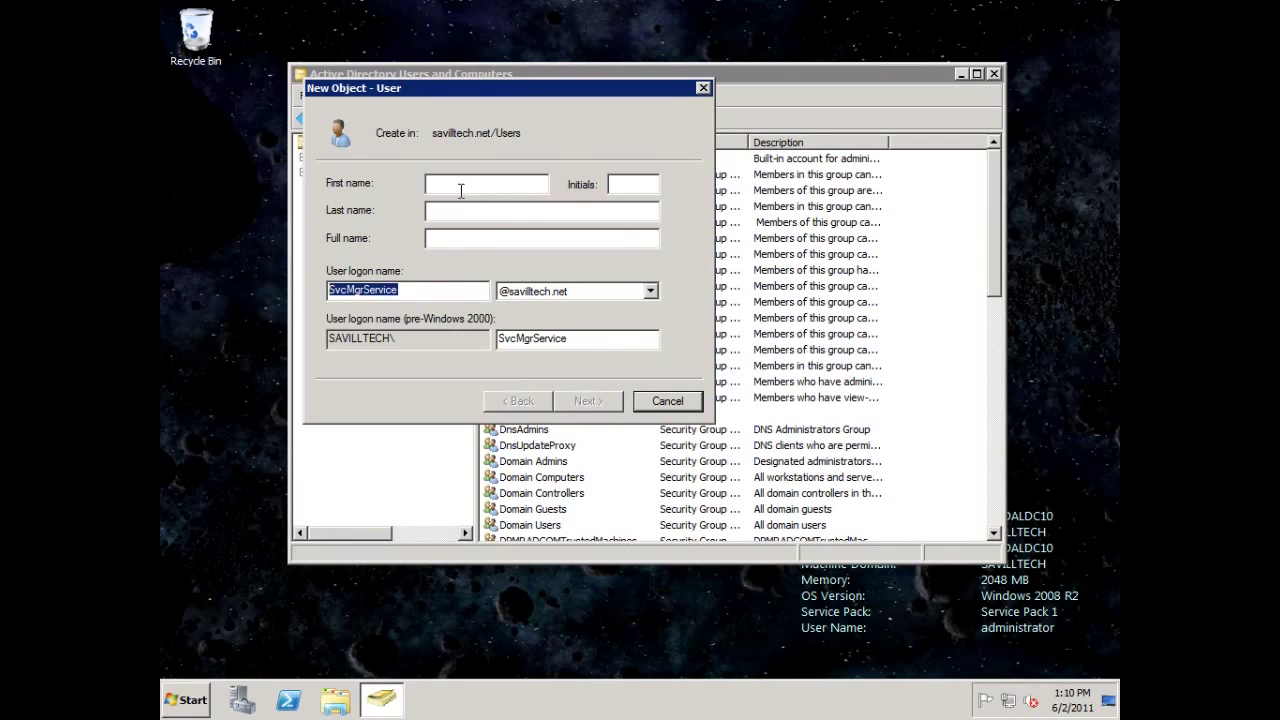
pyautogui.click(464, 190)
pyautogui.hotkey('ctrl', 'v')
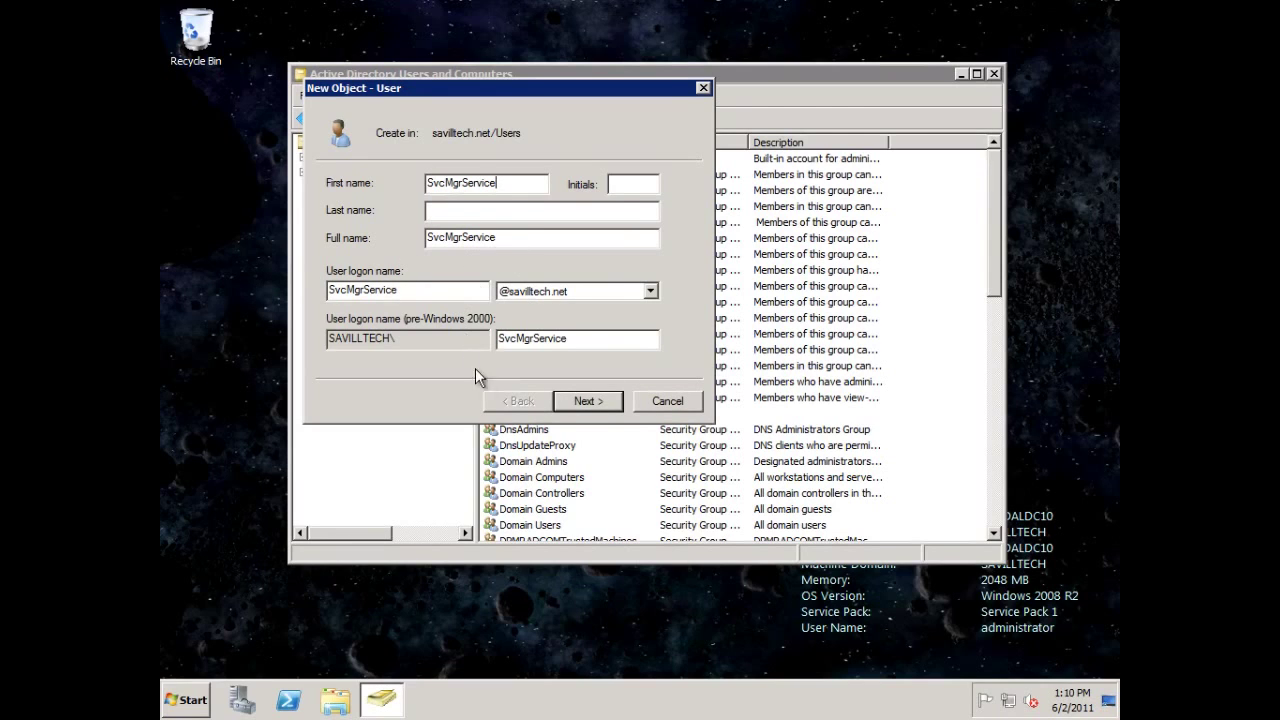
# Set the account password so it cannot be changed and never expires, then finish creating the user.
pyautogui.click(588, 401)
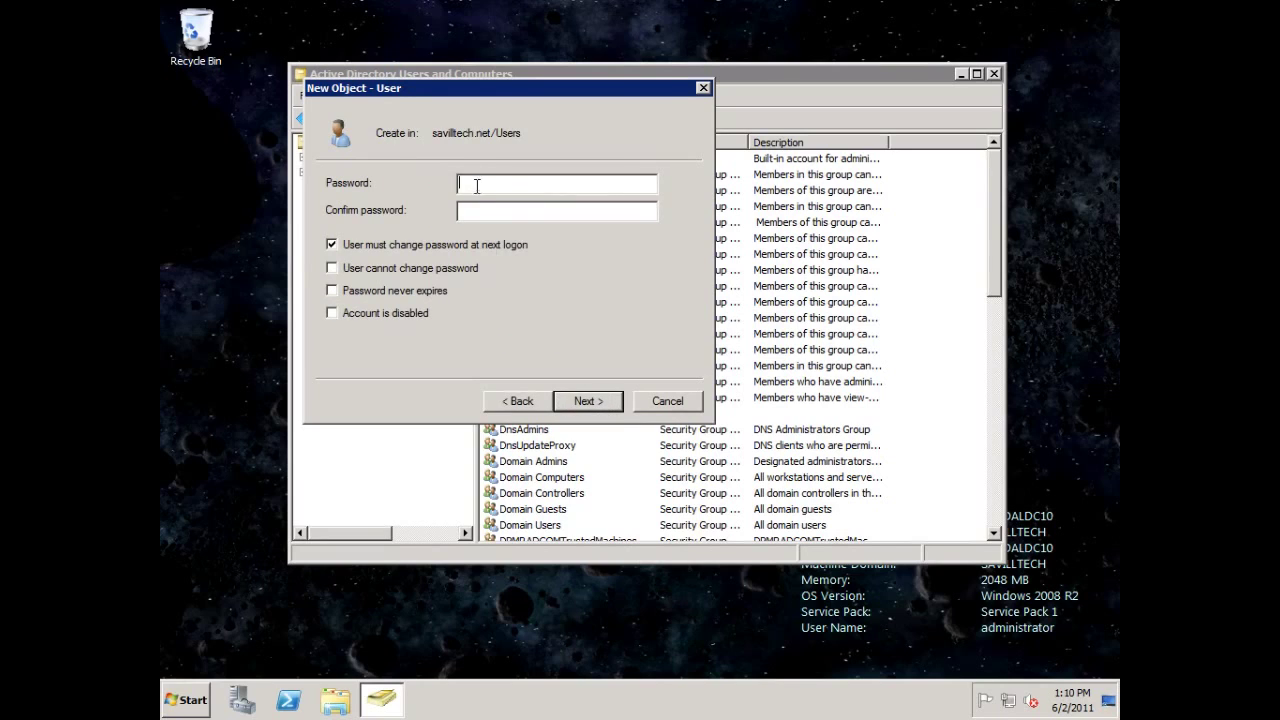
pyautogui.write('*******')
pyautogui.press('Tab')
pyautogui.write('*******')
pyautogui.click(395, 245)
pyautogui.click(425, 268)
pyautogui.click(420, 291)
pyautogui.click(578, 405)
pyautogui.click(578, 403)
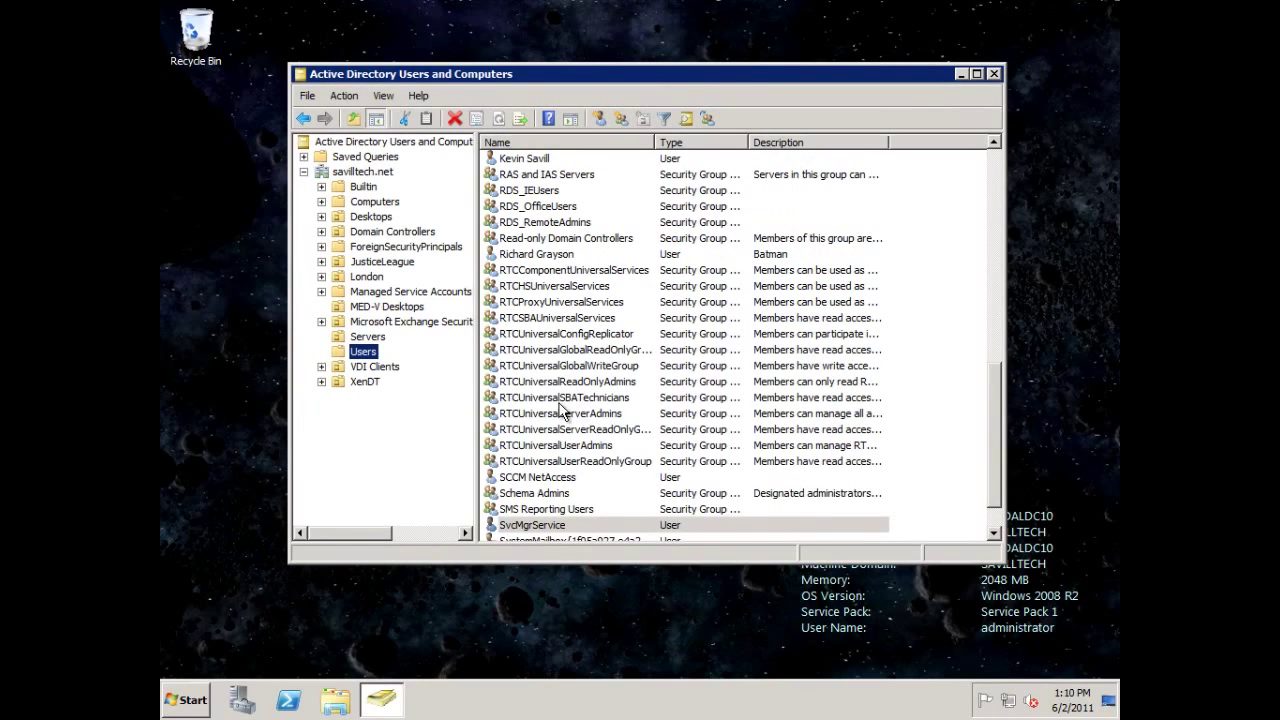
# Start a new user in Users named SvcMgrWork, with SvcMgrWork as its logon name.
pyautogui.rightClick(366, 354)
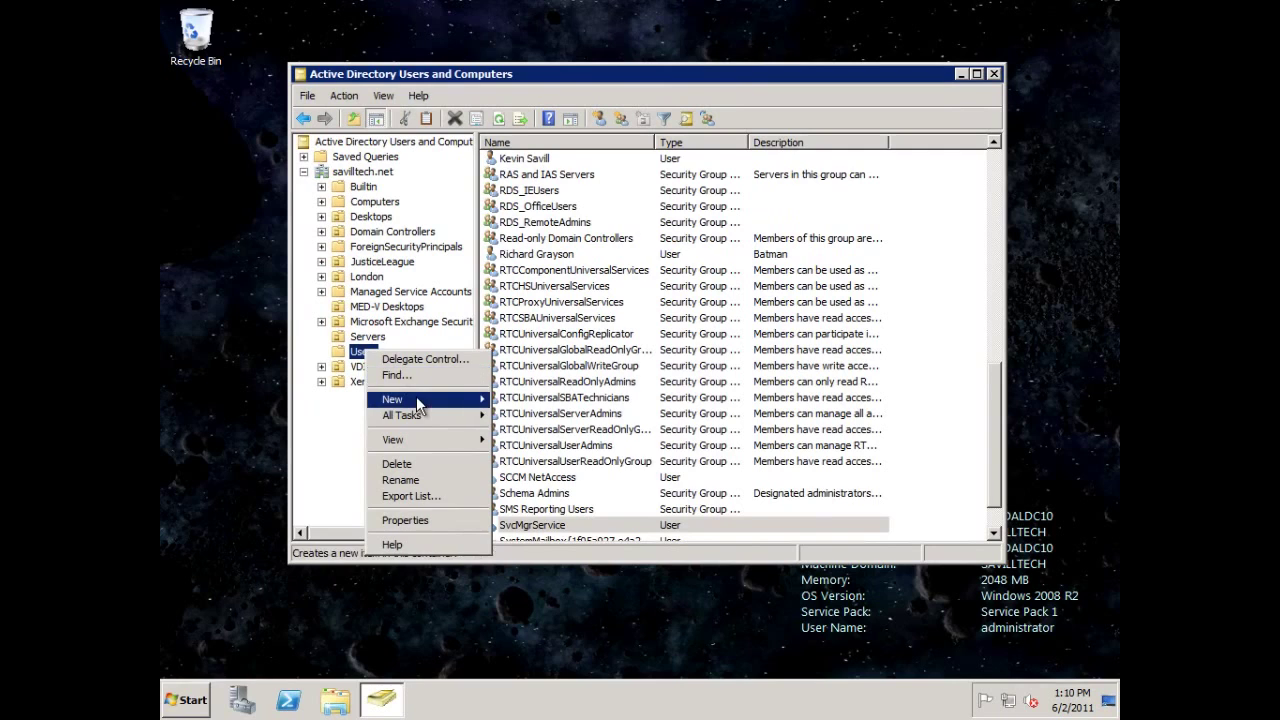
pyautogui.moveTo(416, 398)
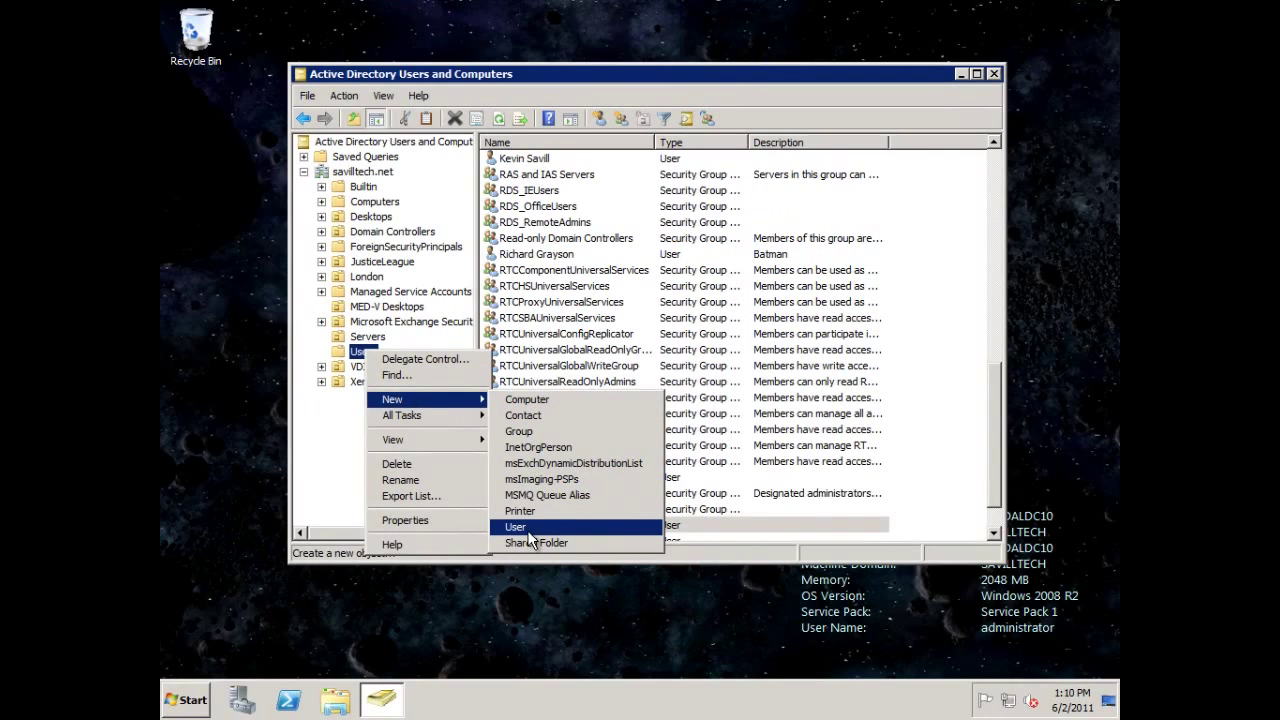
pyautogui.click(529, 530)
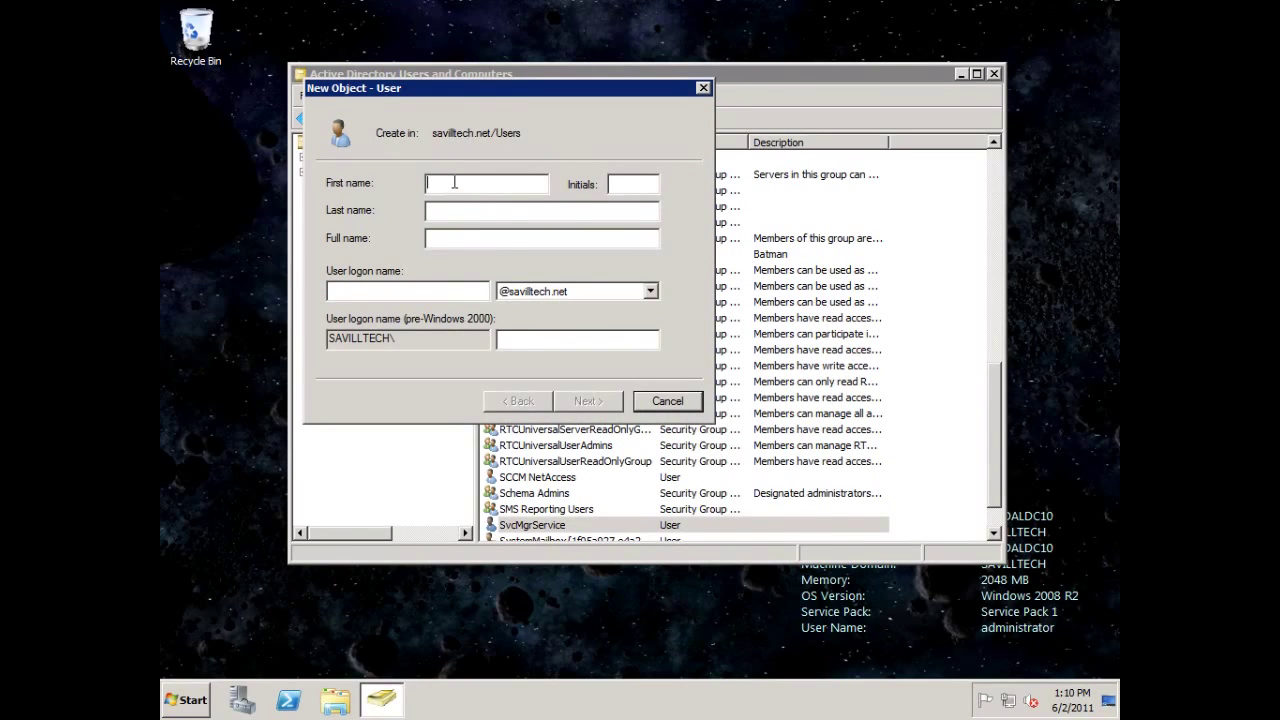
pyautogui.write('SvcMgrWork')
pyautogui.doubleClick(455, 183)
pyautogui.hotkey('ctrl', 'c')
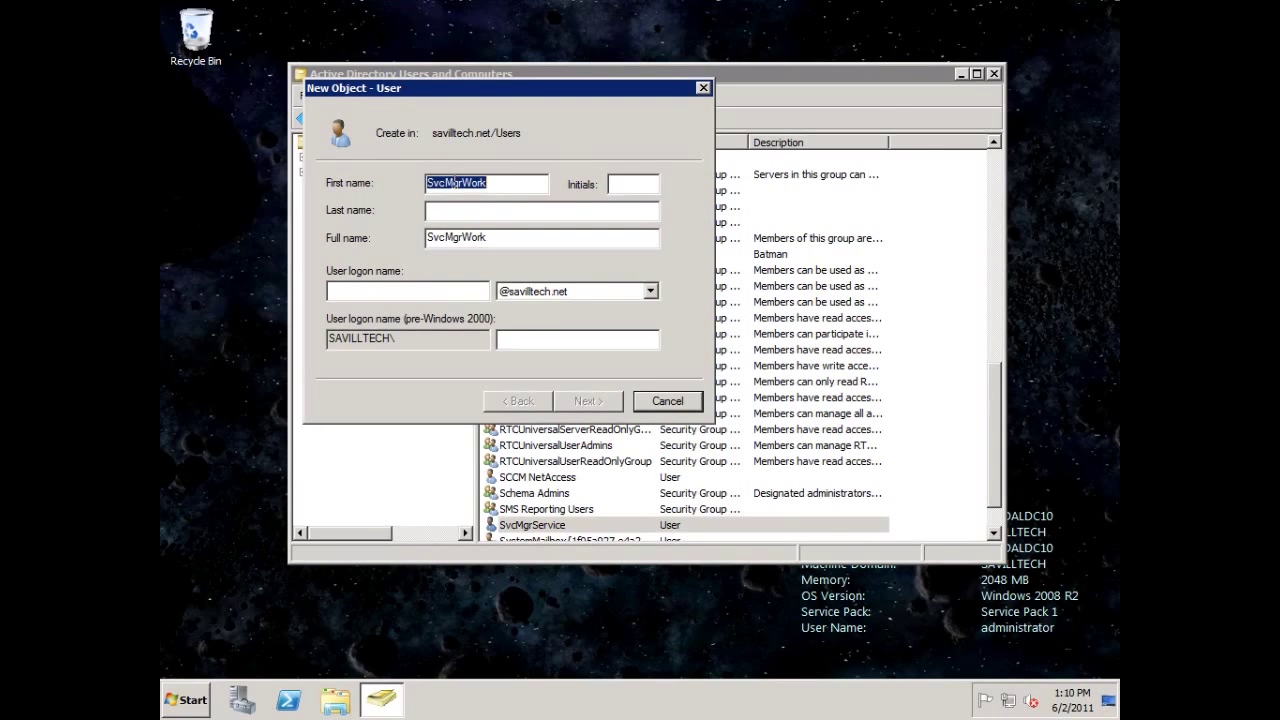
pyautogui.click(457, 292)
pyautogui.hotkey('ctrl', 'v')
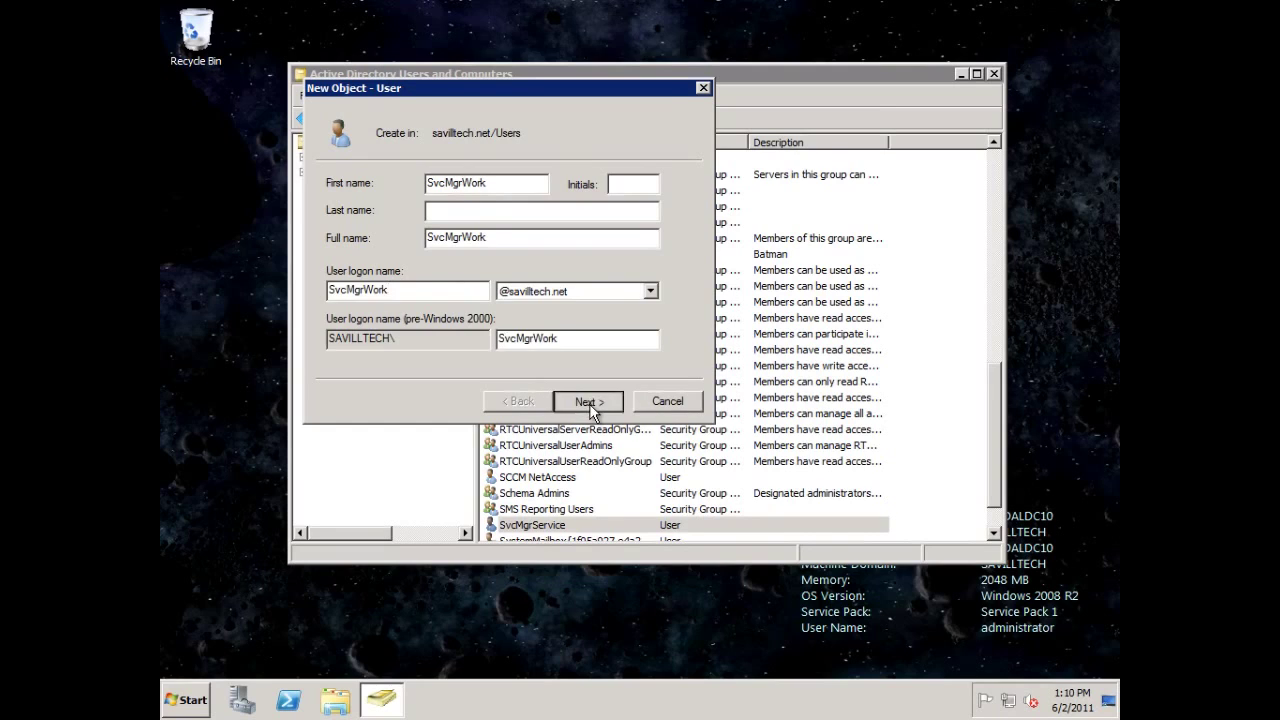
pyautogui.click(590, 401)
# Set its password as unchangeable by the user and never expiring, then create the account.
pyautogui.write('•••••••')
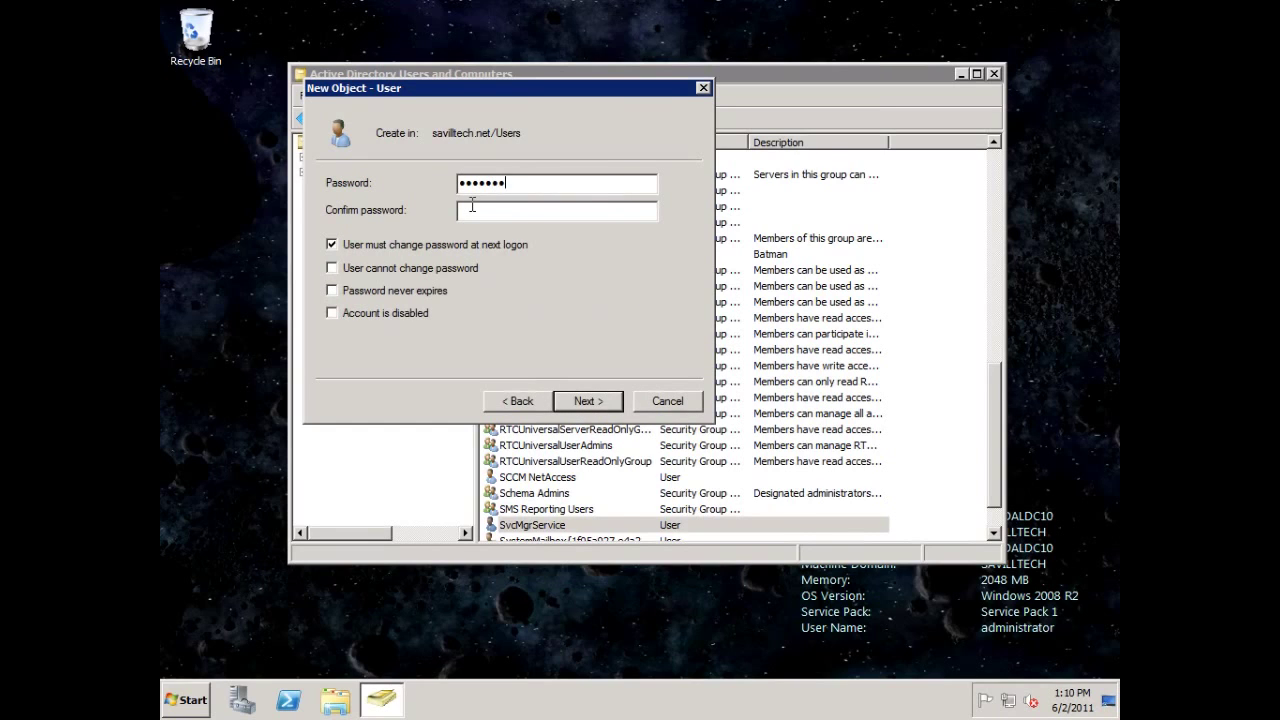
pyautogui.press('BackSpace')
pyautogui.press('BackSpace')
pyautogui.press('BackSpace')
pyautogui.press('BackSpace')
pyautogui.press('BackSpace')
pyautogui.press('BackSpace')
pyautogui.press('BackSpace')
pyautogui.write('•••••••')
pyautogui.click(472, 205)
pyautogui.write('•••••••')
pyautogui.click(455, 244)
pyautogui.click(430, 270)
pyautogui.click(440, 291)
pyautogui.click(587, 401)
pyautogui.click(590, 403)
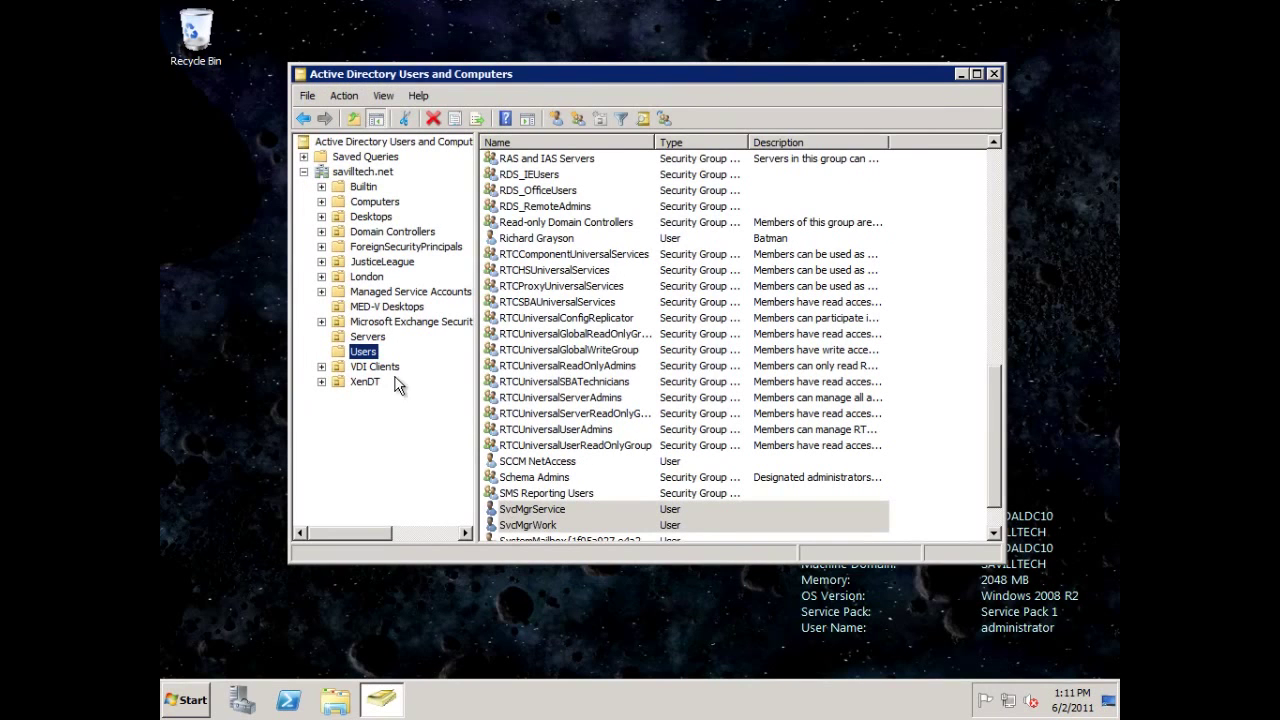
# Start a new user in Users named SvcMgrRpt, with SvcMgrRpt as its logon name.
pyautogui.rightClick(366, 350)
pyautogui.moveTo(408, 398)
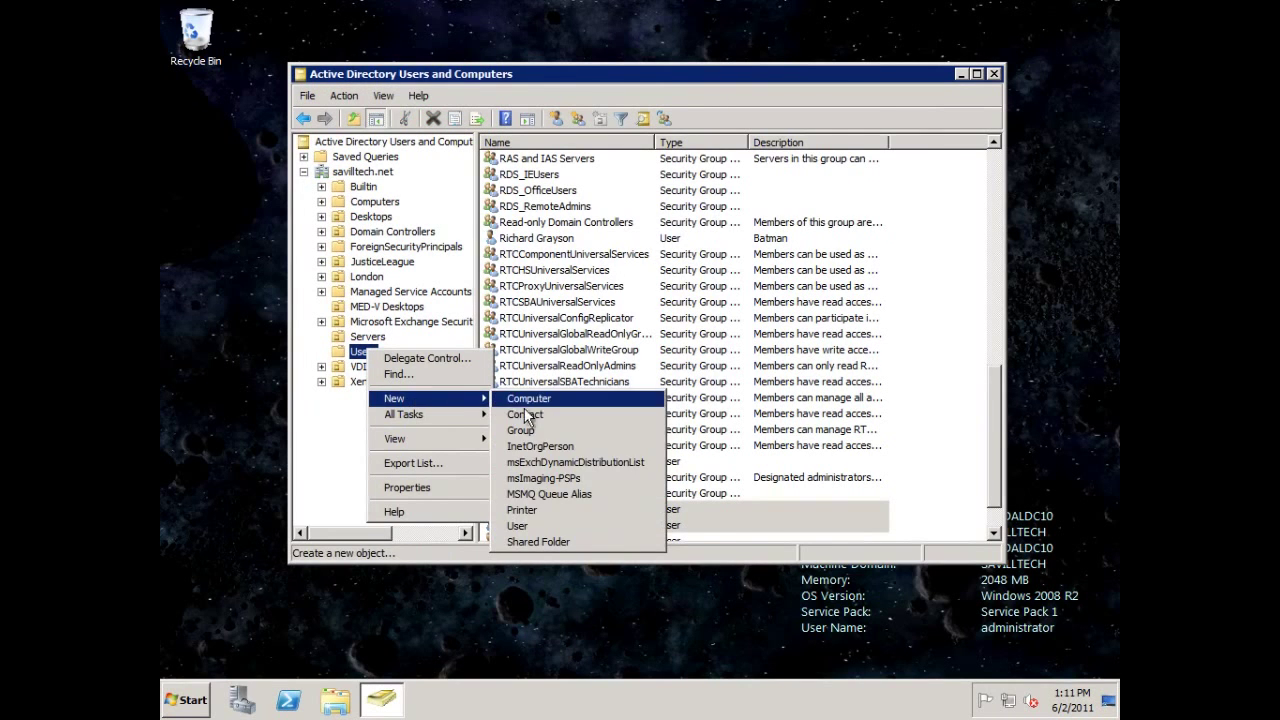
pyautogui.click(531, 524)
pyautogui.write('SvcMgrR')
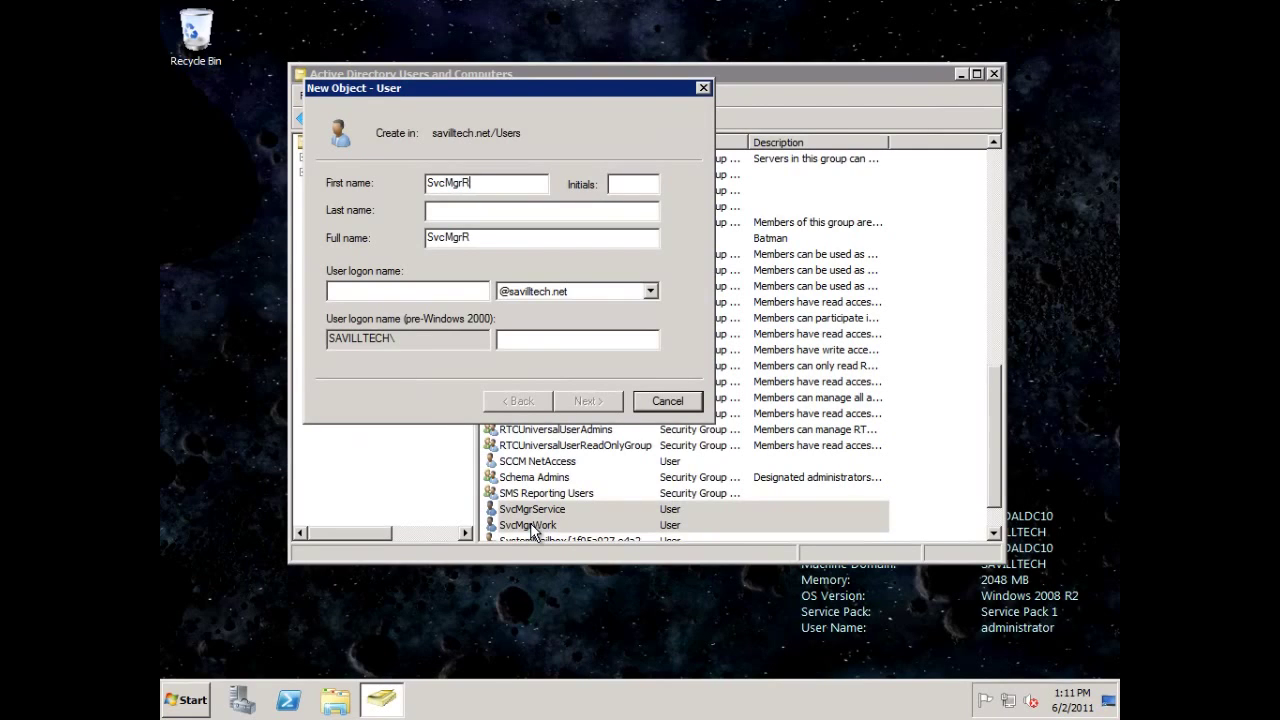
pyautogui.write('pt')
pyautogui.hotkey('ctrl', 'a')
pyautogui.hotkey('ctrl', 'c')
pyautogui.click(387, 289)
pyautogui.hotkey('ctrl', 'v')
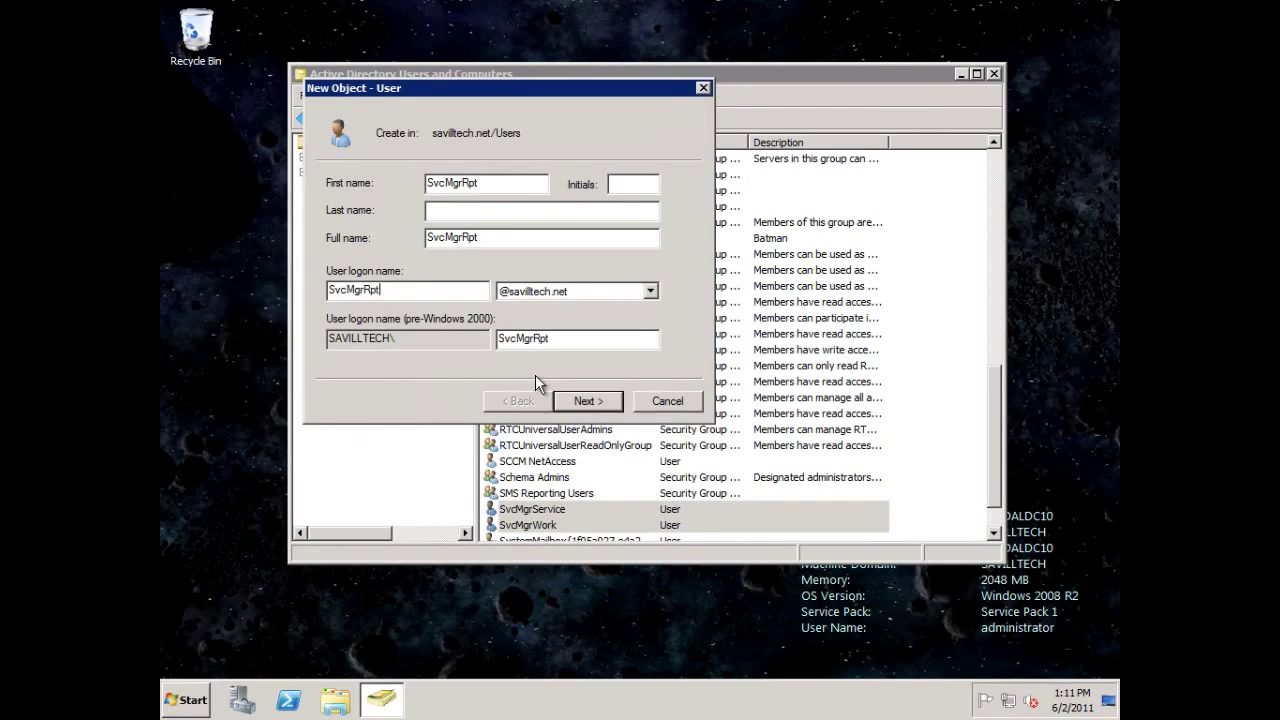
pyautogui.click(605, 400)
# Enter and confirm its password, make it unchangeable and never expiring, and create the account.
pyautogui.write('******')
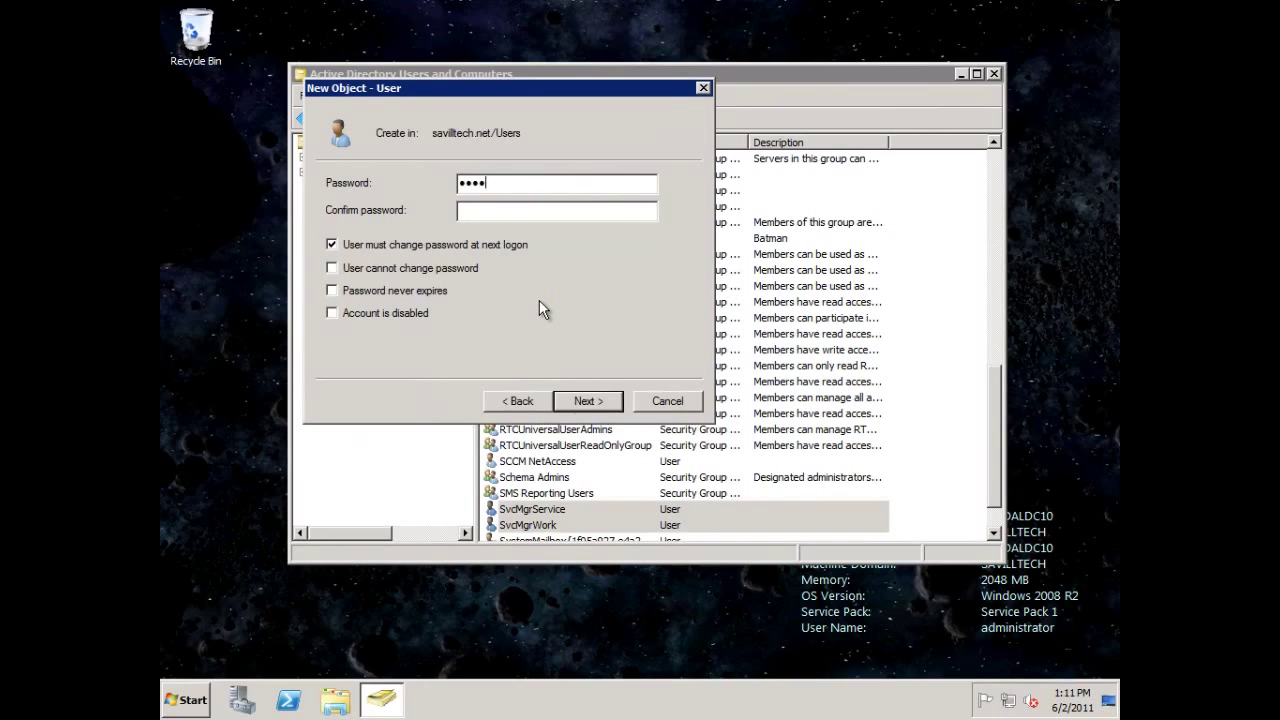
pyautogui.hotkey('shift', 'Tab')
pyautogui.hotkey('shift', 'Tab')
pyautogui.hotkey('shift', 'Tab')
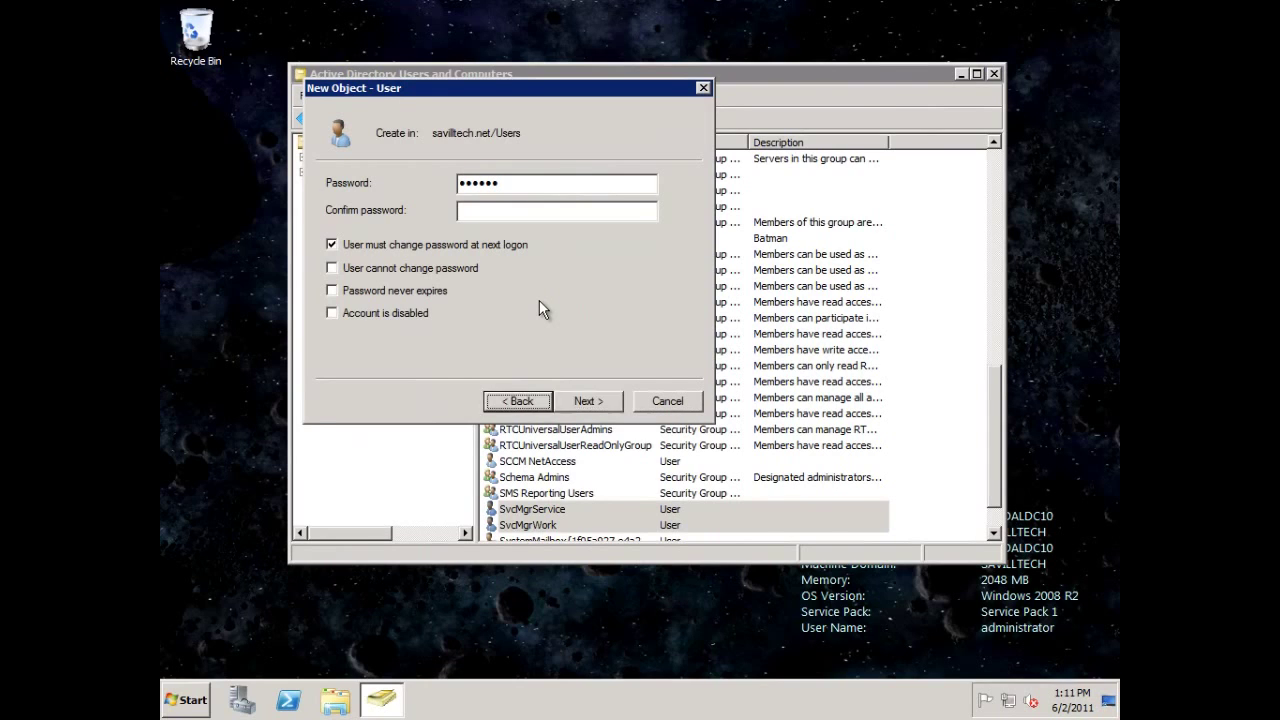
pyautogui.press('Tab')
pyautogui.moveTo(505, 183); pyautogui.dragTo(383, 190)
pyautogui.write('*******')
pyautogui.press('Tab')
pyautogui.write('*******')
pyautogui.click(399, 244)
pyautogui.click(402, 265)
pyautogui.click(400, 288)
pyautogui.click(588, 401)
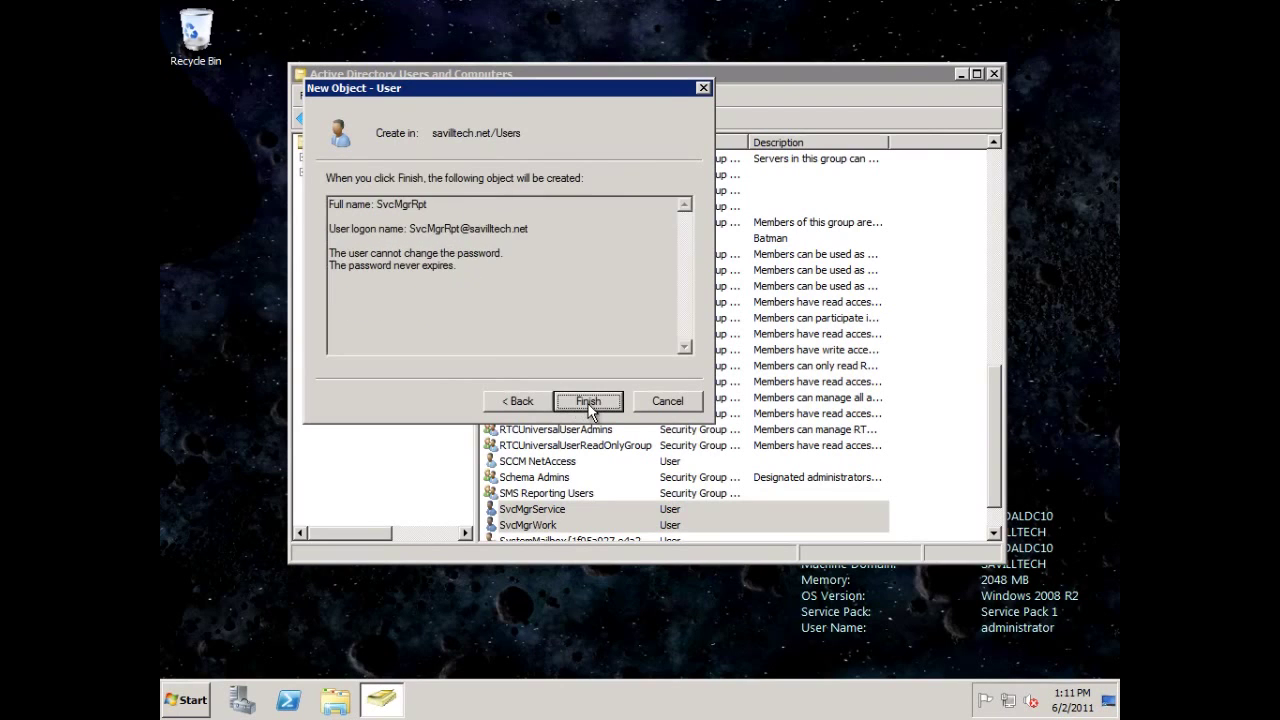
pyautogui.click(588, 404)
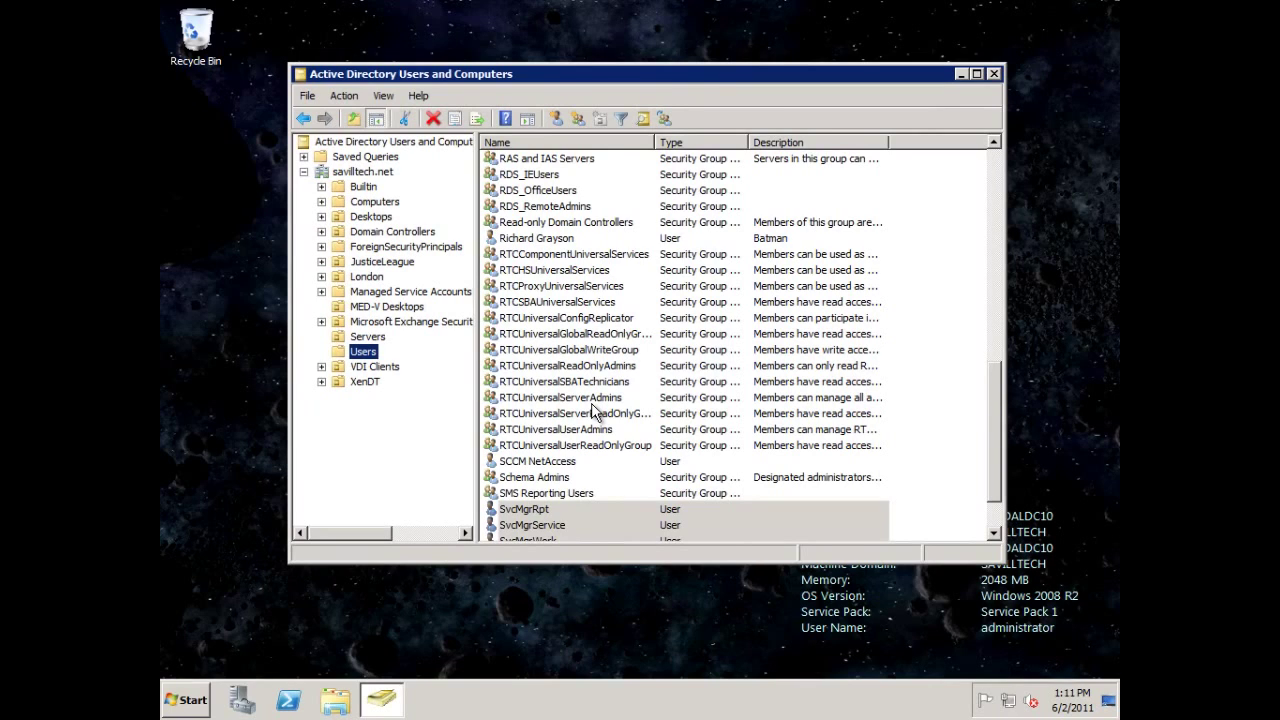
# Start a new group in the Users container named SvcMgrAdmins.
pyautogui.rightClick(366, 354)
pyautogui.moveTo(399, 399)
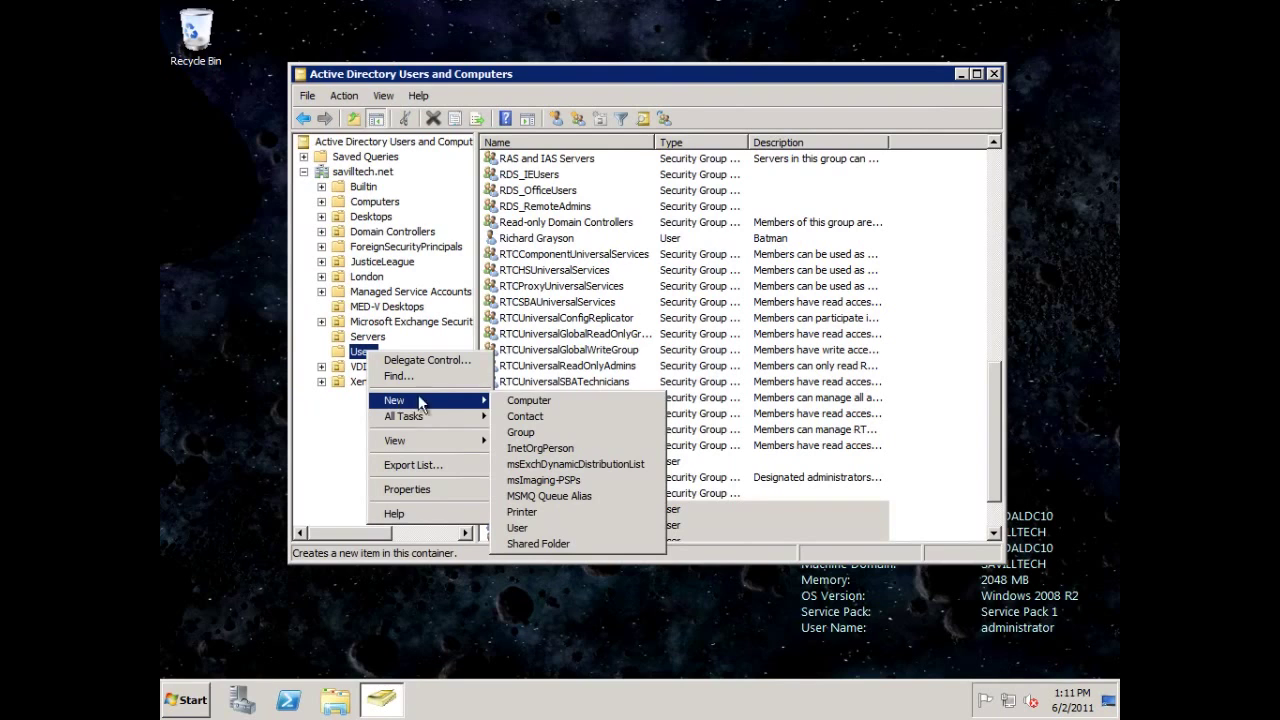
pyautogui.click(516, 435)
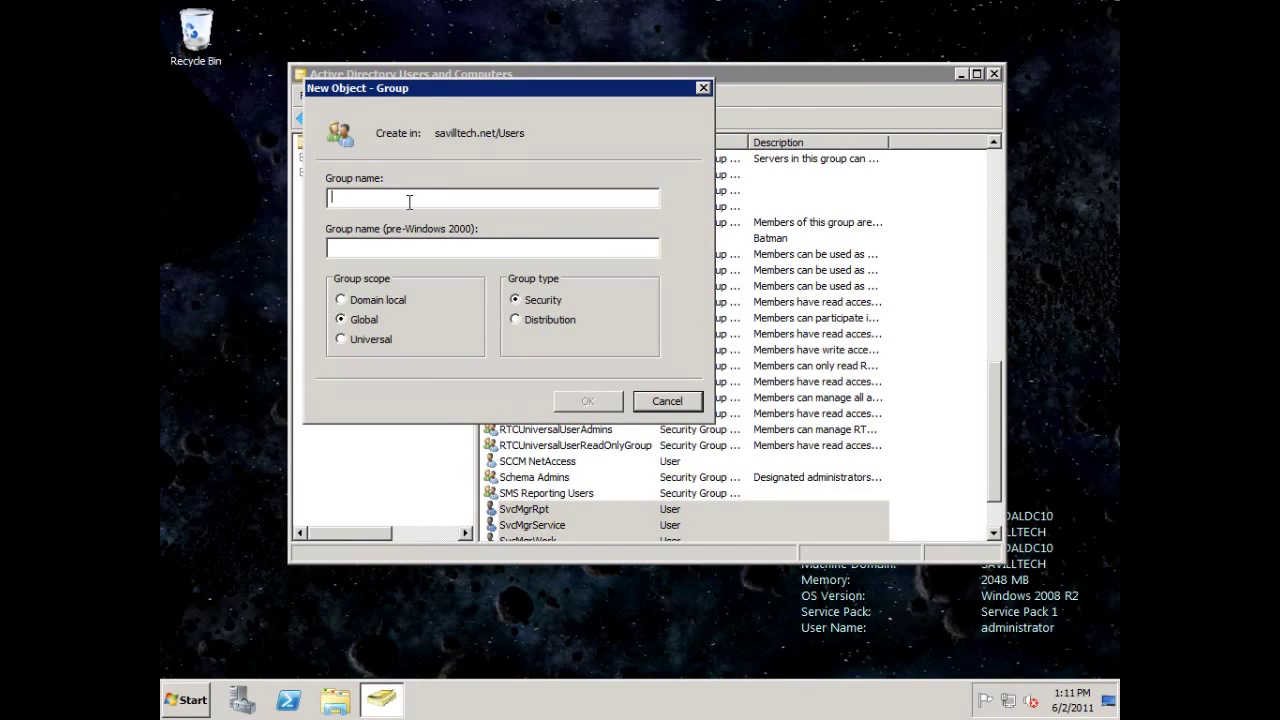
pyautogui.write('S')
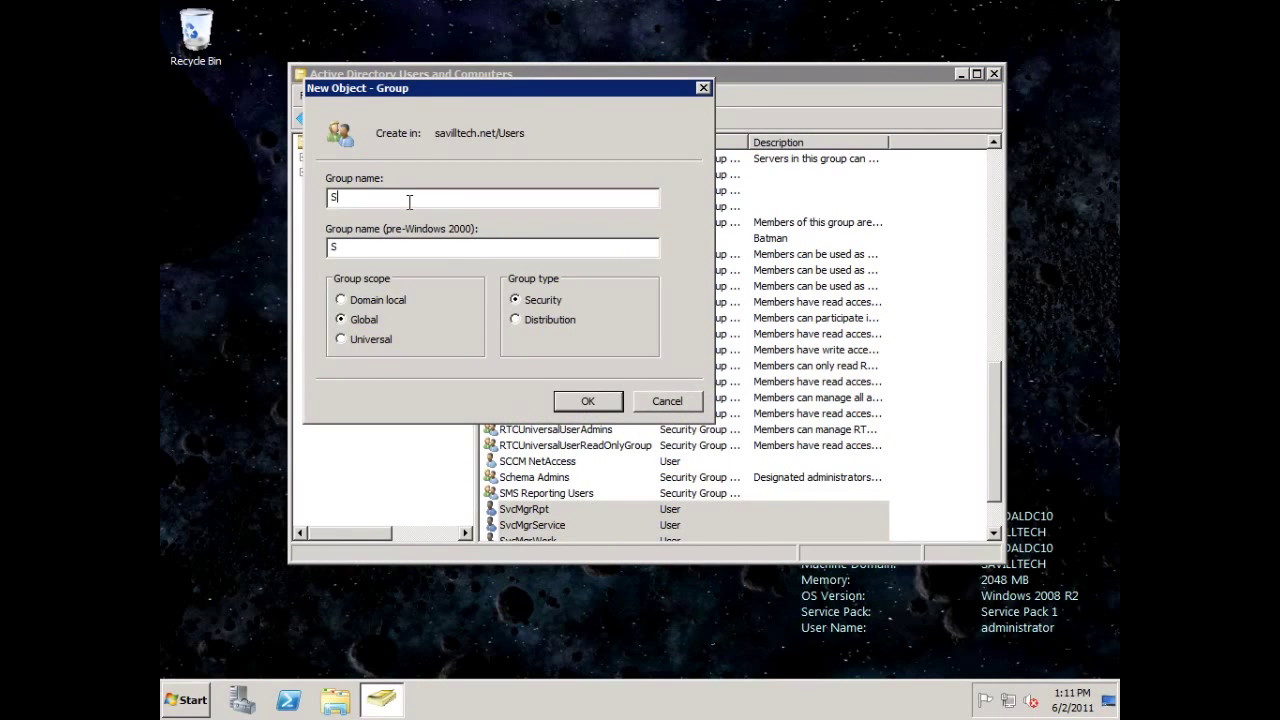
pyautogui.write('vcMgrAdmins')
# Create the SvcMgrAdmins group and add Administrator to its members.
pyautogui.click(588, 401)
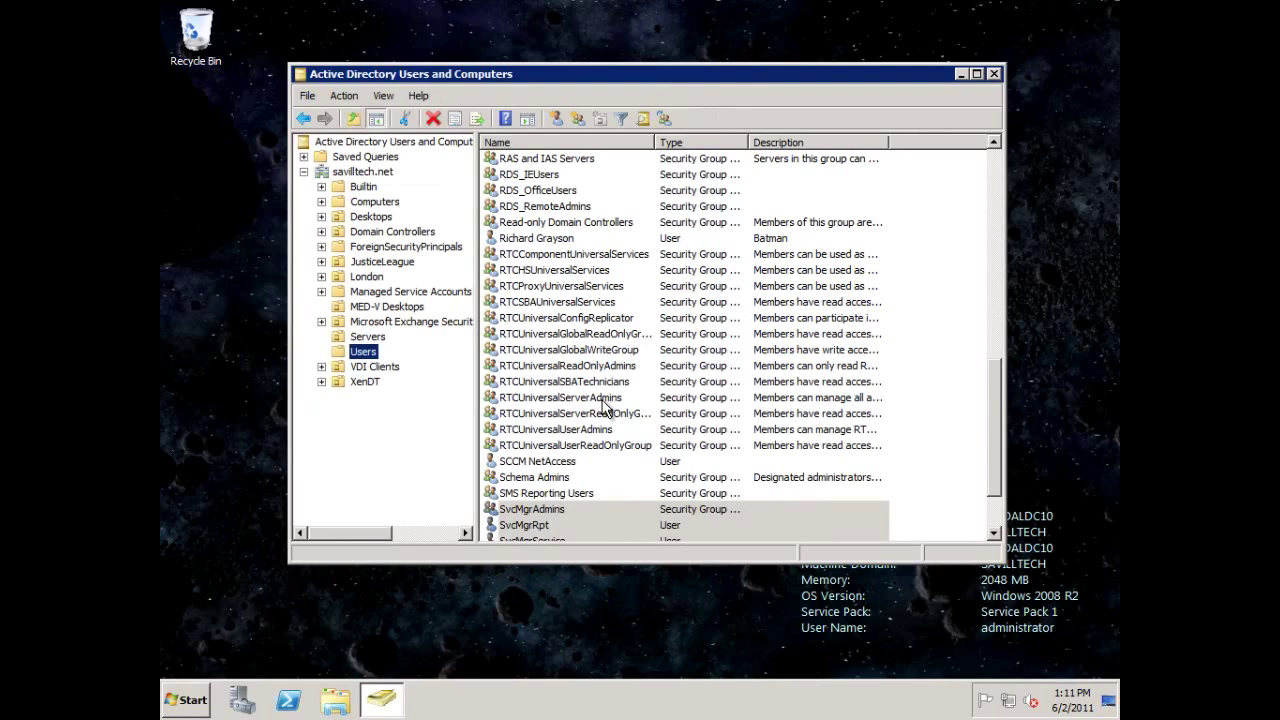
pyautogui.doubleClick(562, 508)
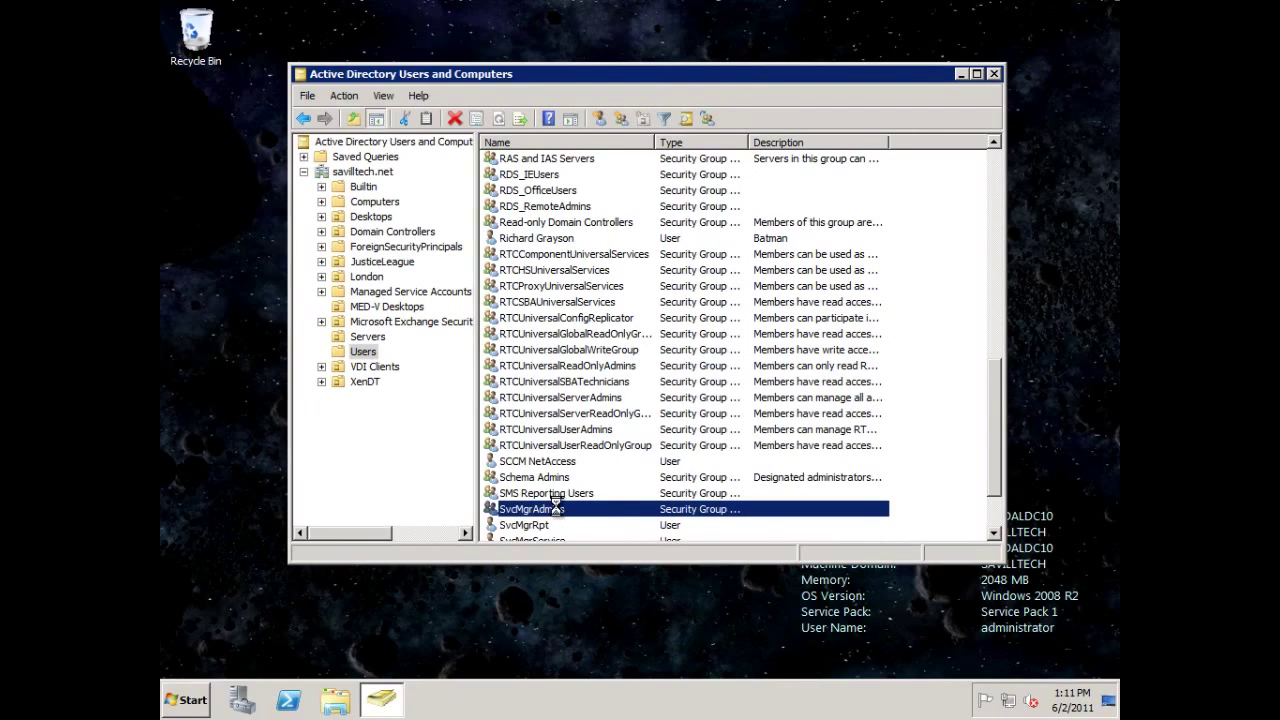
pyautogui.click(537, 139)
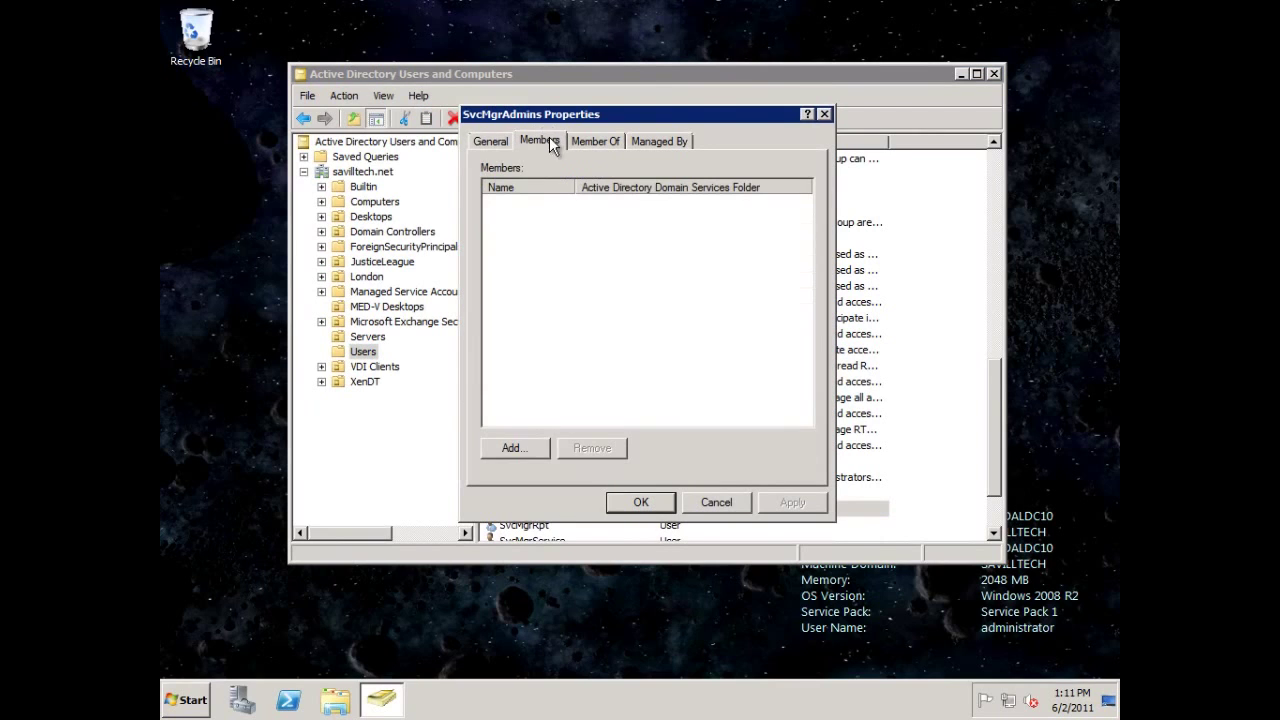
pyautogui.click(514, 447)
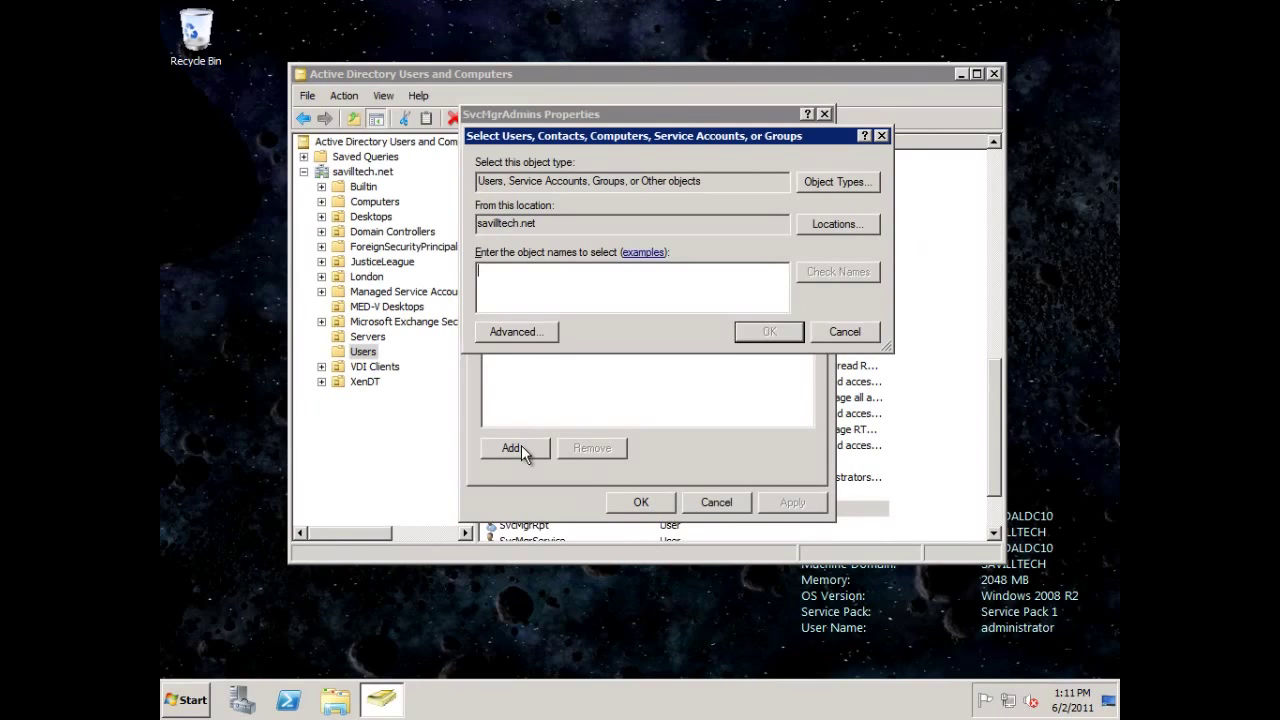
pyautogui.write('administrator')
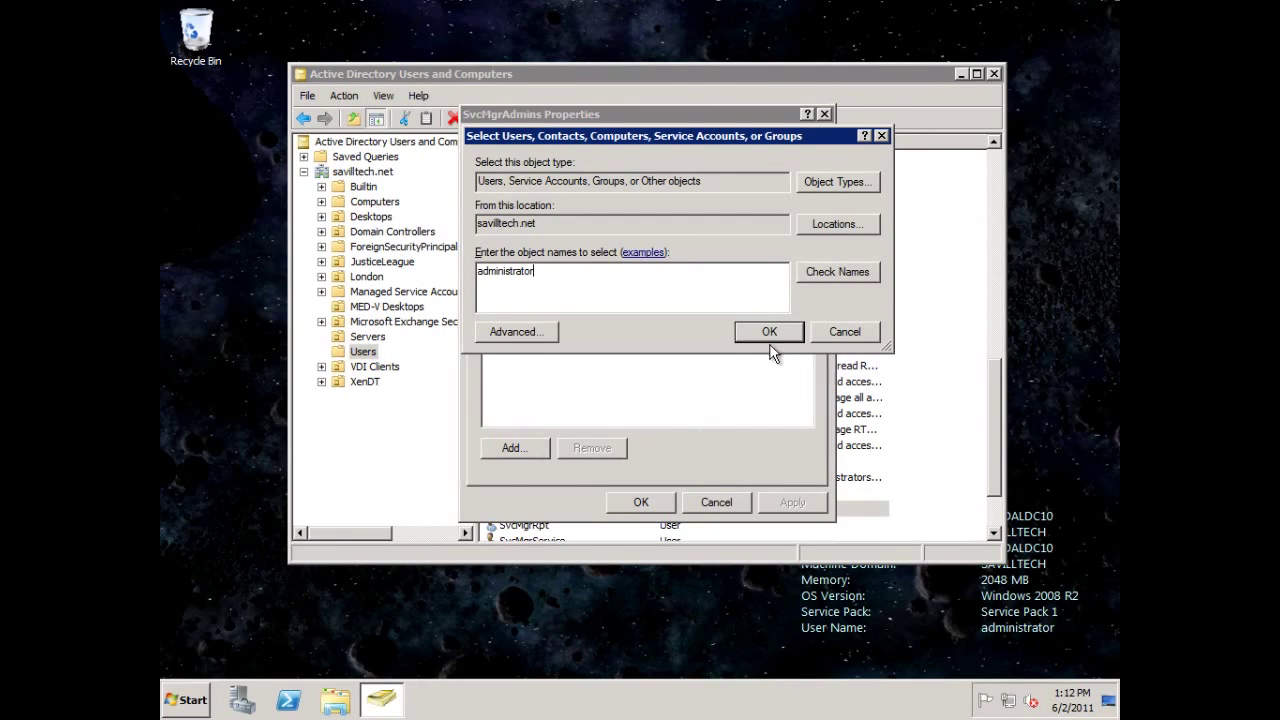
pyautogui.click(836, 271)
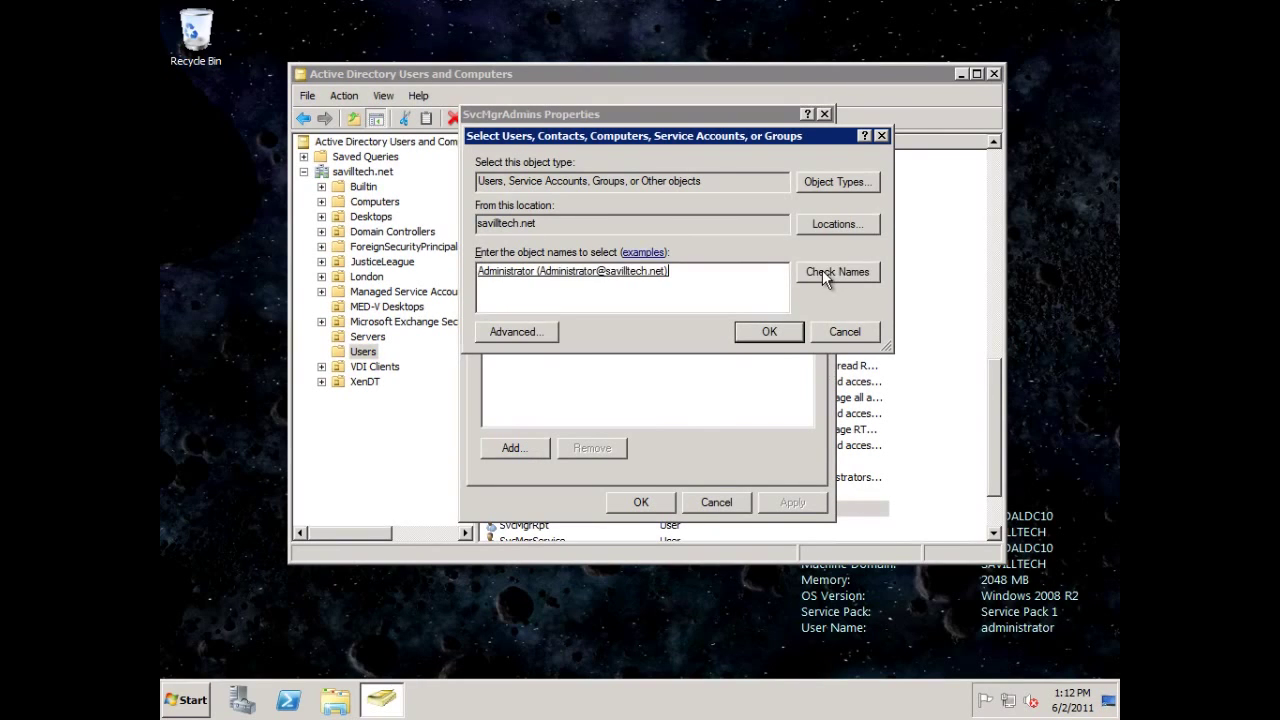
pyautogui.click(769, 335)
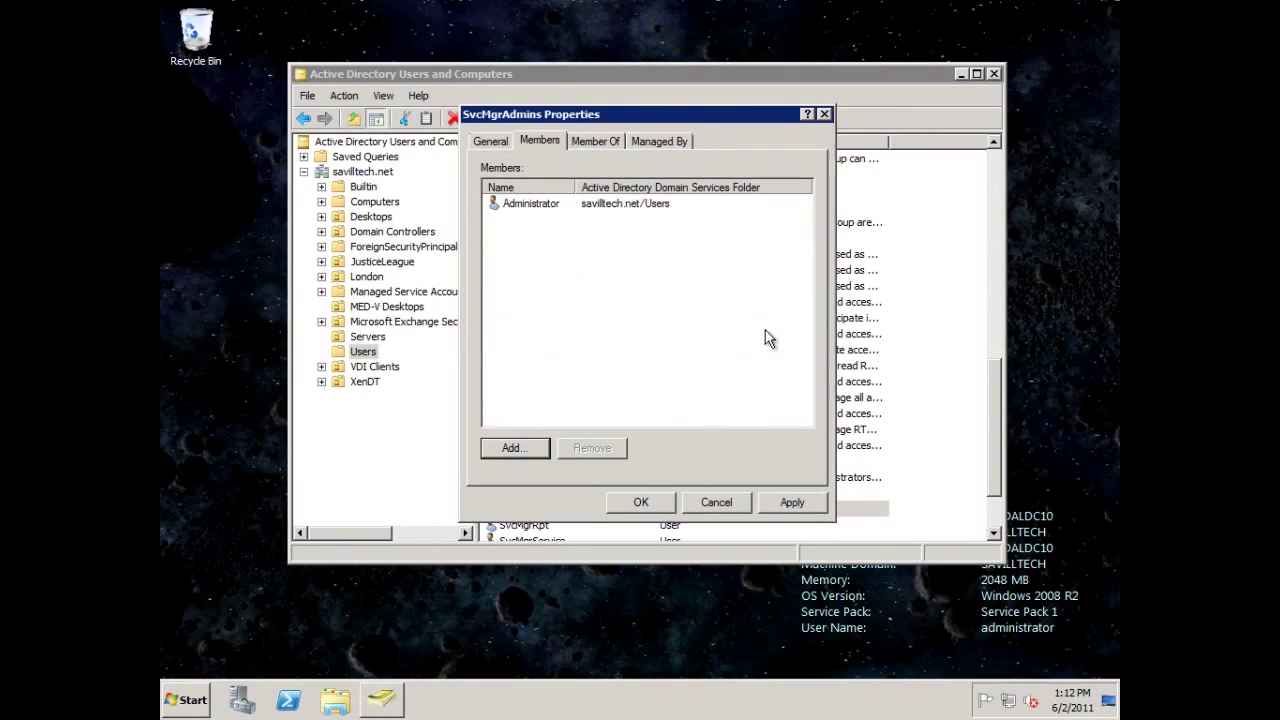
pyautogui.click(789, 504)
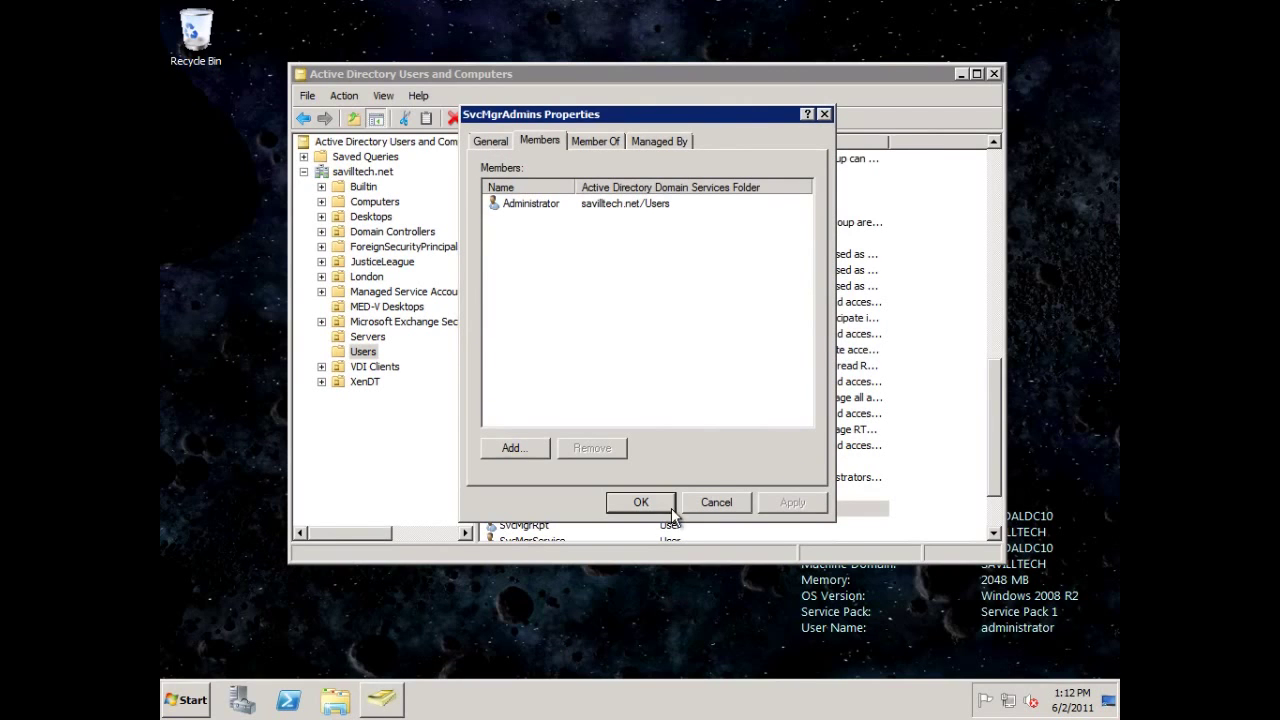
# Add a second domain user to SvcMgrAdmins and save the group properties.
pyautogui.click(510, 448)
pyautogui.write('john')
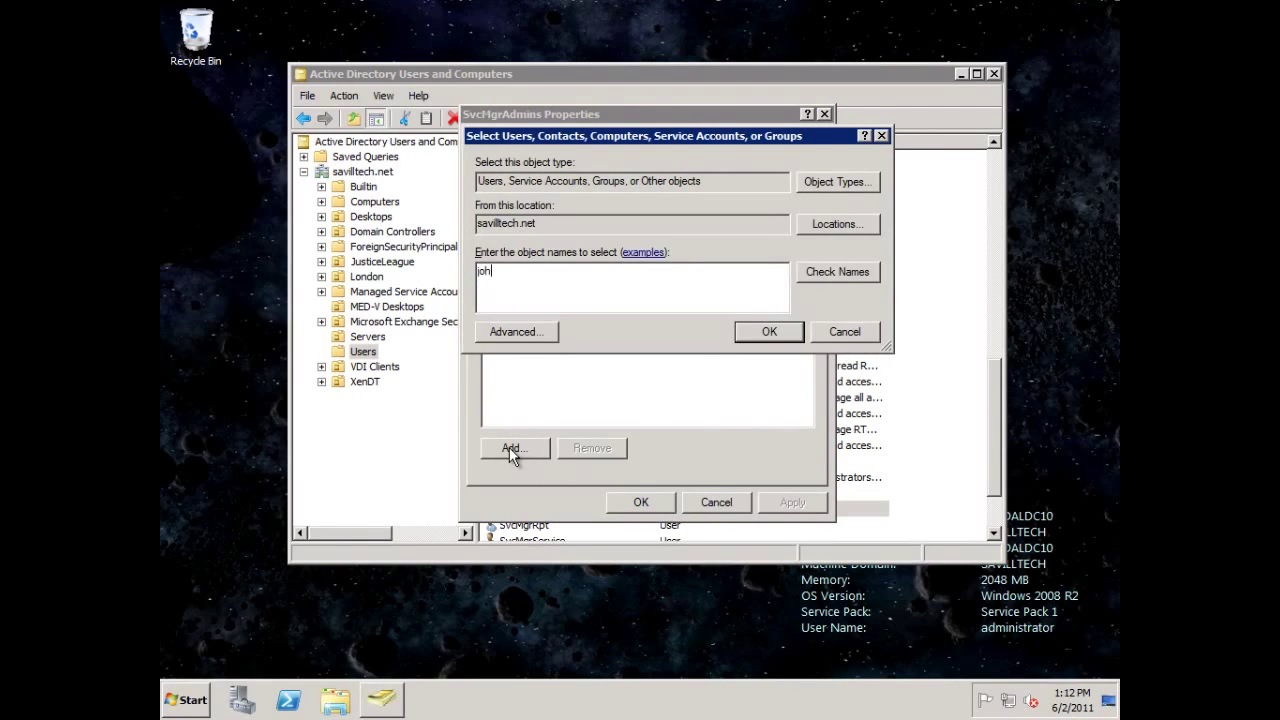
pyautogui.click(851, 263)
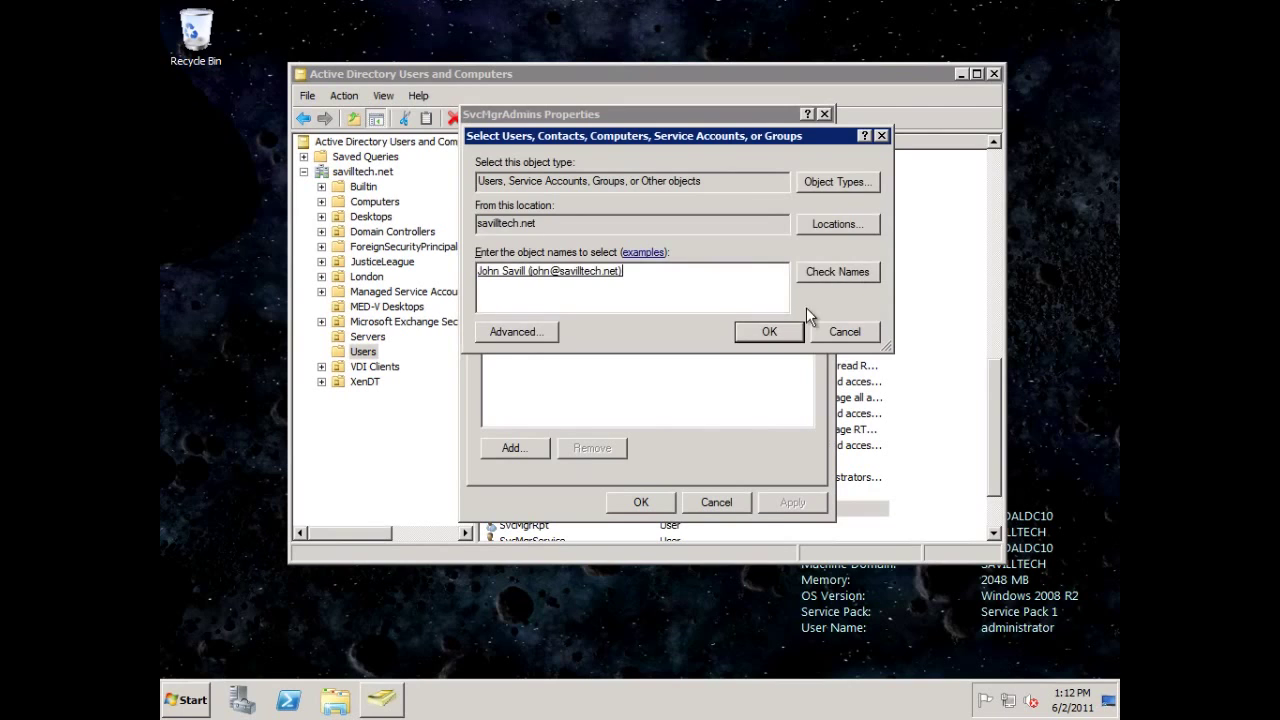
pyautogui.click(769, 331)
pyautogui.click(763, 504)
pyautogui.click(638, 502)
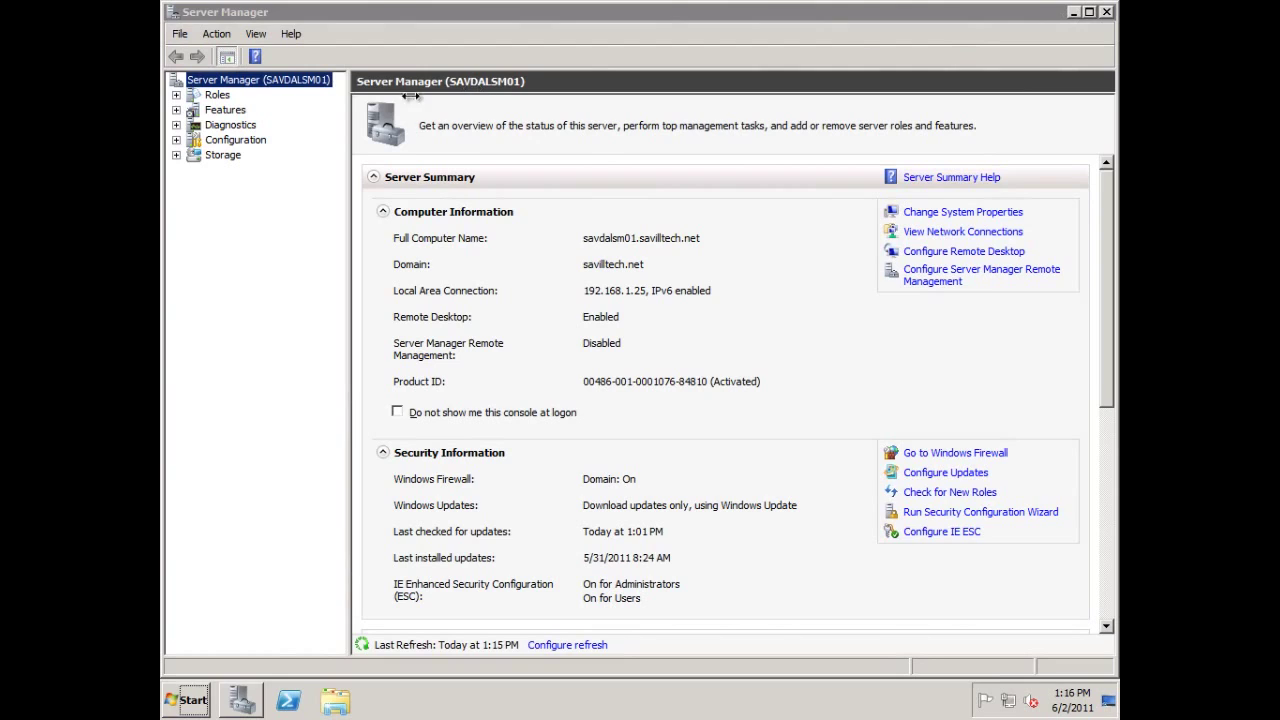
# Add SvcMgrService to SAVDALSM01's local Administrators group, then close Server Manager.
pyautogui.click(177, 141)
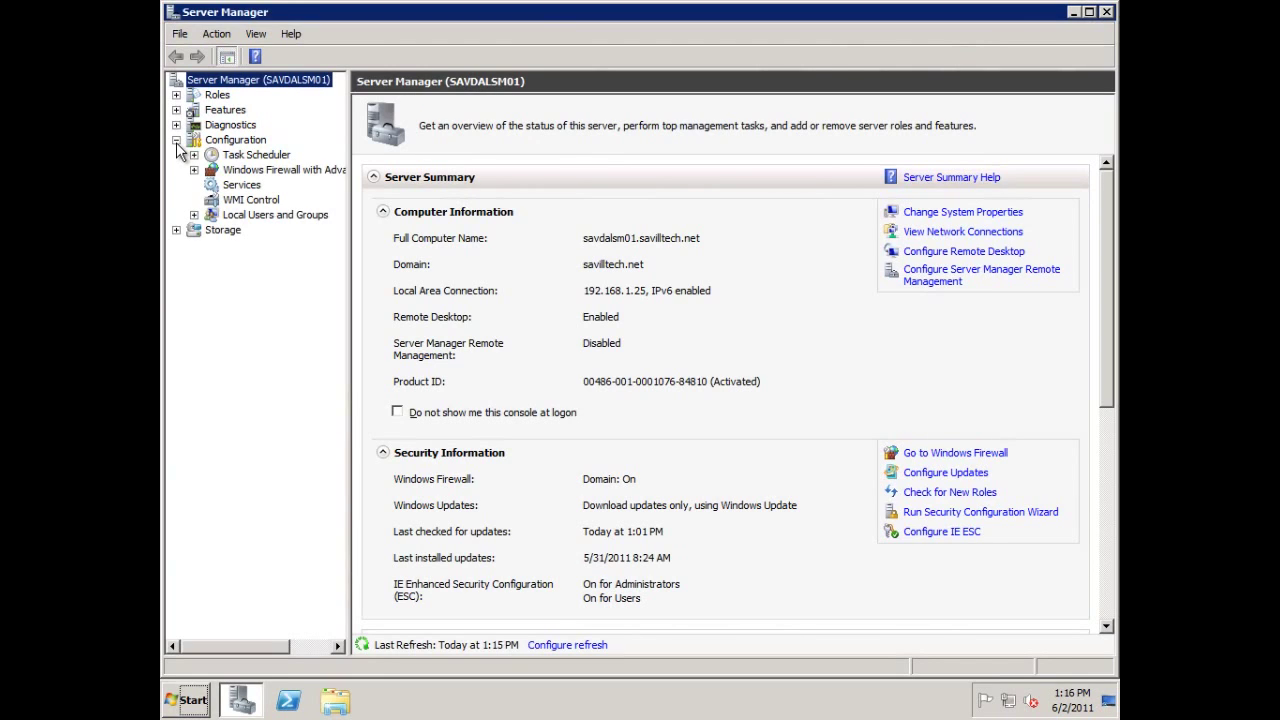
pyautogui.click(193, 215)
pyautogui.click(256, 245)
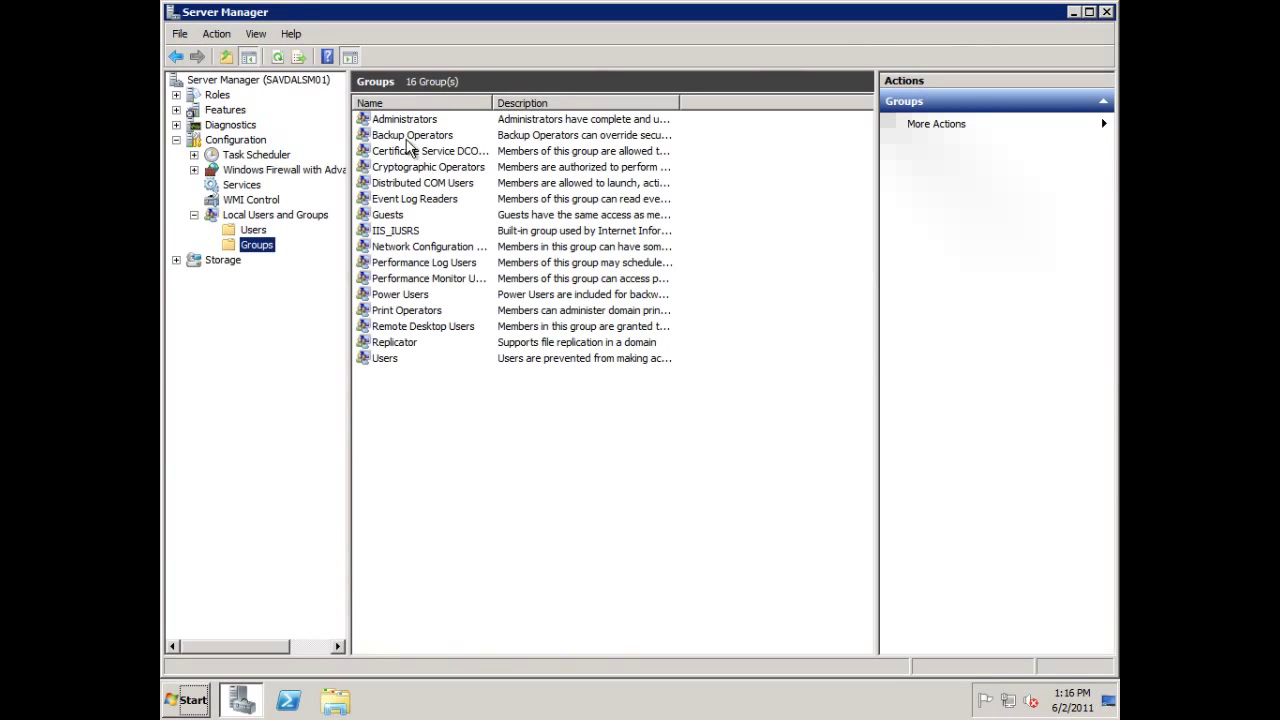
pyautogui.doubleClick(393, 122)
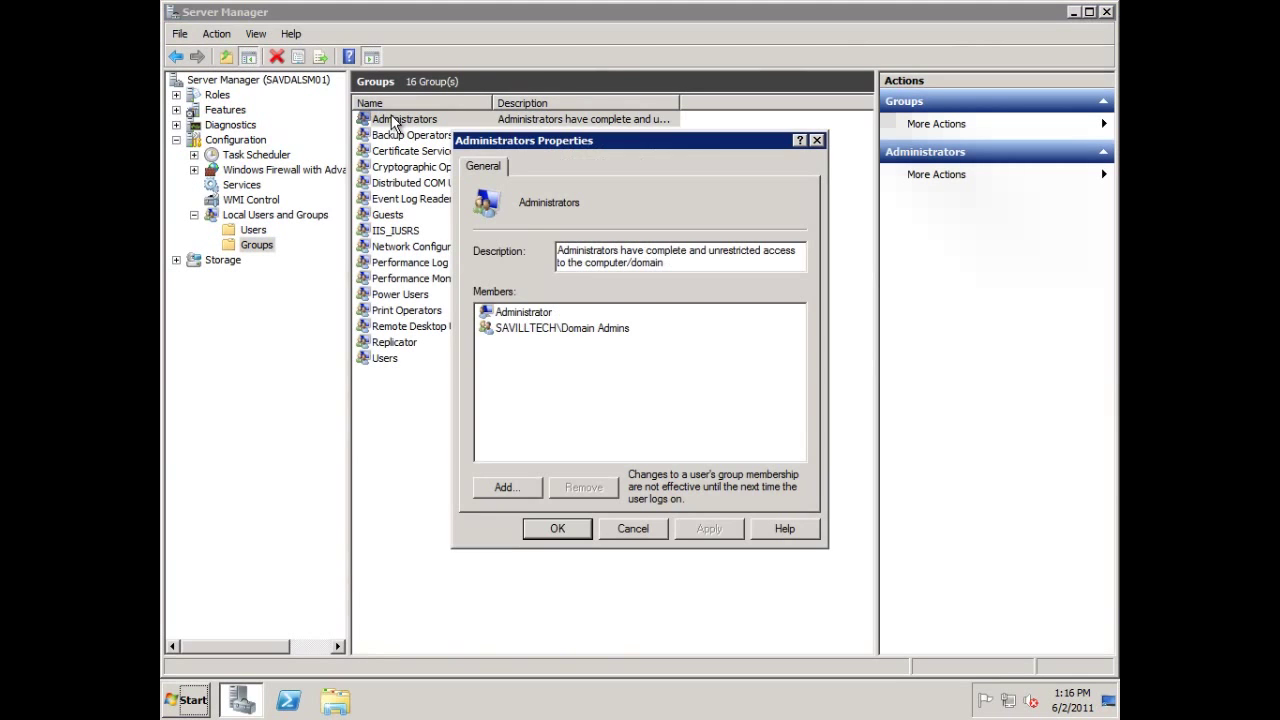
pyautogui.click(501, 488)
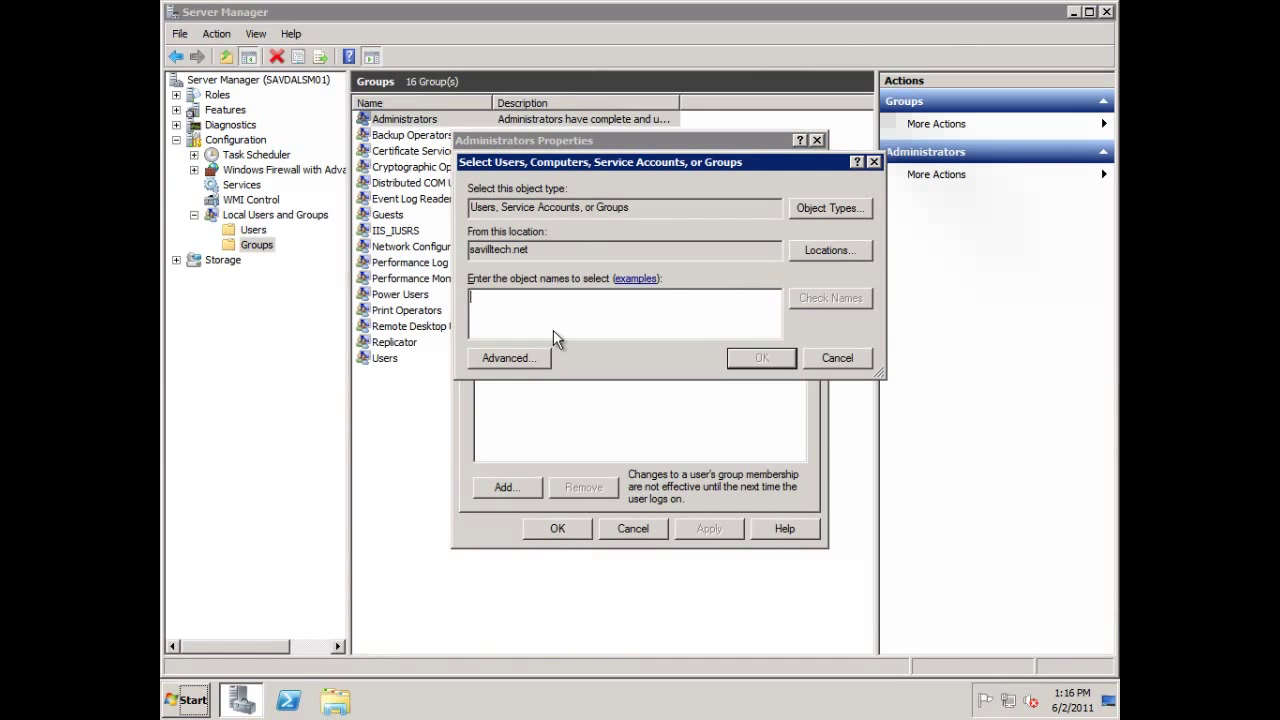
pyautogui.write('SvcMgrService')
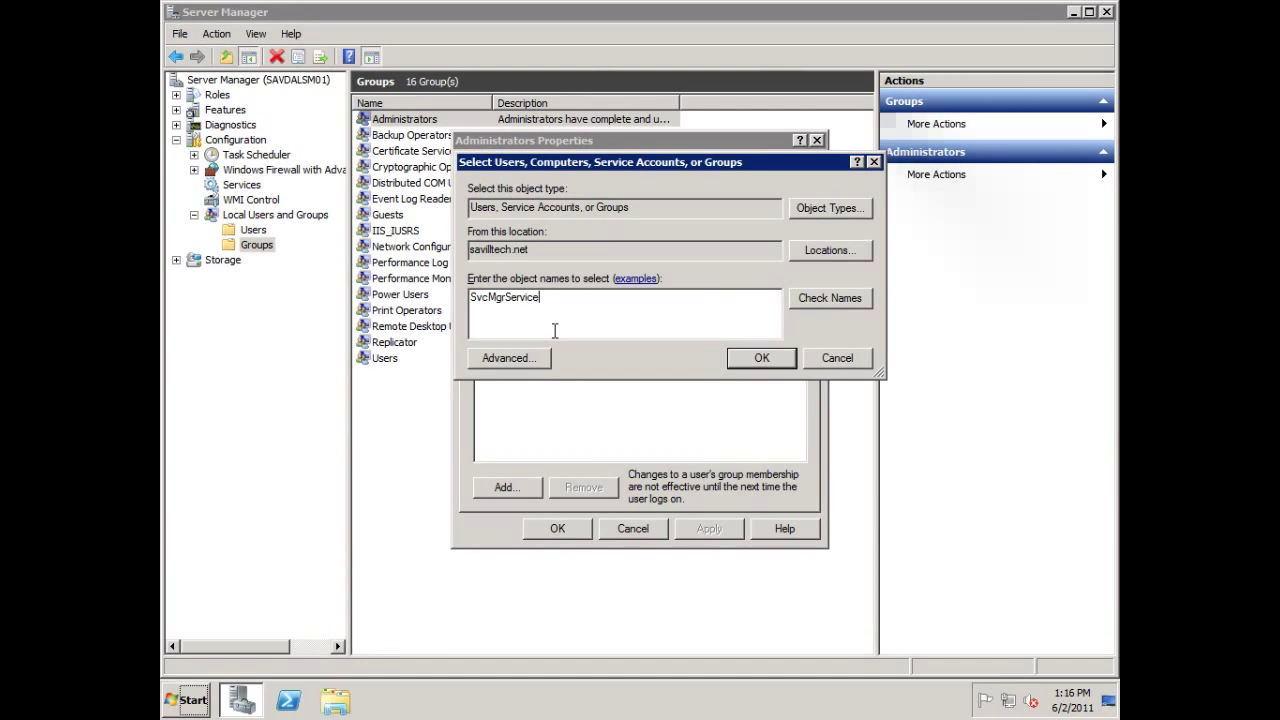
pyautogui.click(840, 297)
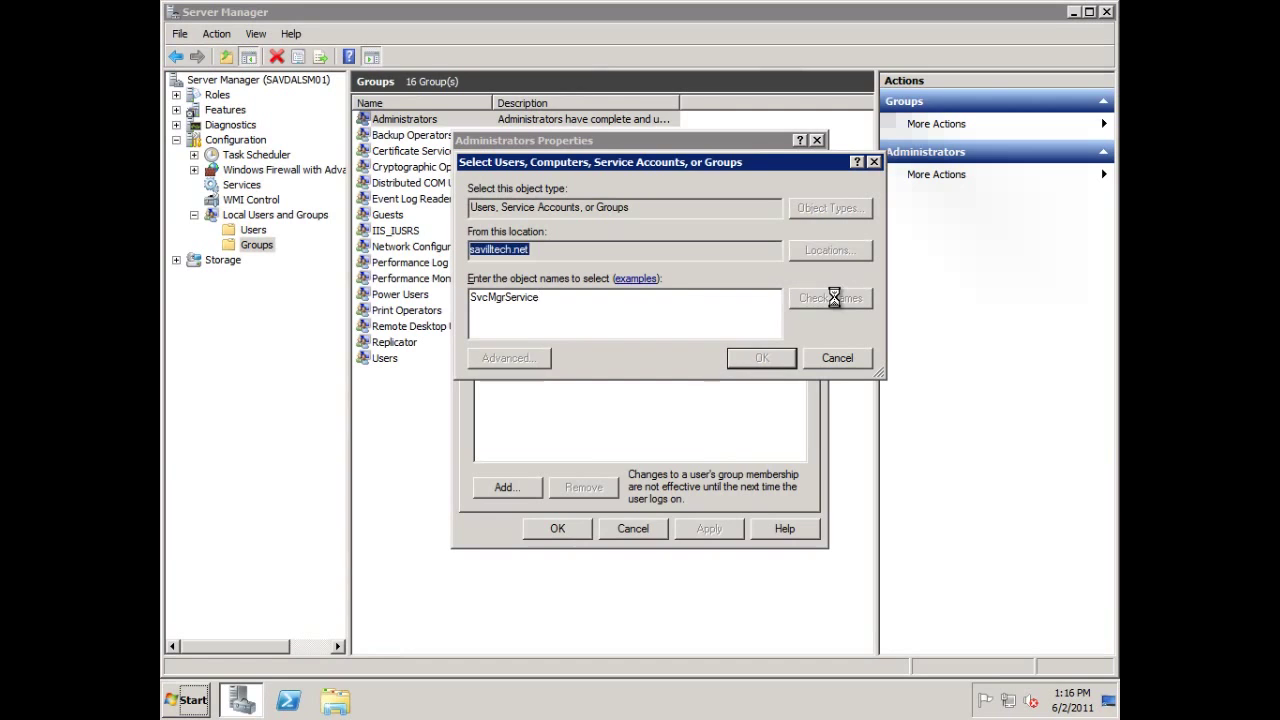
pyautogui.click(761, 358)
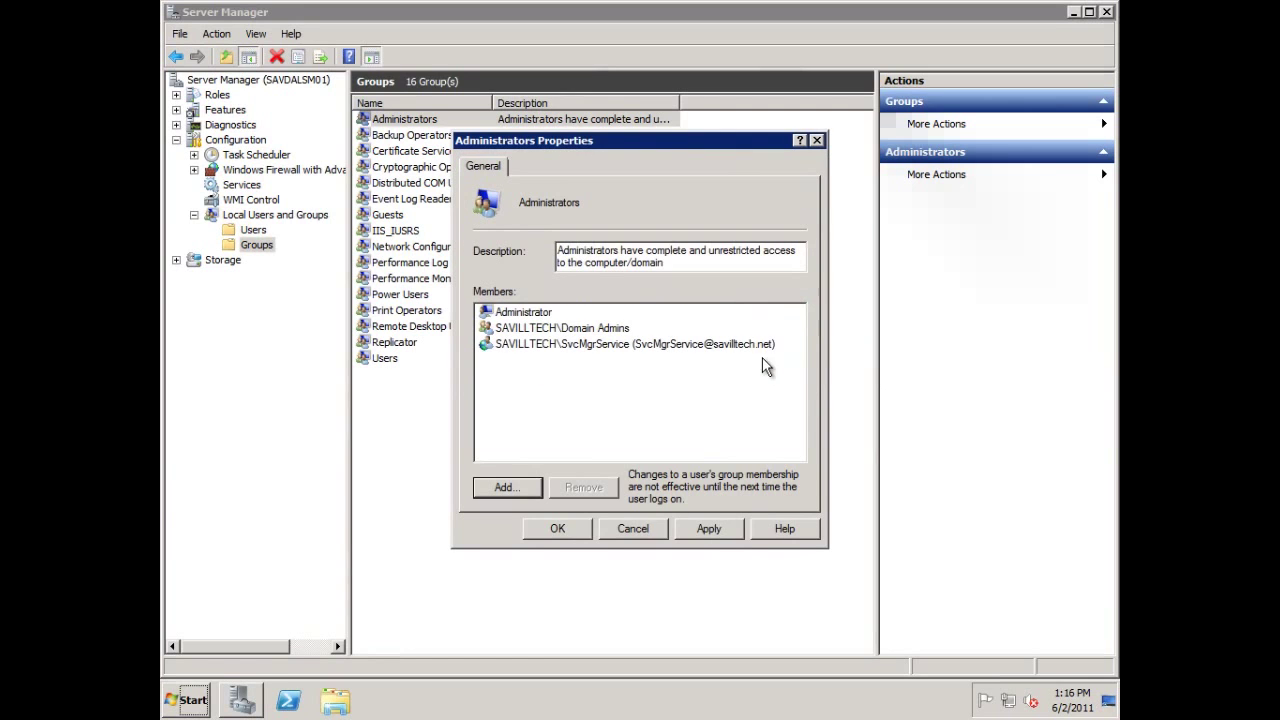
pyautogui.click(712, 528)
pyautogui.click(540, 528)
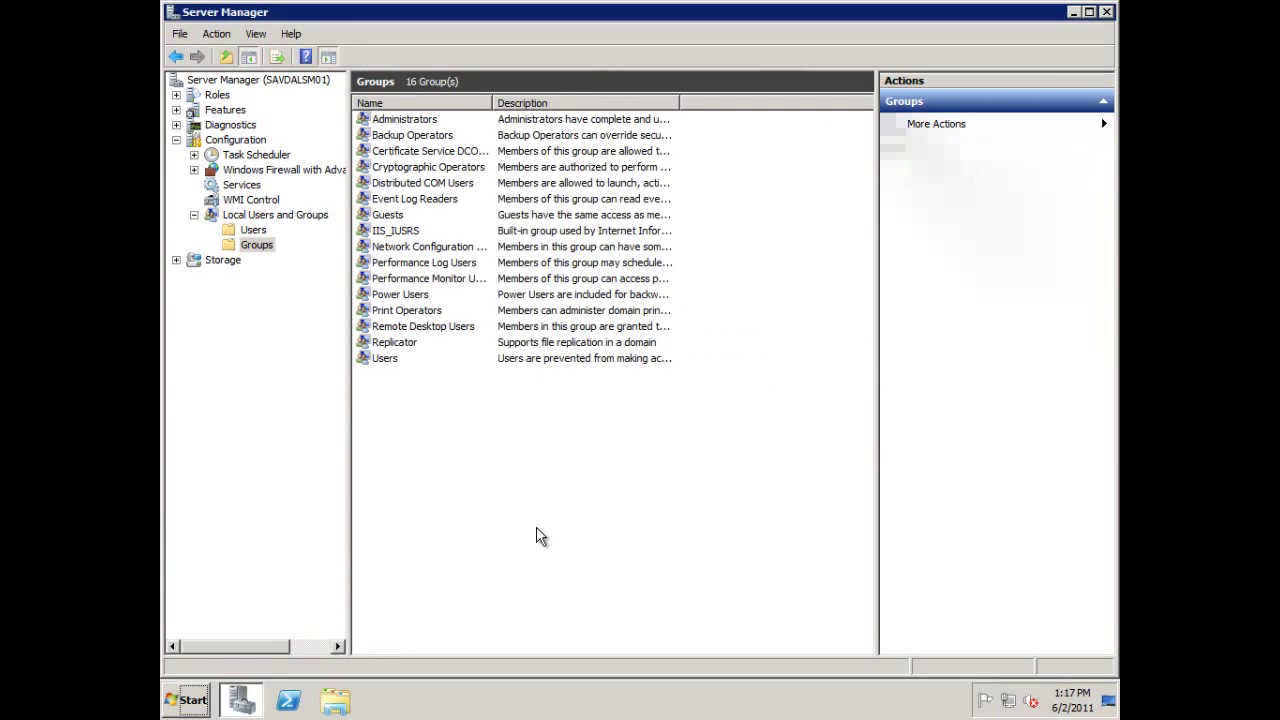
pyautogui.click(1107, 13)
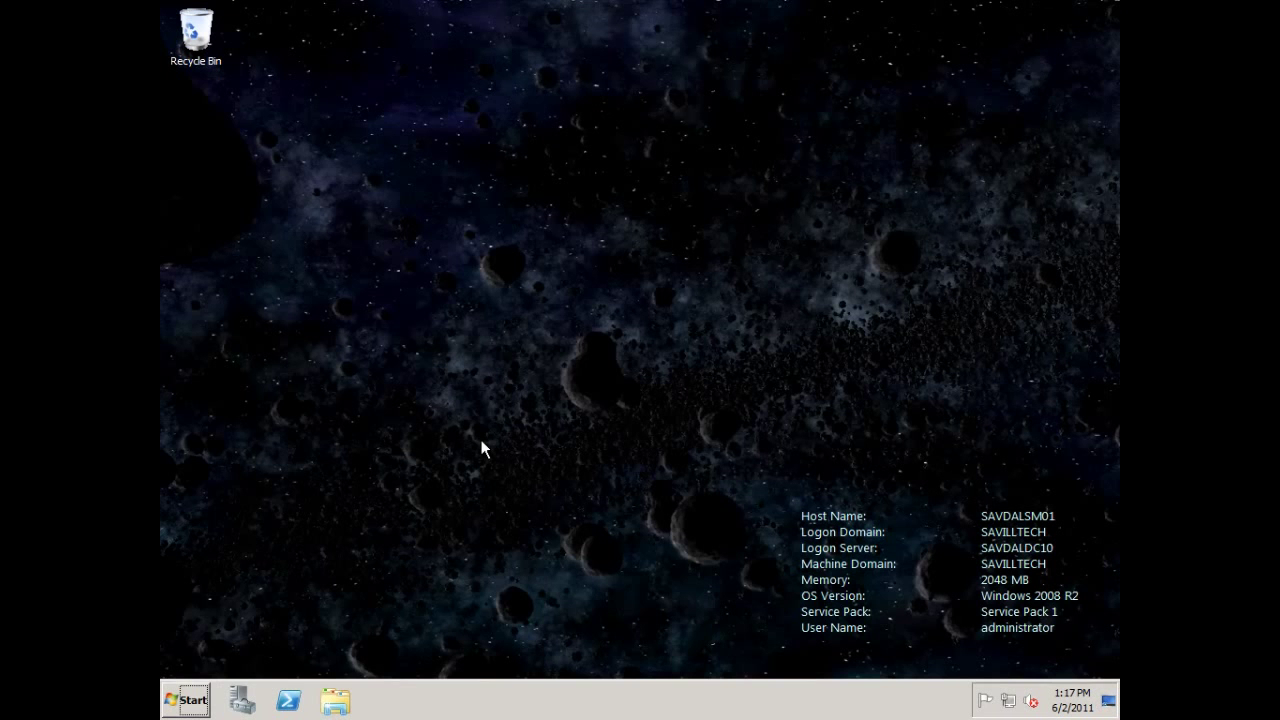
# Open the \\savdalbfs01\data\library\Updates\scsm network folder from the Run prompt.
pyautogui.press('super+r')
pyautogui.write('\\\\s')
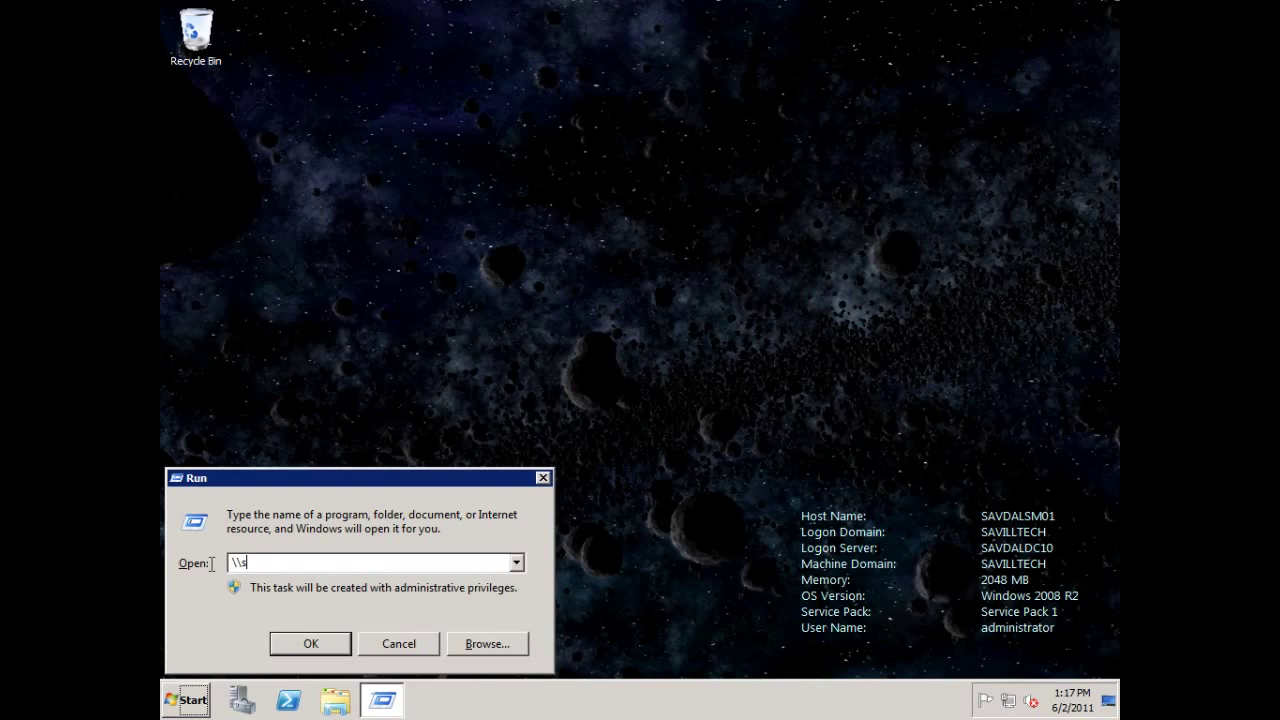
pyautogui.write('avdalbfs01\\data\\li')
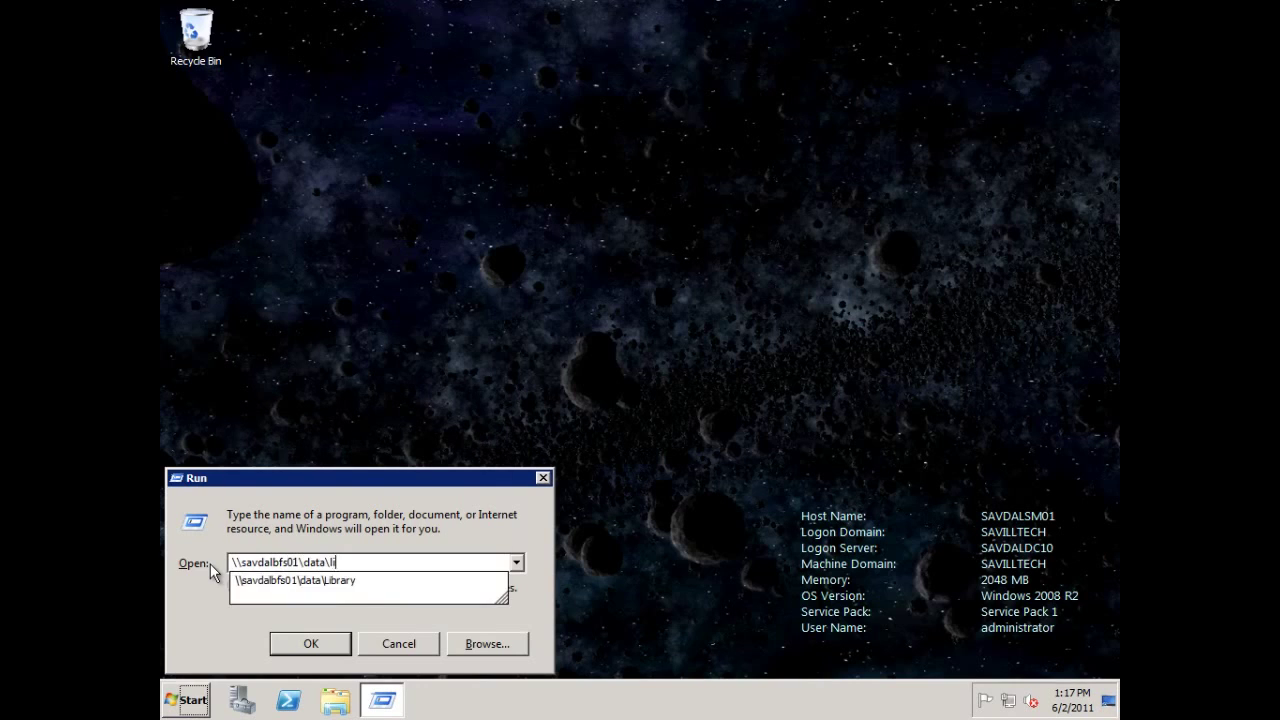
pyautogui.write('brary\\')
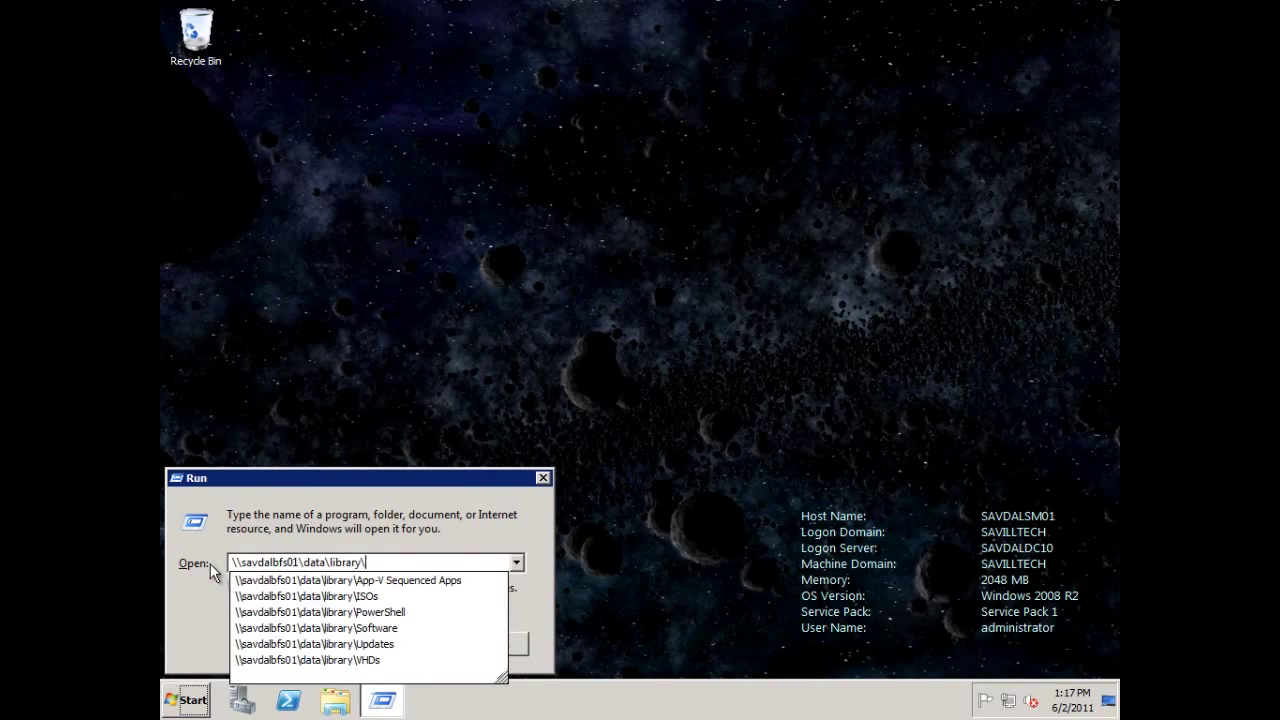
pyautogui.write('up')
pyautogui.press('Down')
pyautogui.press('Return')
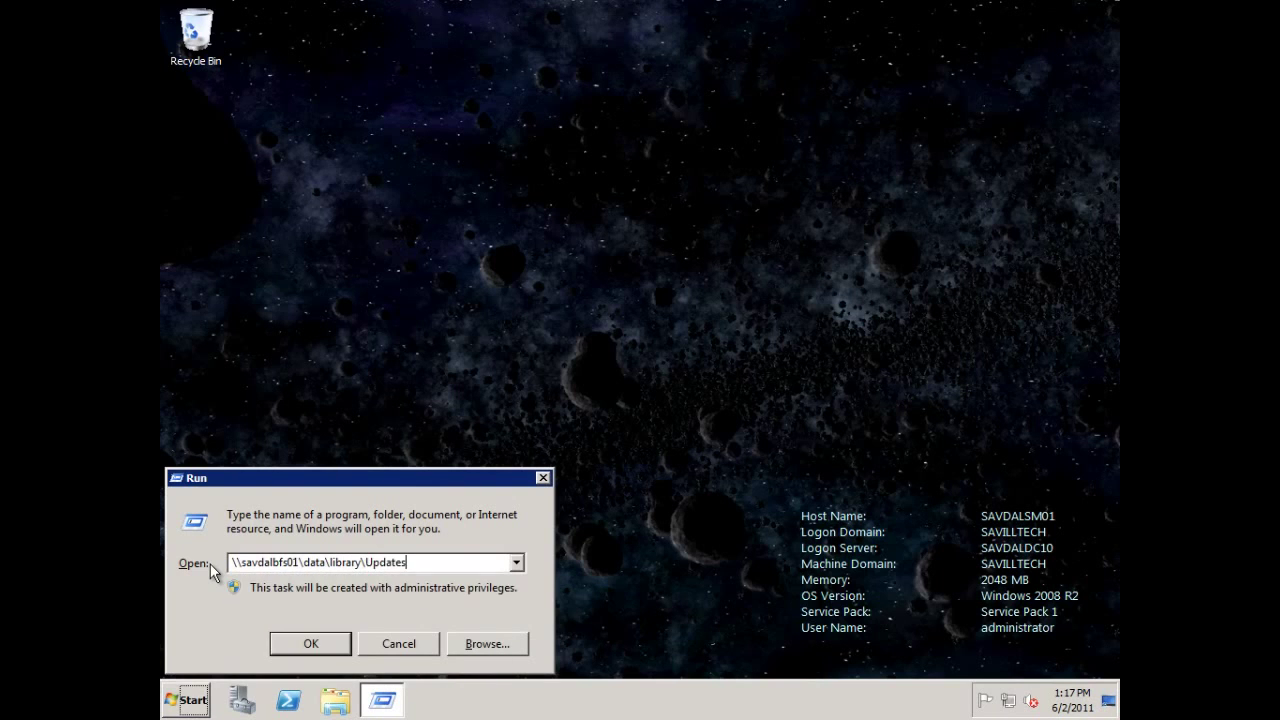
pyautogui.write('\\sccm')
pyautogui.press('Return')
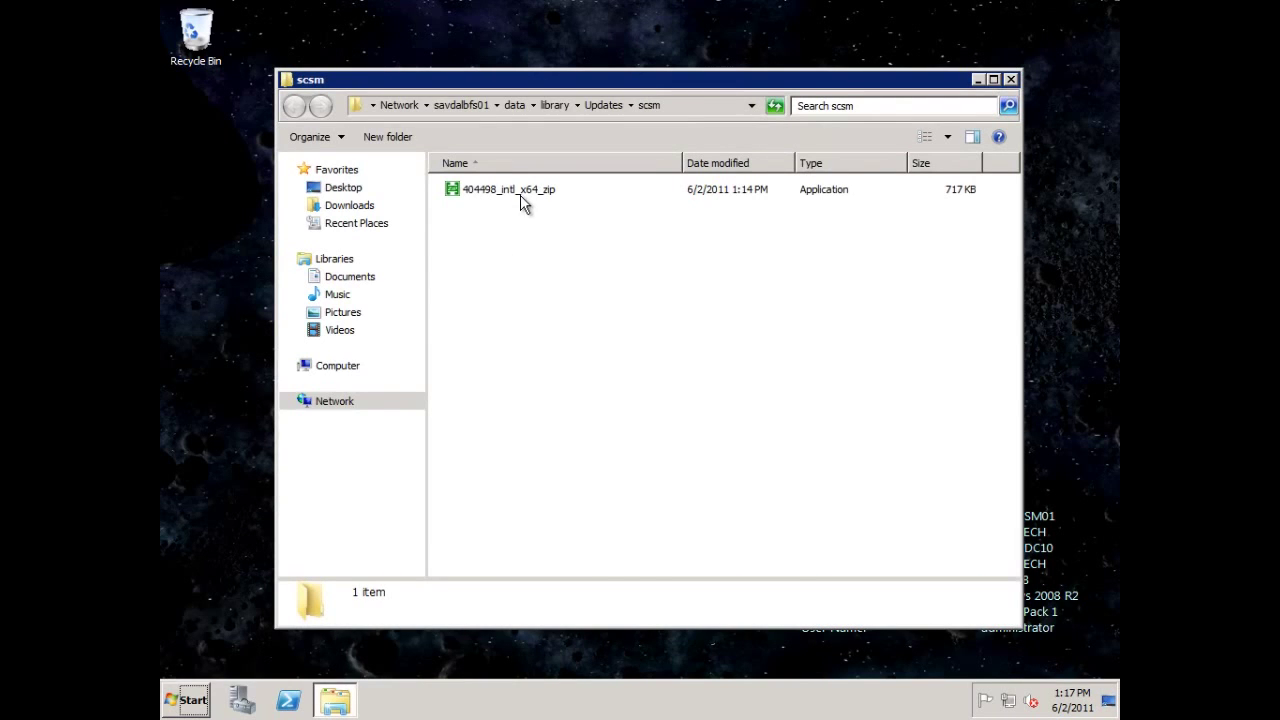
# Unzip 404498_intl_x64_zip into \library\Updates\scsm, producing Windows6.1-KB975332-x64.
pyautogui.click(515, 189)
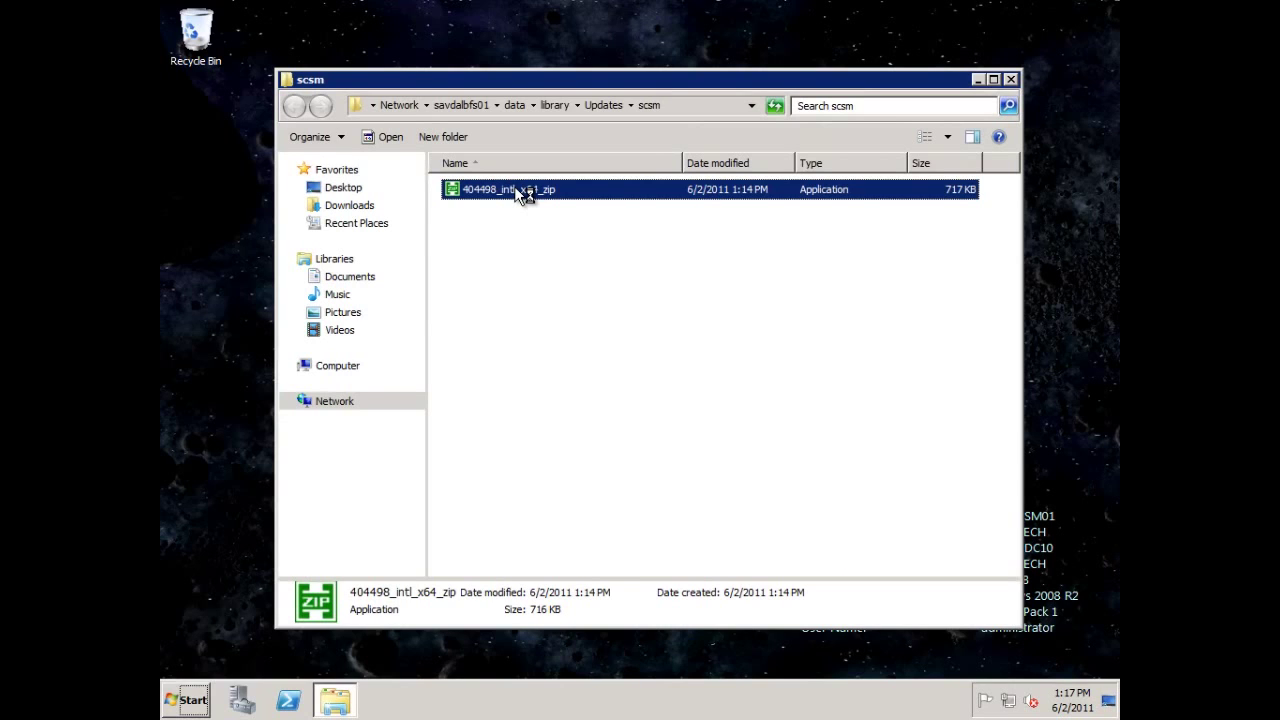
pyautogui.doubleClick(520, 193)
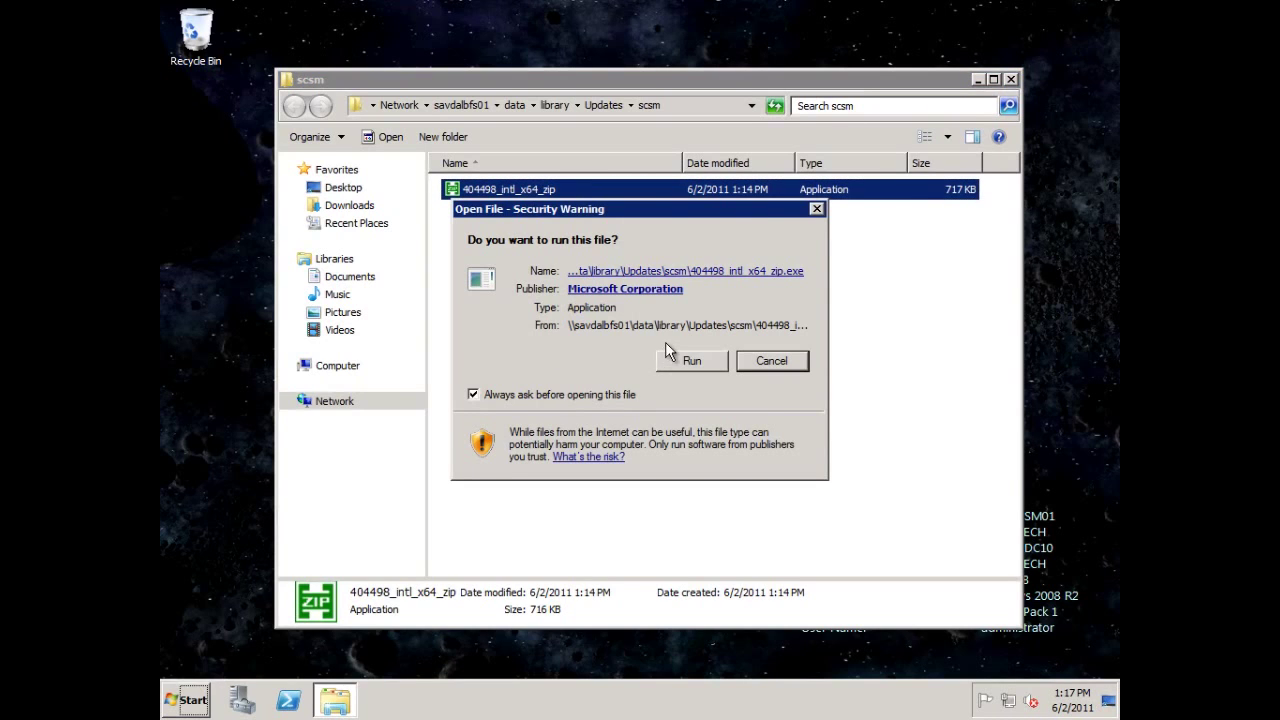
pyautogui.click(693, 362)
pyautogui.click(680, 393)
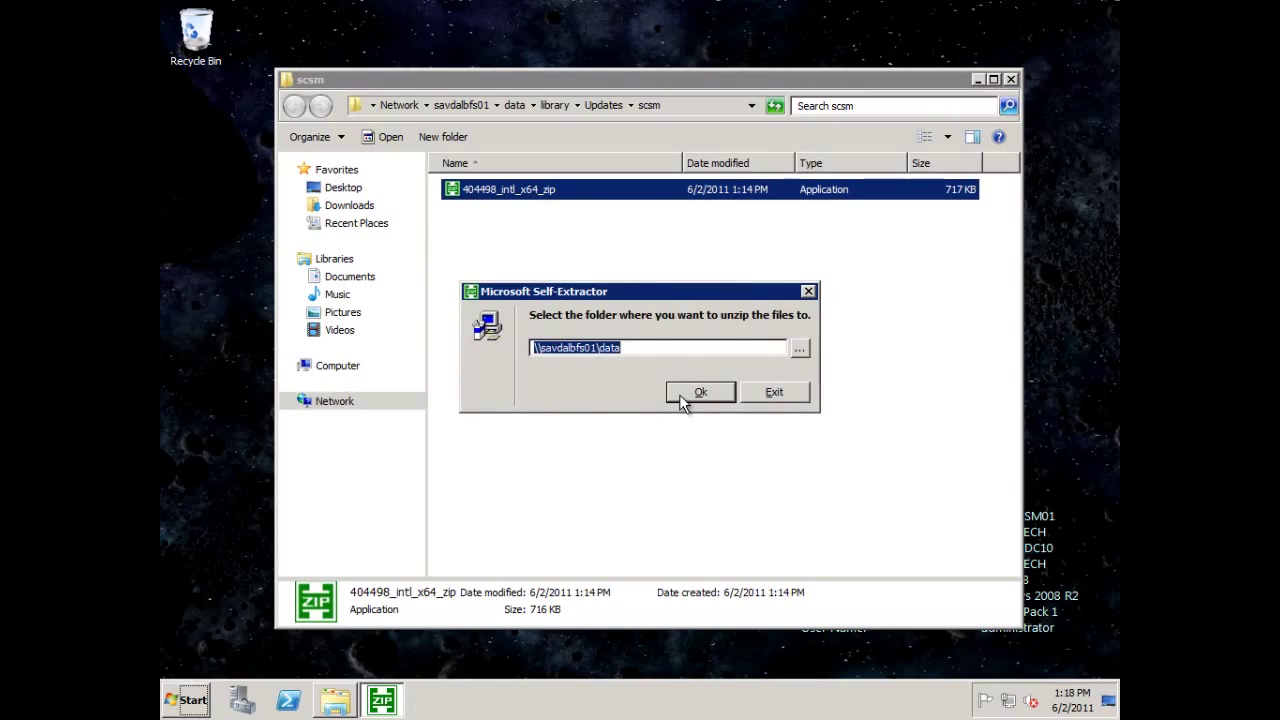
pyautogui.click(655, 348)
pyautogui.write('\\library\\Updates\\scsm')
pyautogui.press('Return')
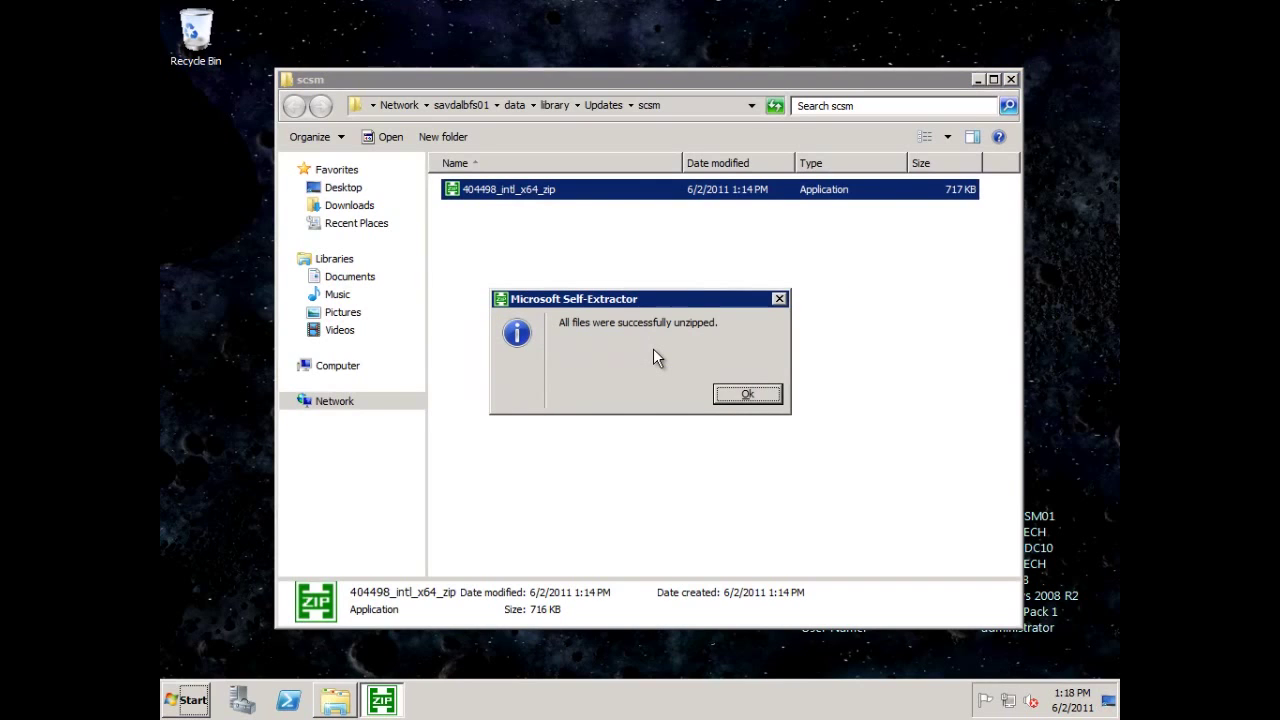
pyautogui.click(757, 394)
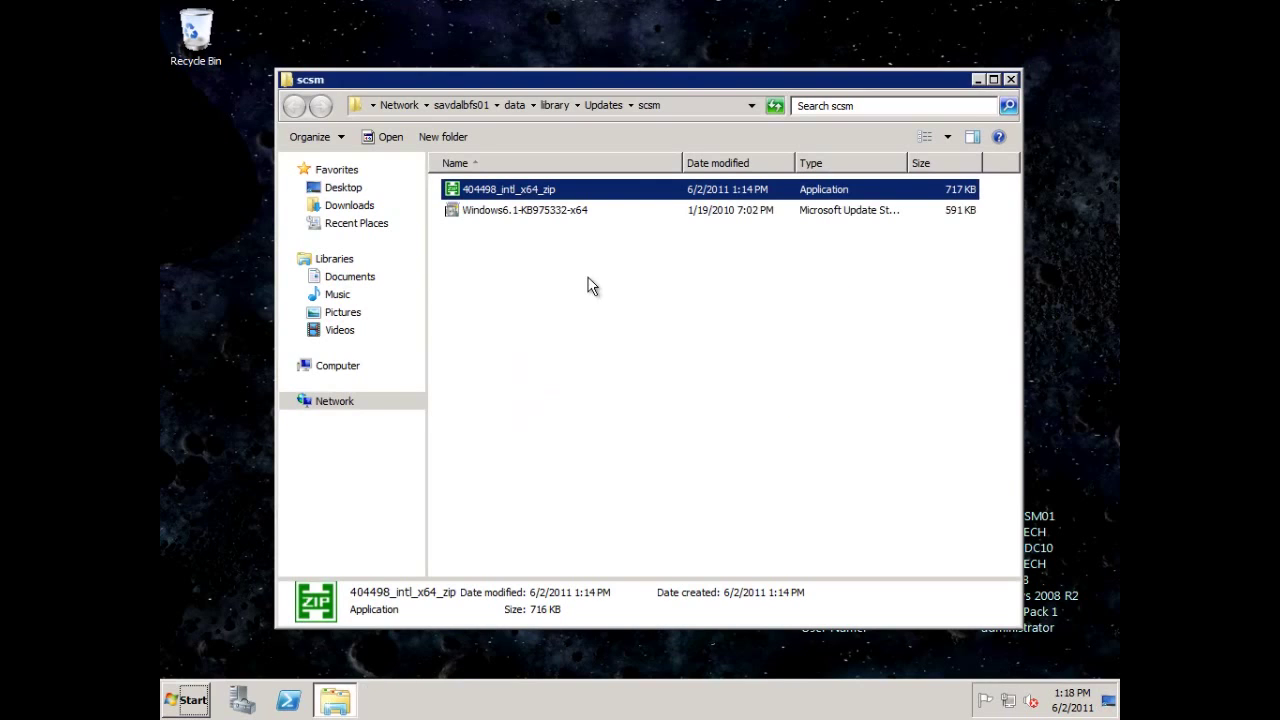
pyautogui.click(568, 190)
pyautogui.press('Delete')
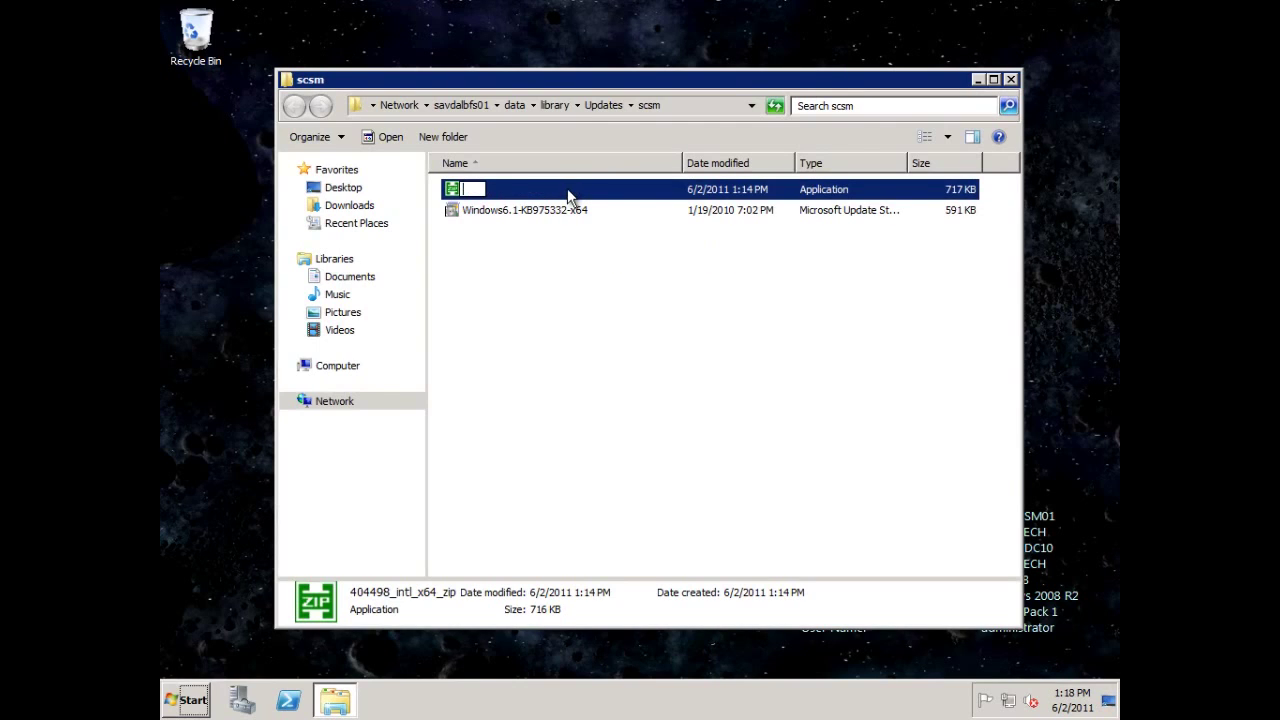
pyautogui.press('Escape')
# Run Windows6.1-KB975332-x64, dismiss the not-applicable message, and return to Server Manager.
pyautogui.click(575, 226)
pyautogui.doubleClick(575, 218)
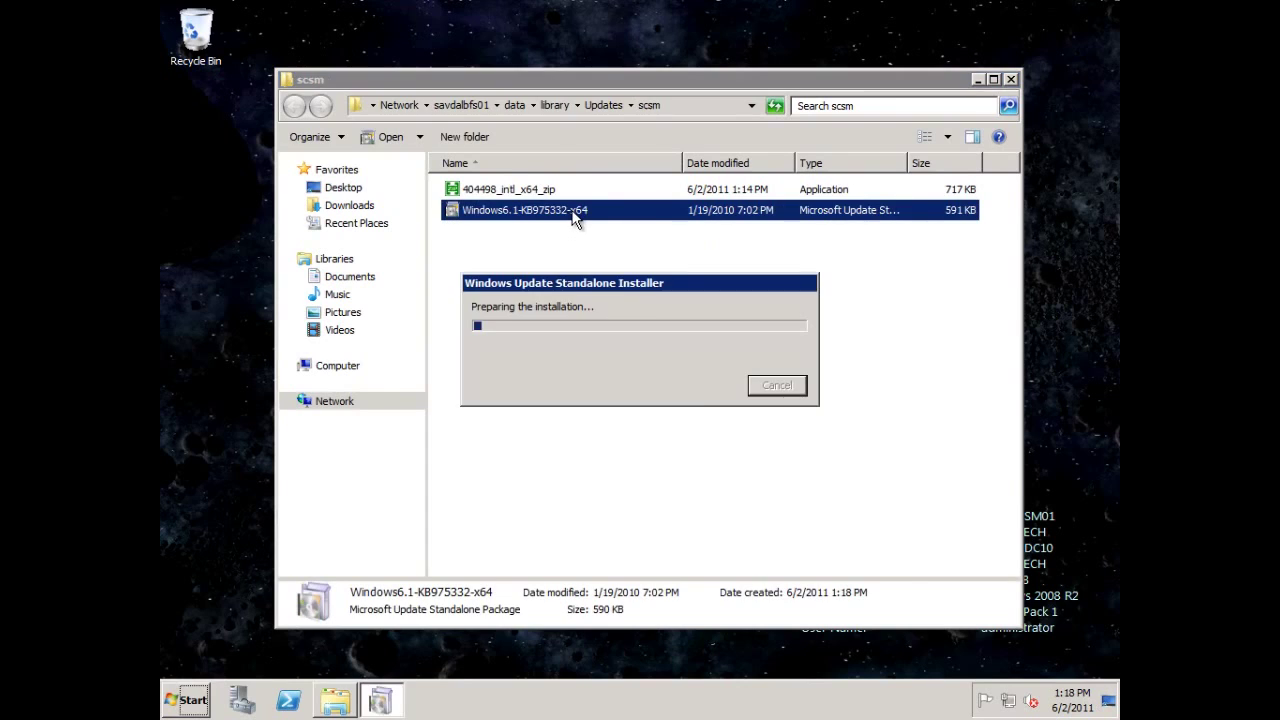
pyautogui.click(714, 396)
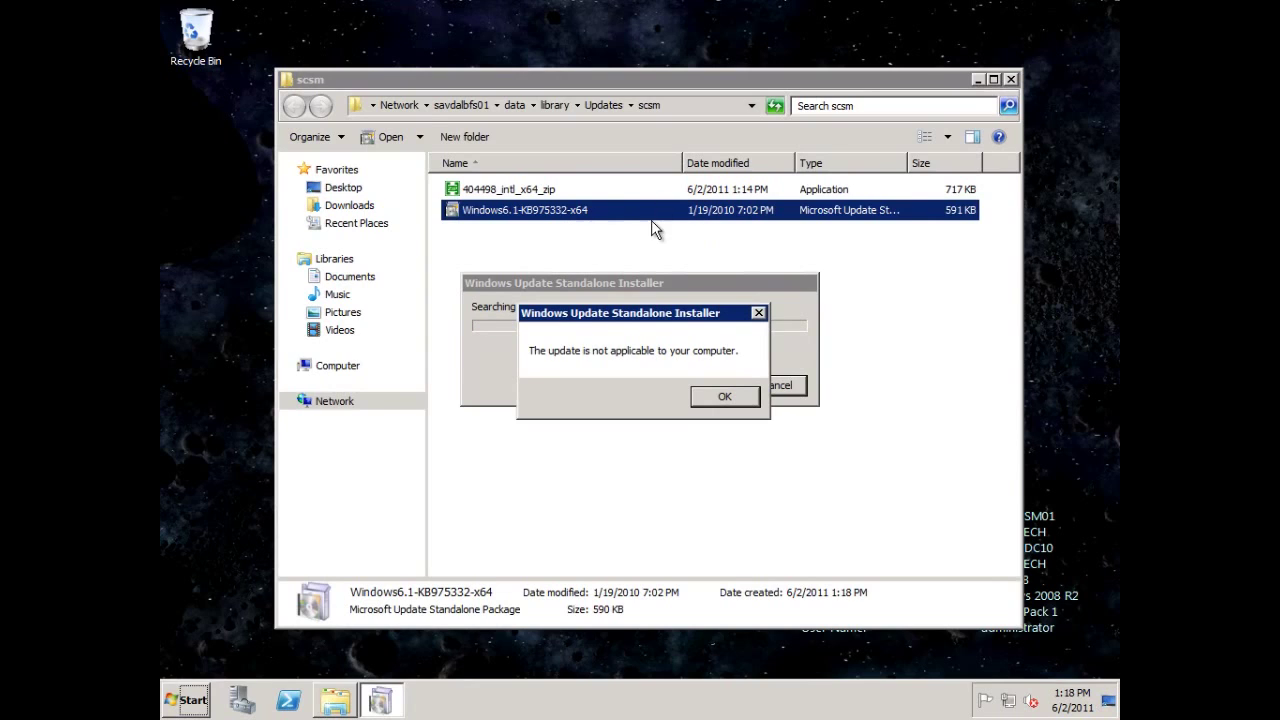
pyautogui.click(738, 403)
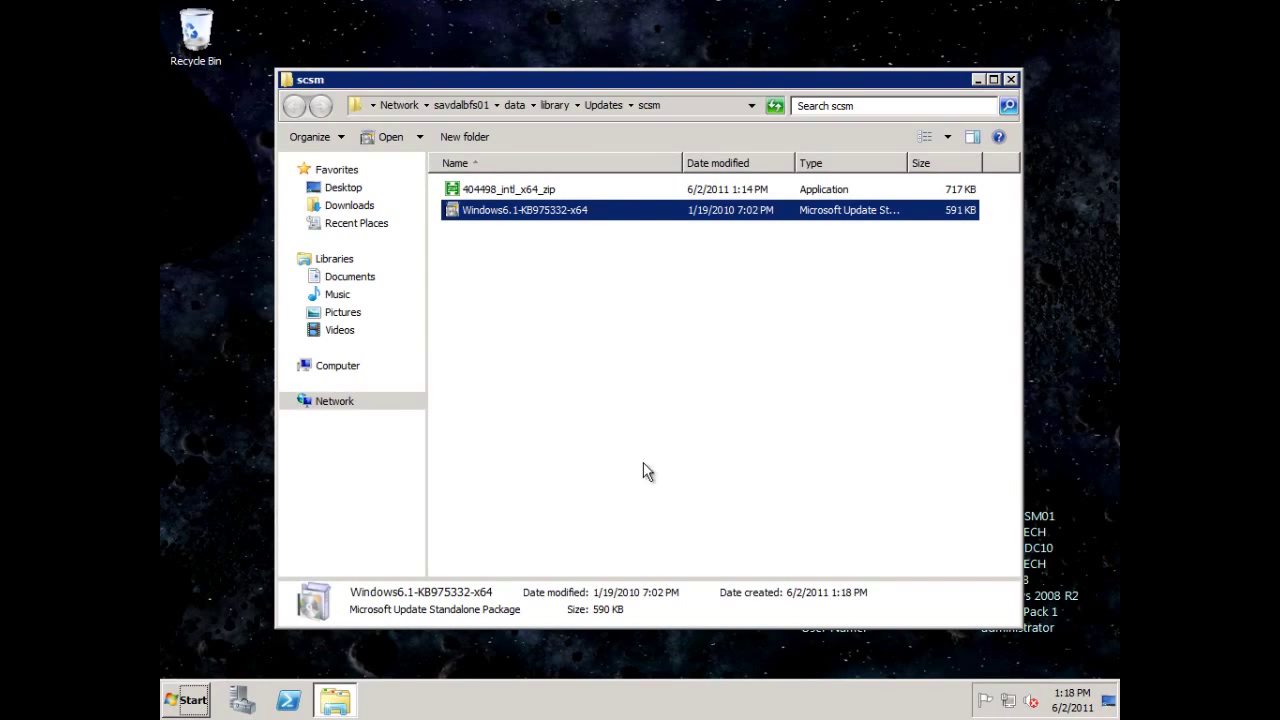
pyautogui.click(242, 702)
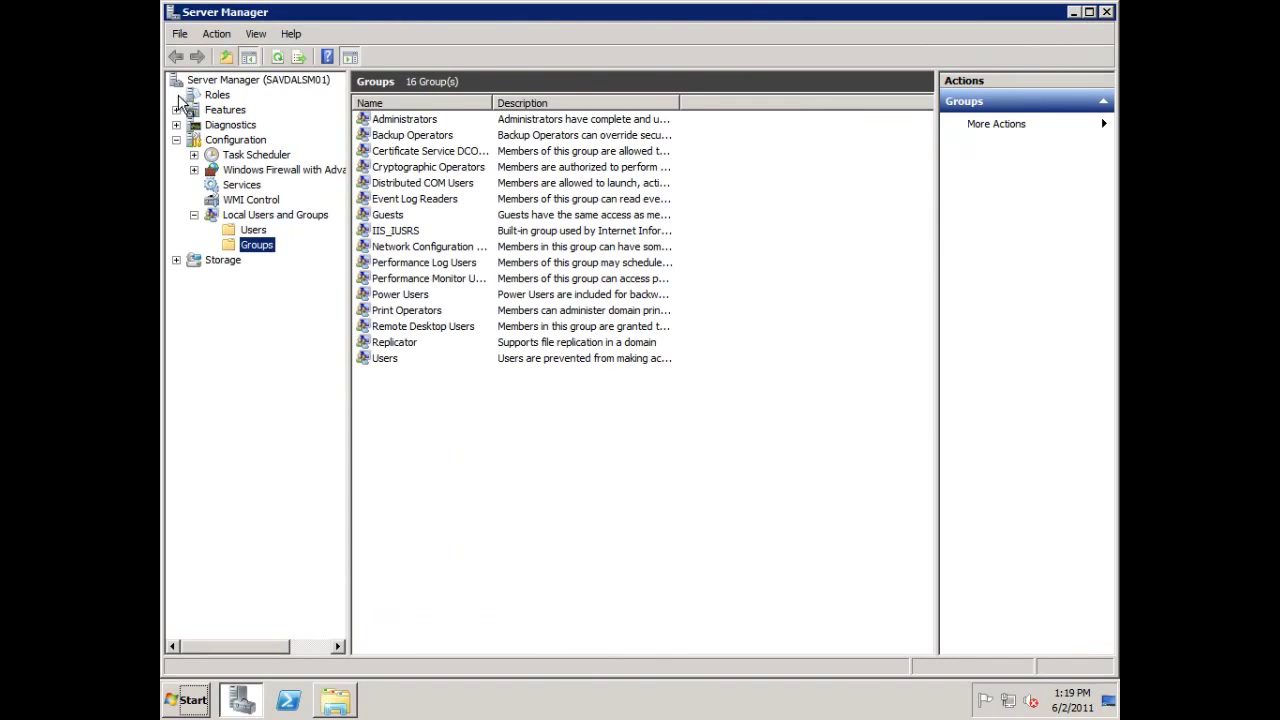
# Add the .NET Framework 3.5.1 feature with its required Web Server role services.
pyautogui.click(225, 110)
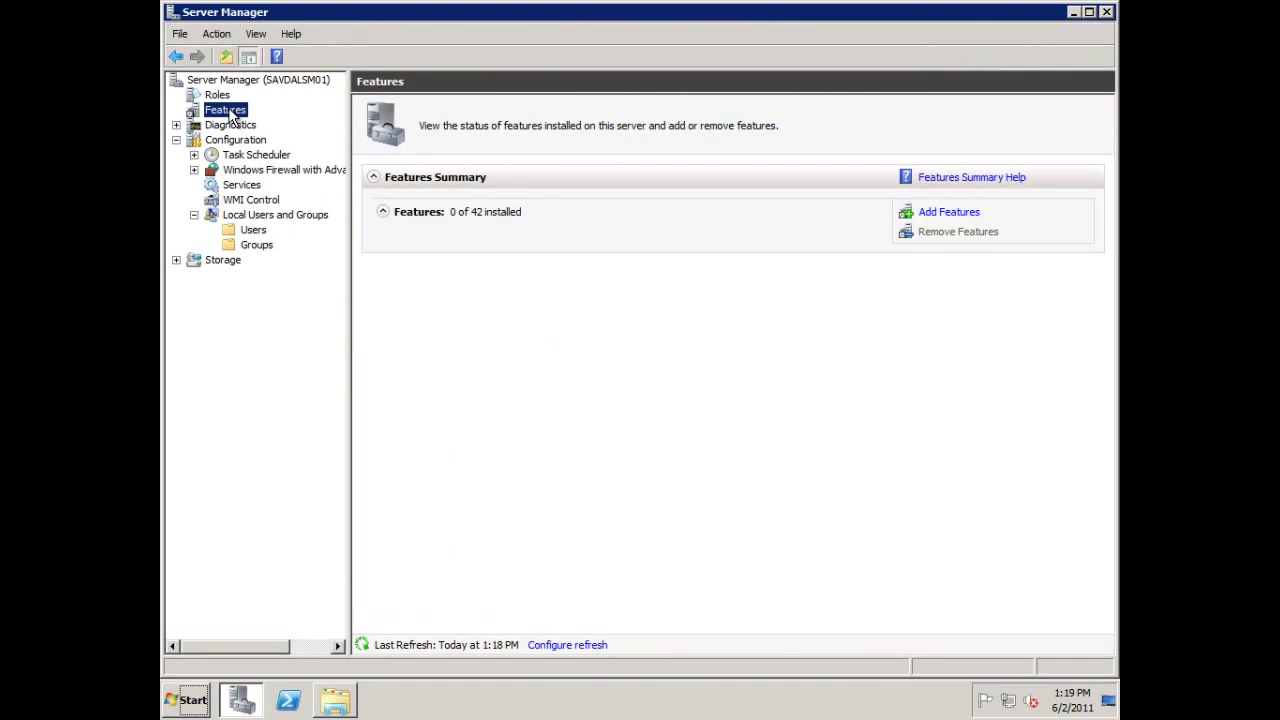
pyautogui.click(944, 215)
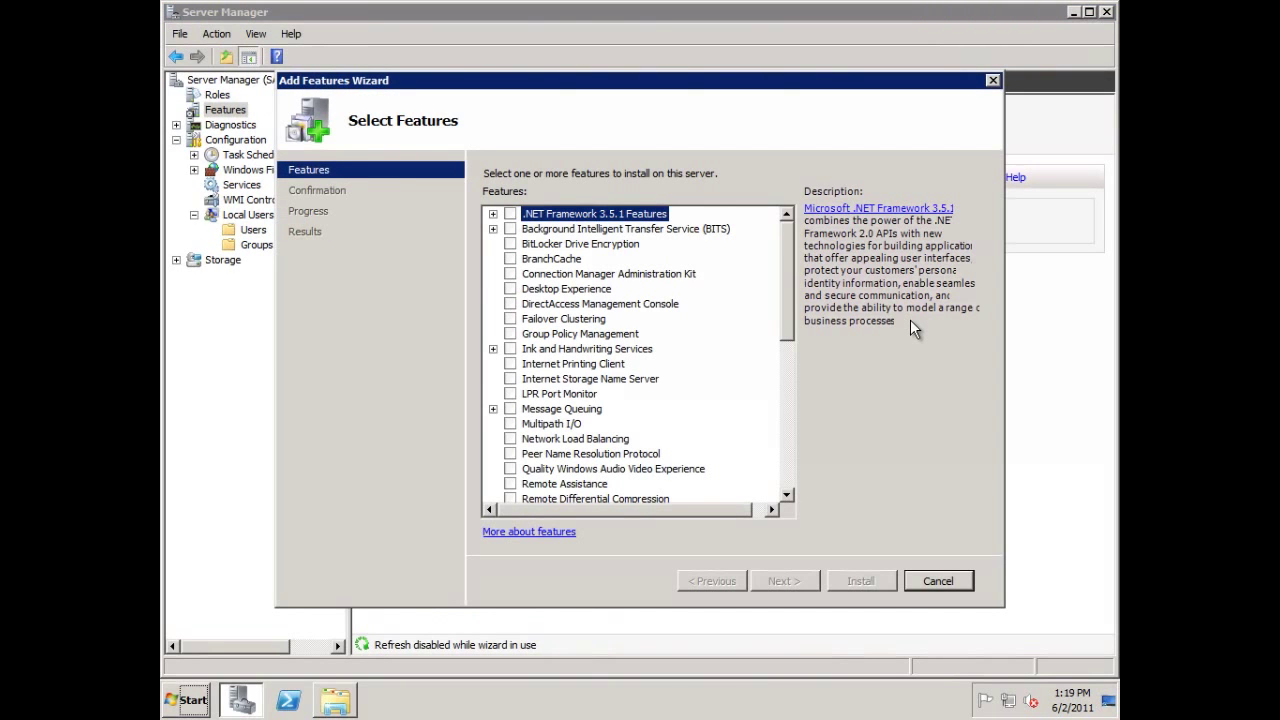
pyautogui.click(510, 214)
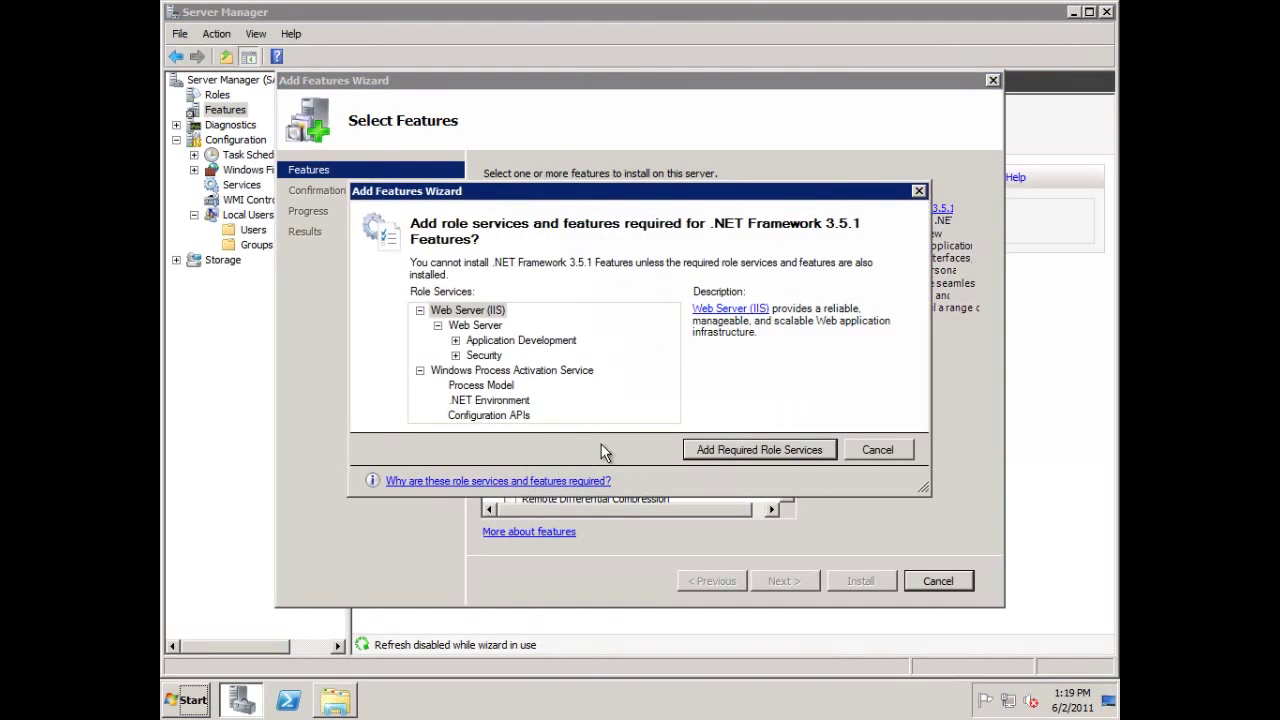
pyautogui.click(766, 452)
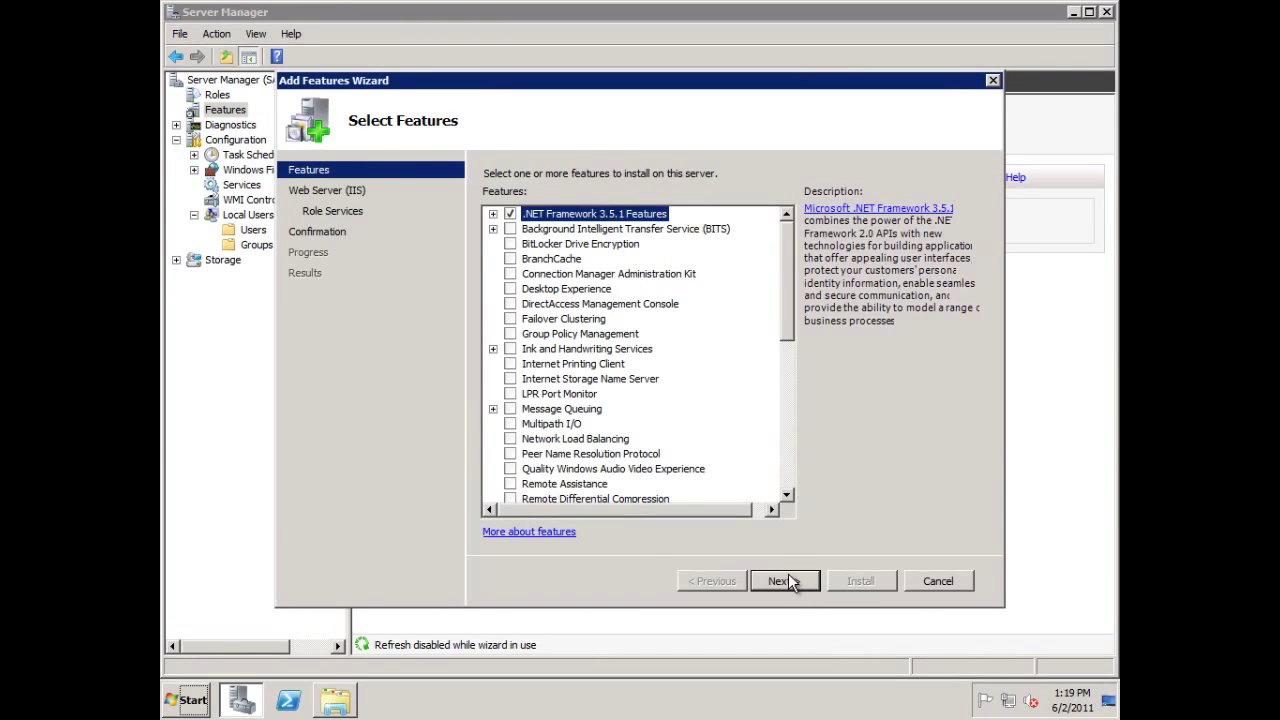
pyautogui.click(785, 581)
pyautogui.click(792, 581)
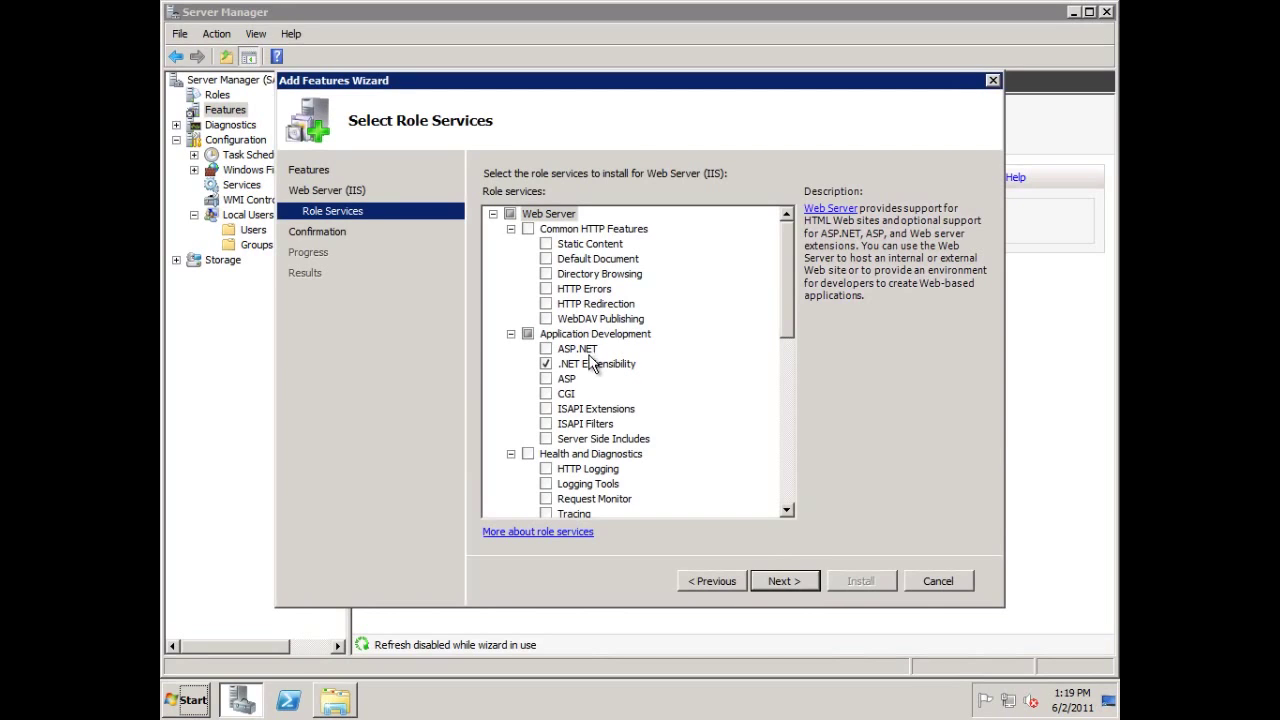
# Include ASP.NET, Basic and Windows Authentication, and IIS 6 Metabase and WMI Compatibility.
pyautogui.click(548, 349)
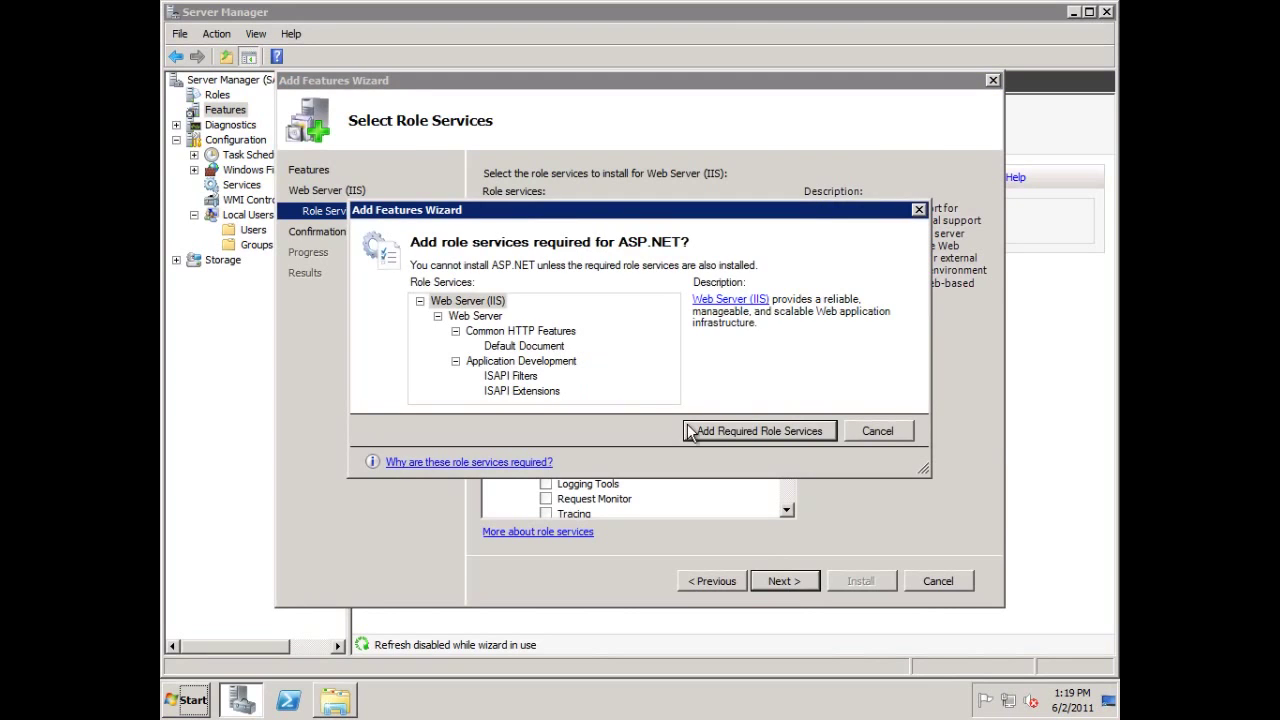
pyautogui.click(724, 431)
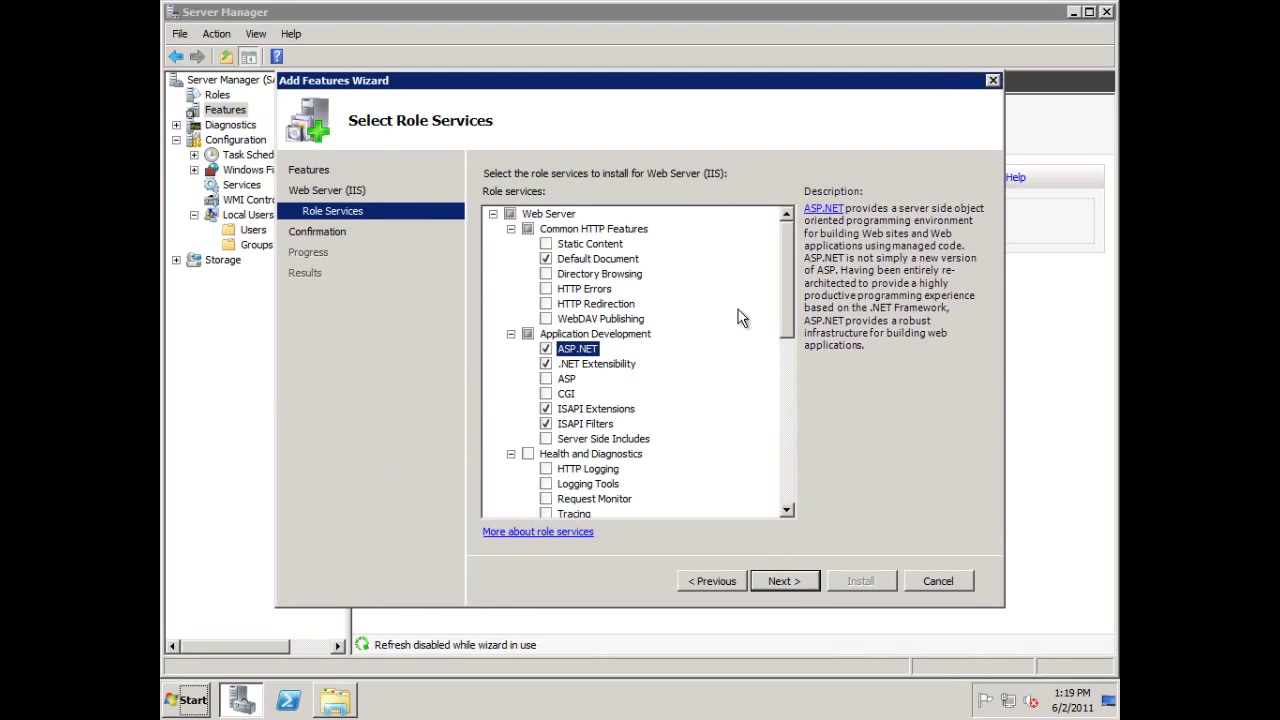
pyautogui.scroll(-3, 785, 352)
pyautogui.scroll(-2, 785, 352)
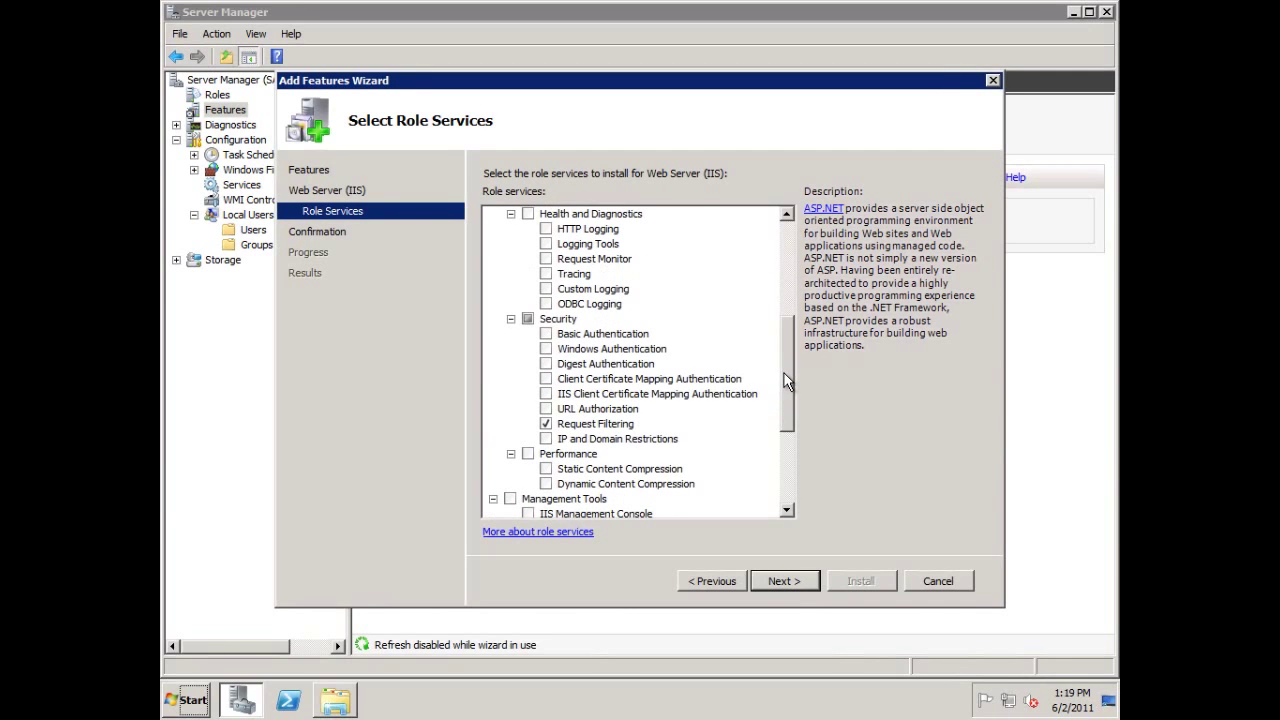
pyautogui.click(546, 334)
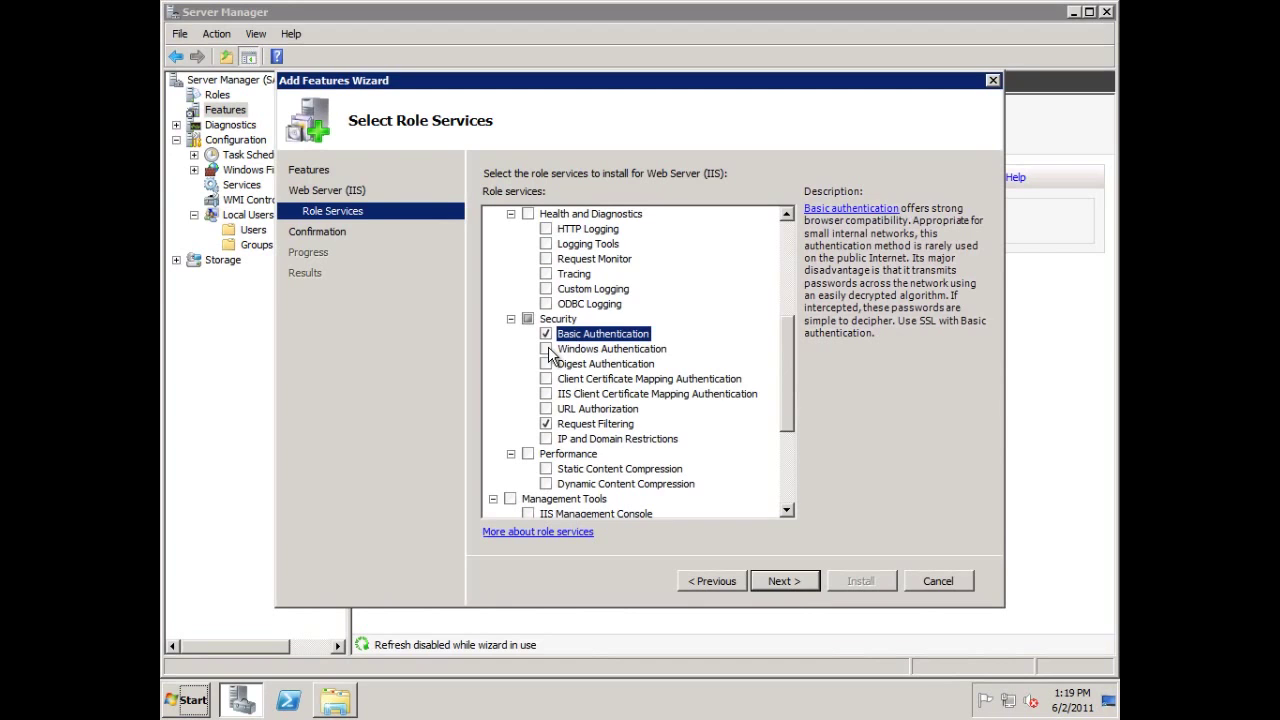
pyautogui.click(546, 349)
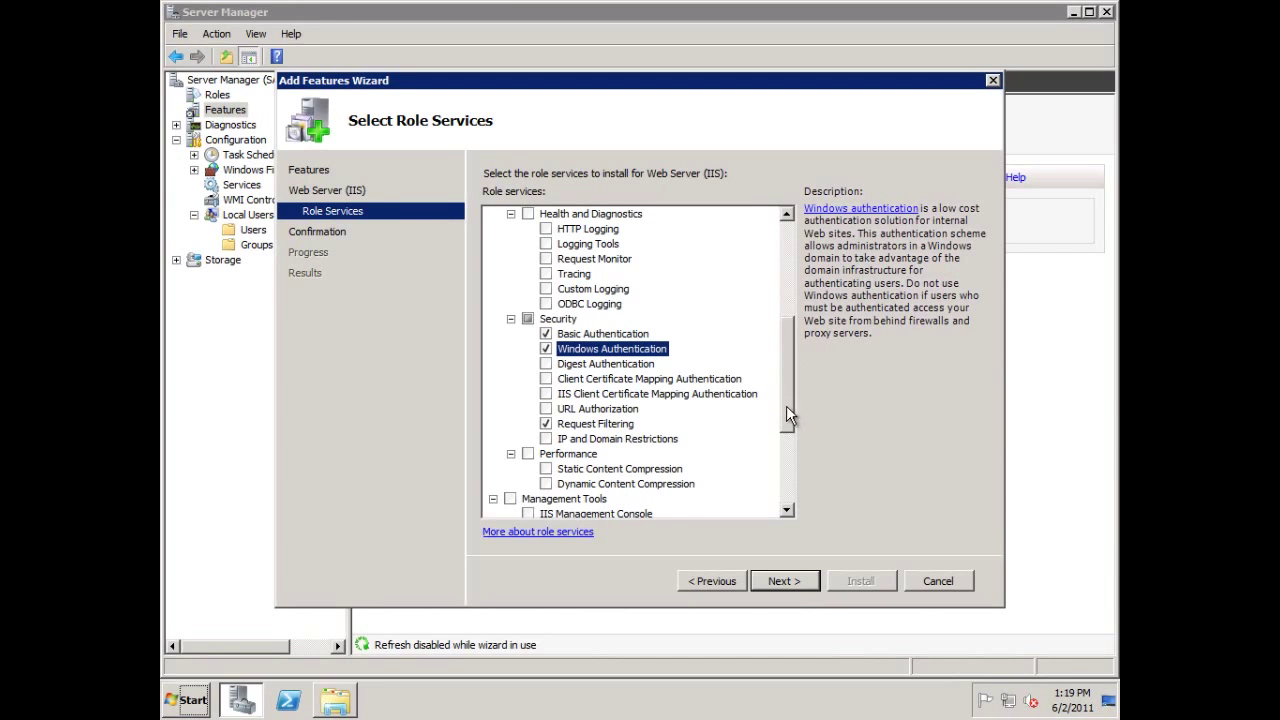
pyautogui.scroll(-4, 787, 400)
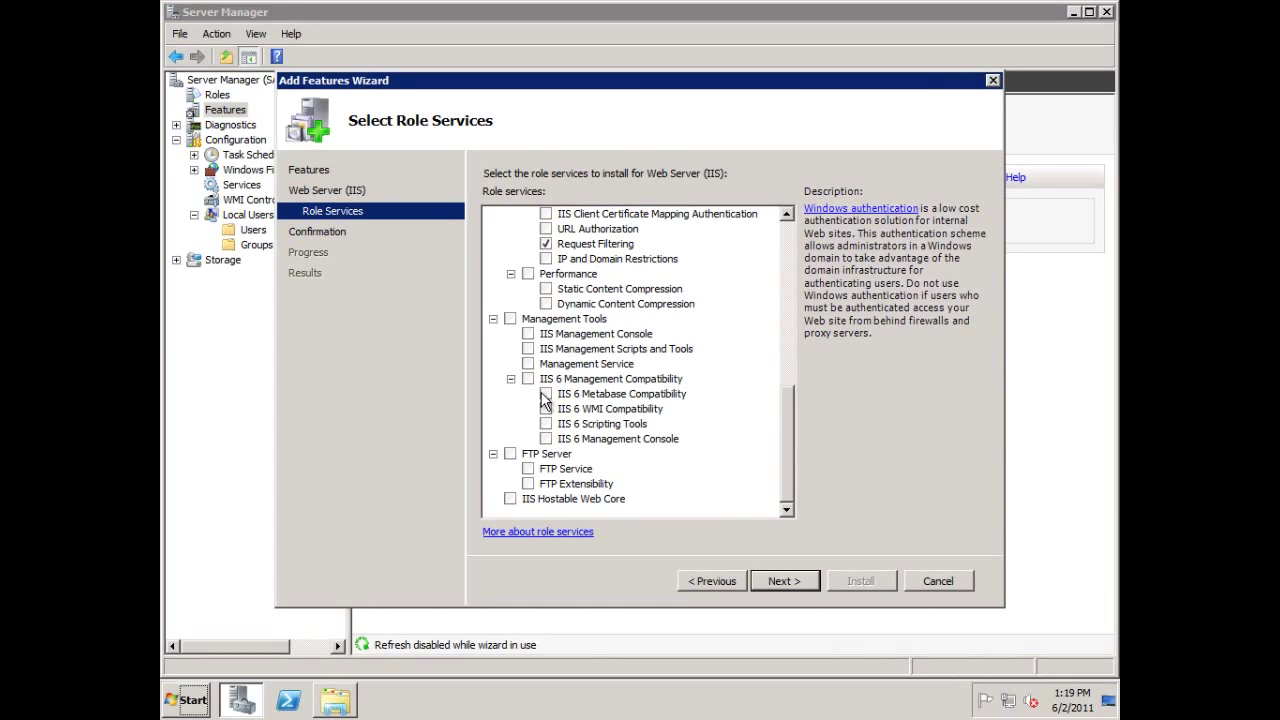
pyautogui.click(546, 395)
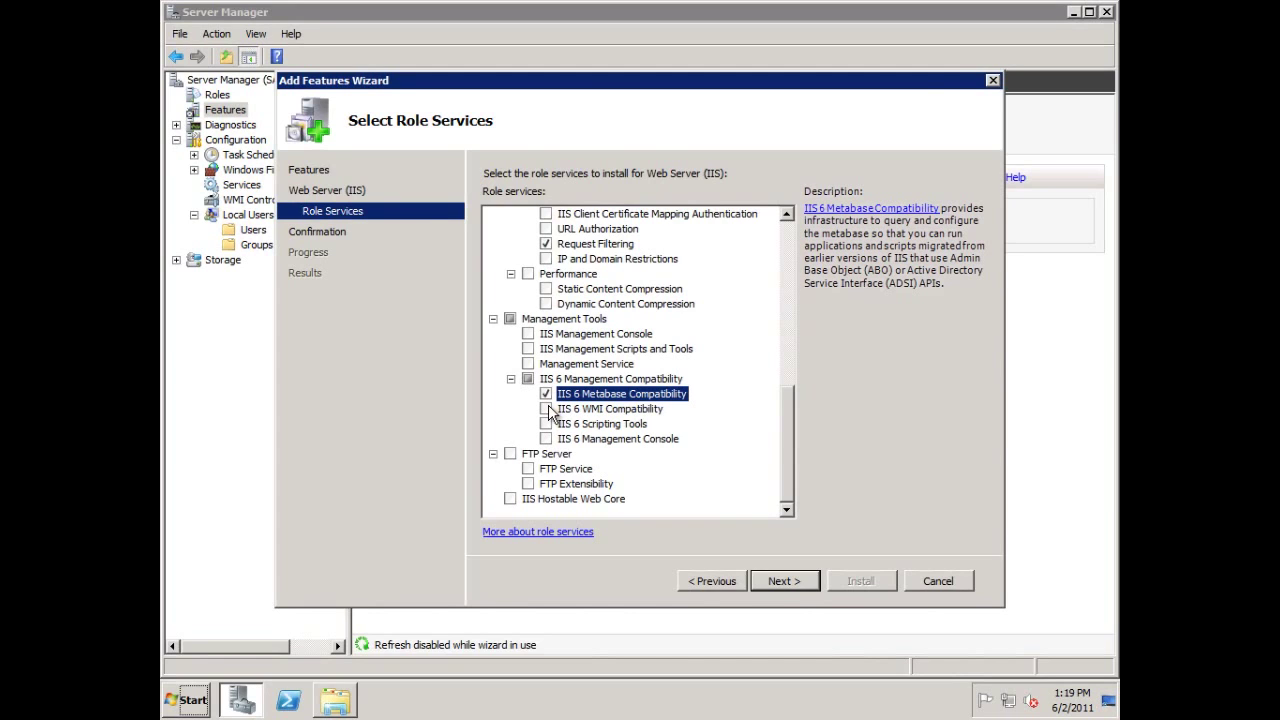
pyautogui.click(546, 409)
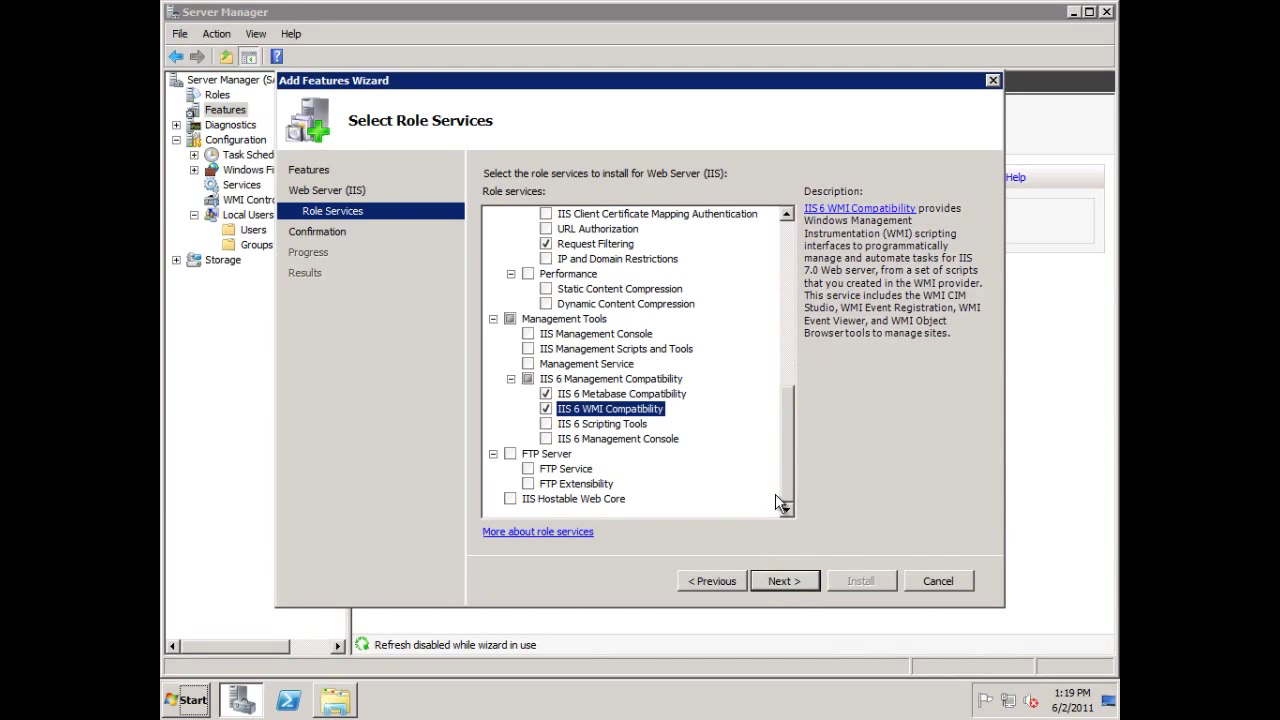
pyautogui.click(789, 578)
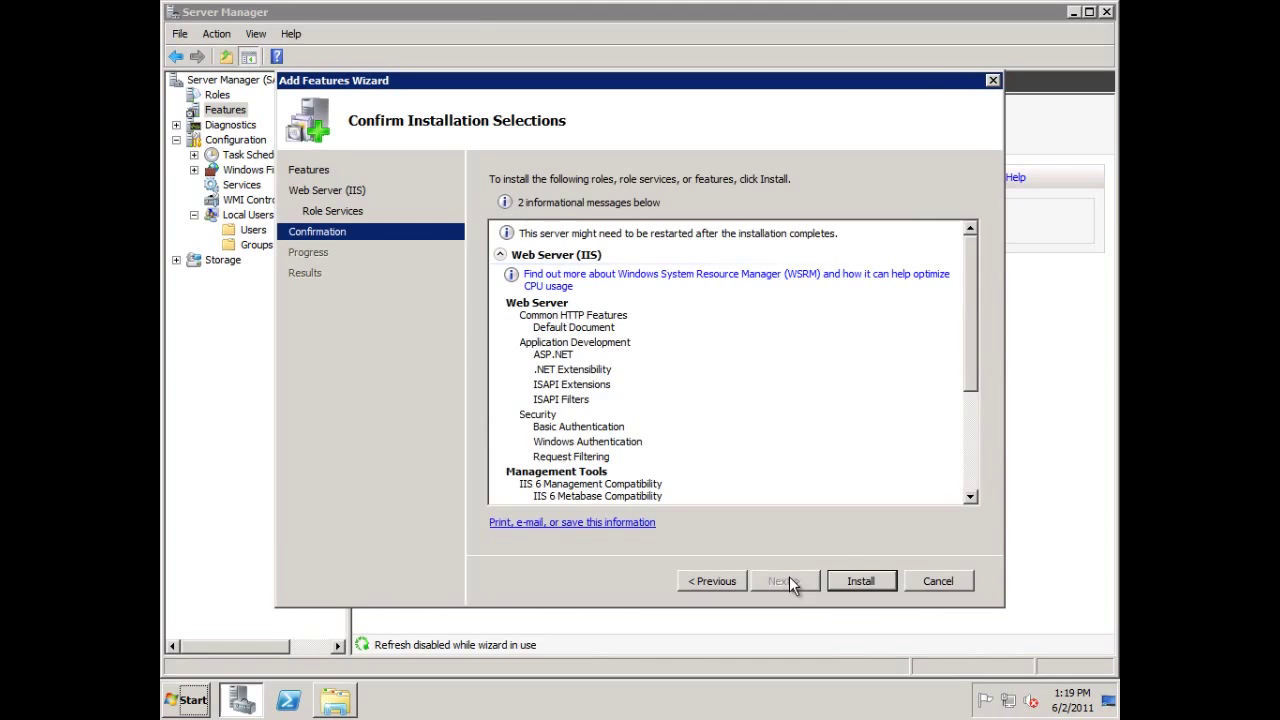
# Install Web Server (IIS) and .NET Framework 3.5.1, then expand Computer in the scsm window.
pyautogui.click(851, 580)
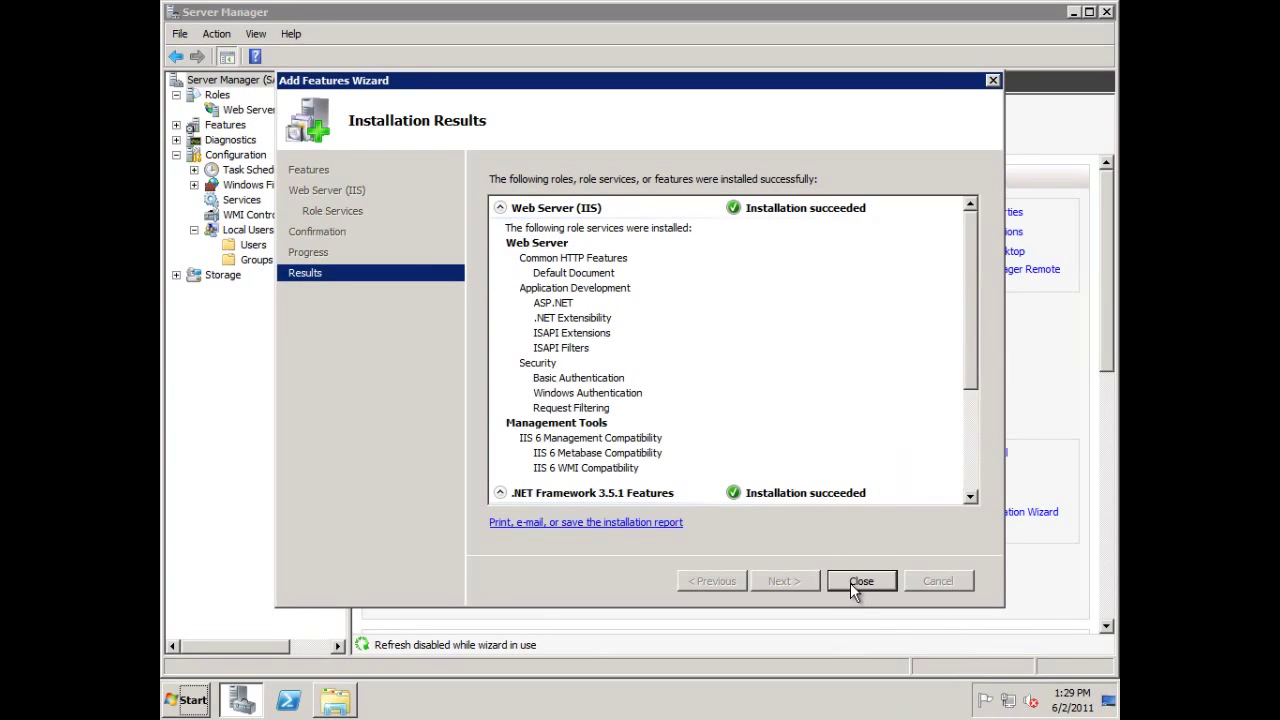
pyautogui.click(850, 583)
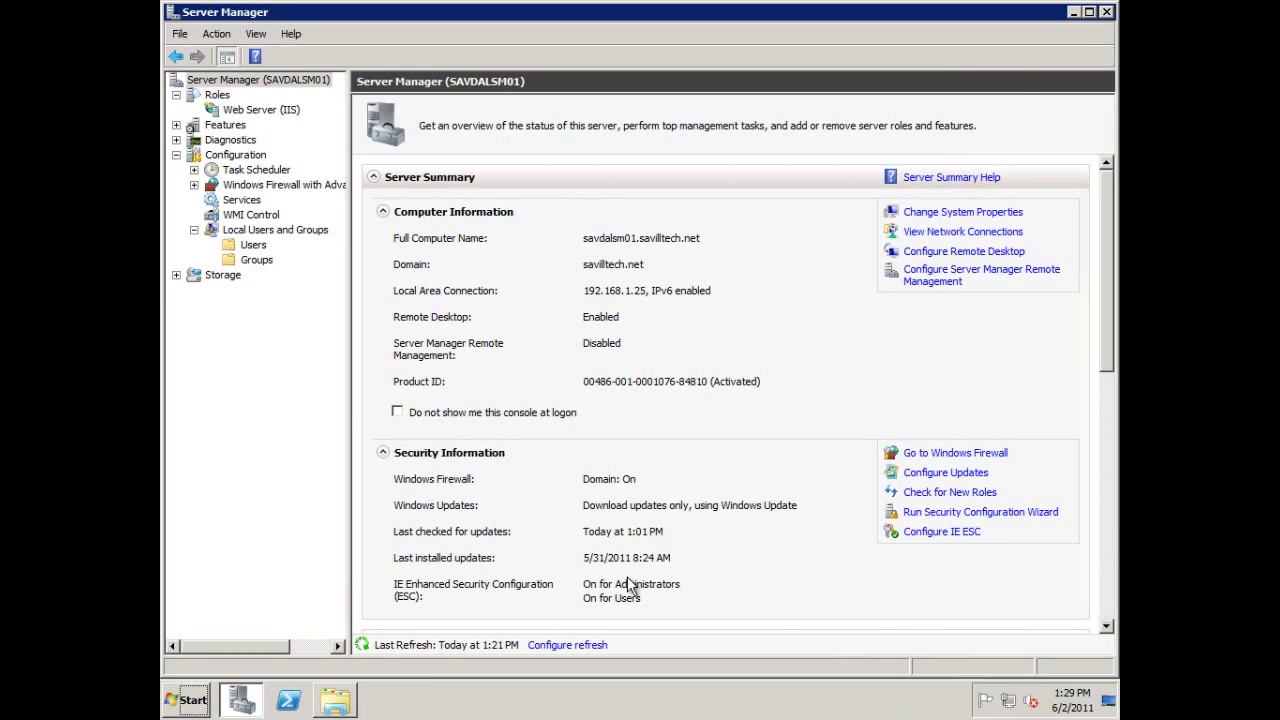
pyautogui.click(335, 702)
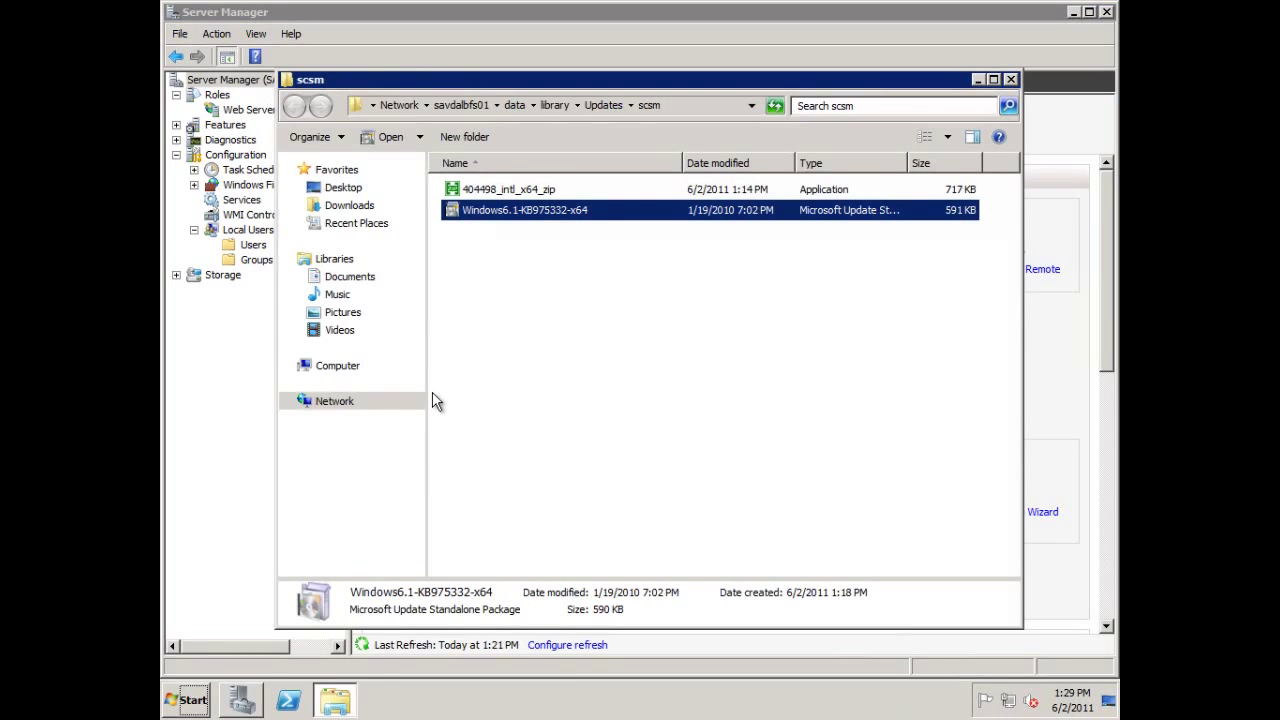
pyautogui.click(292, 402)
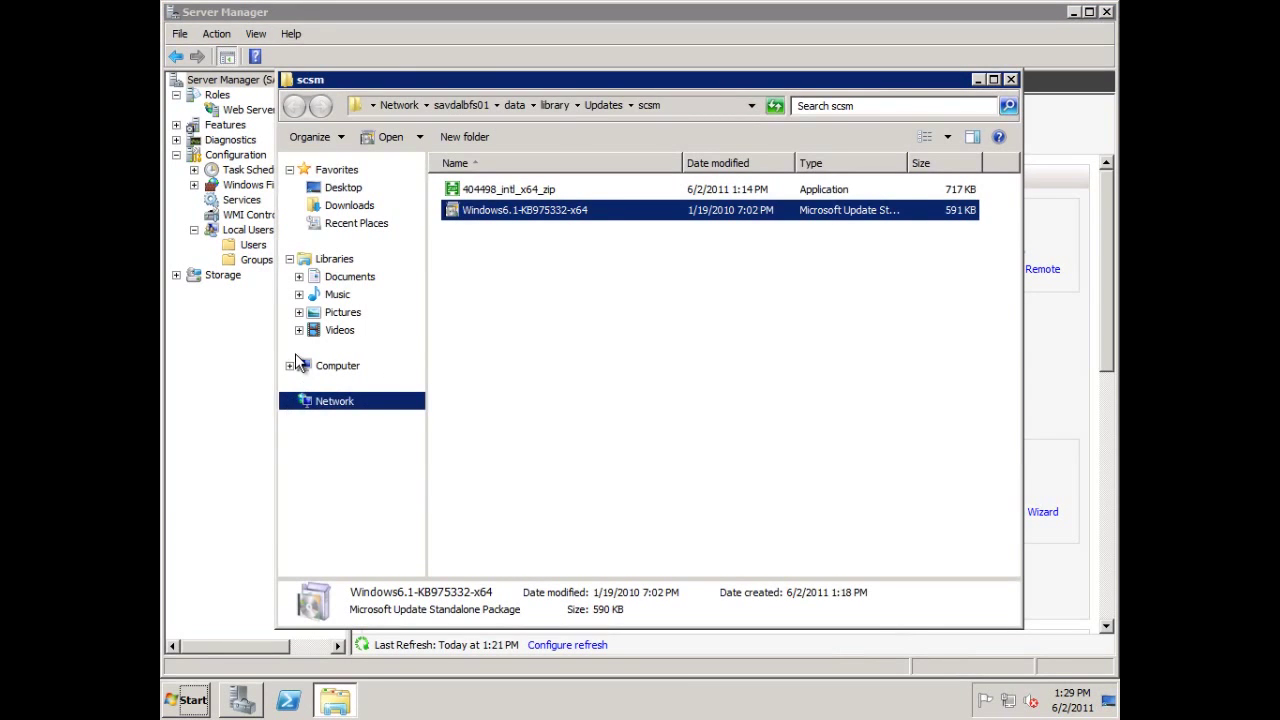
pyautogui.click(290, 367)
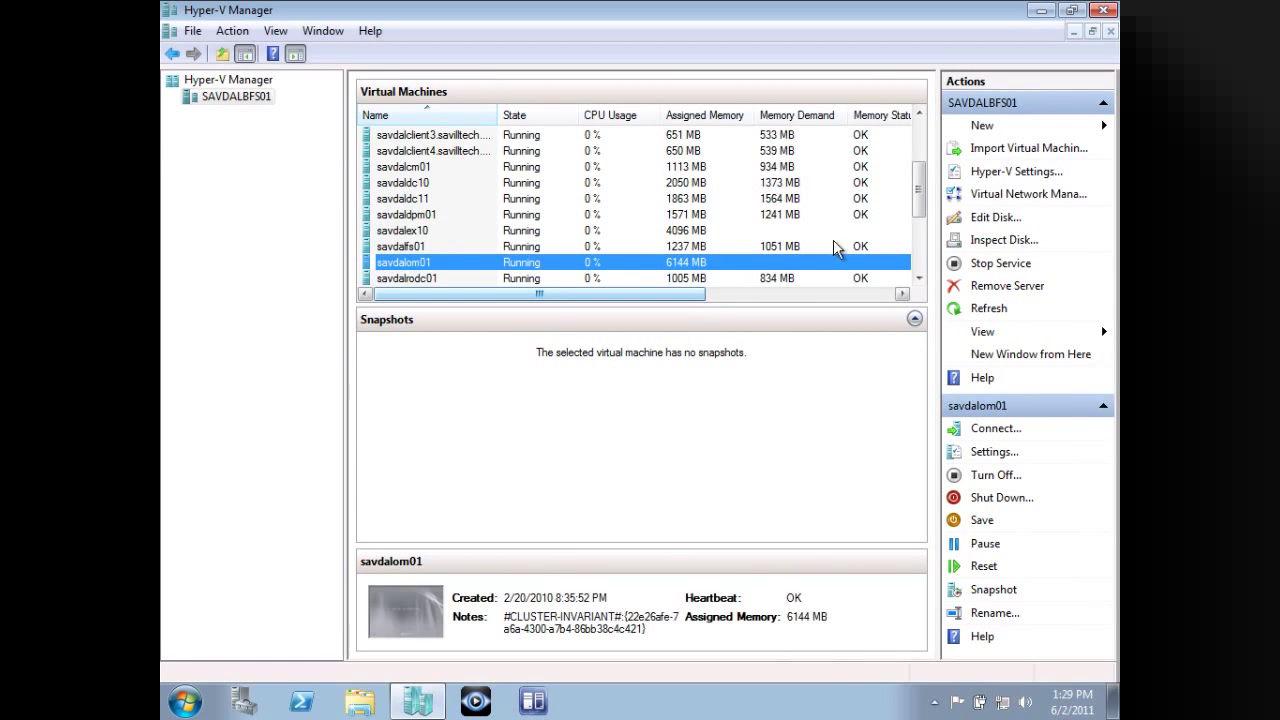
# Open savdalsm01's settings and set its virtual DVD drive to use an image file.
pyautogui.moveTo(916, 208); pyautogui.dragTo(916, 260)
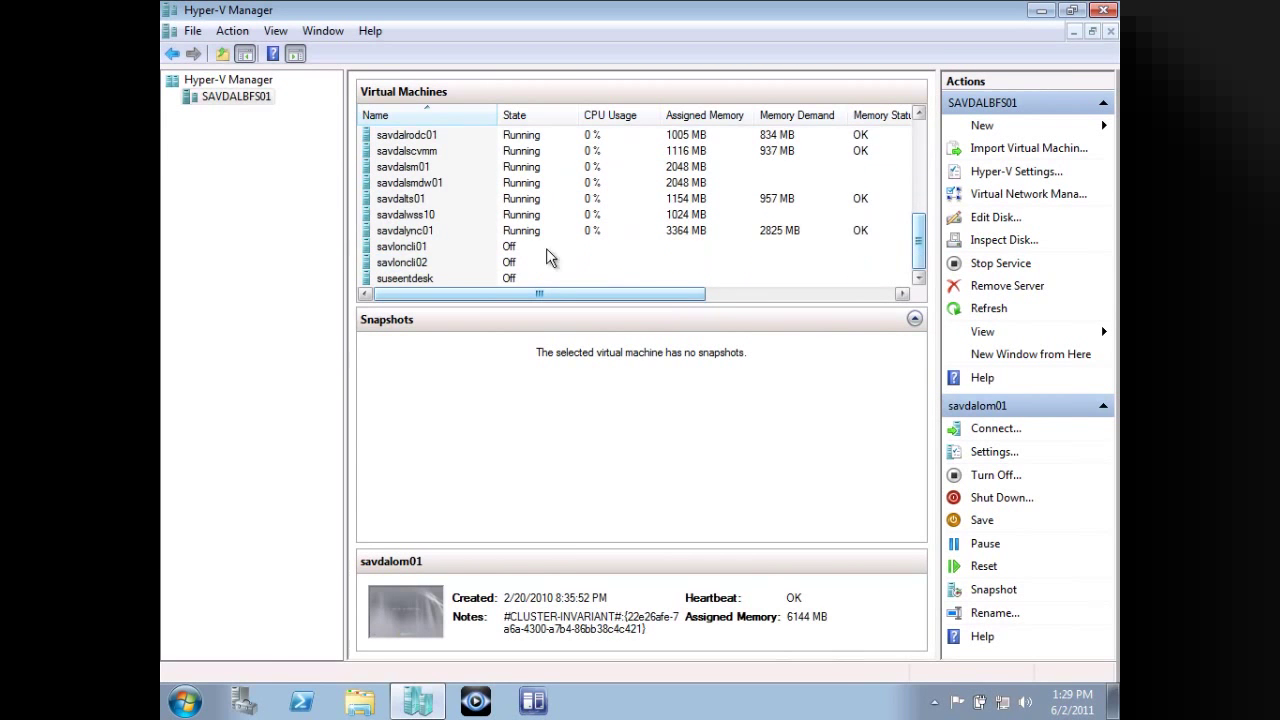
pyautogui.rightClick(420, 165)
pyautogui.click(466, 204)
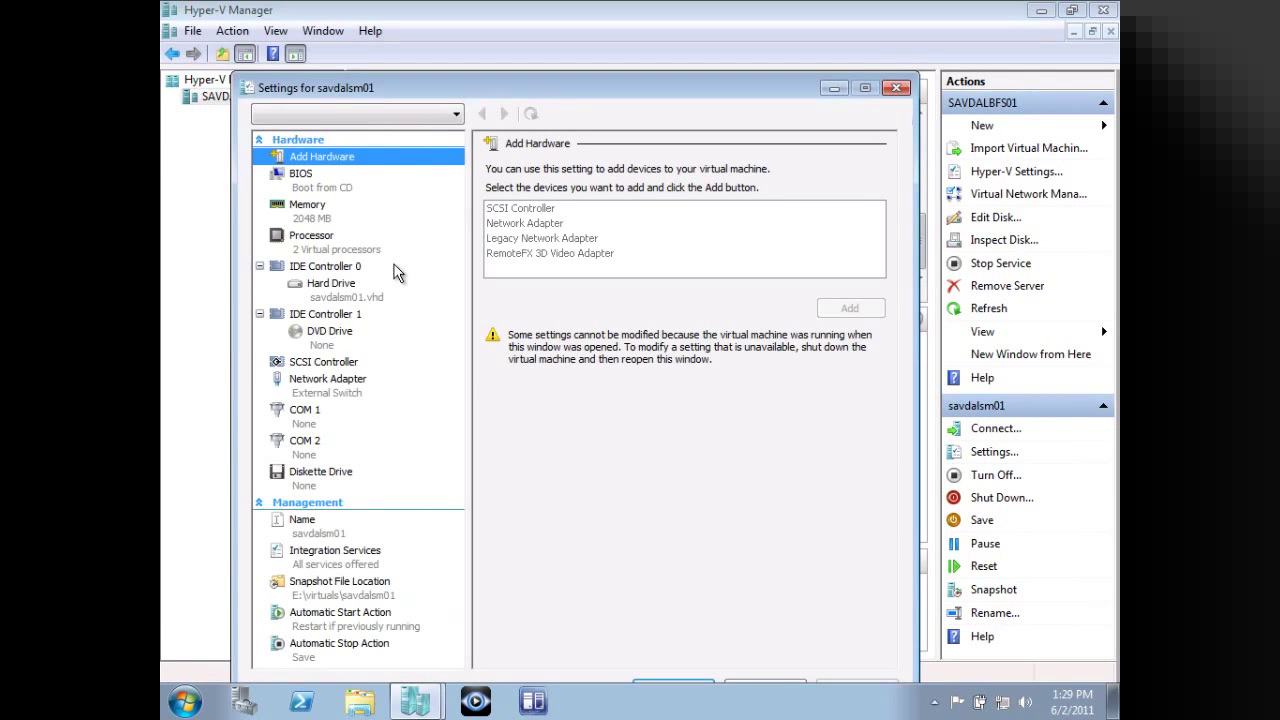
pyautogui.click(326, 338)
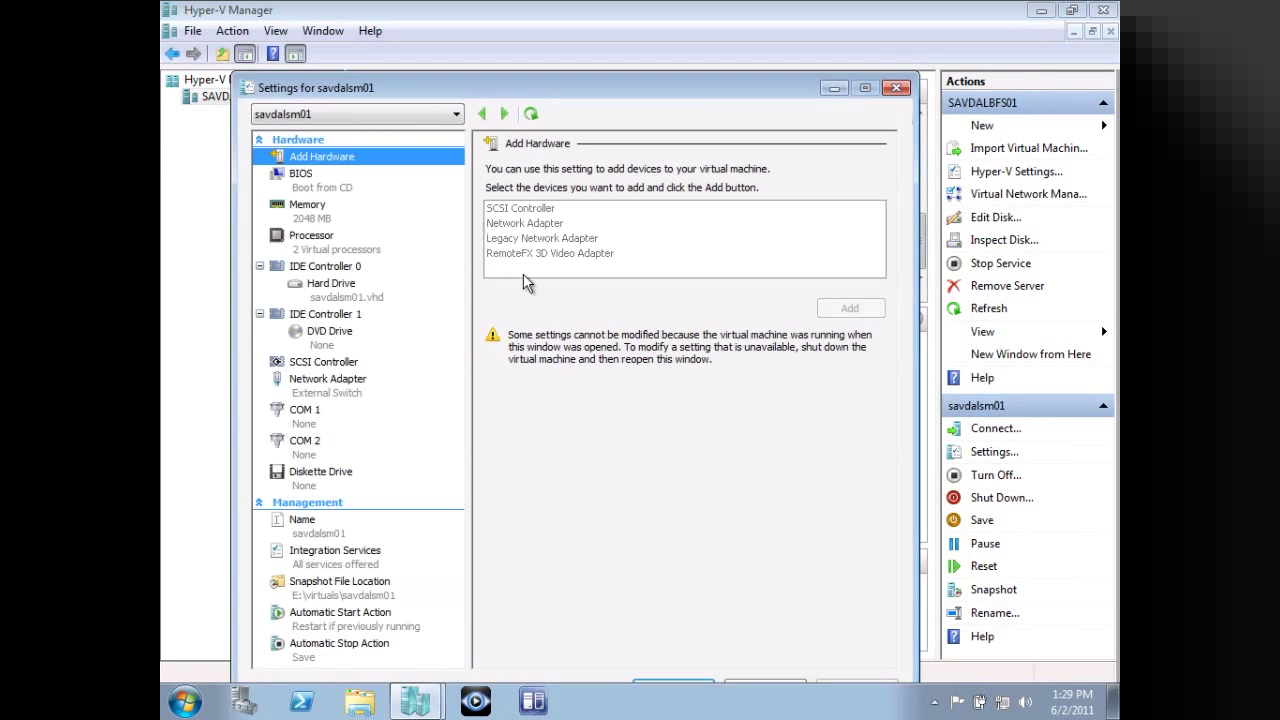
pyautogui.click(329, 334)
pyautogui.click(530, 289)
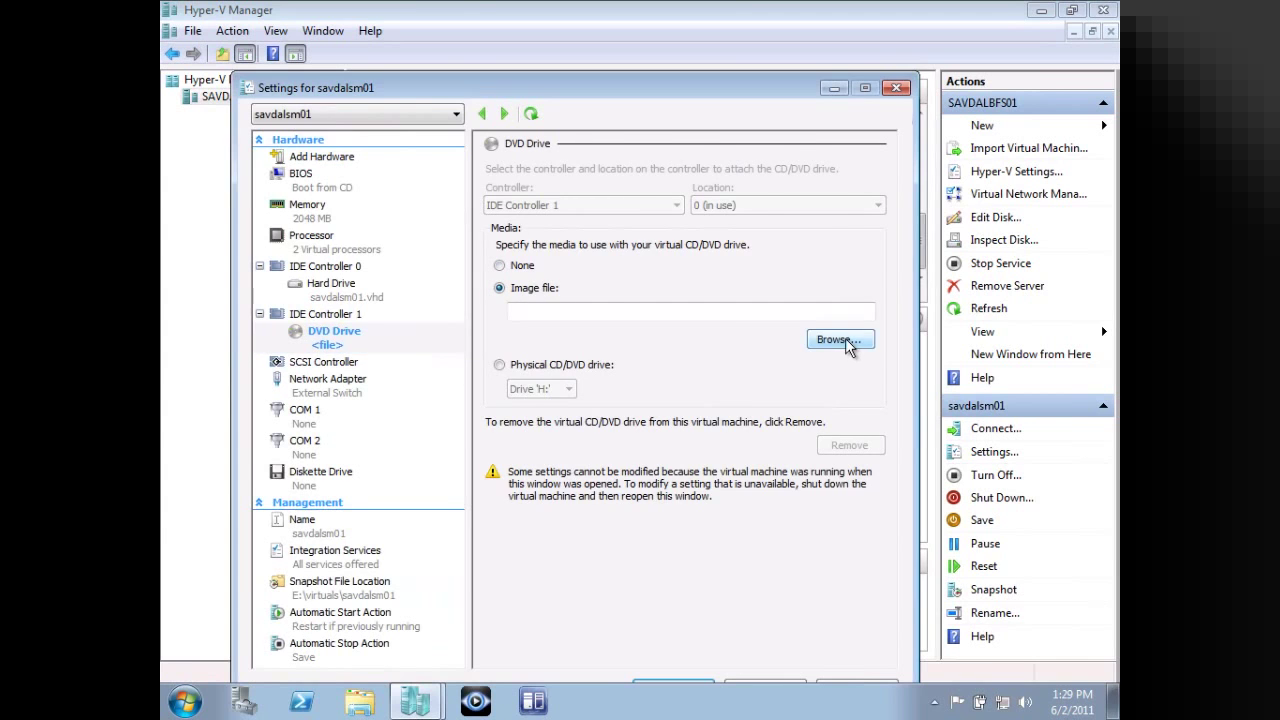
# Mount the Service Manager 2010 SP1 x64 ISO from D:\Library\ISOs\Software and apply the settings.
pyautogui.click(836, 340)
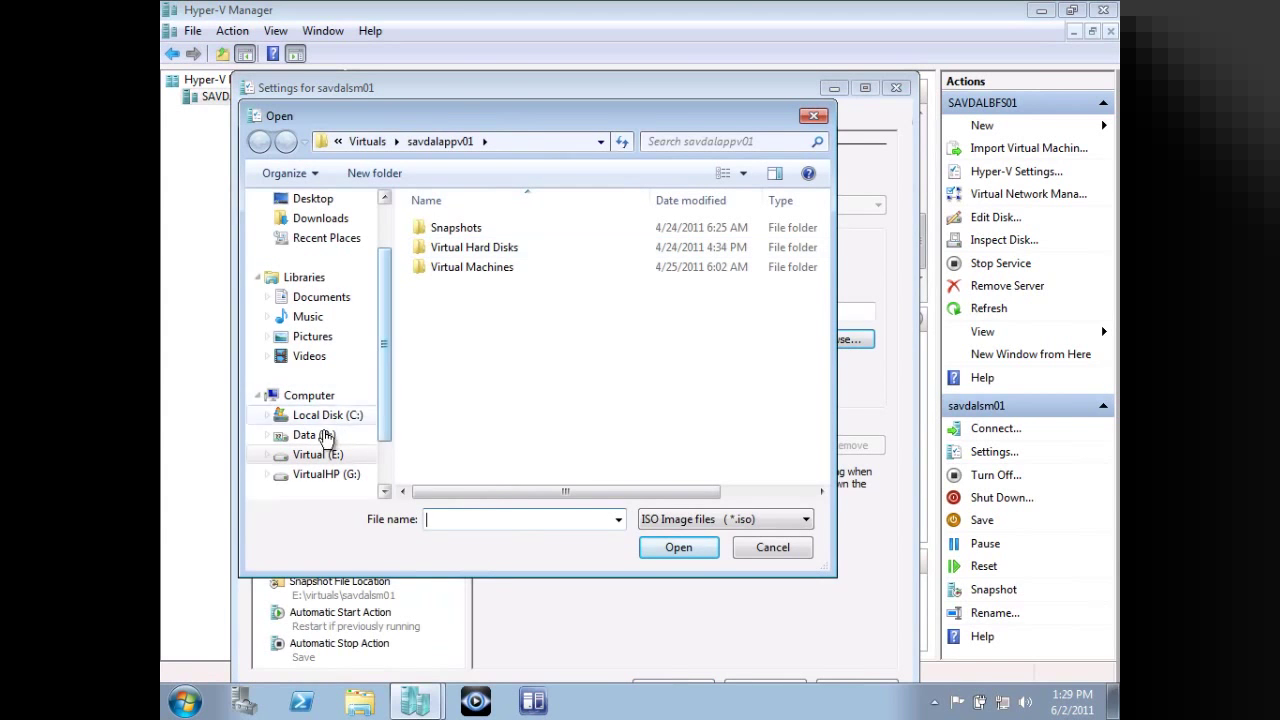
pyautogui.click(327, 435)
pyautogui.doubleClick(457, 326)
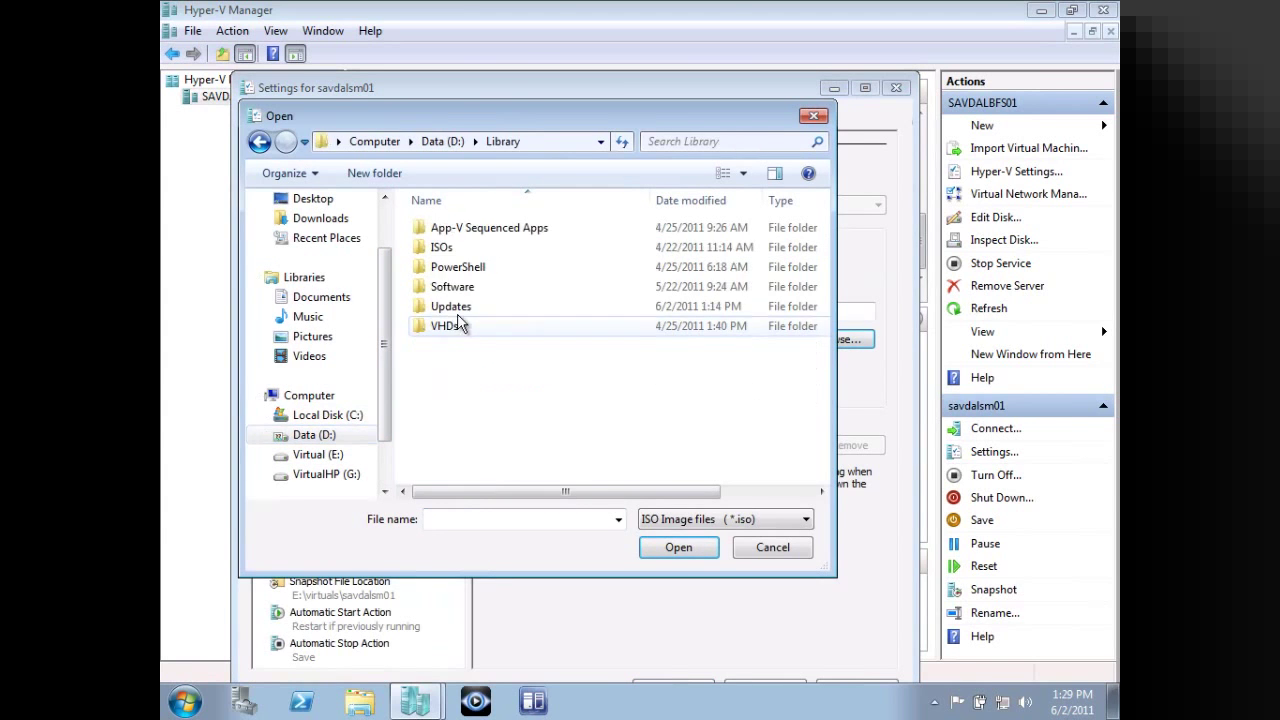
pyautogui.doubleClick(445, 247)
pyautogui.doubleClick(456, 249)
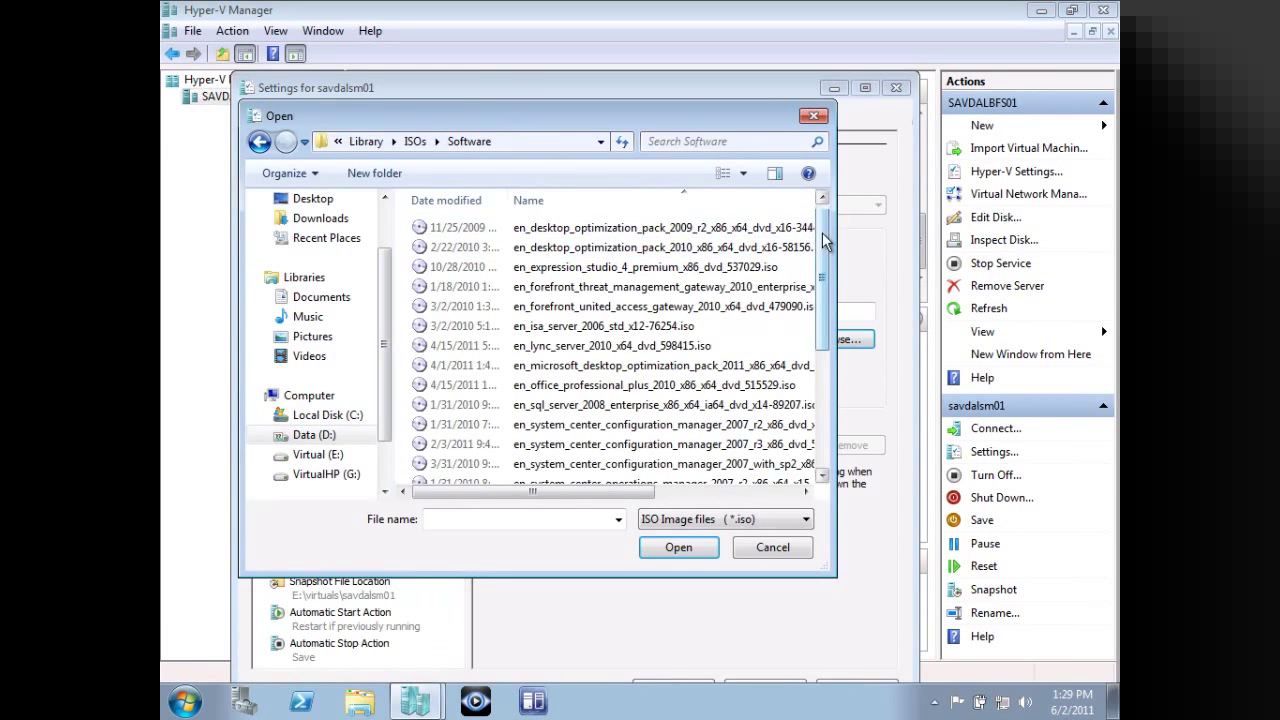
pyautogui.moveTo(825, 232); pyautogui.dragTo(833, 344)
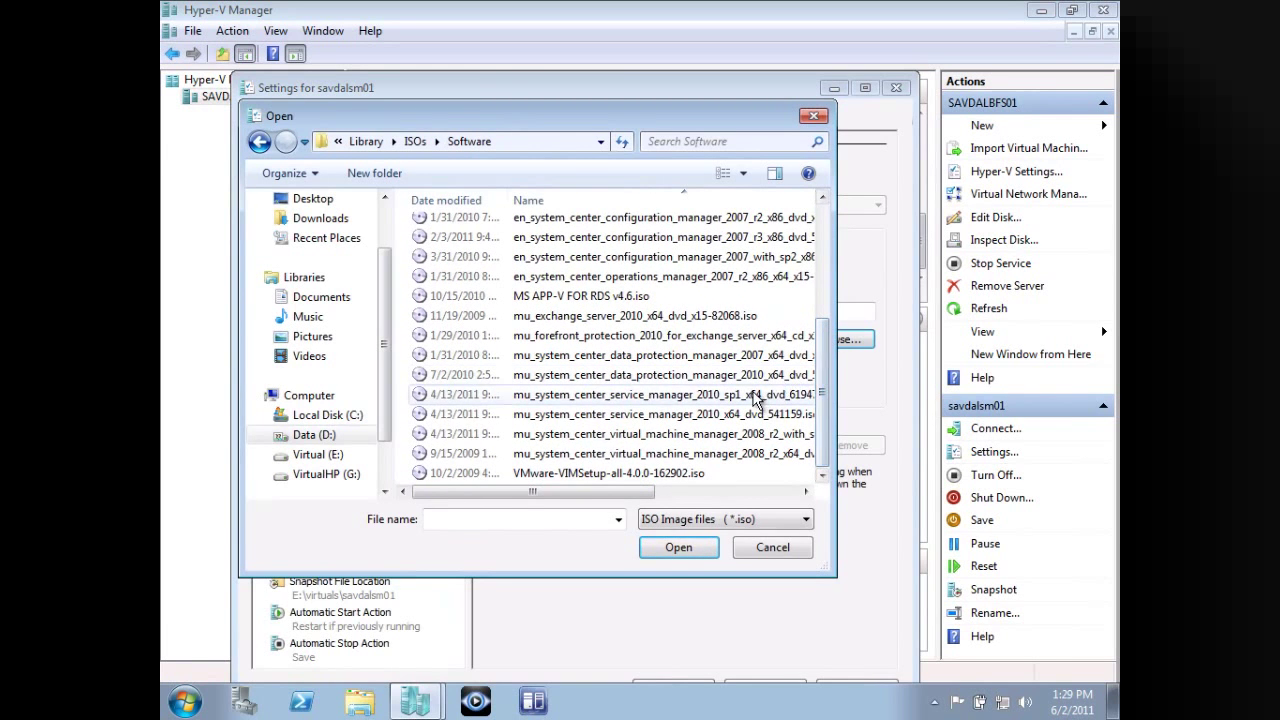
pyautogui.click(755, 395)
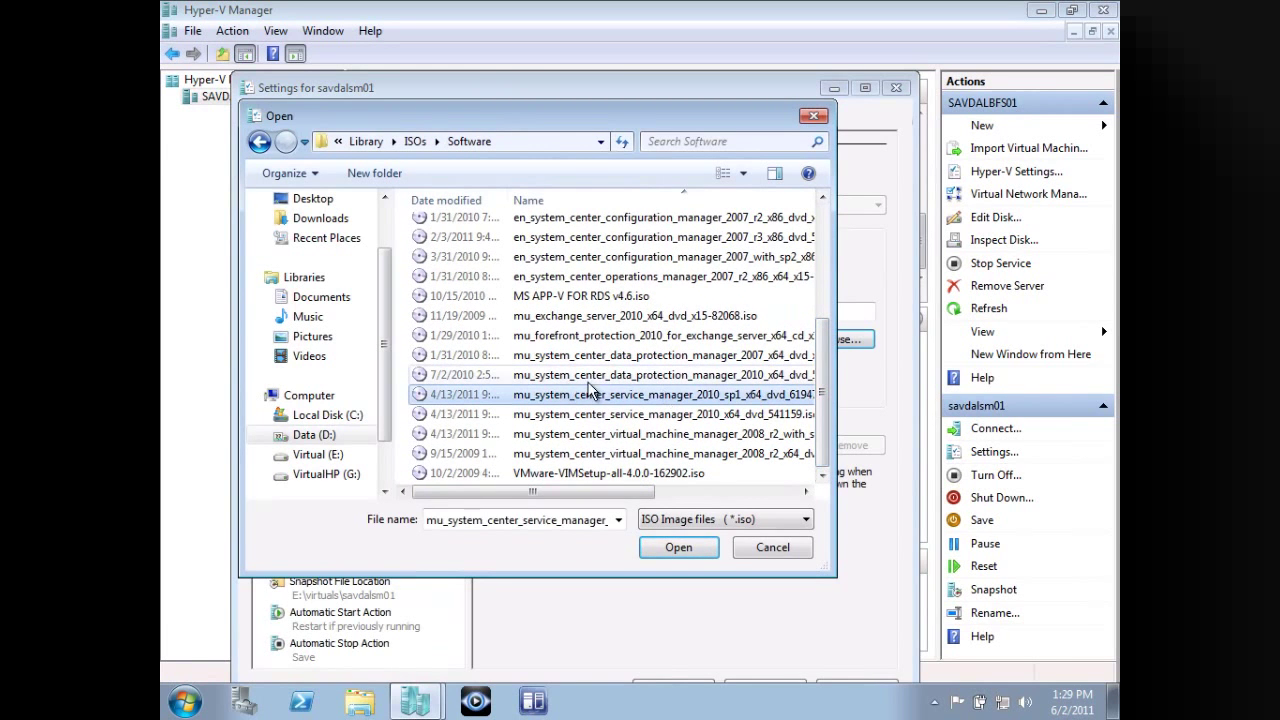
pyautogui.click(678, 548)
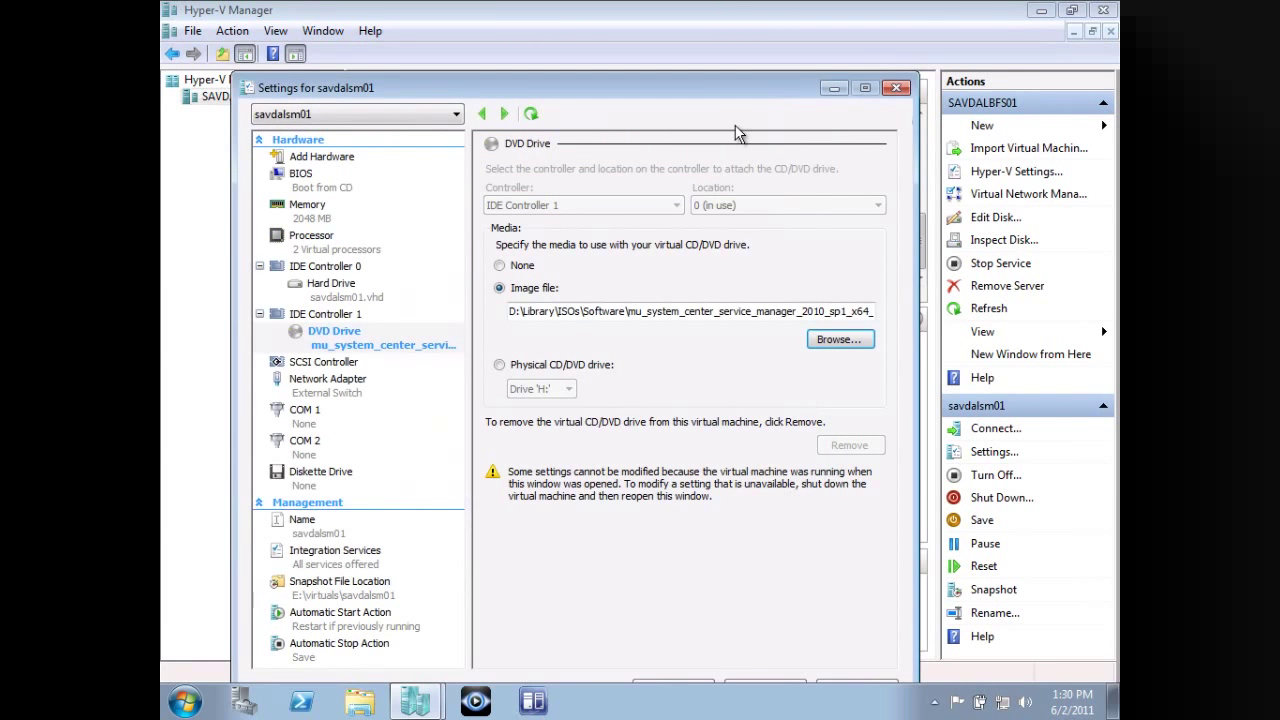
pyautogui.moveTo(720, 92); pyautogui.dragTo(730, 44)
pyautogui.click(688, 640)
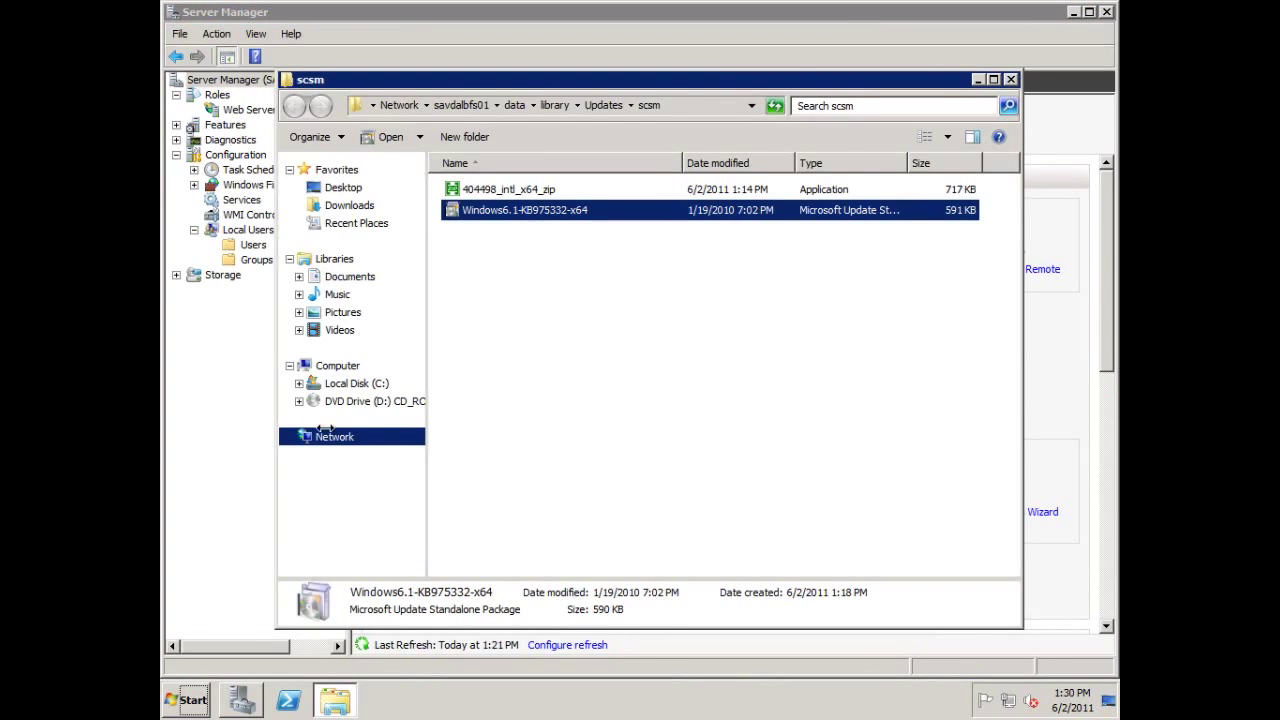
# Run Setup from the amd64 folder on DVD Drive (D:).
pyautogui.click(366, 403)
pyautogui.doubleClick(490, 192)
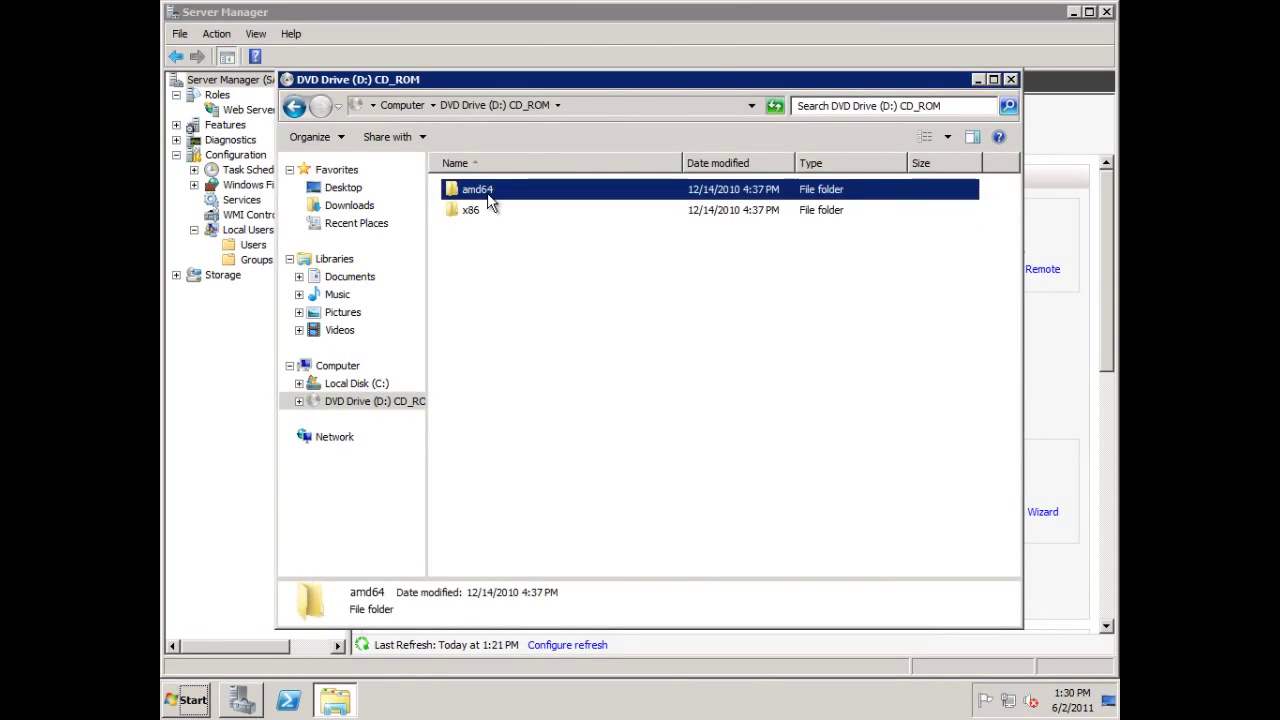
pyautogui.doubleClick(477, 256)
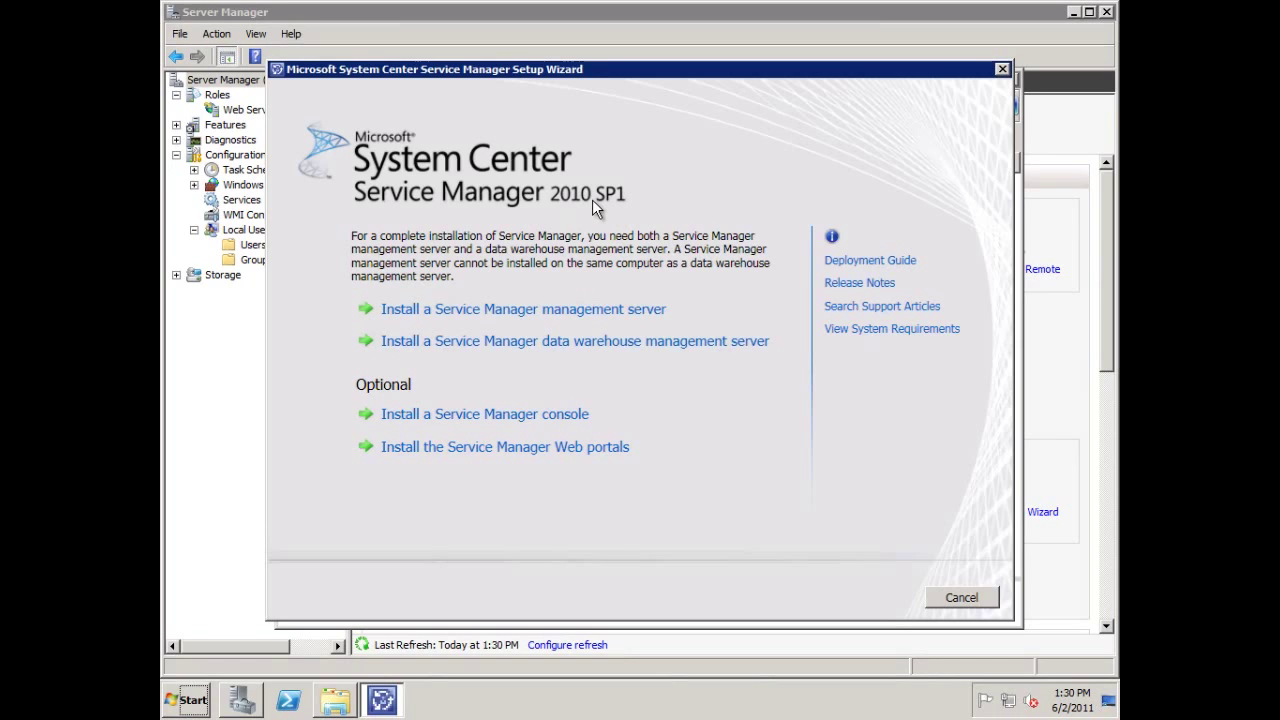
# Start the management server install, accept the license, and keep the default registration and location.
pyautogui.click(604, 311)
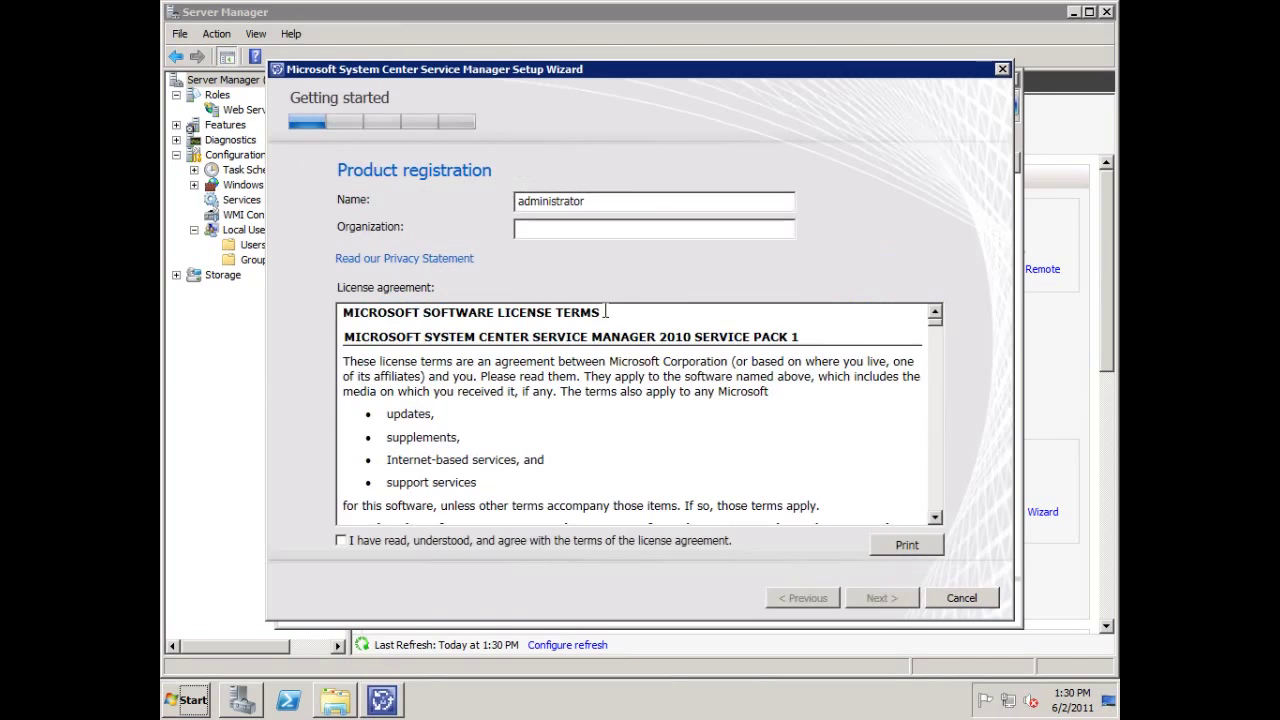
pyautogui.click(452, 542)
pyautogui.click(904, 602)
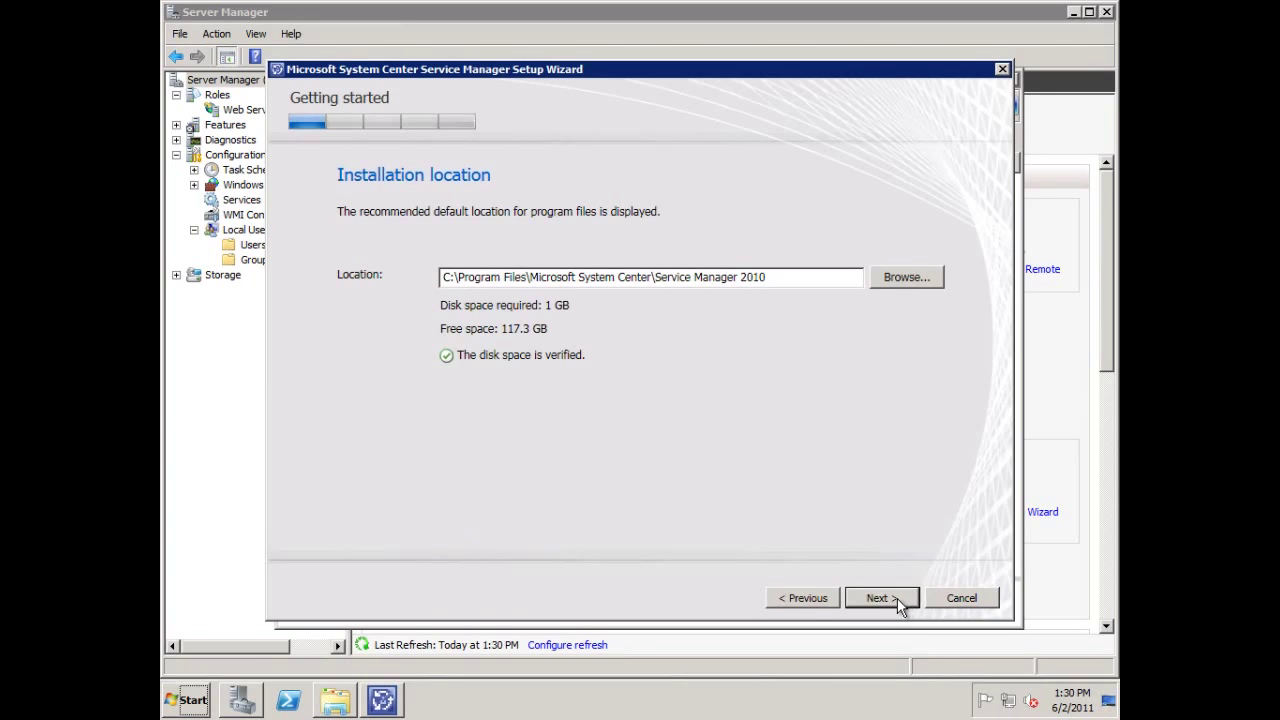
pyautogui.click(892, 599)
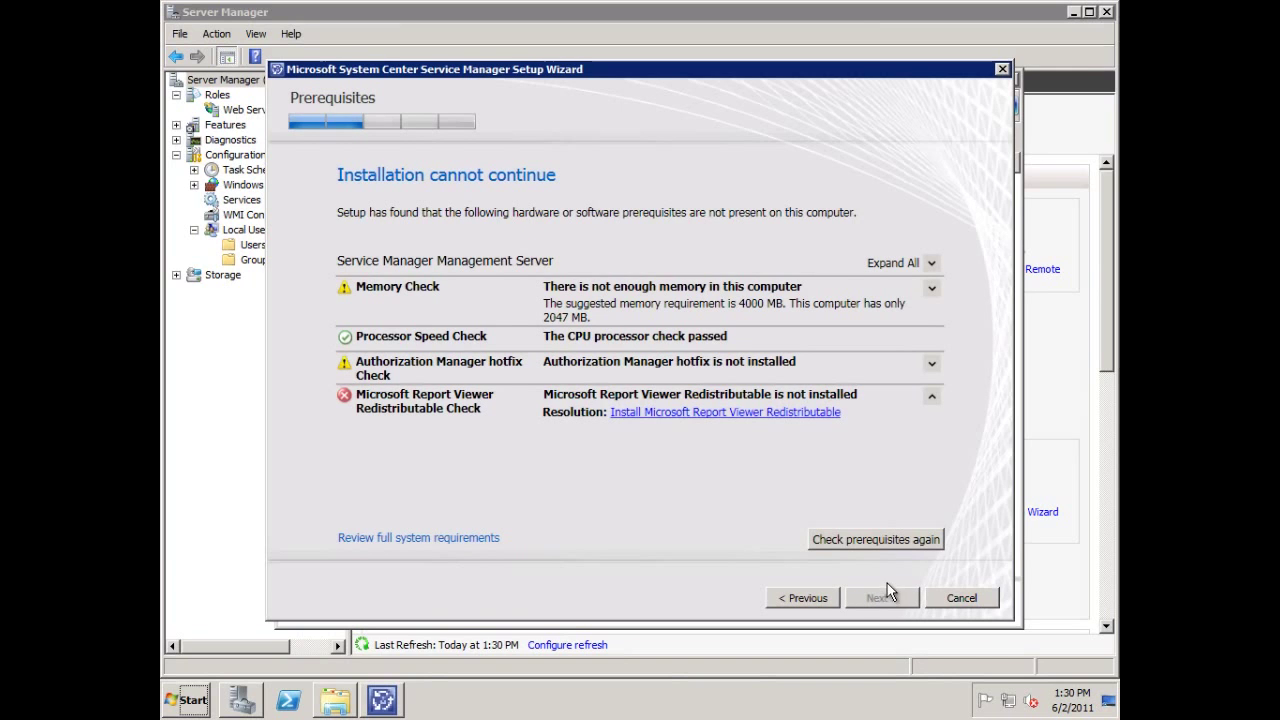
# Install the Report Viewer Redistributable, accepting its license terms, then recheck the prerequisites.
pyautogui.click(731, 417)
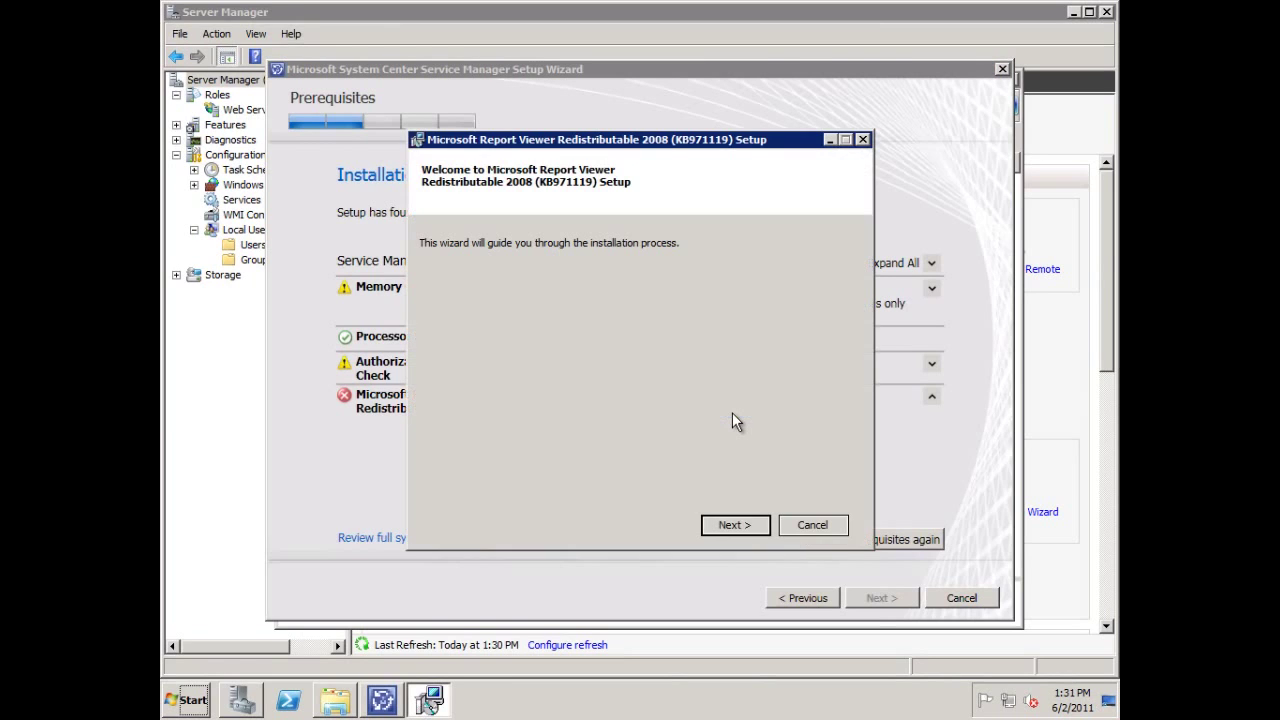
pyautogui.click(729, 525)
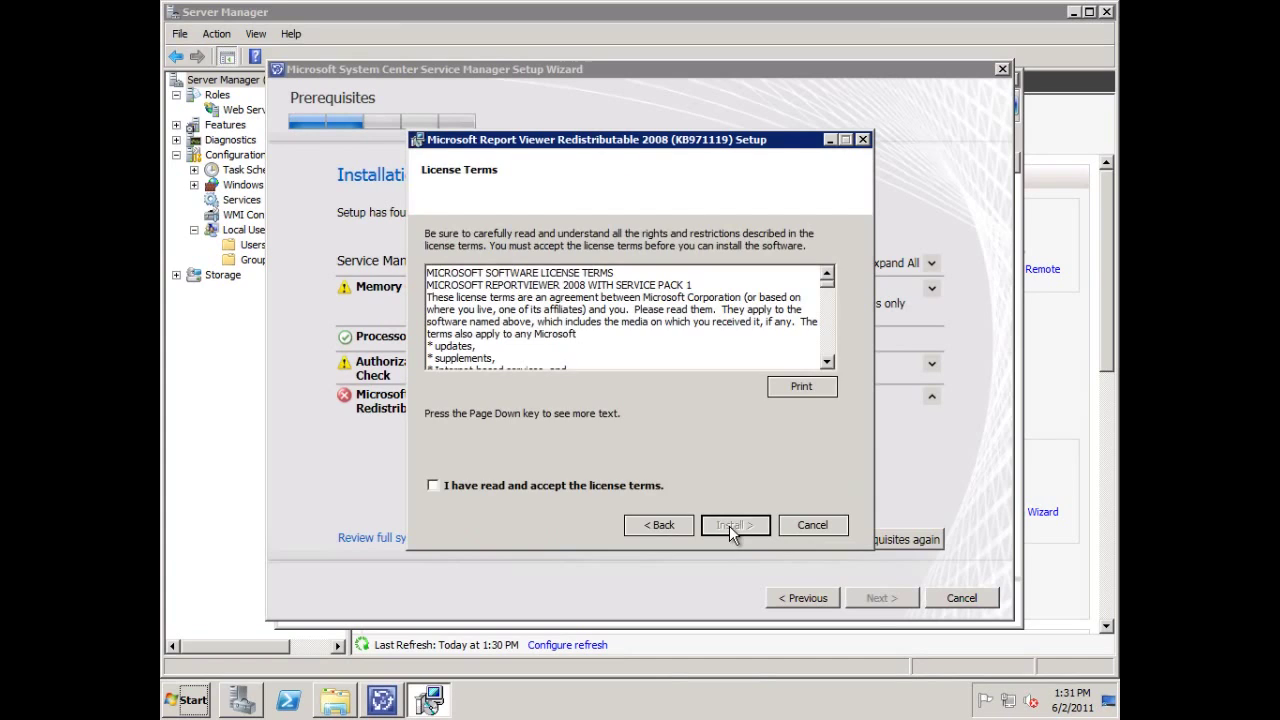
pyautogui.click(563, 490)
pyautogui.click(752, 525)
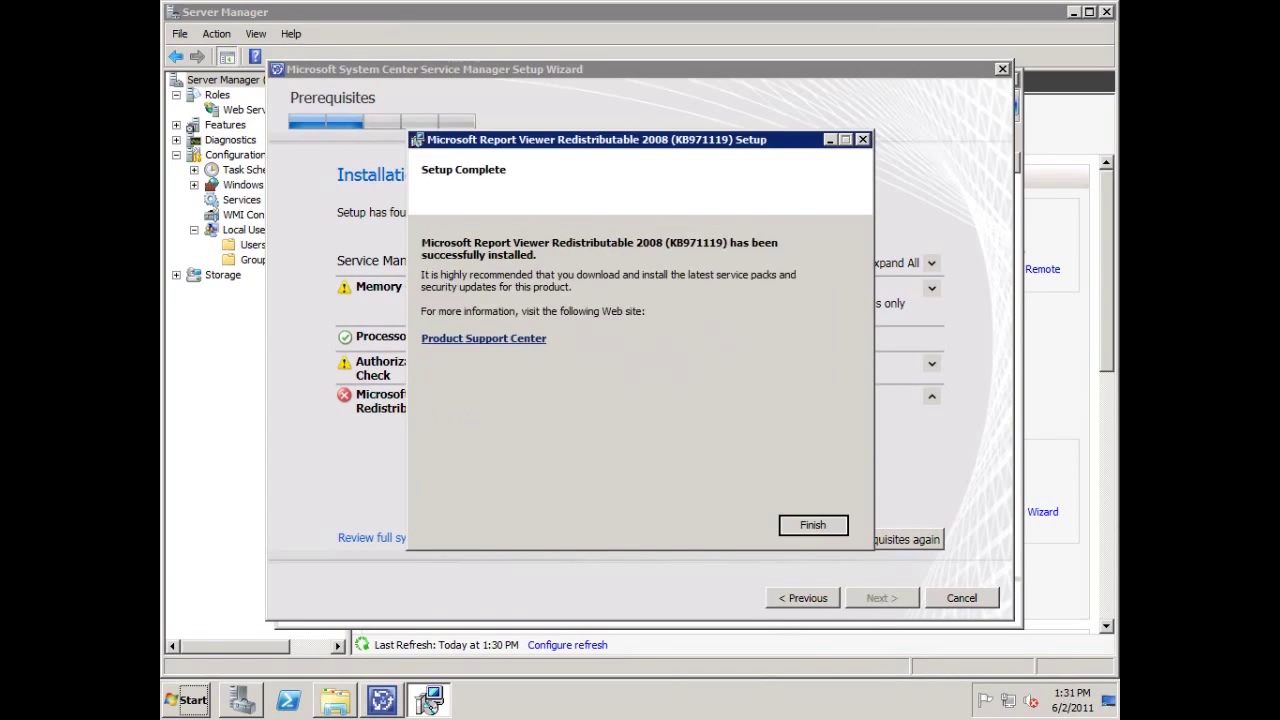
pyautogui.click(812, 527)
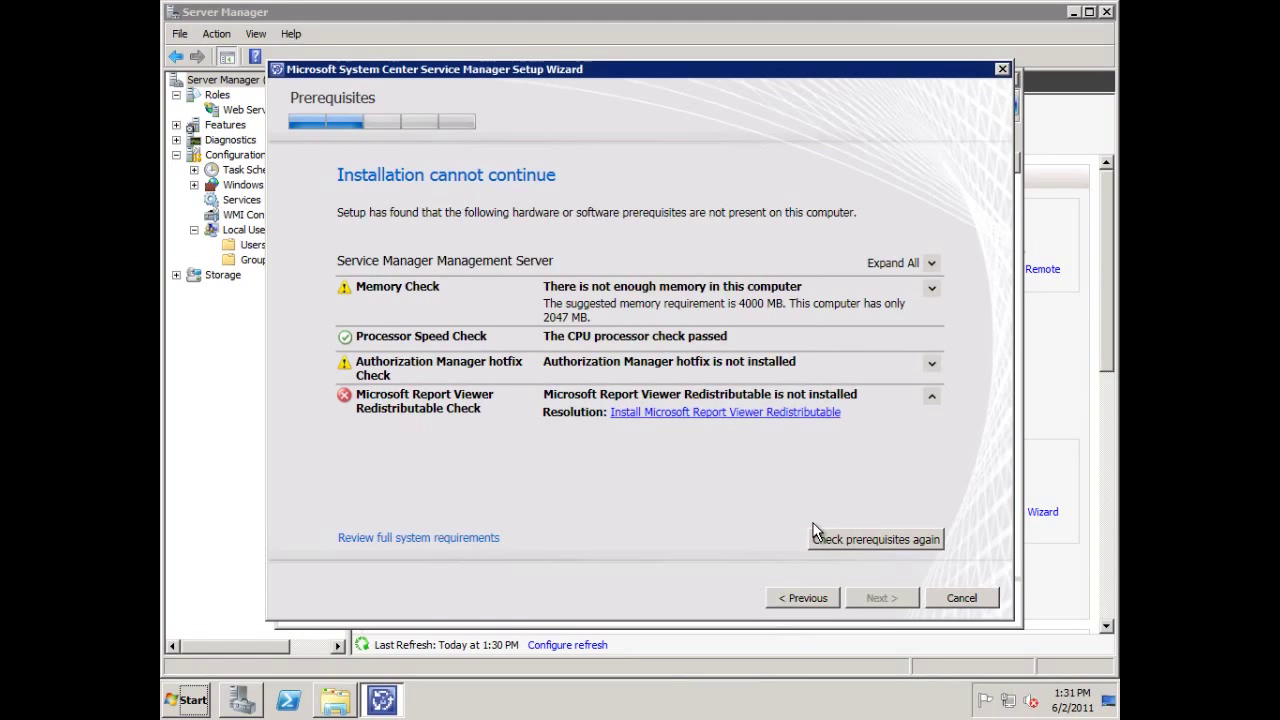
pyautogui.click(836, 538)
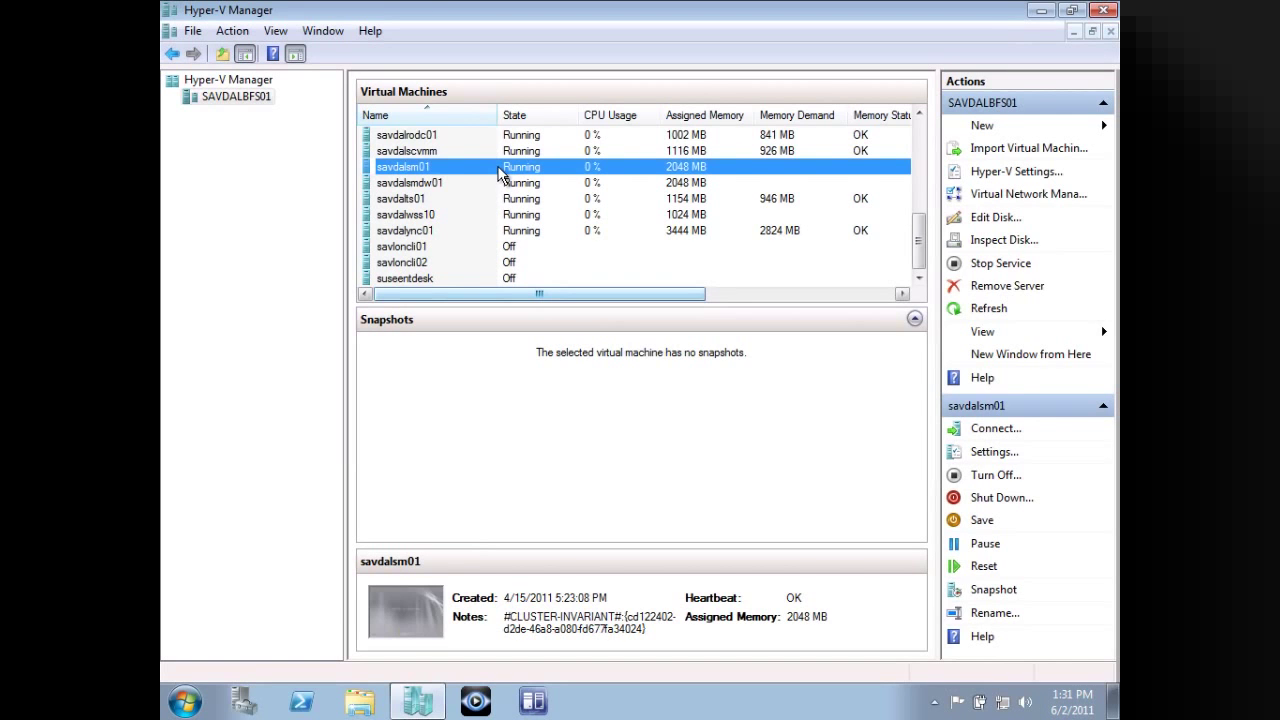
# Check savdalsm01, savdalts01 and savdalync01 in Hyper-V Manager, then advance Setup to the database page.
pyautogui.rightClick(497, 170)
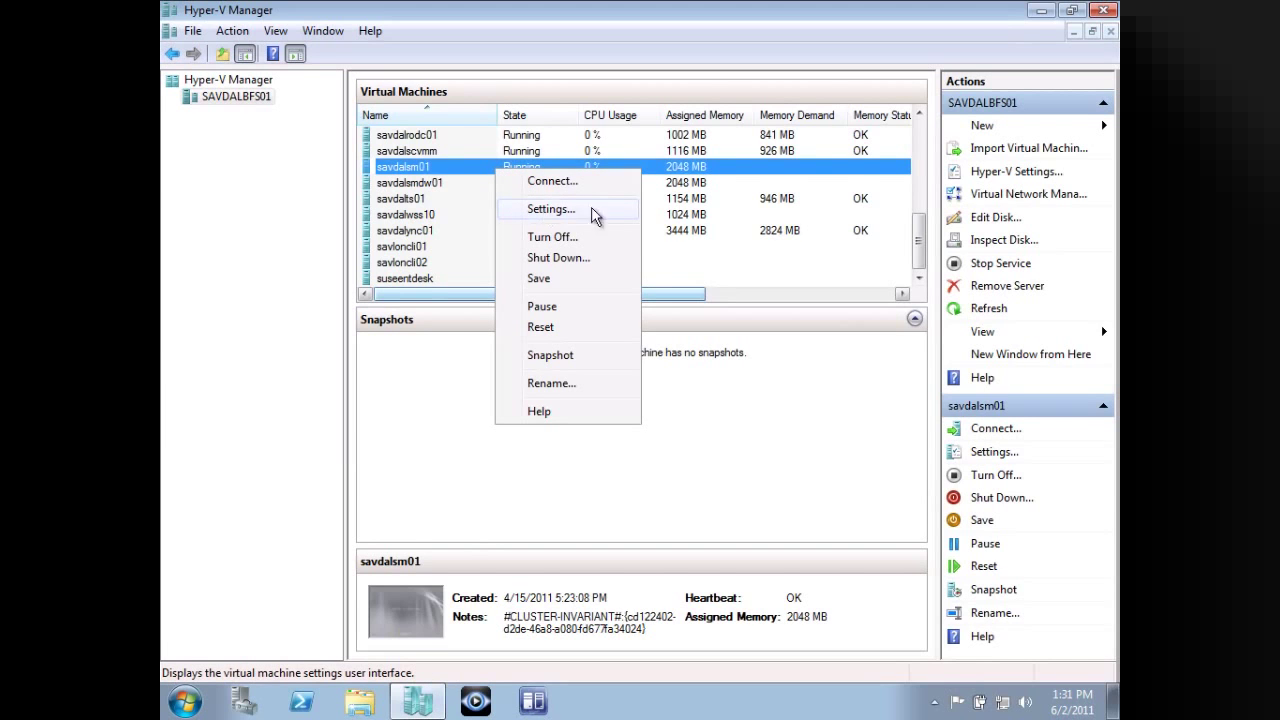
pyautogui.click(722, 199)
pyautogui.click(716, 230)
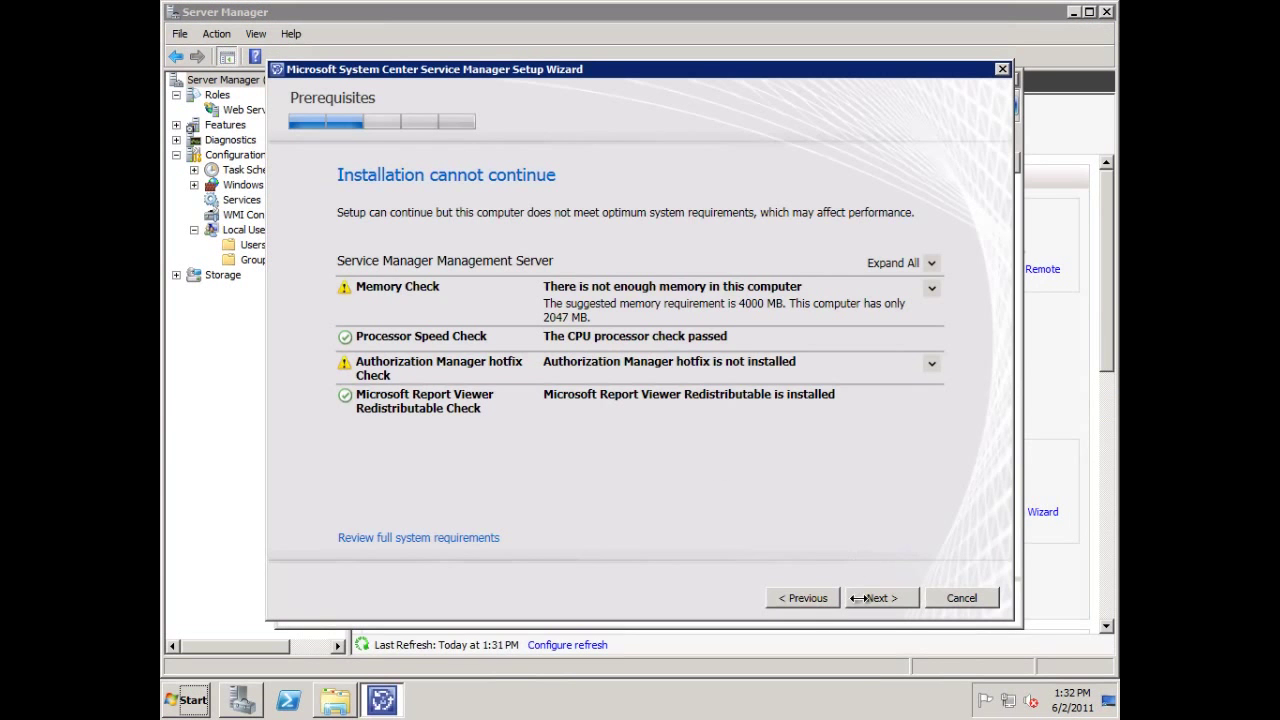
pyautogui.click(878, 600)
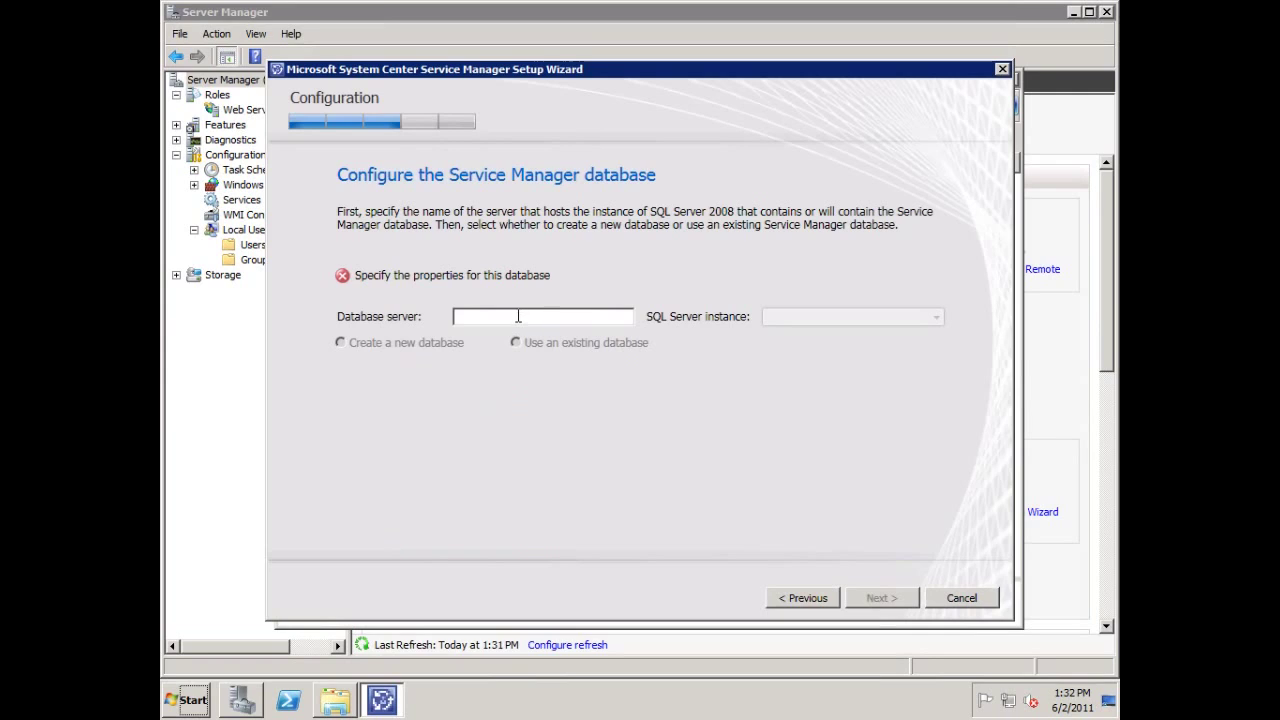
# Enter savdalom01 as the database server so its SQL Server instances are listed.
pyautogui.write('savdalom0')
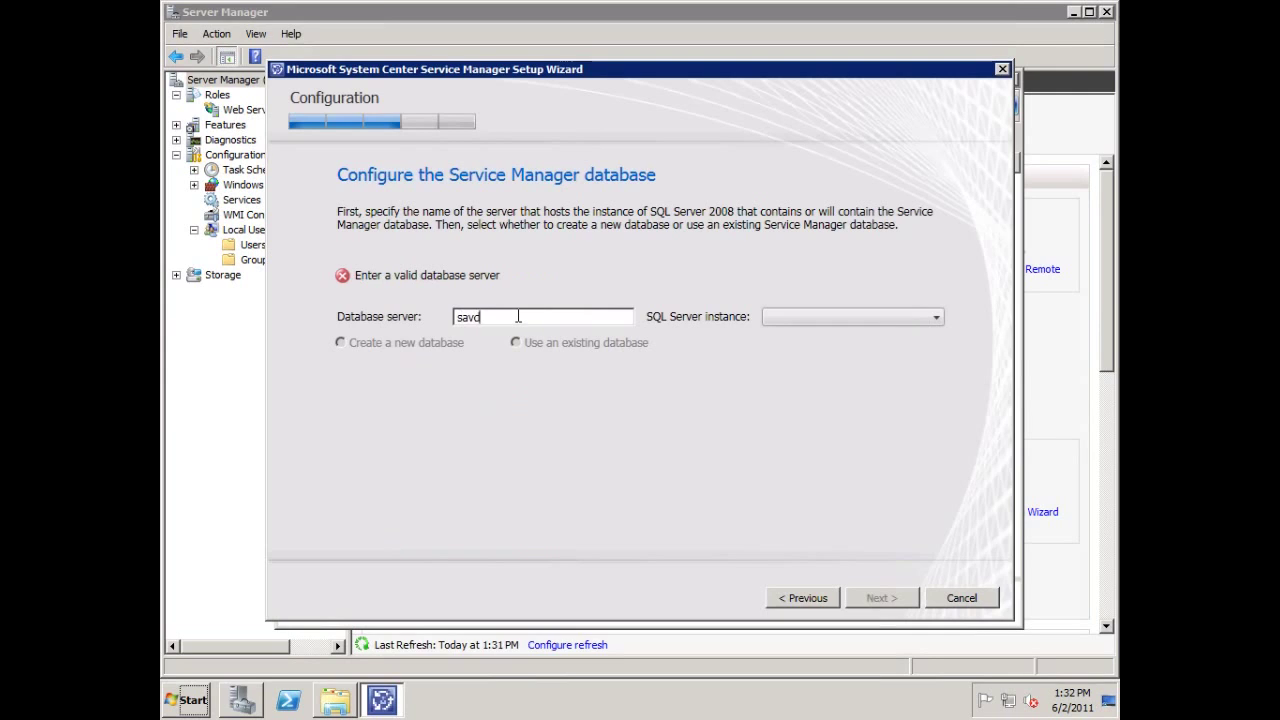
pyautogui.write('1')
pyautogui.click(889, 316)
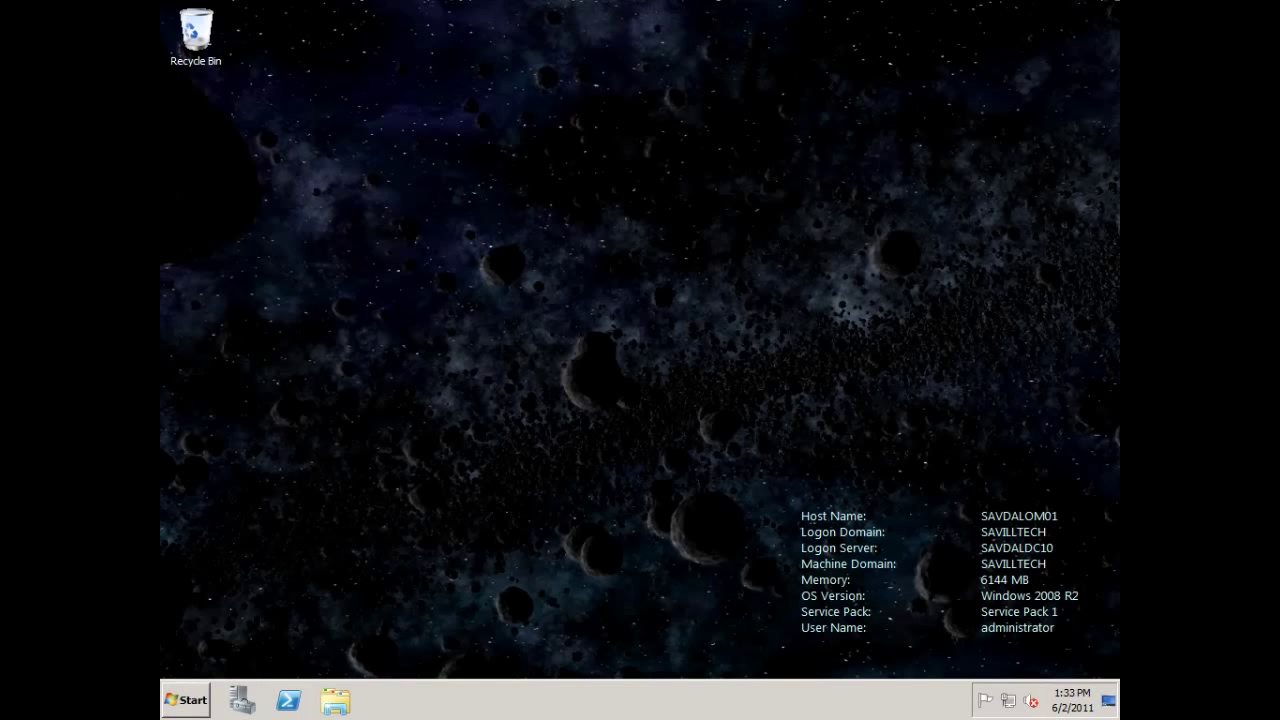
# Launch SQL Server Installation Center (64-bit) from Microsoft SQL Server 2008 Configuration Tools and show Installation.
pyautogui.click(178, 701)
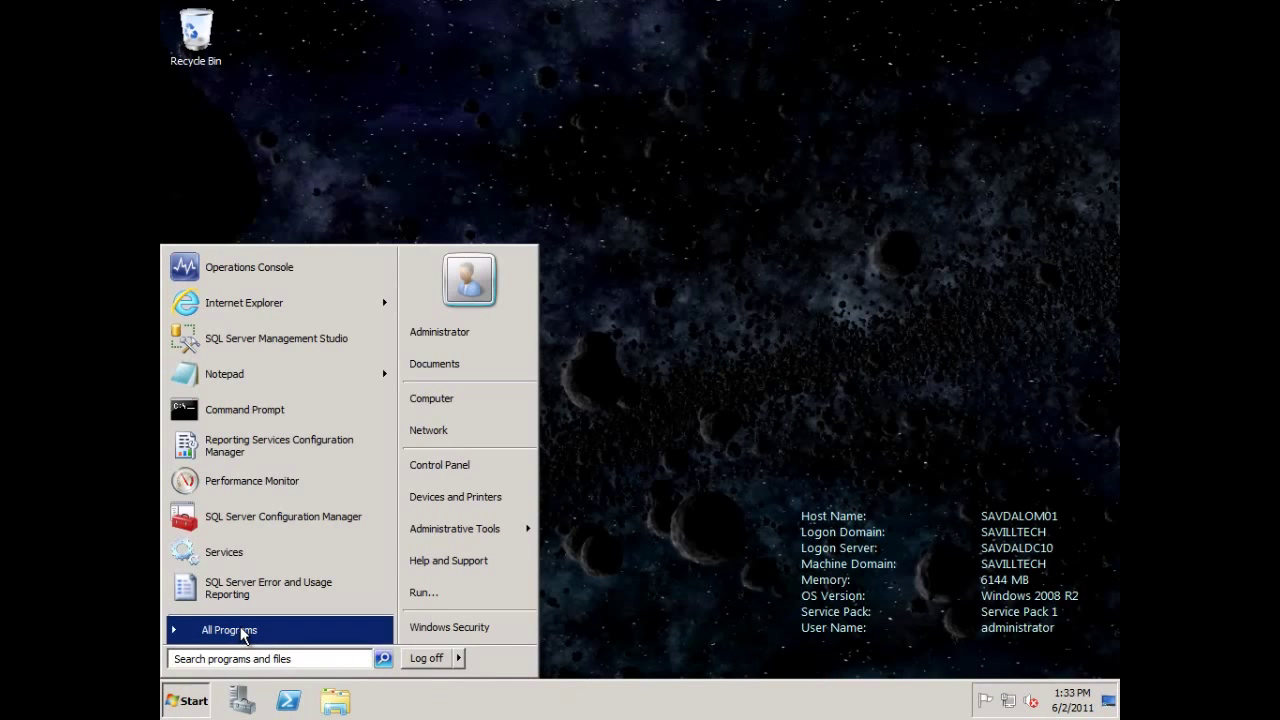
pyautogui.click(241, 634)
pyautogui.click(278, 392)
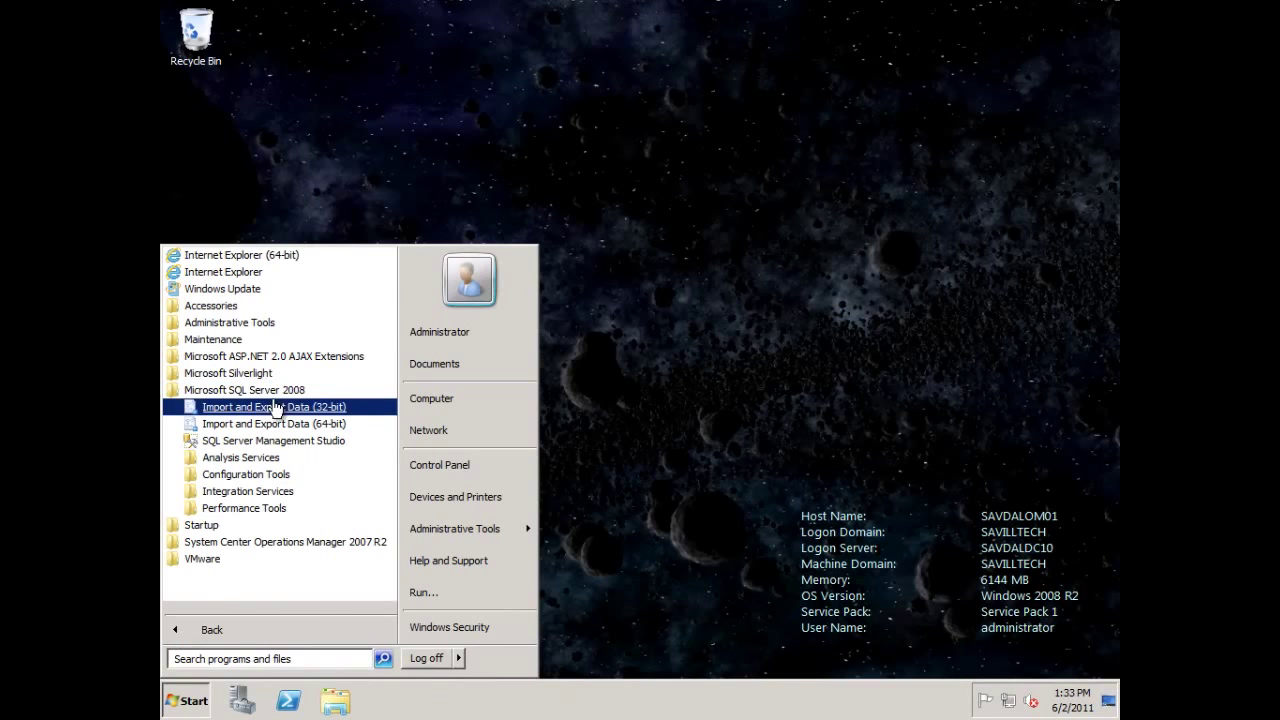
pyautogui.click(242, 478)
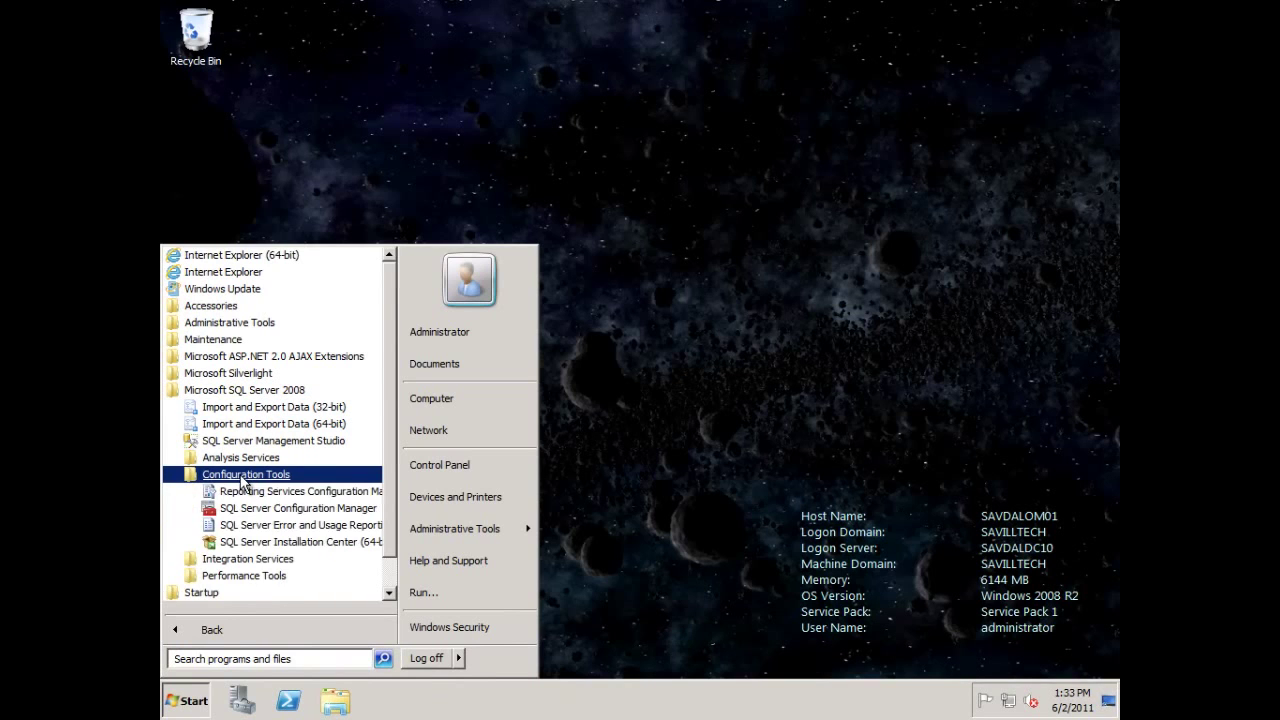
pyautogui.click(297, 543)
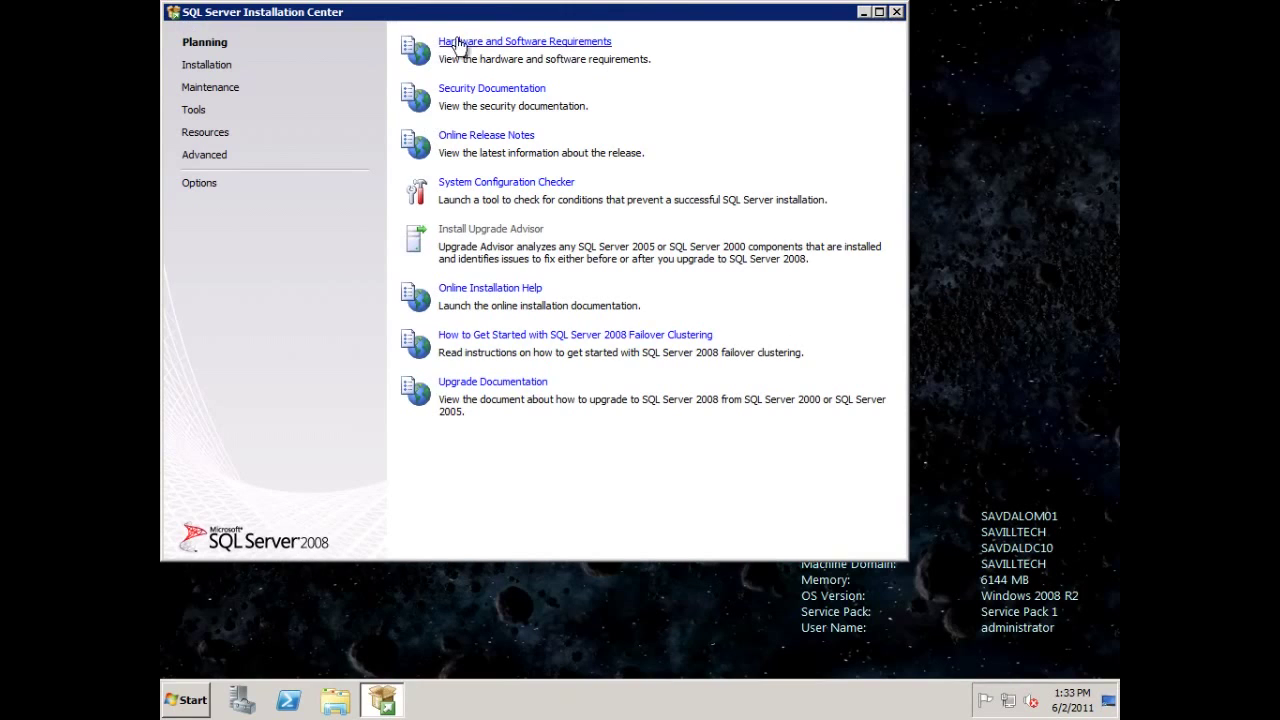
pyautogui.click(210, 66)
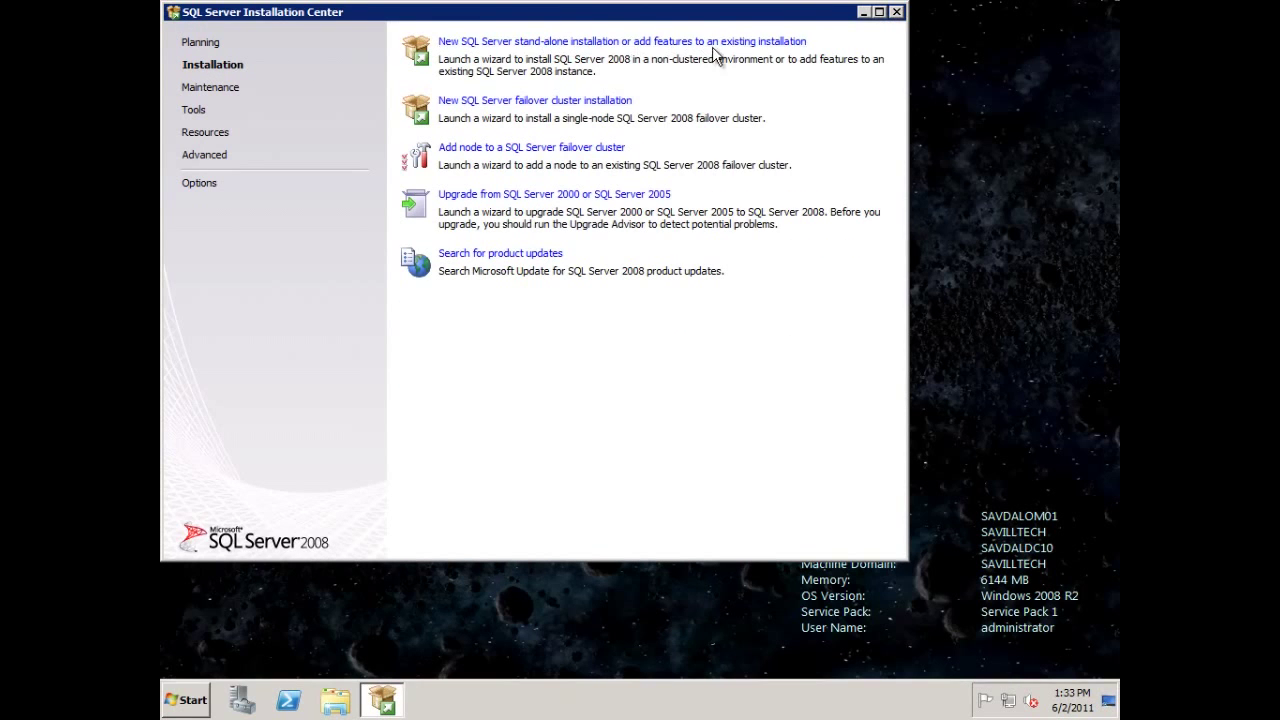
# Start a new stand-alone installation or add features, using DVD Drive (D:) as the media.
pyautogui.click(750, 52)
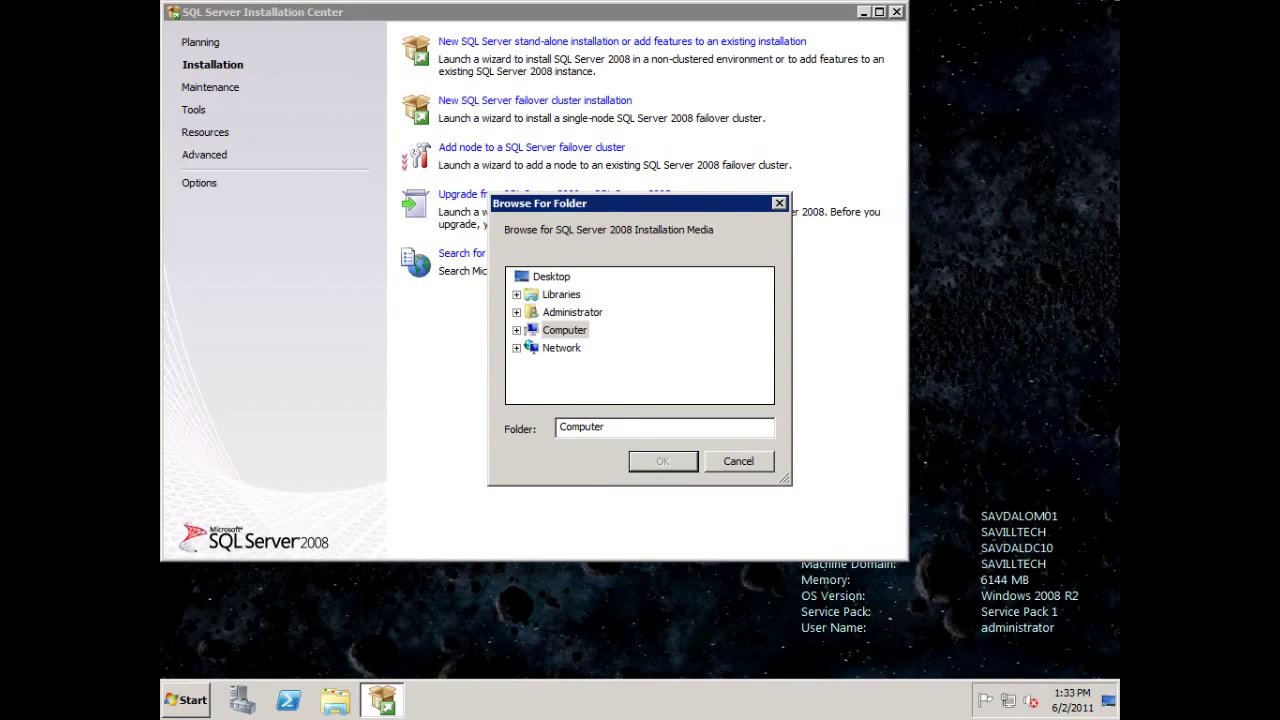
pyautogui.click(516, 330)
pyautogui.click(600, 383)
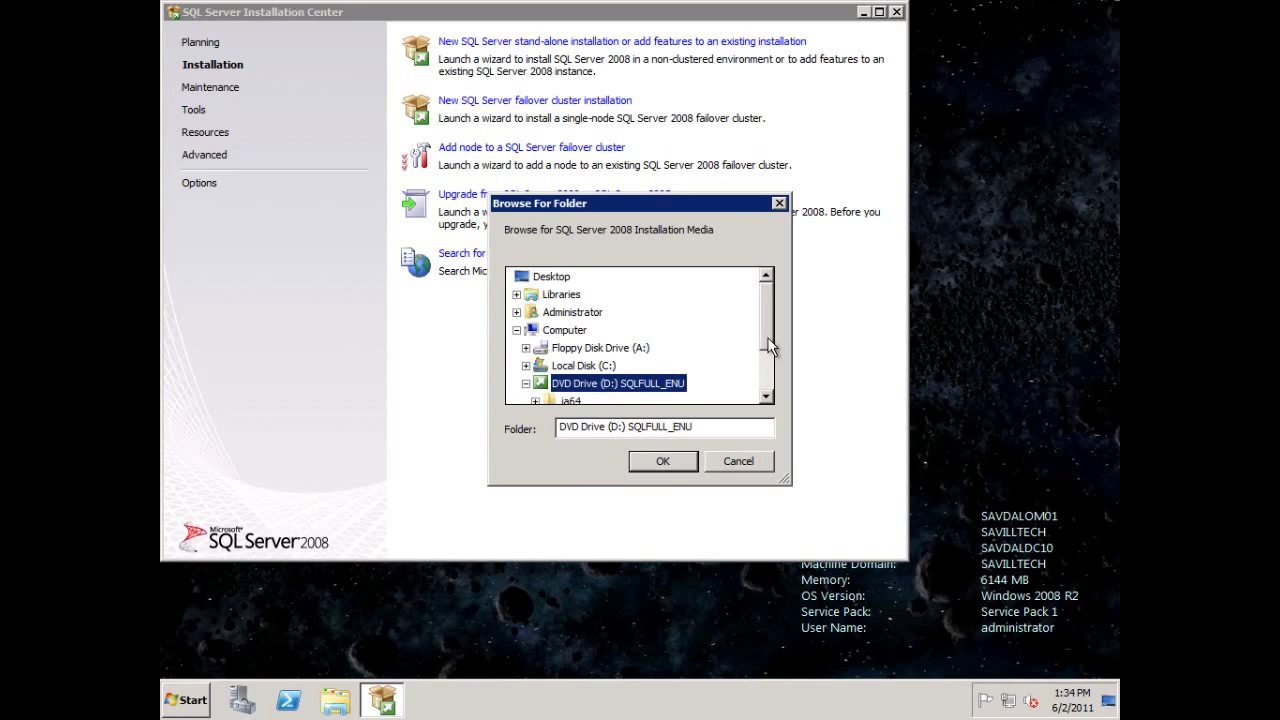
pyautogui.moveTo(761, 339); pyautogui.dragTo(766, 373)
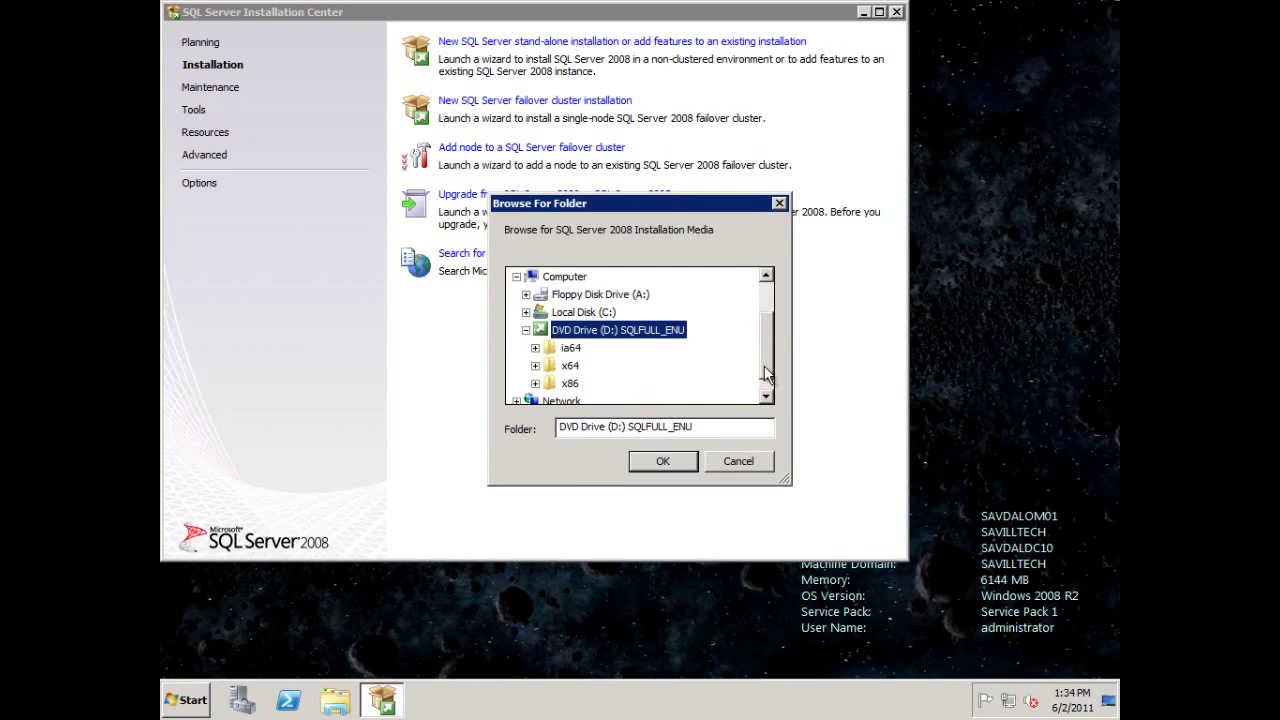
pyautogui.click(672, 464)
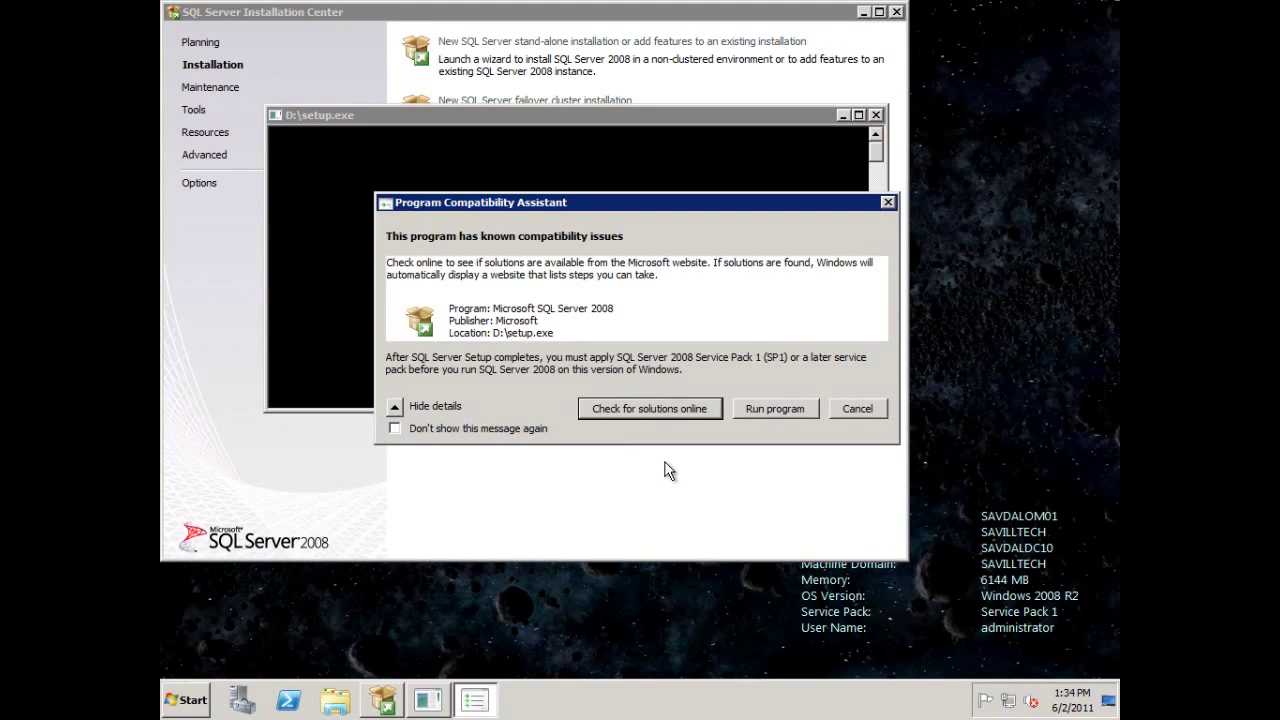
# Pass the setup support rules and choose to add features to the existing MSSQLSERVER instance.
pyautogui.click(769, 407)
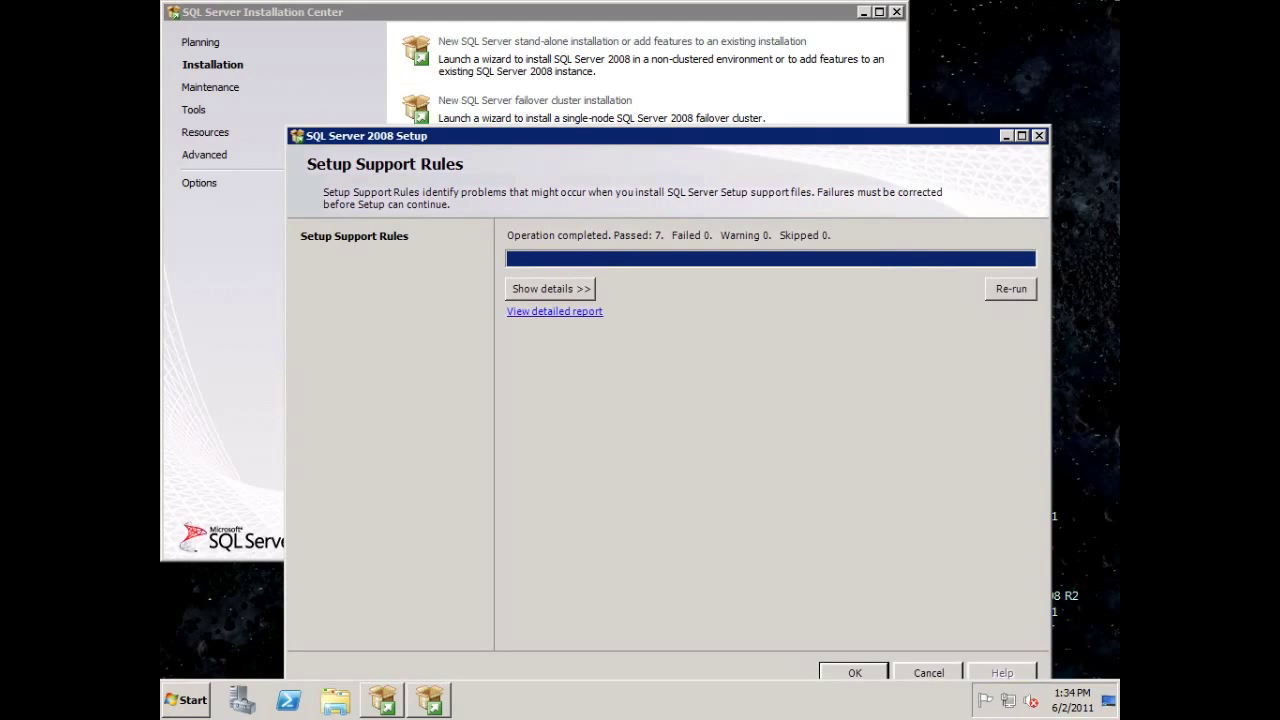
pyautogui.click(855, 672)
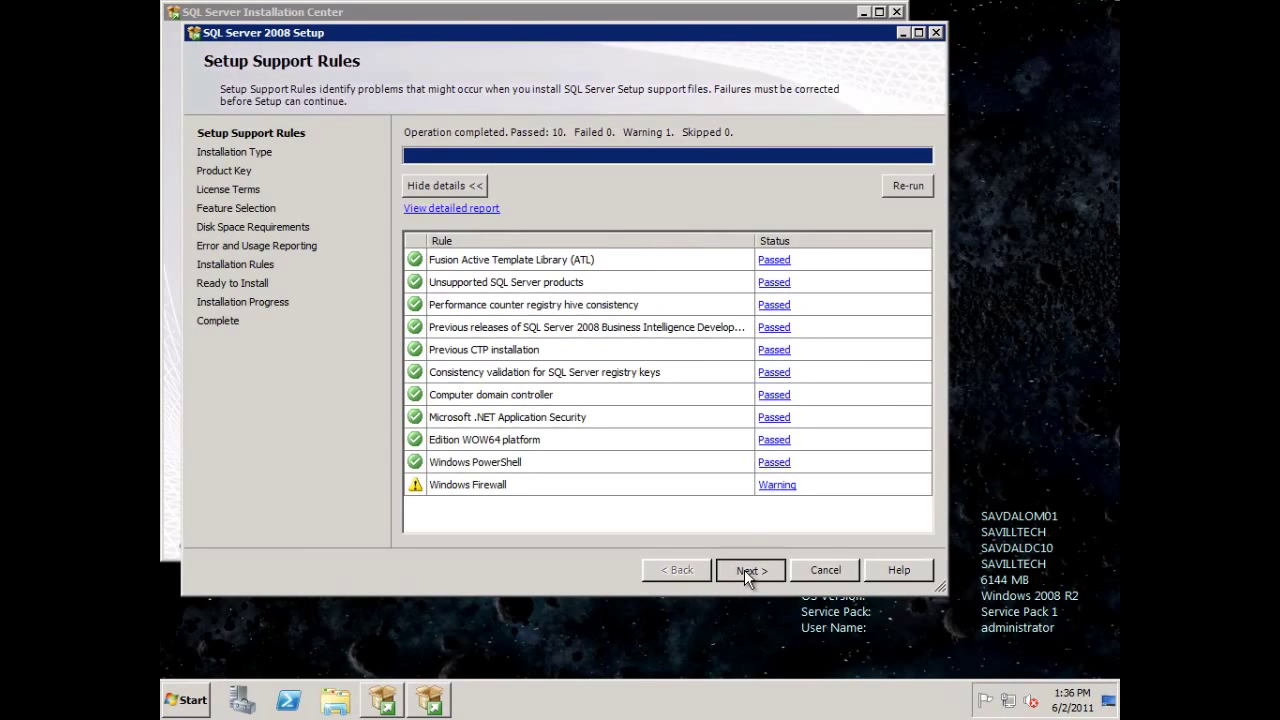
pyautogui.click(744, 569)
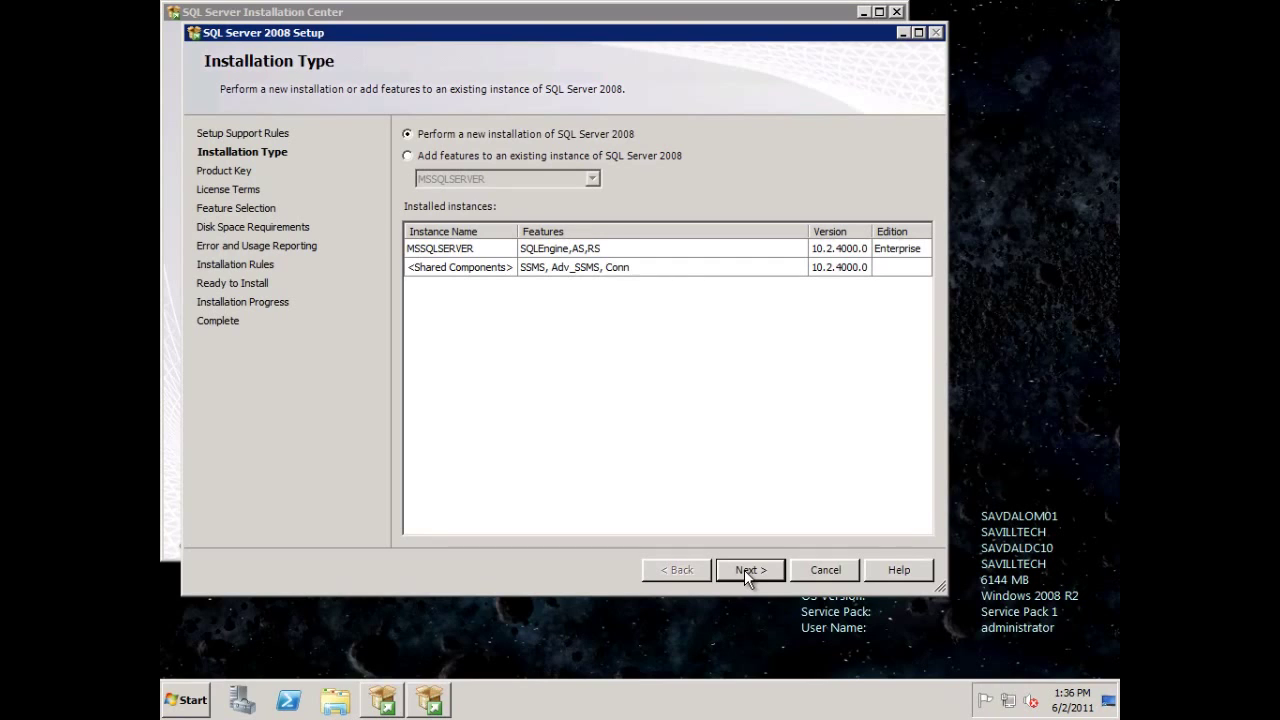
pyautogui.click(486, 157)
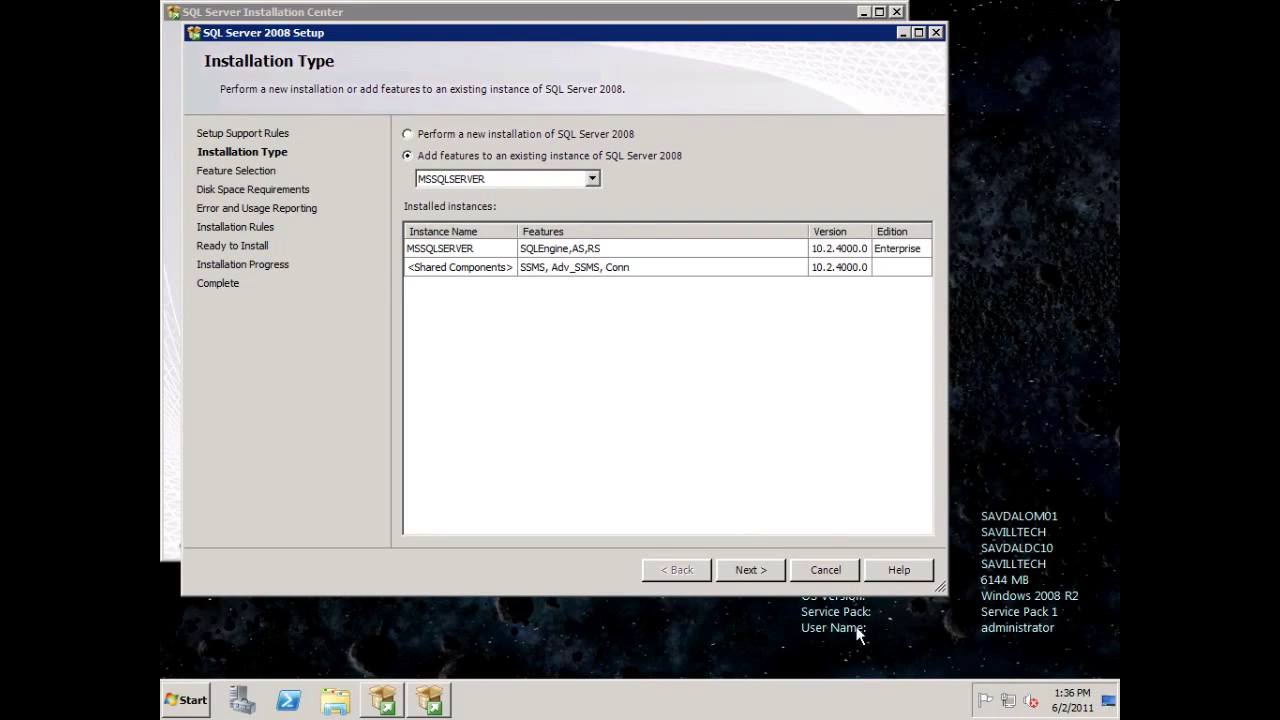
pyautogui.click(755, 571)
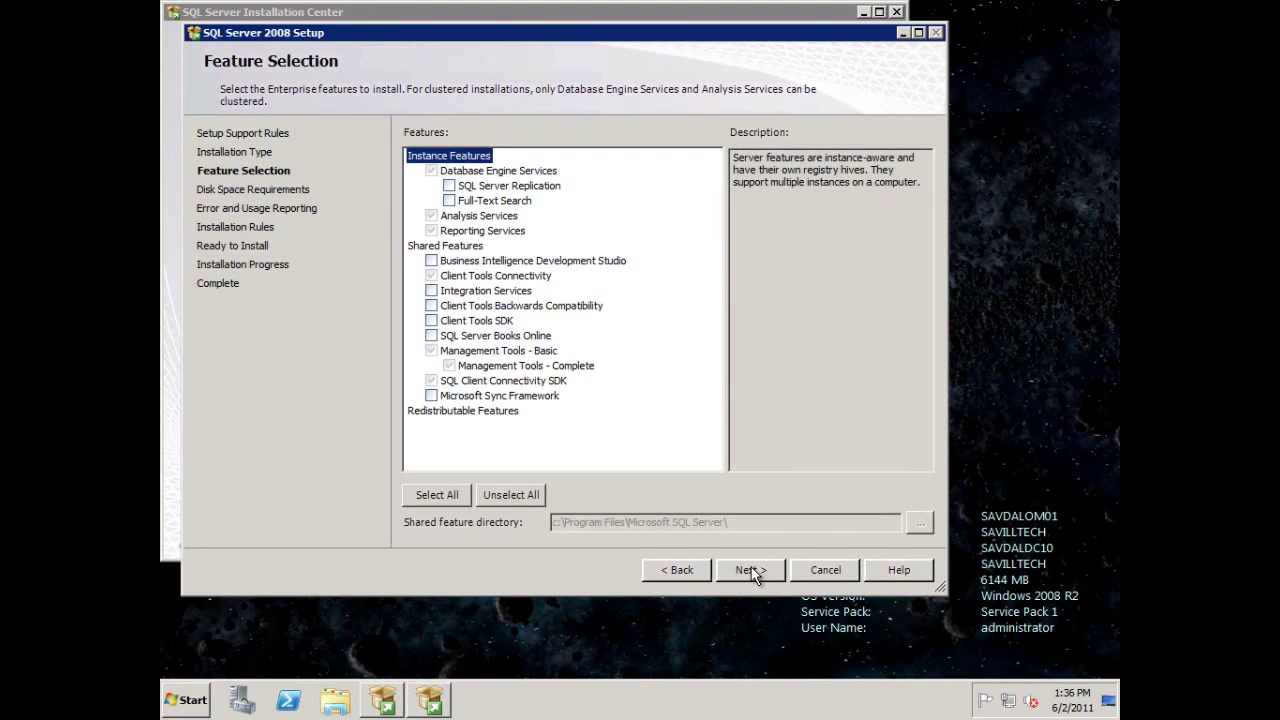
# Check Full-Text Search, then accept the default disk, service account and reporting settings.
pyautogui.click(450, 201)
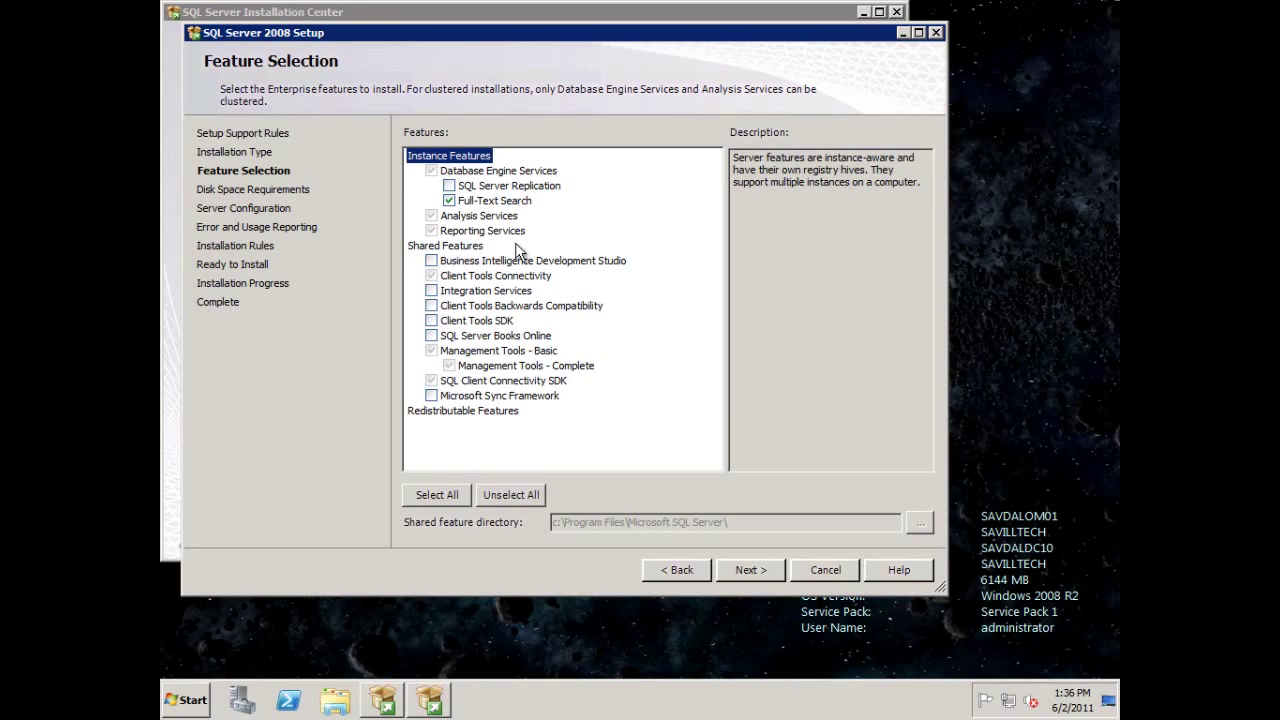
pyautogui.click(746, 572)
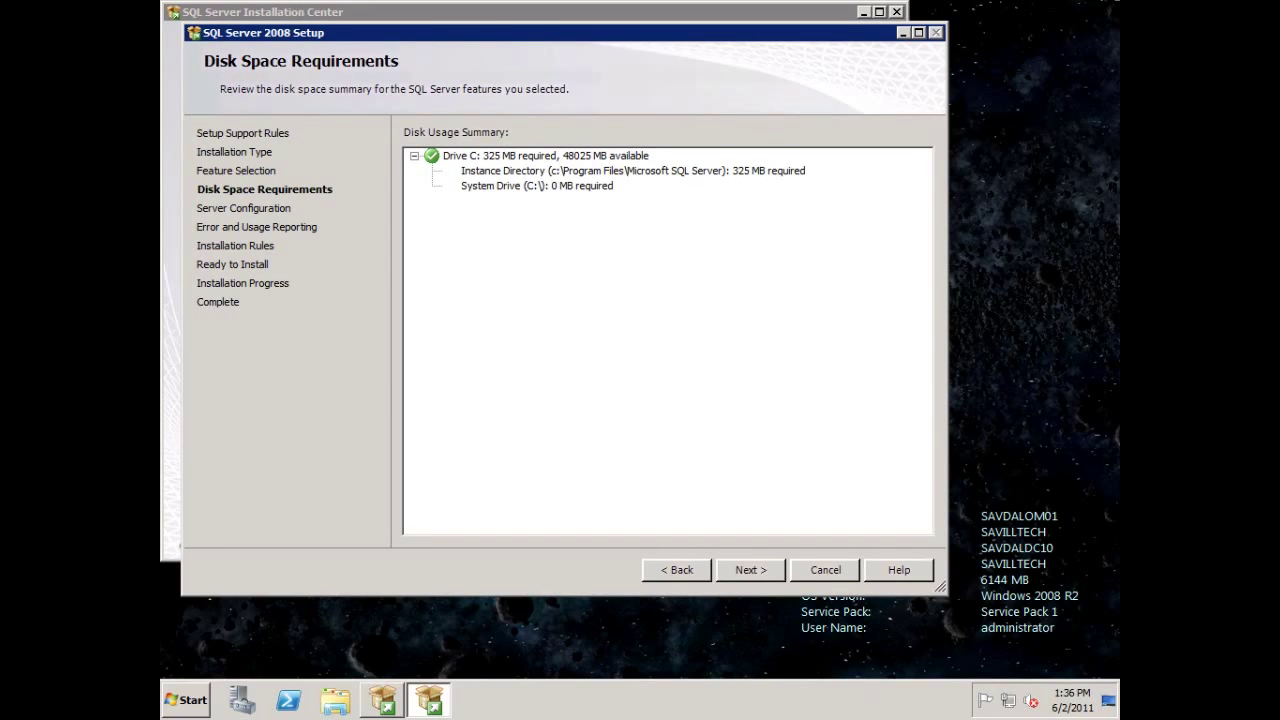
pyautogui.click(757, 561)
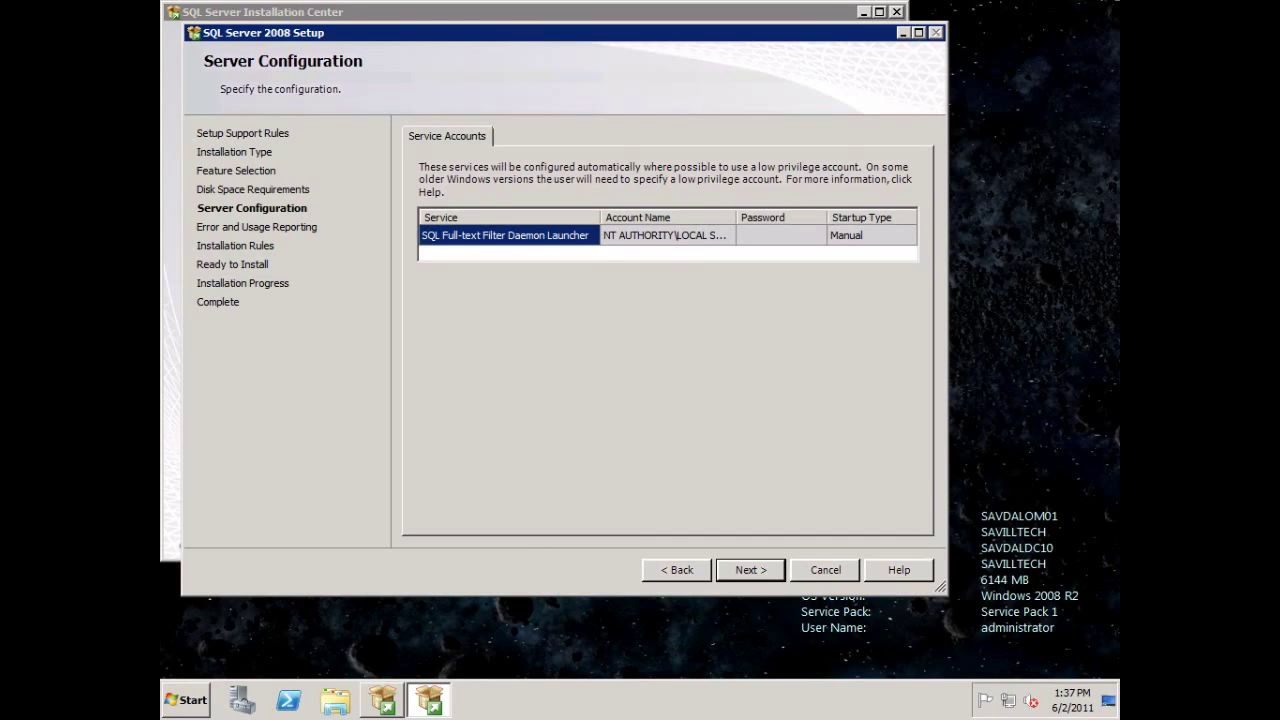
pyautogui.click(752, 570)
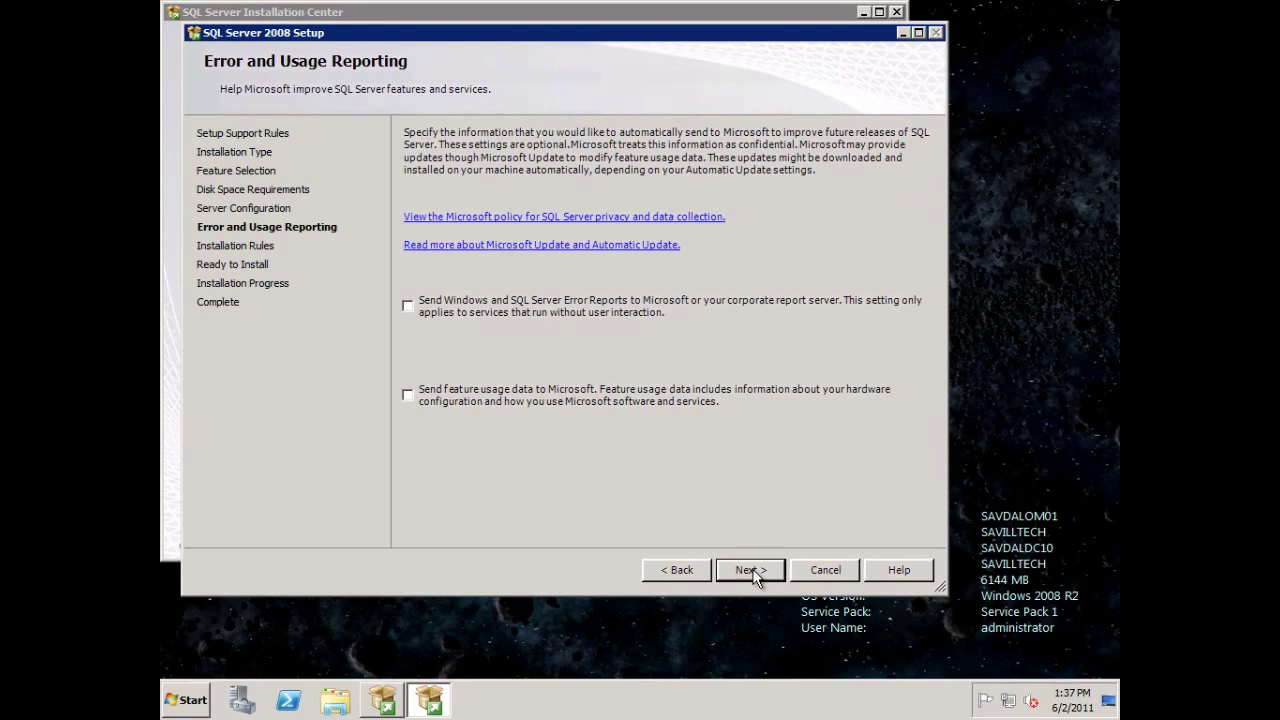
pyautogui.click(752, 570)
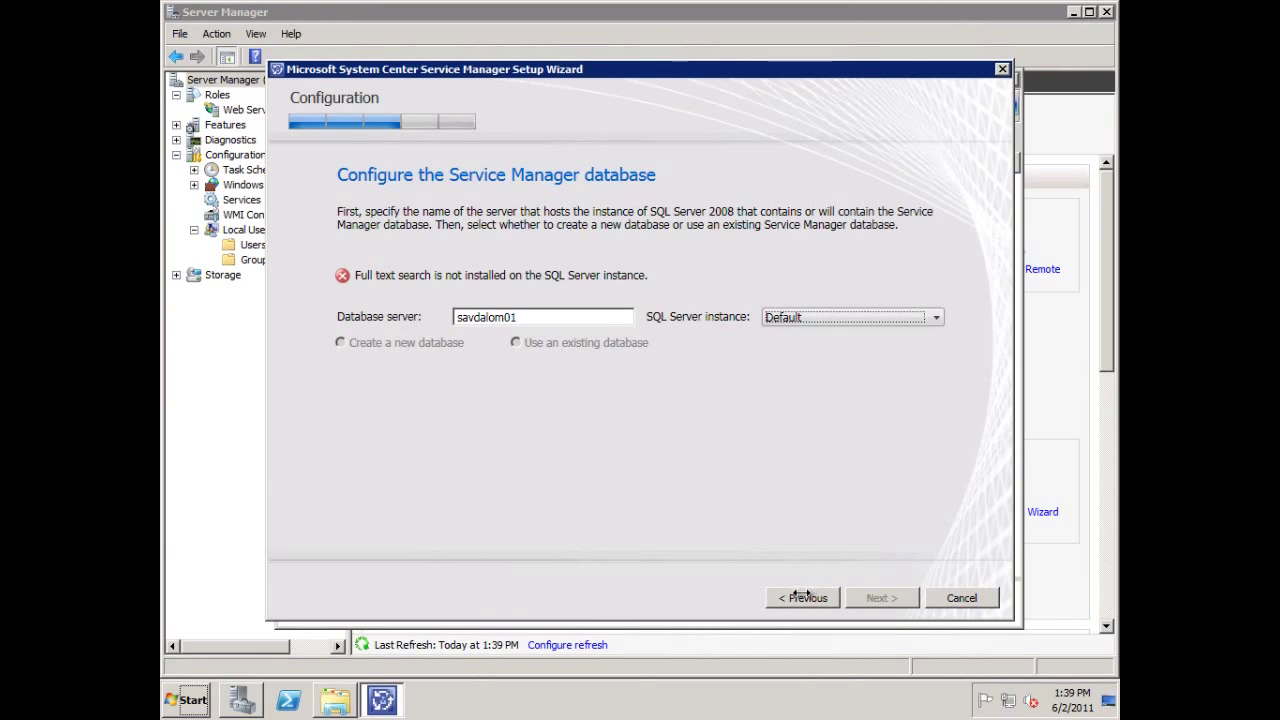
# Select savdalom01's Default SQL Server instance, paging back and forth to refresh the database page.
pyautogui.click(935, 317)
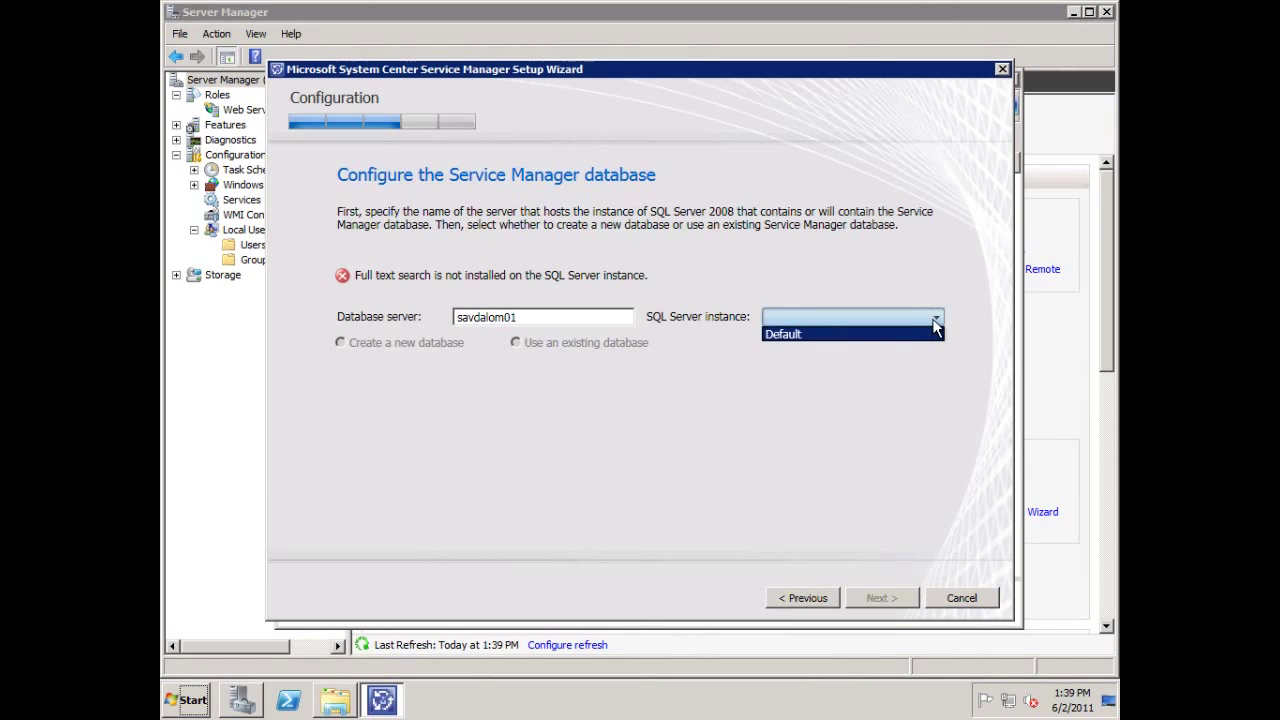
pyautogui.click(904, 336)
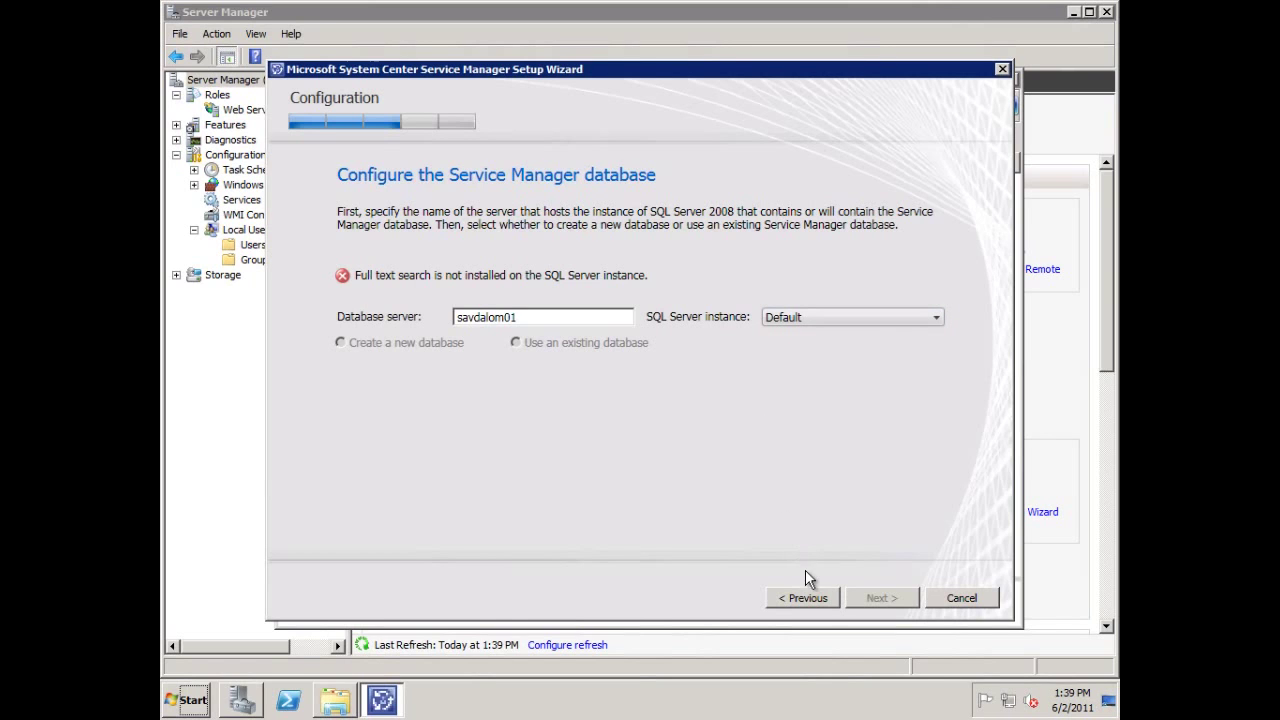
pyautogui.click(805, 598)
pyautogui.click(870, 598)
pyautogui.click(815, 316)
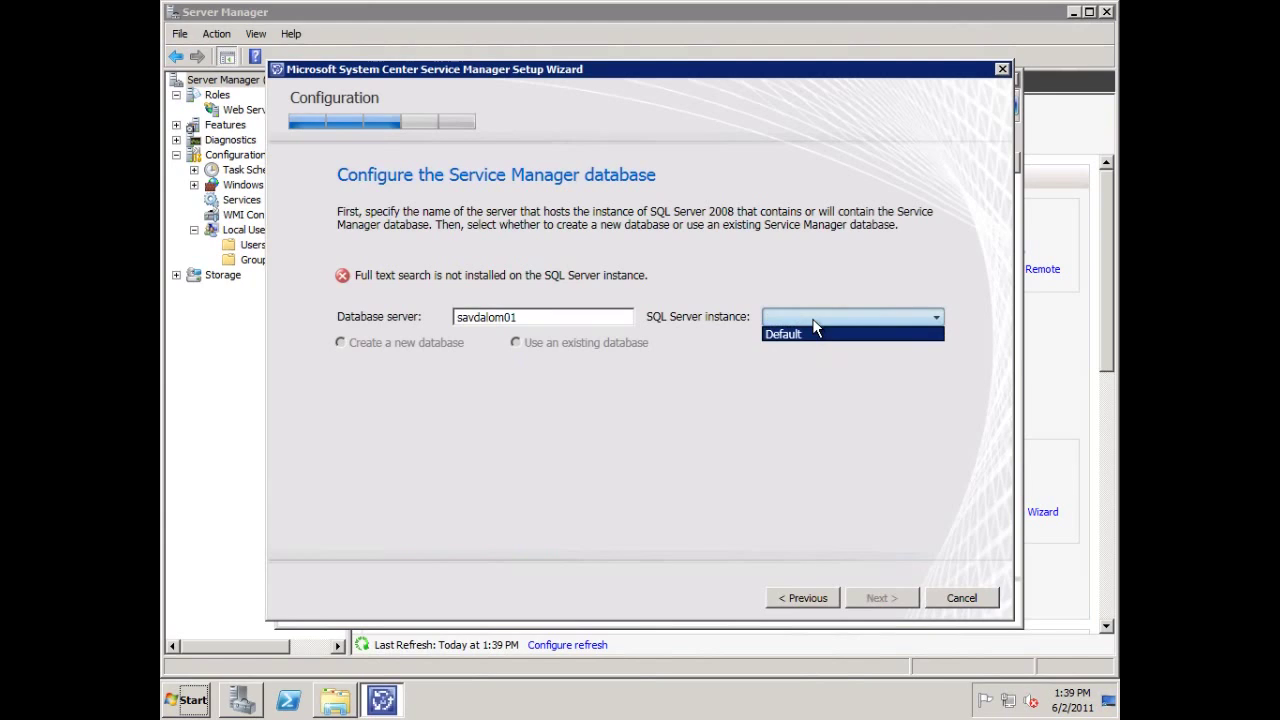
pyautogui.click(812, 345)
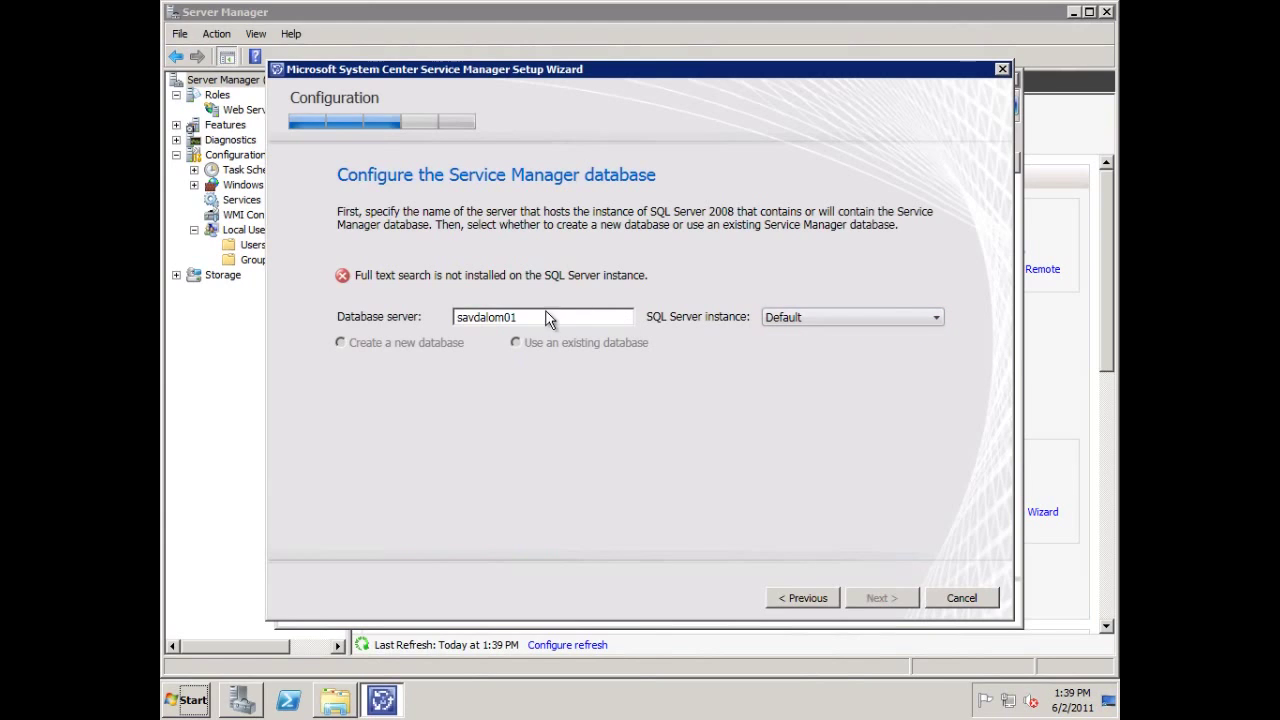
pyautogui.click(804, 598)
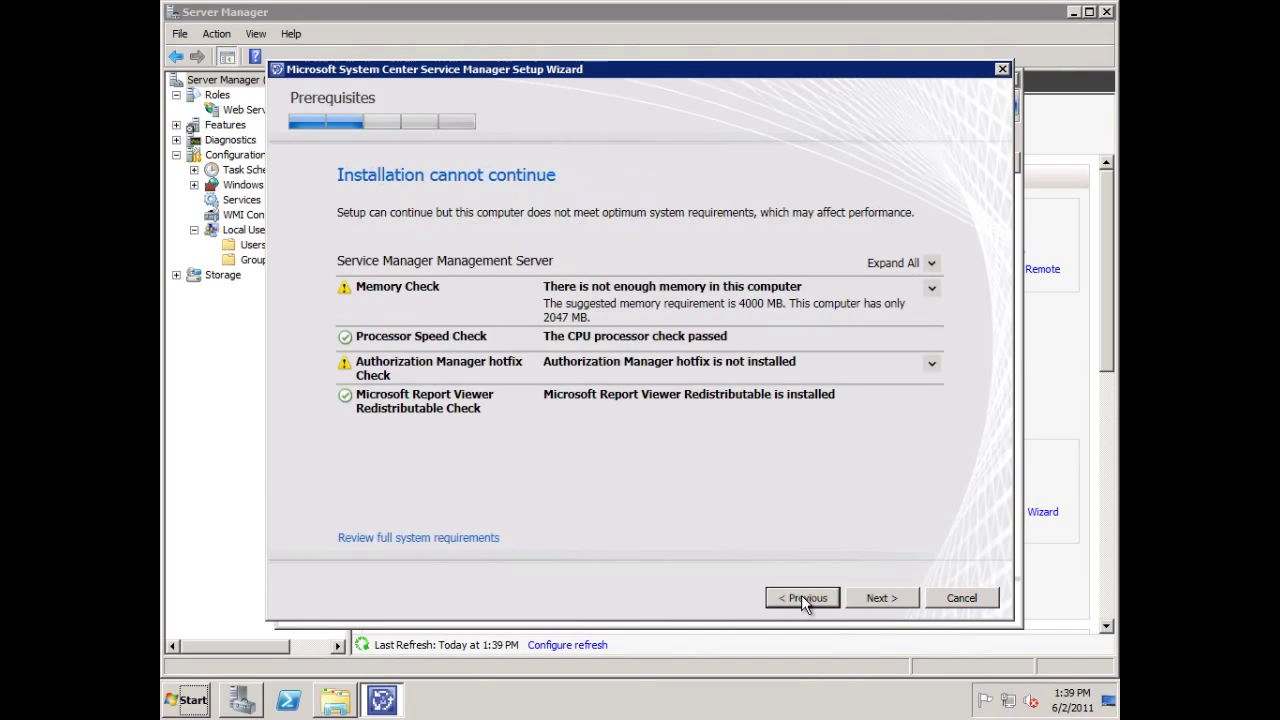
pyautogui.click(801, 598)
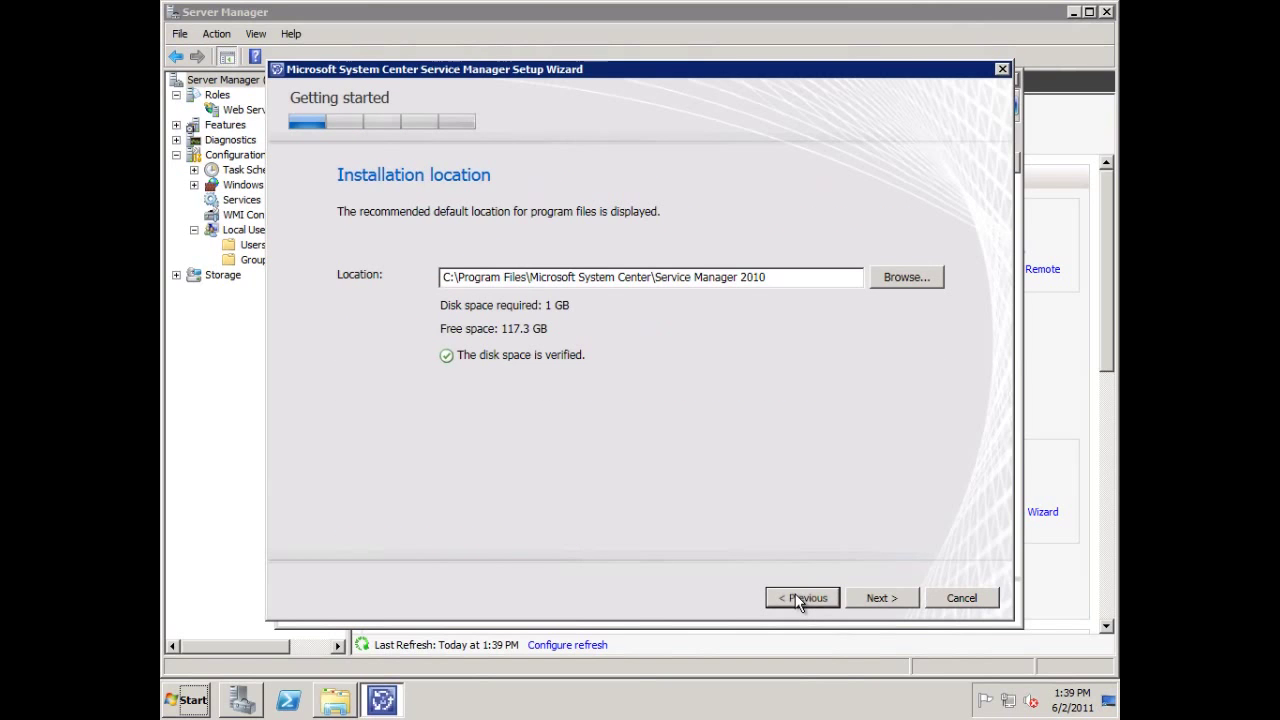
pyautogui.click(880, 600)
pyautogui.click(878, 597)
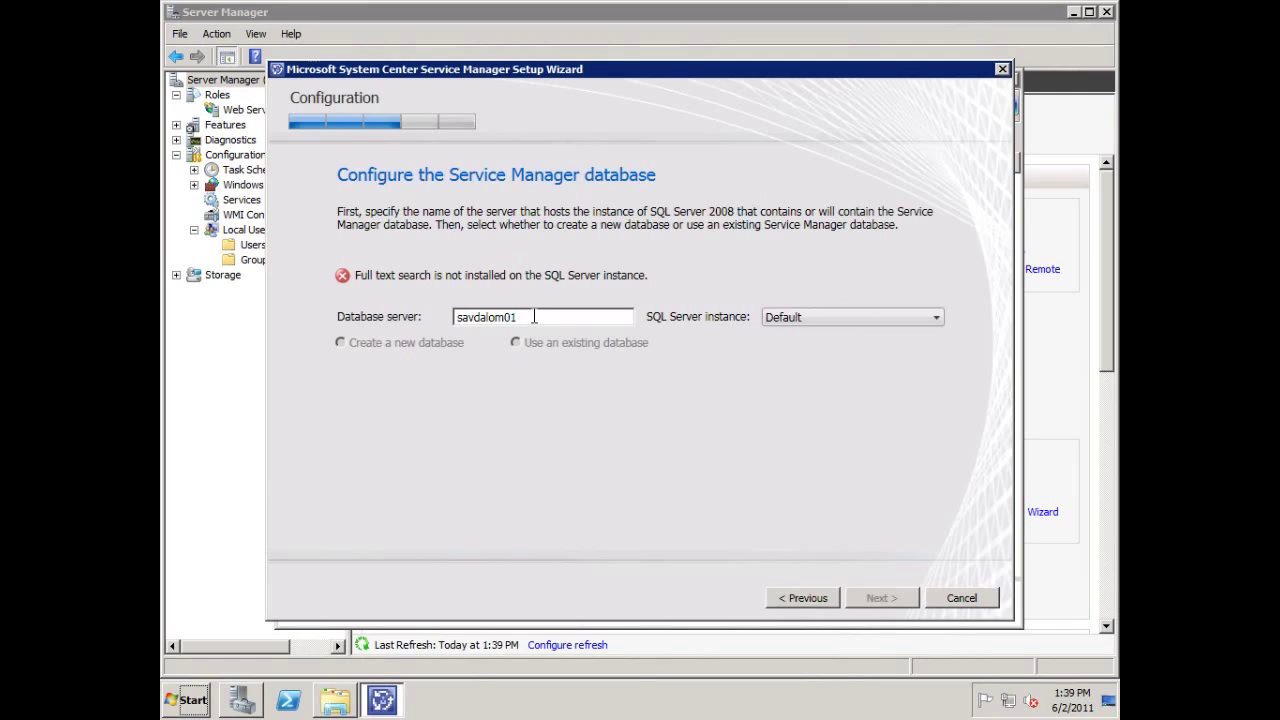
# Retype the server name's final '1' to recheck, dismiss the collation warning, and continue.
pyautogui.press('BackSpace')
pyautogui.write('1')
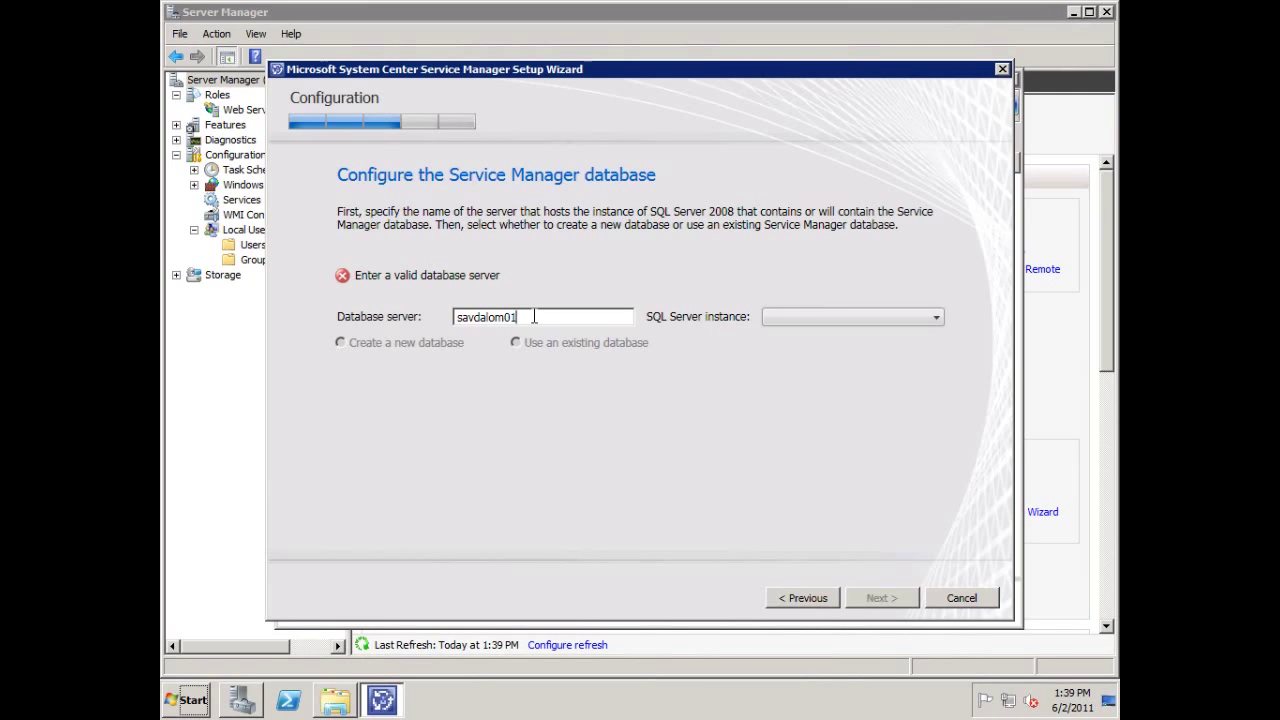
pyautogui.click(841, 318)
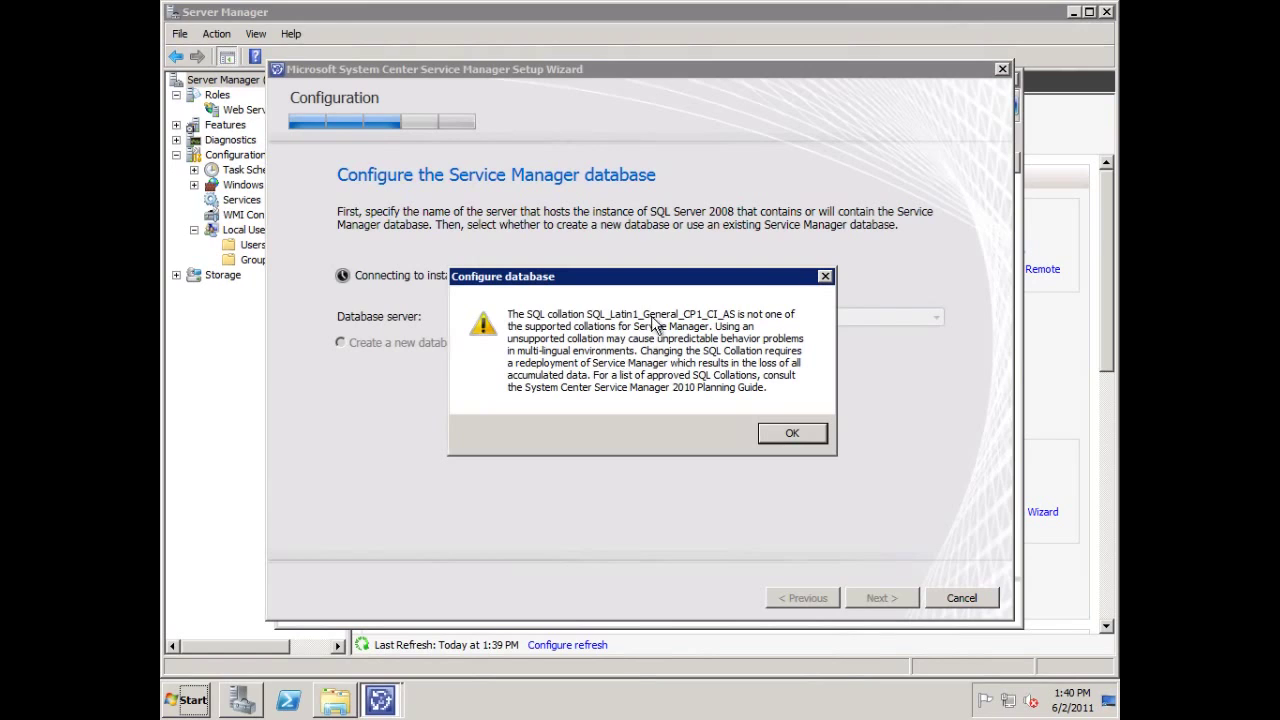
pyautogui.click(778, 431)
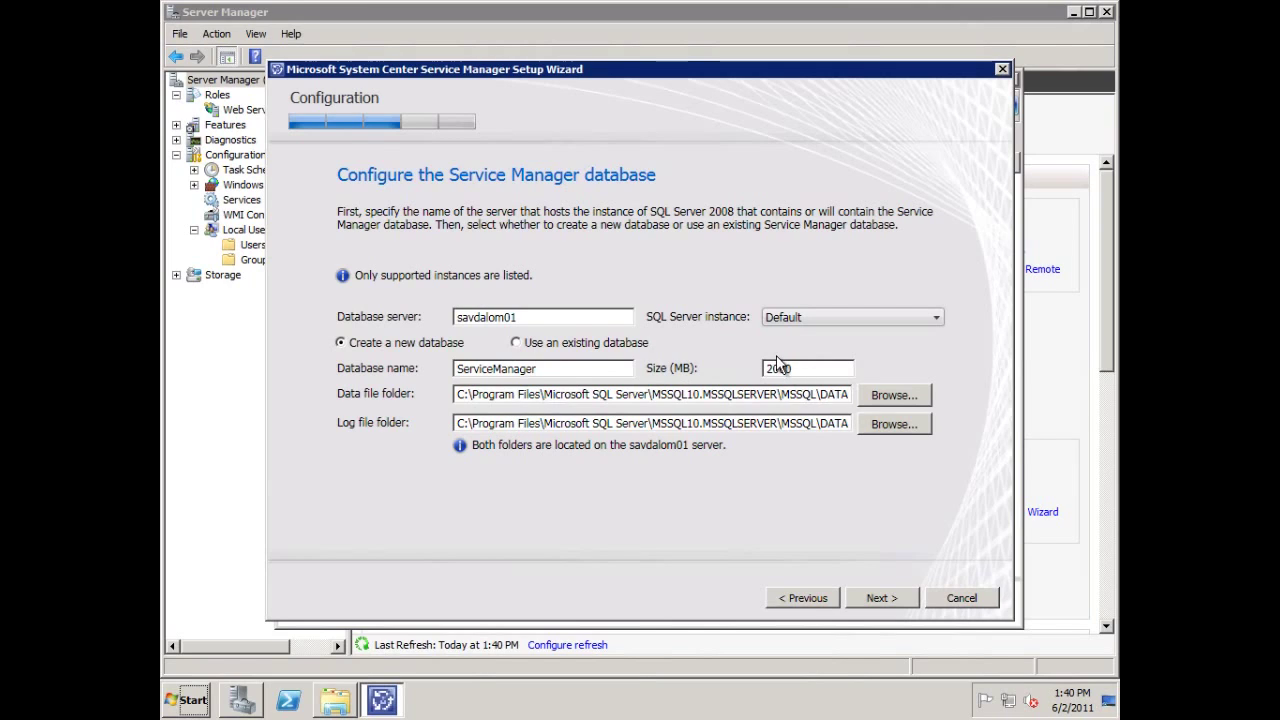
pyautogui.click(880, 598)
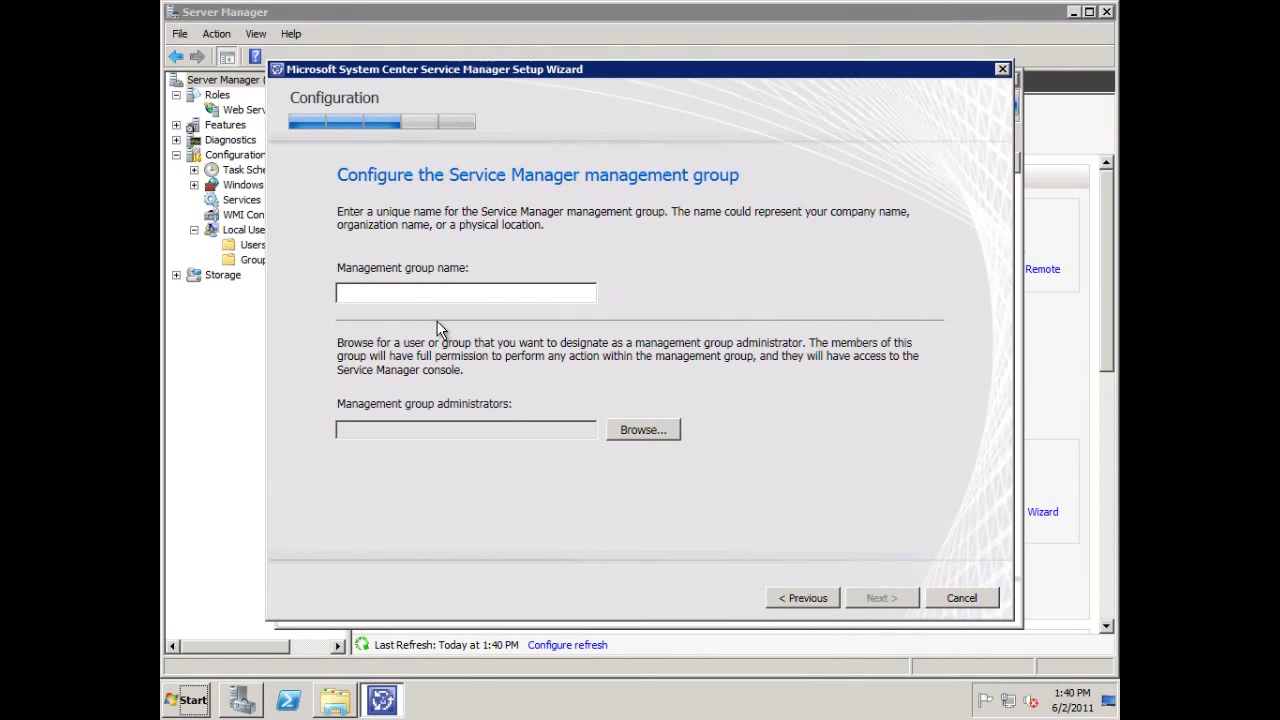
# Name the management group SavillTech and make SAVILLTECH\SvcMgrAdmins its administrators group.
pyautogui.click(419, 292)
pyautogui.write('SavillTech')
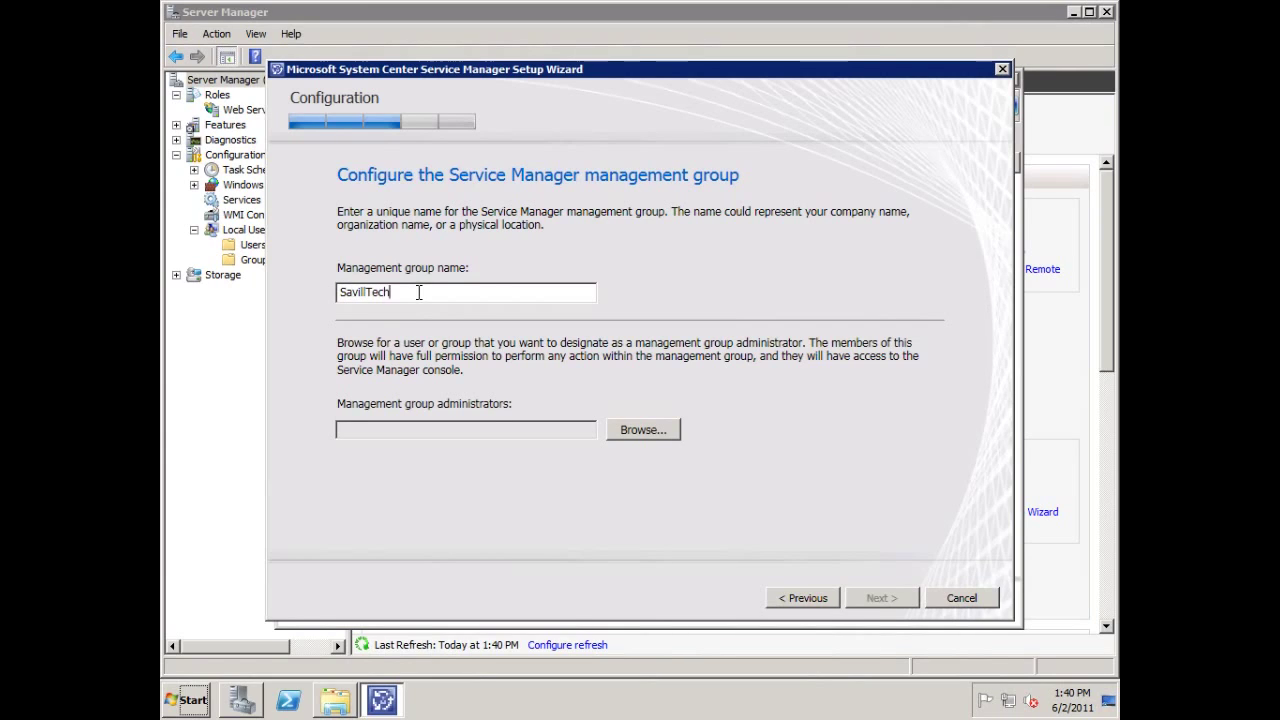
pyautogui.click(630, 430)
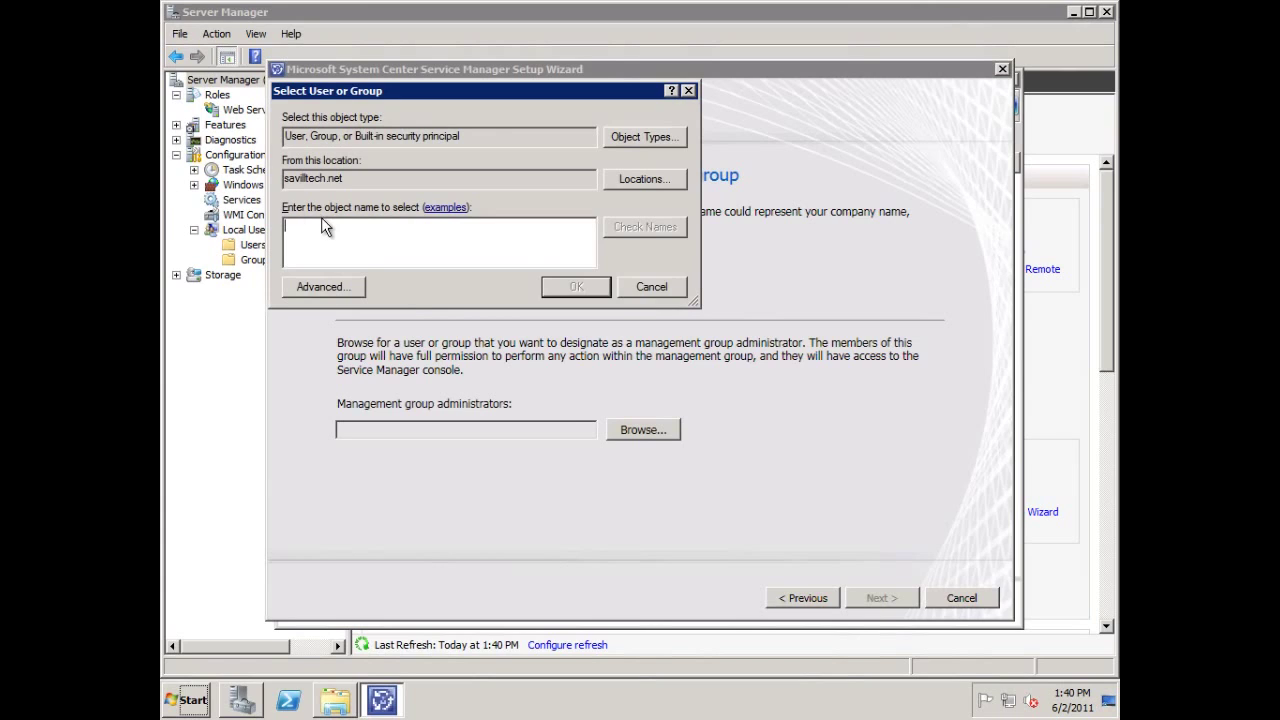
pyautogui.write('SvcMgrAdmins')
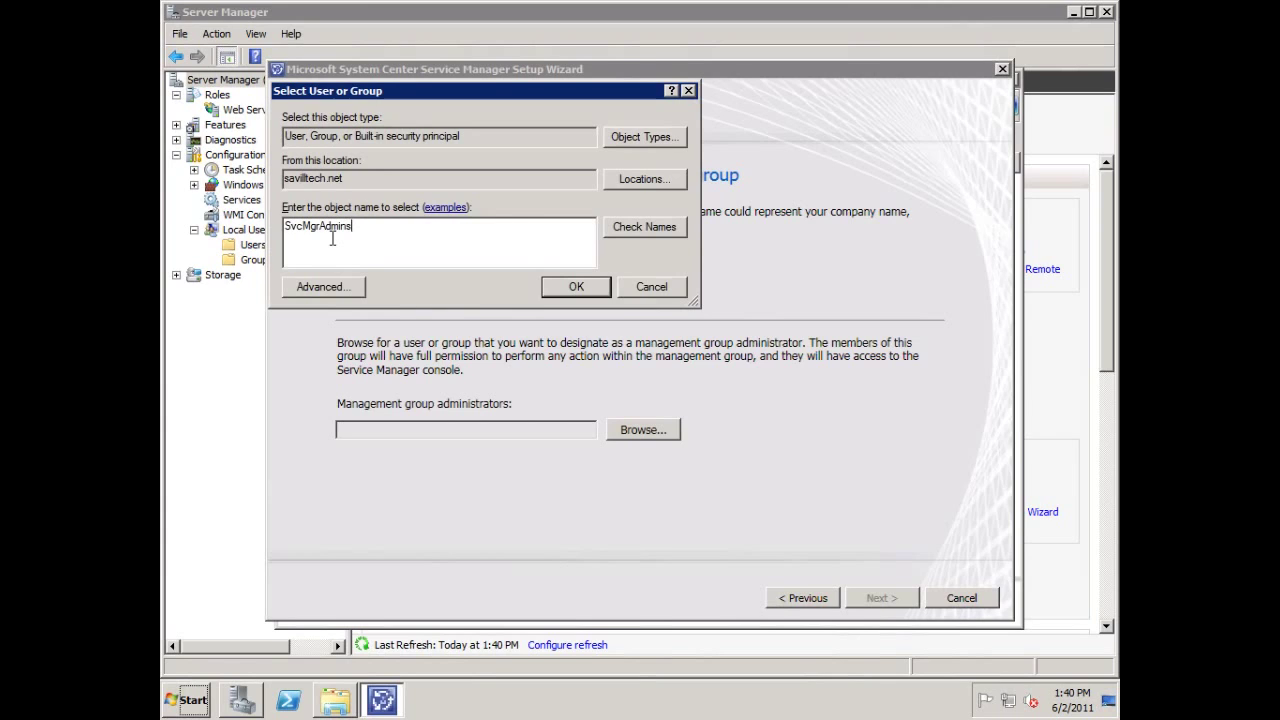
pyautogui.click(657, 234)
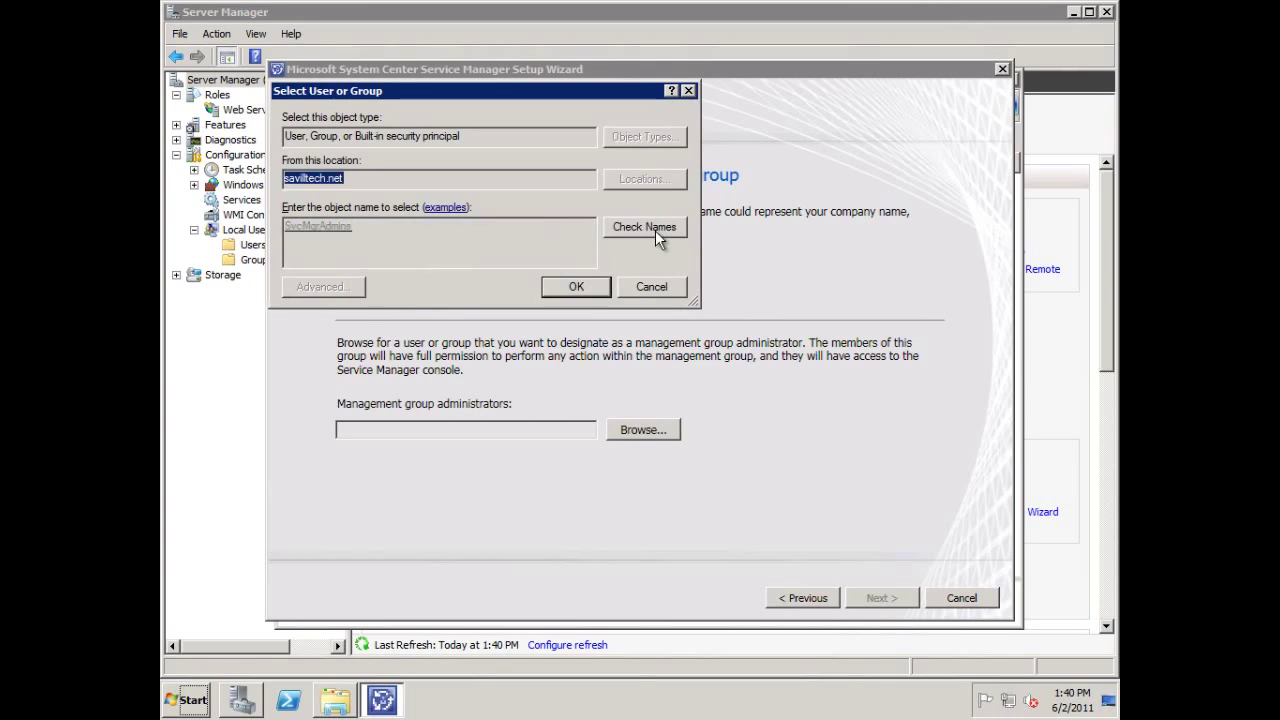
pyautogui.click(578, 288)
pyautogui.click(879, 598)
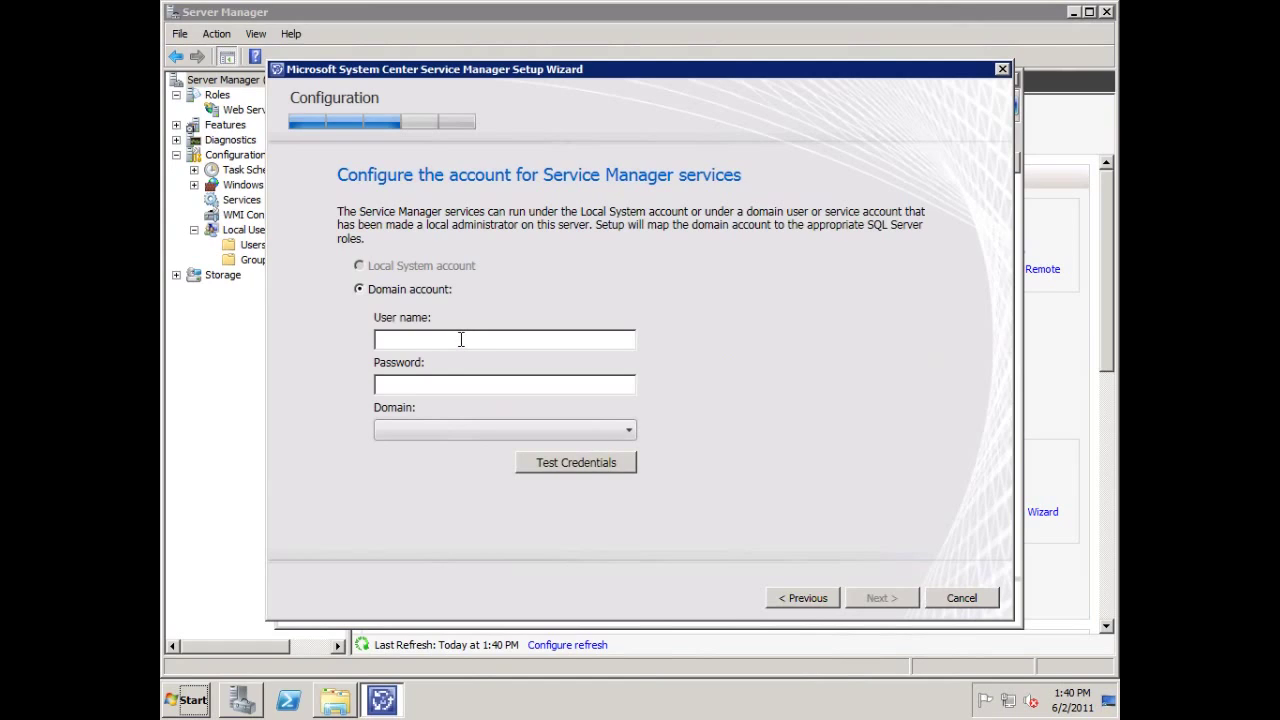
# Set SvcMgrService with its password as the verified Service Manager services account.
pyautogui.write('SvcMgrService')
pyautogui.press('Tab')
pyautogui.write('••••••••')
pyautogui.press('Tab')
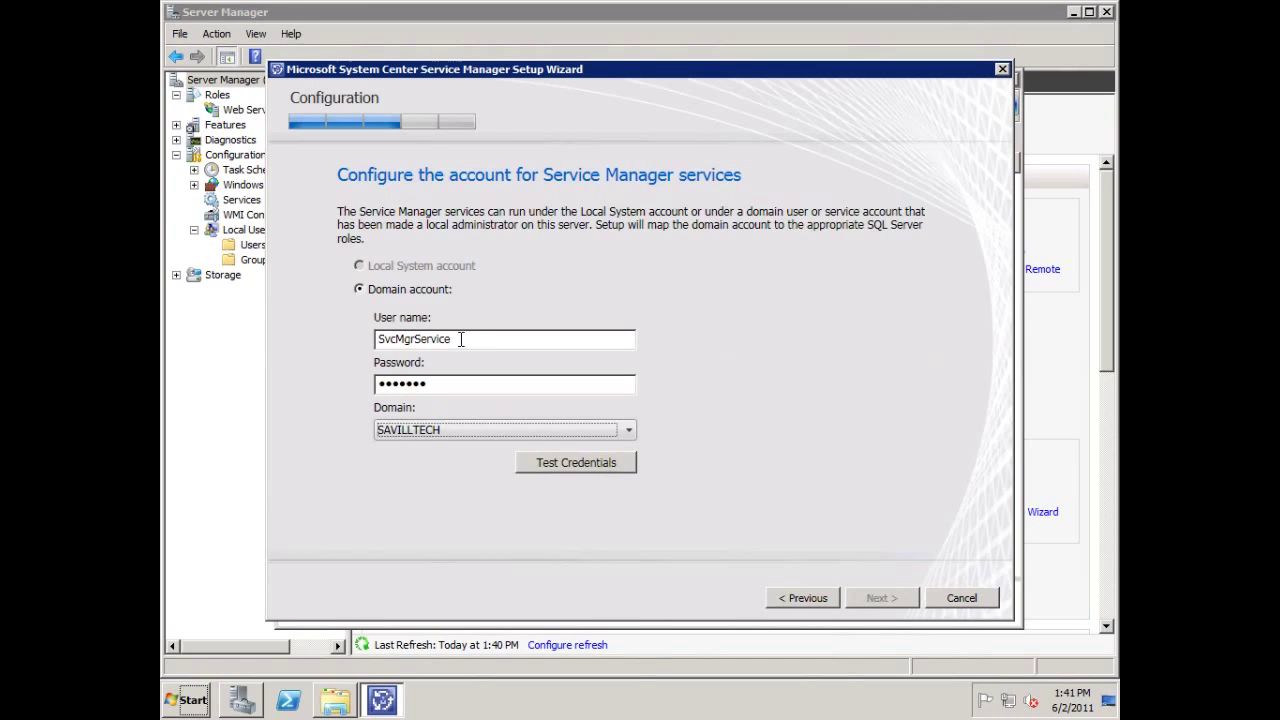
pyautogui.click(577, 465)
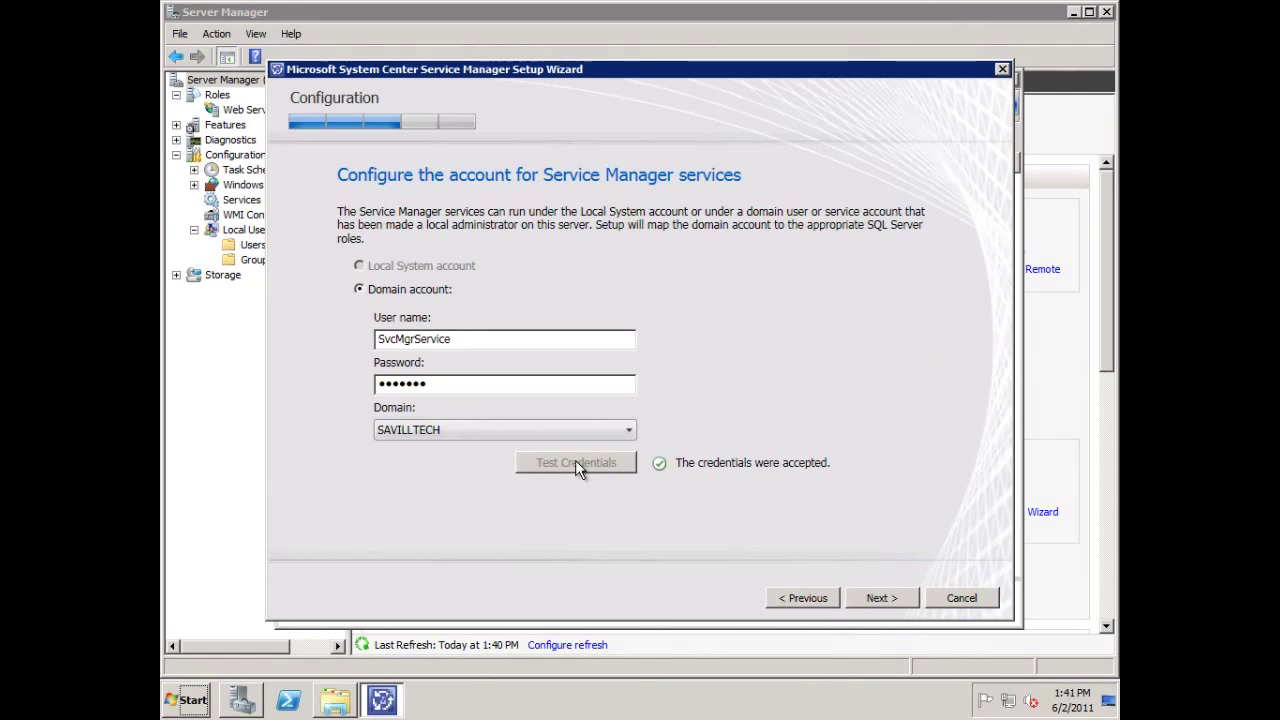
pyautogui.click(878, 598)
# Set SvcMgrWork with its password as the verified workflow account.
pyautogui.click(437, 338)
pyautogui.write('SvcMgrWork')
pyautogui.press('Tab')
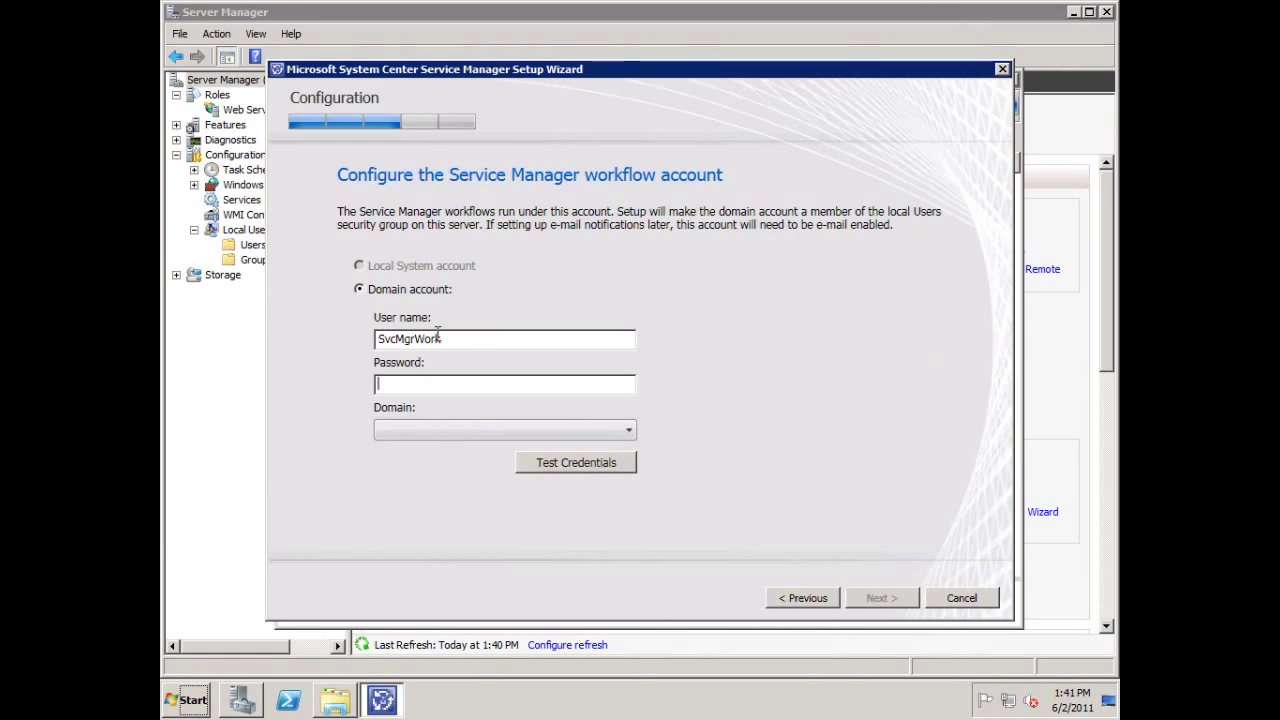
pyautogui.write('*******')
pyautogui.press('Tab')
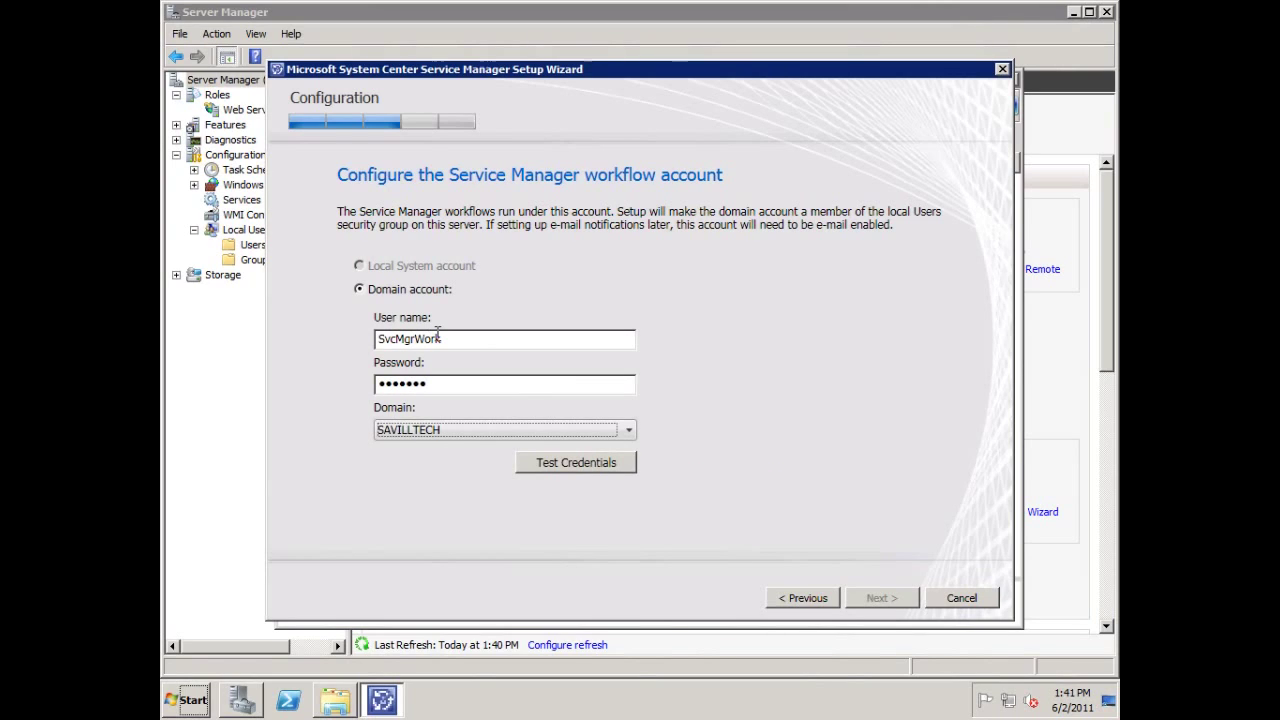
pyautogui.click(598, 460)
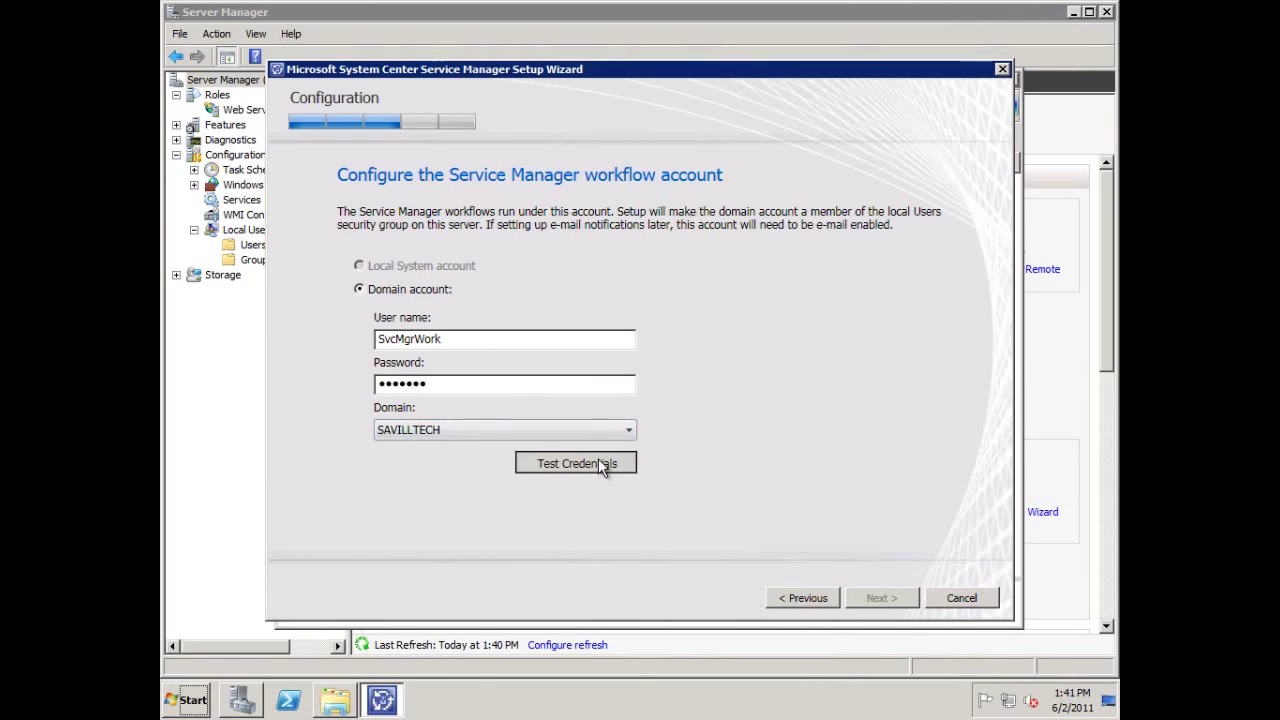
pyautogui.click(870, 597)
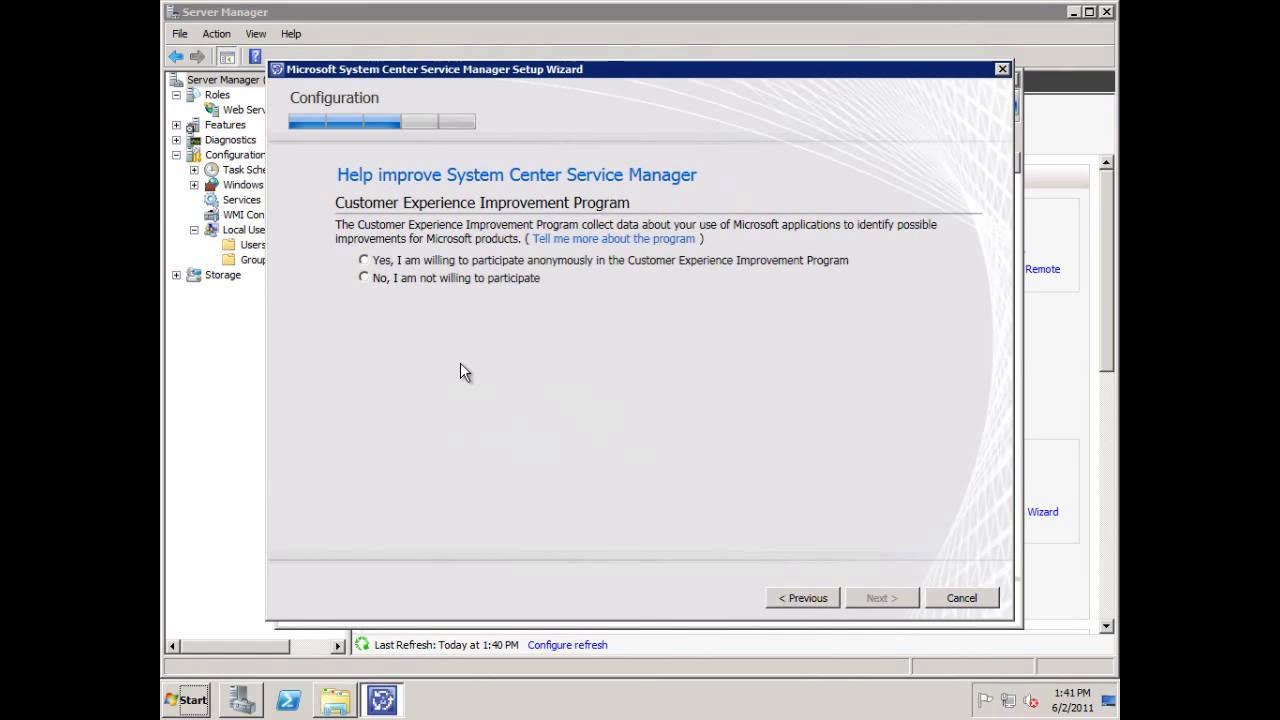
# Decline the Customer Experience Improvement Program, choose Microsoft Update, and start the installation.
pyautogui.click(482, 281)
pyautogui.click(878, 598)
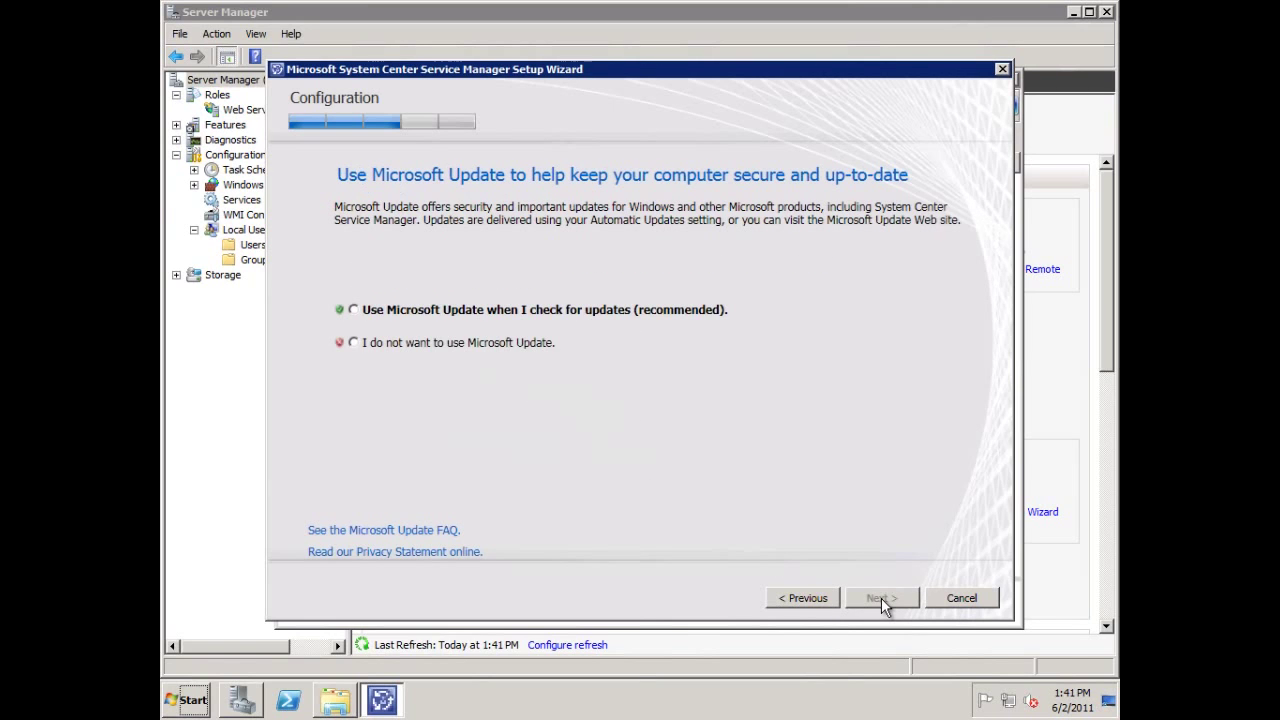
pyautogui.click(445, 315)
pyautogui.click(876, 597)
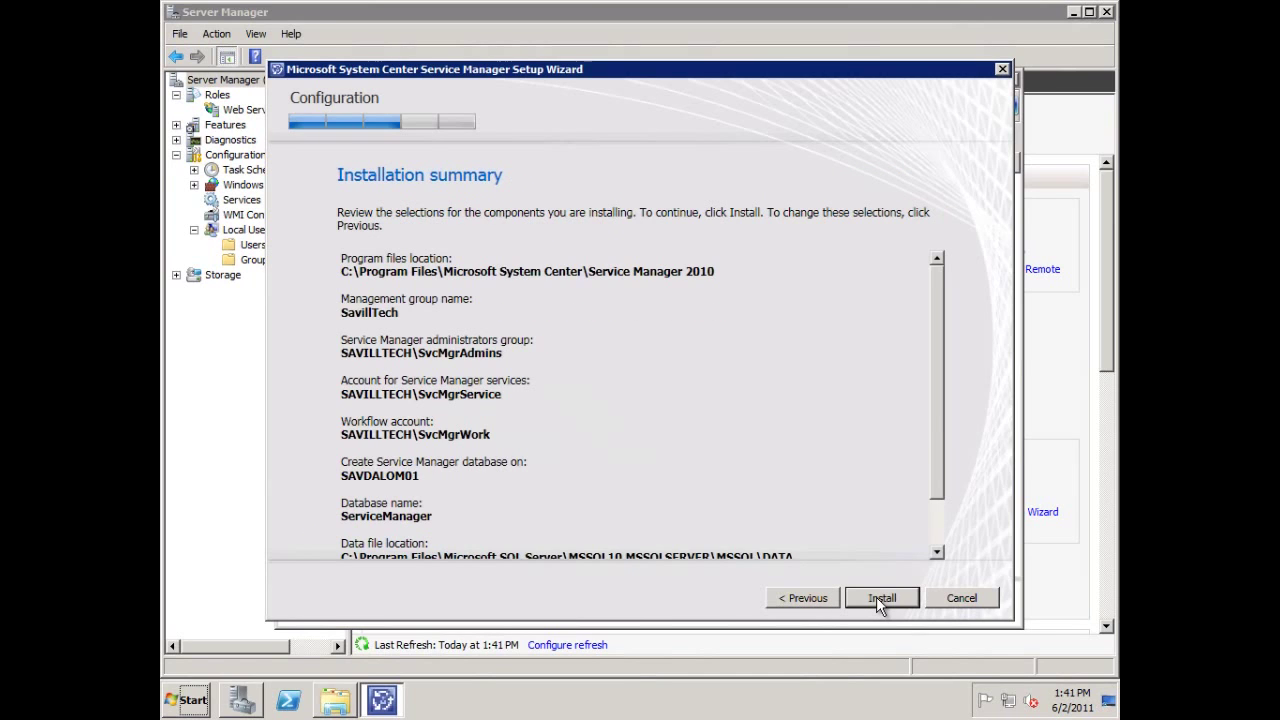
pyautogui.scroll(-2, 940, 488)
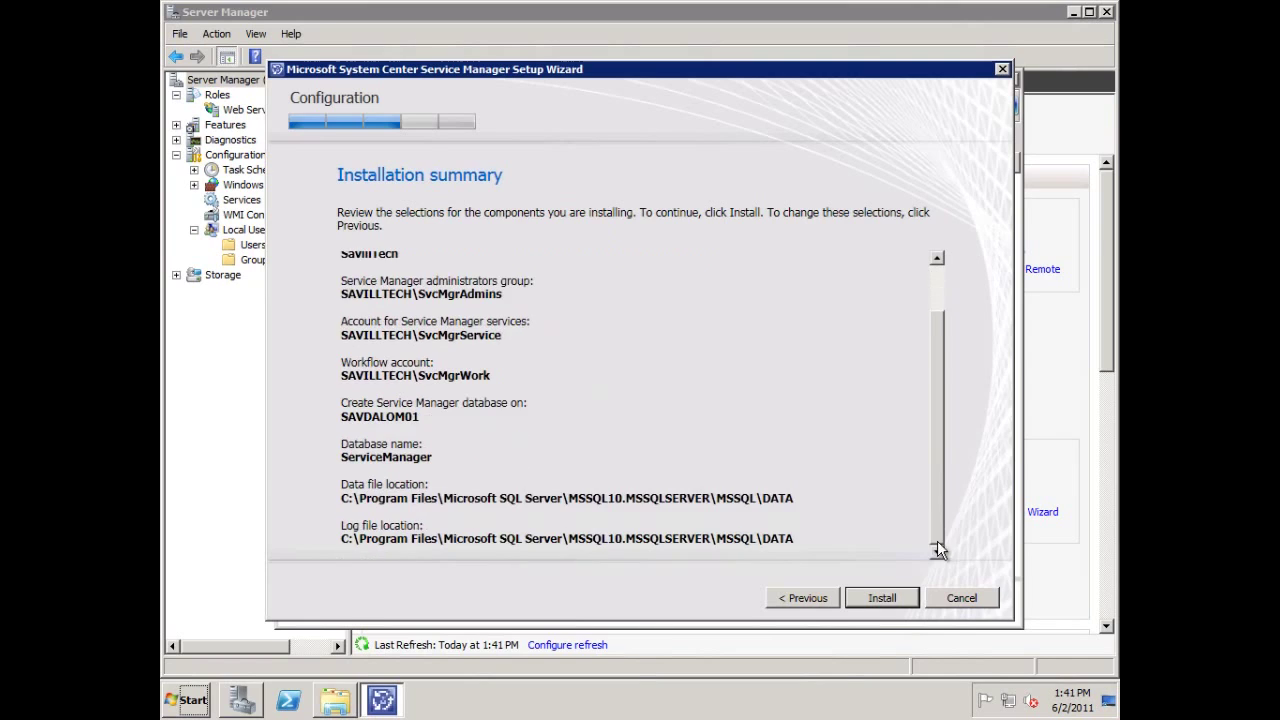
pyautogui.click(886, 594)
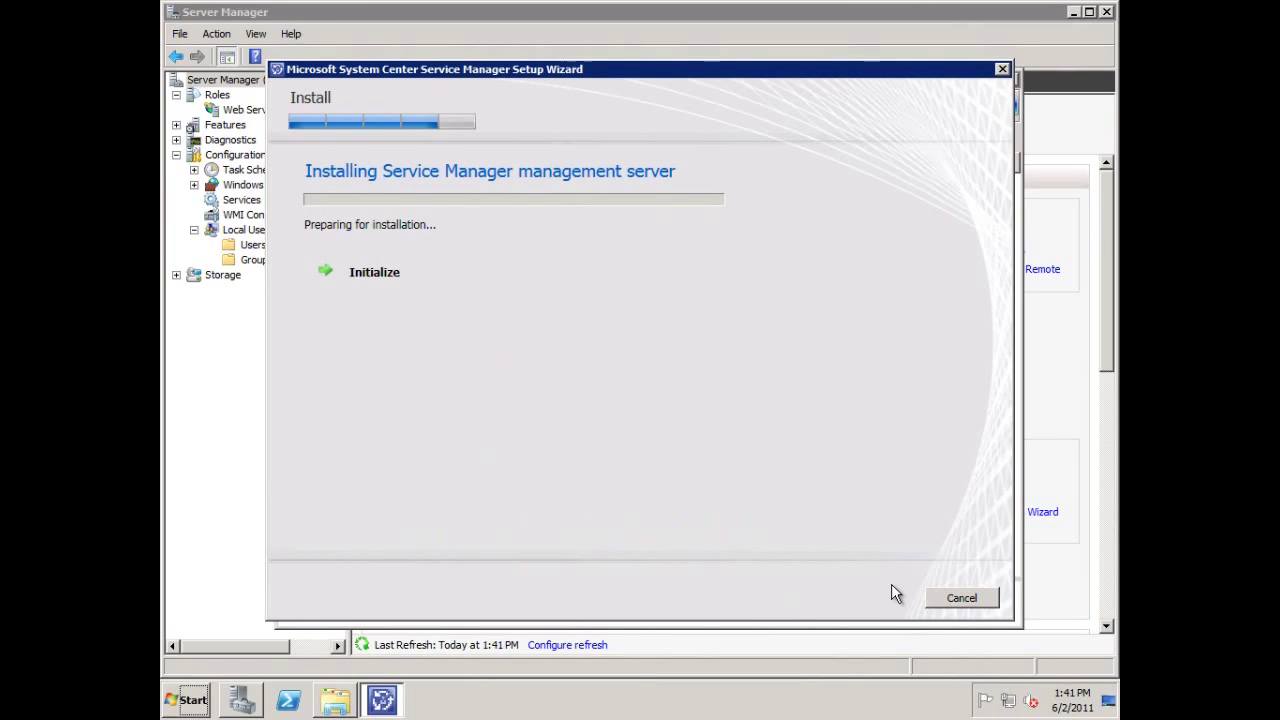
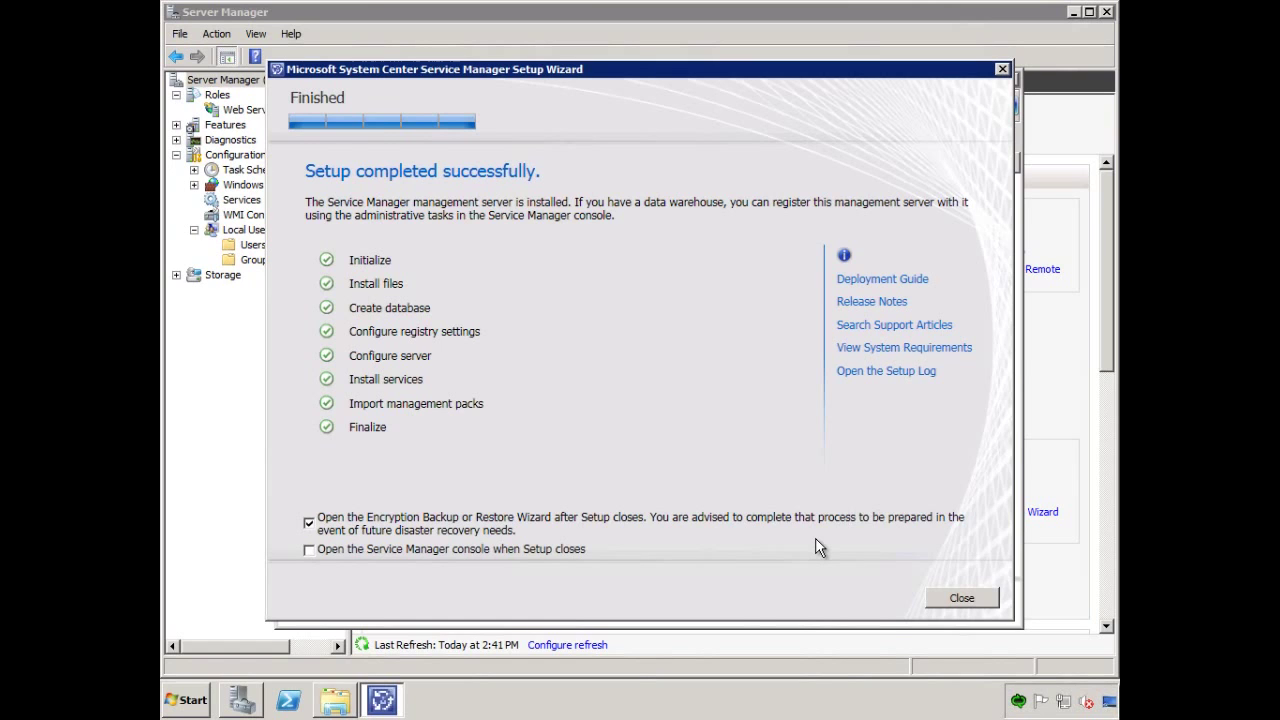
# Close the completed Service Manager Setup so the Encryption Key Backup or Restore Wizard launches.
pyautogui.click(961, 599)
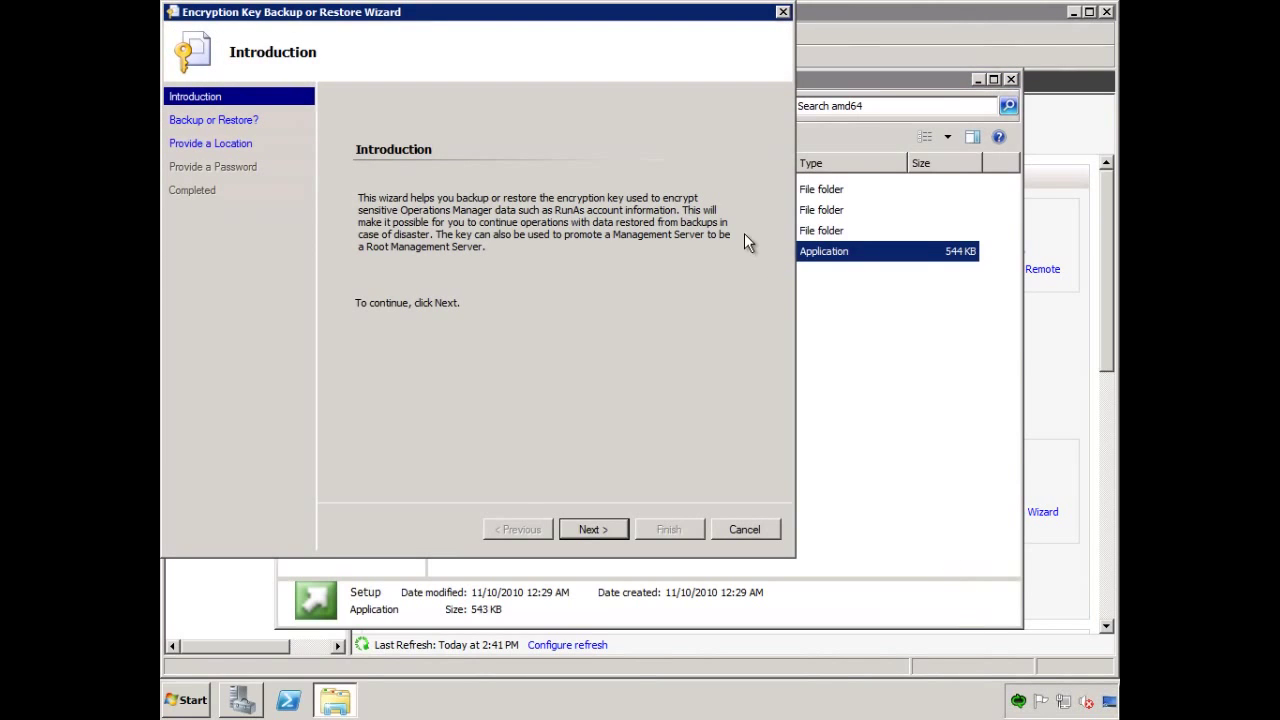
# Choose to back up the encryption key to \\savdalbfs01\data\temp\savdalsm01backupkey.bin.
pyautogui.click(590, 531)
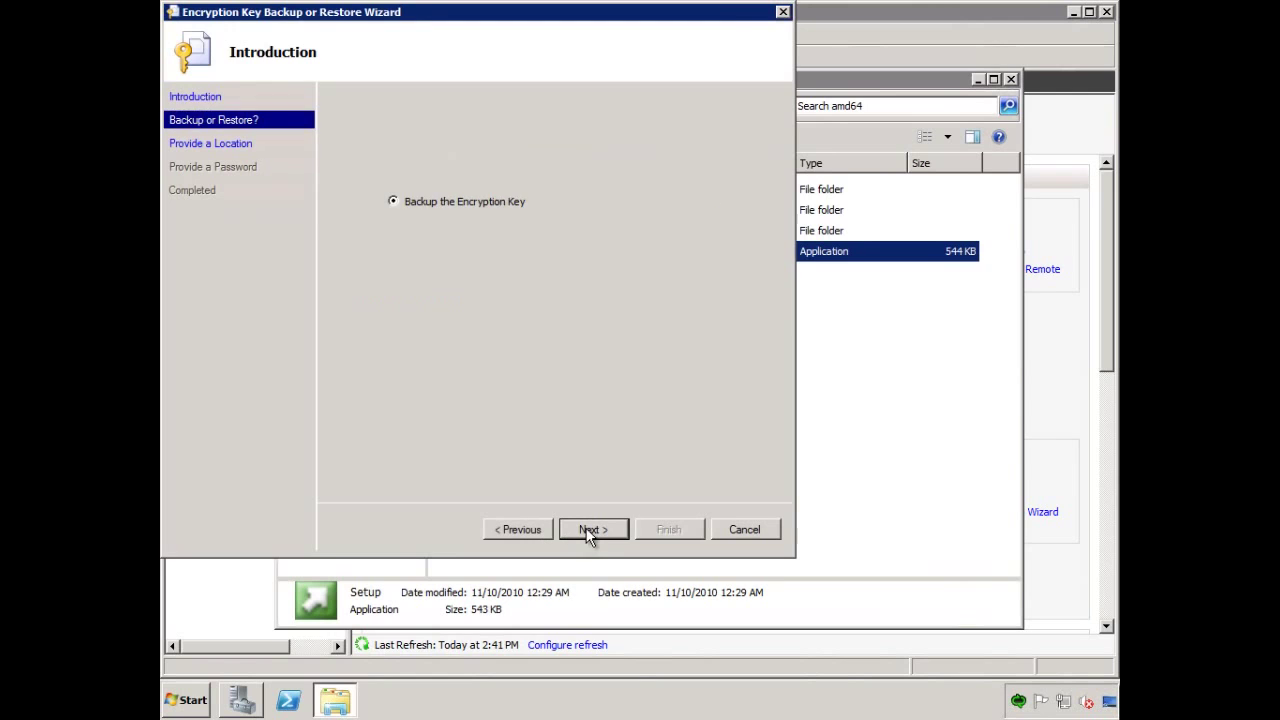
pyautogui.click(590, 533)
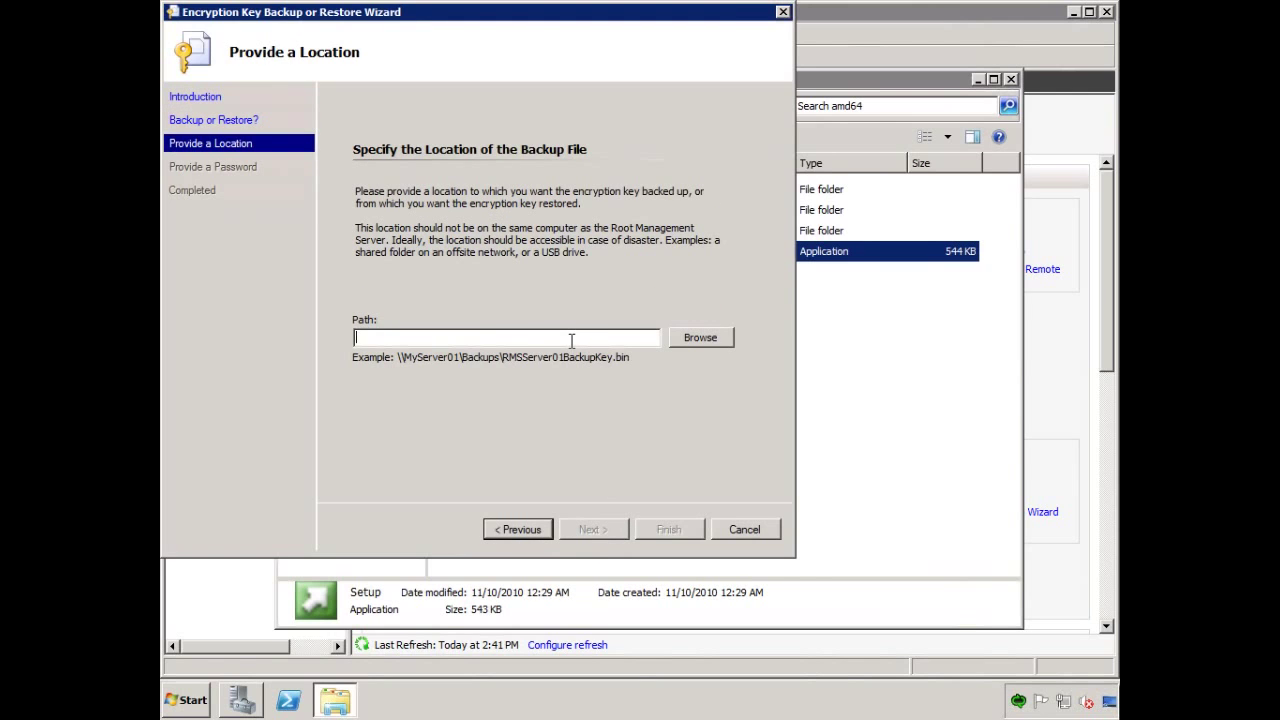
pyautogui.write('\\\\savdalbfs01\\data\\library\\')
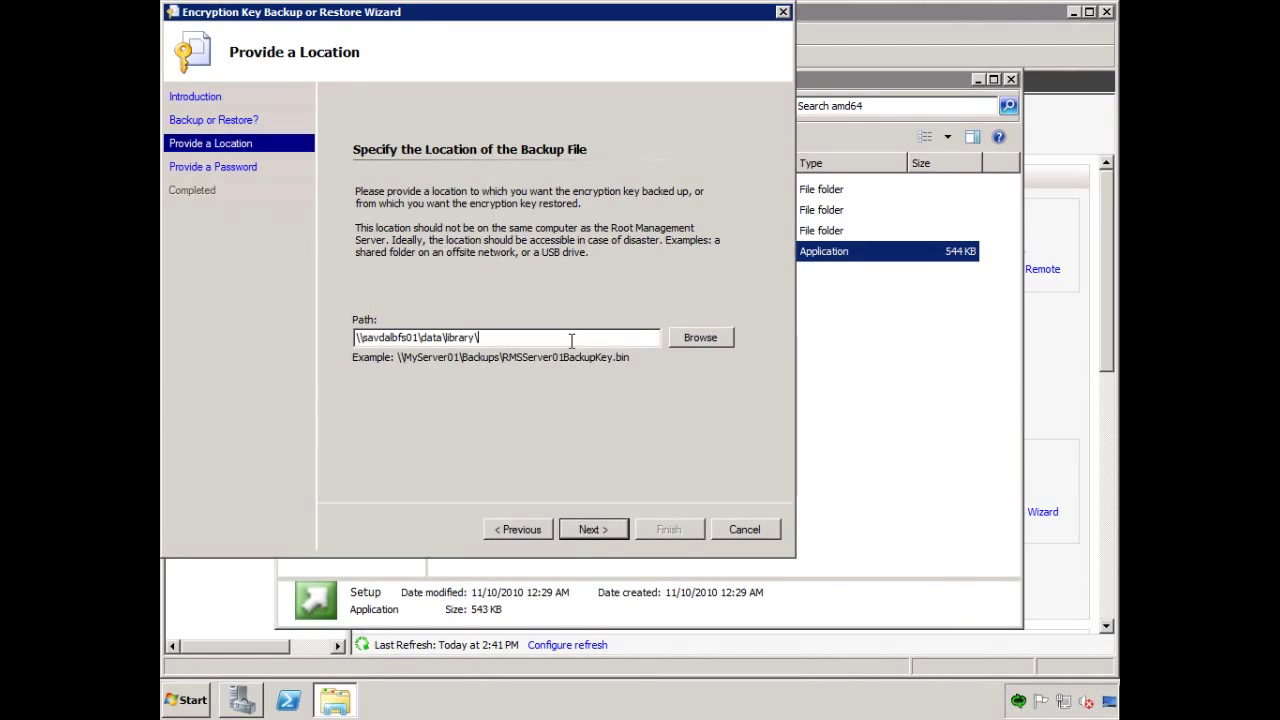
pyautogui.press('BackSpace')
pyautogui.press('BackSpace')
pyautogui.press('BackSpace')
pyautogui.press('BackSpace')
pyautogui.press('BackSpace')
pyautogui.press('BackSpace')
pyautogui.press('BackSpace')
pyautogui.press('BackSpace')
pyautogui.write('temp\\savdalsm01bac')
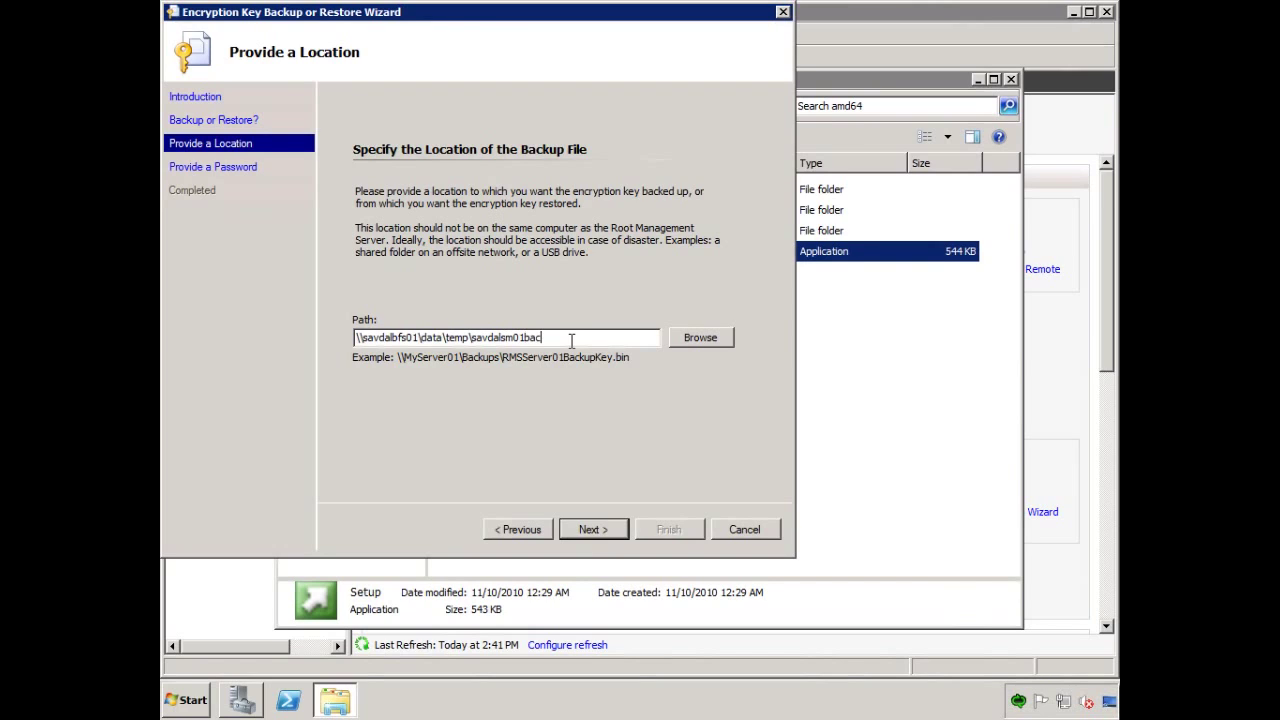
pyautogui.write('kupkey.bin')
# Protect the backup with a password of at least 8 characters, run the backup, and finish.
pyautogui.click(593, 530)
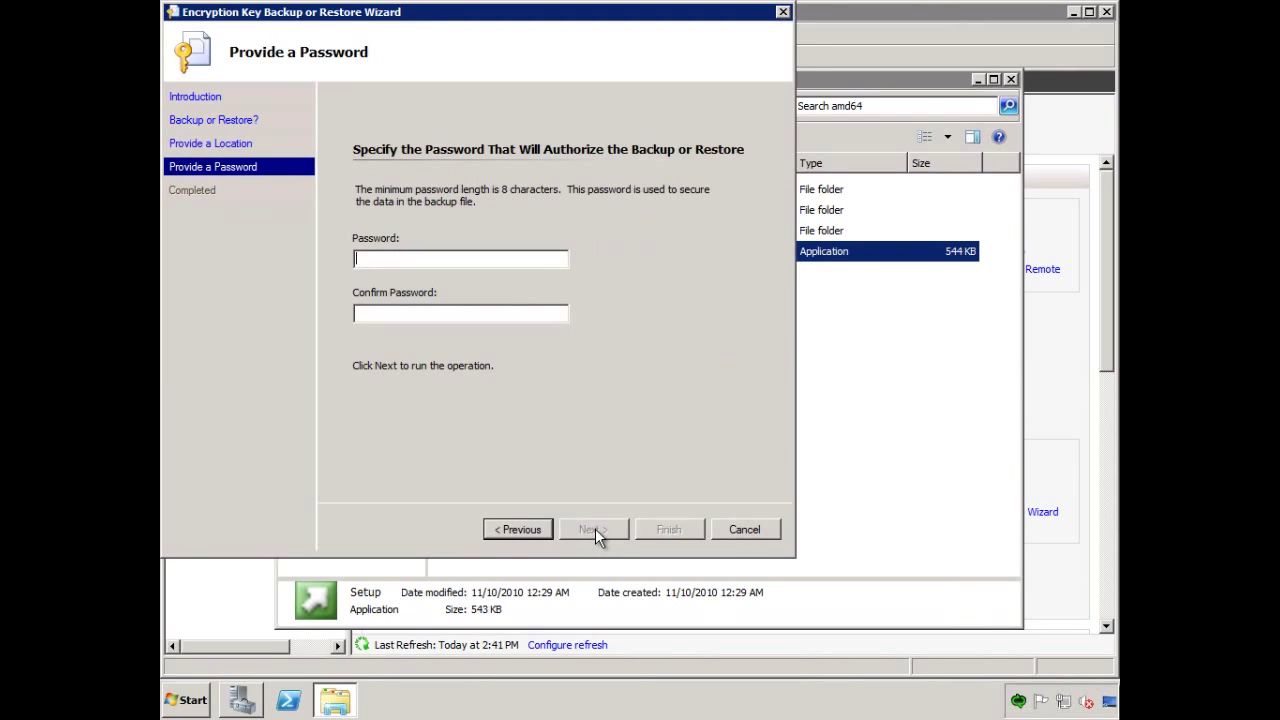
pyautogui.write('•••••••')
pyautogui.press('Tab')
pyautogui.press('Return')
pyautogui.press('BackSpace')
pyautogui.press('BackSpace')
pyautogui.press('BackSpace')
pyautogui.press('BackSpace')
pyautogui.press('BackSpace')
pyautogui.press('BackSpace')
pyautogui.press('BackSpace')
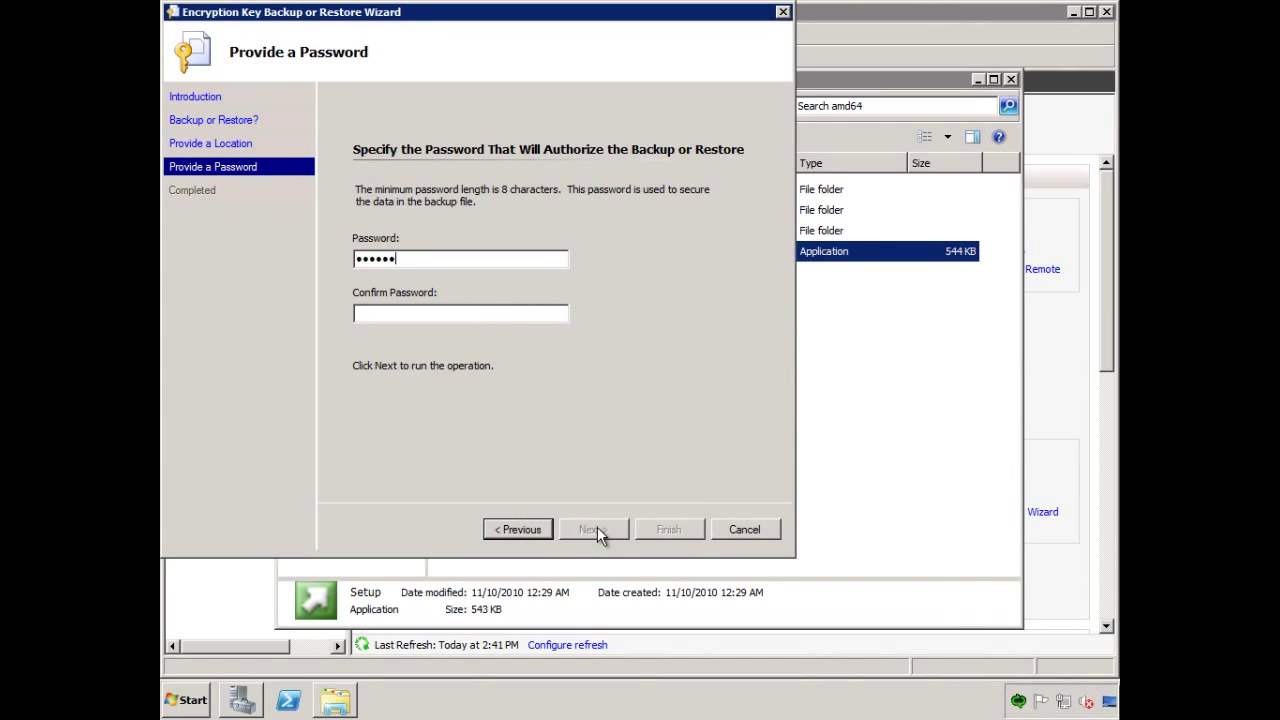
pyautogui.write('••••••••••••••••')
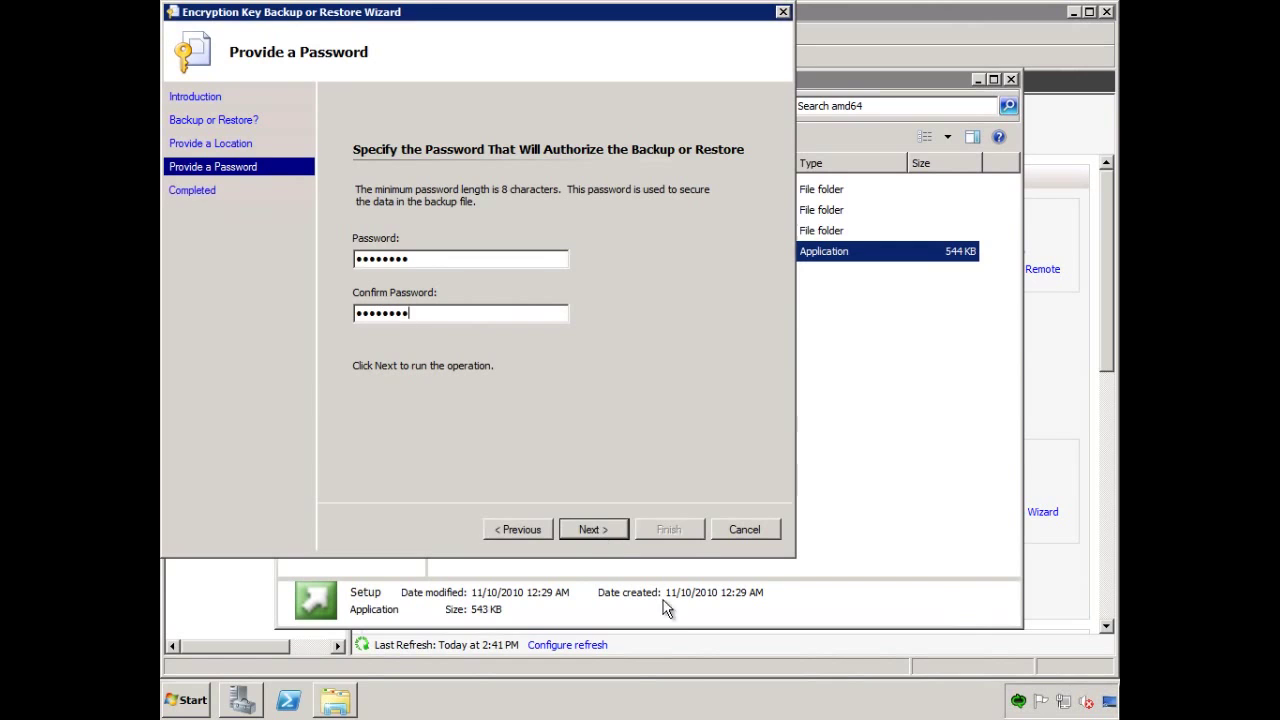
pyautogui.click(604, 526)
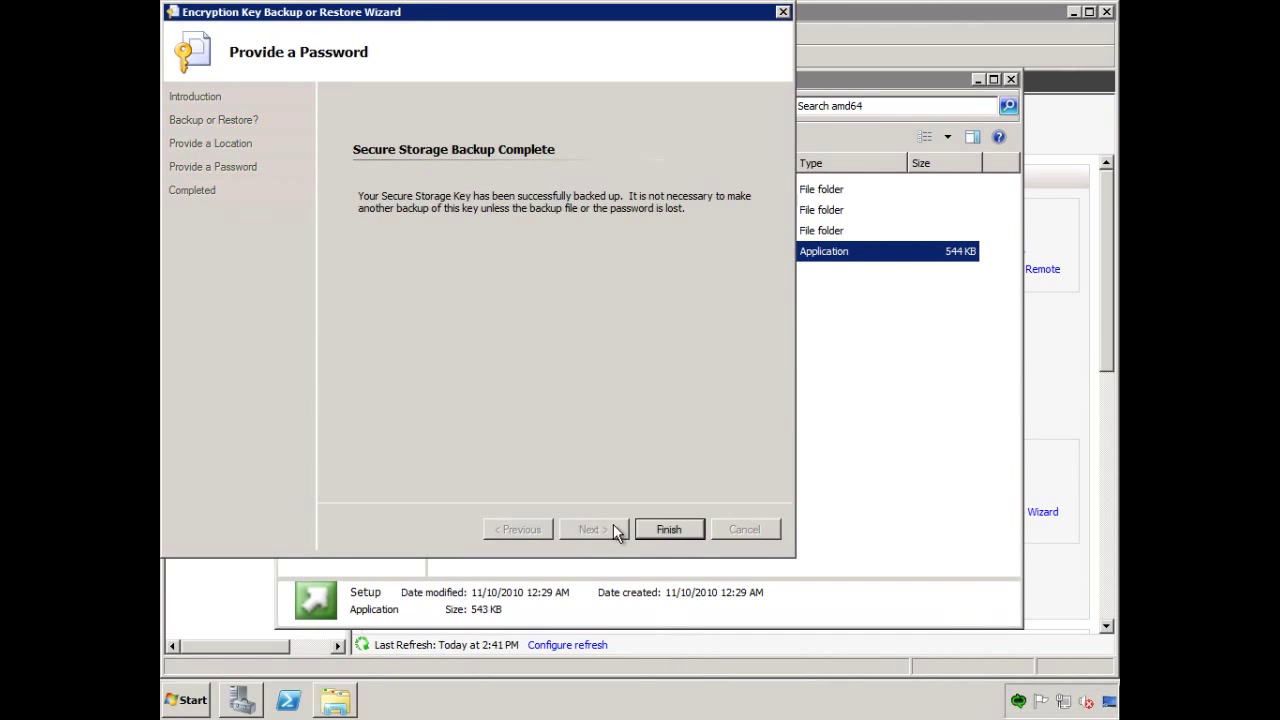
pyautogui.click(670, 530)
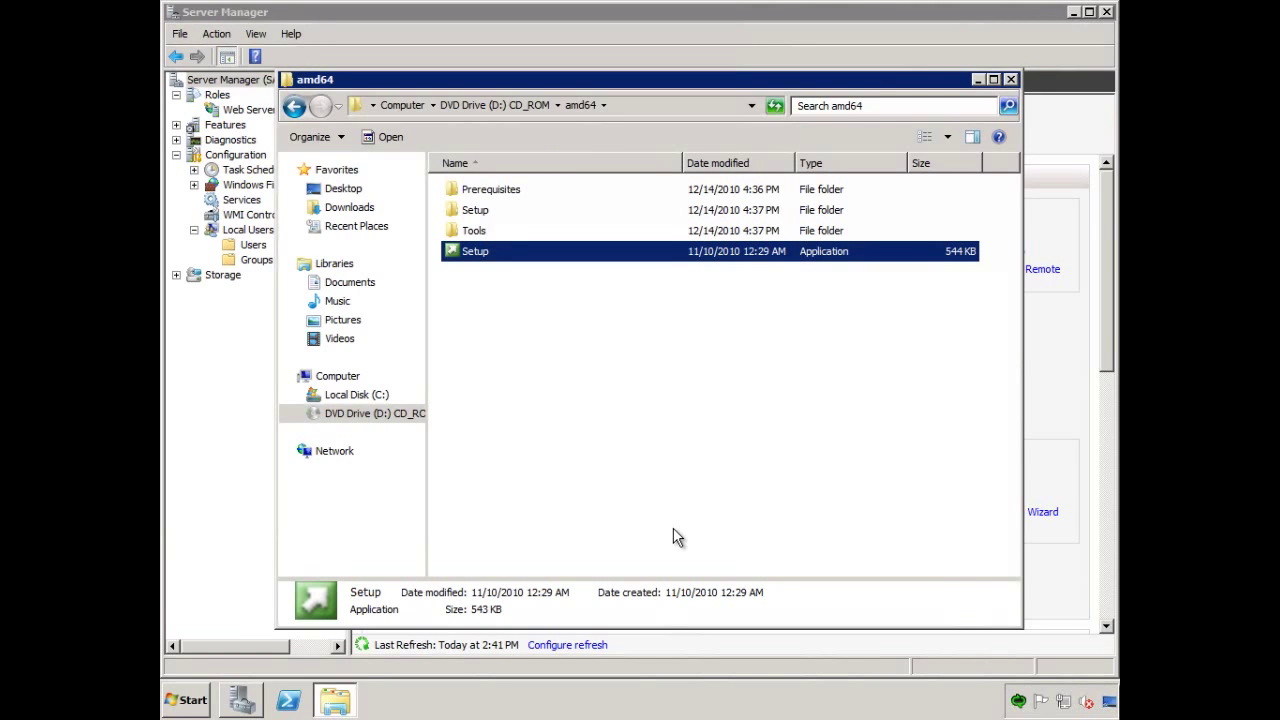
# Close Explorer and Server Manager, then launch the Service Manager Console connected to SAVDALSM01.
pyautogui.click(1010, 79)
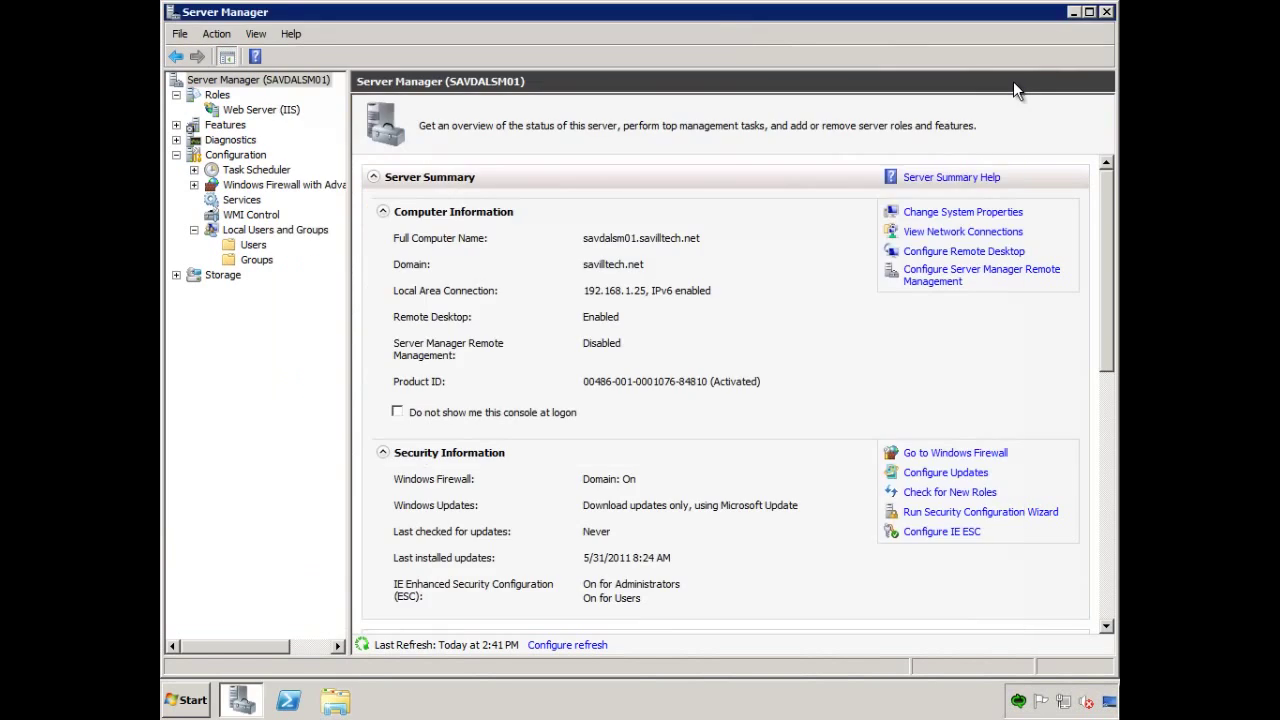
pyautogui.click(1105, 12)
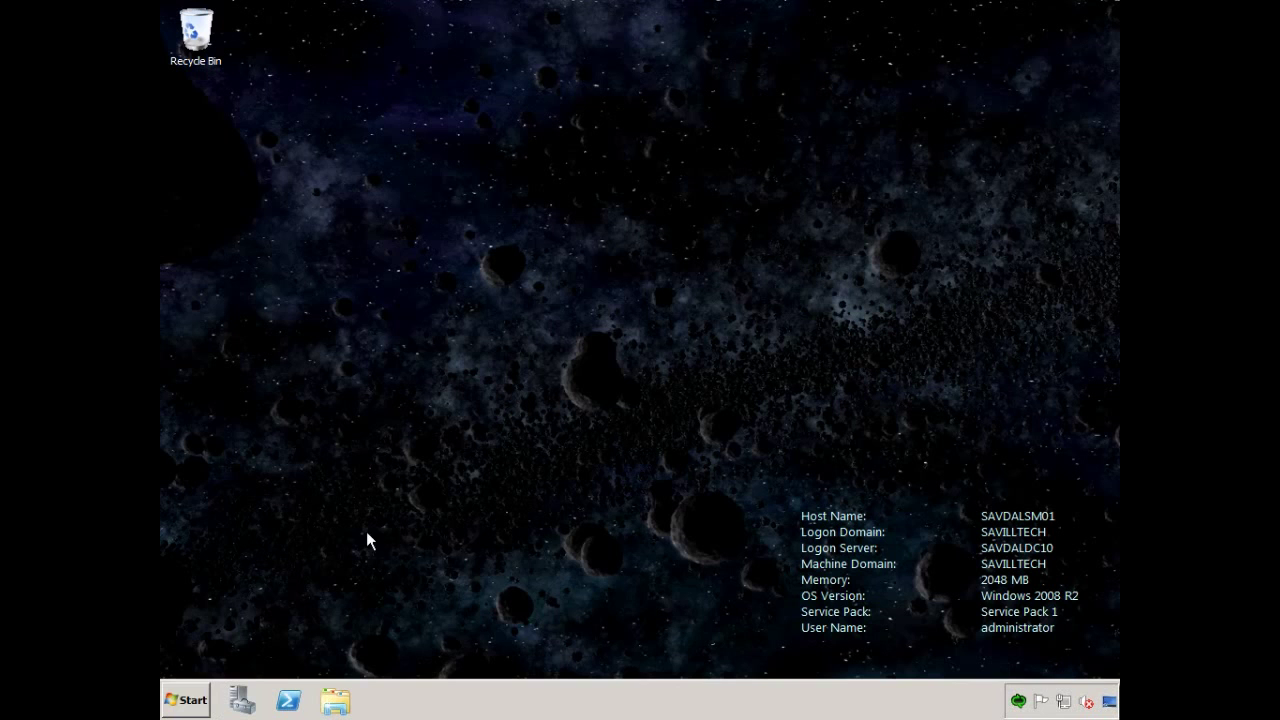
pyautogui.click(195, 700)
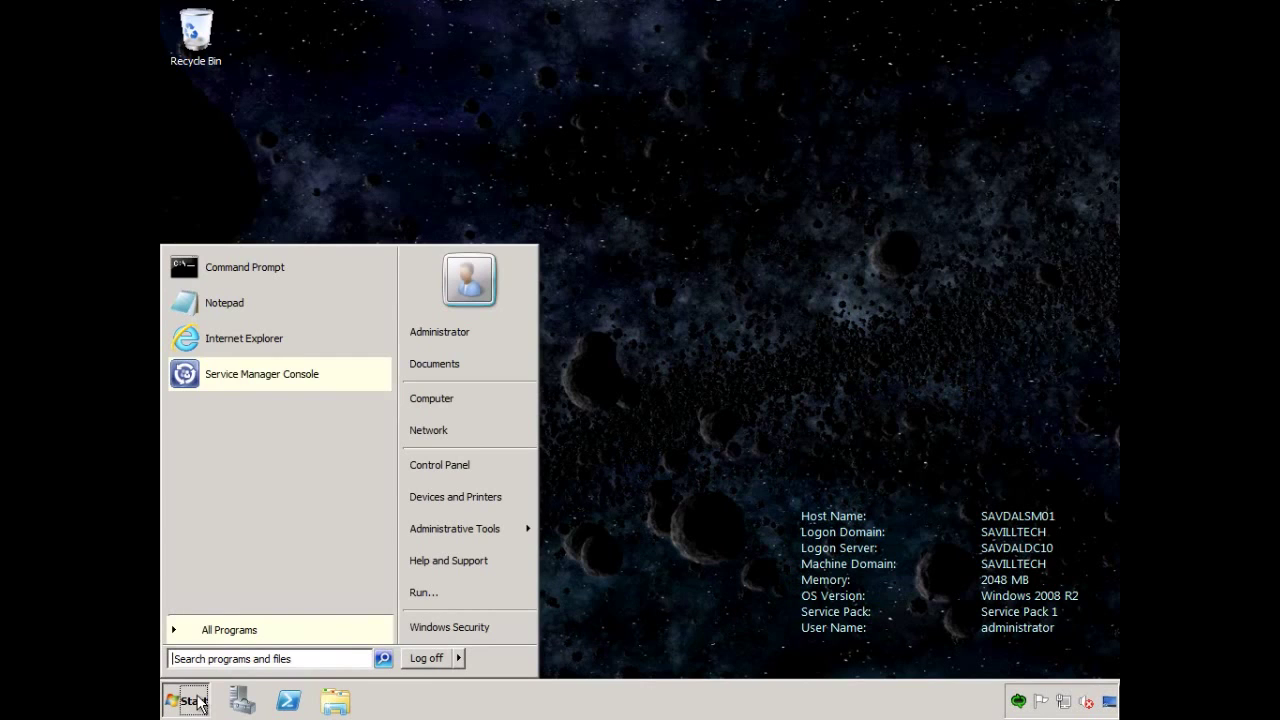
pyautogui.click(263, 374)
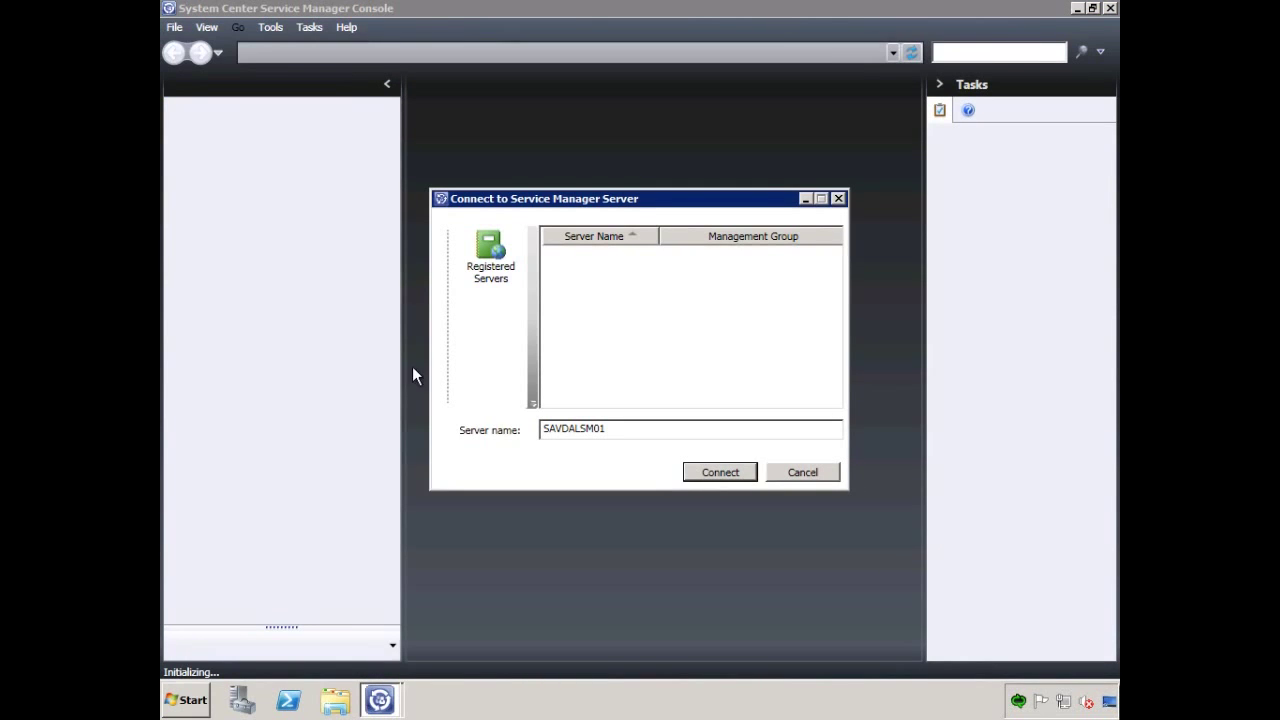
pyautogui.click(718, 474)
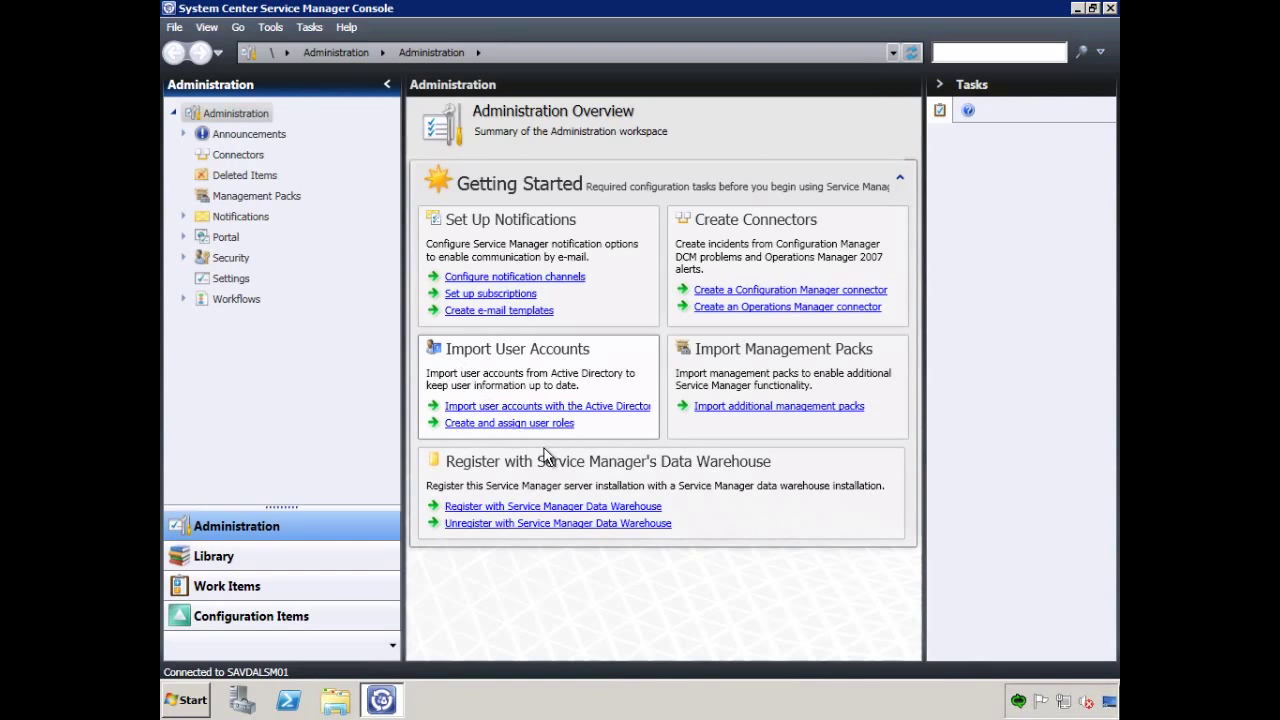
# Start the Register with Service Manager Data Warehouse wizard from the Administration overview.
pyautogui.click(508, 507)
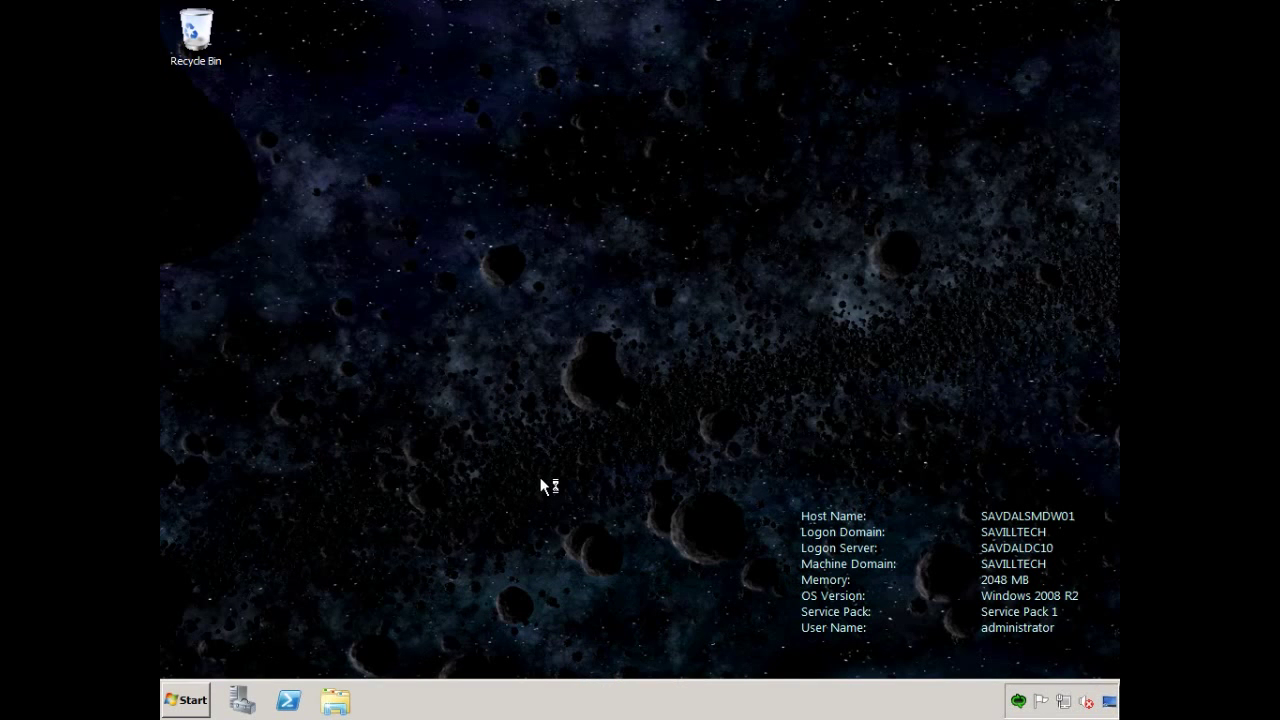
# Open the Administrators group properties under Configuration > Local Users and Groups in Server Manager.
pyautogui.click(184, 702)
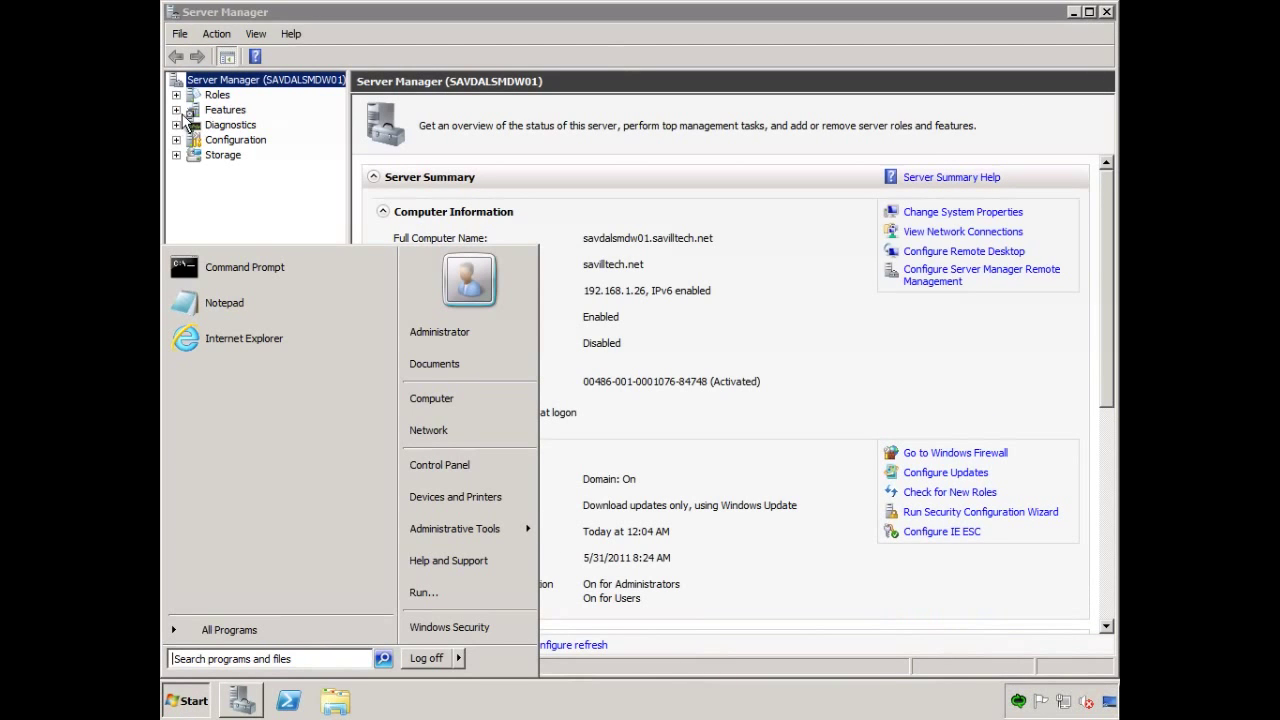
pyautogui.click(176, 131)
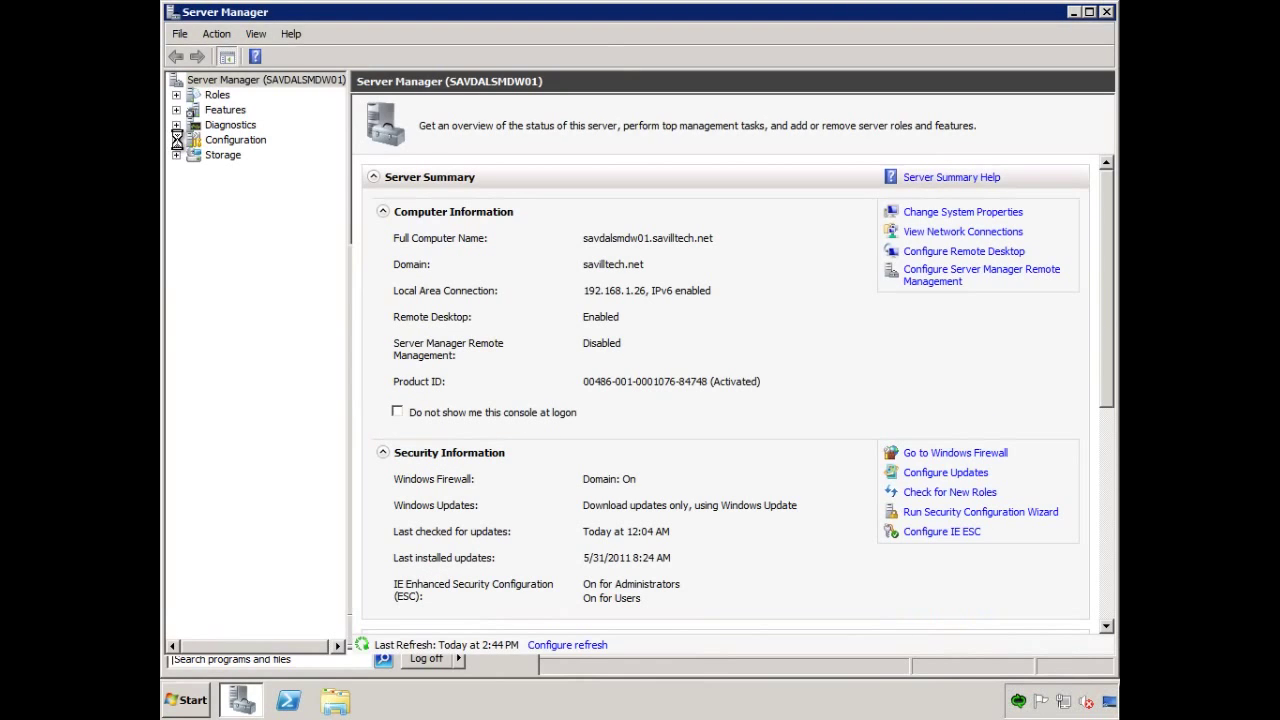
pyautogui.click(176, 140)
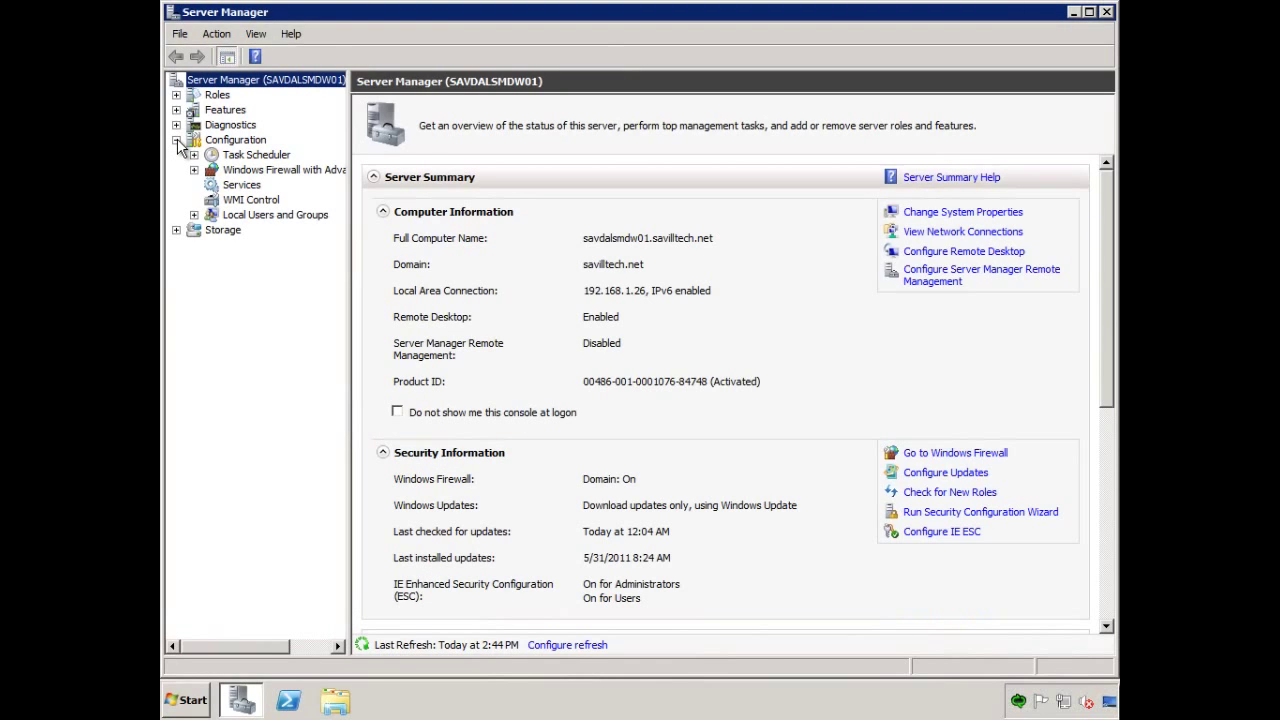
pyautogui.click(194, 215)
pyautogui.click(248, 242)
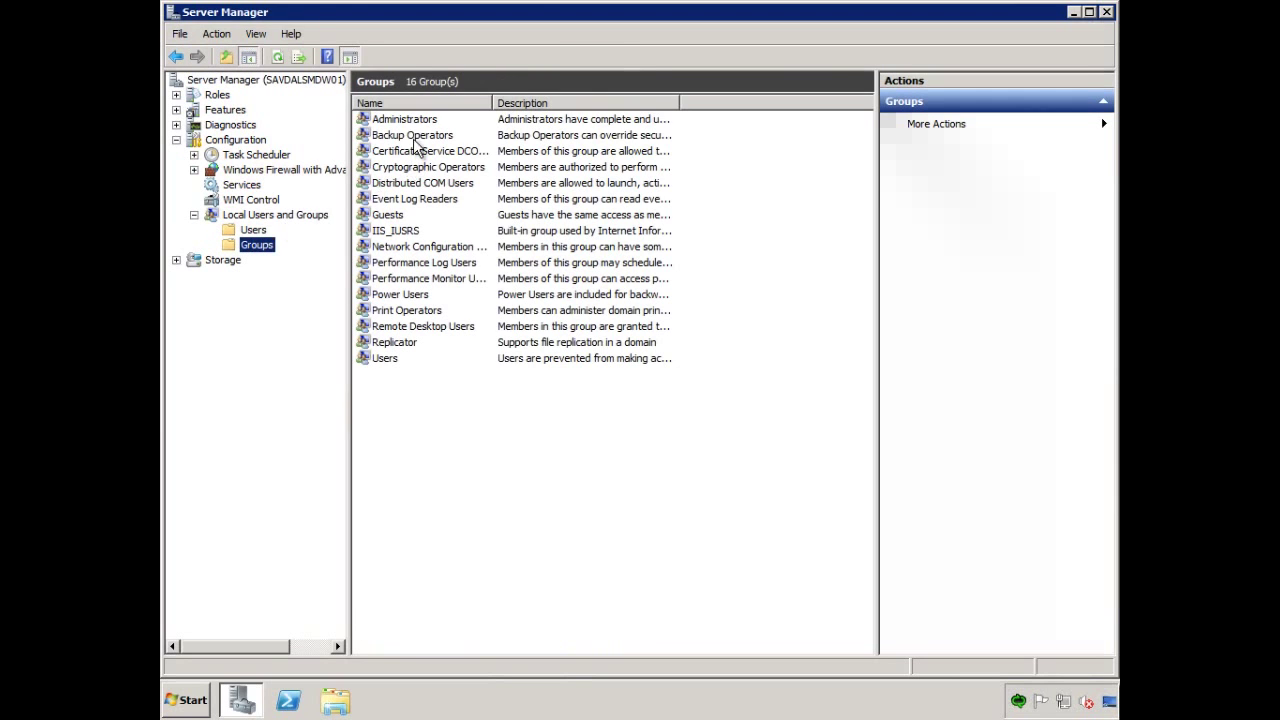
pyautogui.click(408, 121)
pyautogui.doubleClick(408, 121)
# Add the SAVILLTECH\SvcMgrService account to Administrators and apply the change.
pyautogui.click(502, 488)
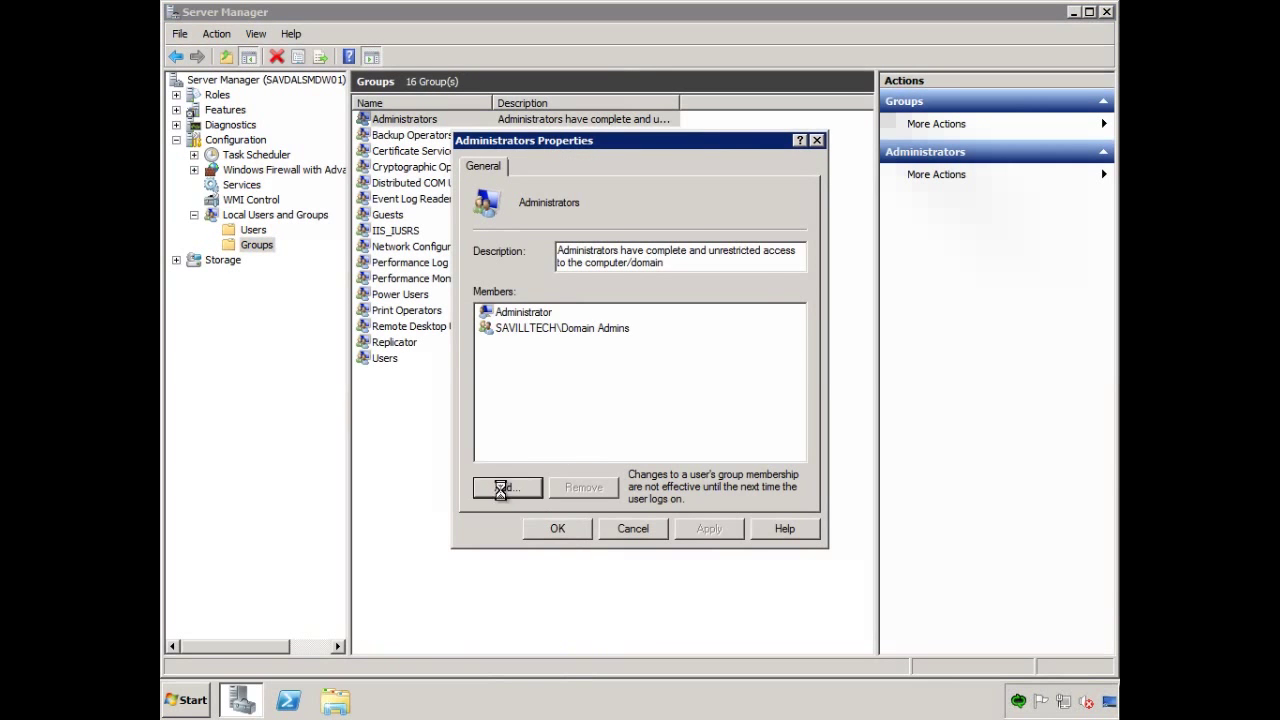
pyautogui.write('sv')
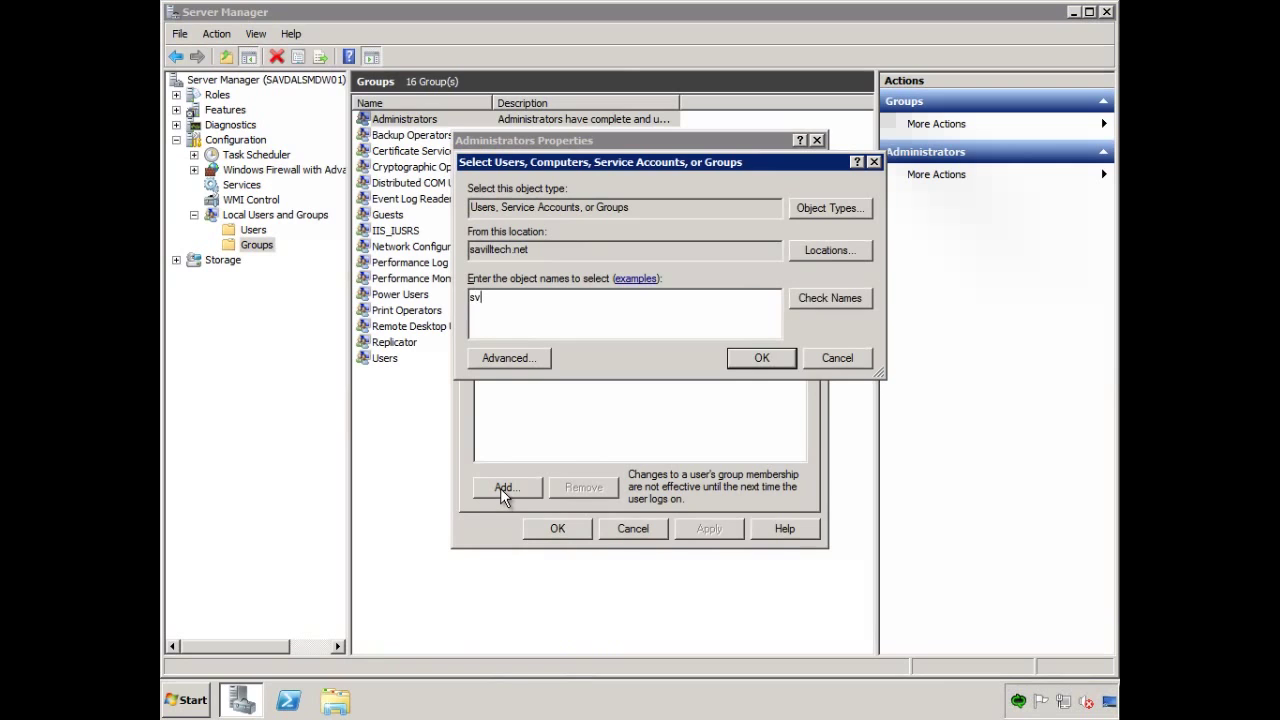
pyautogui.write('gmgrservice')
pyautogui.click(834, 298)
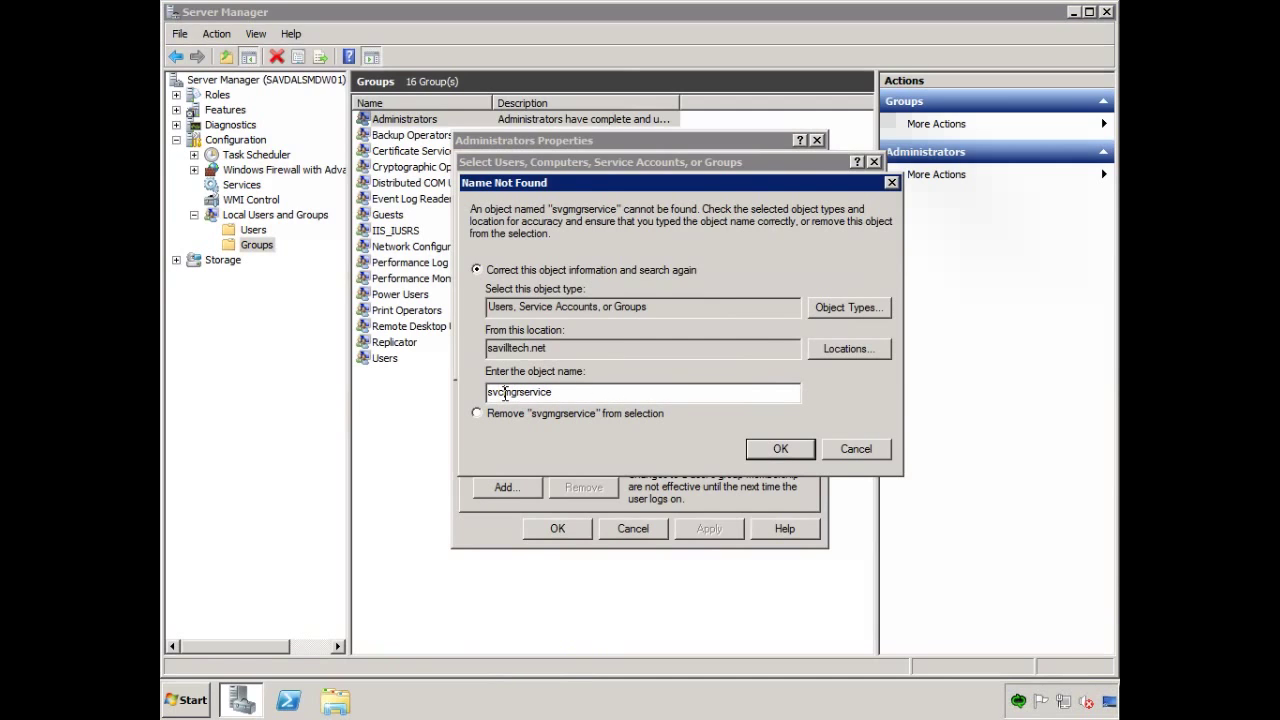
pyautogui.click(785, 449)
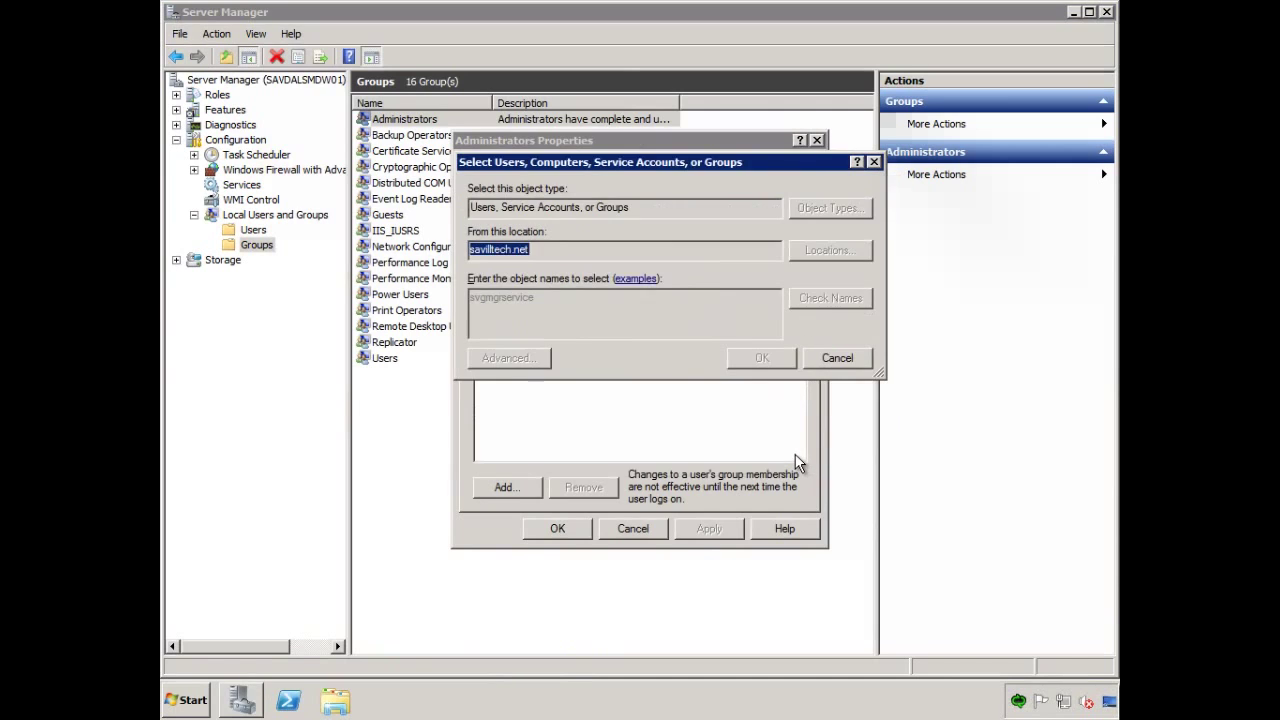
pyautogui.click(763, 362)
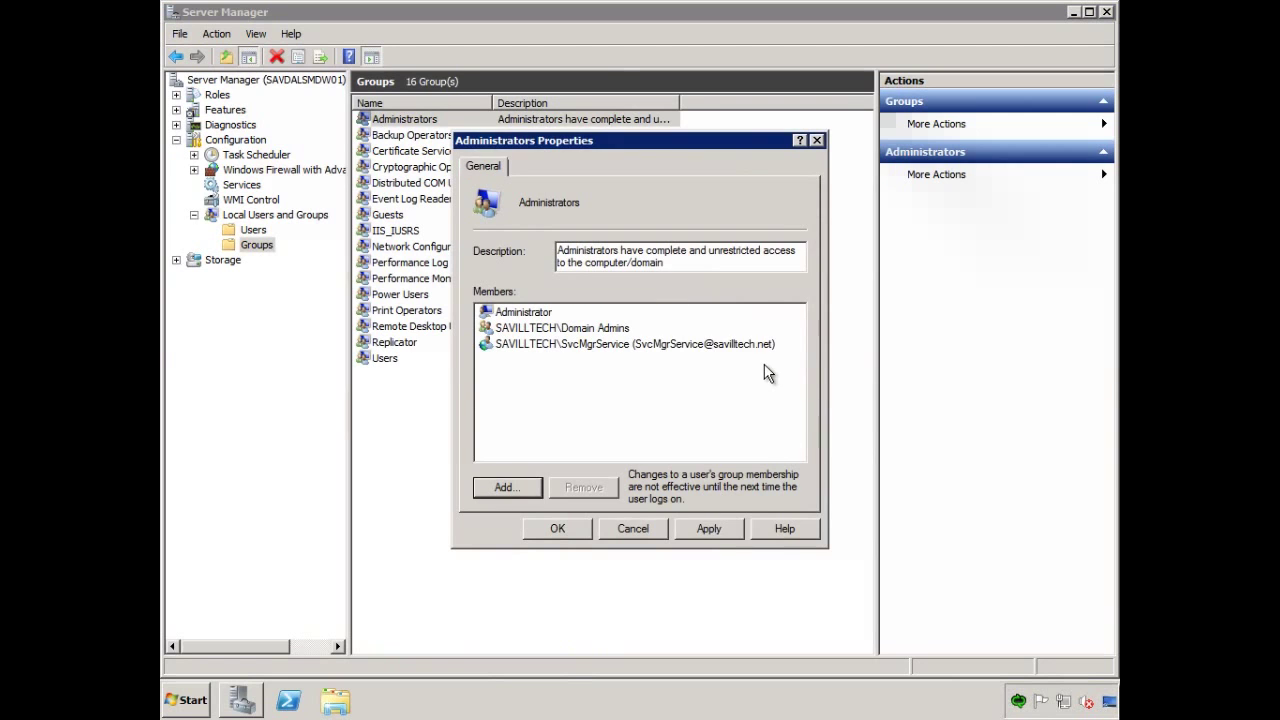
pyautogui.click(709, 529)
pyautogui.click(559, 530)
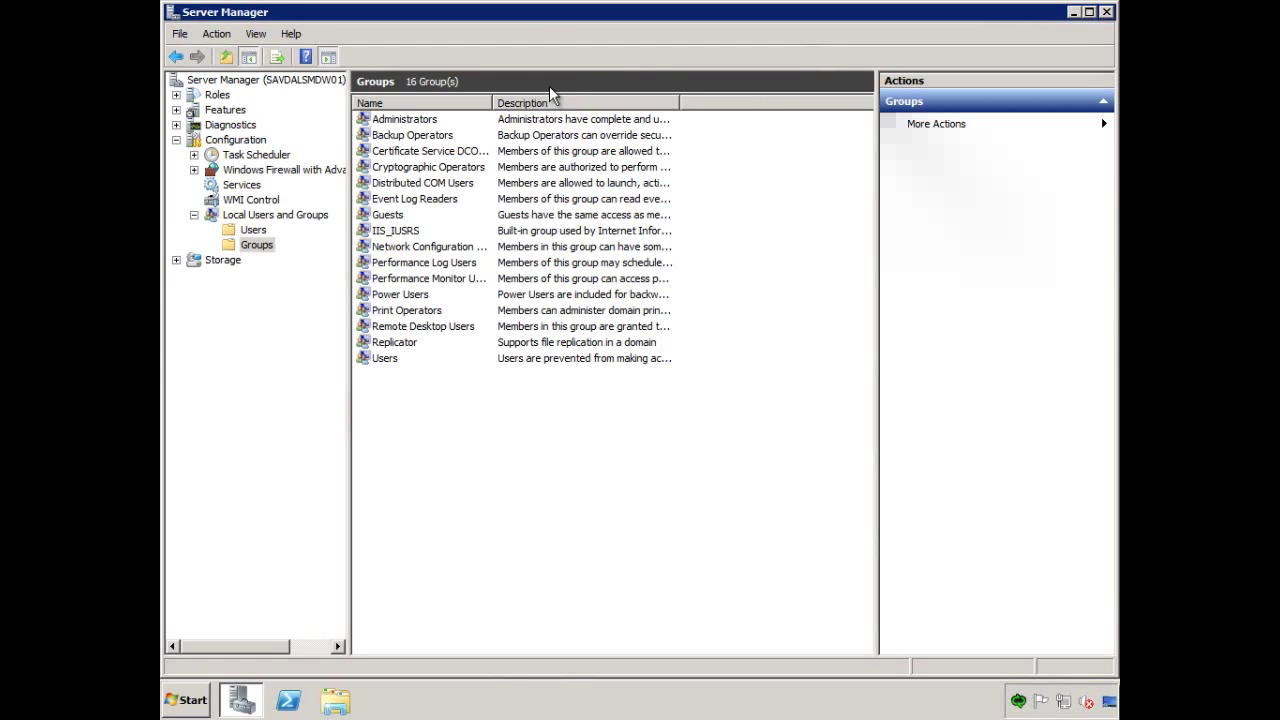
# Install .NET Framework 3.5.1 Features with its required Web Server (IIS) and Process Activation roles.
pyautogui.click(228, 112)
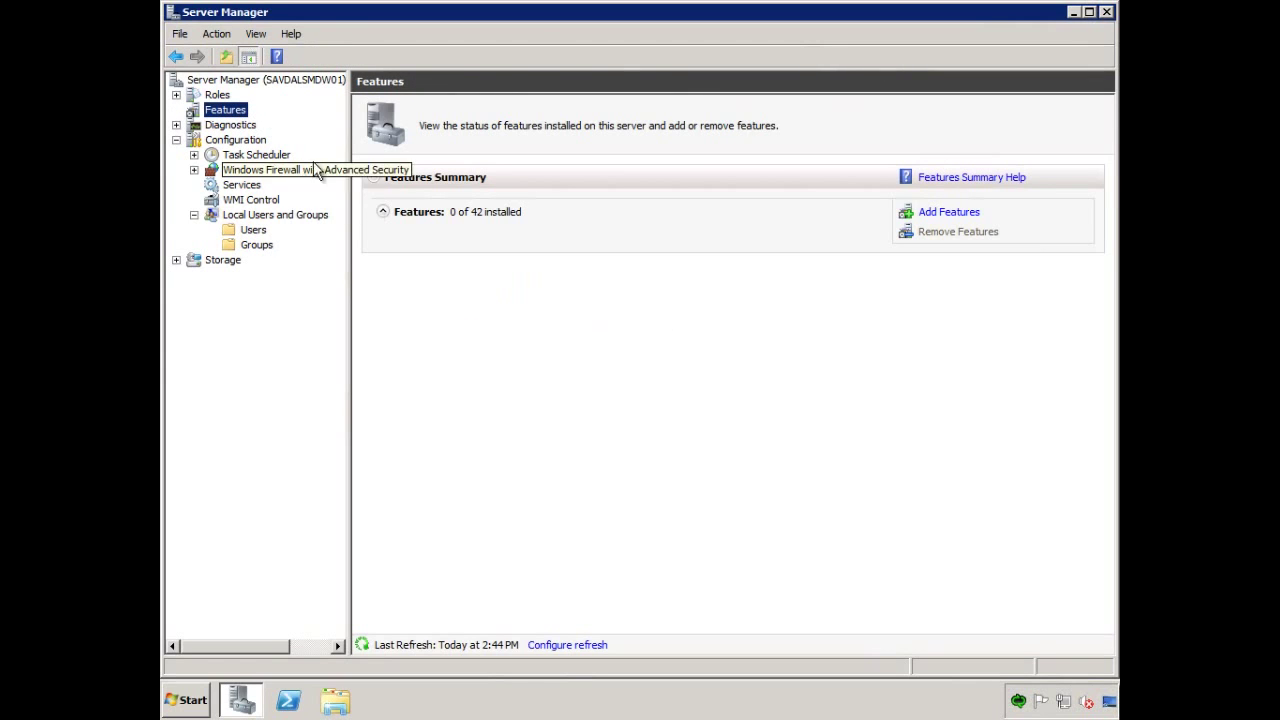
pyautogui.click(950, 214)
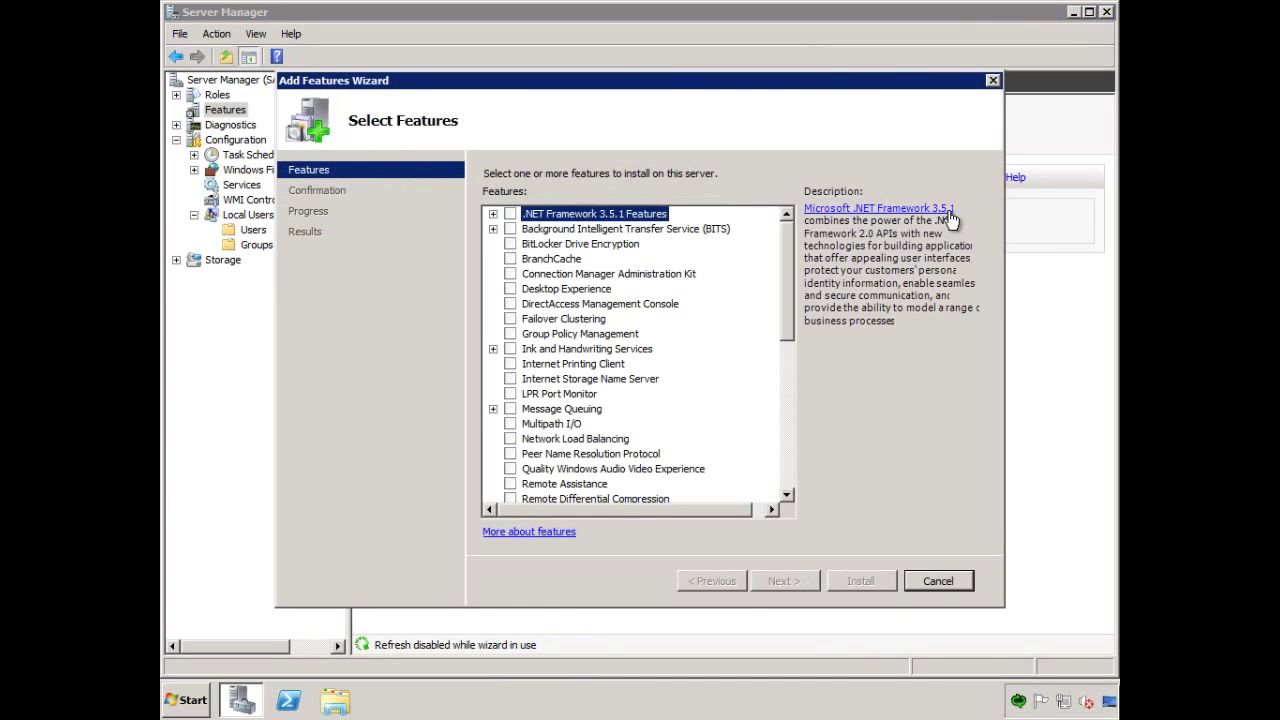
pyautogui.click(510, 214)
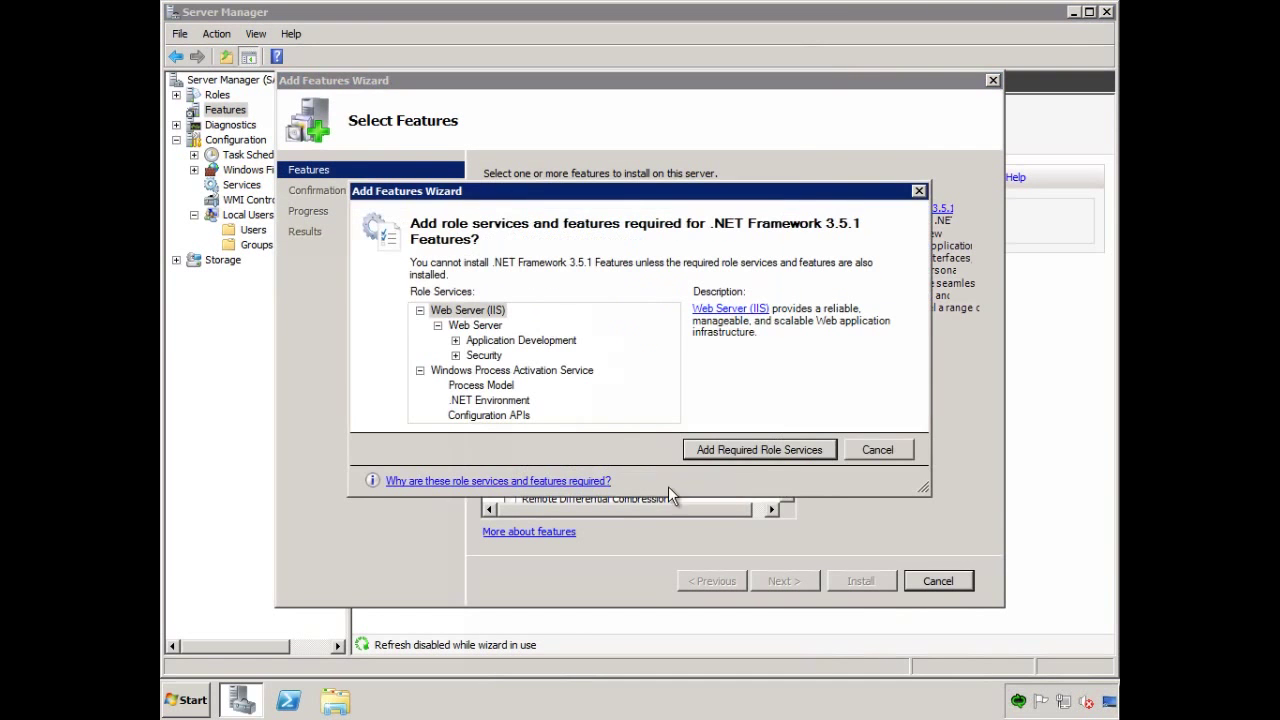
pyautogui.click(759, 443)
pyautogui.click(807, 581)
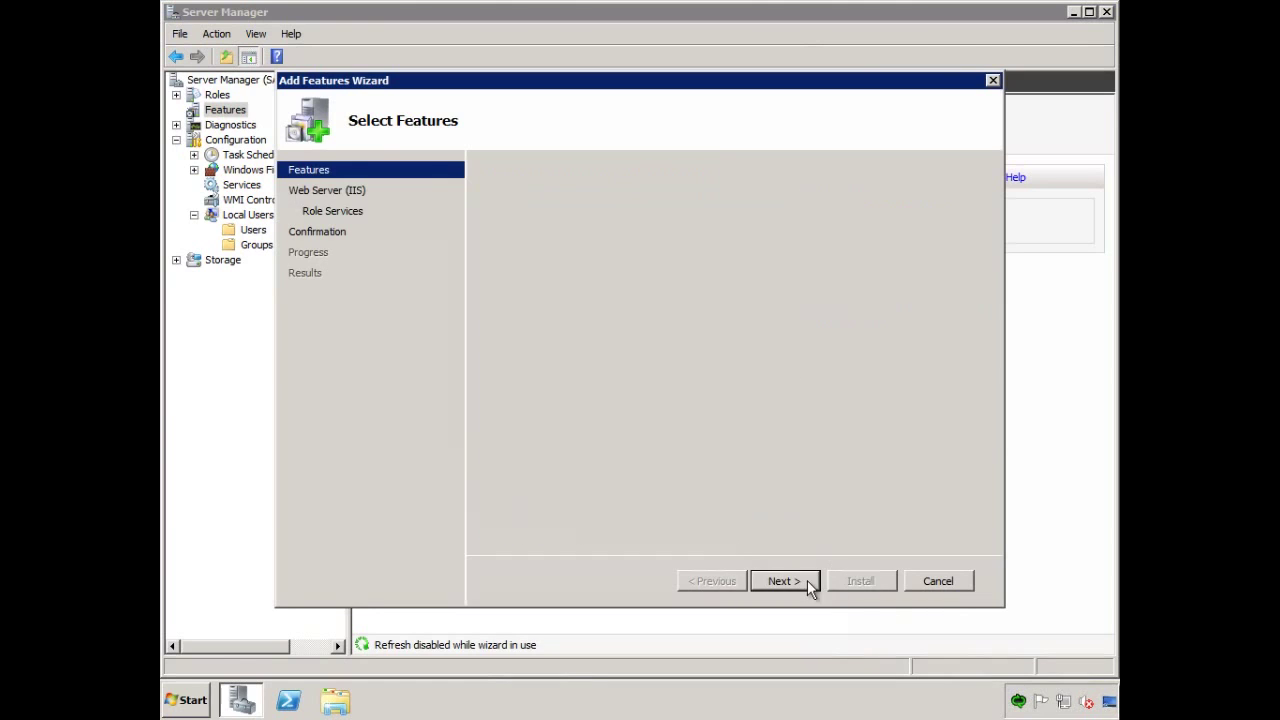
pyautogui.click(807, 585)
pyautogui.click(807, 585)
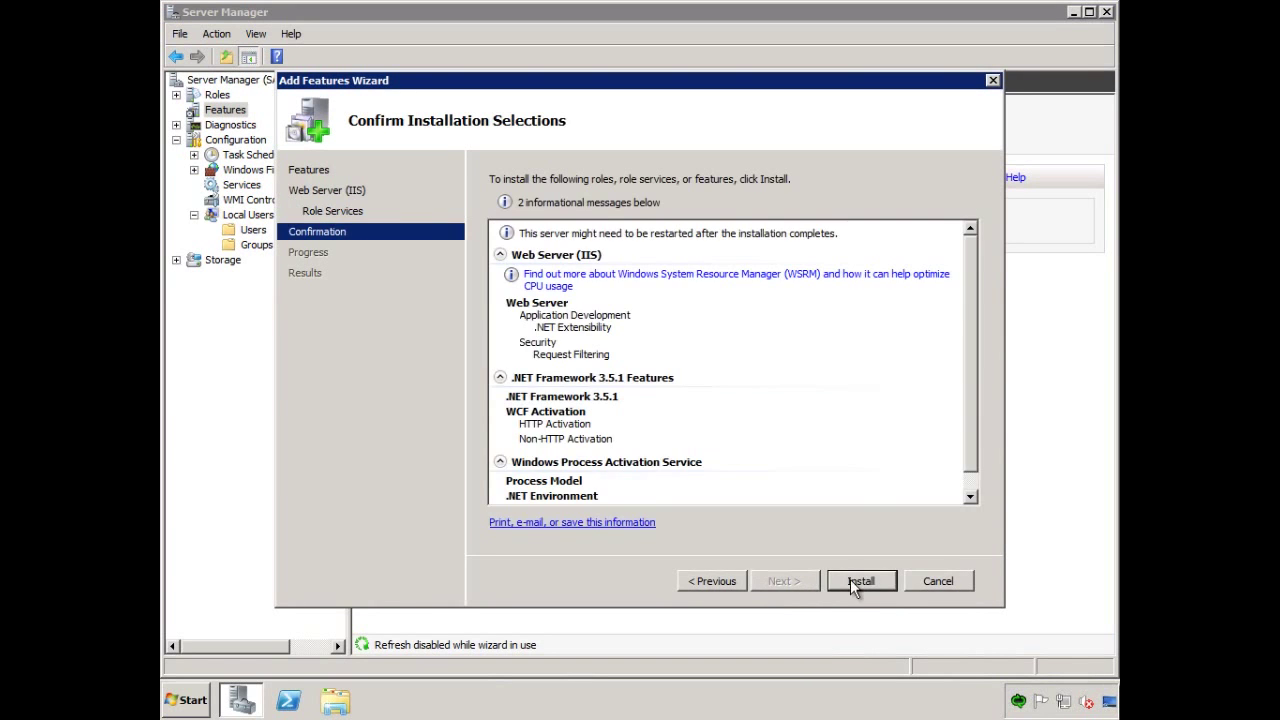
pyautogui.click(857, 580)
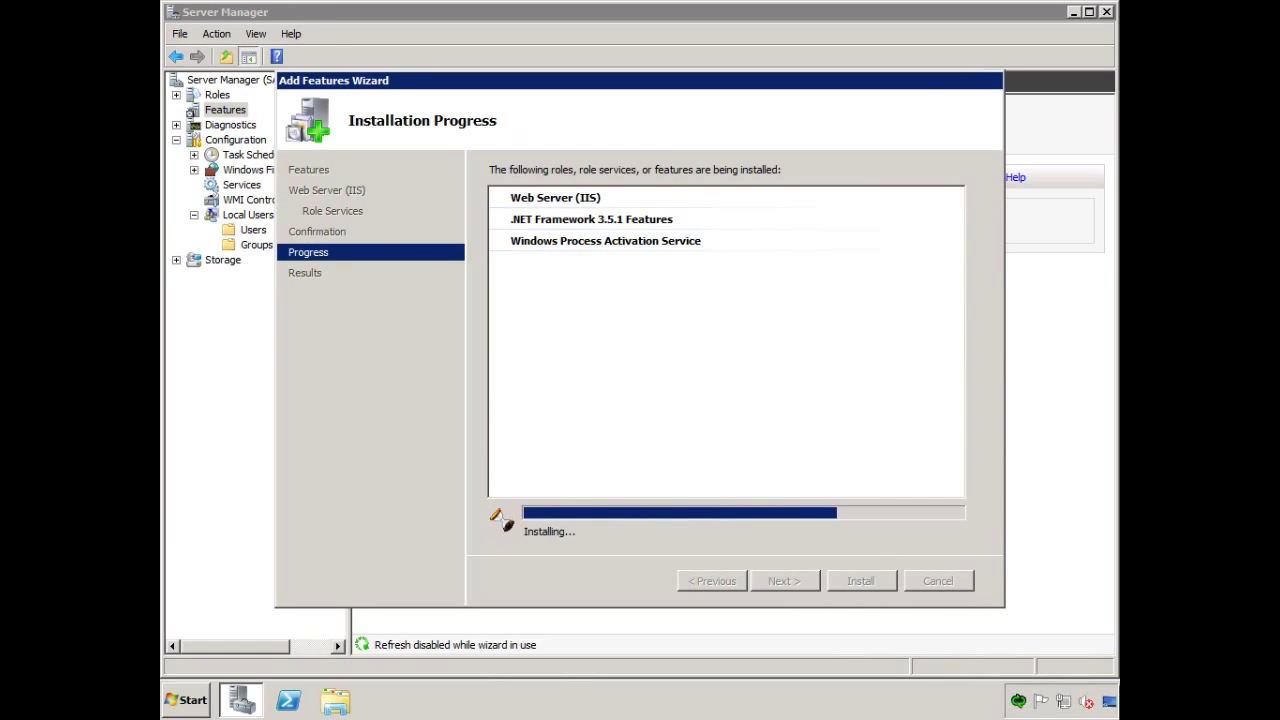
pyautogui.click(859, 584)
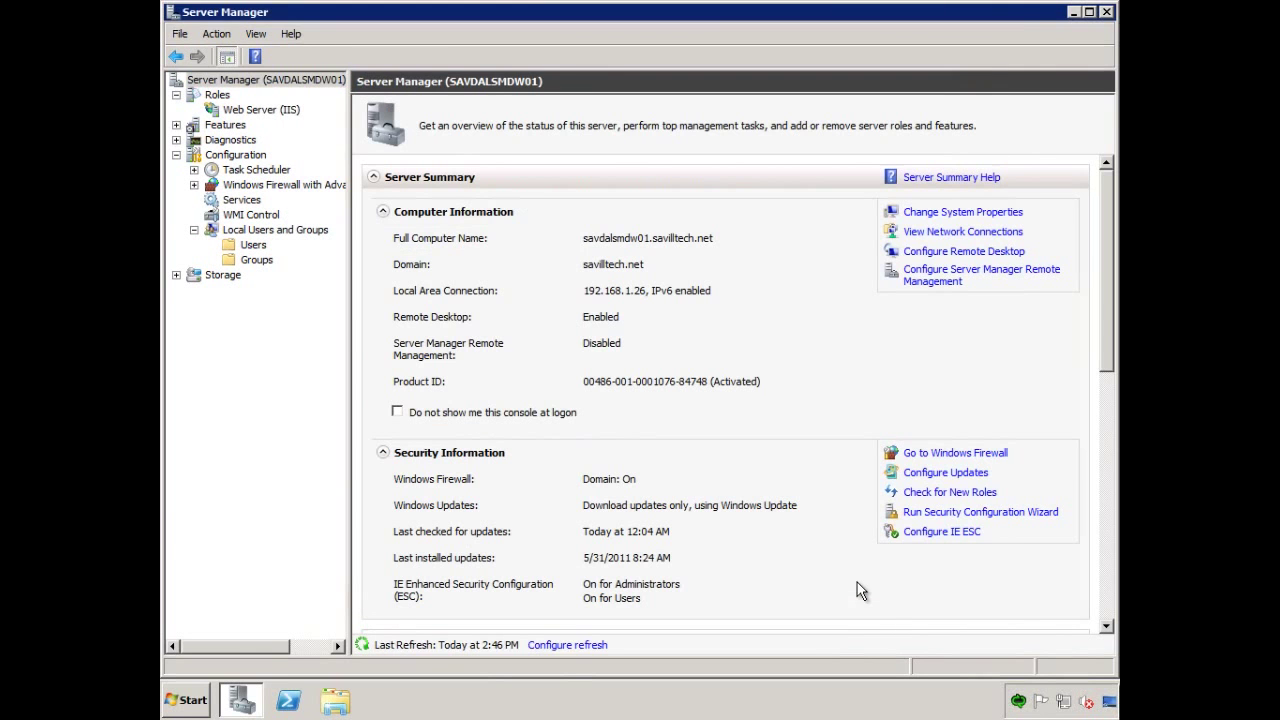
# Minimize Server Manager and launch Setup from the amd64 folder on DVD Drive (D:).
pyautogui.click(1073, 12)
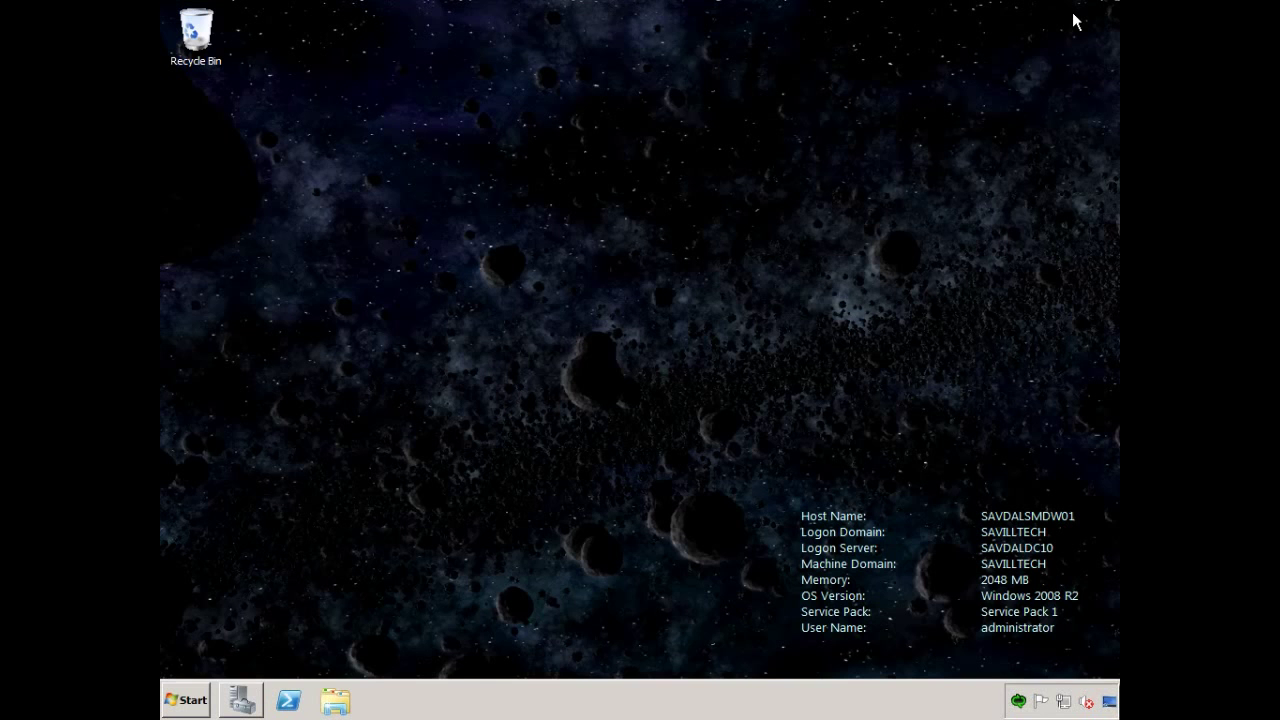
pyautogui.click(345, 705)
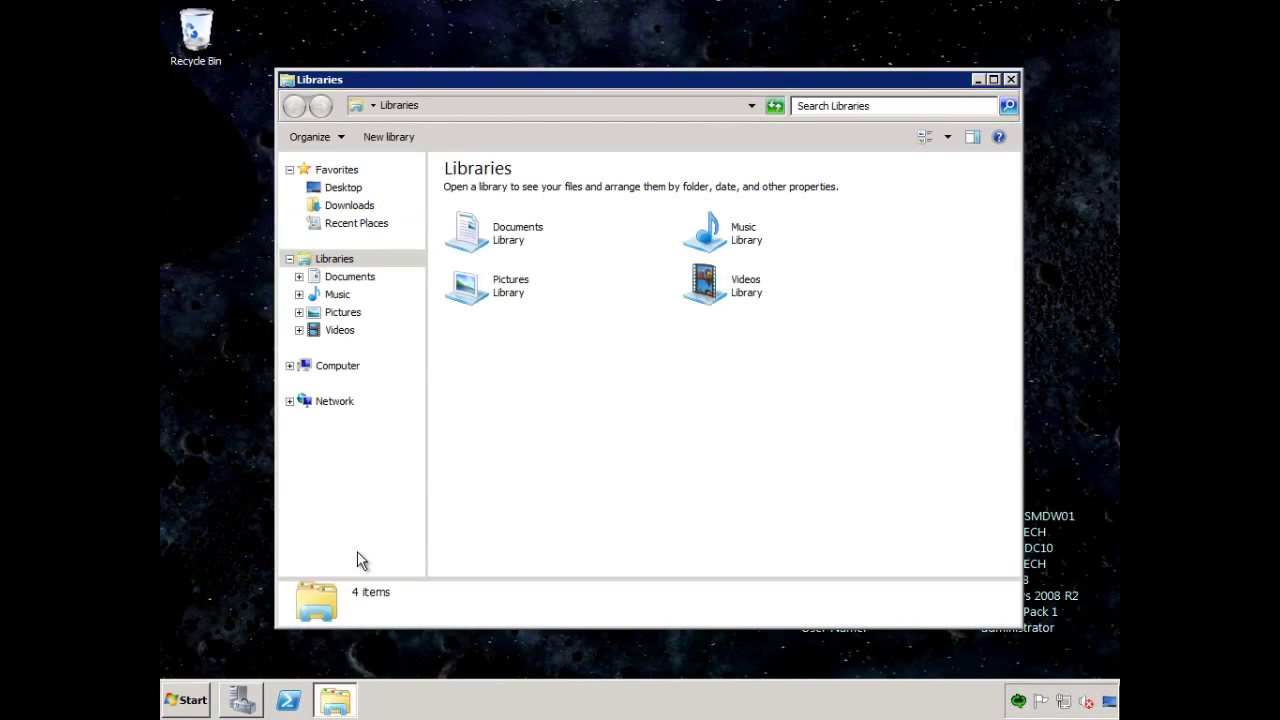
pyautogui.click(290, 366)
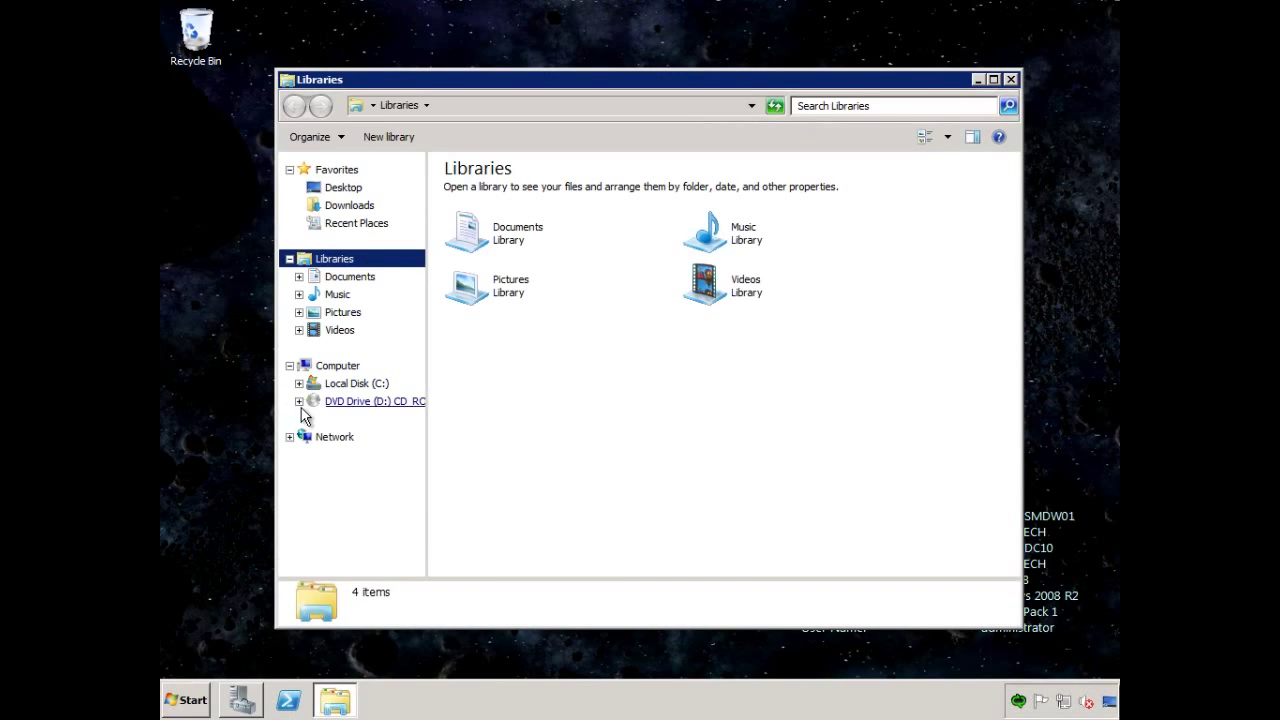
pyautogui.click(298, 401)
pyautogui.click(309, 420)
pyautogui.click(349, 420)
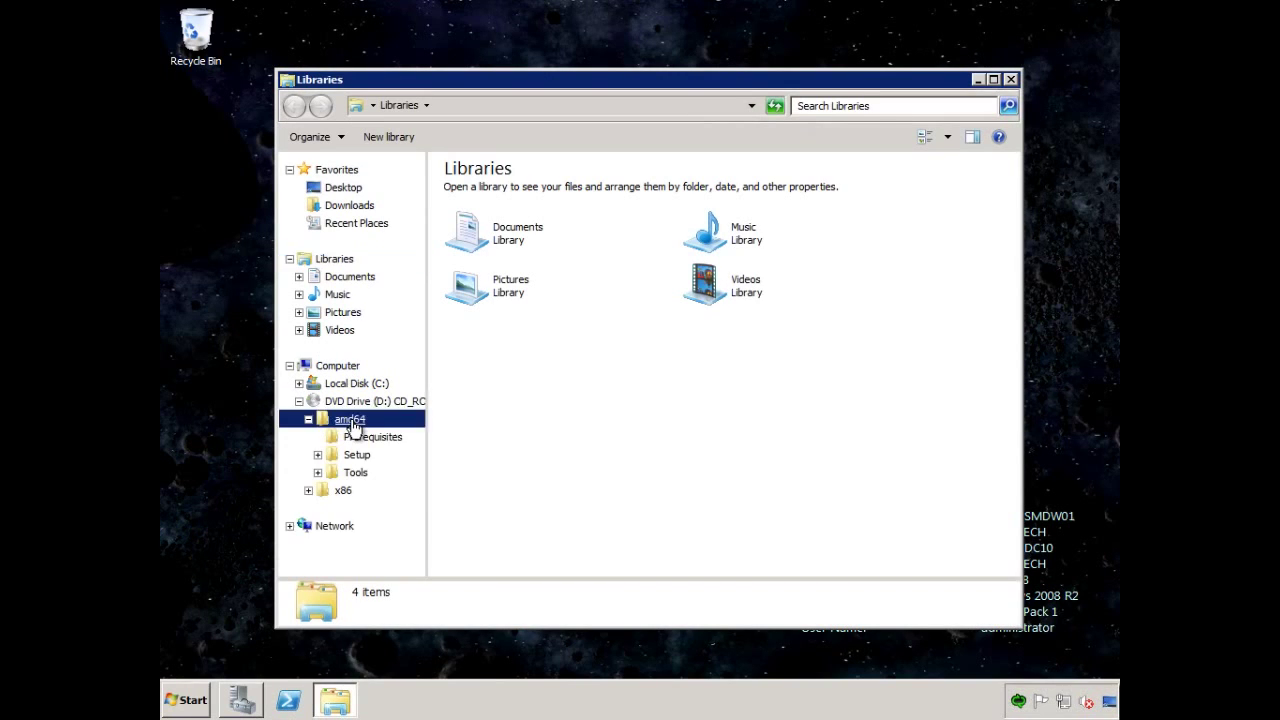
pyautogui.doubleClick(474, 254)
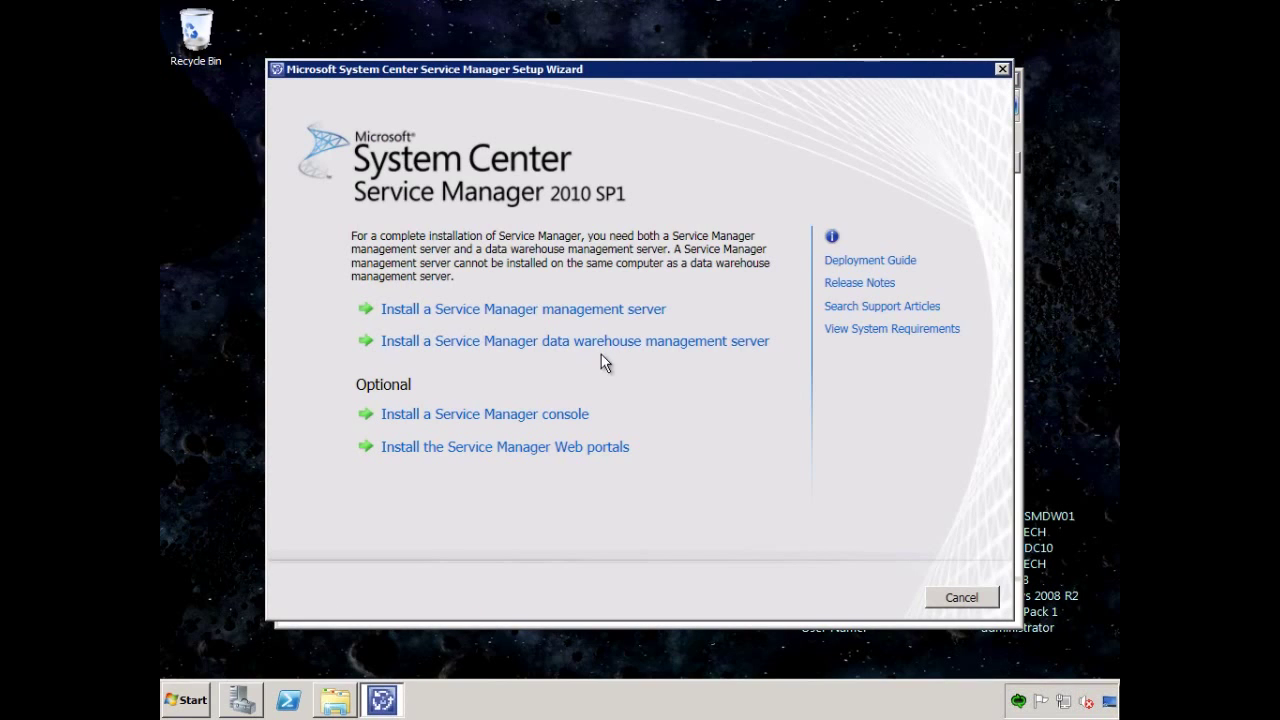
# Choose the data warehouse management server install, accept the license, and keep the default location.
pyautogui.click(556, 341)
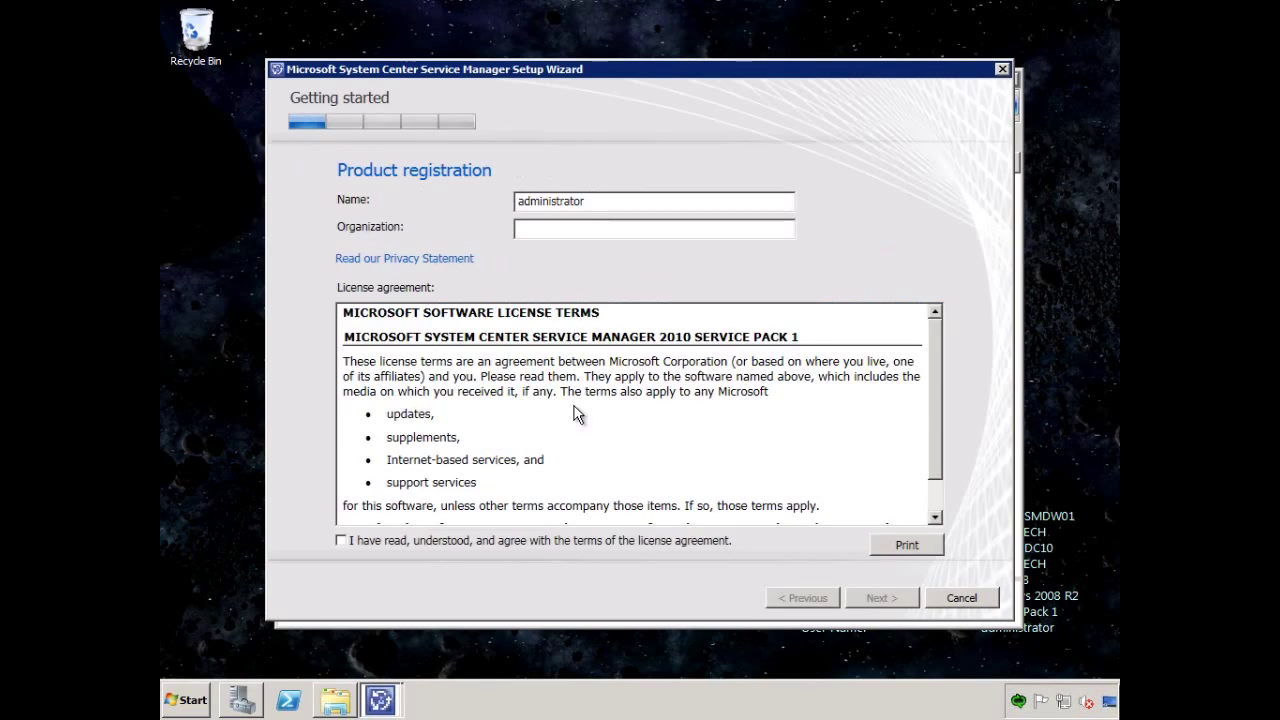
pyautogui.click(530, 545)
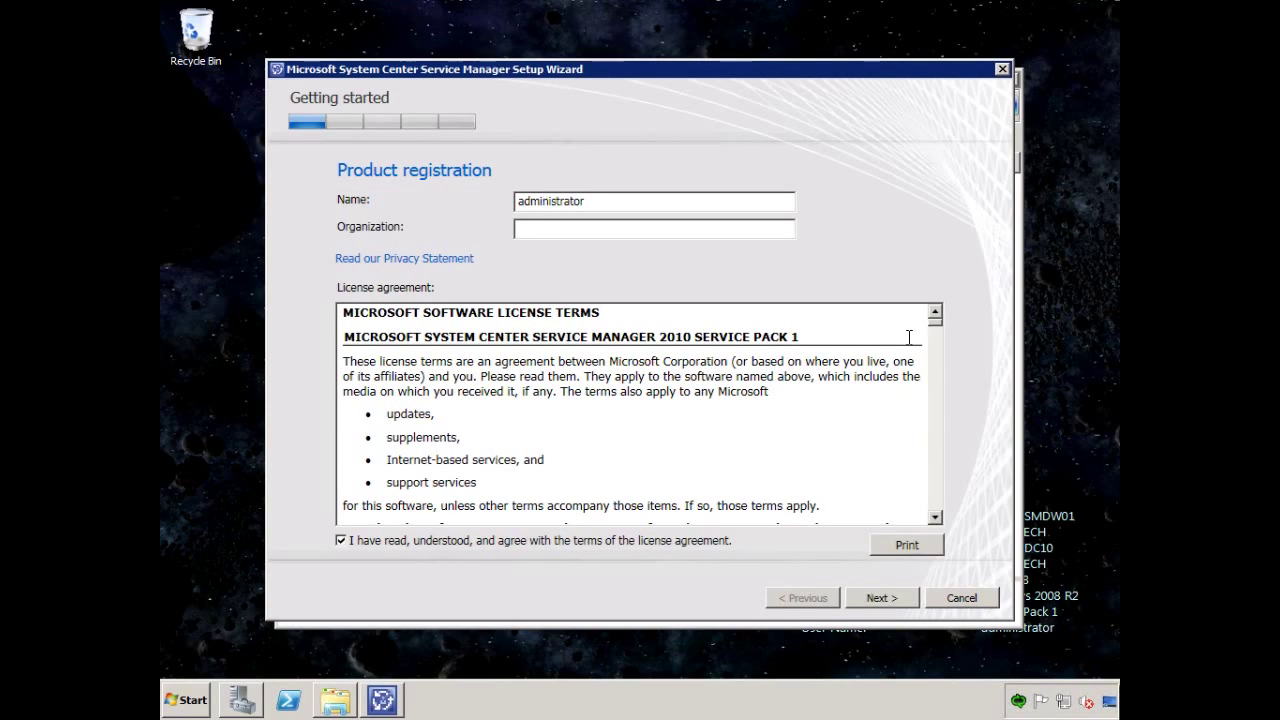
pyautogui.moveTo(940, 330); pyautogui.dragTo(934, 516)
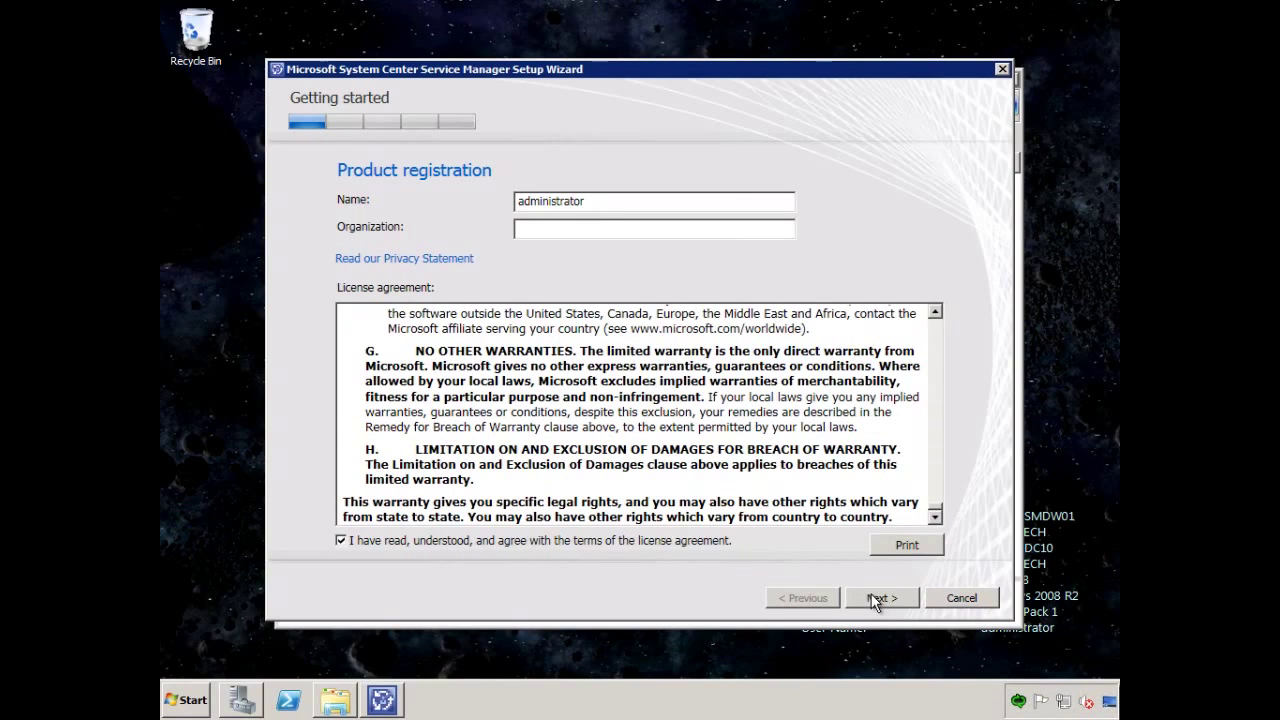
pyautogui.click(874, 596)
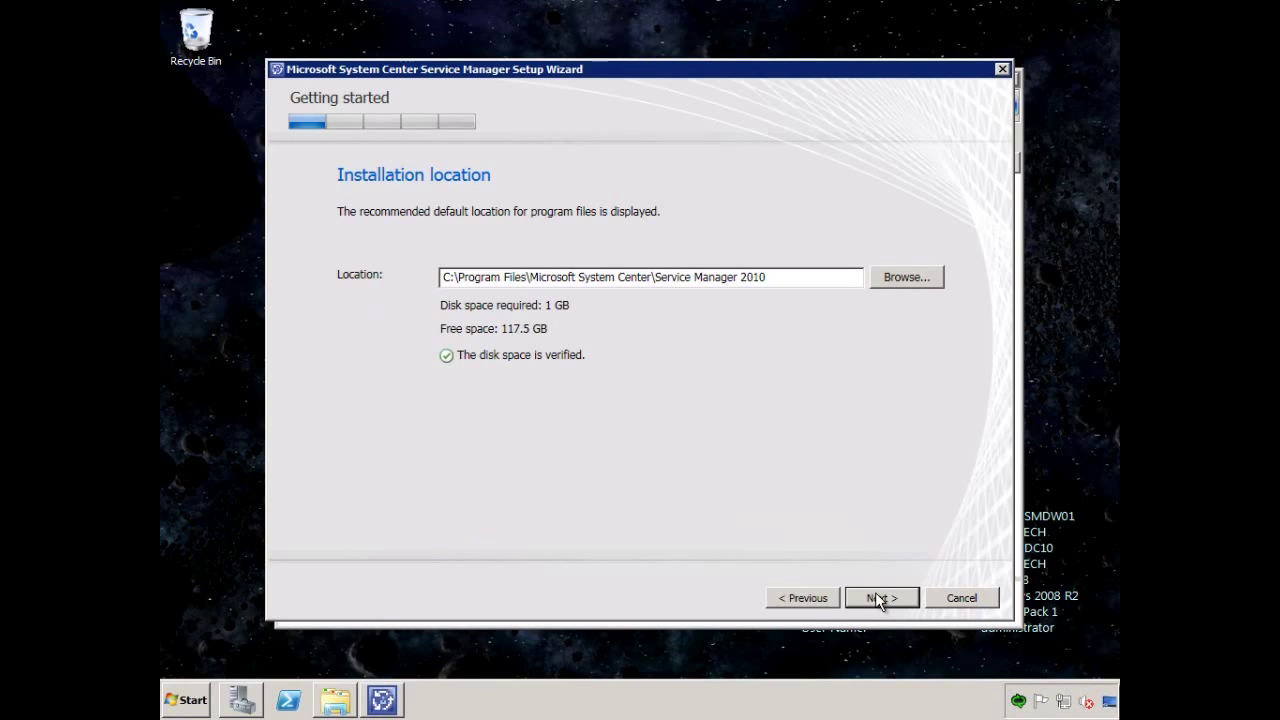
pyautogui.click(877, 596)
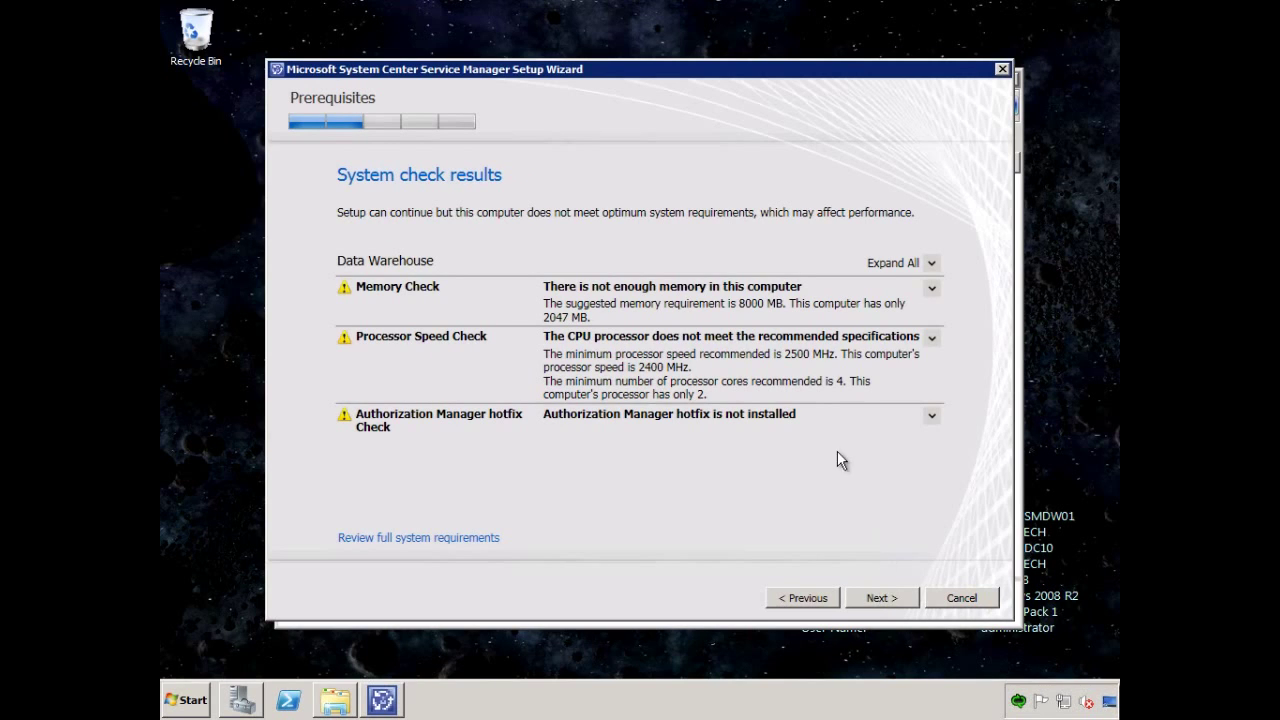
# Review the missing Authorization Manager hotfix warning in the system check and open the Run prompt.
pyautogui.click(932, 417)
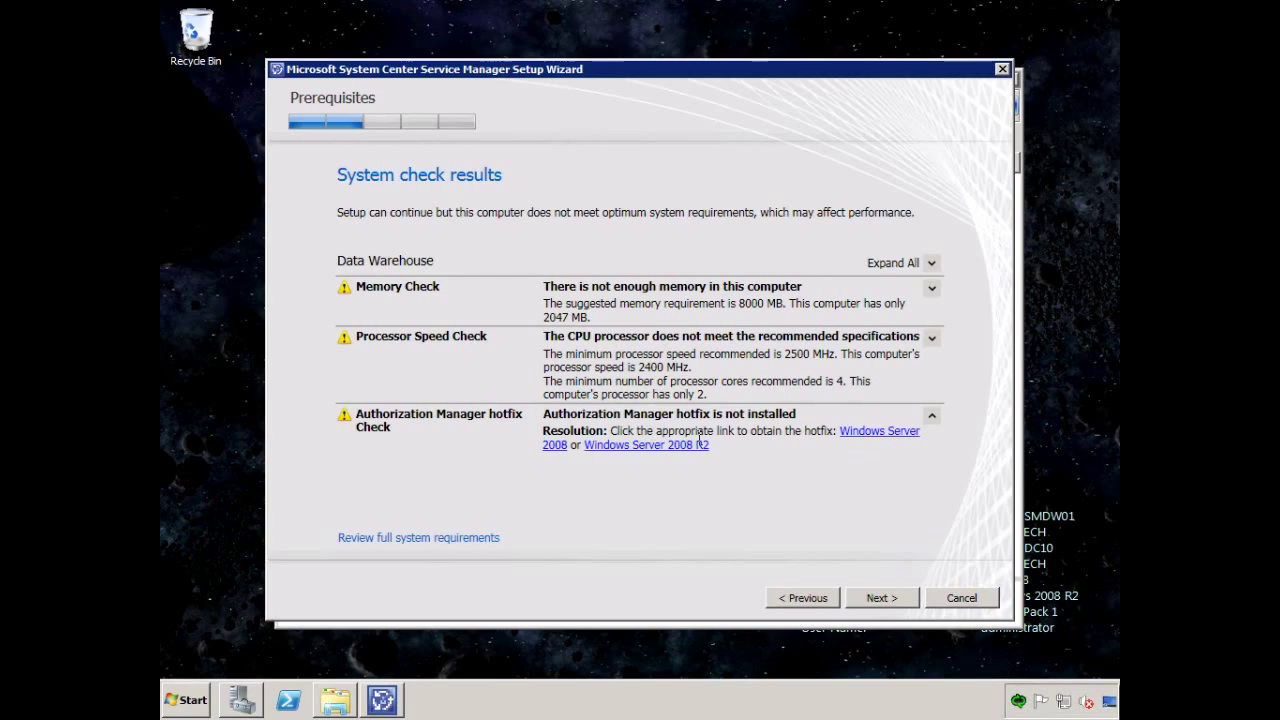
pyautogui.click(932, 417)
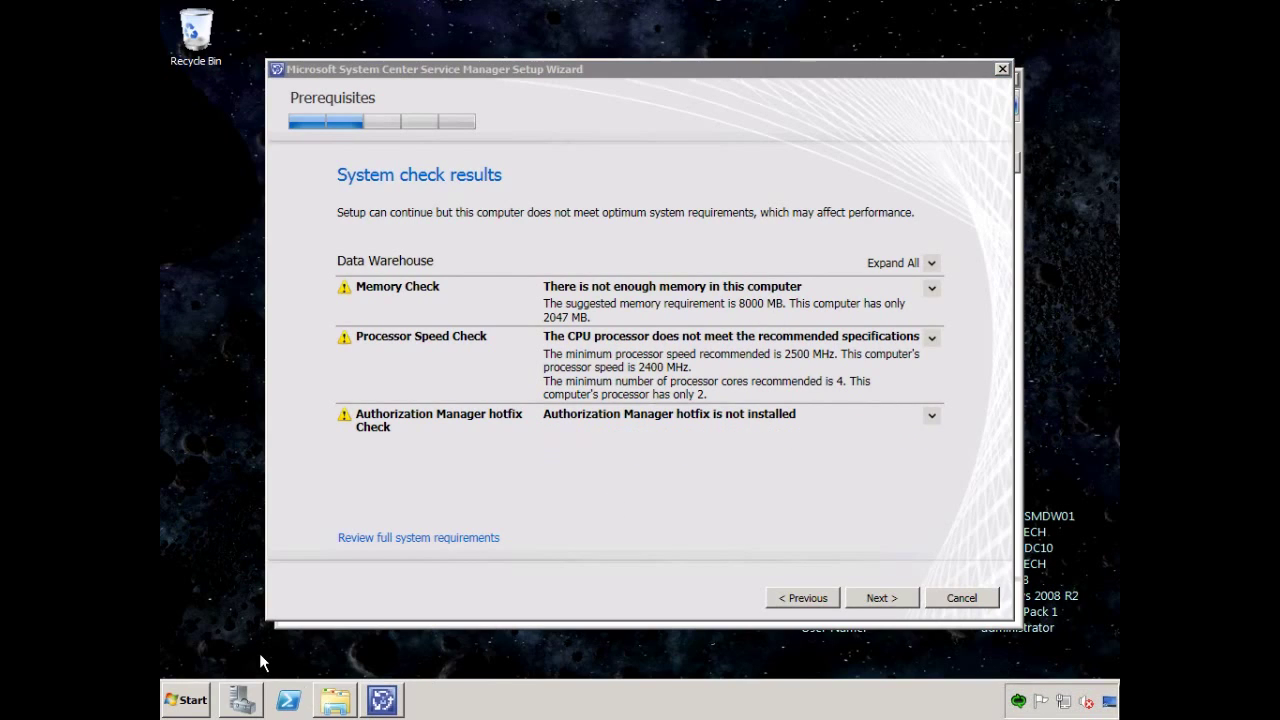
pyautogui.press('super+r')
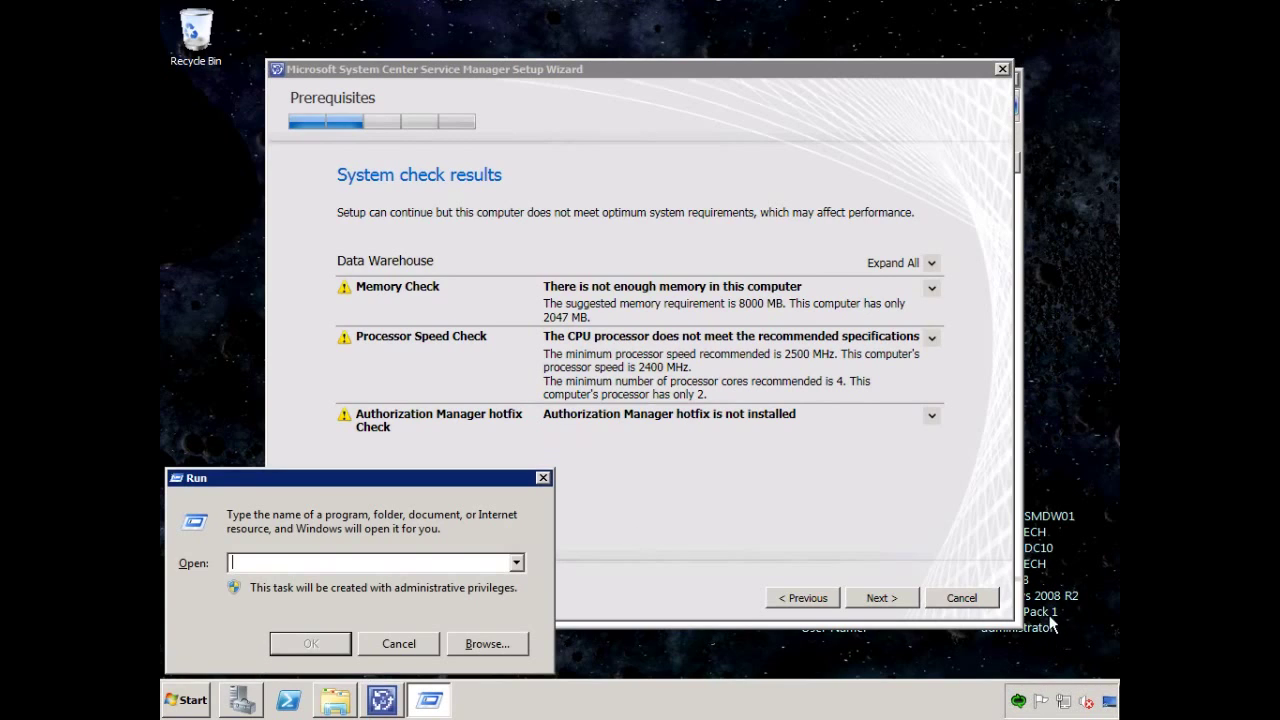
# Run the KB975332 update from \savdalbfs01\data\library\updates\scsm, find it not applicable, and close the folder.
pyautogui.write('\\')
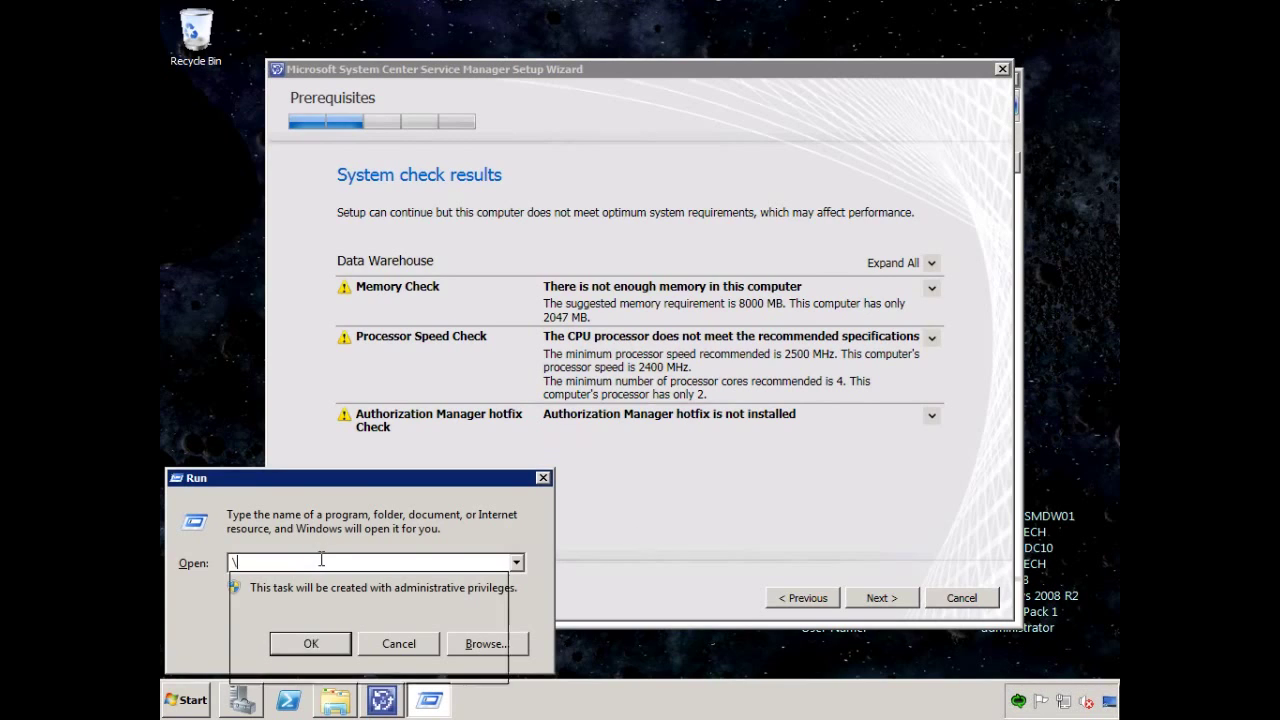
pyautogui.write('savdalbfs01\\data\\')
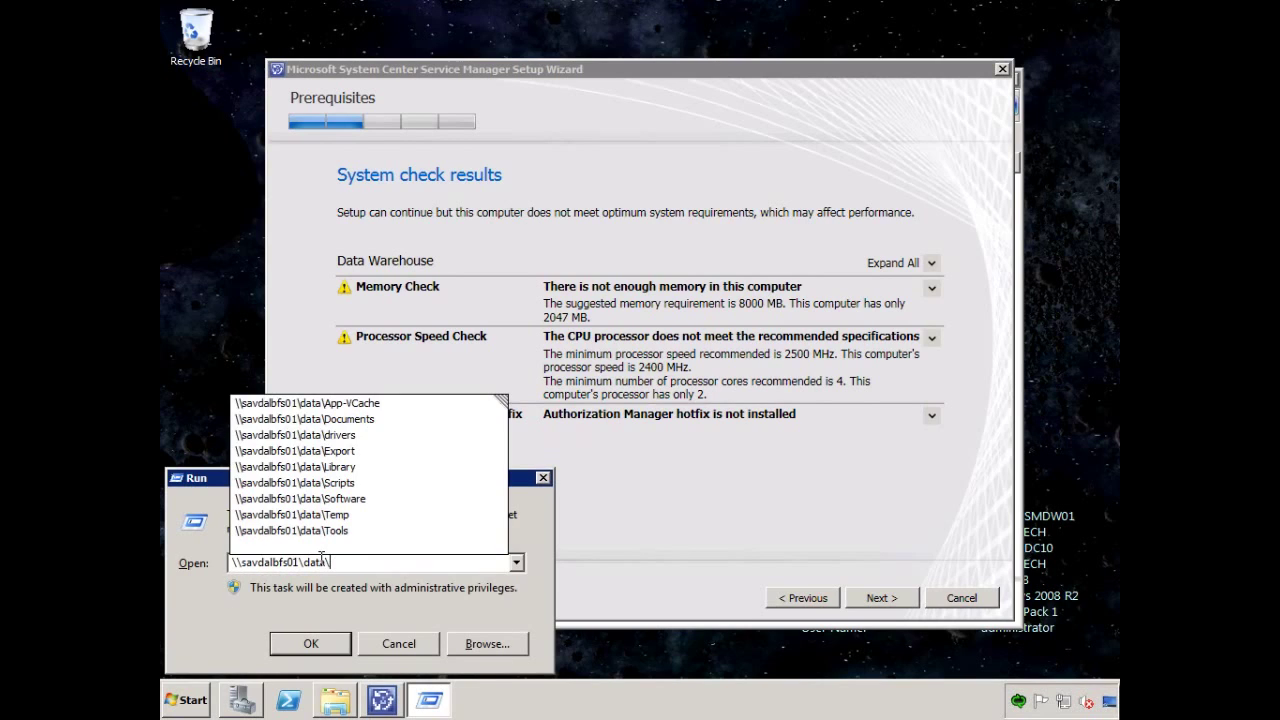
pyautogui.write('library\\updates\\scsm')
pyautogui.press('Return')
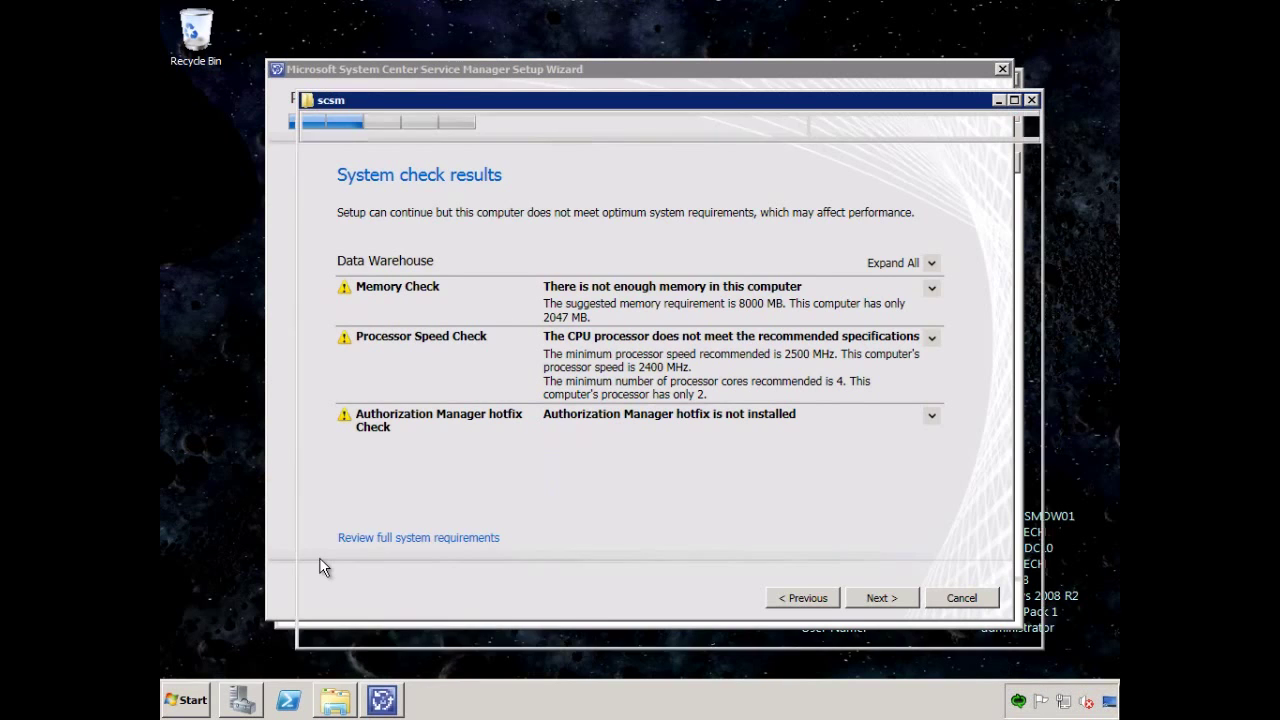
pyautogui.doubleClick(526, 232)
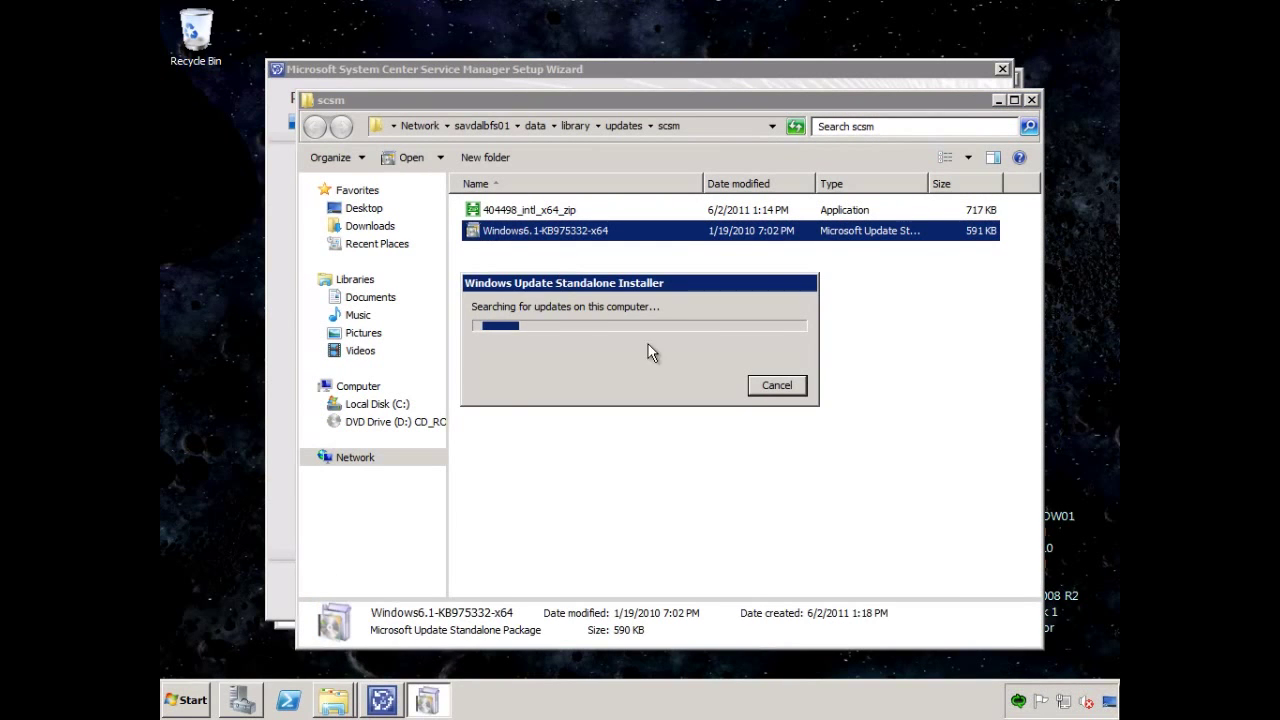
pyautogui.click(722, 396)
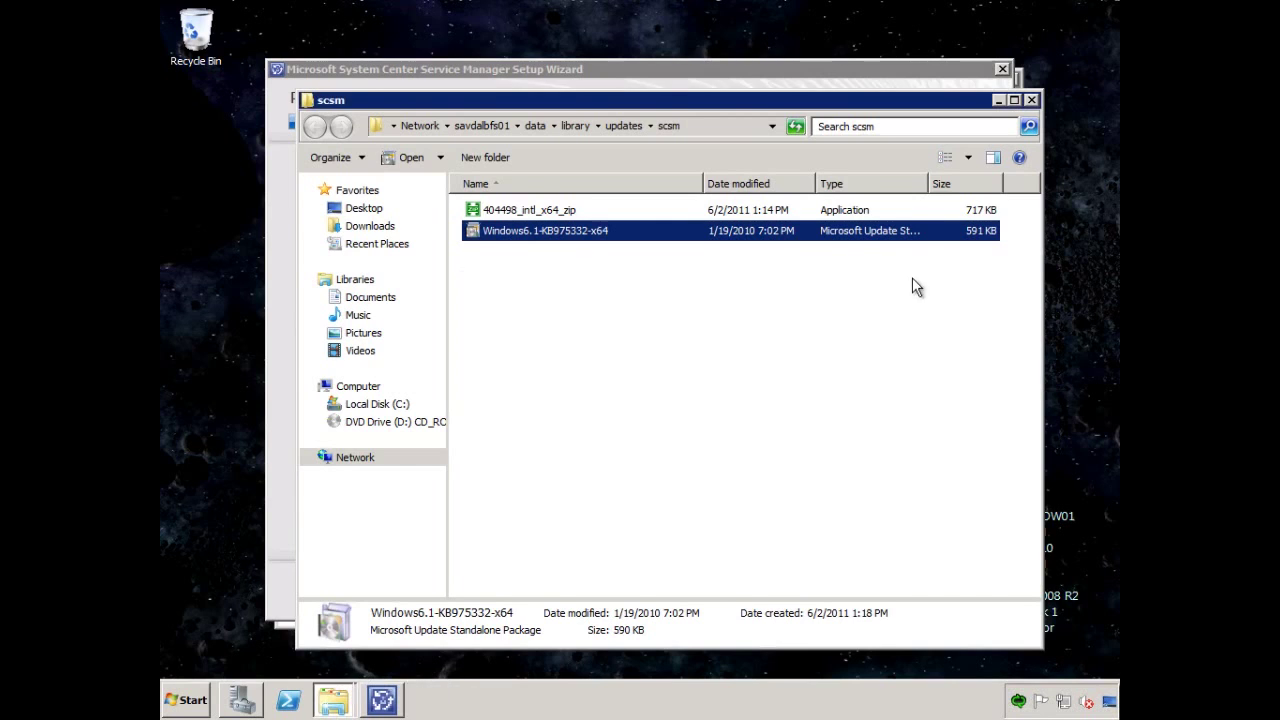
pyautogui.click(1031, 100)
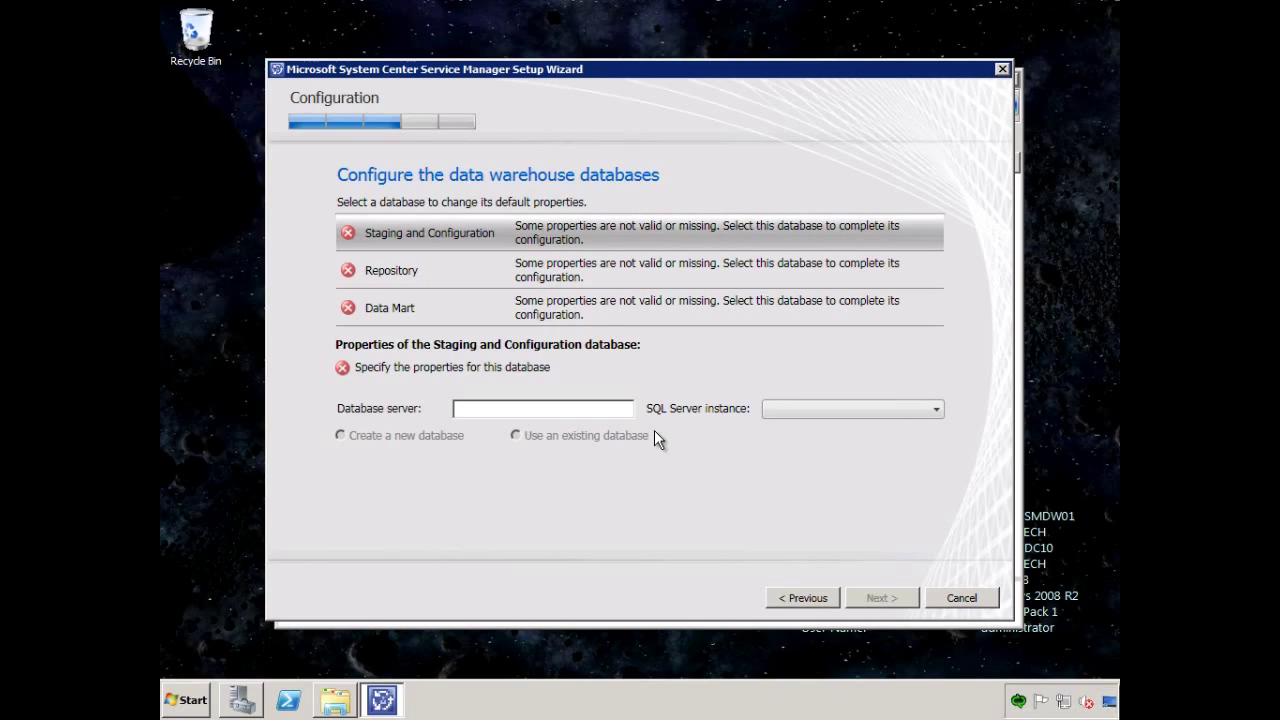
# Set the Staging and Configuration database server to savdalom01, accepting the collation warning.
pyautogui.click(590, 408)
pyautogui.write('savdalom01')
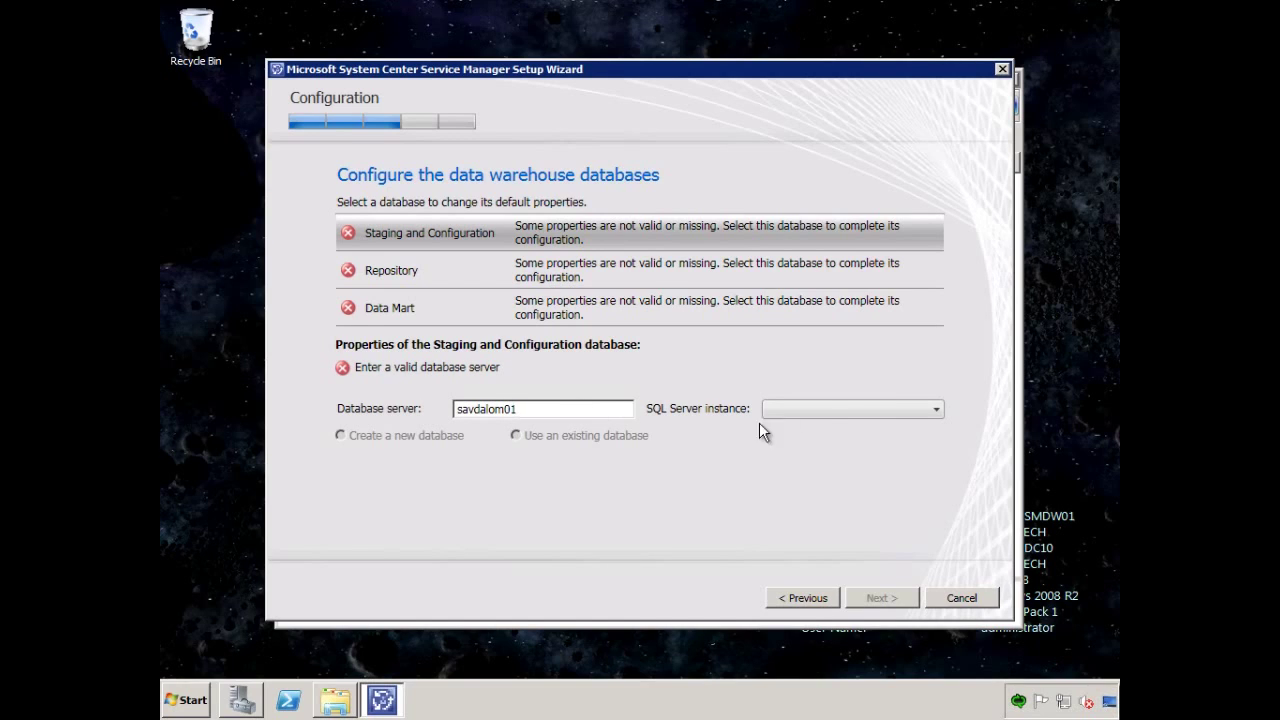
pyautogui.click(848, 409)
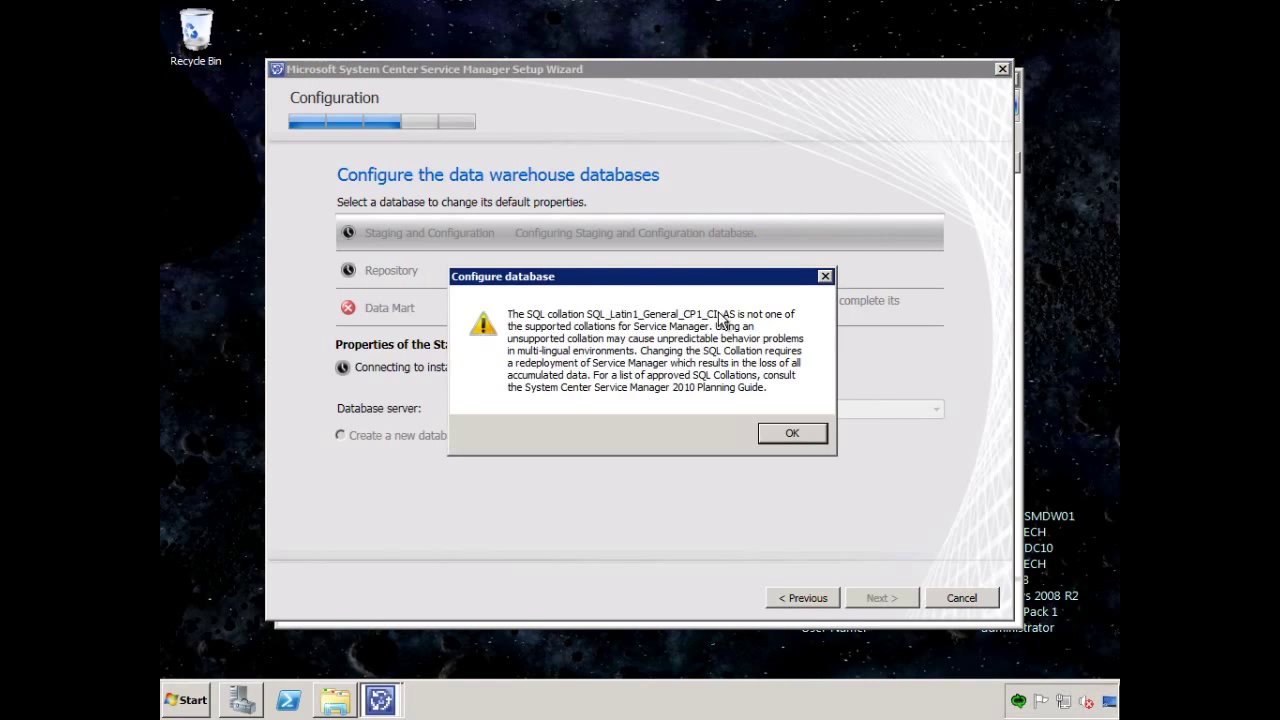
pyautogui.click(791, 436)
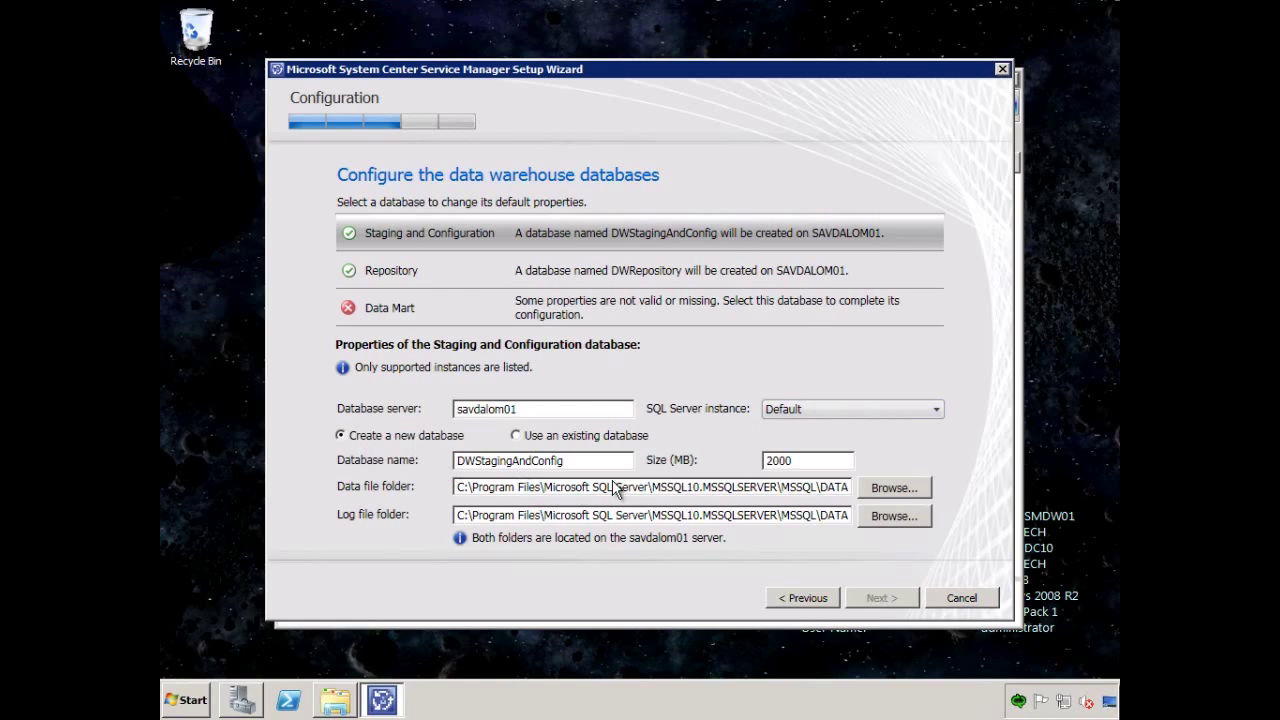
# Set the Data Mart database server to savdalom01, accepting the collation warning.
pyautogui.click(496, 277)
pyautogui.click(486, 308)
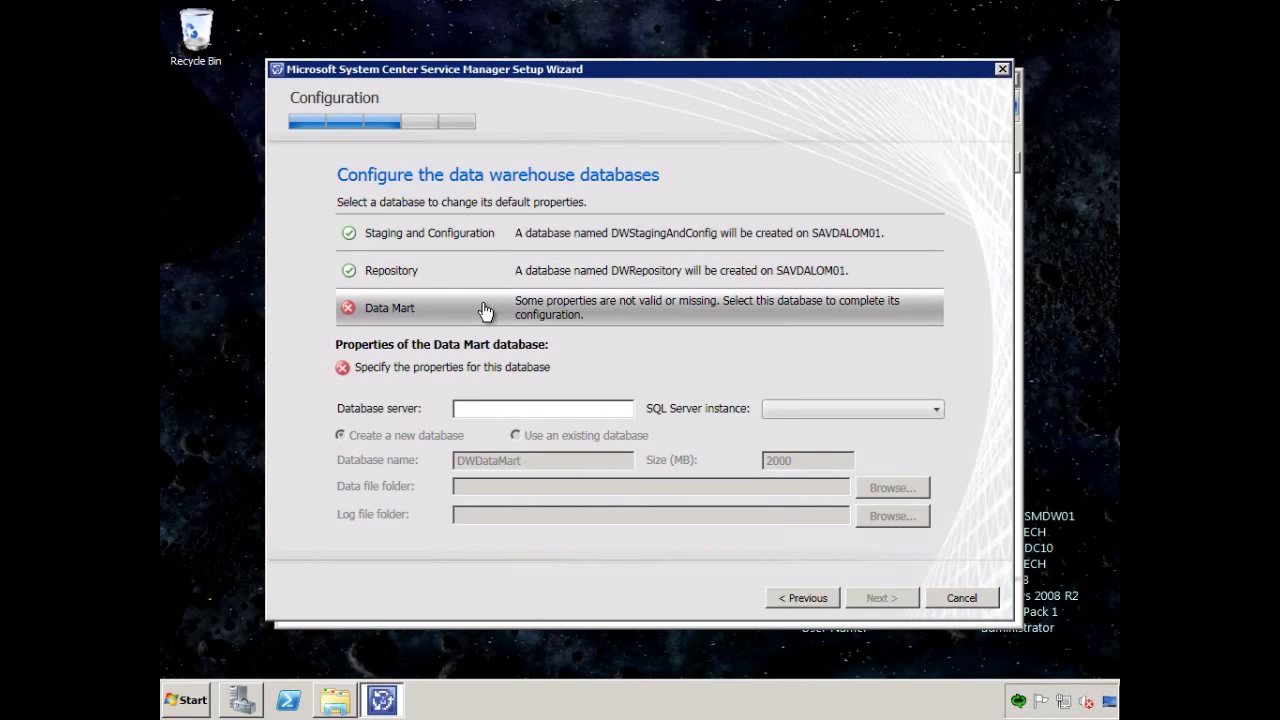
pyautogui.click(474, 409)
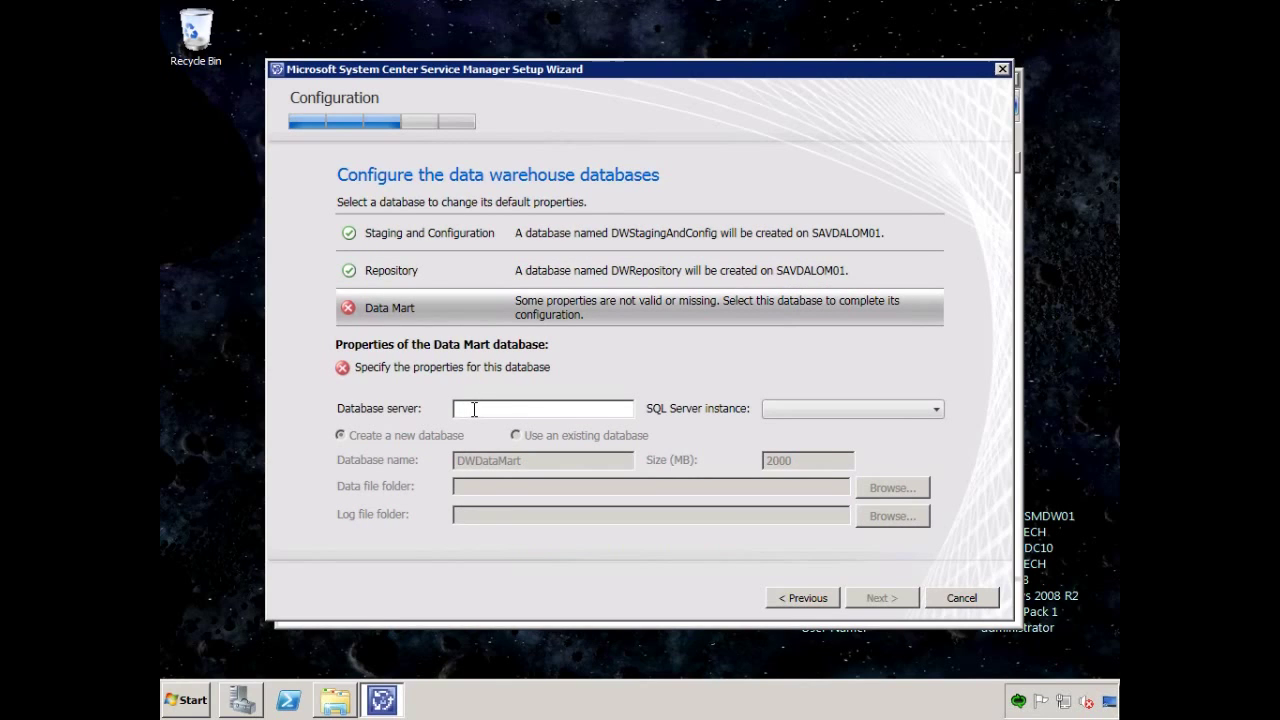
pyautogui.write('savdalom01')
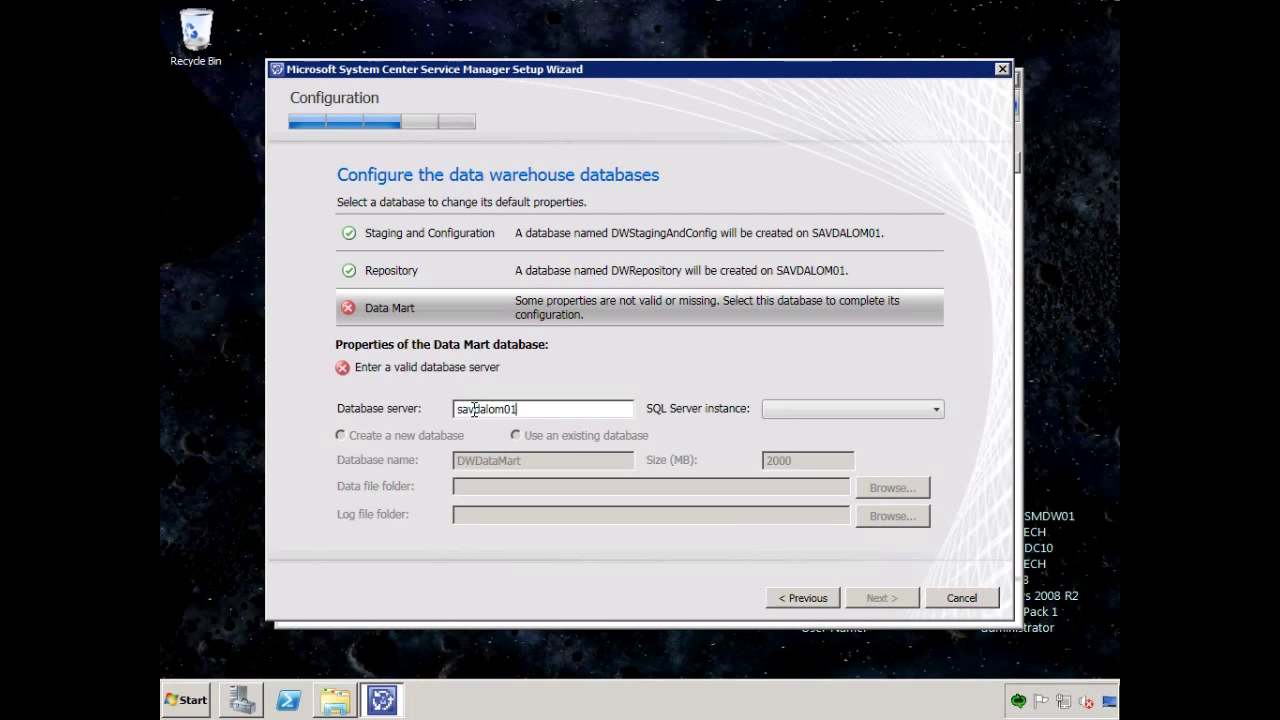
pyautogui.press('Tab')
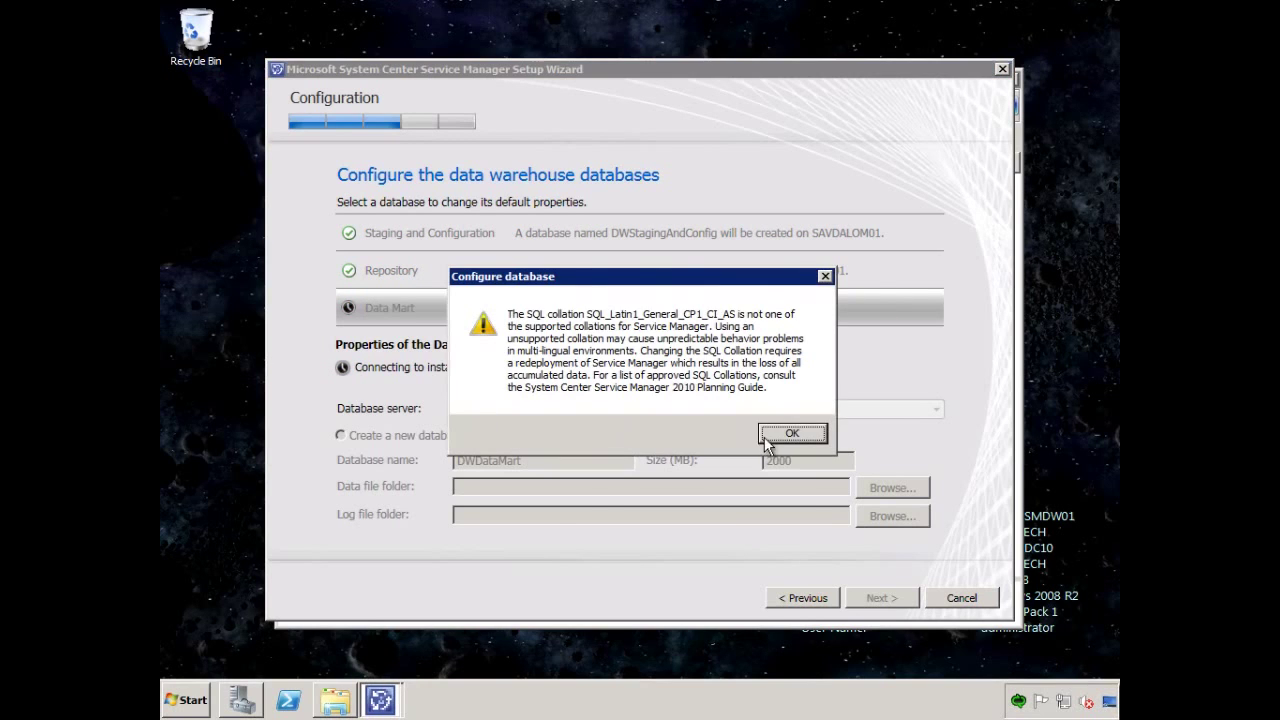
pyautogui.click(789, 434)
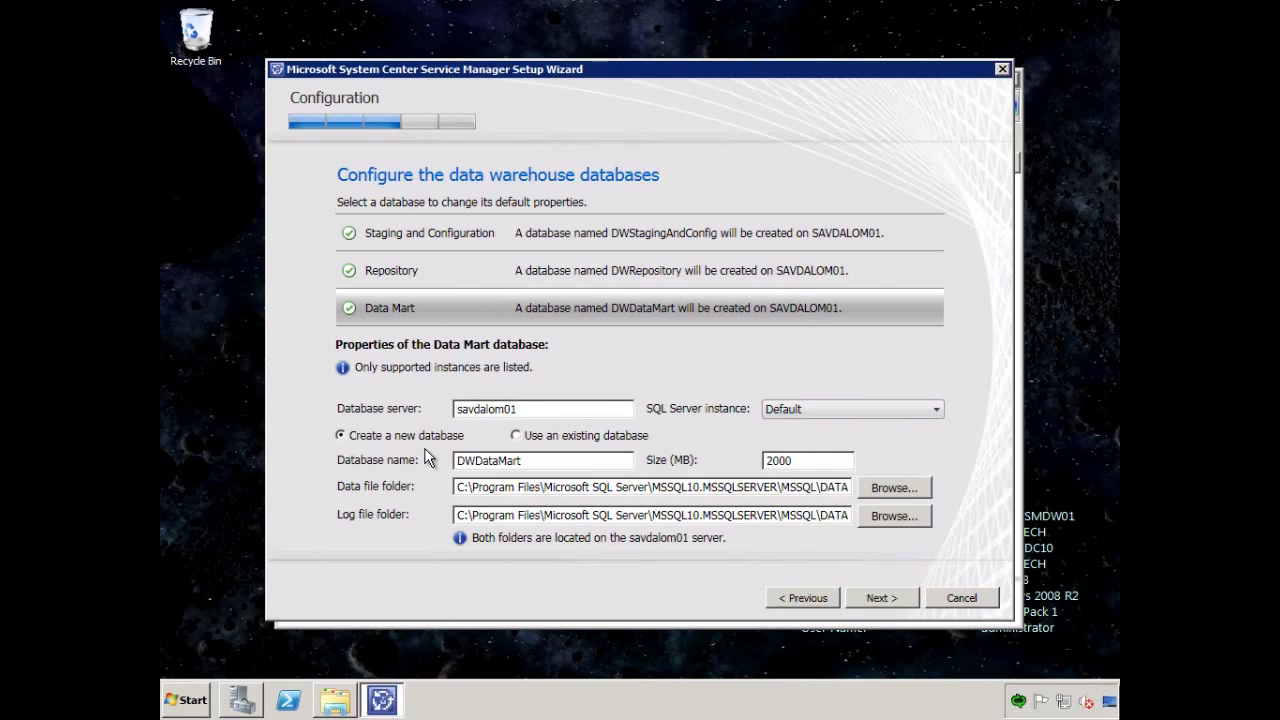
# Review the Staging, Repository and Data Mart database settings and continue to the management group page.
pyautogui.click(593, 275)
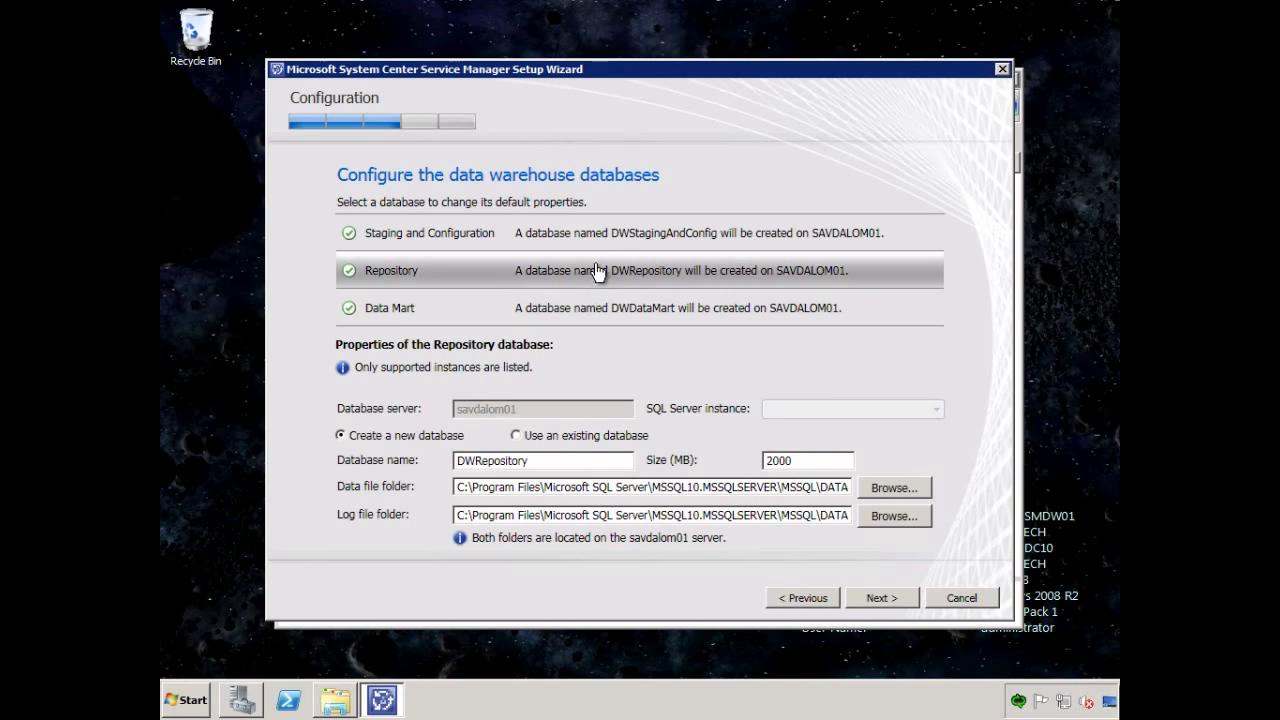
pyautogui.click(608, 238)
pyautogui.click(600, 272)
pyautogui.click(604, 311)
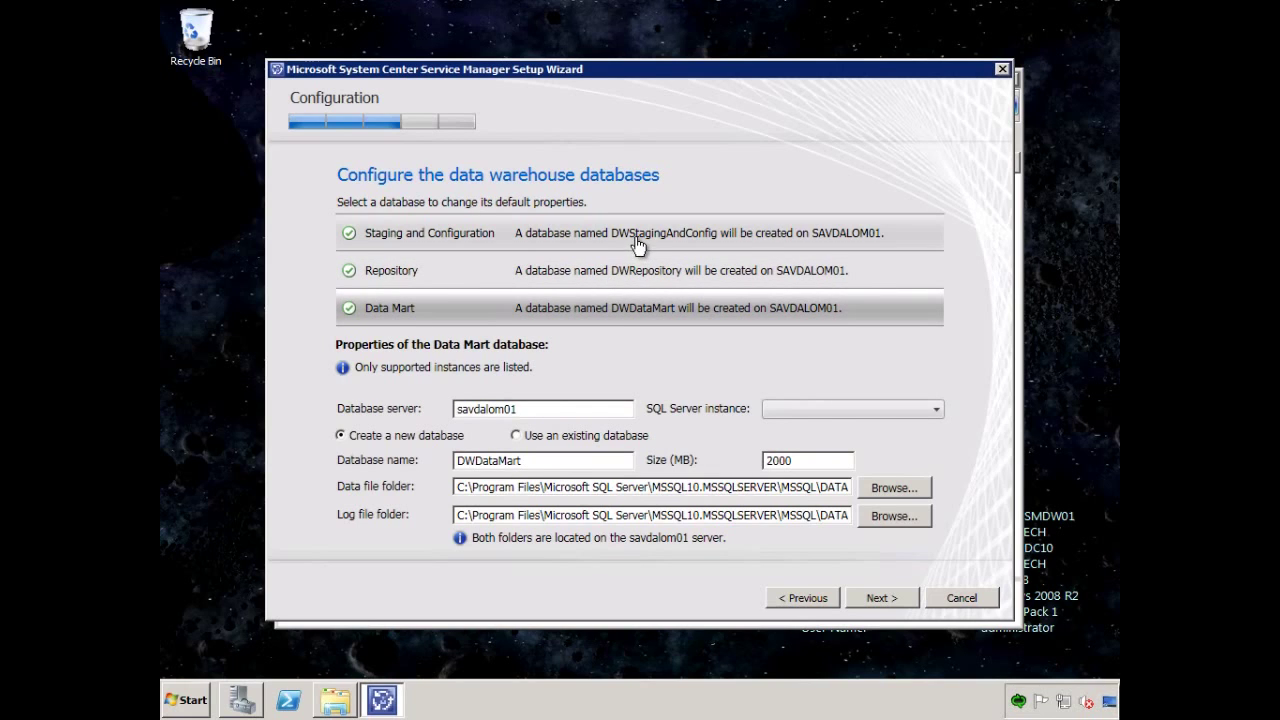
pyautogui.click(641, 247)
pyautogui.click(645, 274)
pyautogui.click(648, 312)
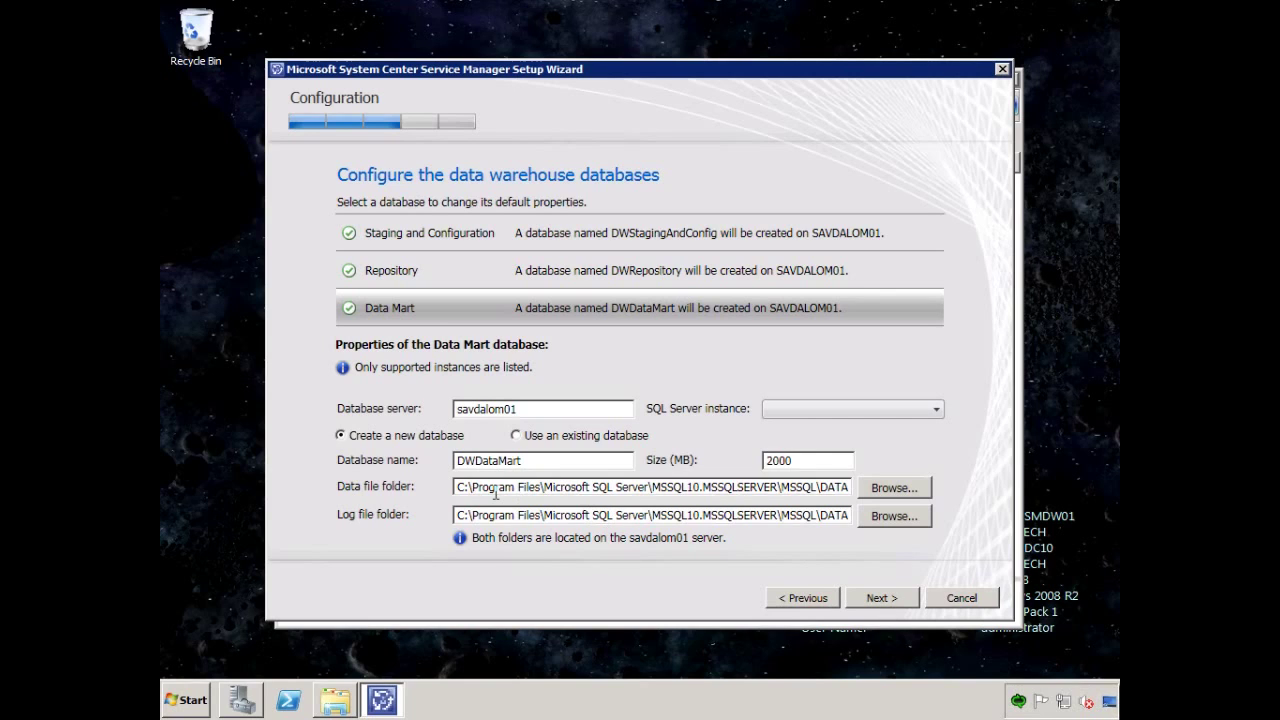
pyautogui.click(874, 598)
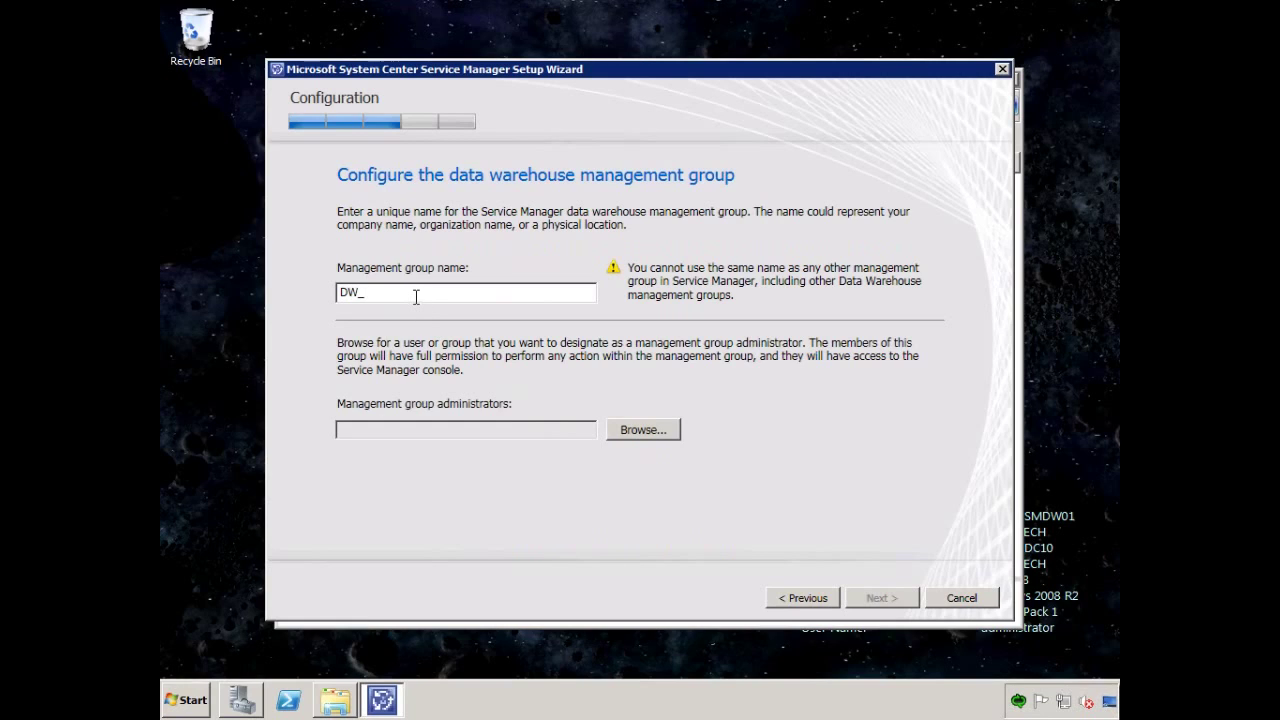
# Name the management group DW_SavillTech with SAVILLTECH\SvcMgrAdmins as its administrators group.
pyautogui.write('SavillTech')
pyautogui.click(640, 430)
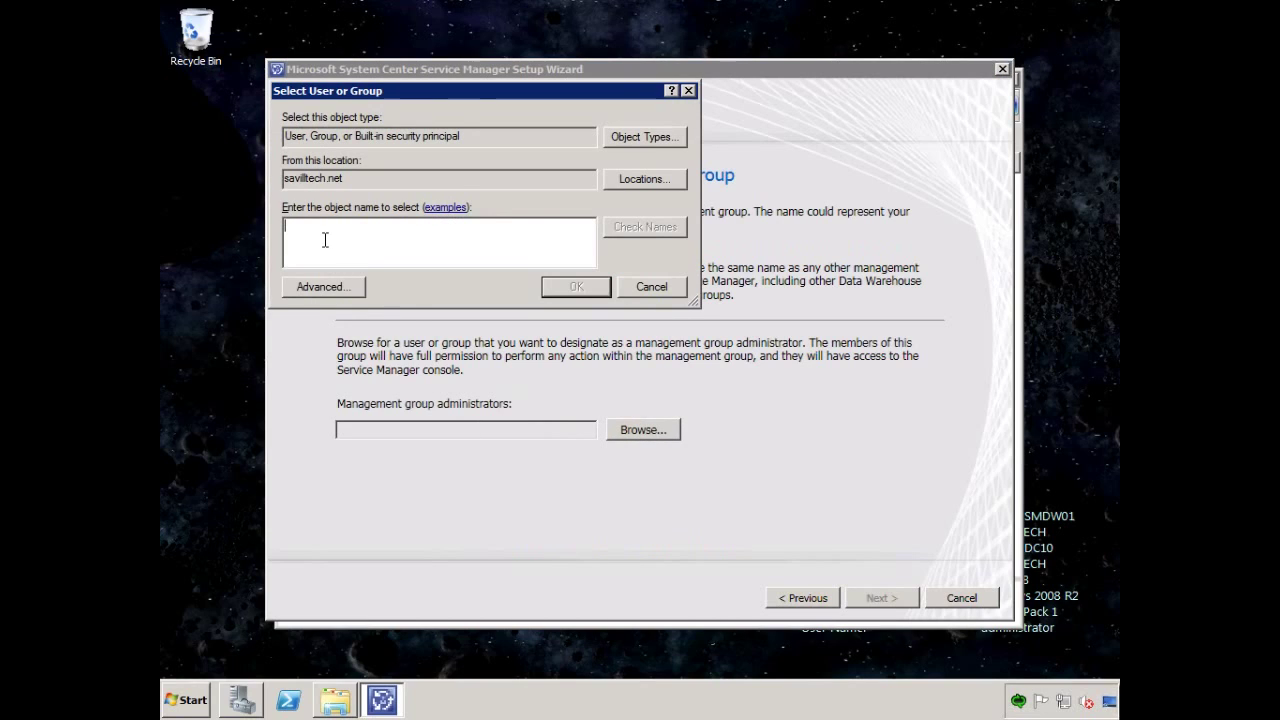
pyautogui.write('svcmgradmins')
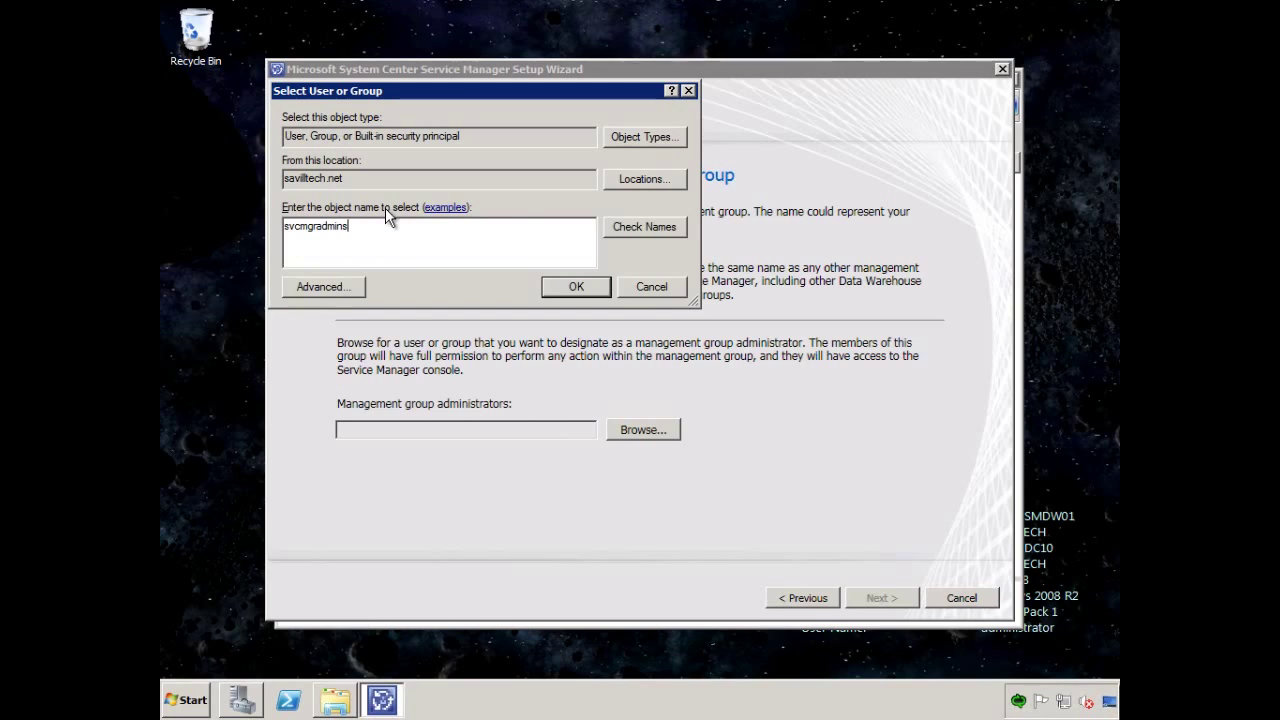
pyautogui.click(647, 226)
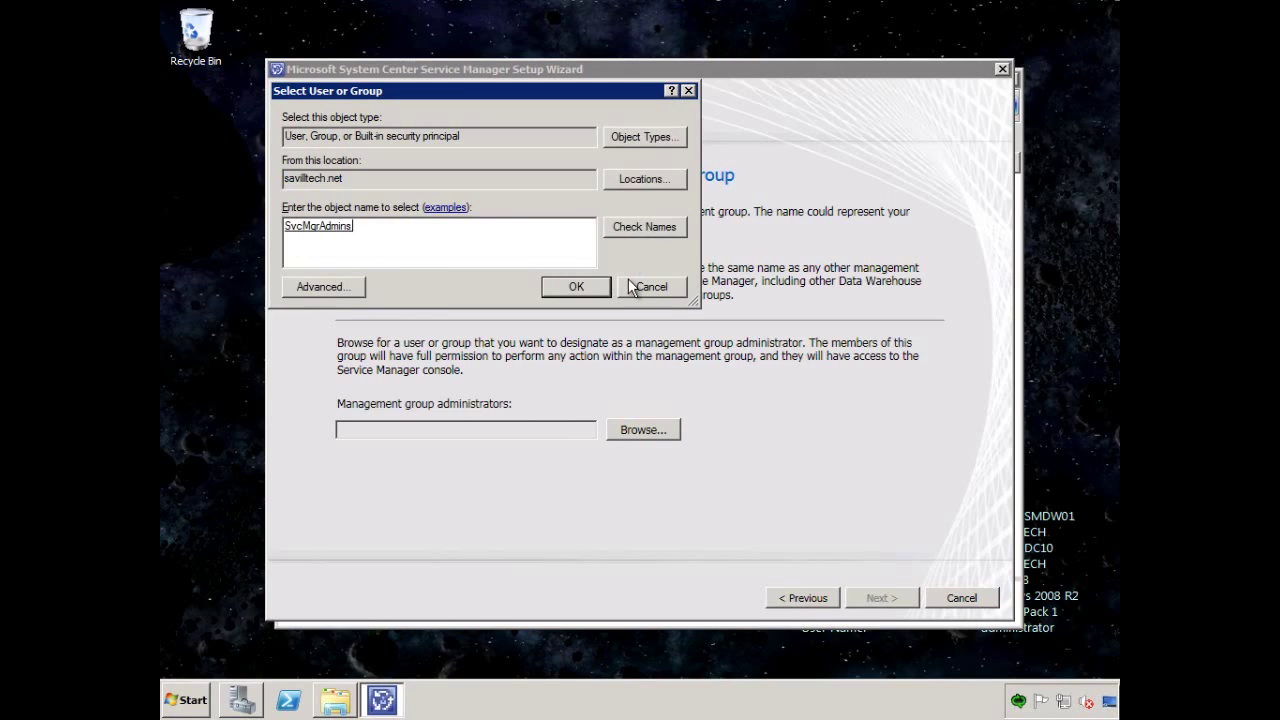
pyautogui.click(576, 287)
pyautogui.click(878, 596)
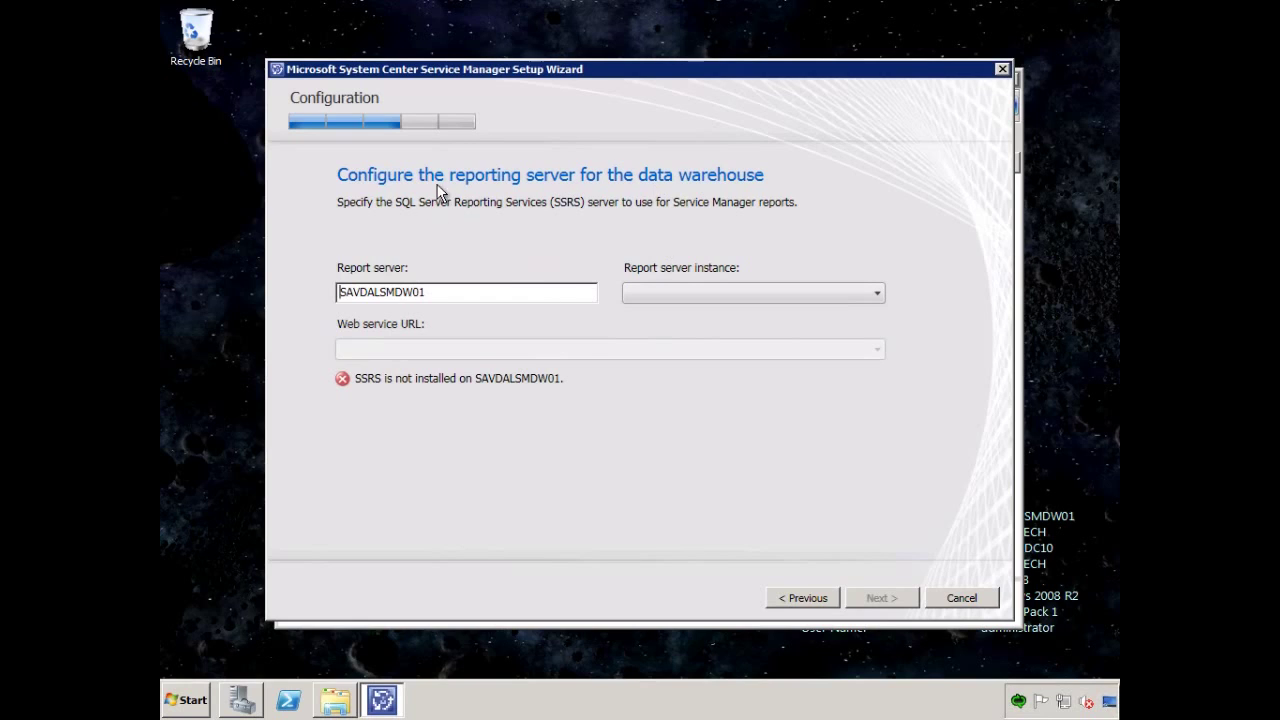
# Change the report server to SAVDALOM01 and acknowledge the manual SSRS configuration steps.
pyautogui.moveTo(413, 292); pyautogui.dragTo(381, 291)
pyautogui.write('OM')
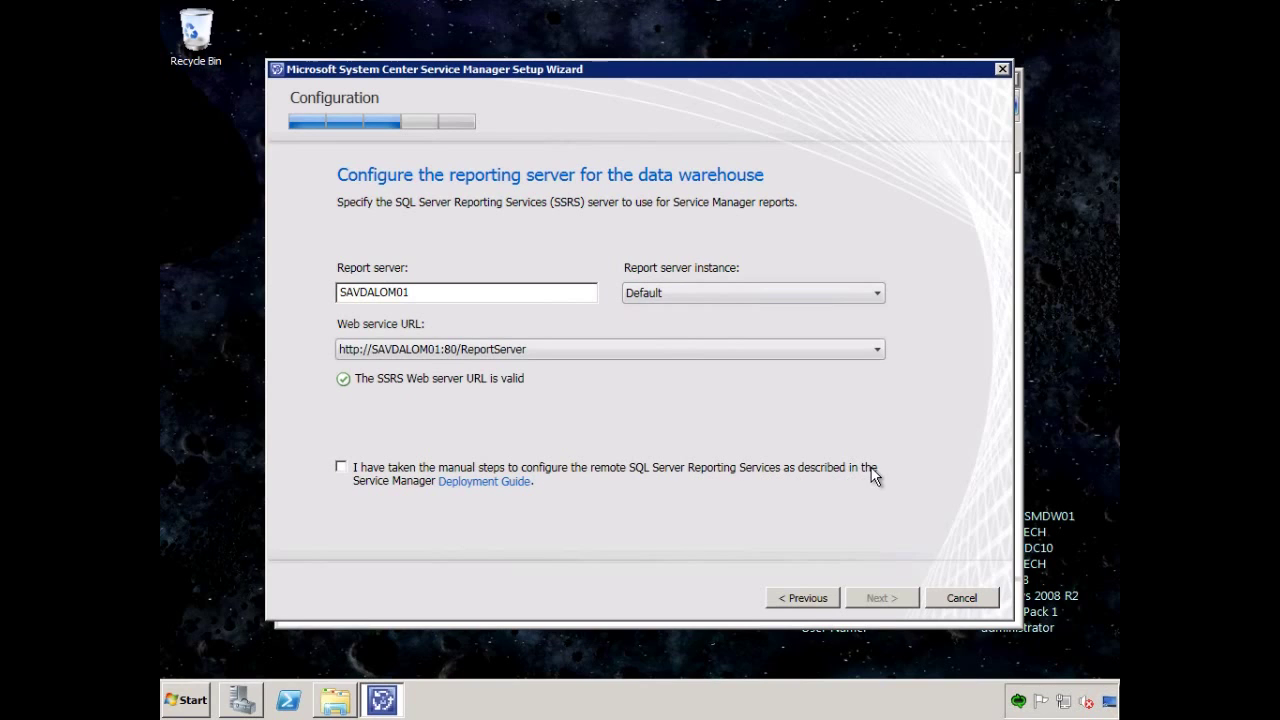
pyautogui.click(342, 473)
pyautogui.click(881, 594)
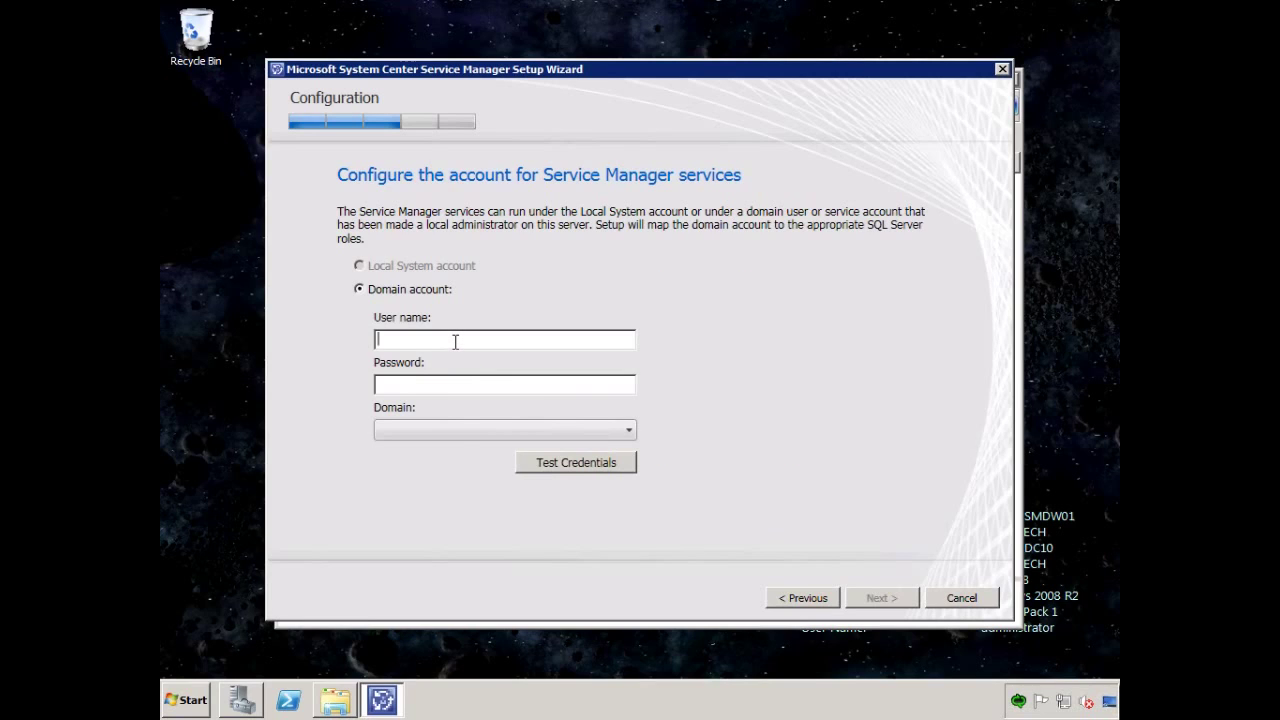
# Enter and test the svcmgrservice domain account for the Service Manager services.
pyautogui.write('svcmgrservice')
pyautogui.press('Tab')
pyautogui.write('*******')
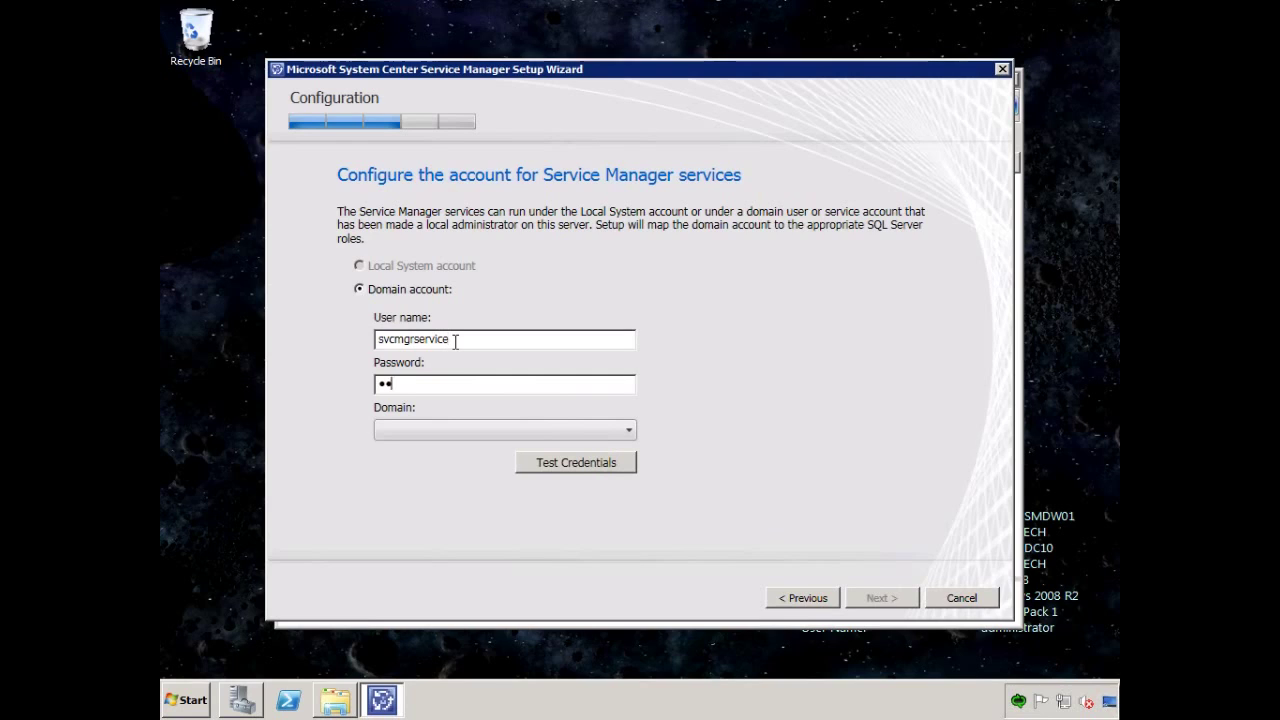
pyautogui.press('Tab')
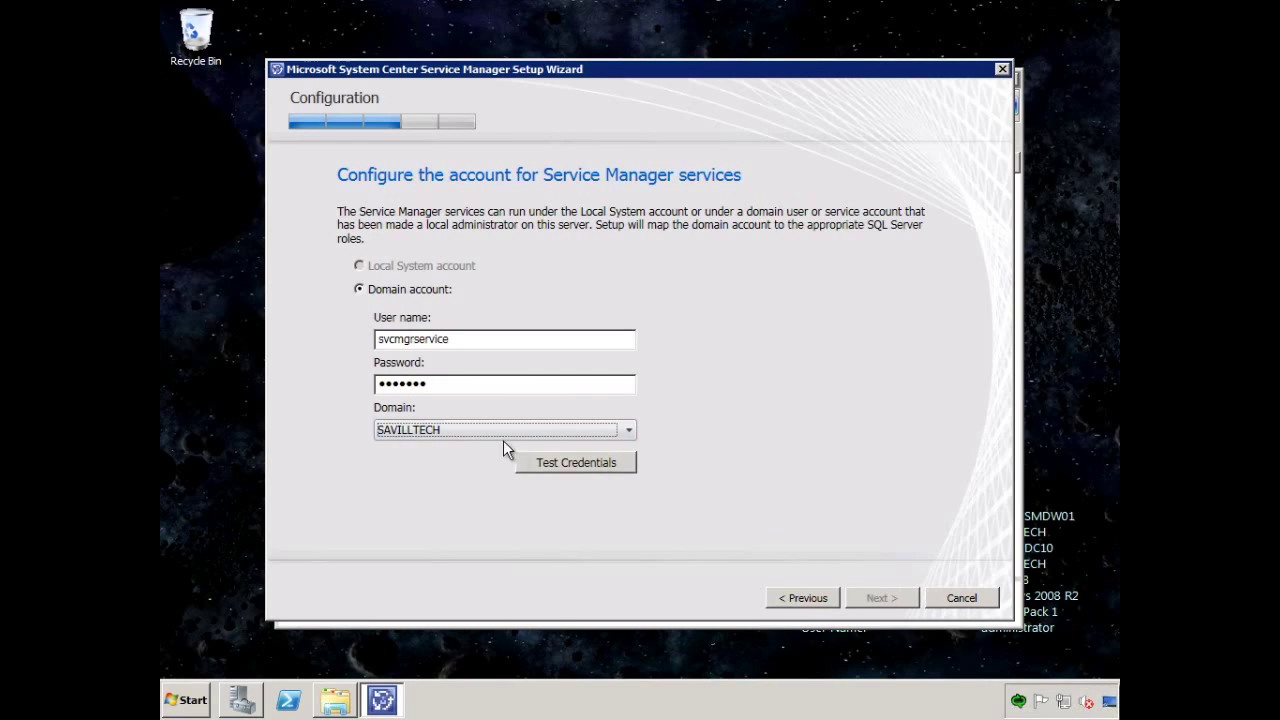
pyautogui.click(562, 458)
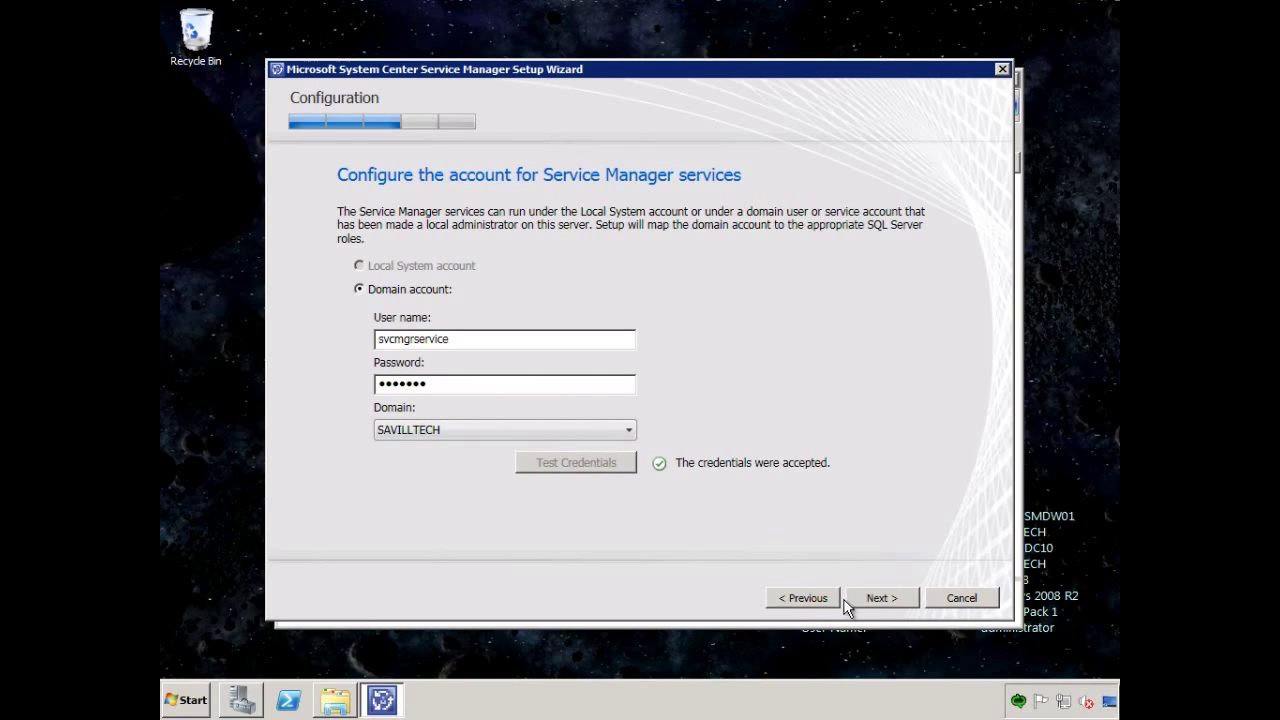
pyautogui.click(870, 598)
# Enter and test the svcmgrrpt reporting account, then decline the Customer Experience Improvement Program.
pyautogui.click(449, 339)
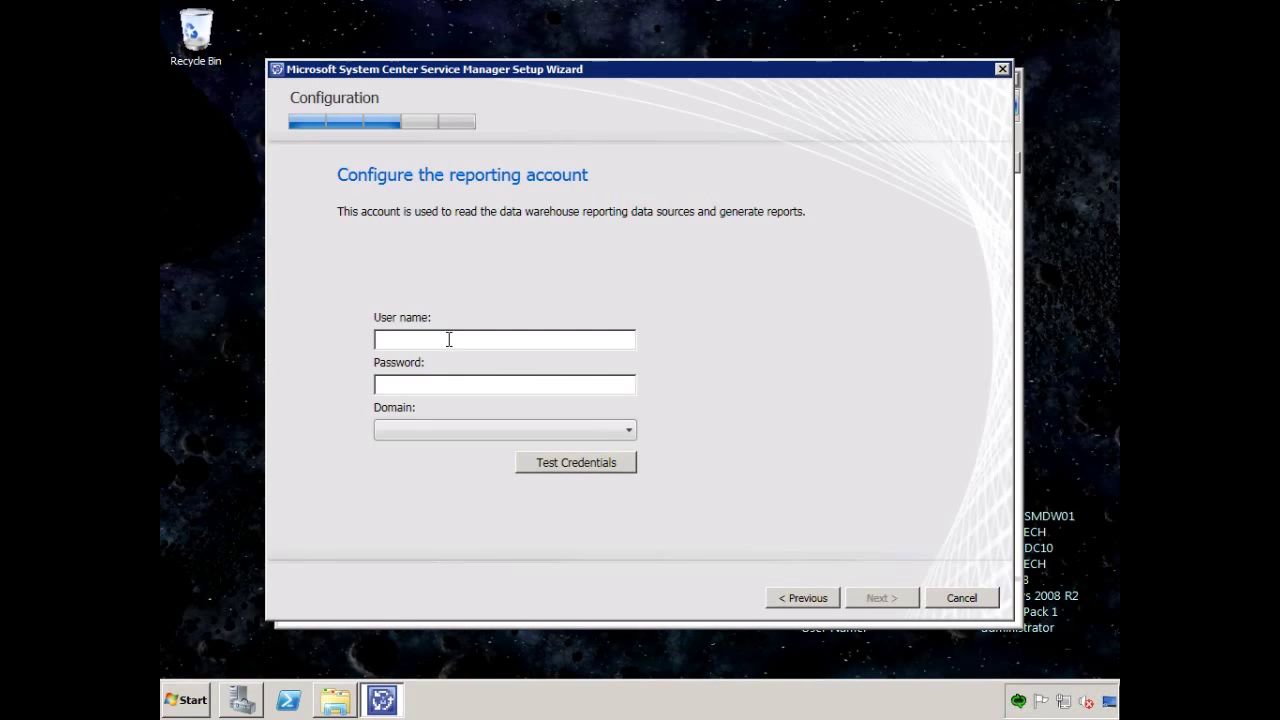
pyautogui.write('svcmgrrpt')
pyautogui.press('Tab')
pyautogui.write('*******')
pyautogui.press('Tab')
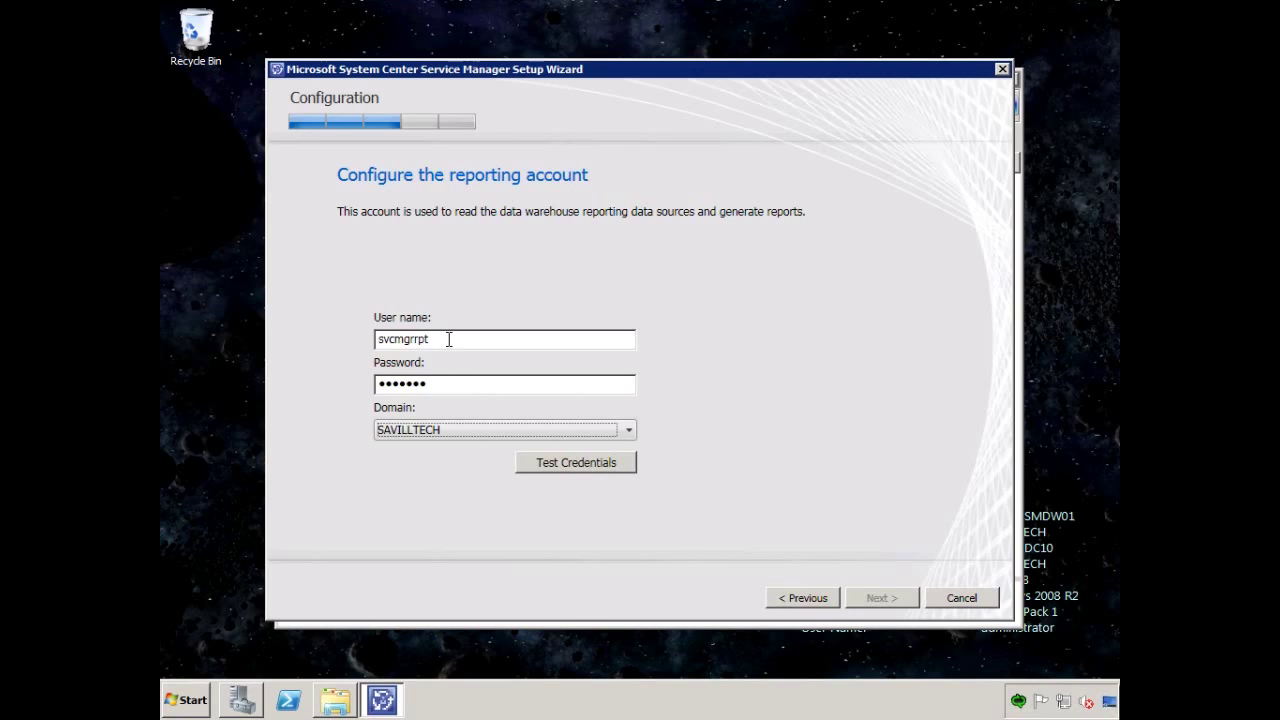
pyautogui.click(560, 469)
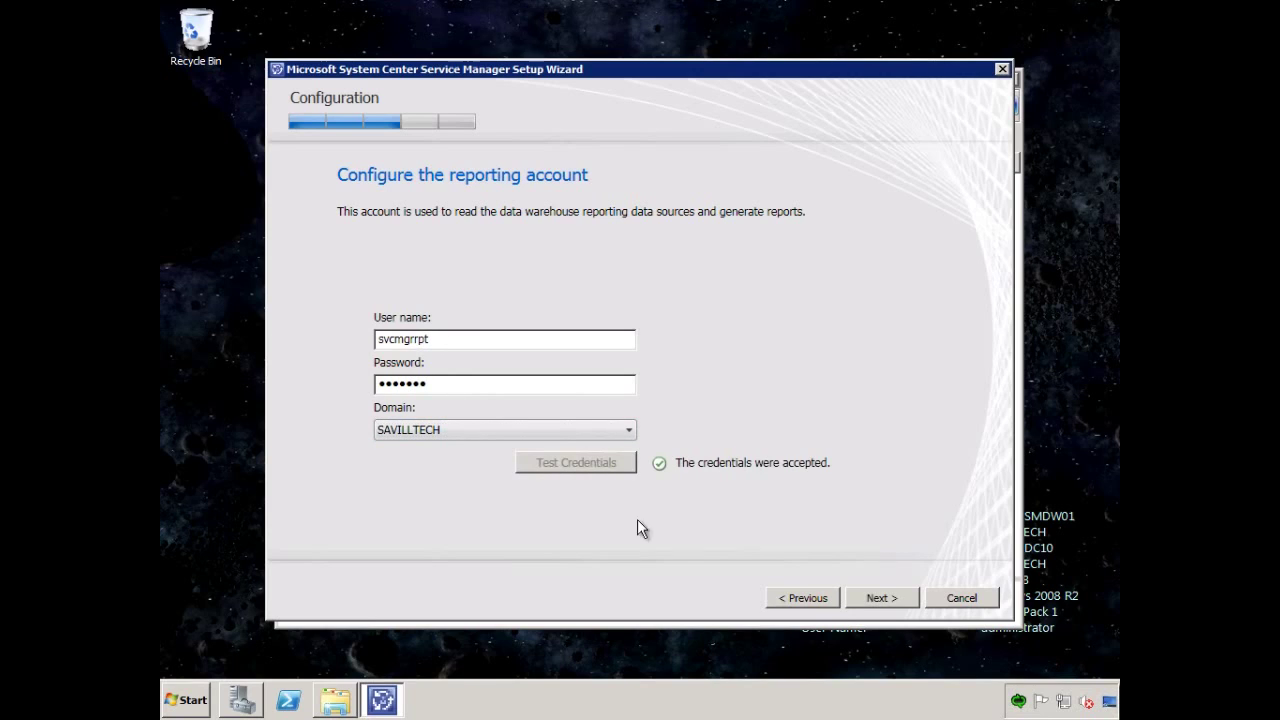
pyautogui.click(897, 598)
pyautogui.click(410, 278)
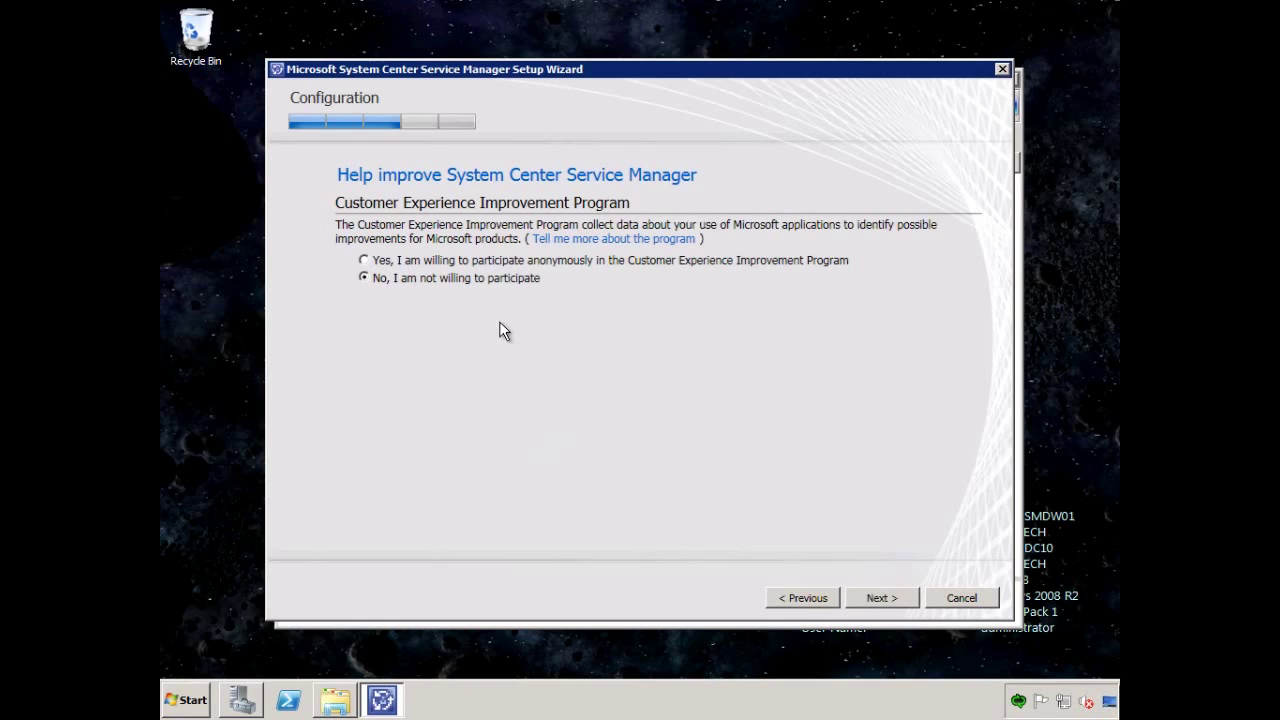
# Opt into Microsoft Update, review the summary, and install the data warehouse server.
pyautogui.click(897, 598)
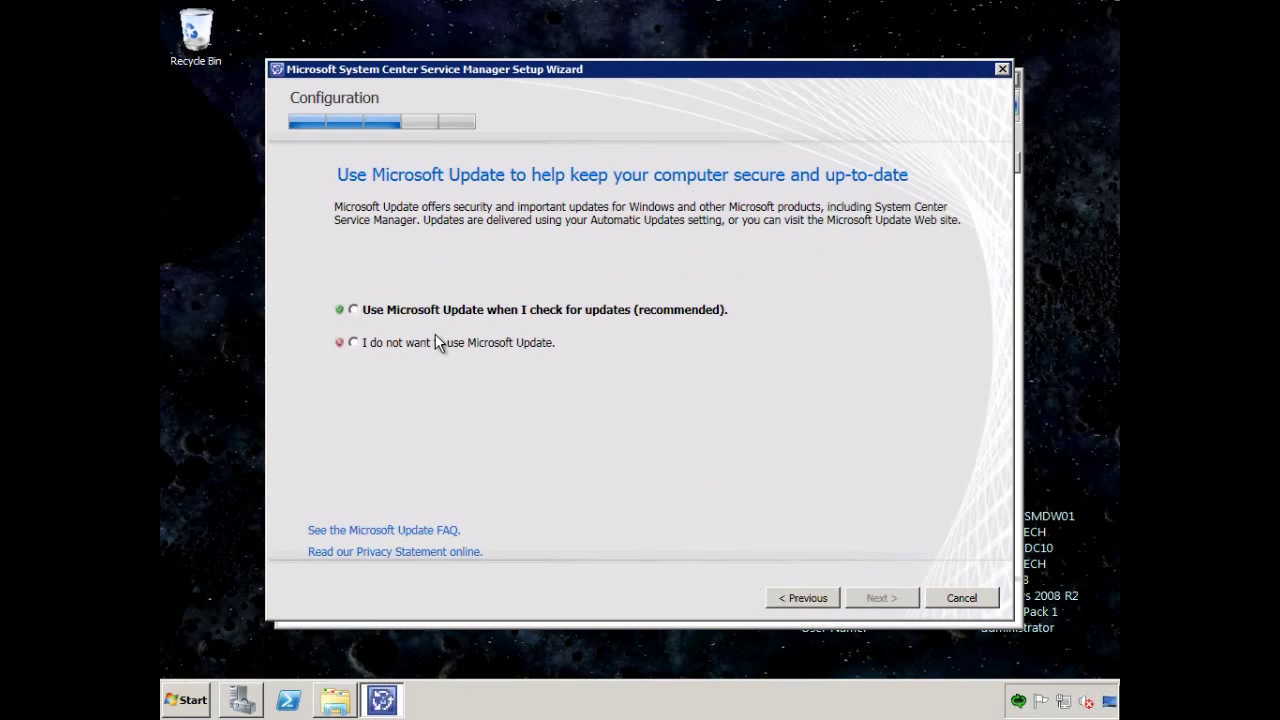
pyautogui.click(448, 310)
pyautogui.click(878, 597)
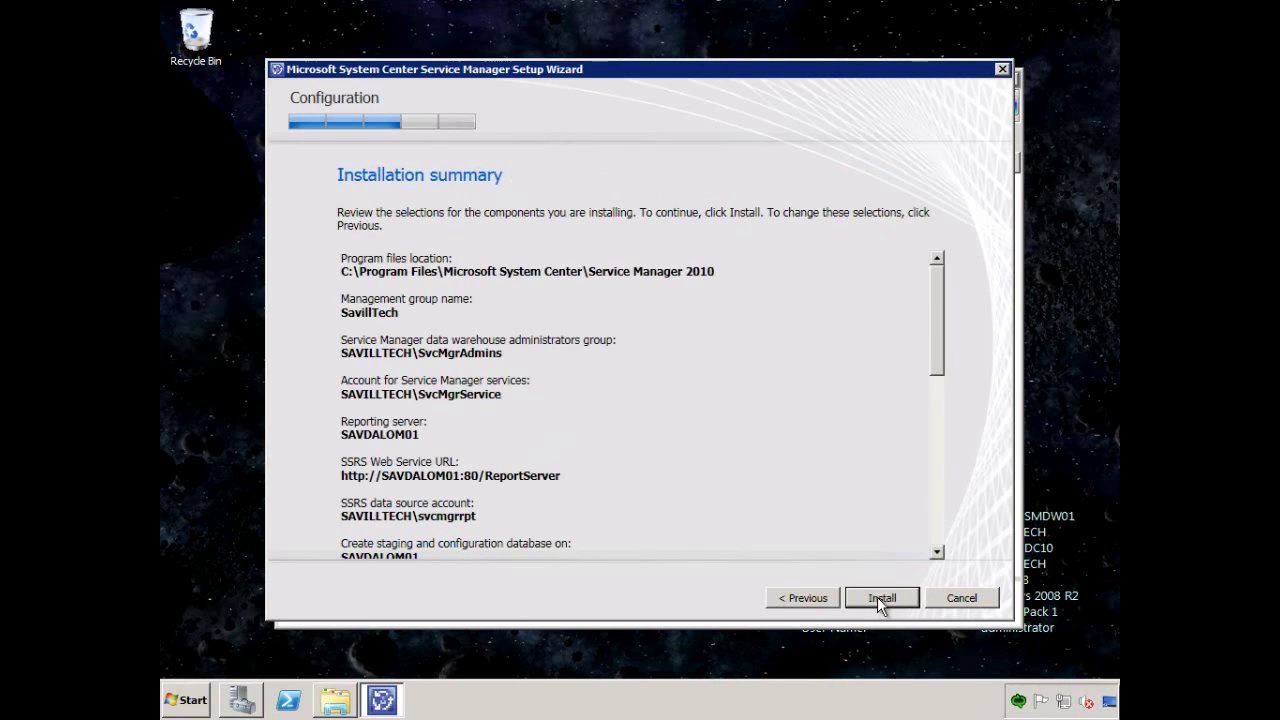
pyautogui.moveTo(942, 370); pyautogui.dragTo(942, 545)
pyautogui.click(881, 597)
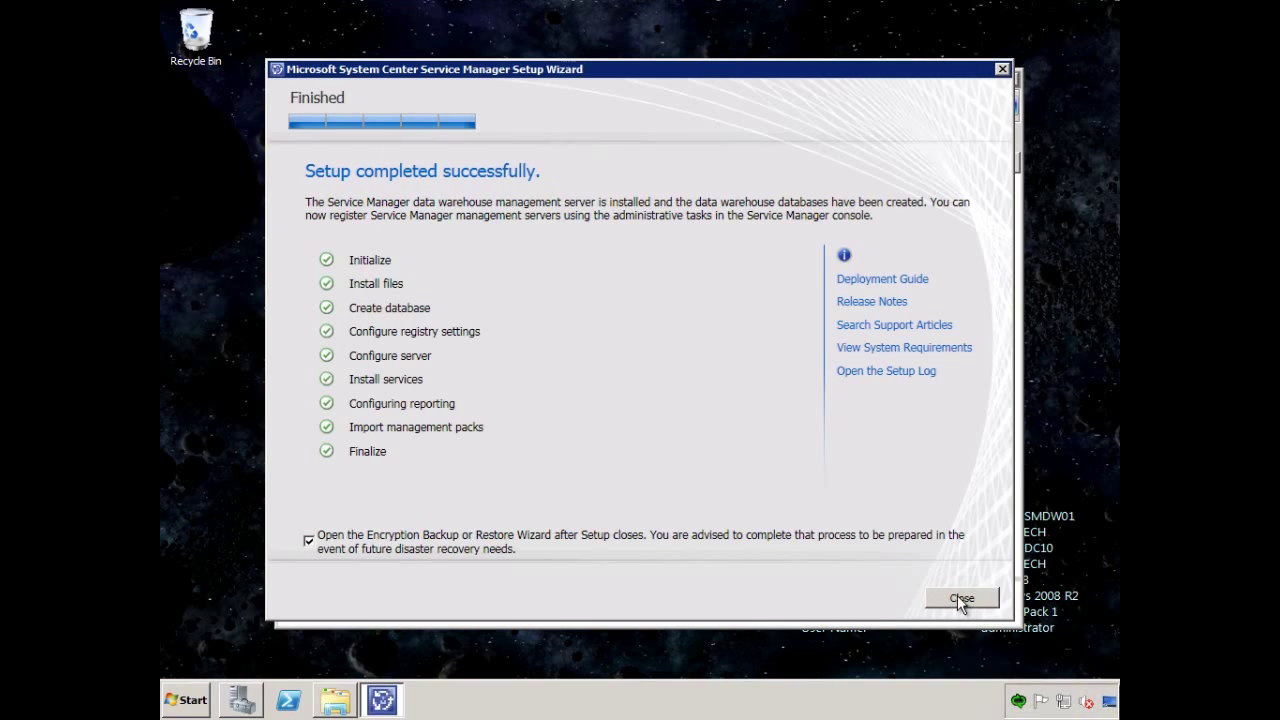
# Start the encryption key backup to \savdalbfs01\data\temp\dwbackupkey.bin.
pyautogui.click(958, 597)
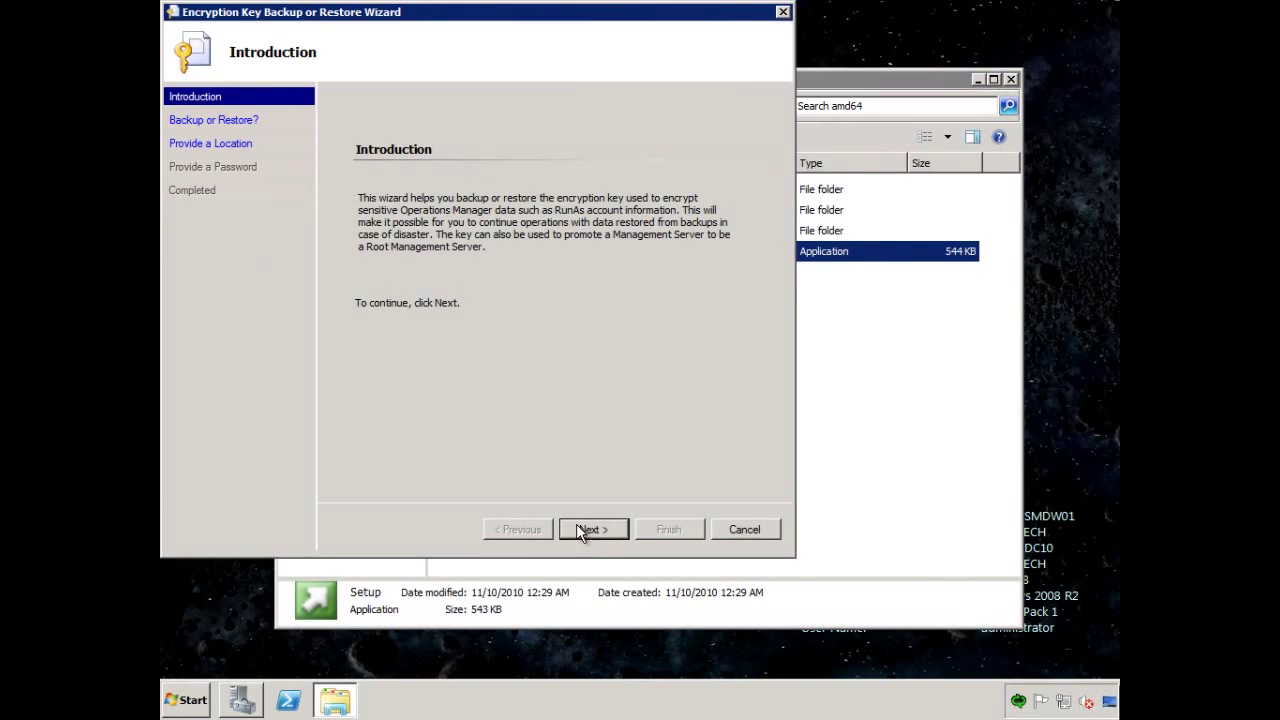
pyautogui.click(592, 530)
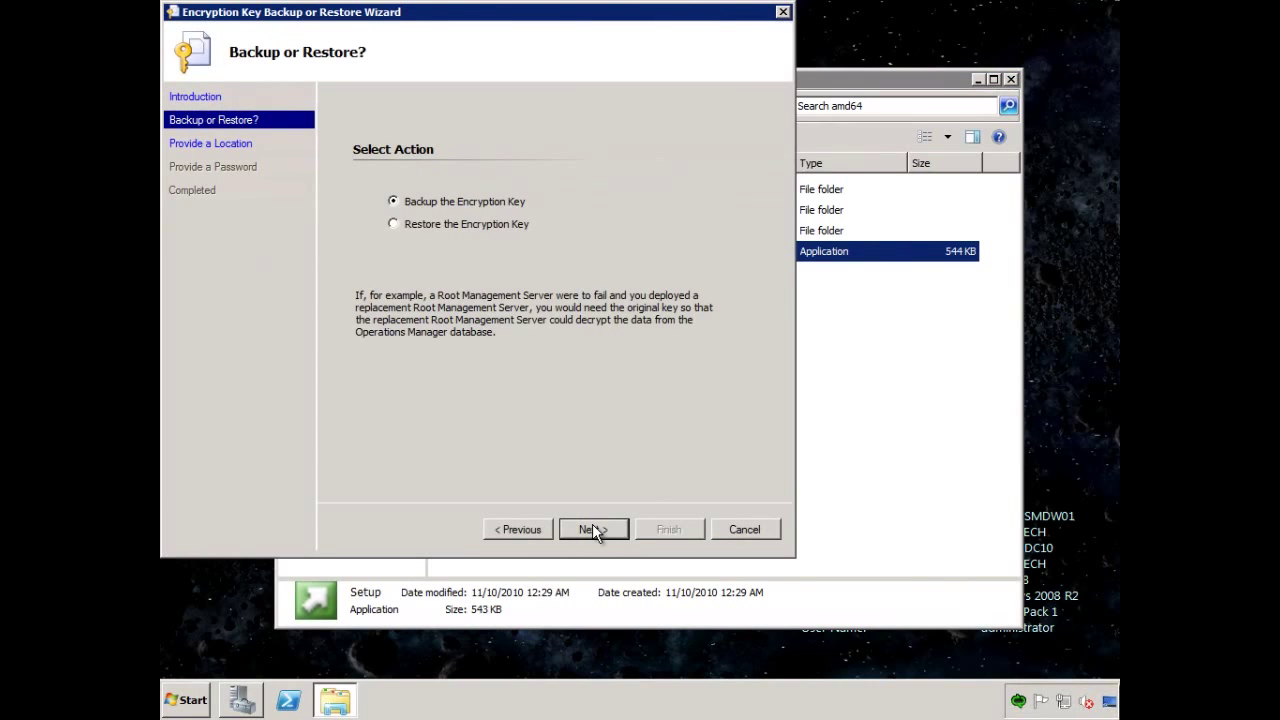
pyautogui.click(594, 530)
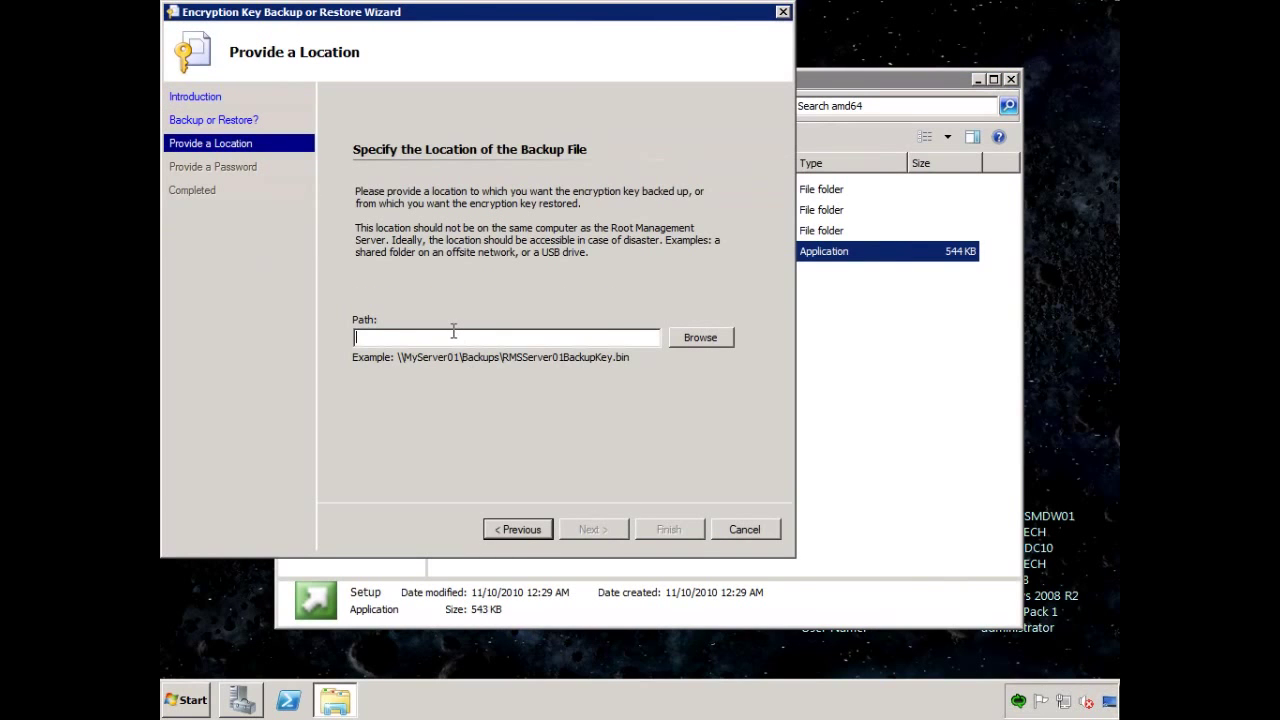
pyautogui.write('\\savdalbfs0')
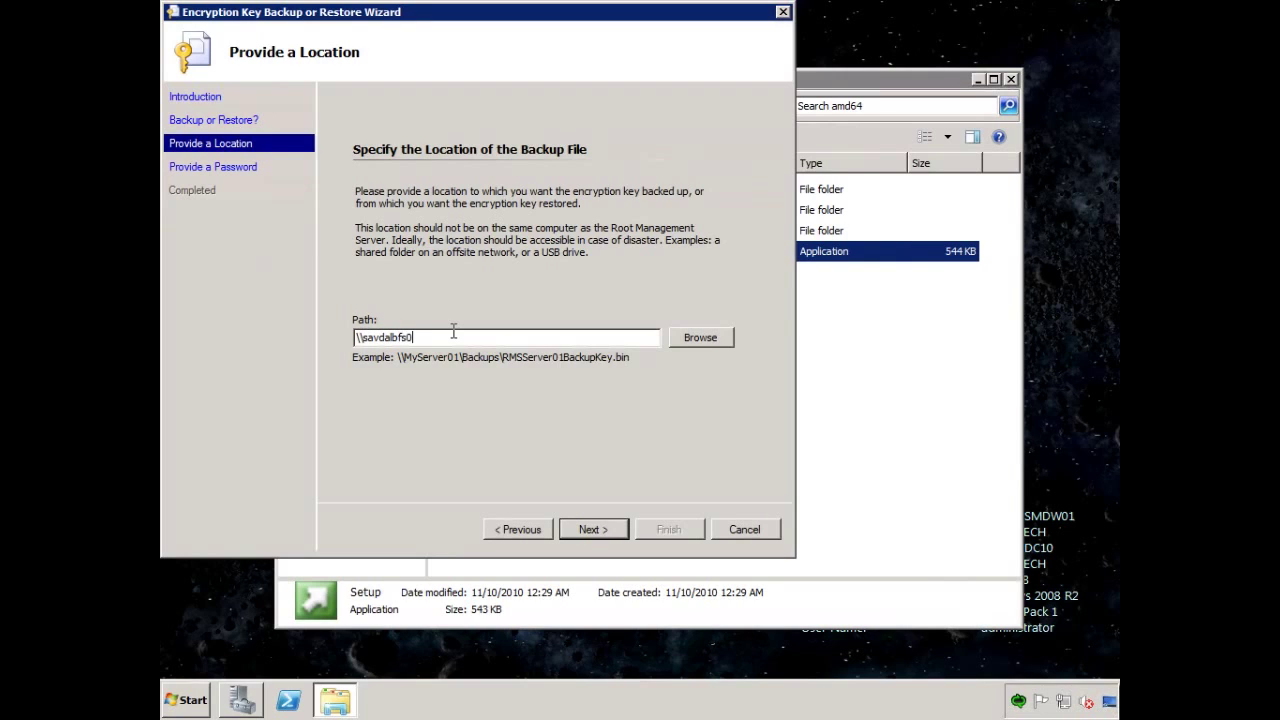
pyautogui.write('1\\data\\temp\\dwbackupkey.bin')
pyautogui.press('Return')
# Protect the backup file with a confirmed password and complete the backup.
pyautogui.write('pas')
pyautogui.press('BackSpace')
pyautogui.press('BackSpace')
pyautogui.press('BackSpace')
pyautogui.write('P@ssw0rd')
pyautogui.press('Tab')
pyautogui.write('P@ssw0rd')
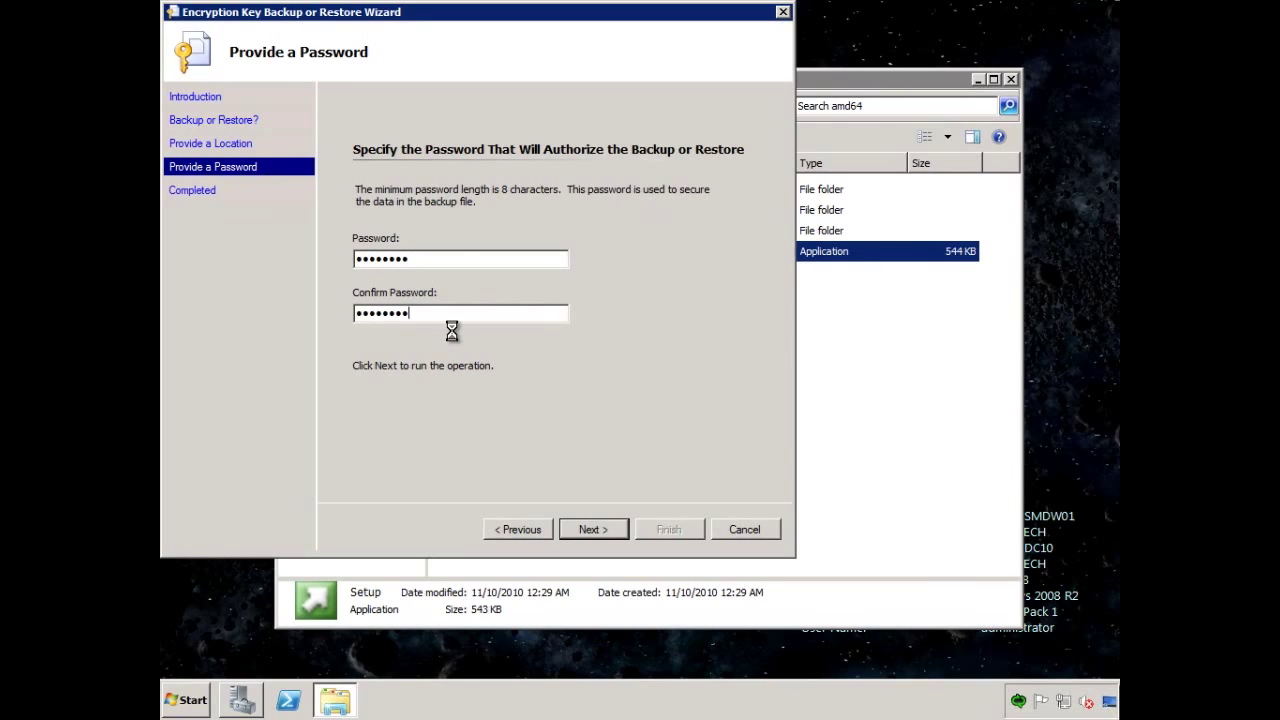
pyautogui.click(589, 530)
pyautogui.click(690, 531)
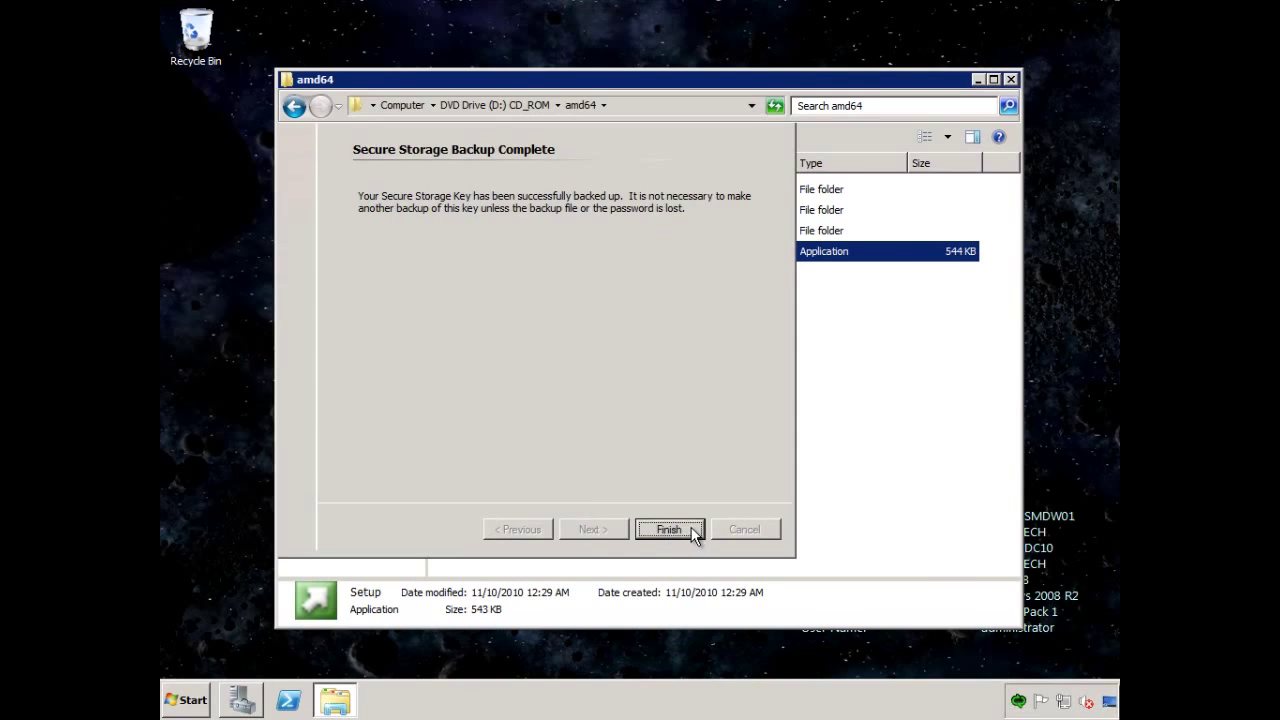
# Begin data warehouse registration and test the connection to server savdalsmdw01.
pyautogui.click(1012, 78)
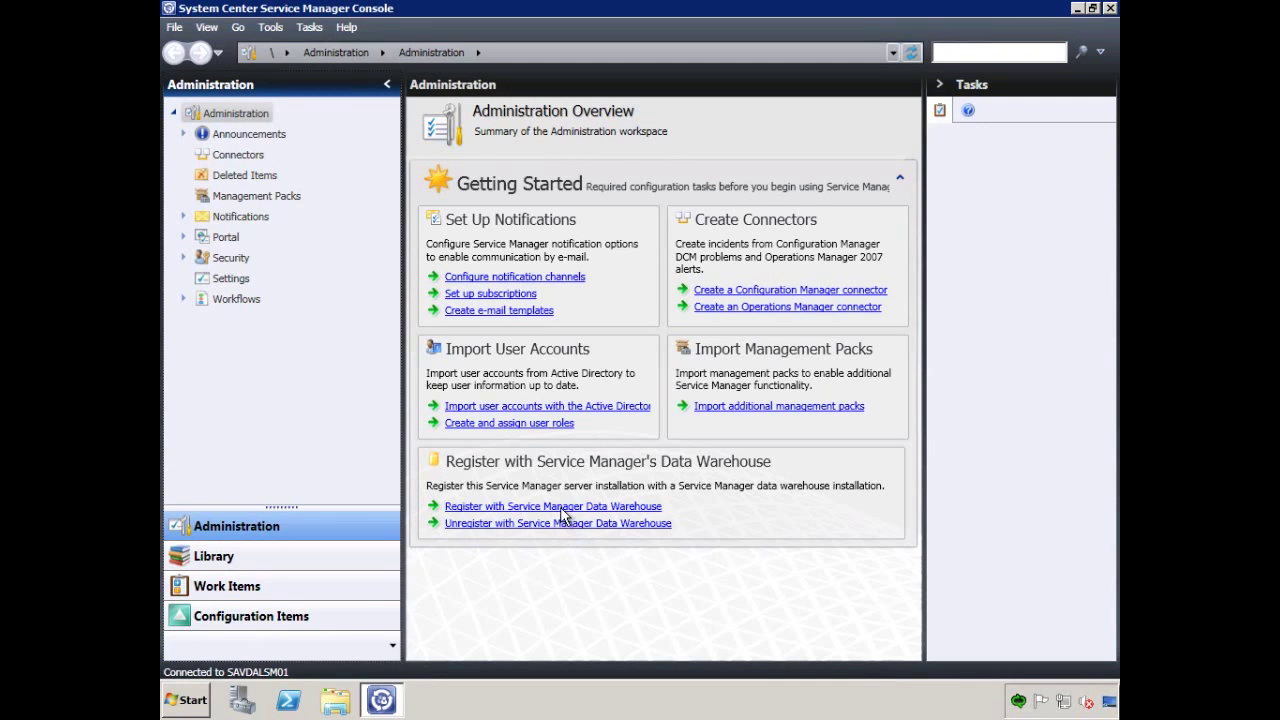
pyautogui.click(559, 507)
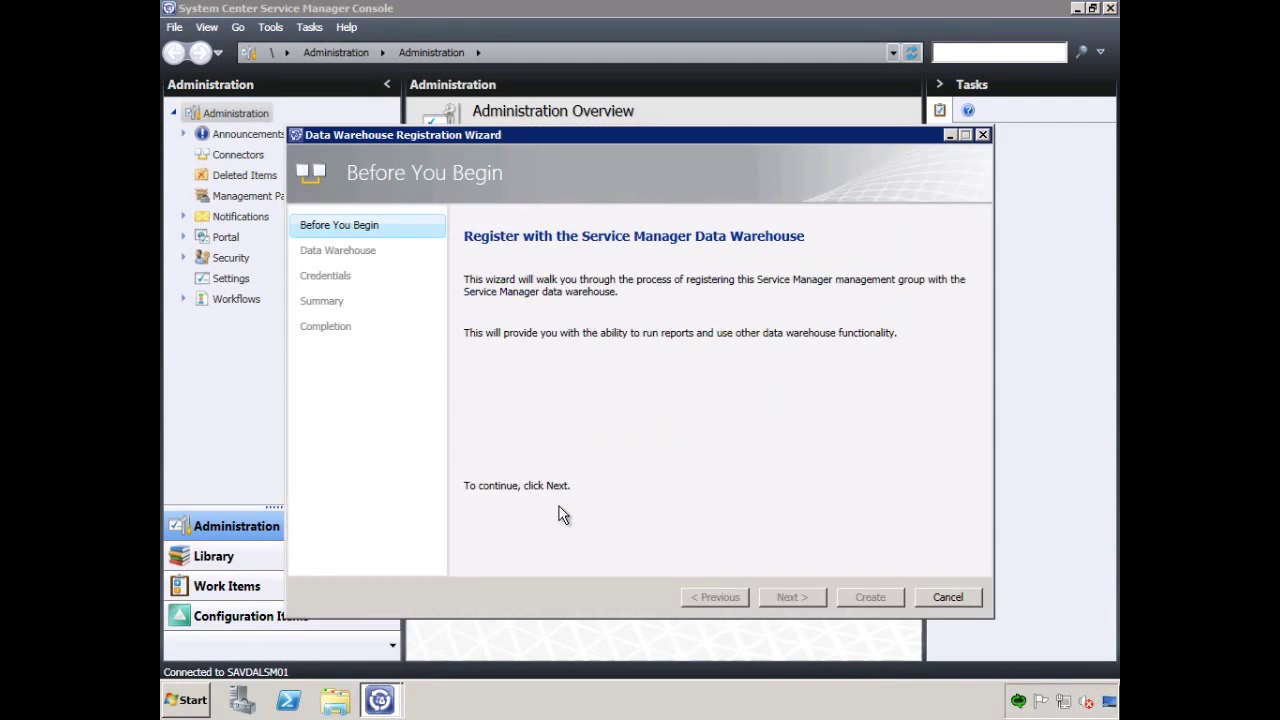
pyautogui.click(793, 597)
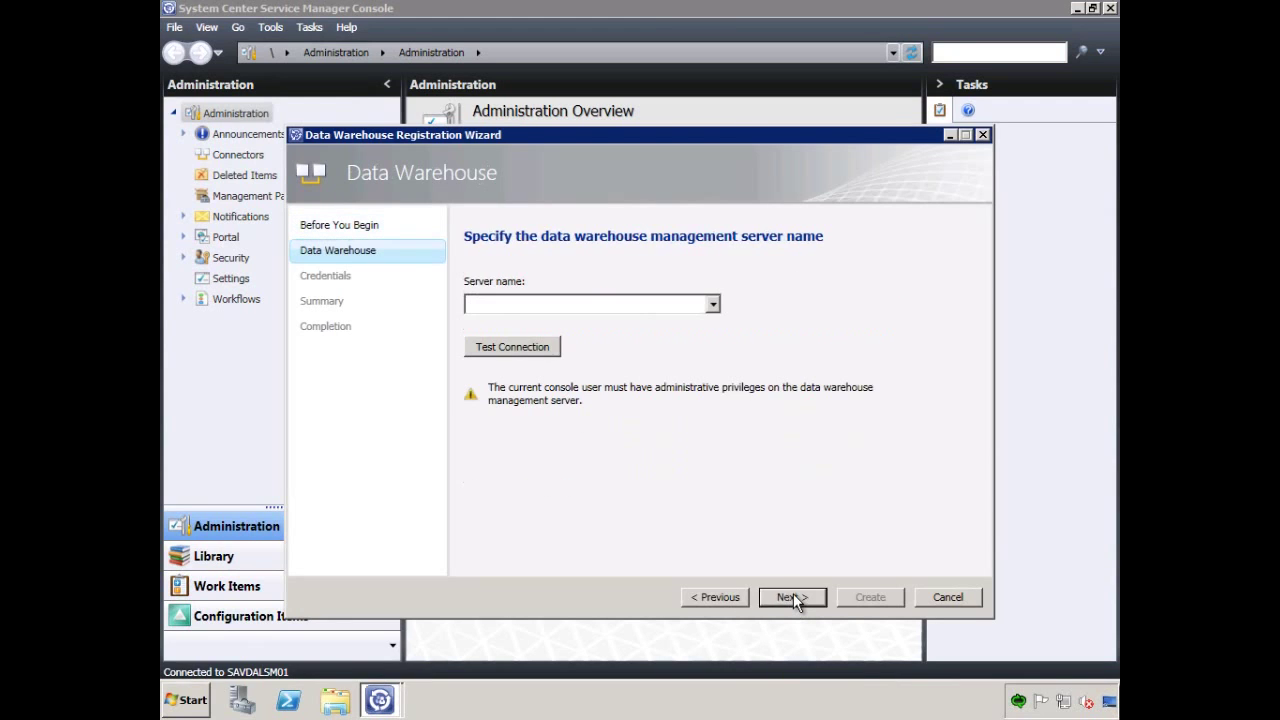
pyautogui.click(716, 304)
pyautogui.click(643, 312)
pyautogui.write('savdalsmdw01')
pyautogui.click(536, 353)
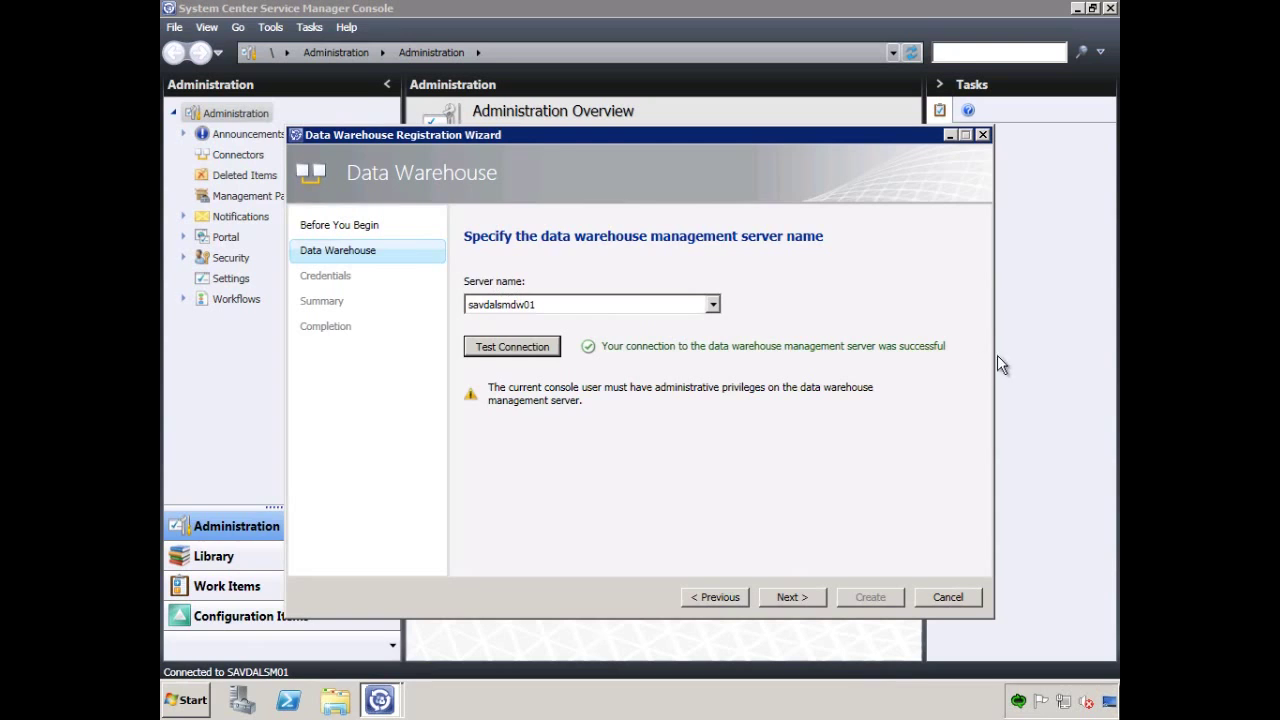
# Accept the Run As account, create the registration, and dismiss the report deployment notice.
pyautogui.click(790, 597)
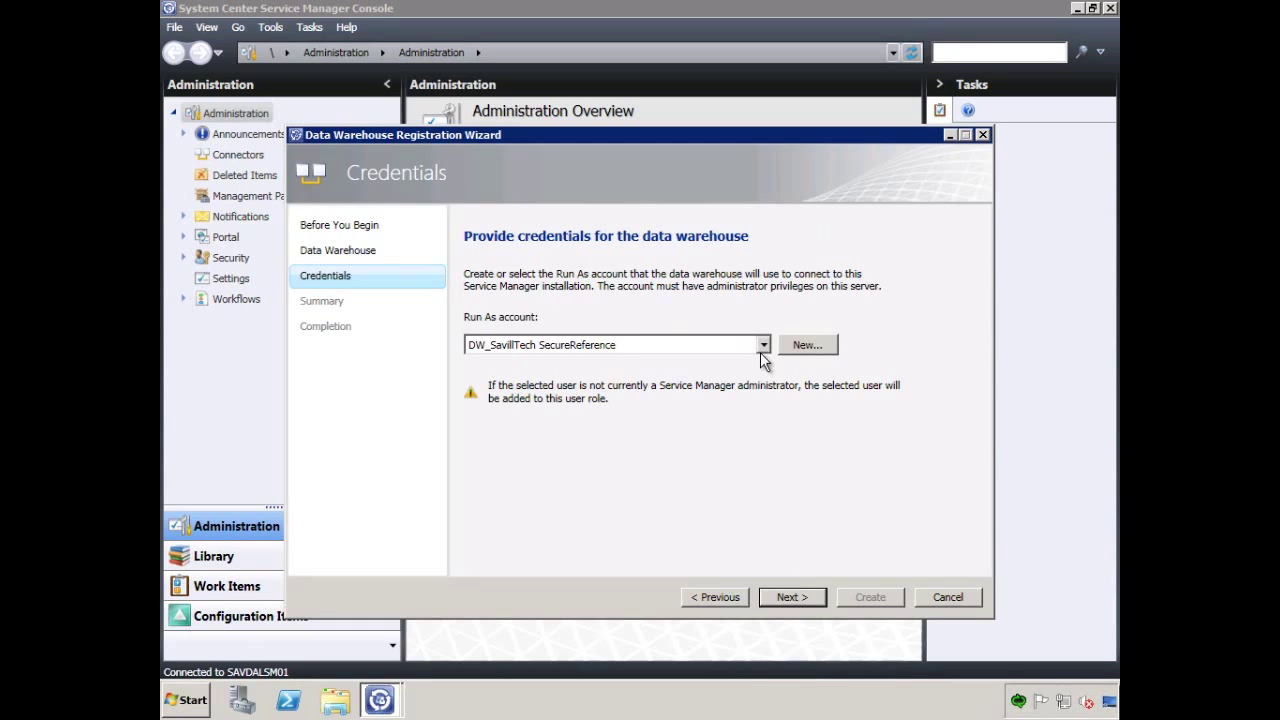
pyautogui.click(786, 596)
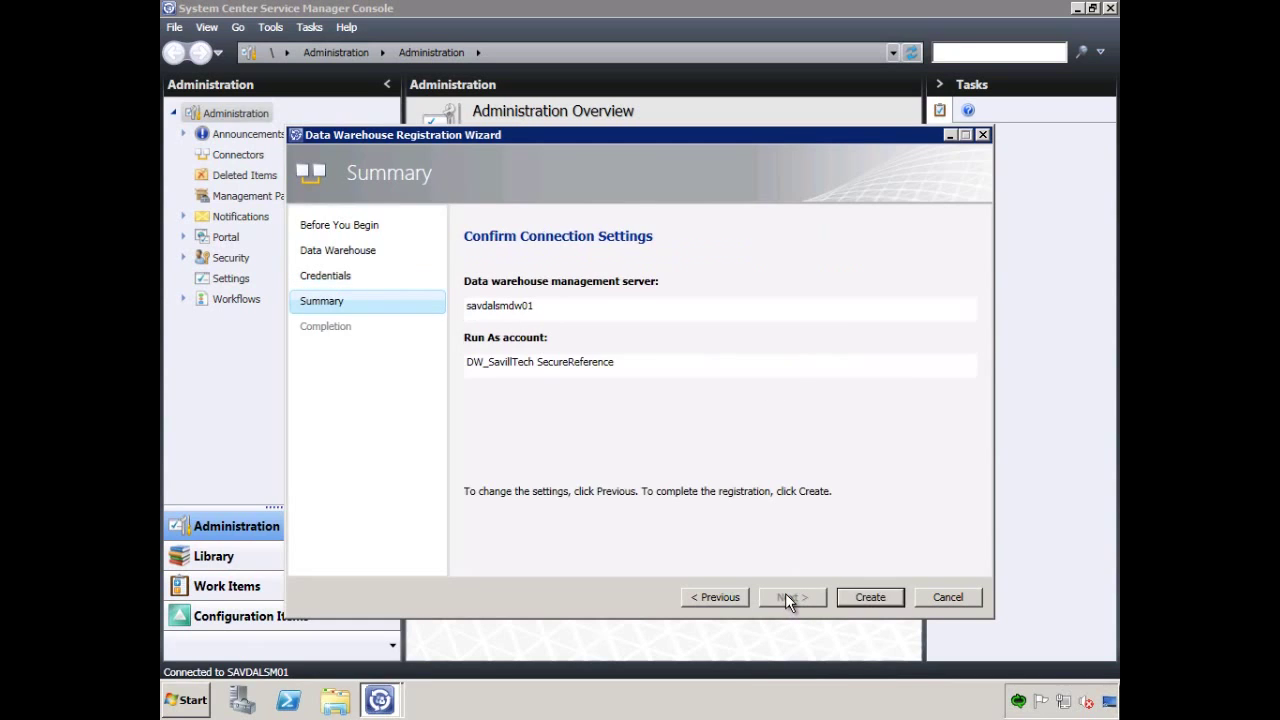
pyautogui.click(872, 597)
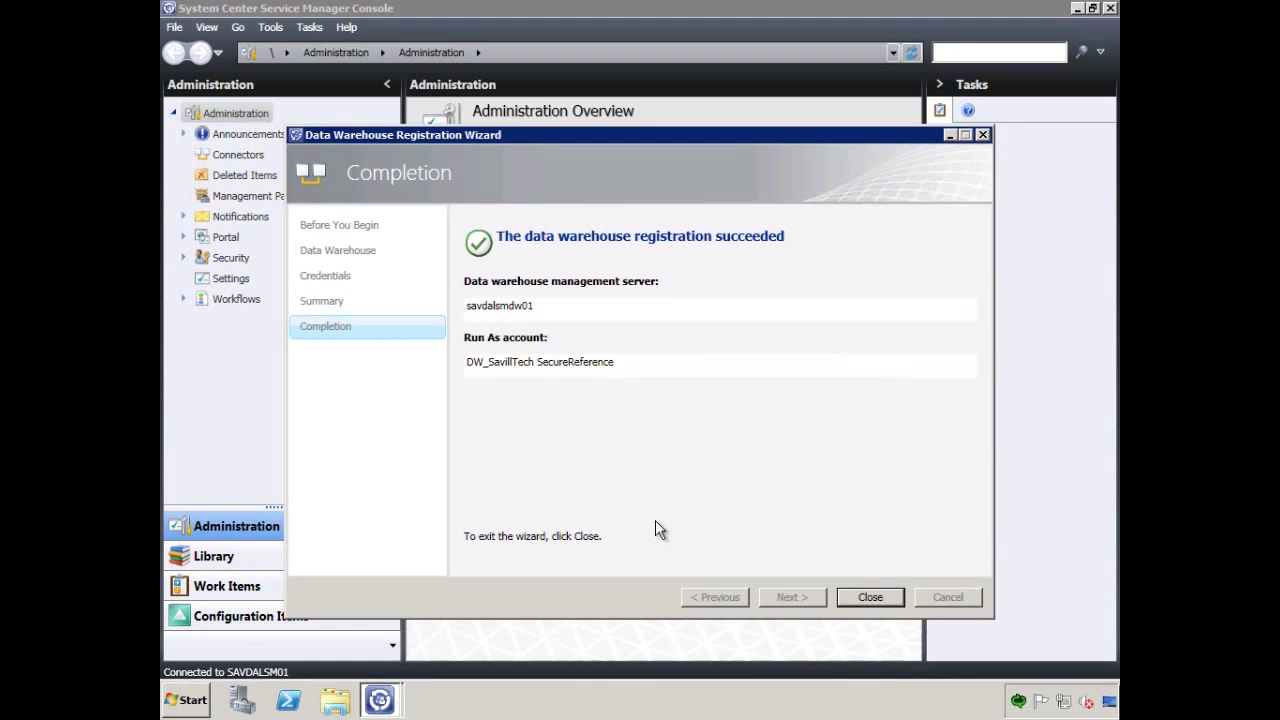
pyautogui.click(863, 597)
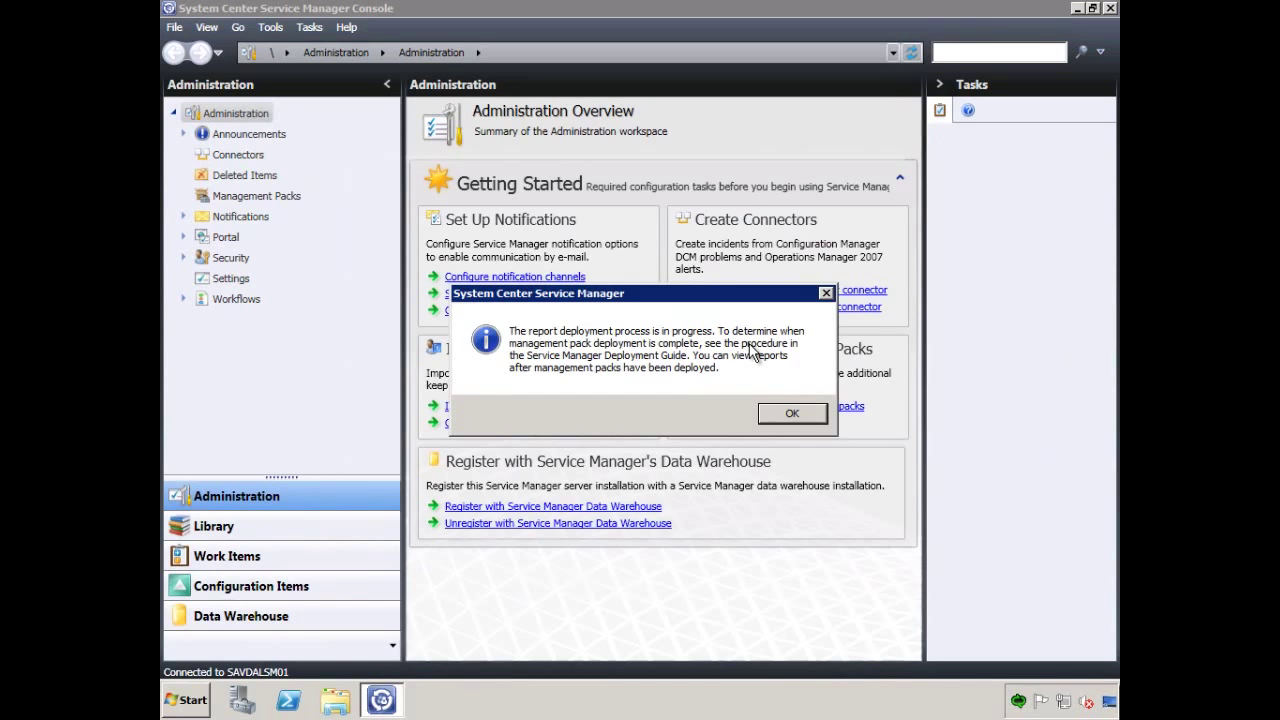
pyautogui.click(786, 415)
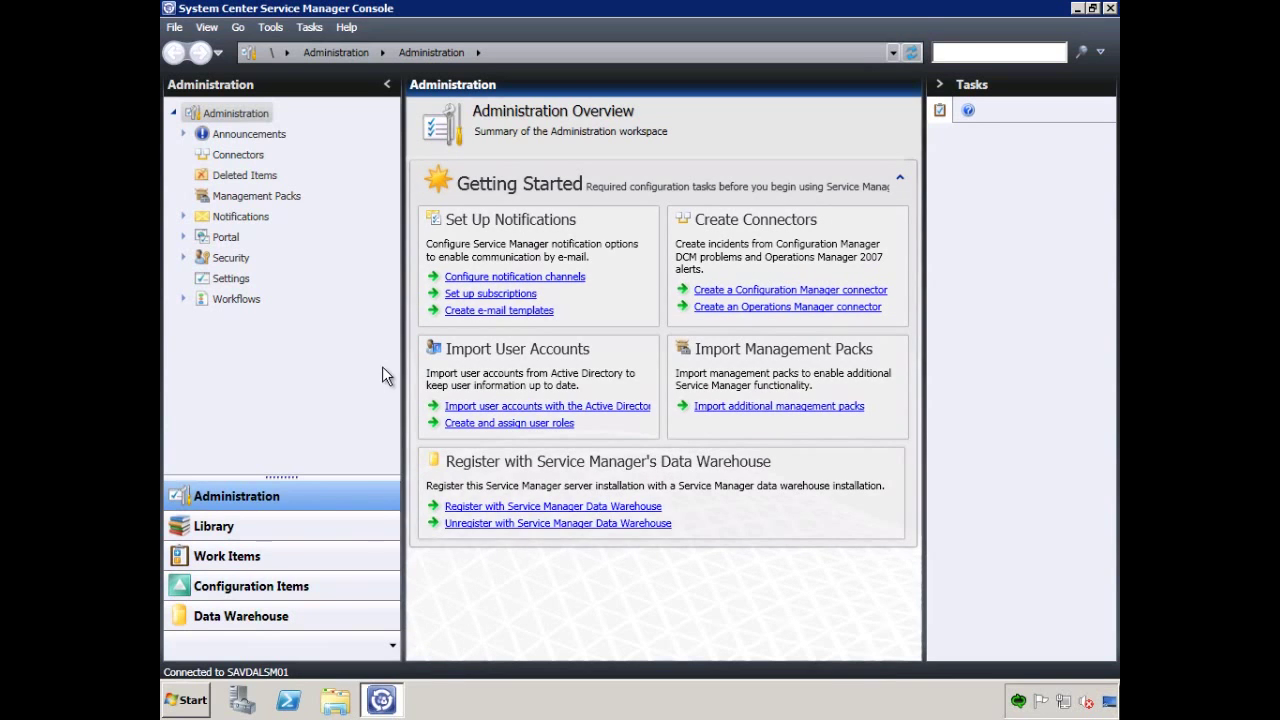
# Run the Setup application from the amd64 folder on DVD Drive (D:).
pyautogui.click(335, 705)
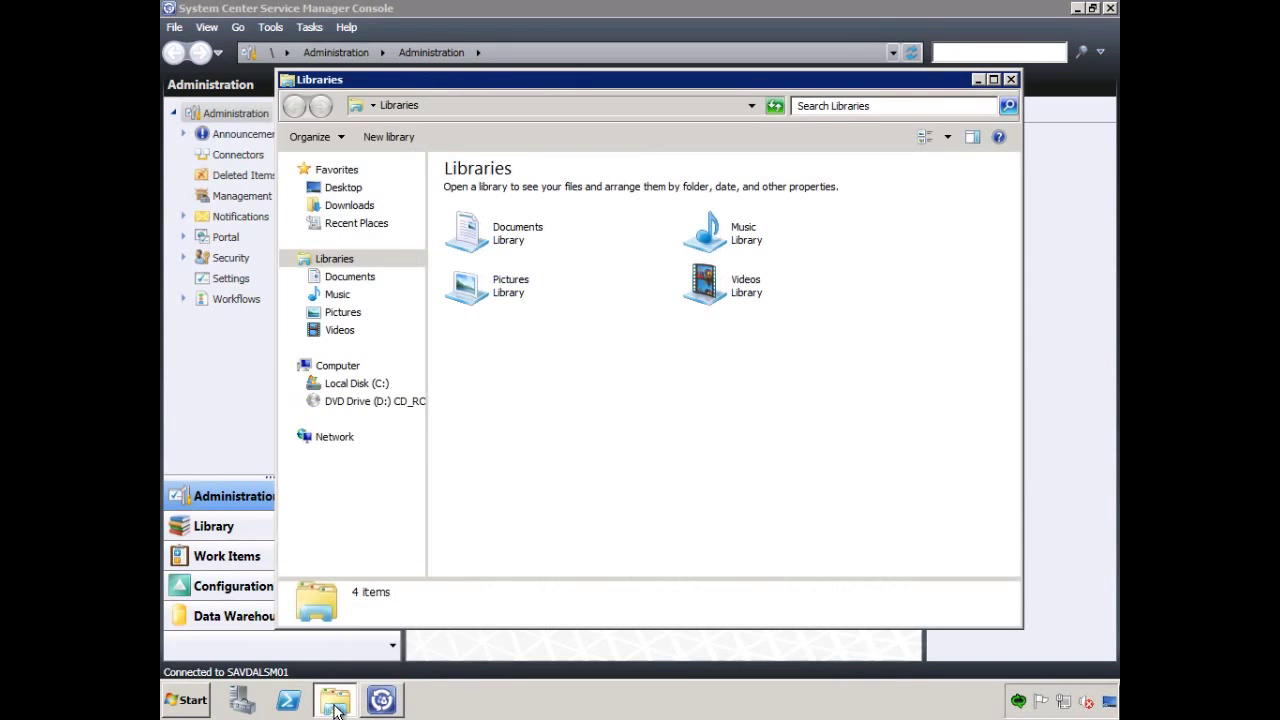
pyautogui.click(387, 404)
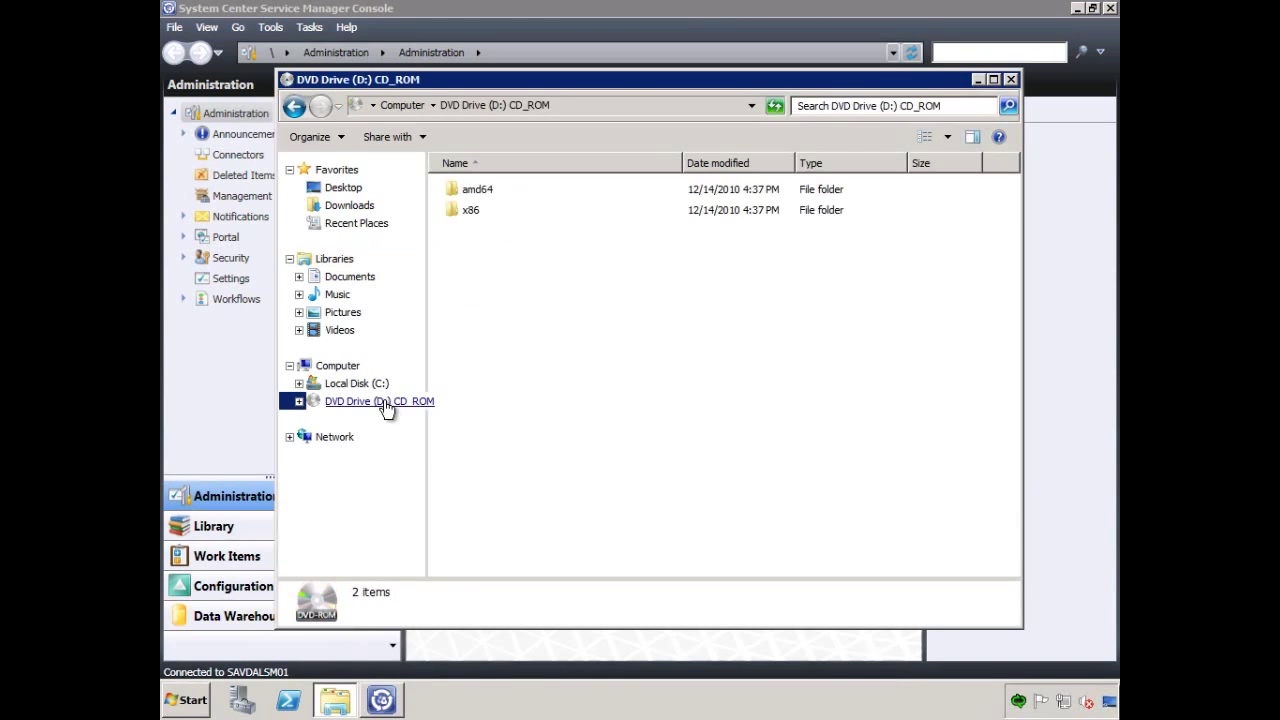
pyautogui.doubleClick(477, 187)
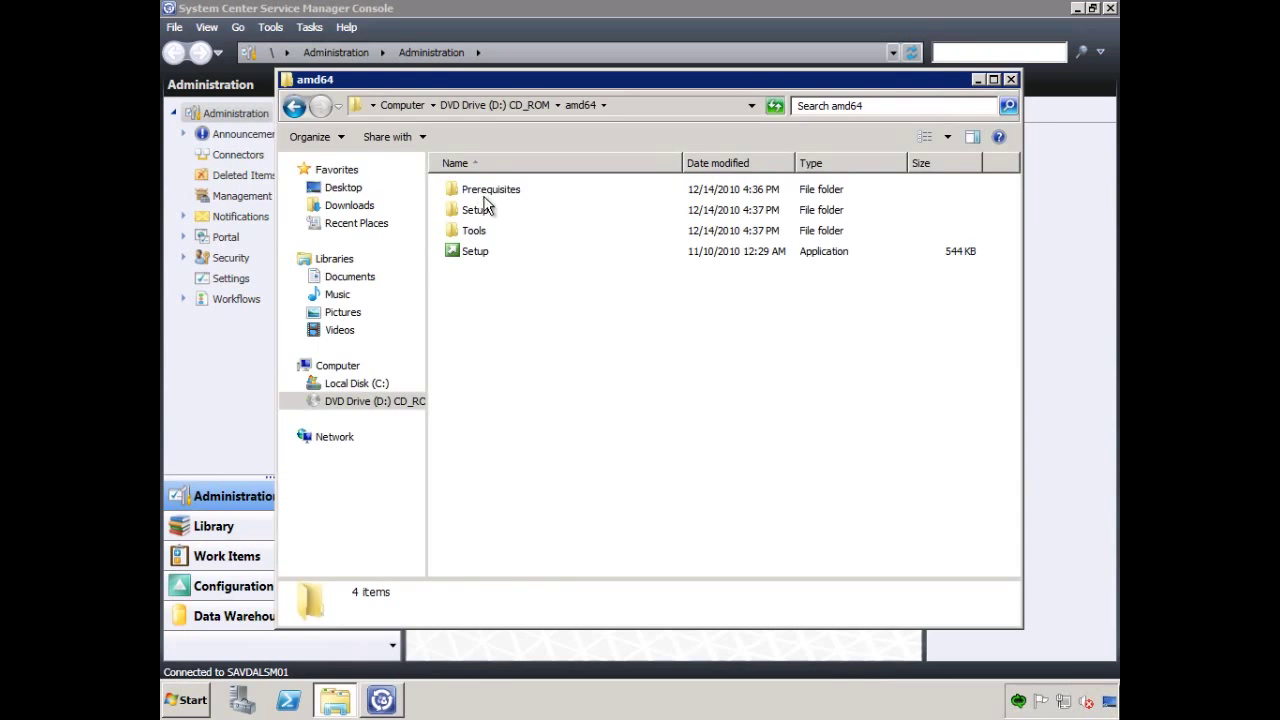
pyautogui.doubleClick(476, 251)
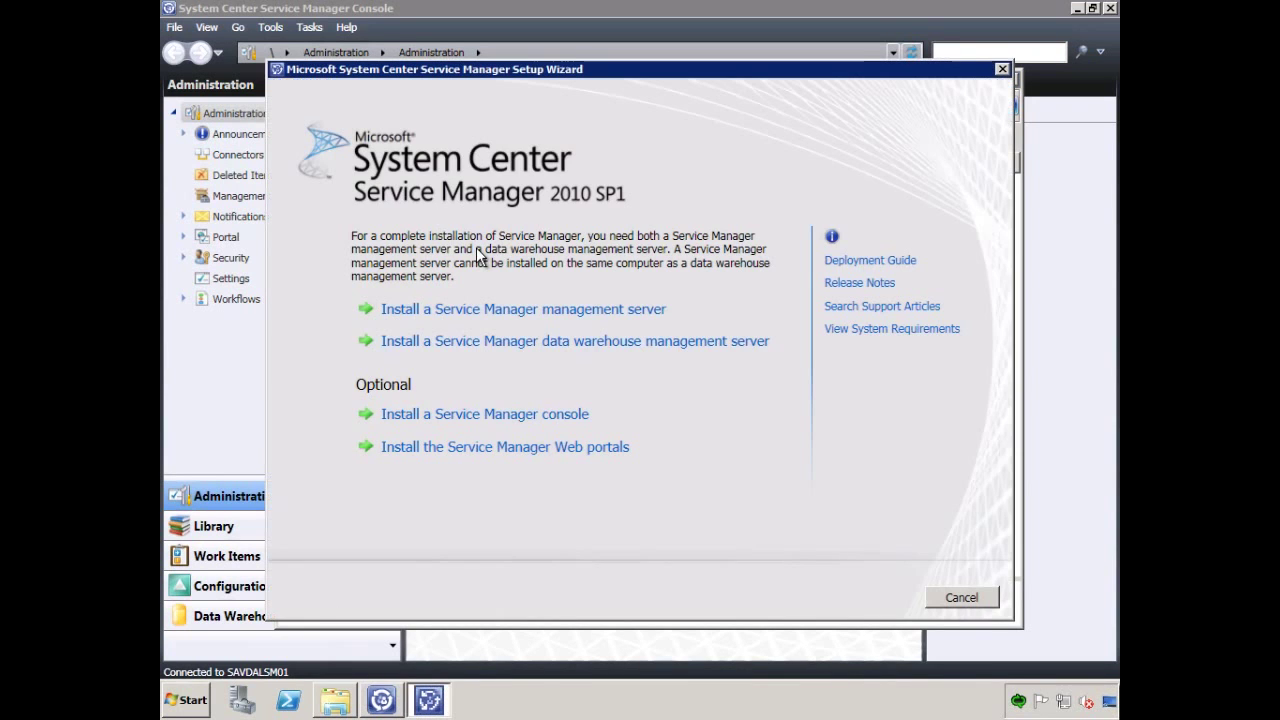
# Start the Web portals install, accepting the license, default location and system check.
pyautogui.click(495, 446)
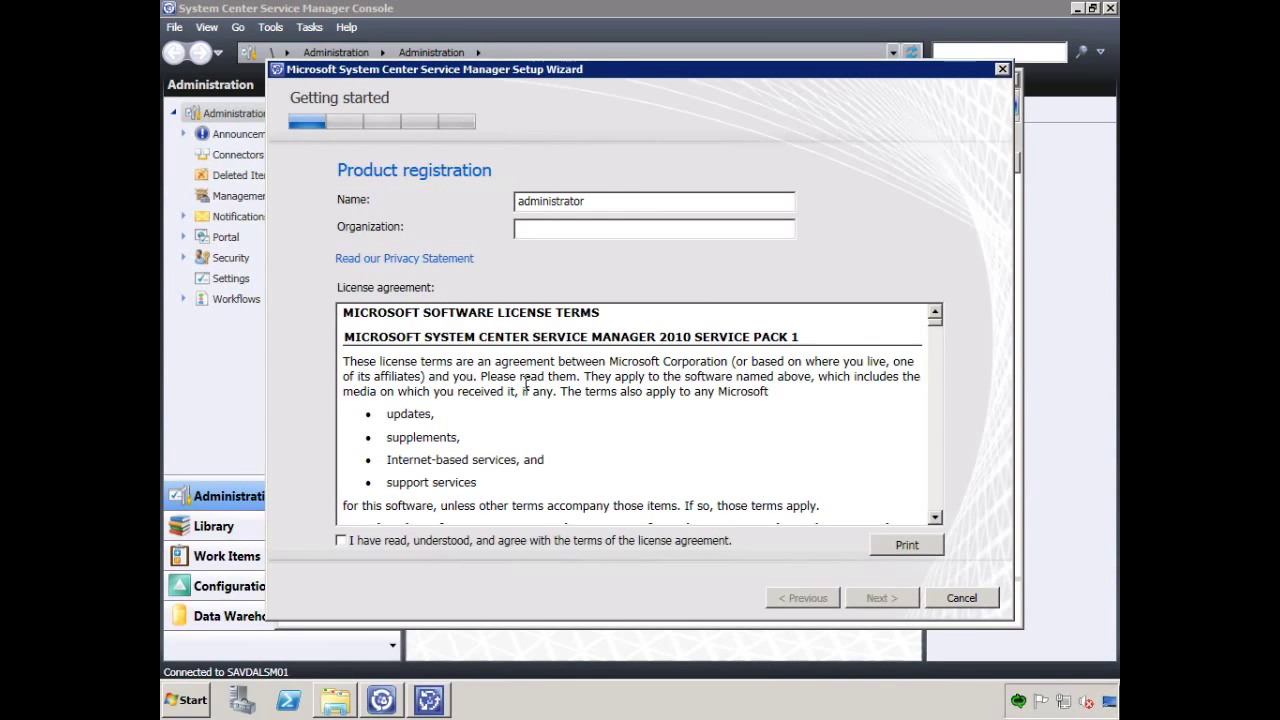
pyautogui.click(342, 541)
pyautogui.click(876, 598)
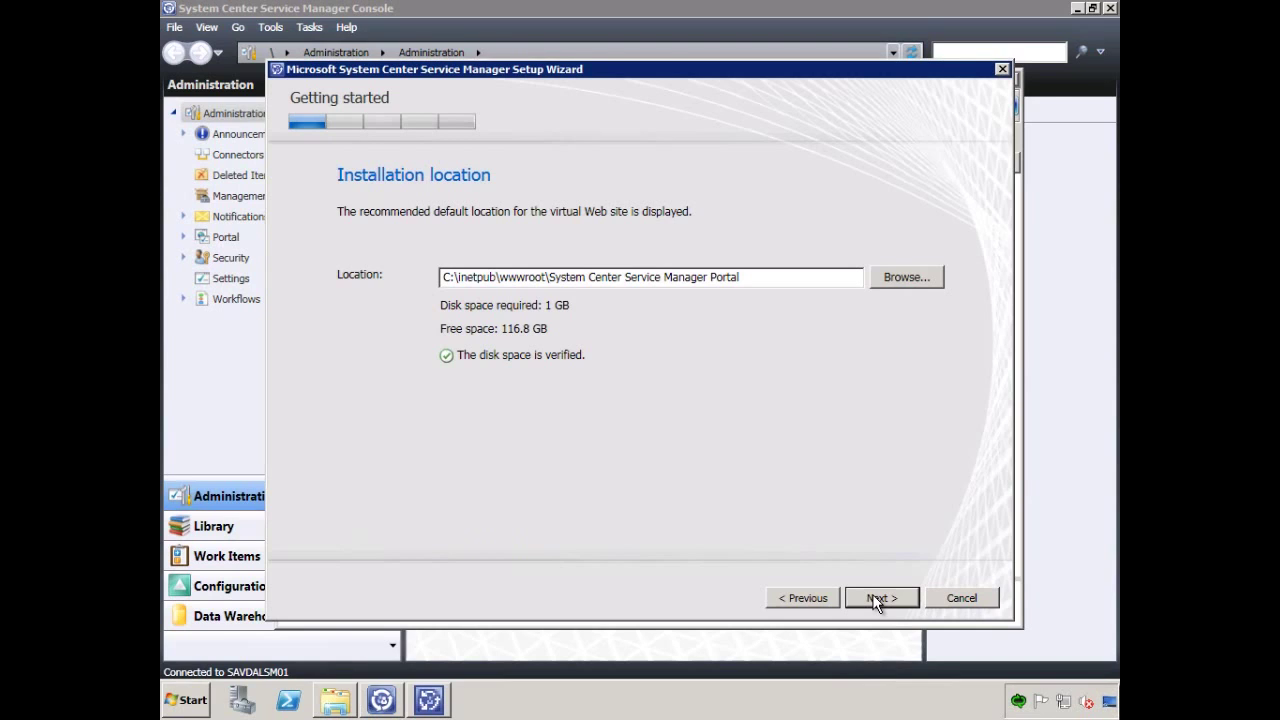
pyautogui.click(876, 598)
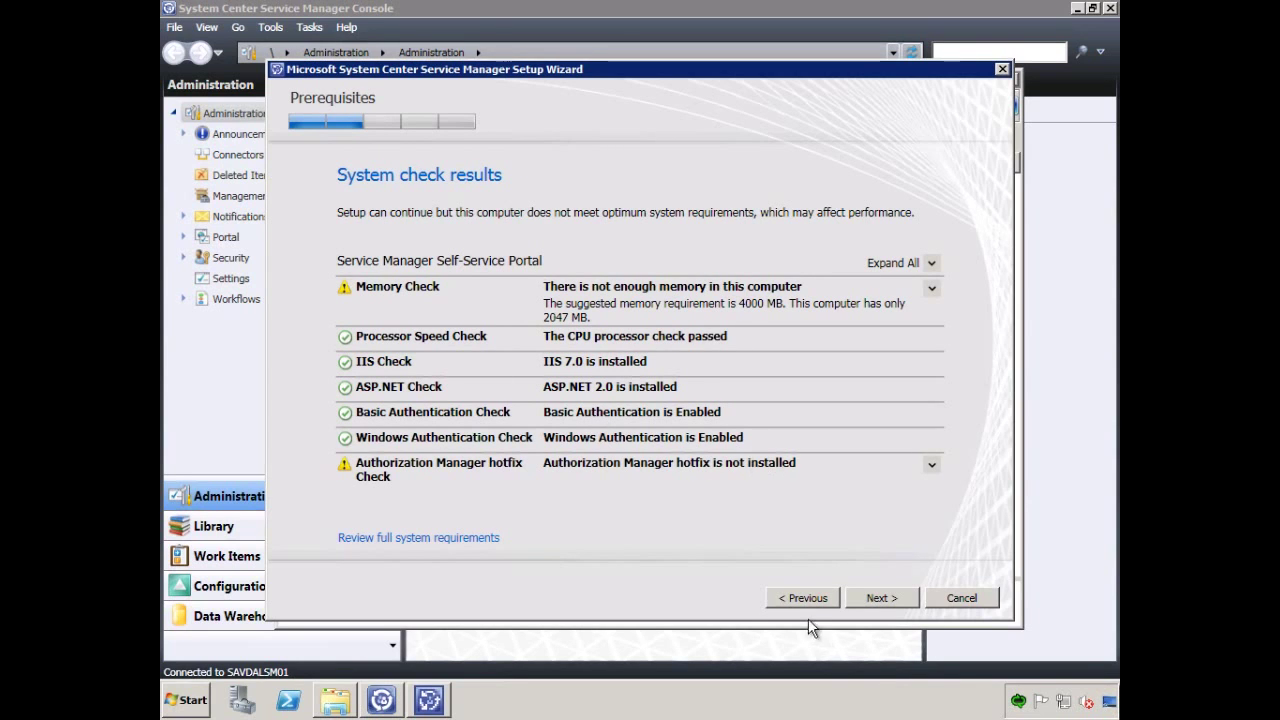
pyautogui.click(891, 600)
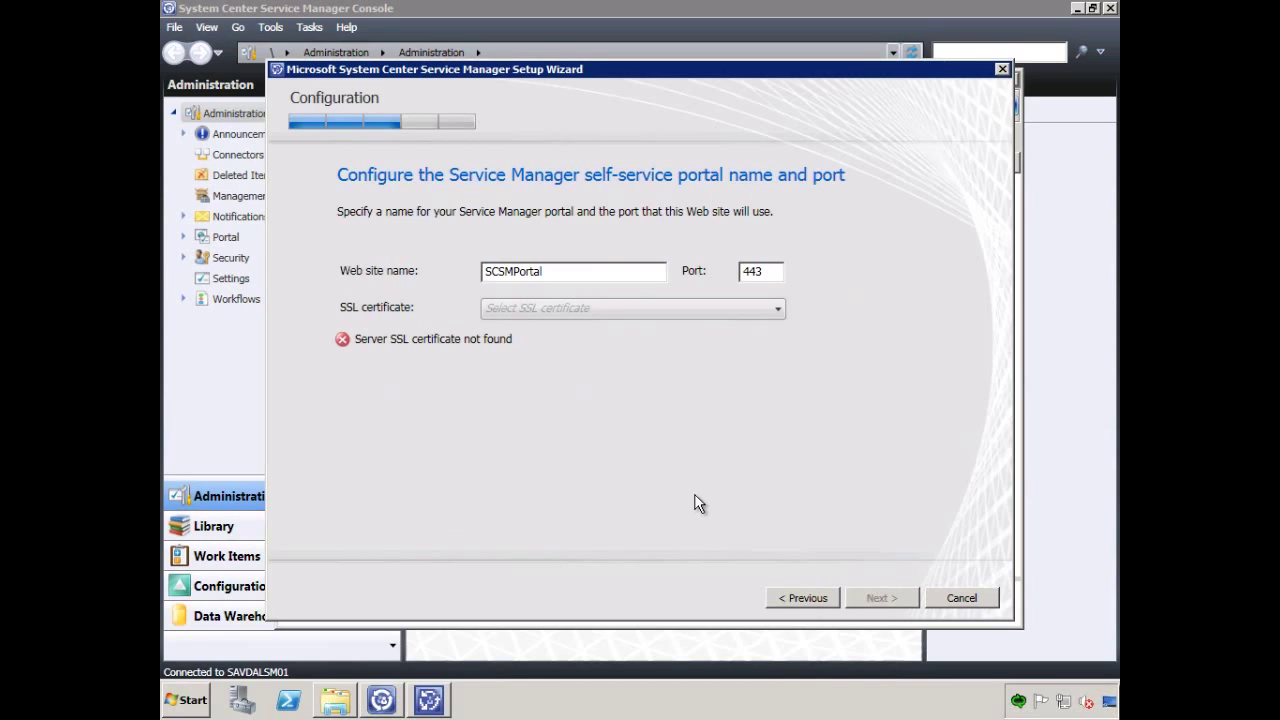
# Check the SSL certificate list, find it empty, and switch to Server Manager.
pyautogui.click(608, 311)
pyautogui.click(608, 311)
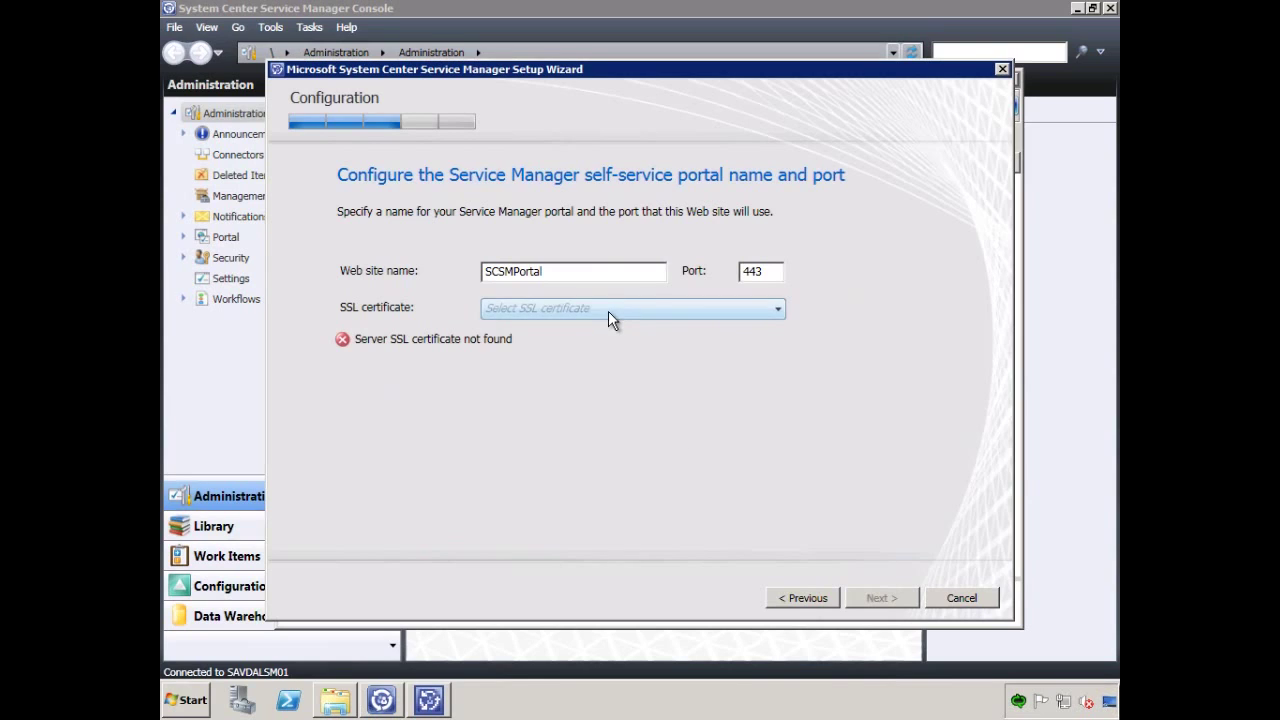
pyautogui.click(237, 707)
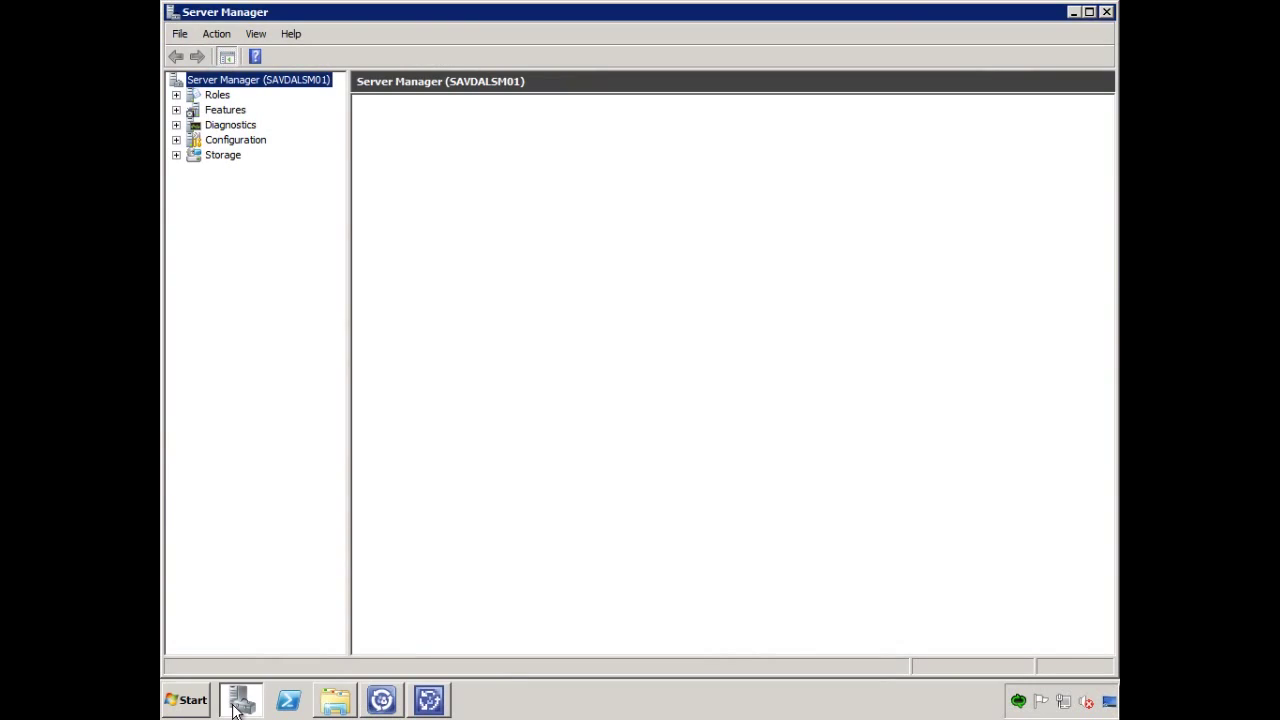
# Open the Web Server (IIS) role page and scroll through its installed Role Services.
pyautogui.click(176, 95)
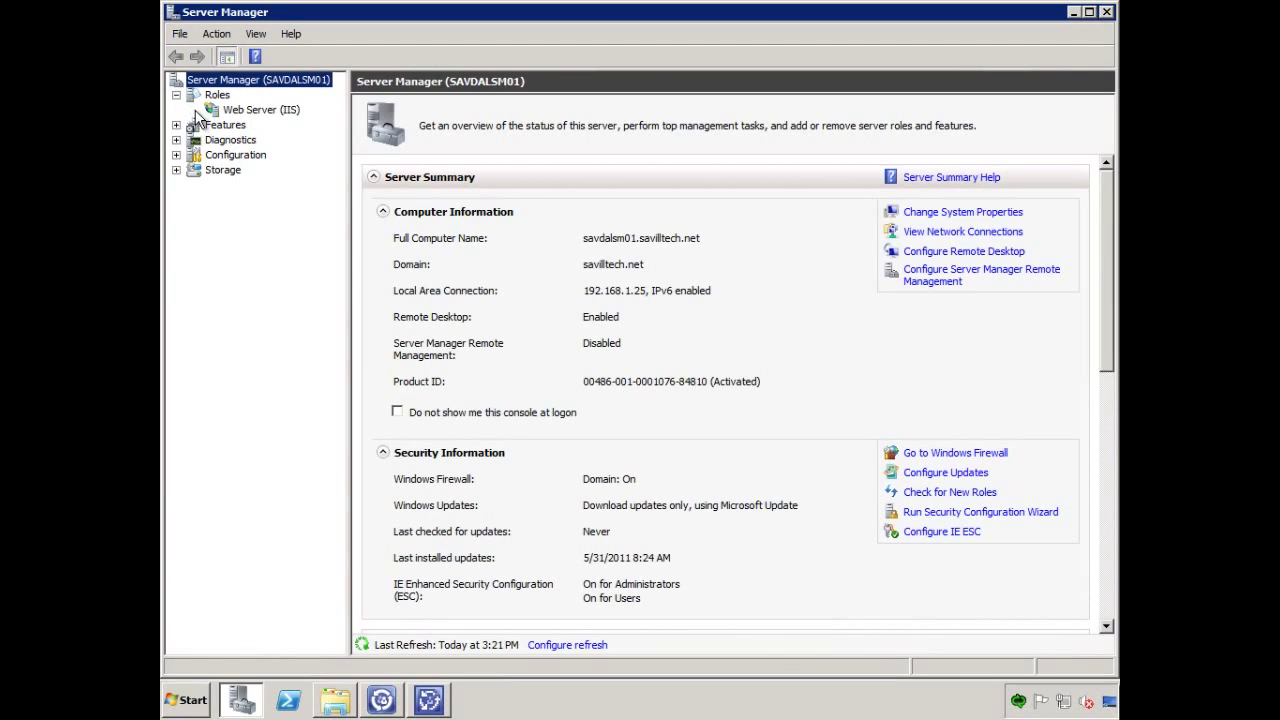
pyautogui.click(240, 112)
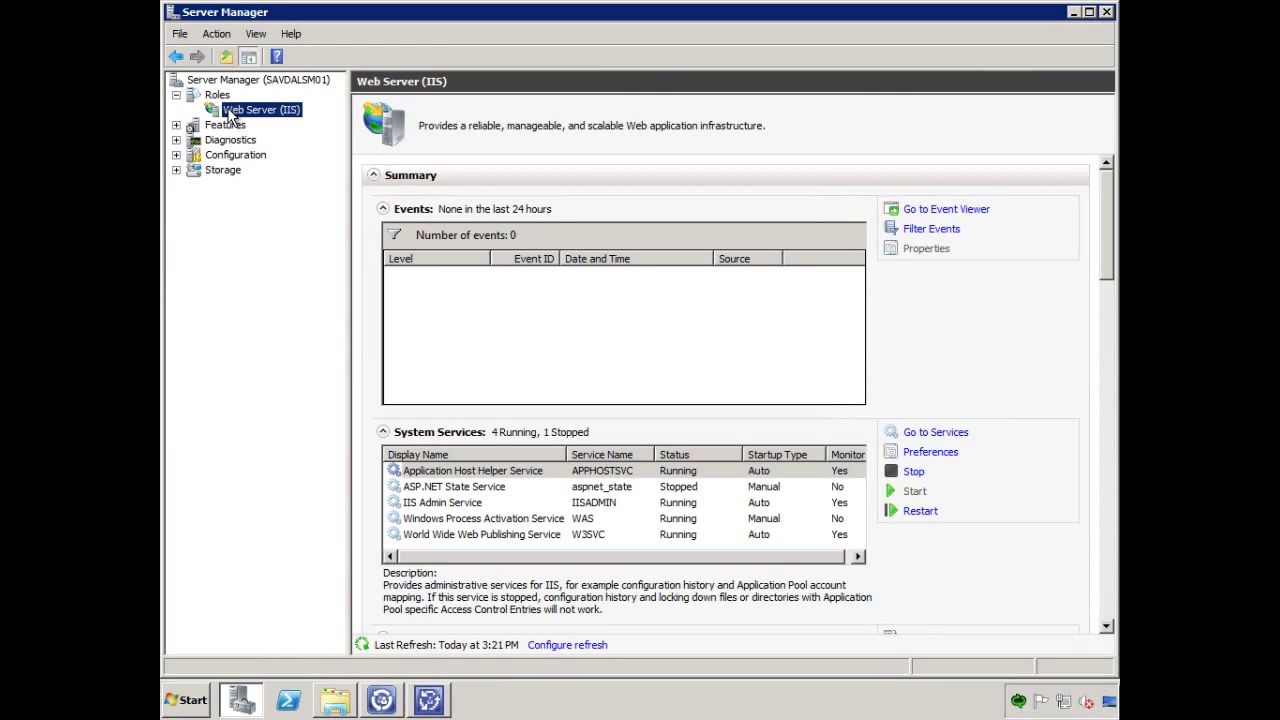
pyautogui.moveTo(1108, 197); pyautogui.dragTo(1113, 333)
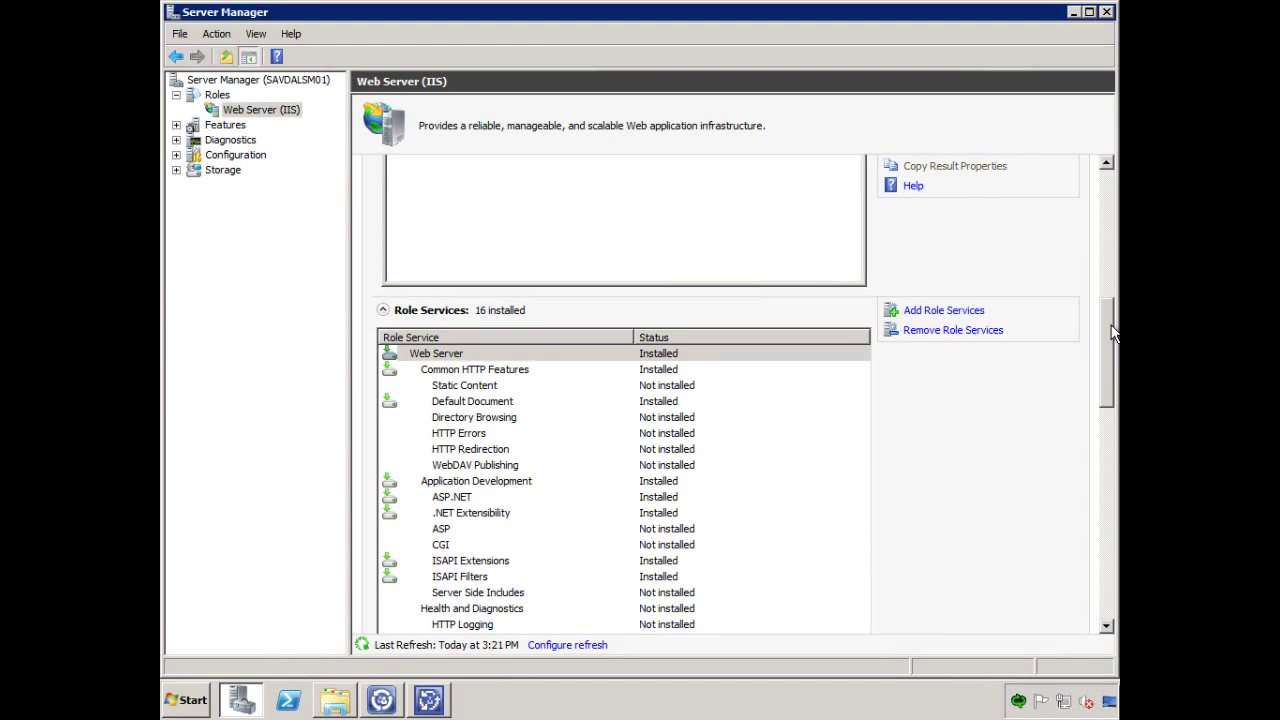
pyautogui.moveTo(1113, 333); pyautogui.dragTo(1103, 448)
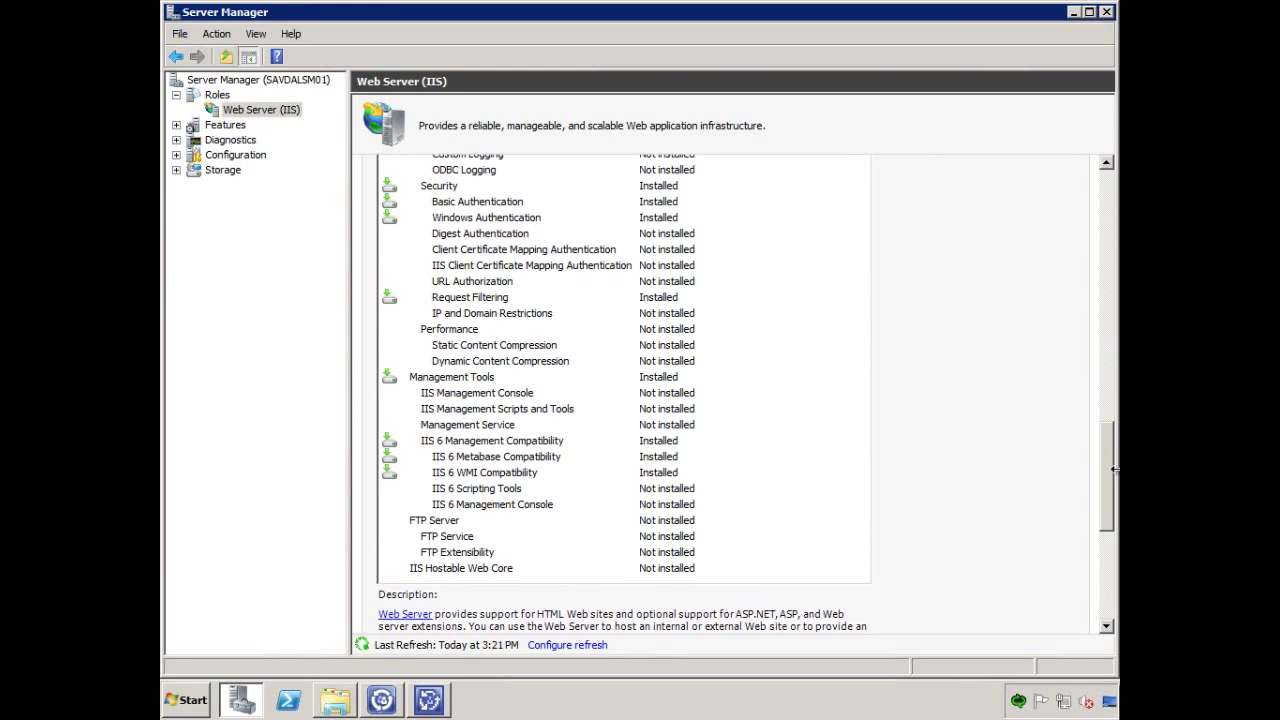
pyautogui.moveTo(1106, 465); pyautogui.dragTo(1110, 200)
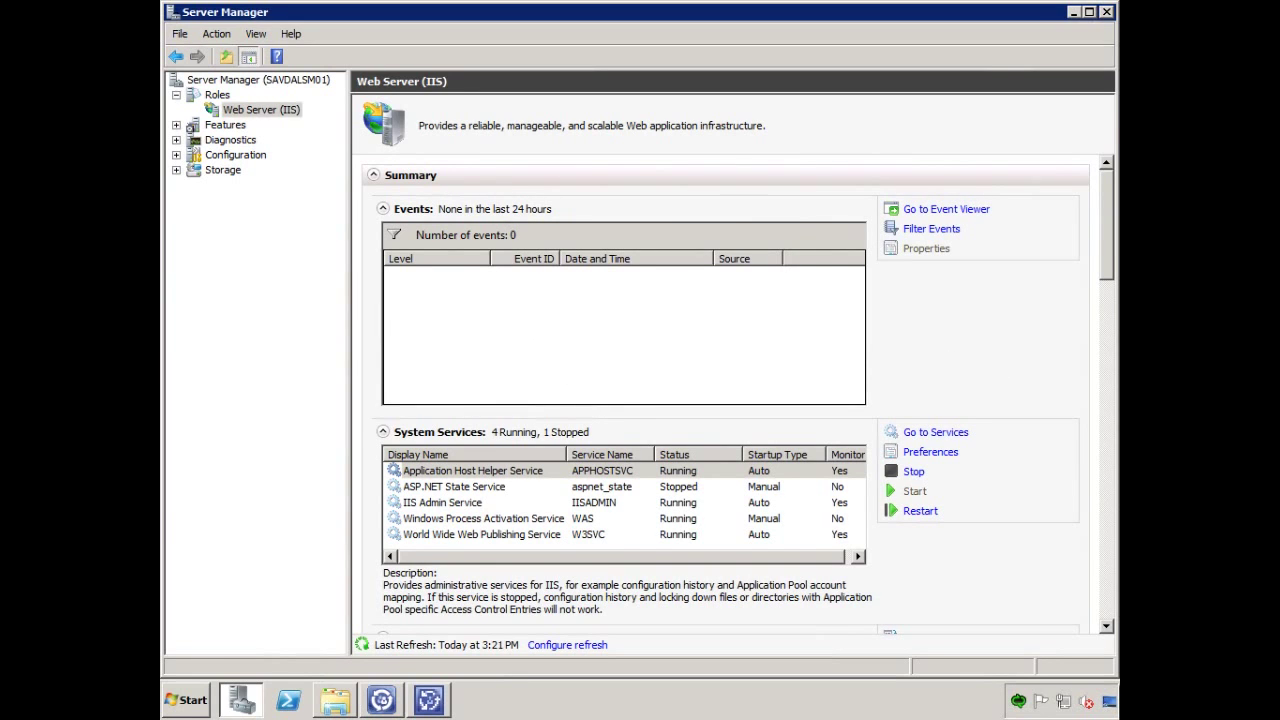
pyautogui.moveTo(1104, 241); pyautogui.dragTo(1114, 388)
# Install the IIS Management Console, Management Scripts and Tools, and Management Service role services.
pyautogui.click(948, 338)
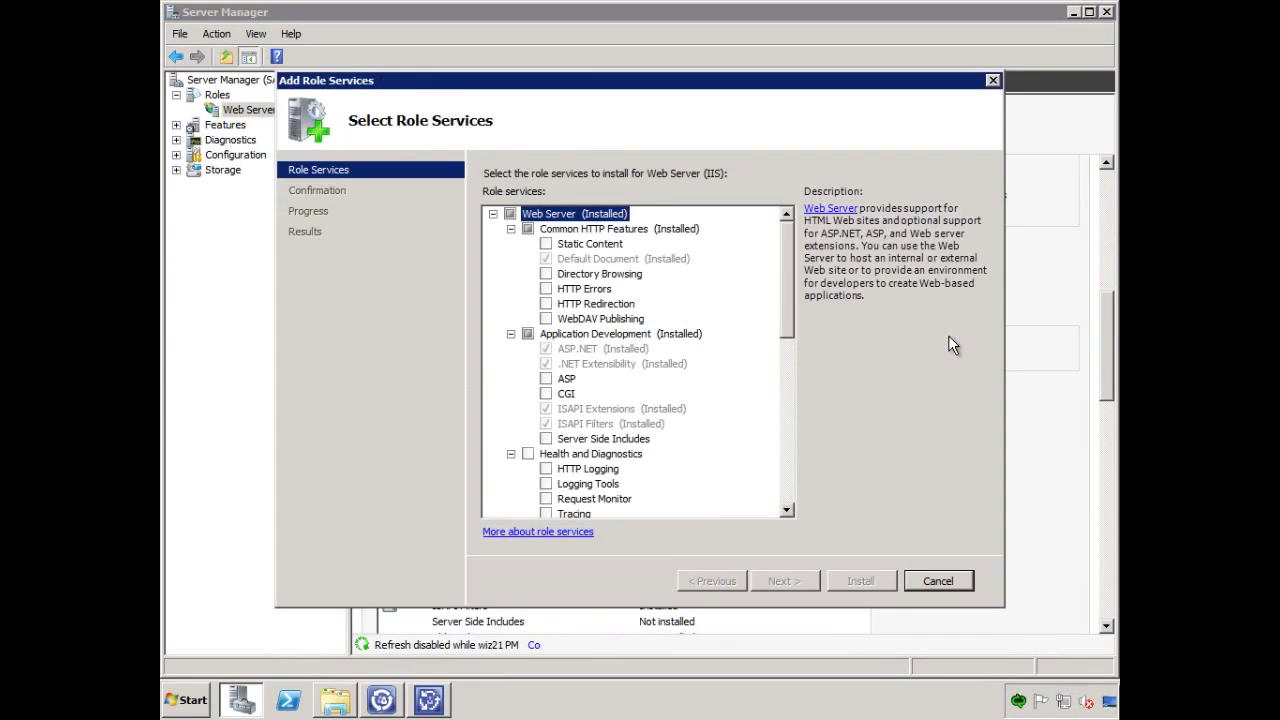
pyautogui.moveTo(789, 297); pyautogui.dragTo(784, 427)
pyautogui.click(529, 380)
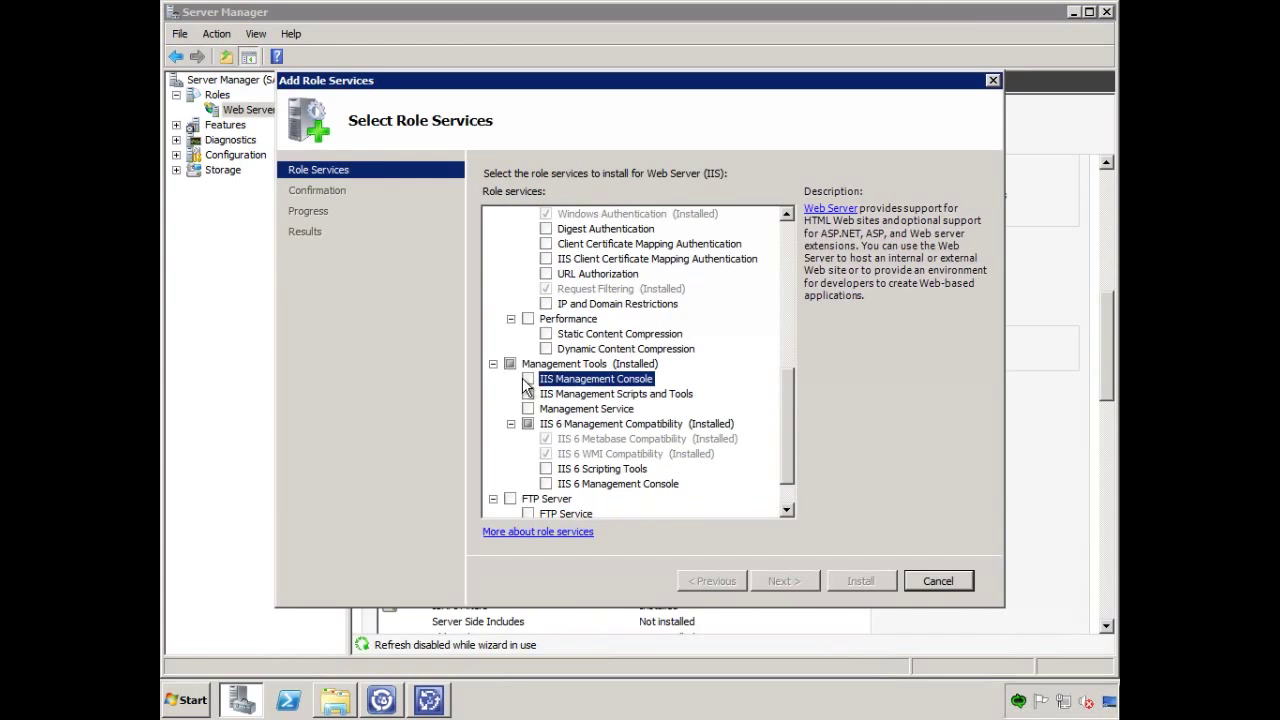
pyautogui.click(528, 394)
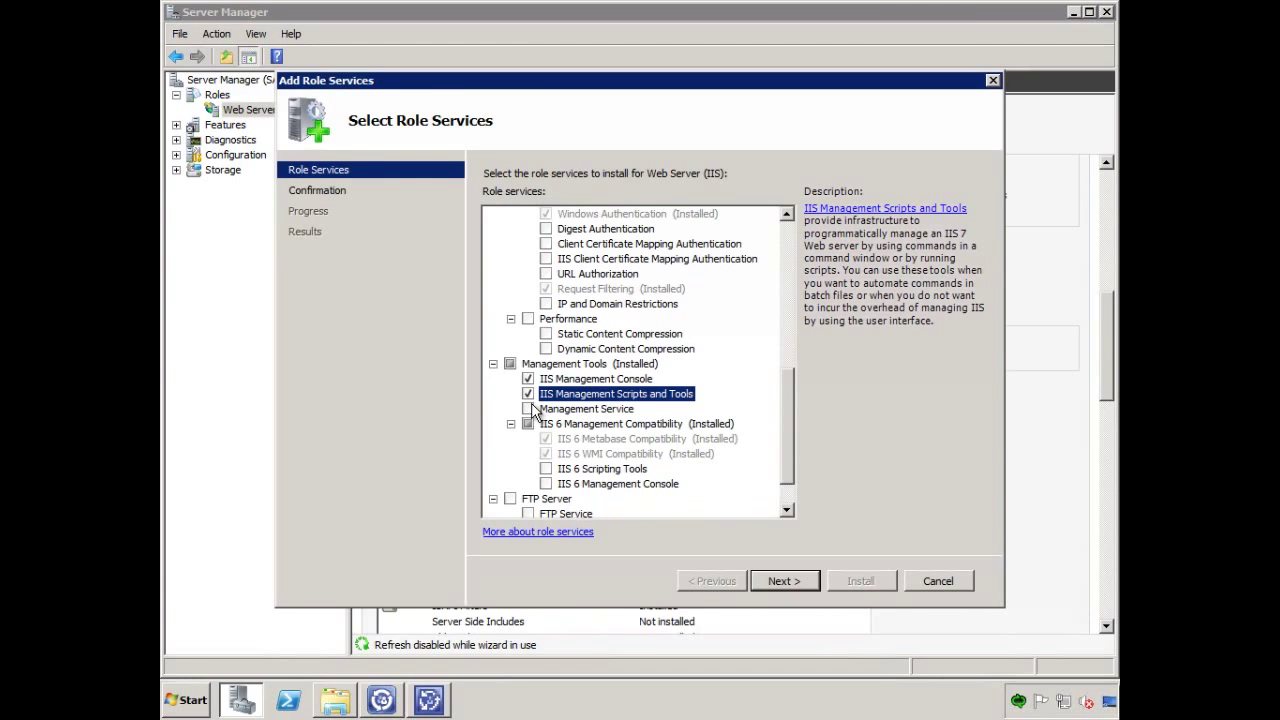
pyautogui.click(529, 409)
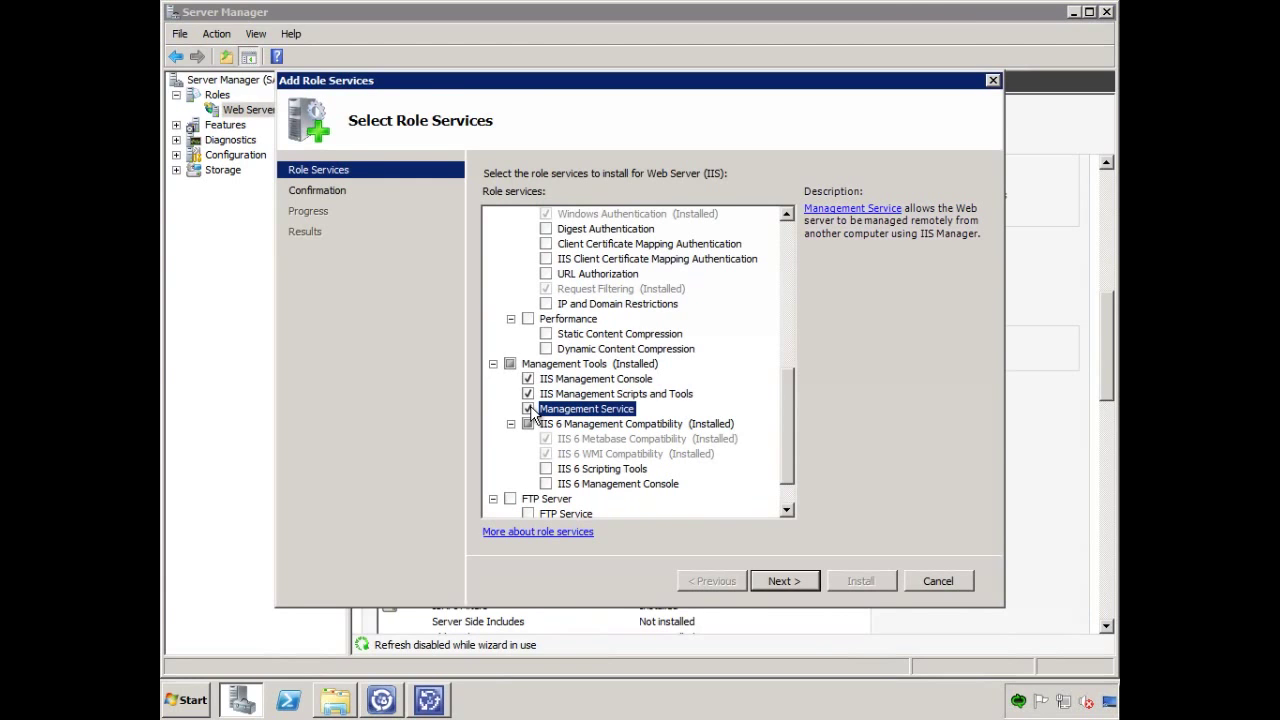
pyautogui.click(784, 581)
pyautogui.click(859, 581)
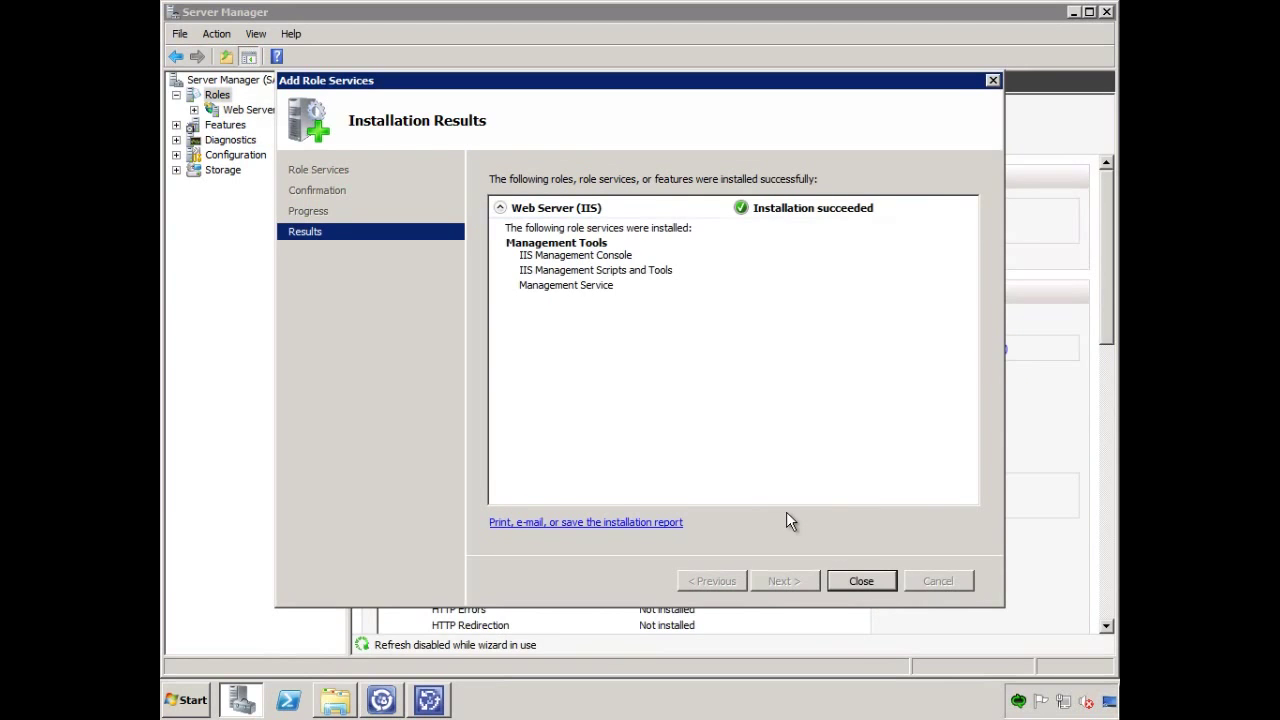
pyautogui.click(862, 580)
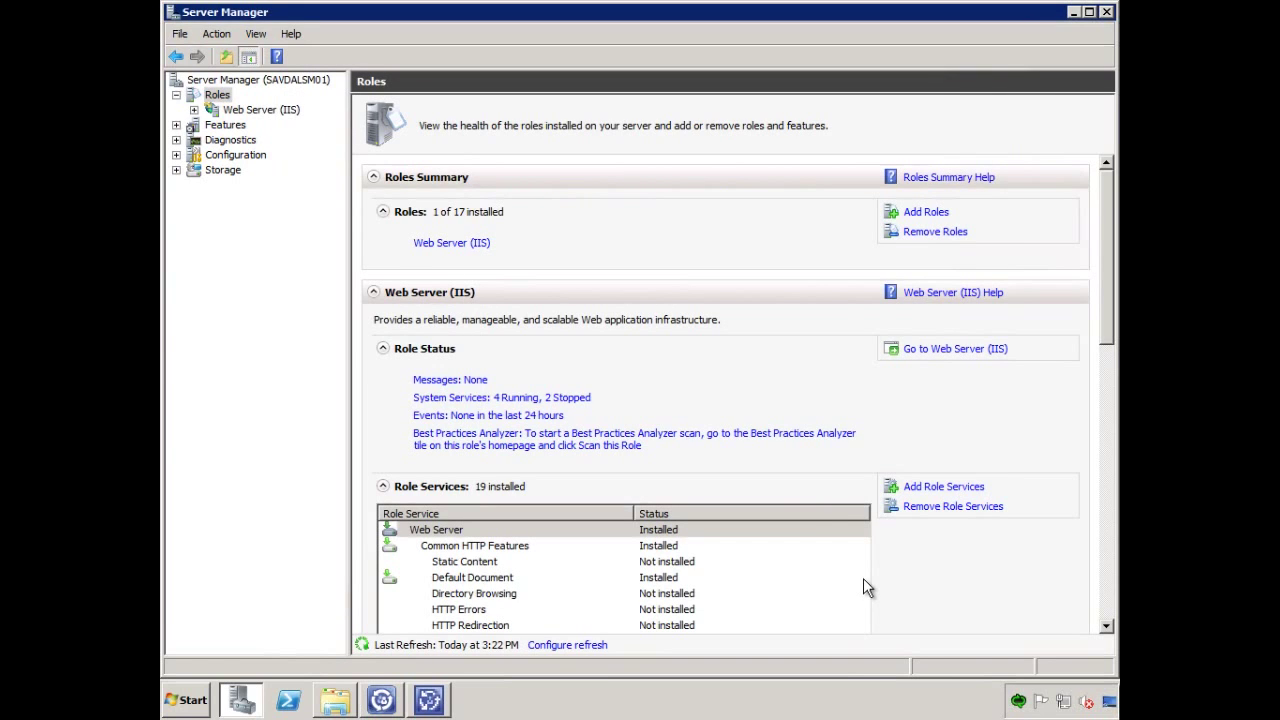
# Open IIS Manager and go to the server's Server Certificates feature.
pyautogui.click(193, 109)
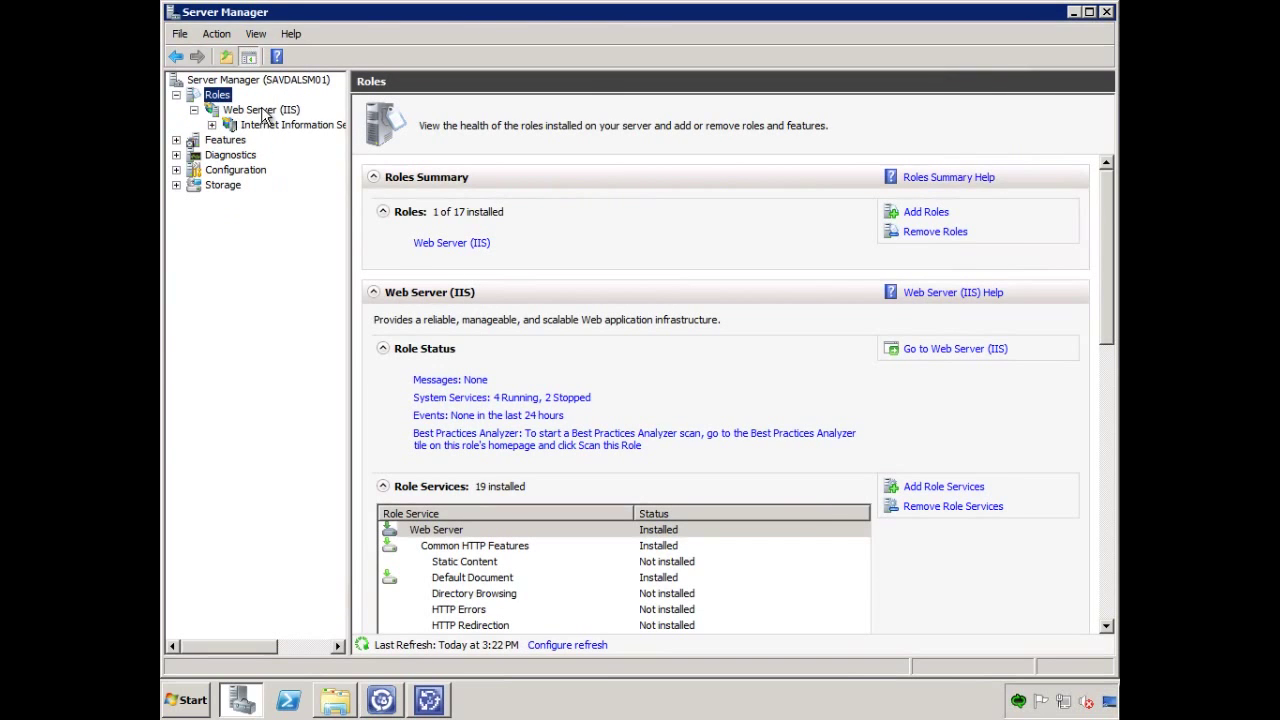
pyautogui.click(270, 124)
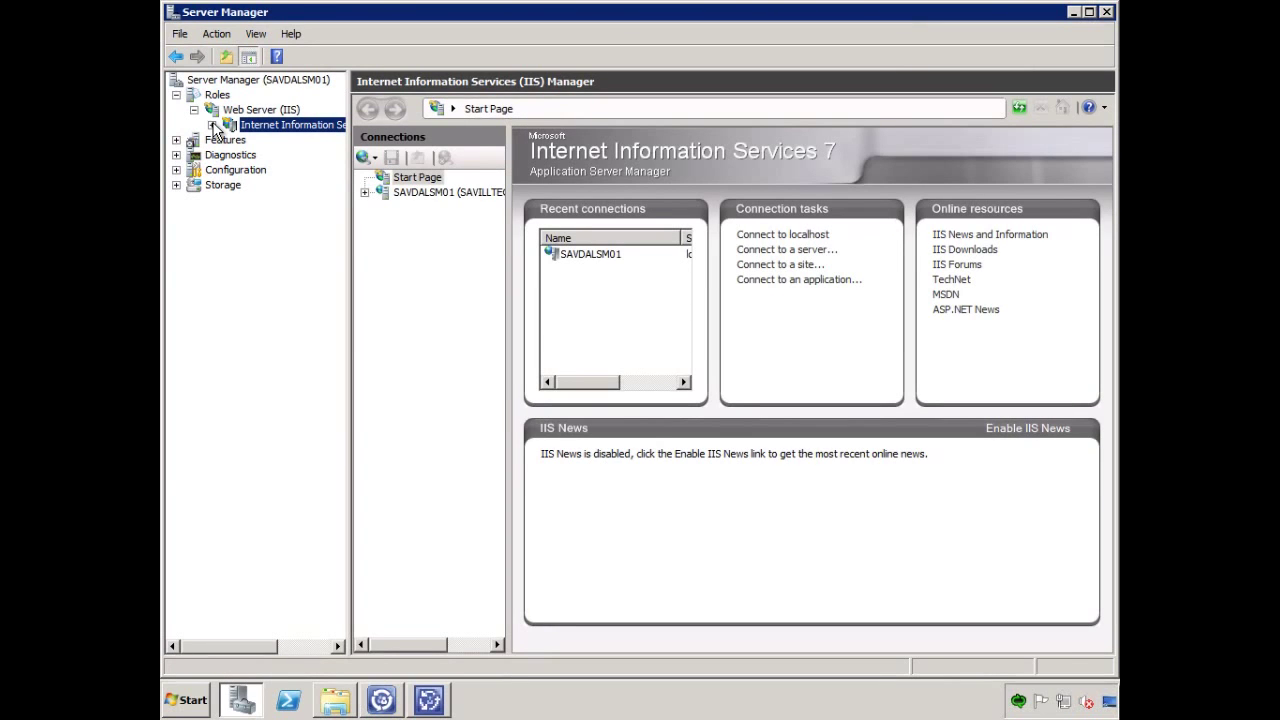
pyautogui.click(378, 195)
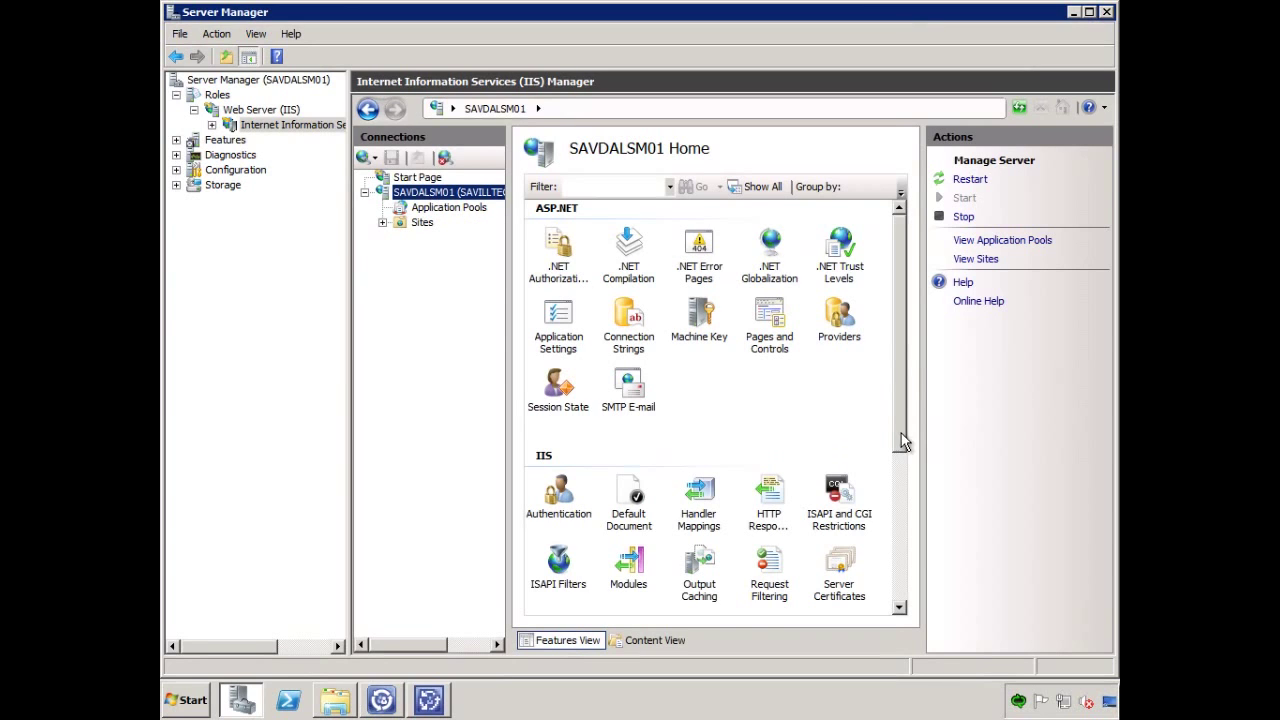
pyautogui.scroll(-3, 903, 400)
pyautogui.click(845, 457)
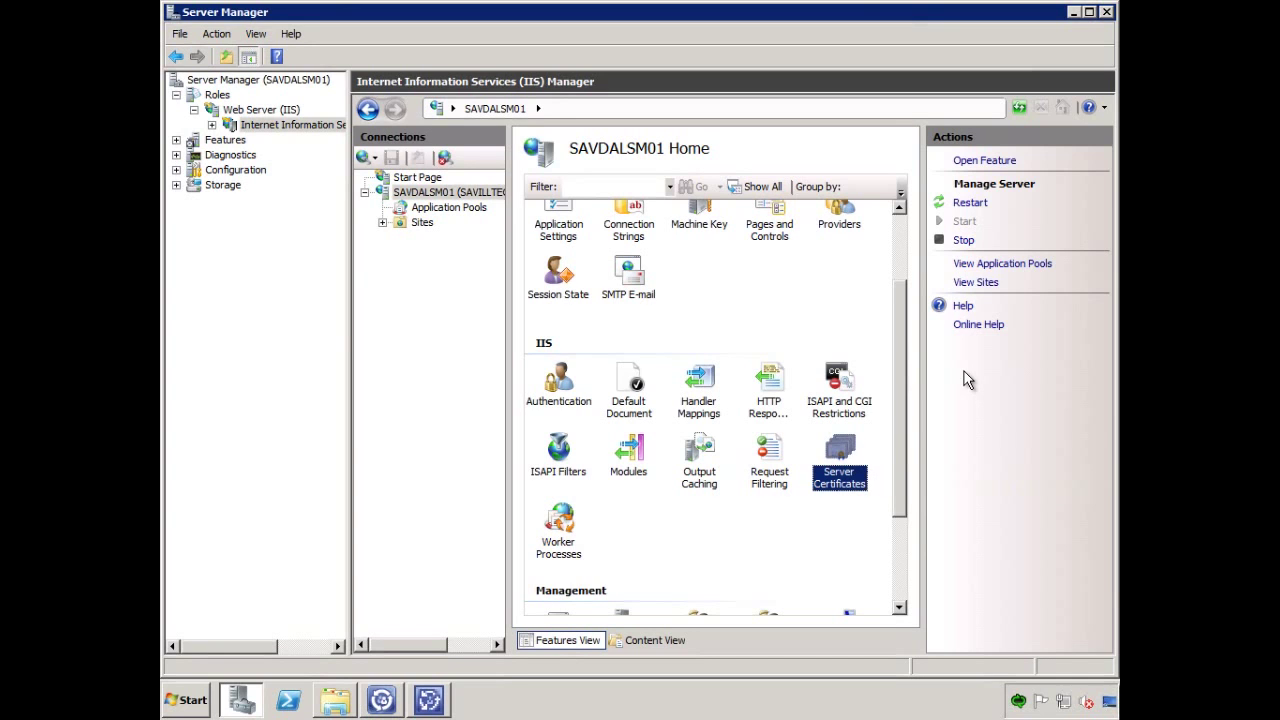
pyautogui.doubleClick(838, 458)
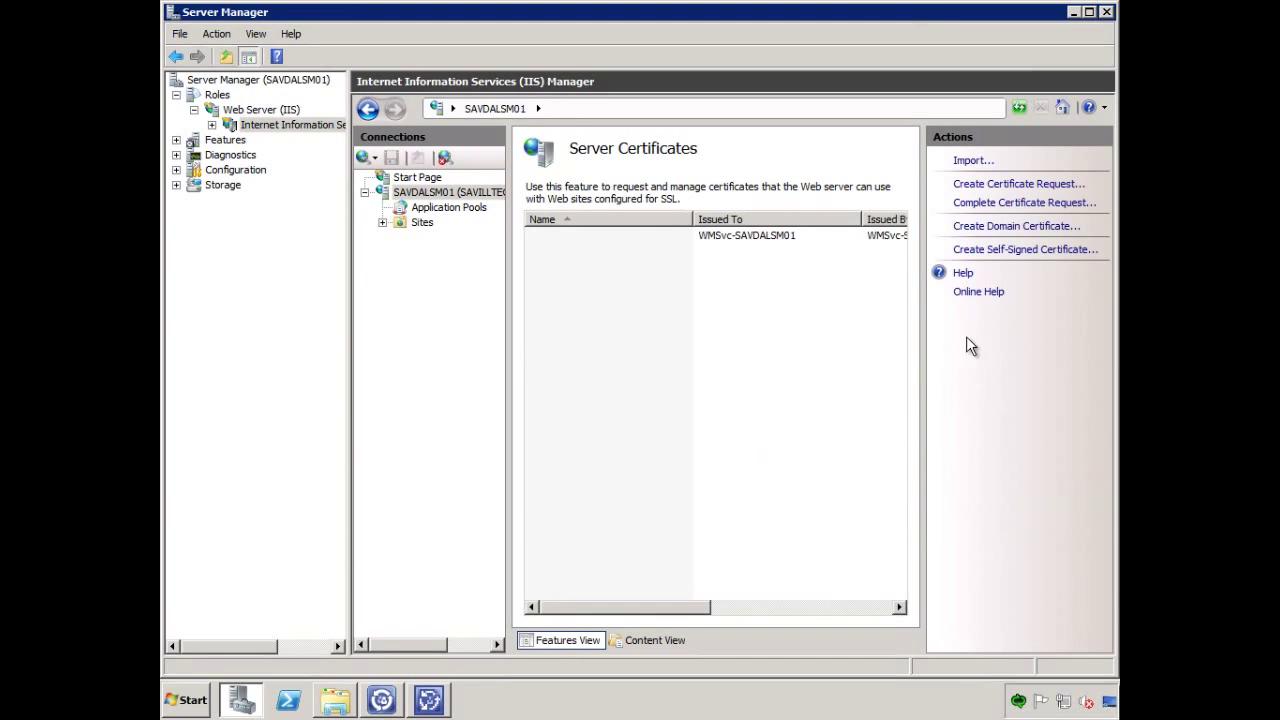
# Create a self-signed certificate named savdalsm01 and return to Service Manager Setup.
pyautogui.click(1015, 251)
pyautogui.write('savdalsm01')
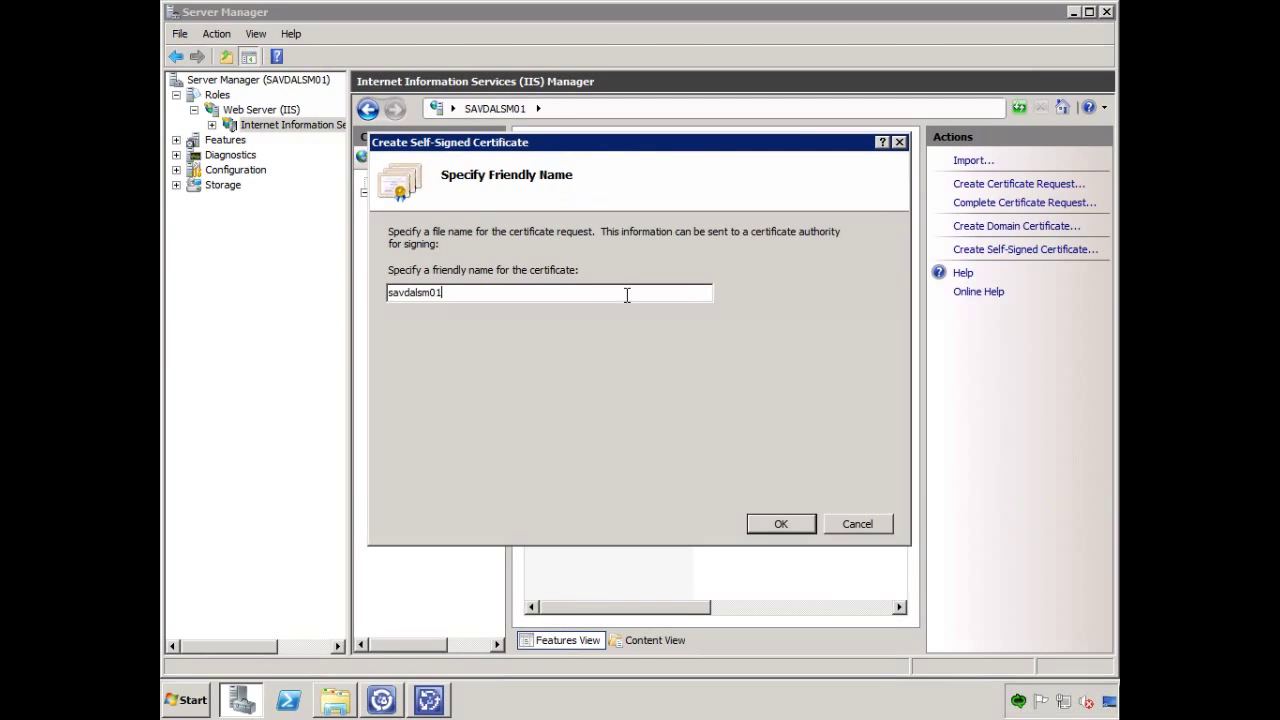
pyautogui.press('Return')
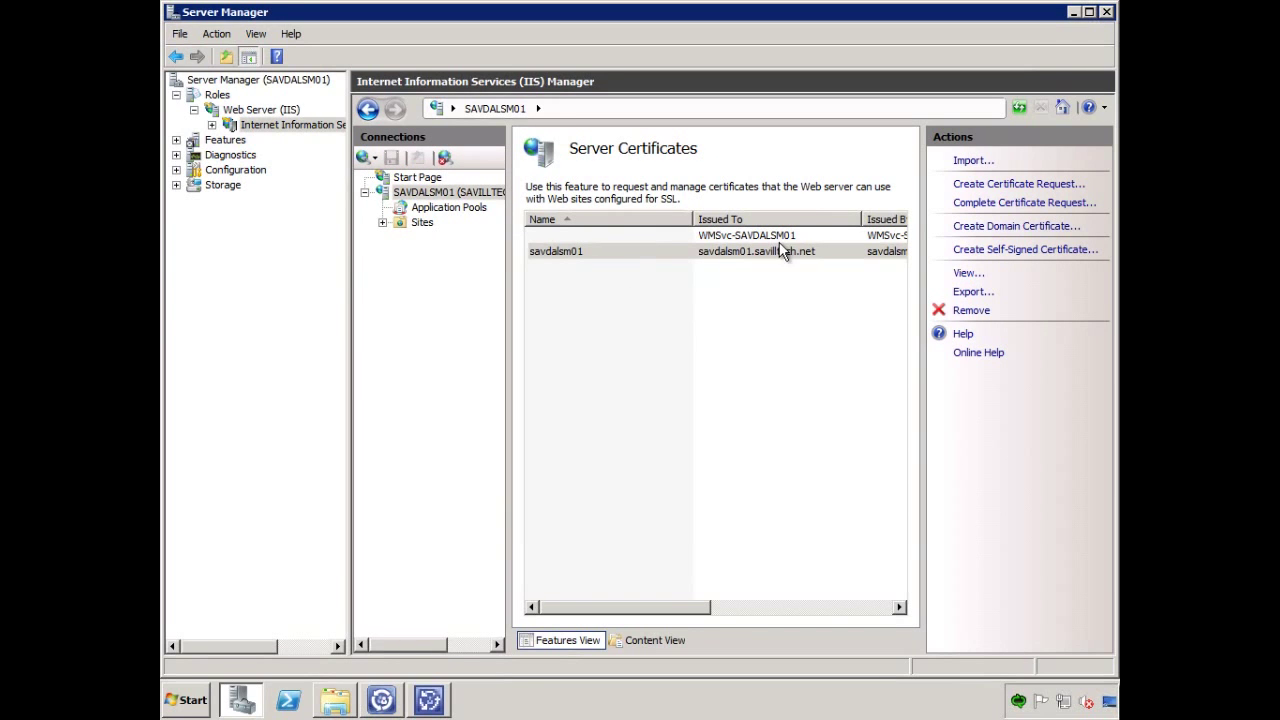
pyautogui.click(429, 700)
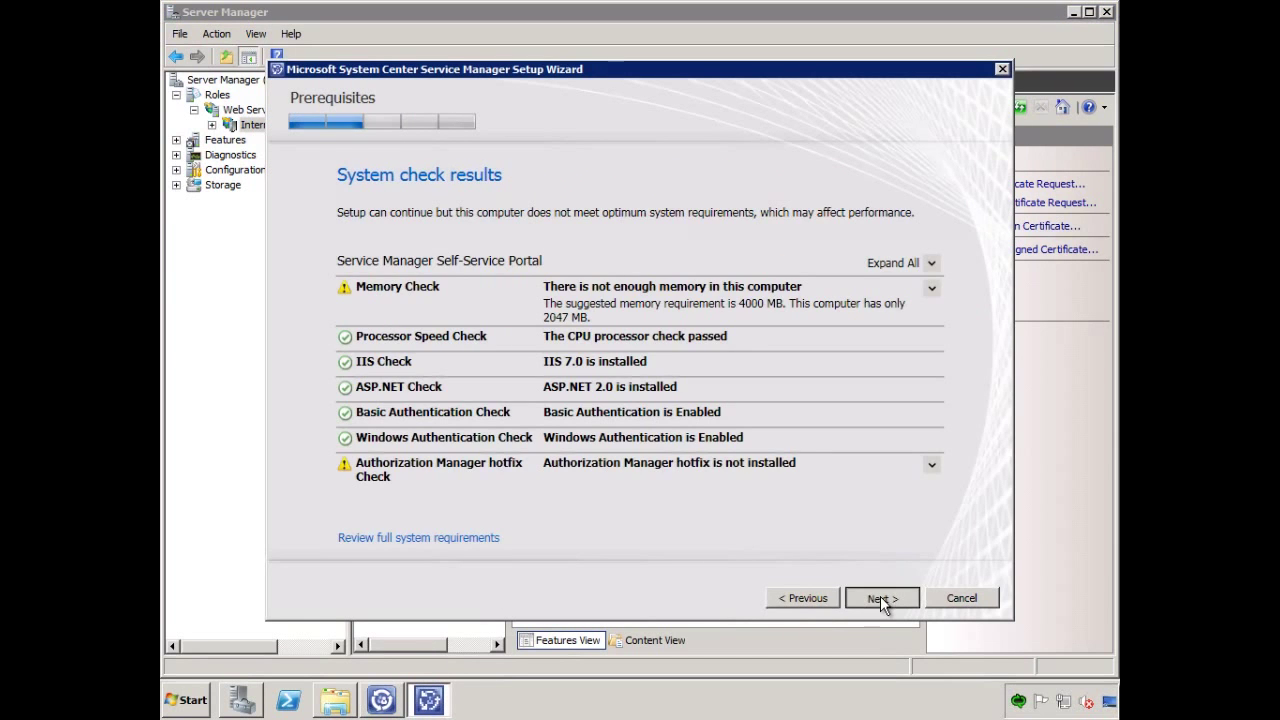
# Choose savdalsm01.savilltech.net as the portal's SSL certificate.
pyautogui.click(880, 597)
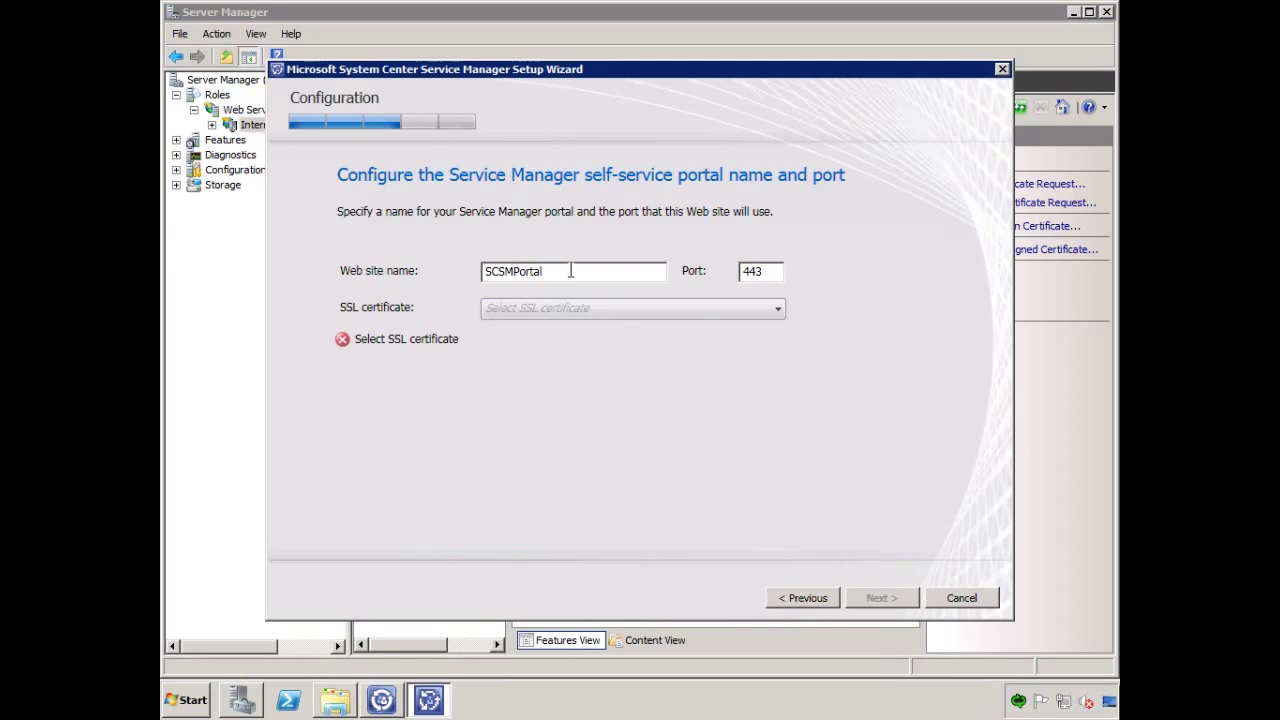
pyautogui.click(703, 308)
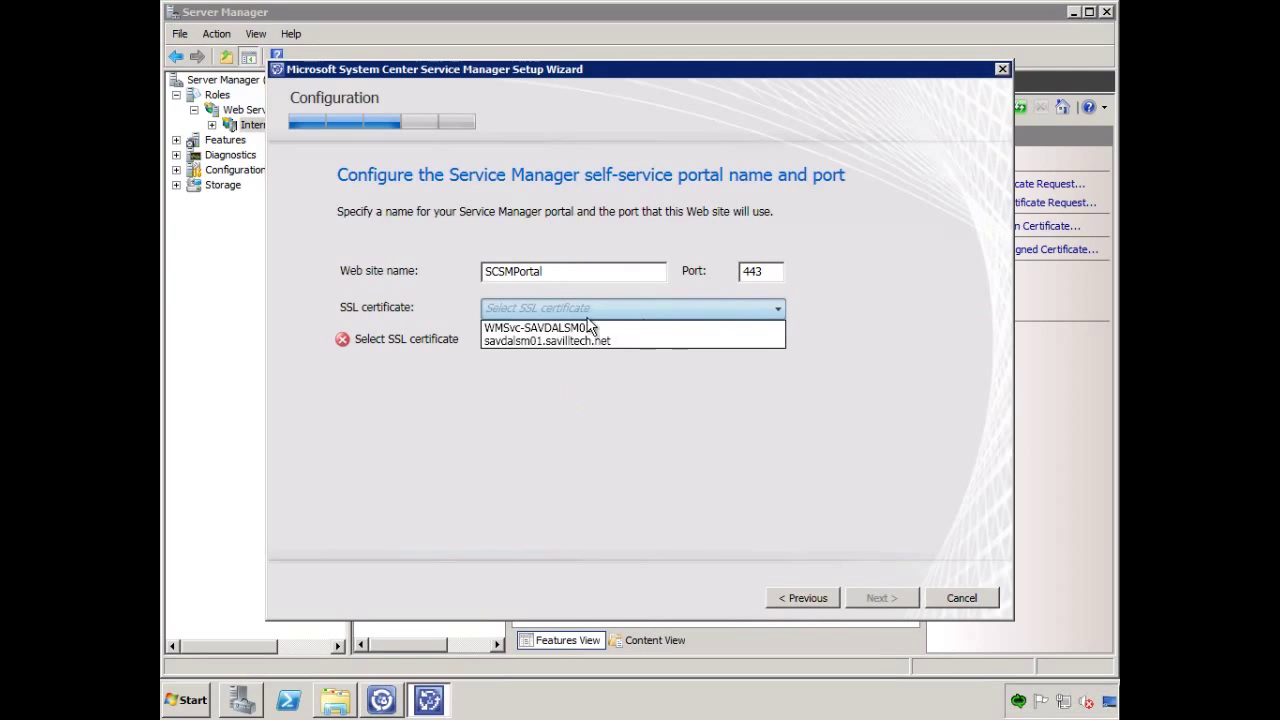
pyautogui.click(540, 341)
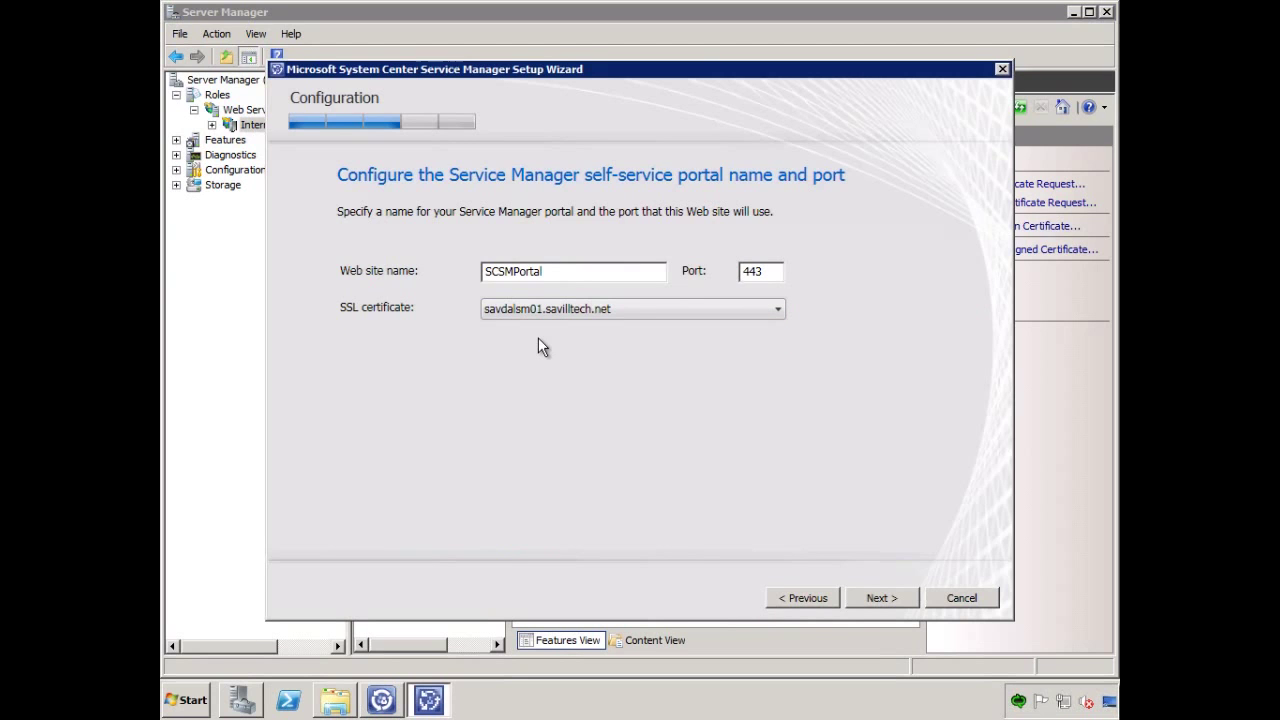
pyautogui.click(881, 600)
# Enter the database server and select the existing ServiceManager database.
pyautogui.click(491, 307)
pyautogui.write('savdal')
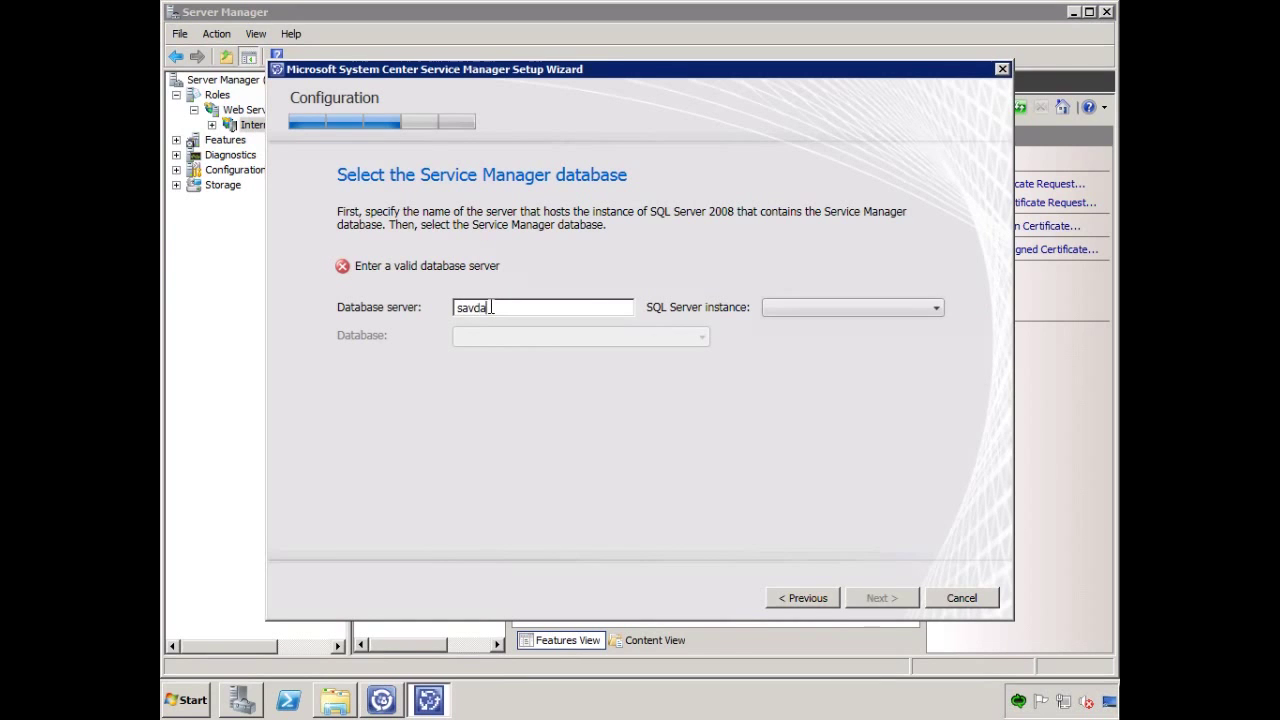
pyautogui.write('sm01')
pyautogui.press('Tab')
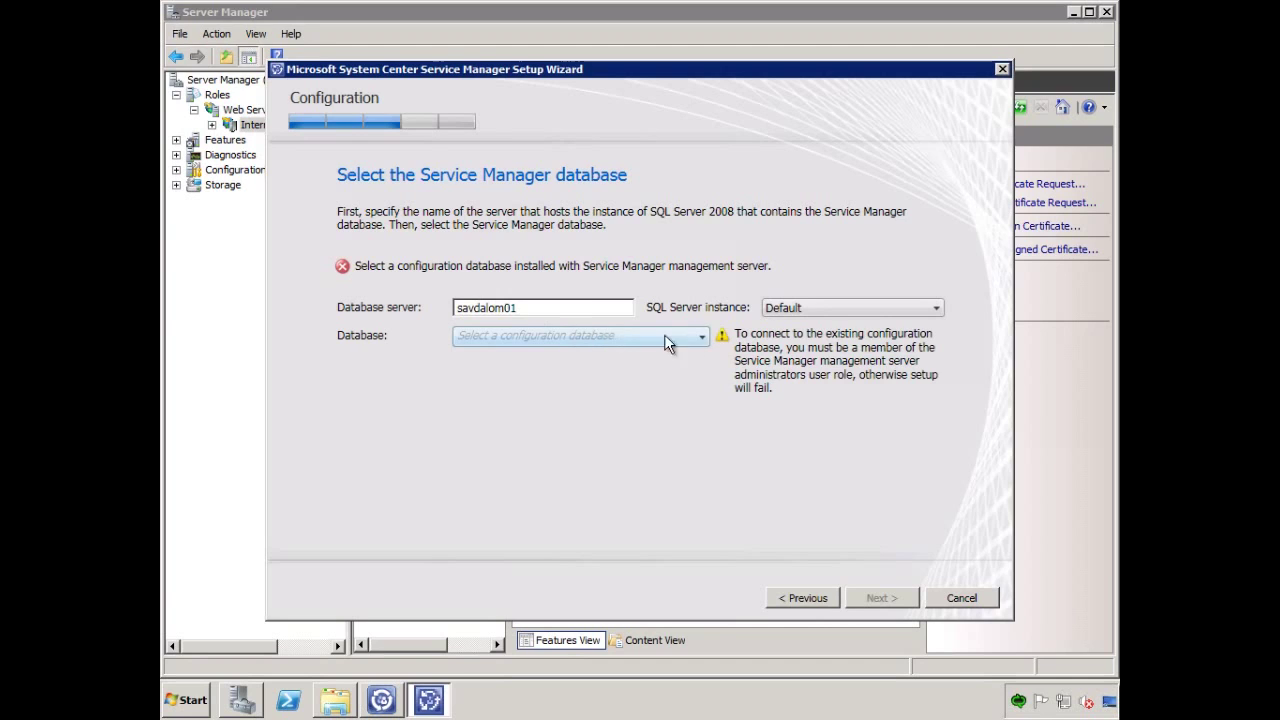
pyautogui.click(703, 339)
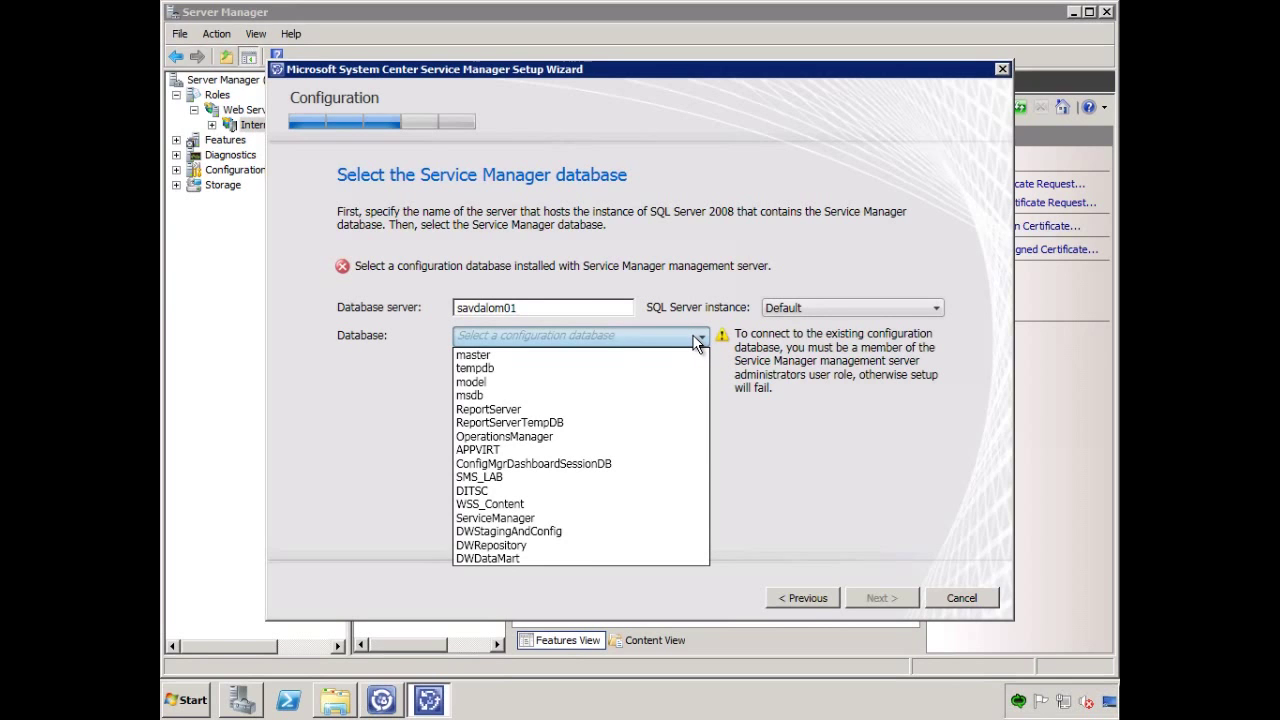
pyautogui.click(530, 516)
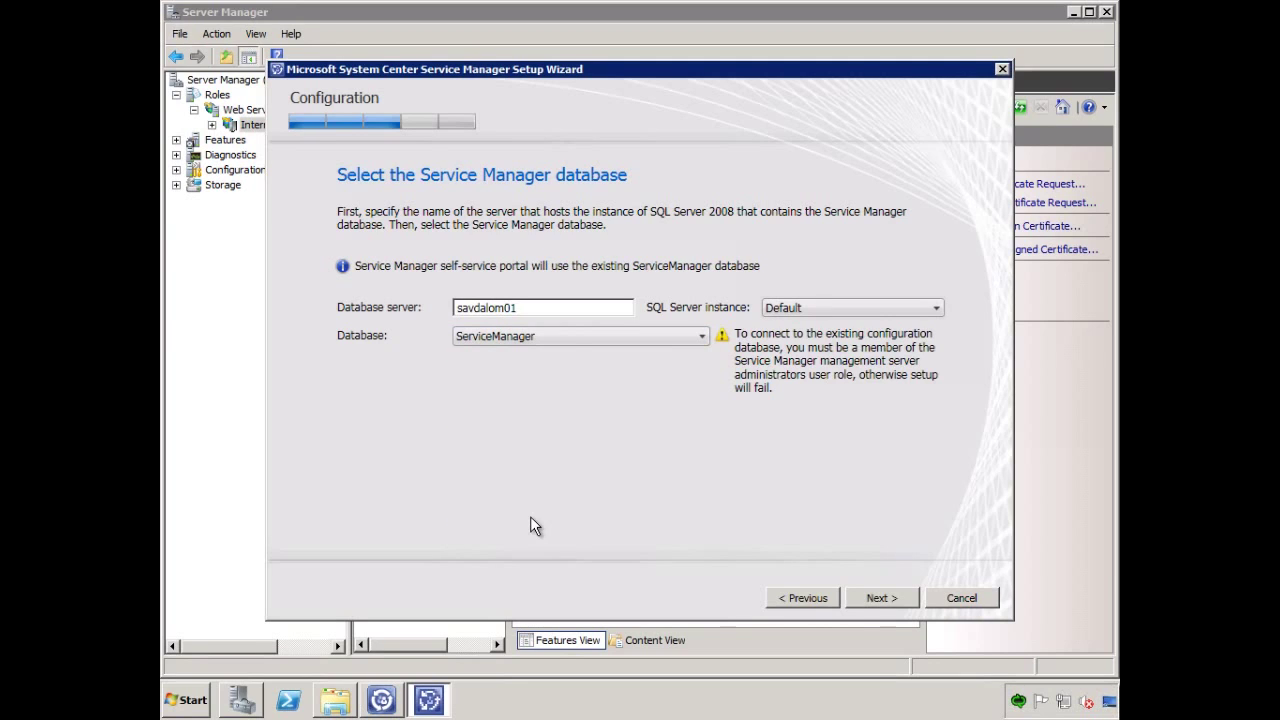
pyautogui.click(876, 598)
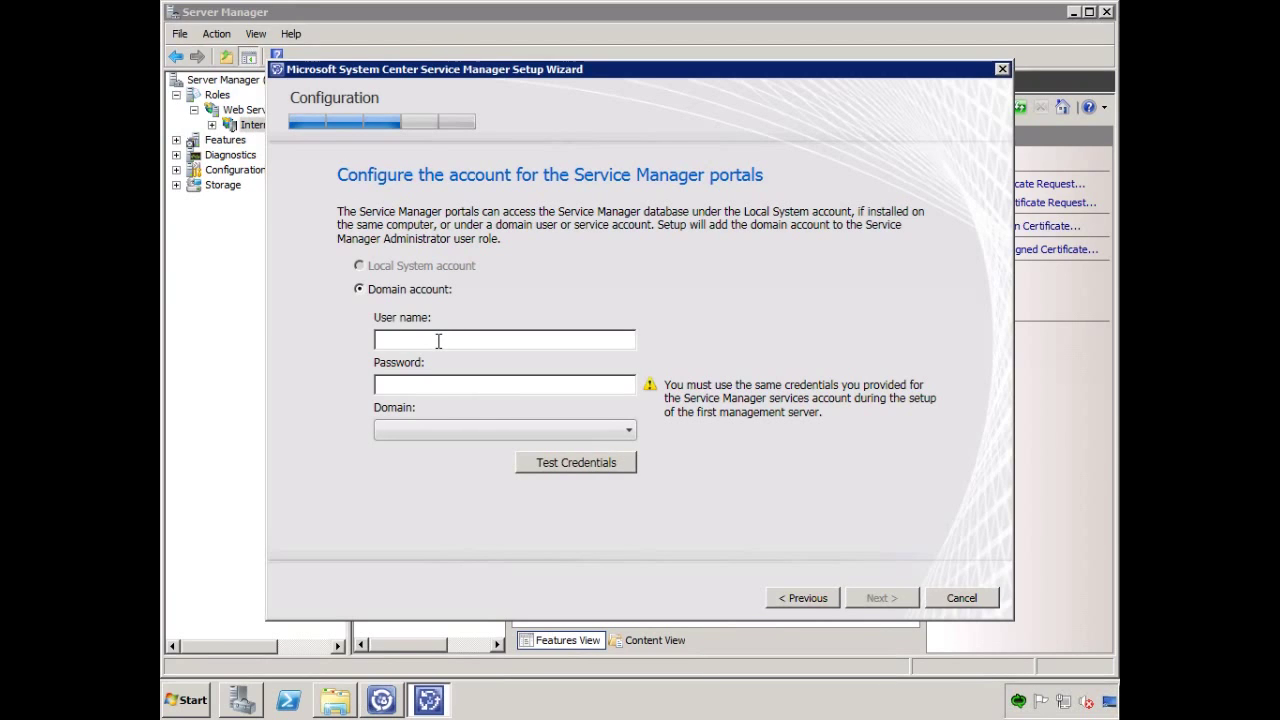
# Enter the svcmgrservice account and its password for SAVILLTECH, and test the credentials.
pyautogui.click(436, 341)
pyautogui.write('svcmgrservice')
pyautogui.press('Tab')
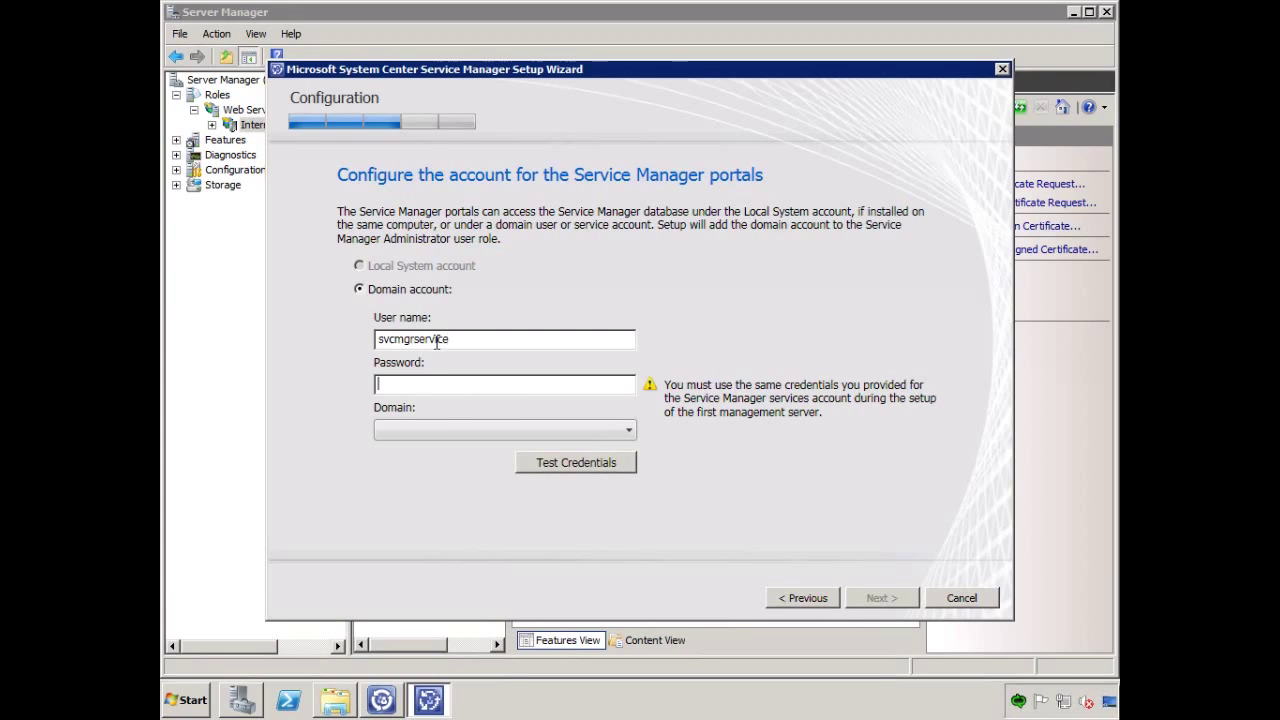
pyautogui.write('*******')
pyautogui.press('Tab')
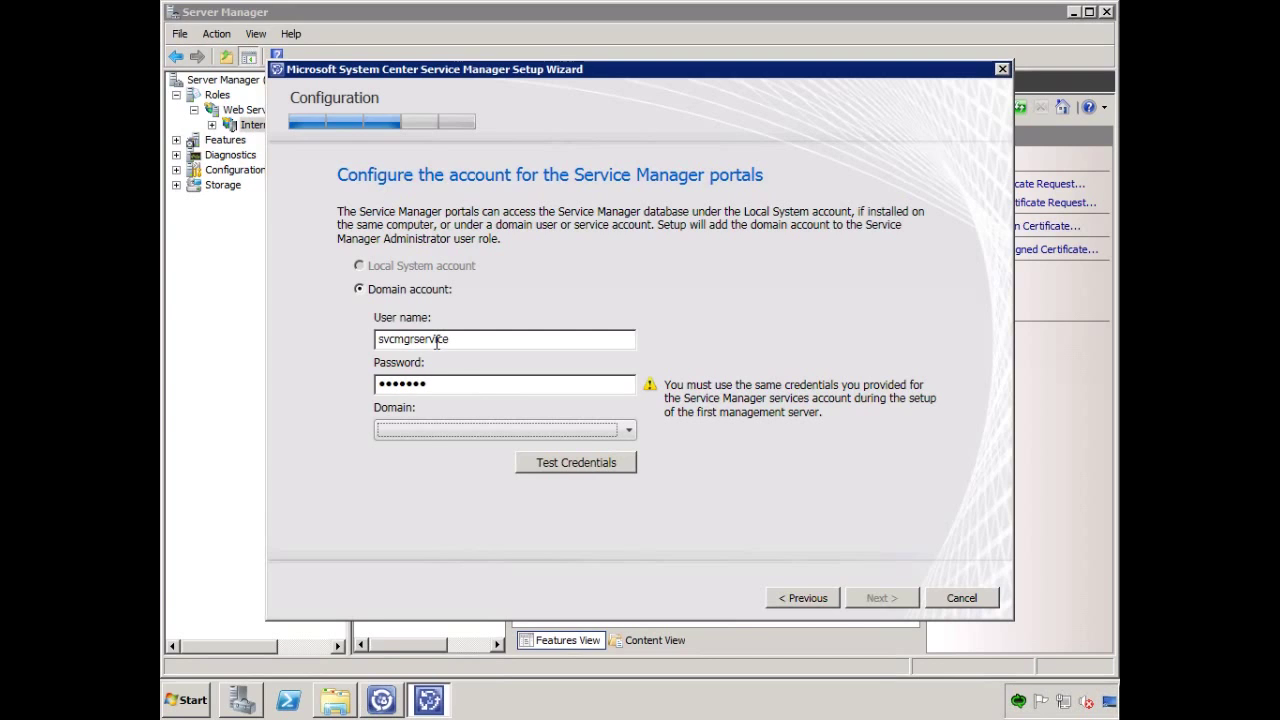
pyautogui.click(552, 464)
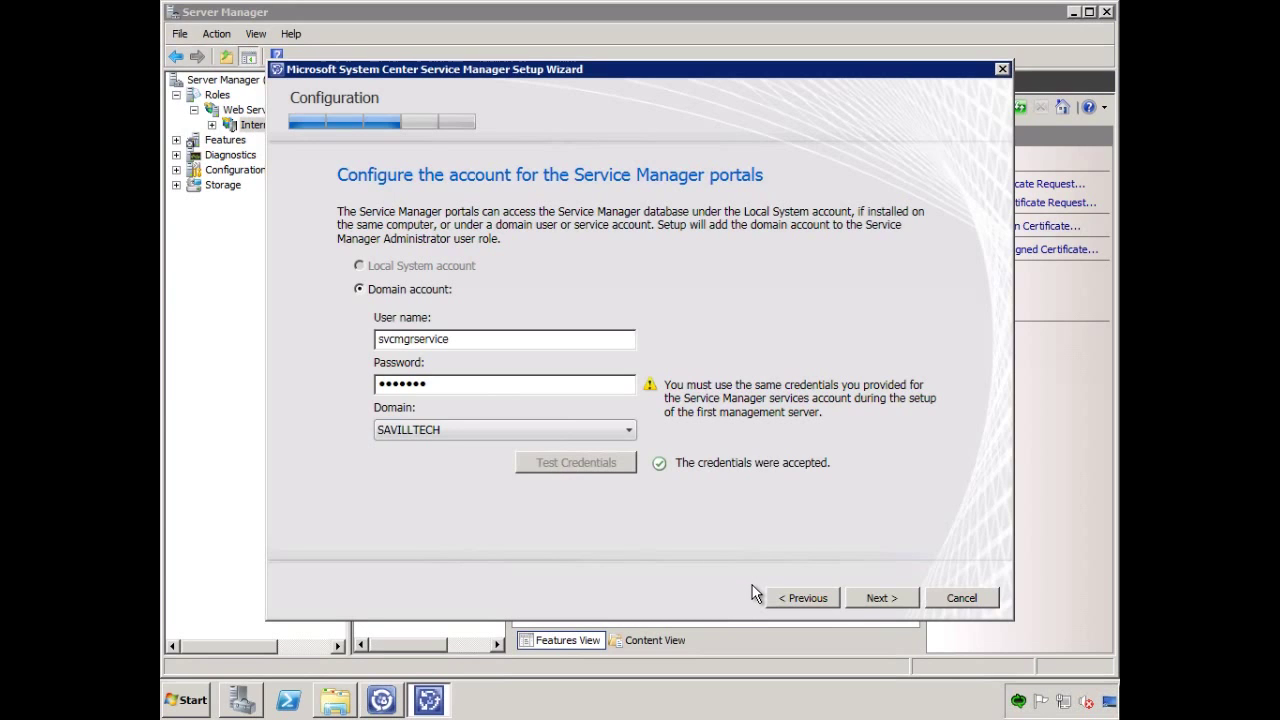
# Decline the customer experience improvement program and reach the installation summary.
pyautogui.click(870, 598)
pyautogui.click(452, 285)
pyautogui.click(870, 598)
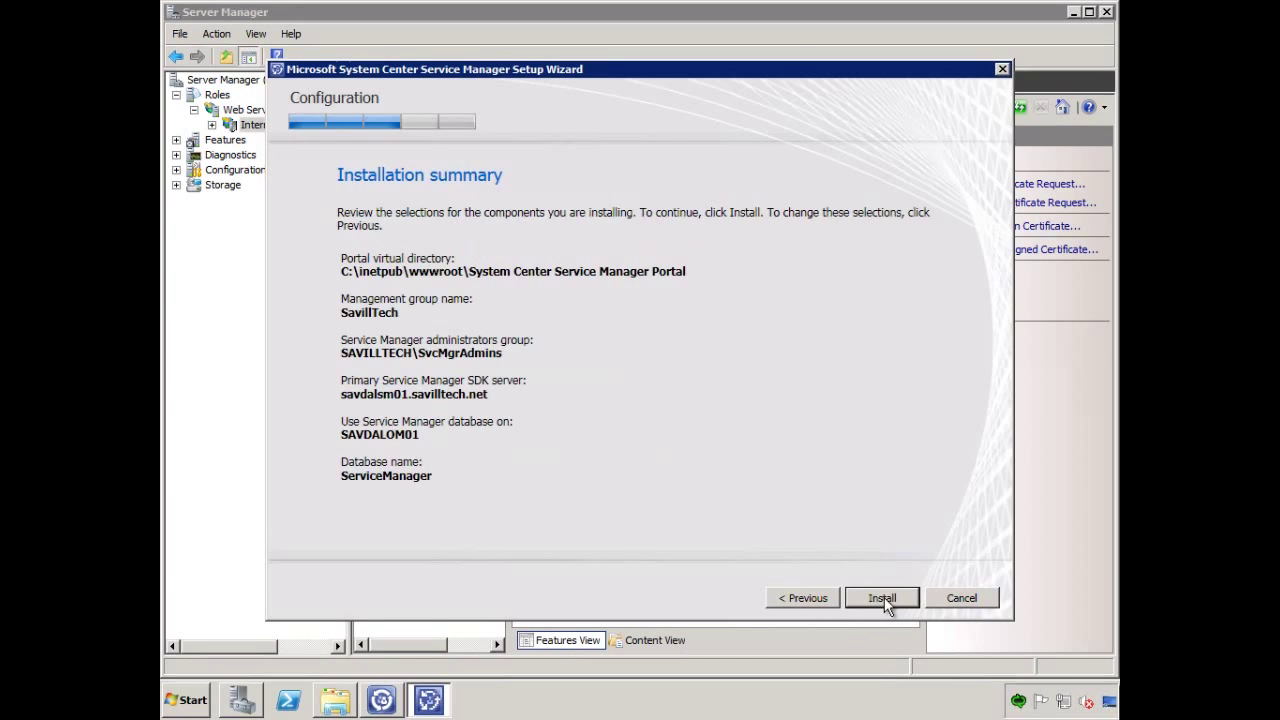
# Install the EndUser and Analyst portals, then close setup without the Encryption Backup wizard.
pyautogui.click(884, 597)
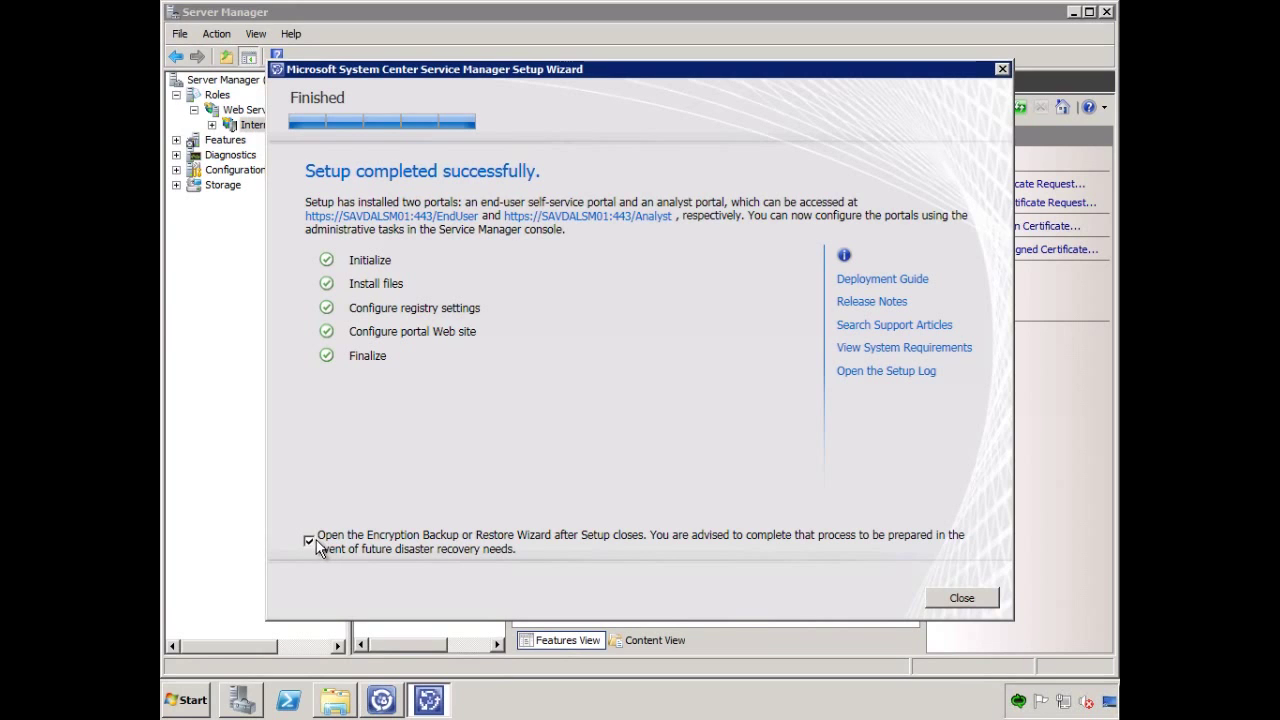
pyautogui.click(309, 543)
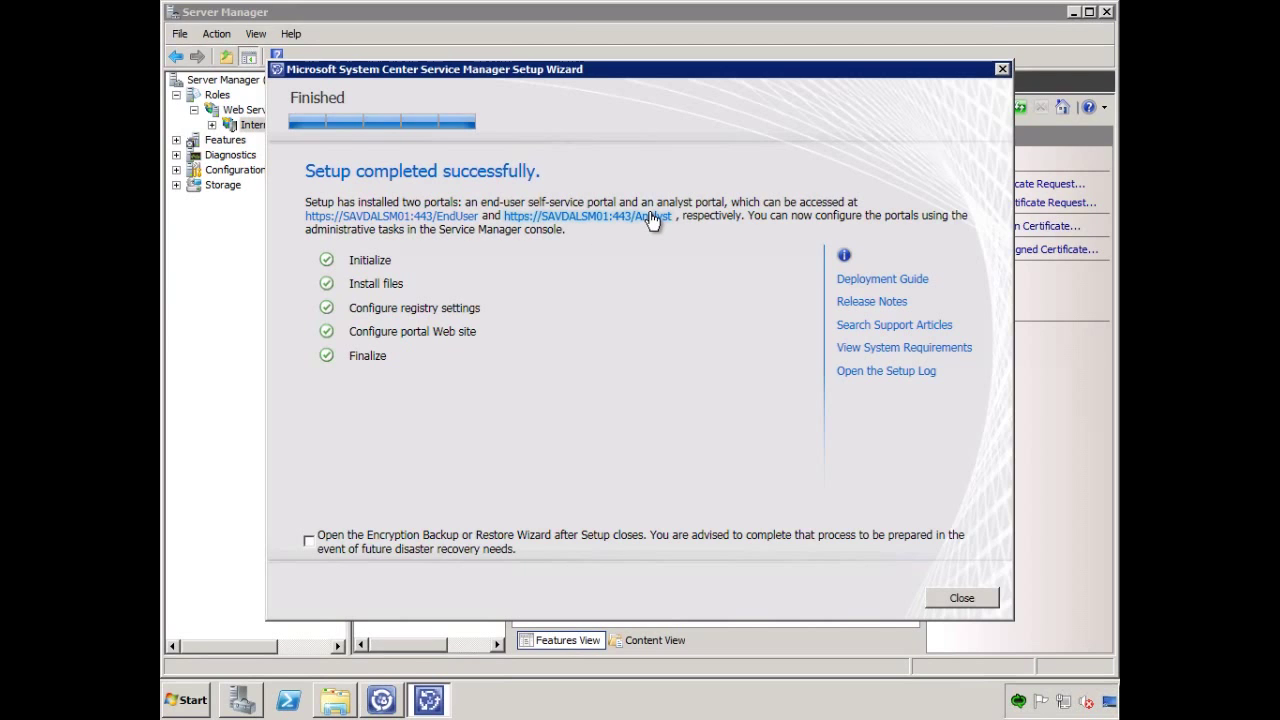
pyautogui.click(938, 597)
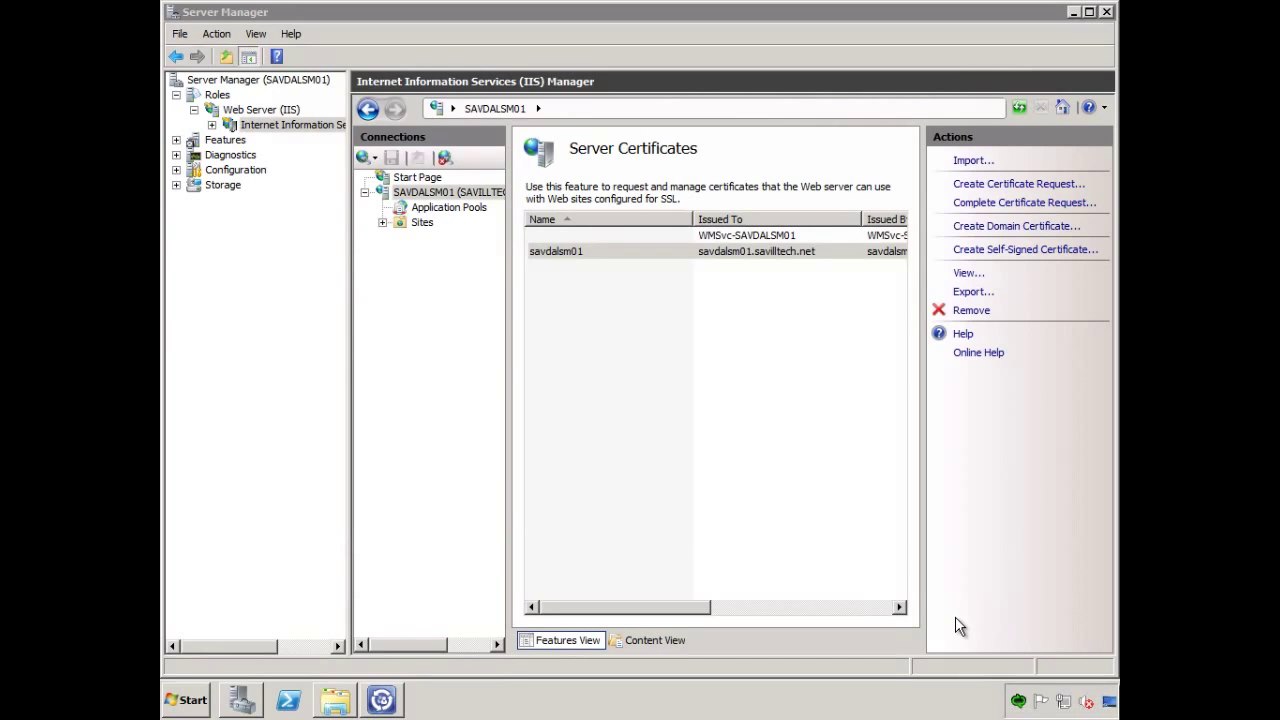
# Turn IE Enhanced Security off for Administrators and Users, then paste the blog address into Start search.
pyautogui.click(1107, 14)
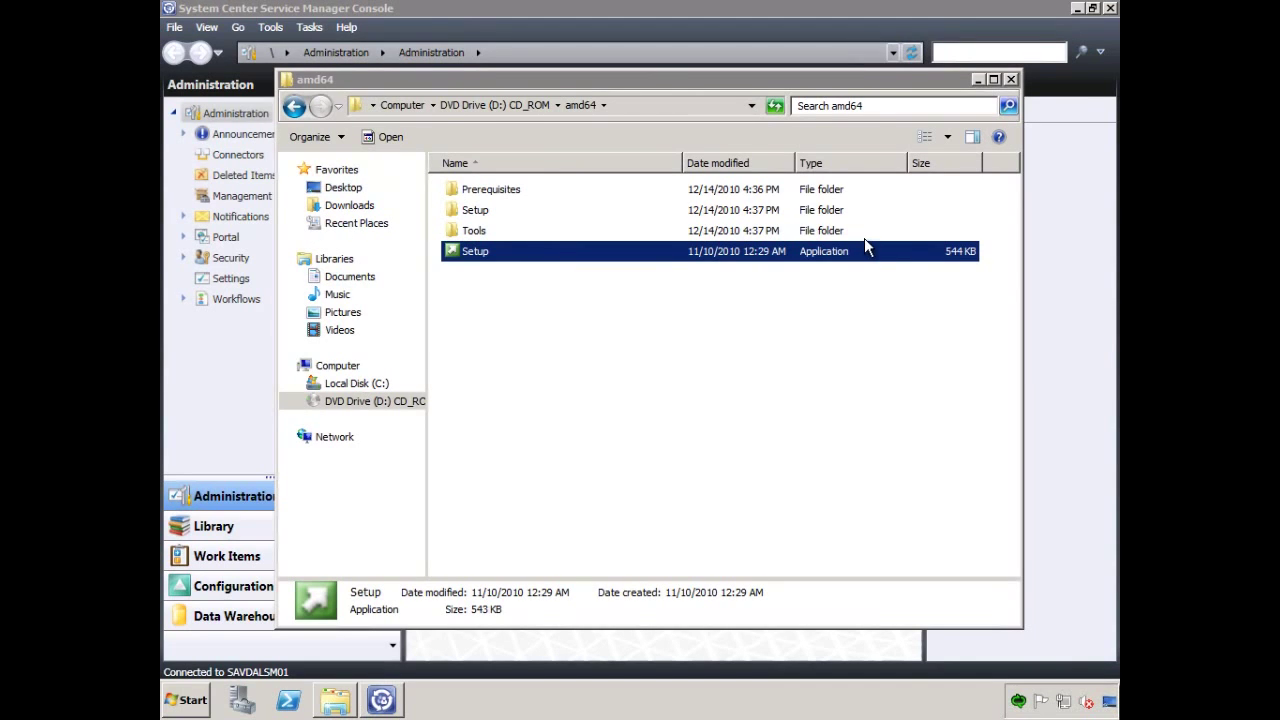
pyautogui.click(238, 698)
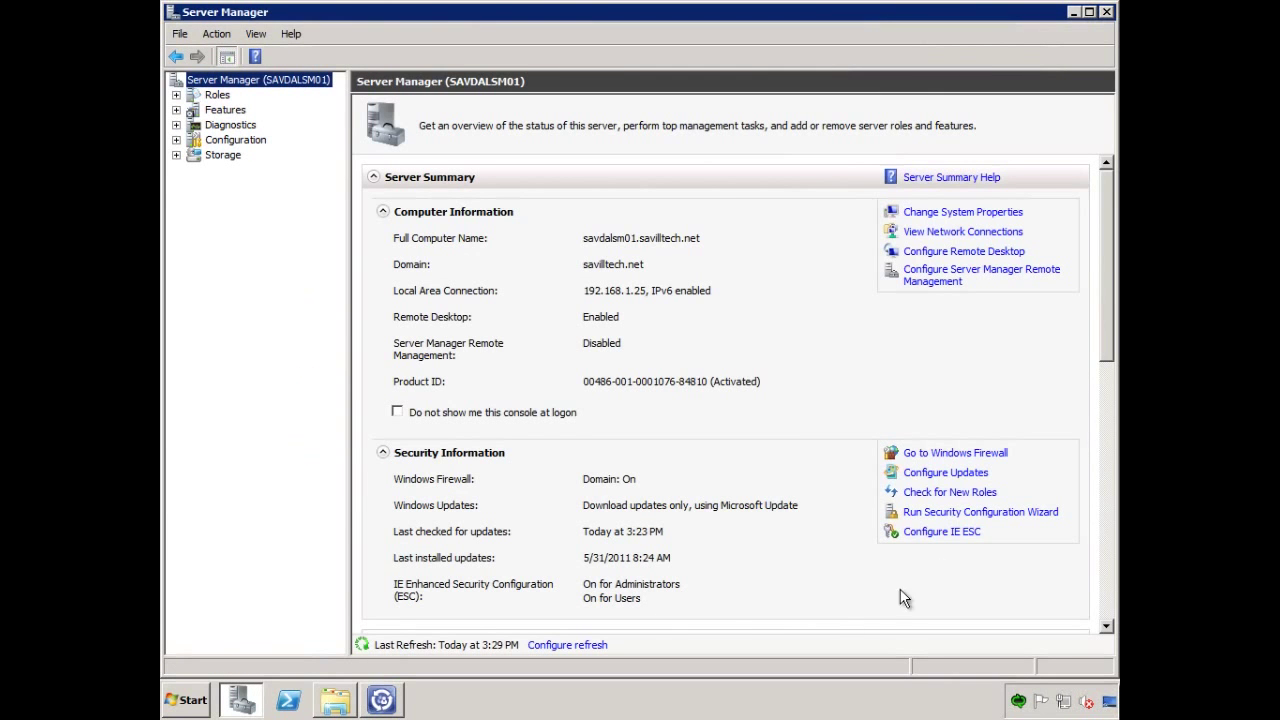
pyautogui.click(955, 532)
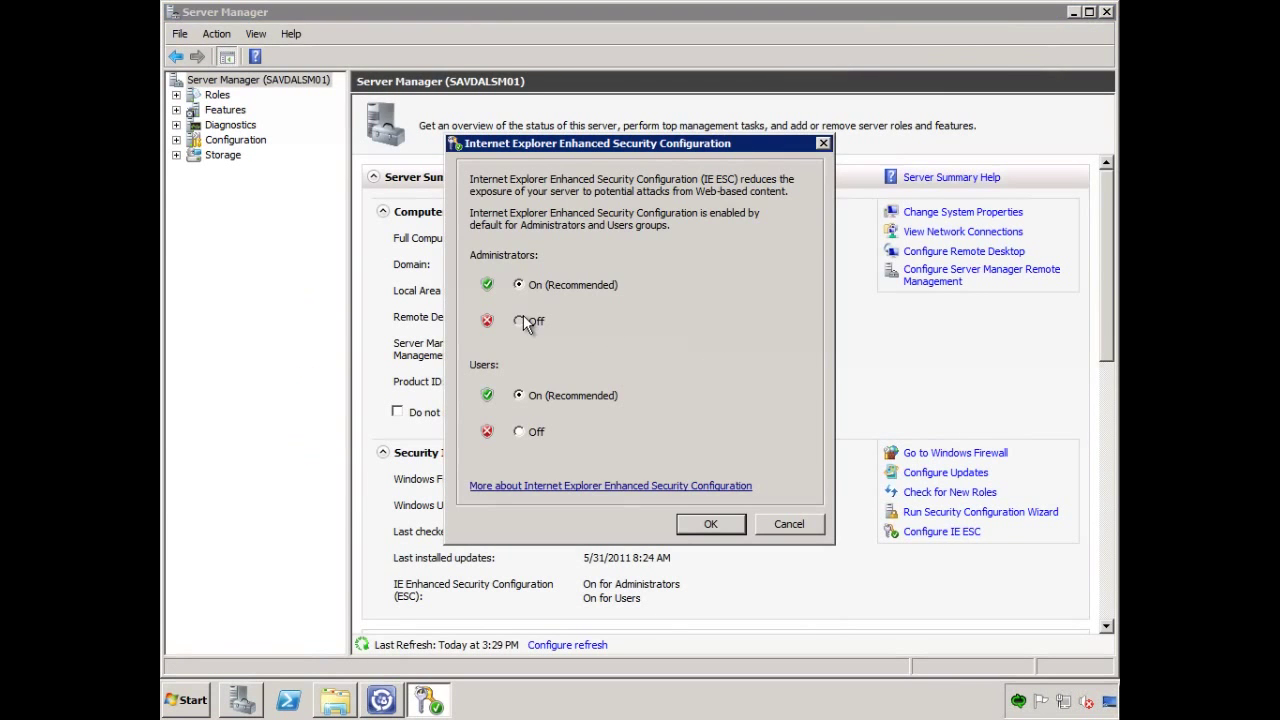
pyautogui.click(532, 433)
pyautogui.click(720, 524)
pyautogui.click(195, 708)
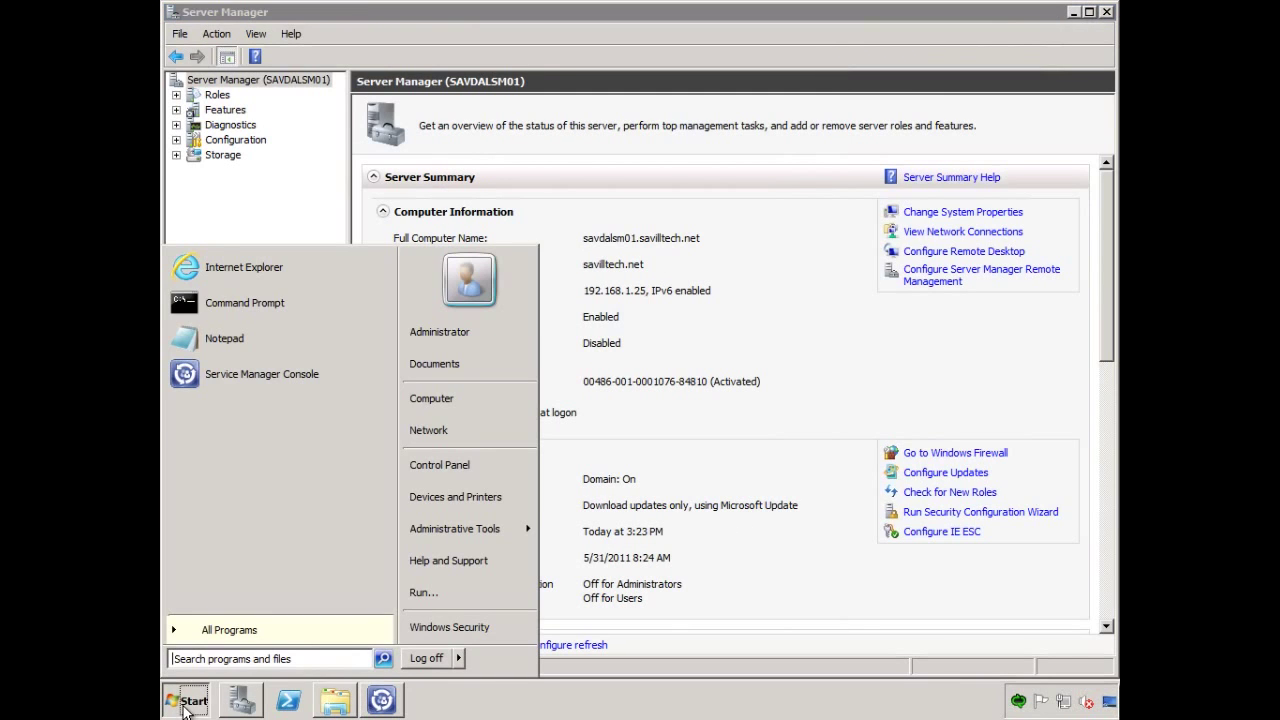
pyautogui.hotkey('ctrl', 'v')
# Download SCSM2010SP1-PortalSourceCodeRelease.exe from the Download Center link into the Downloads folder.
pyautogui.press('Return')
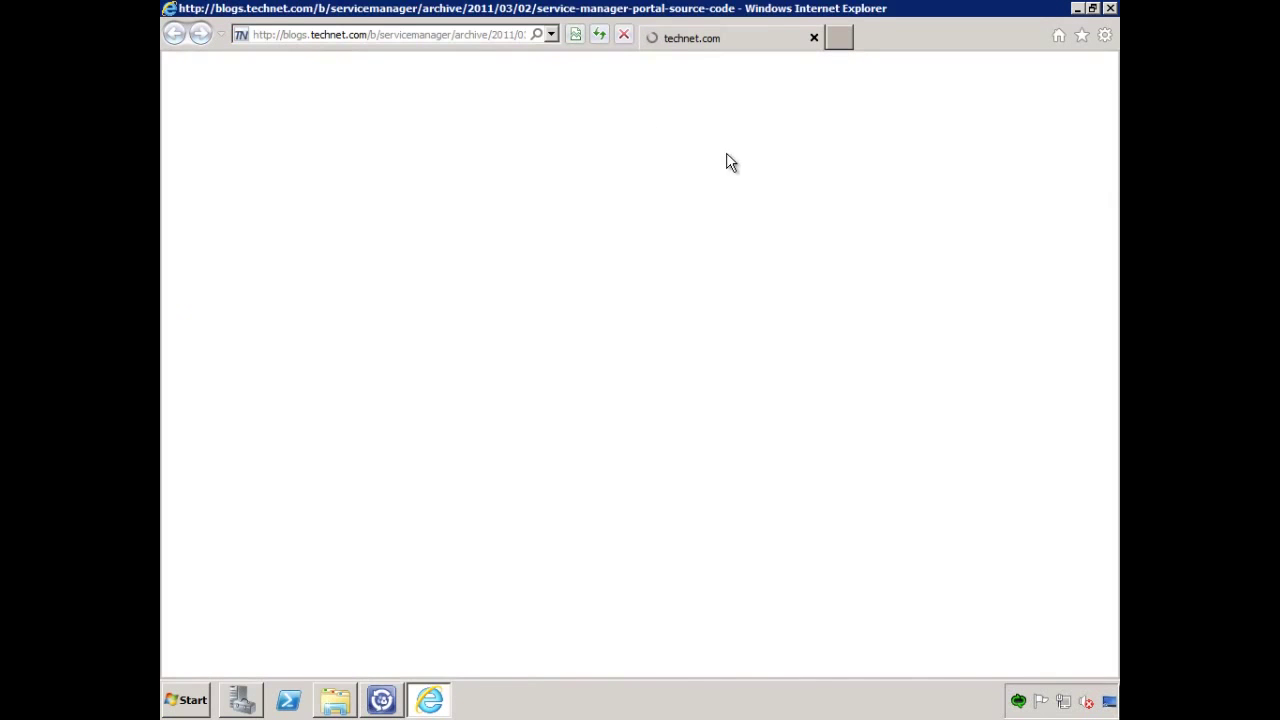
pyautogui.scroll(-15, 766, 486)
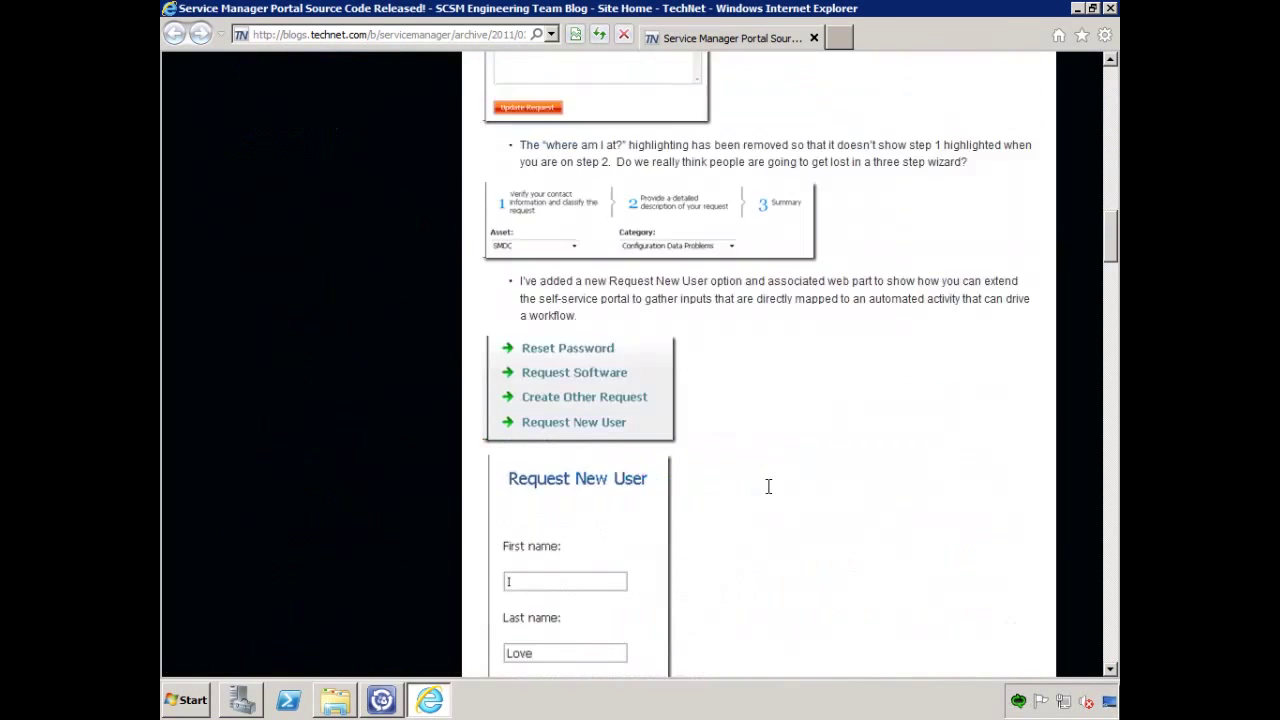
pyautogui.scroll(-10, 768, 487)
pyautogui.scroll(2, 723, 466)
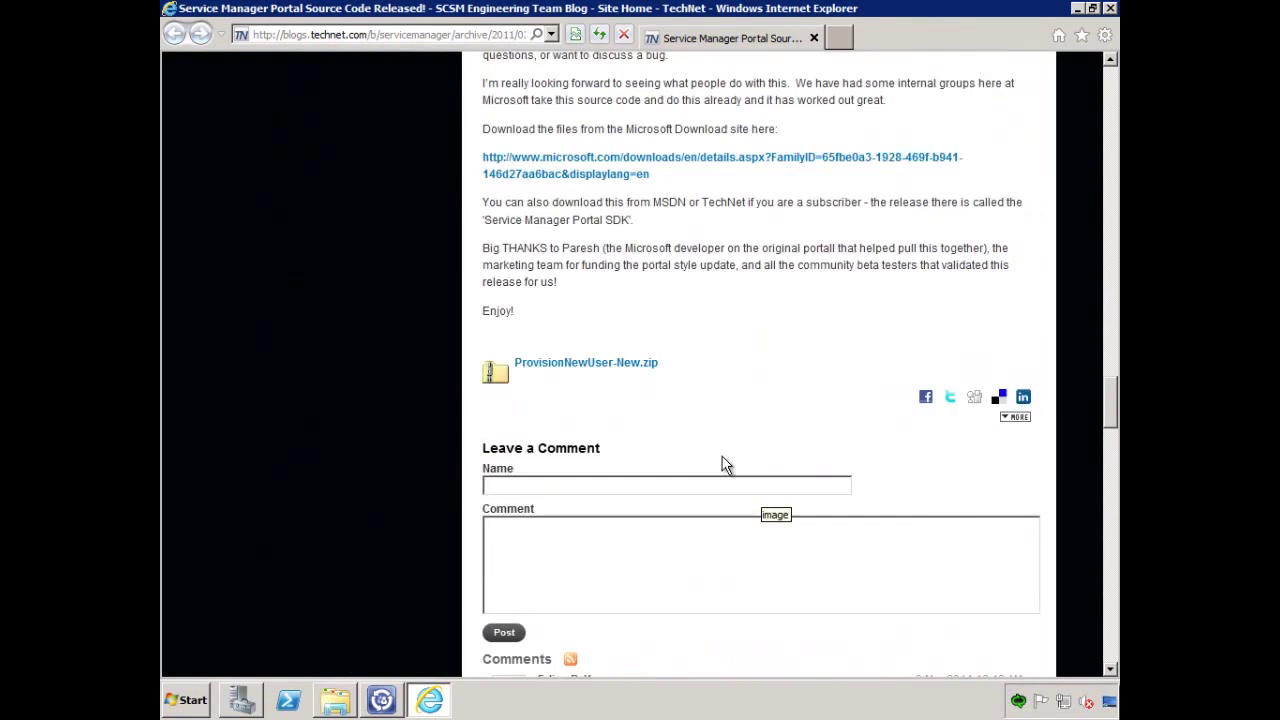
pyautogui.click(637, 252)
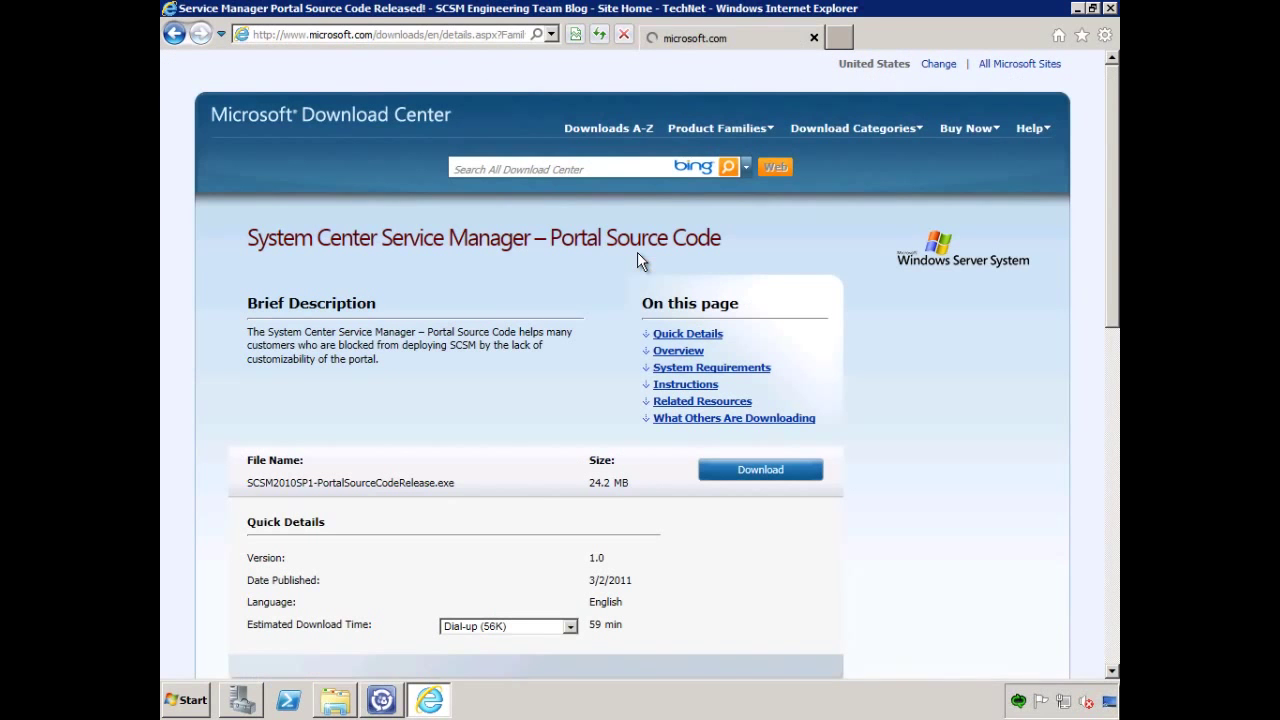
pyautogui.click(733, 472)
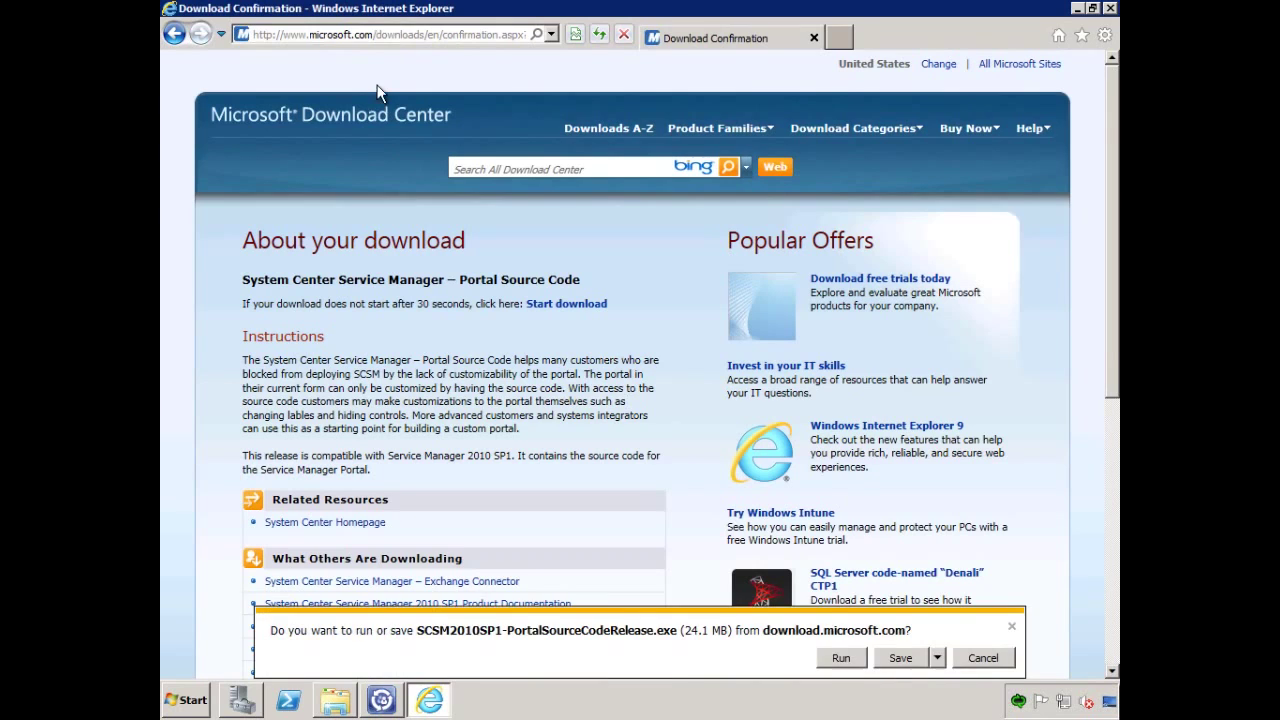
pyautogui.click(937, 658)
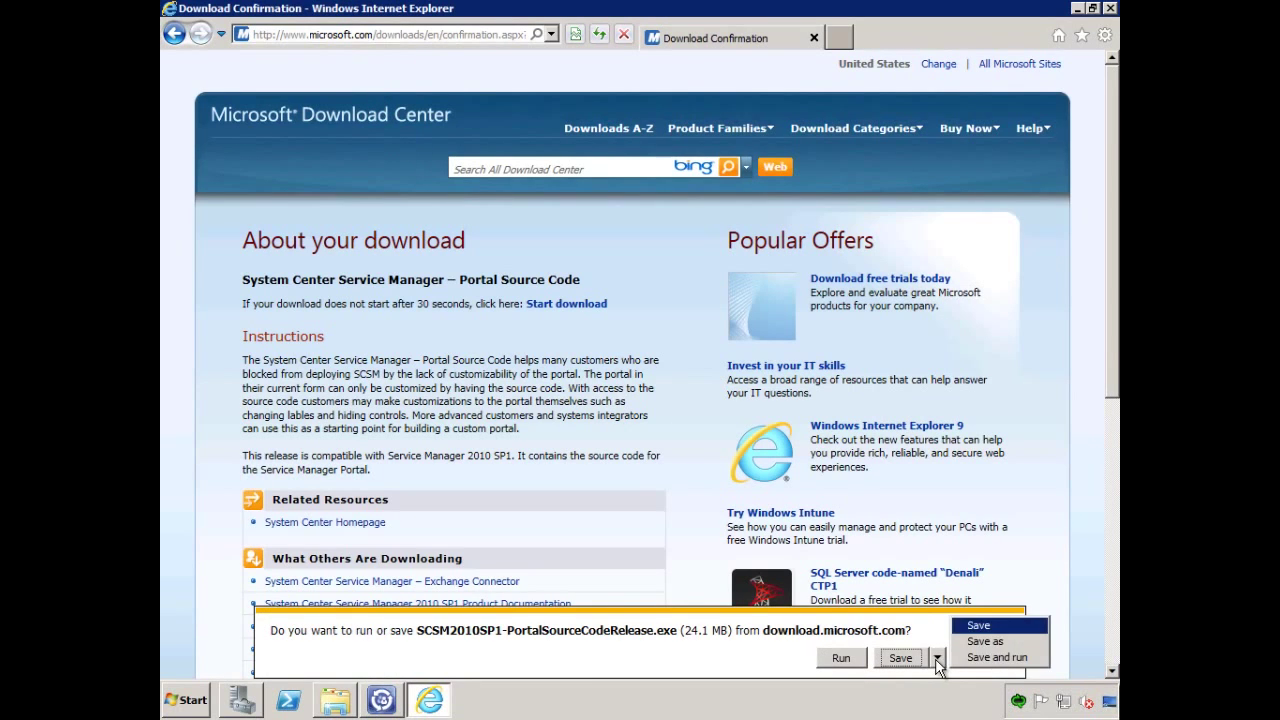
pyautogui.click(985, 642)
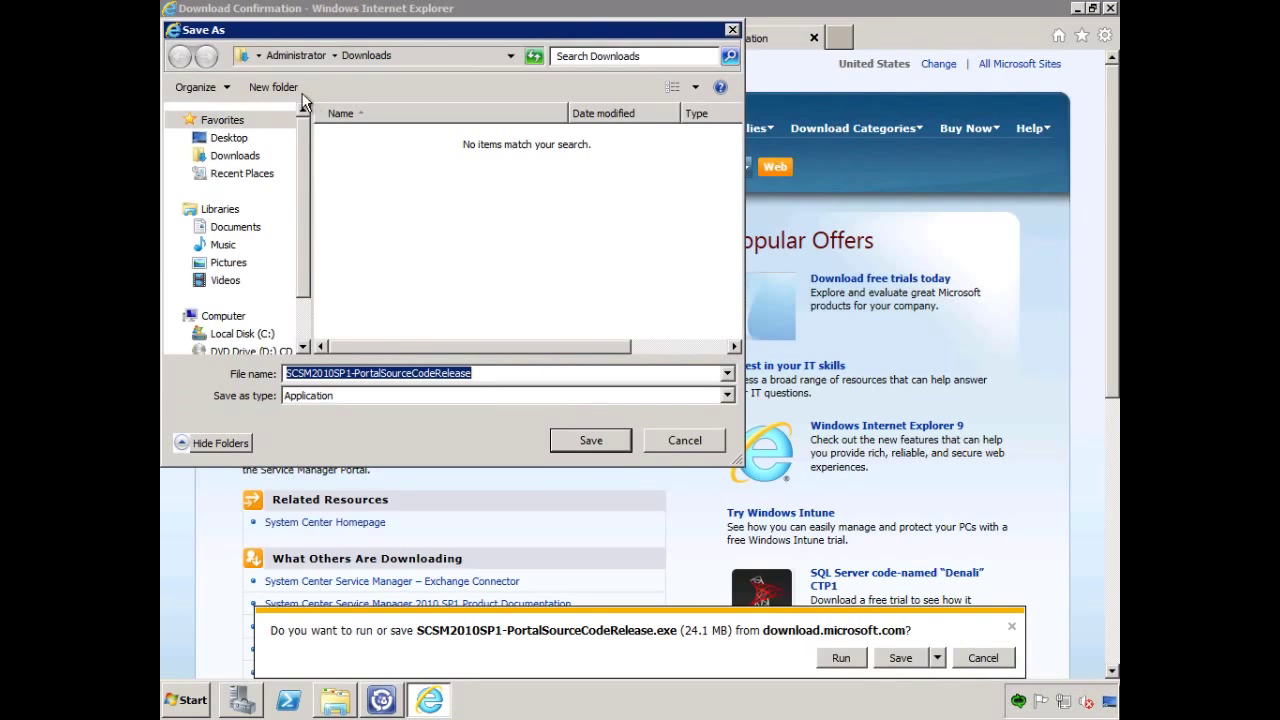
pyautogui.click(588, 439)
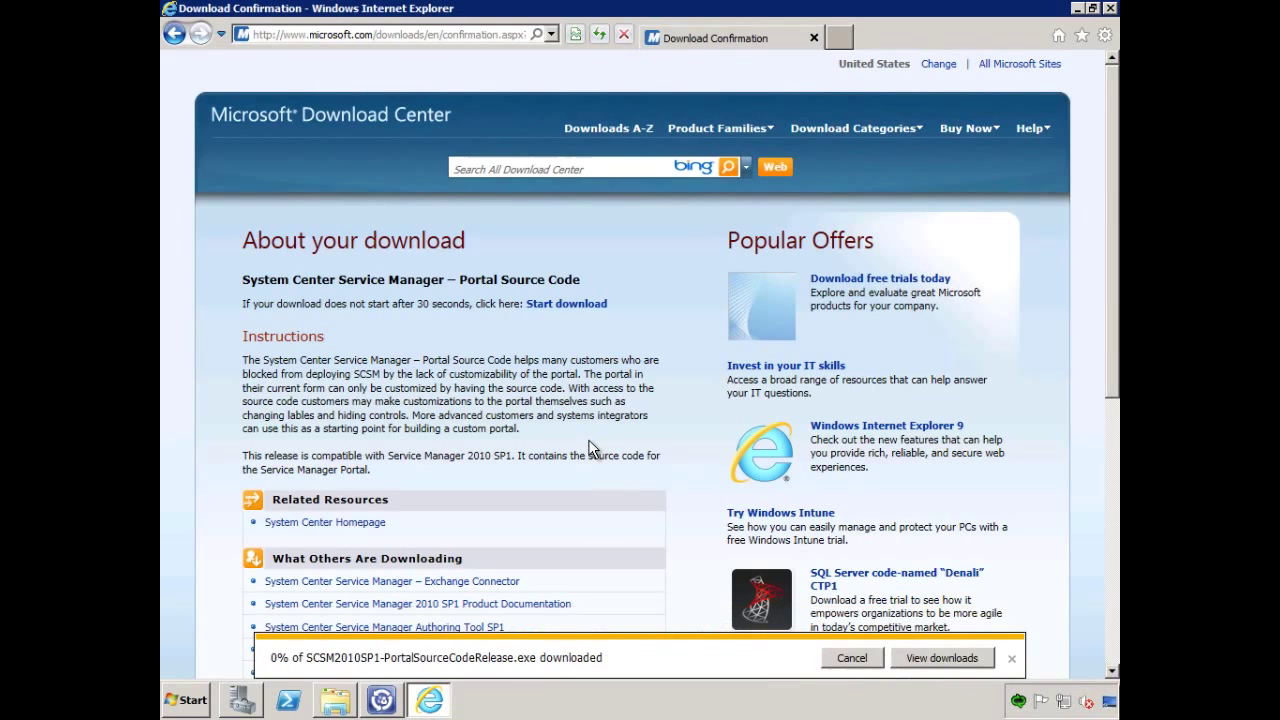
pyautogui.click(934, 664)
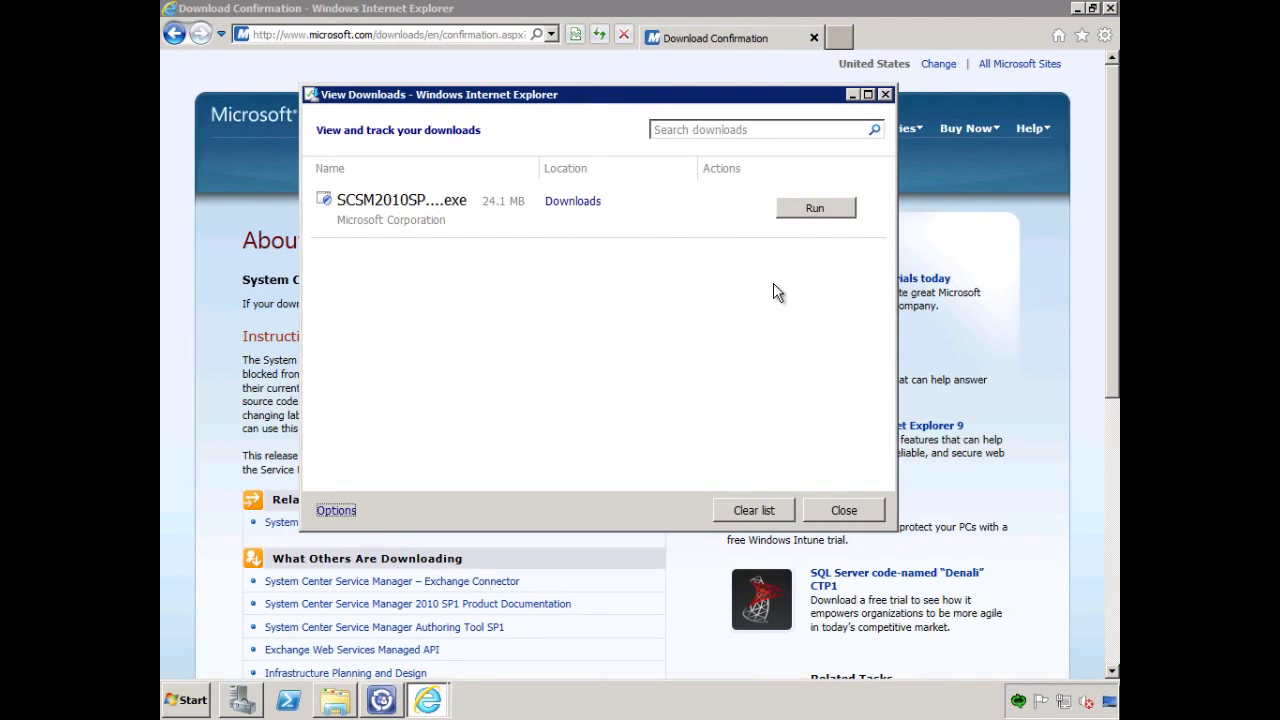
# Run the extractor, accept the license, extract to a scsmportal2 Desktop folder, and close Internet Explorer.
pyautogui.click(815, 208)
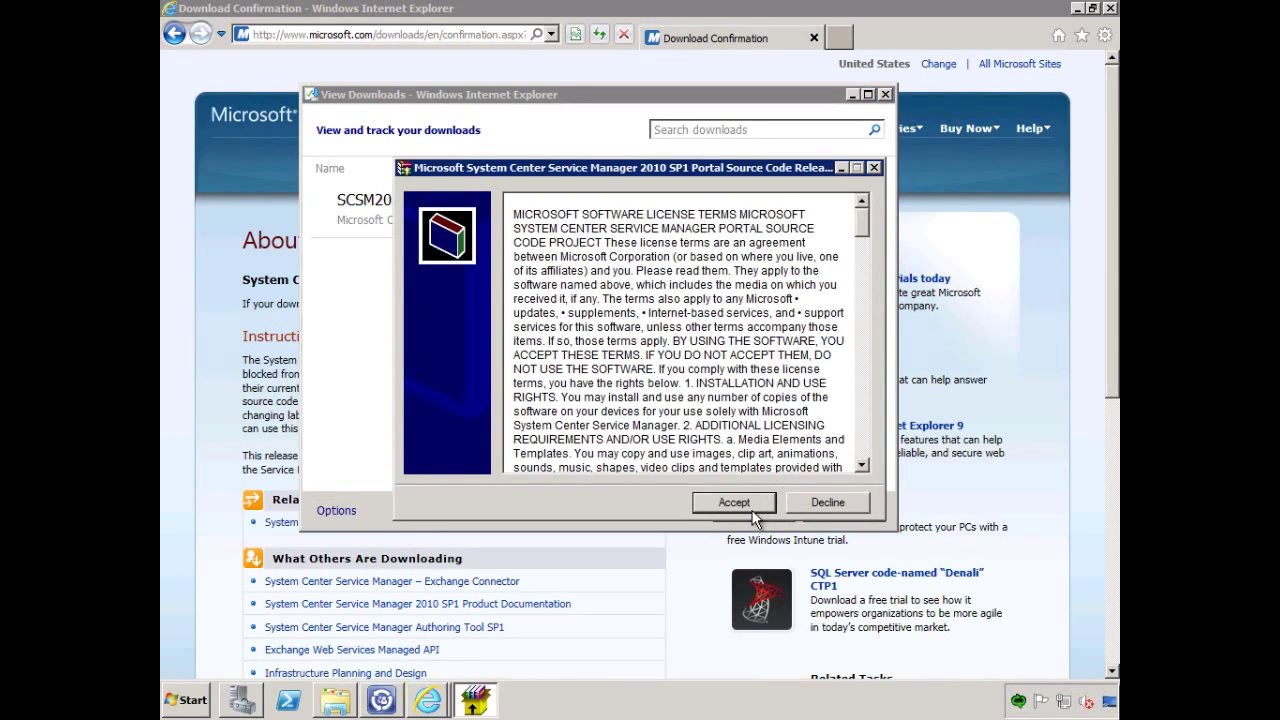
pyautogui.click(748, 507)
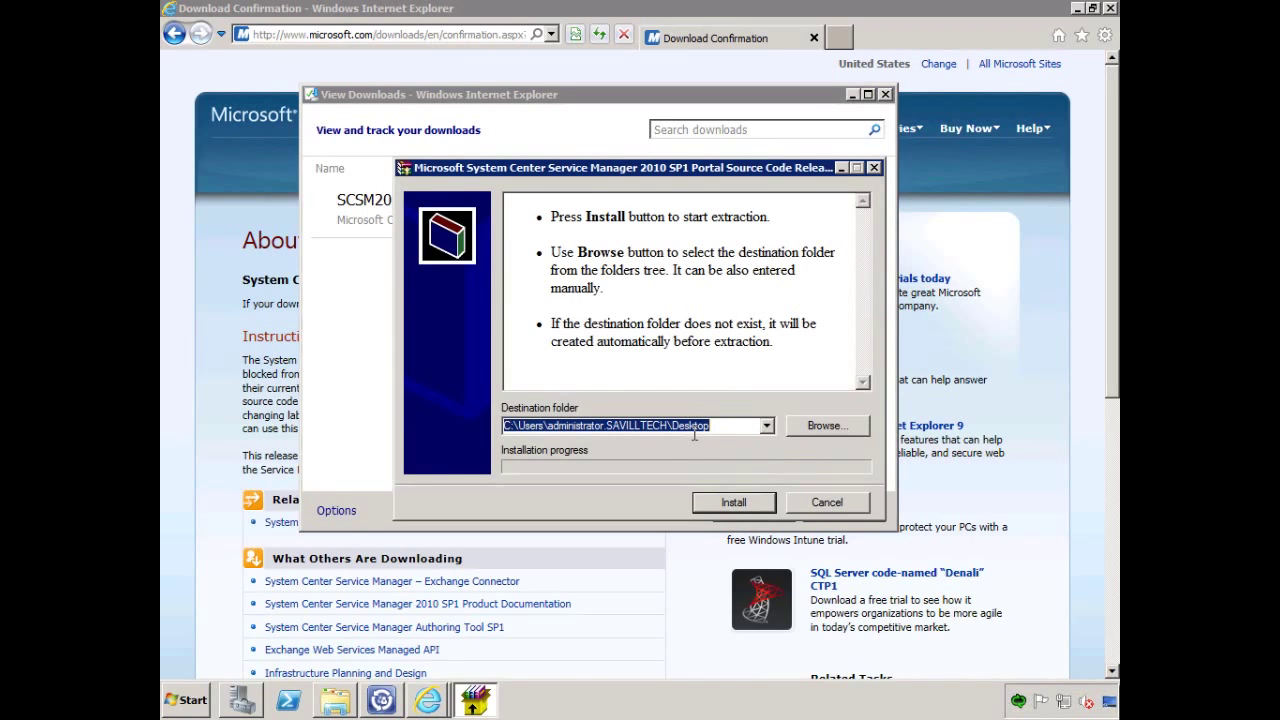
pyautogui.click(729, 428)
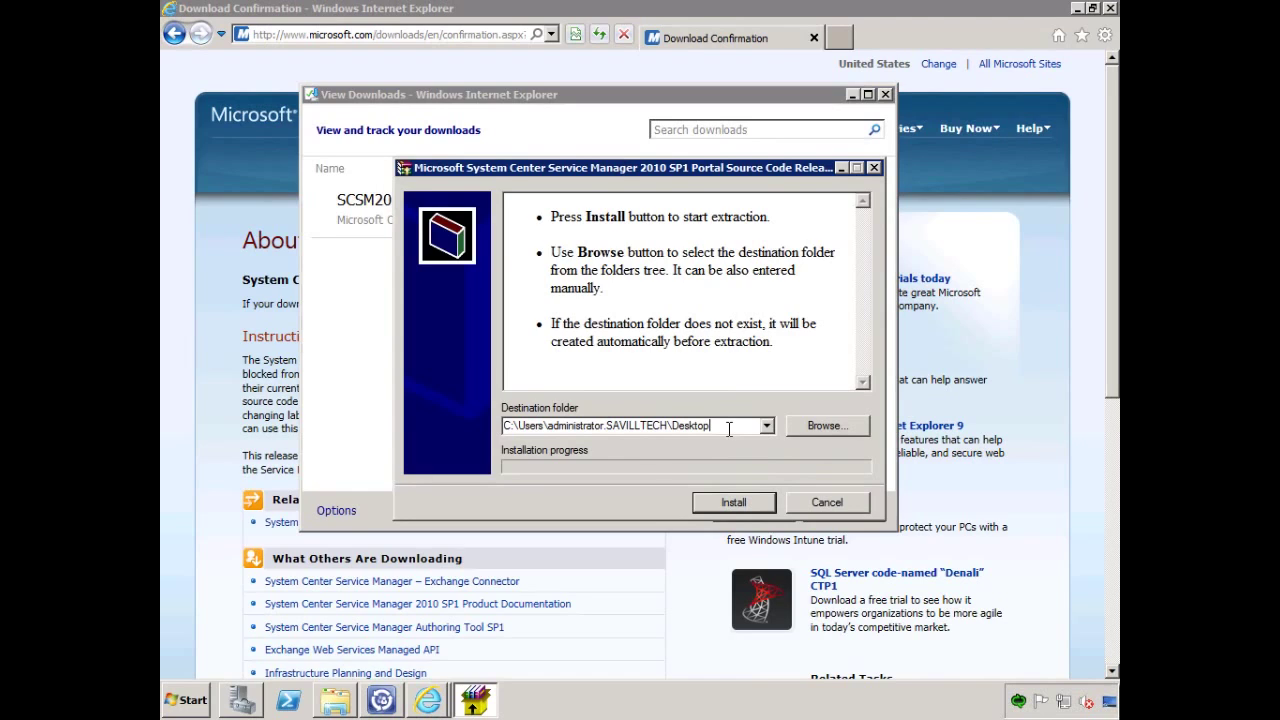
pyautogui.write('\\scsmportal2')
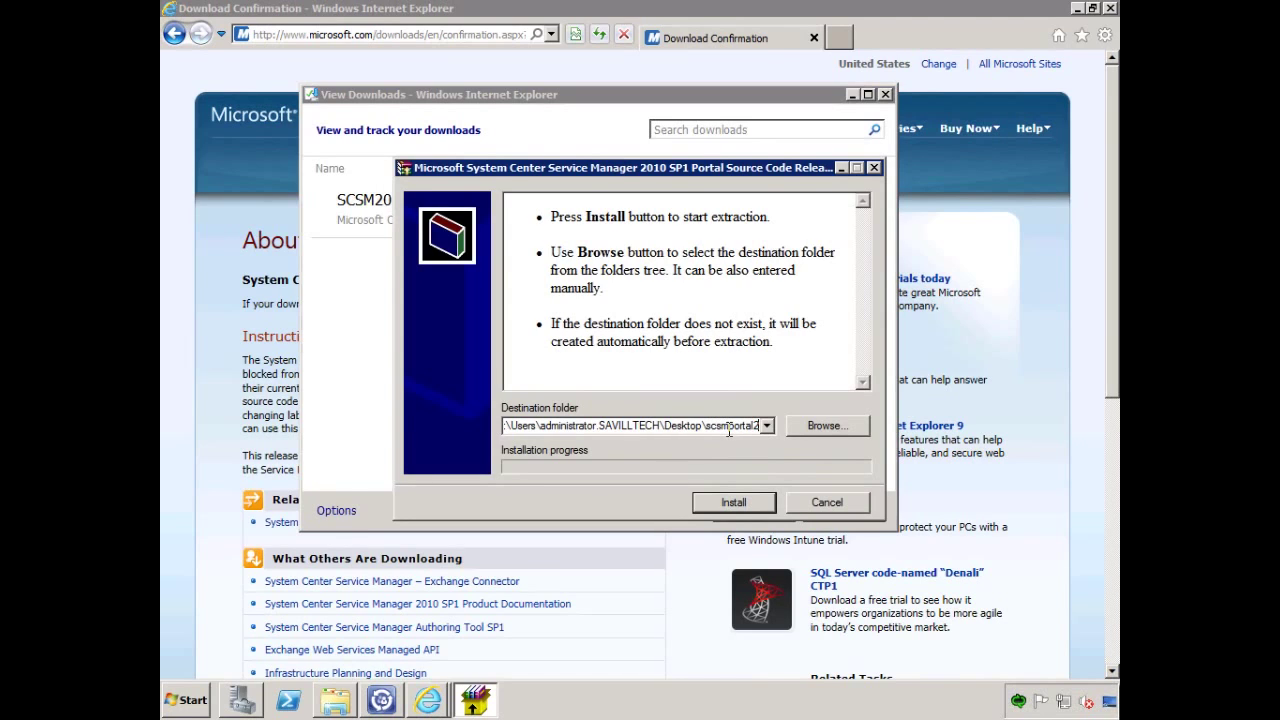
pyautogui.press('Return')
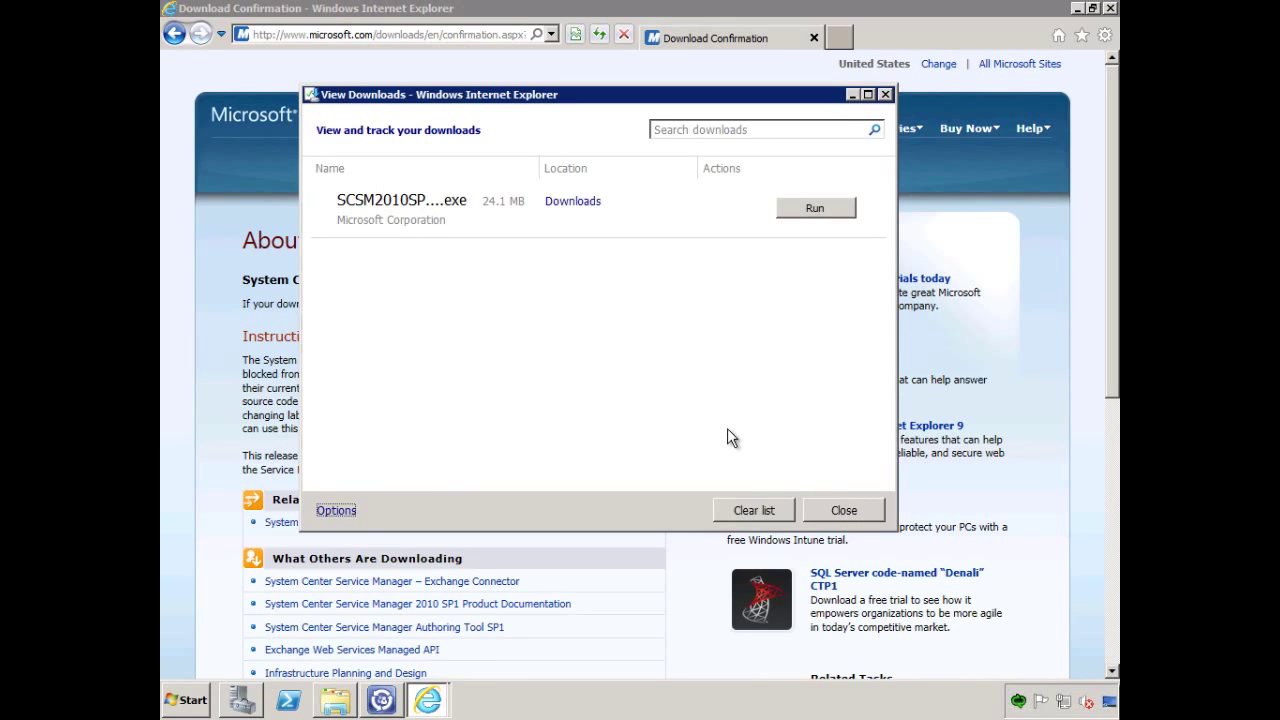
pyautogui.click(845, 512)
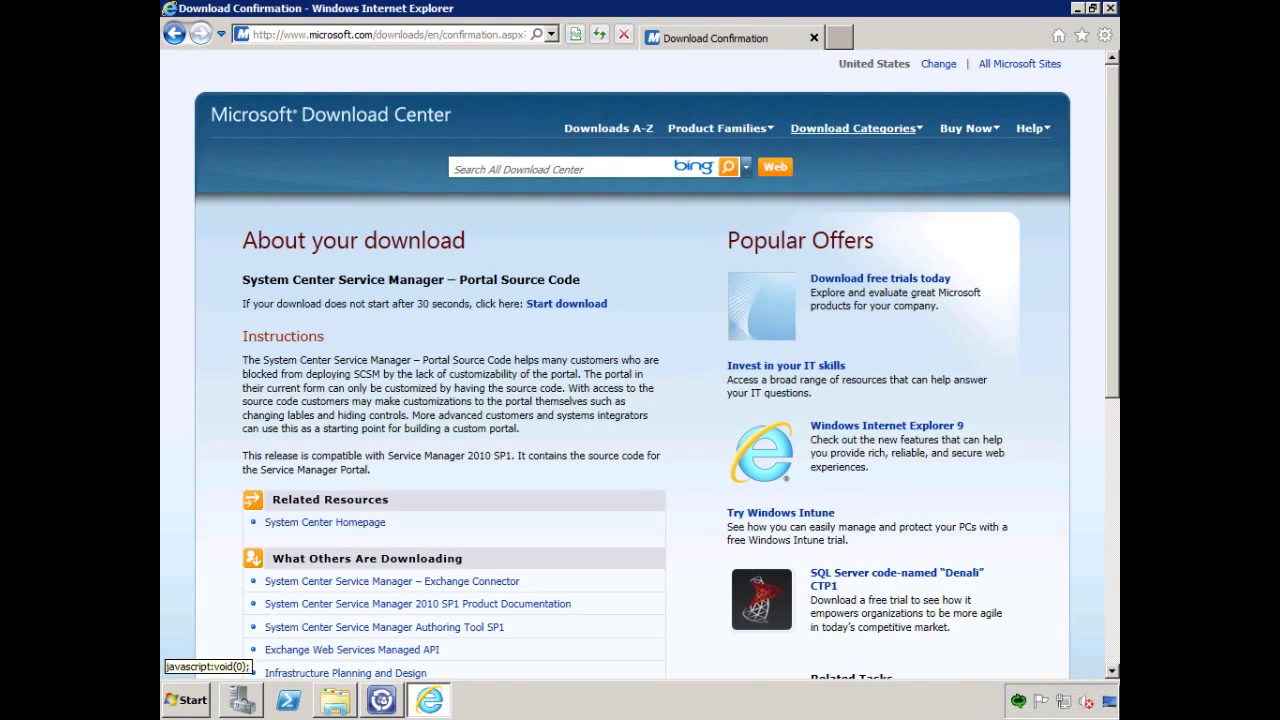
pyautogui.click(1109, 9)
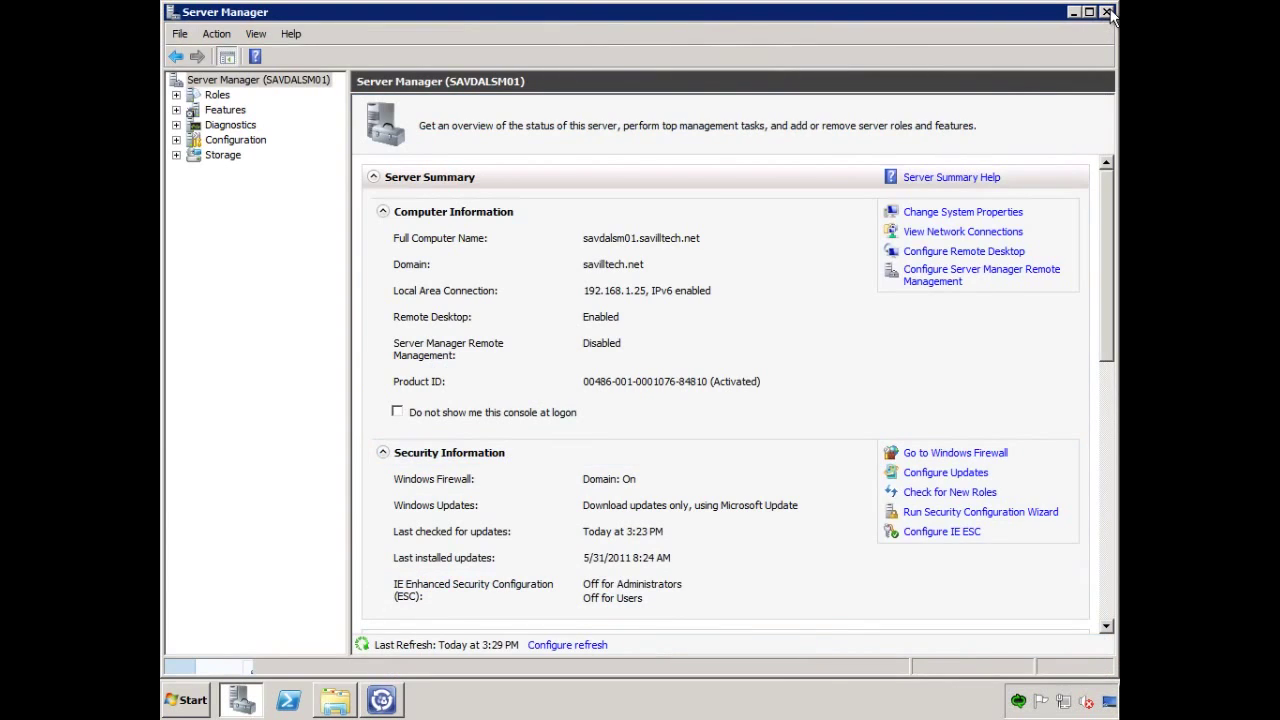
# Copy the Analyst, aspnet_client and EndUser folders from the NewExamplePortal zip in scsmportal2.
pyautogui.click(1071, 13)
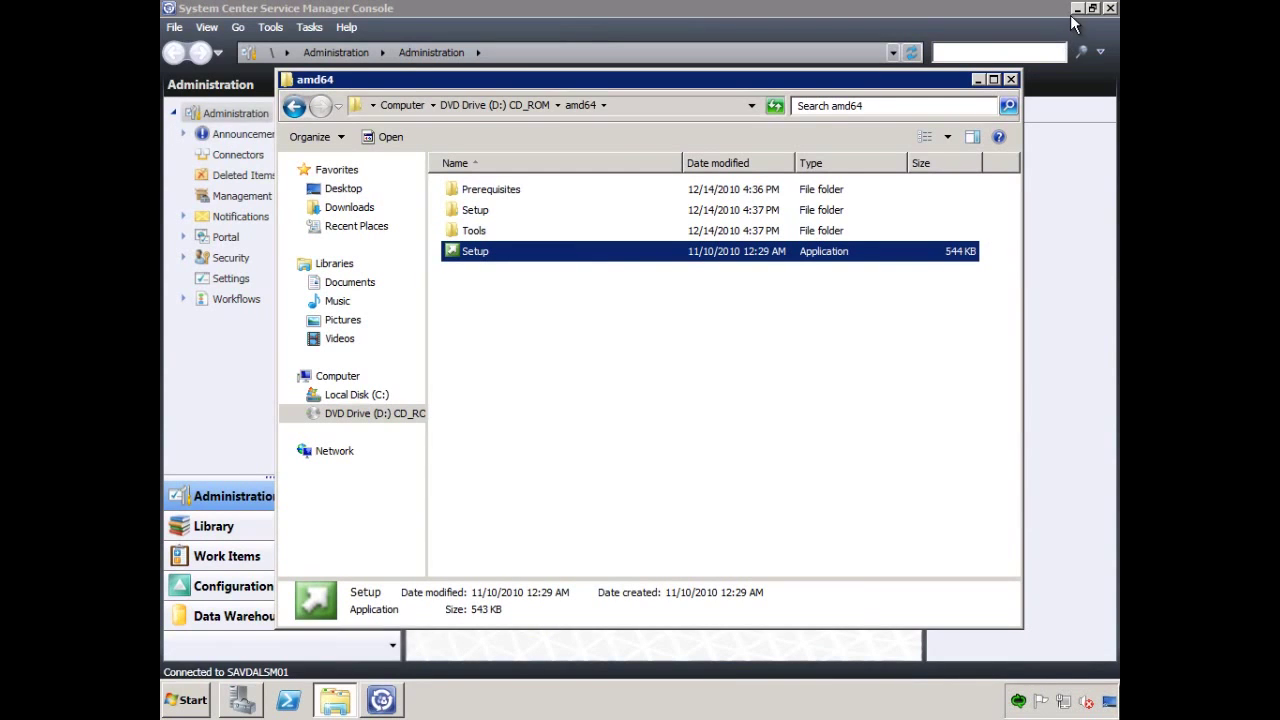
pyautogui.click(1076, 9)
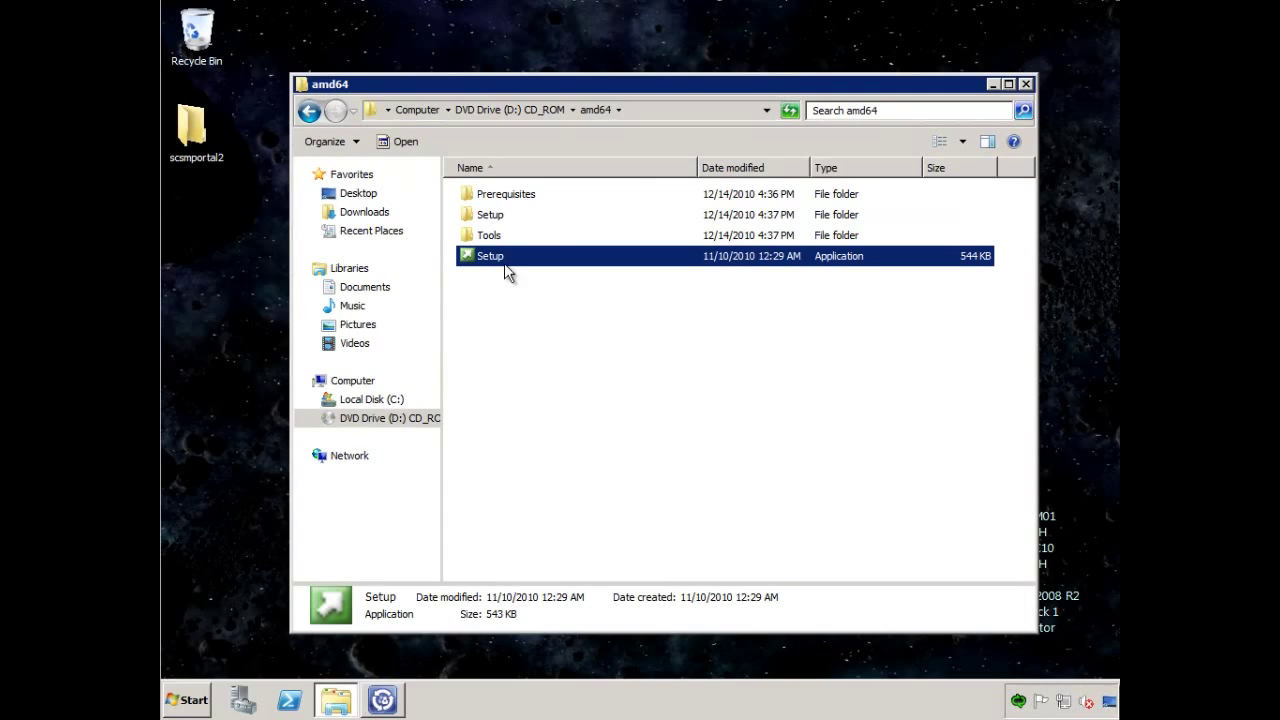
pyautogui.doubleClick(189, 123)
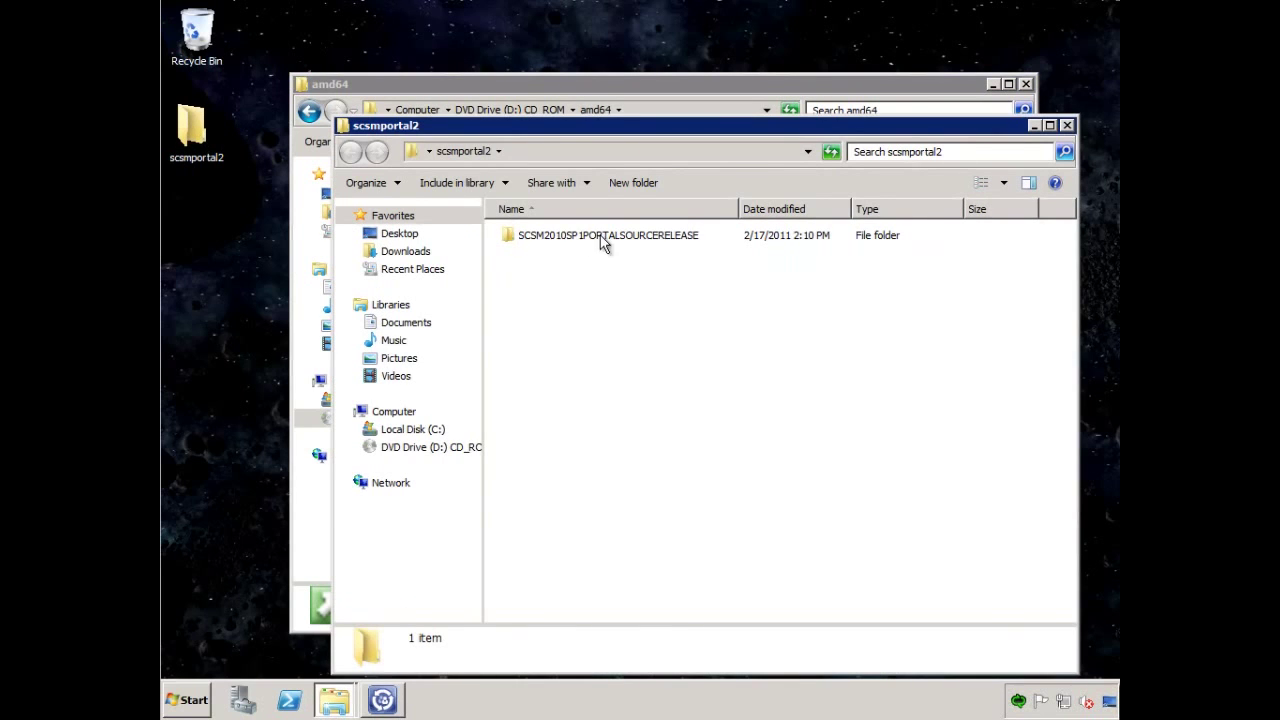
pyautogui.doubleClick(640, 237)
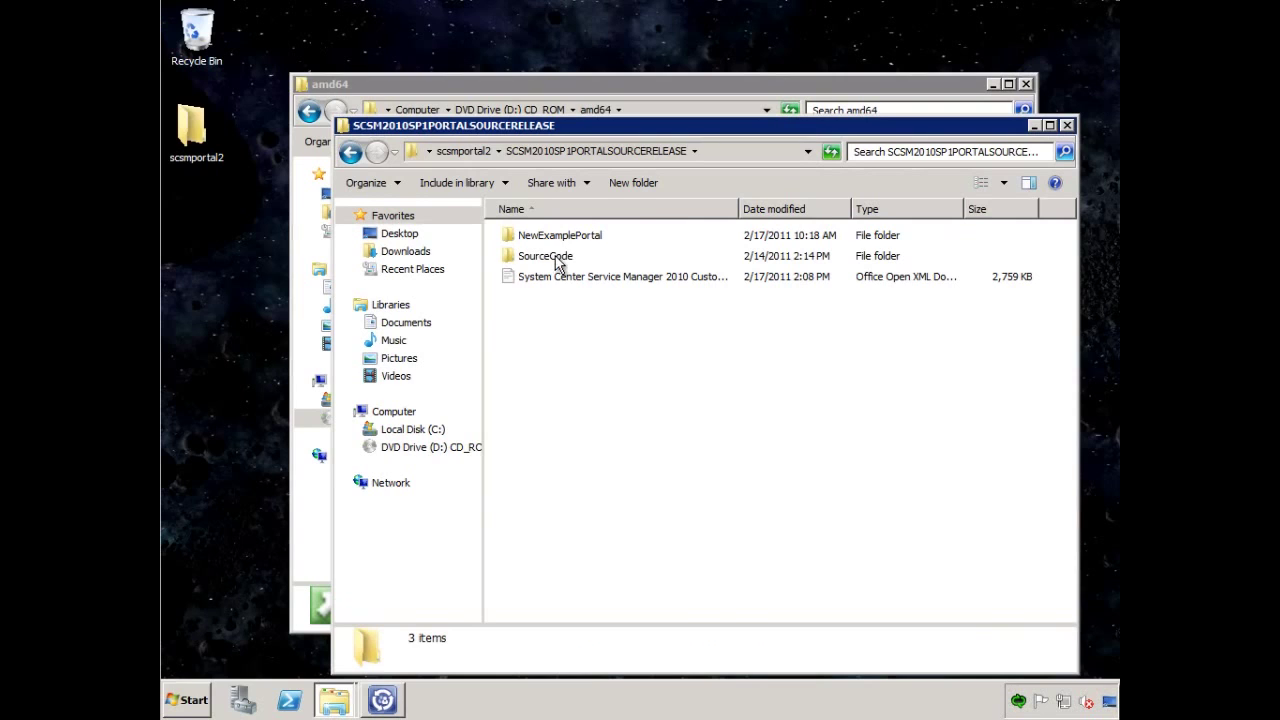
pyautogui.doubleClick(571, 237)
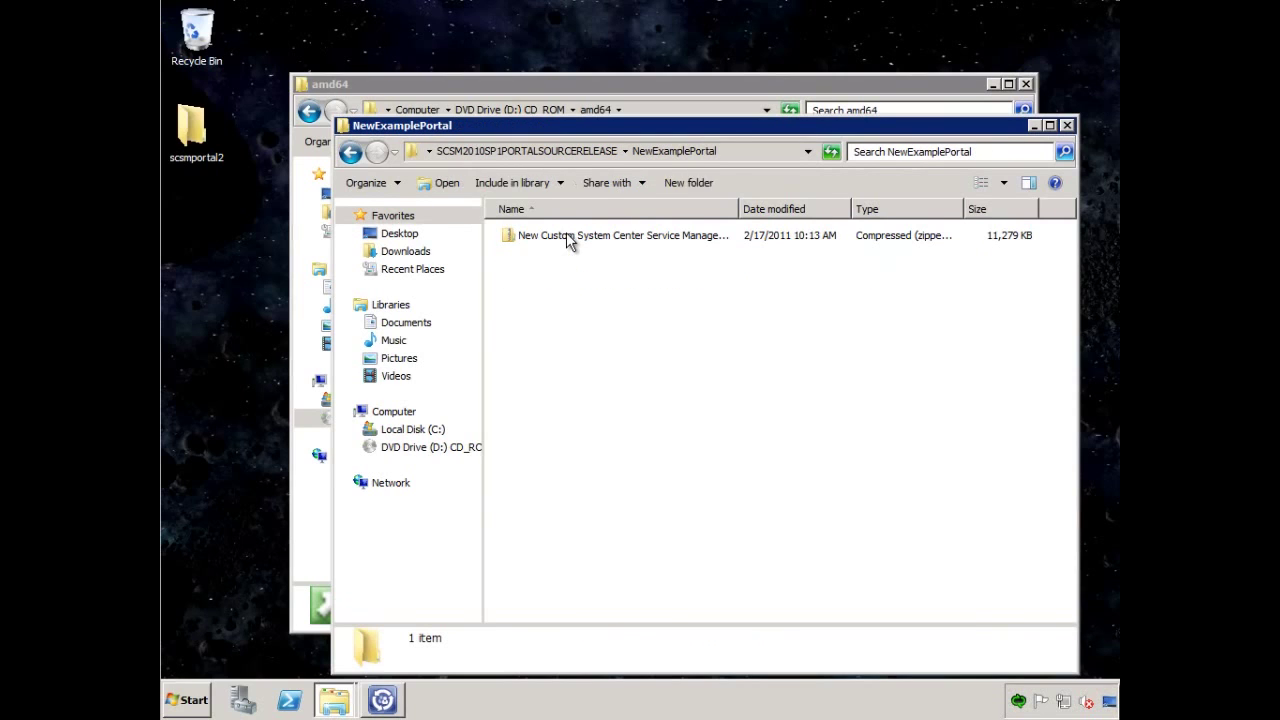
pyautogui.doubleClick(568, 241)
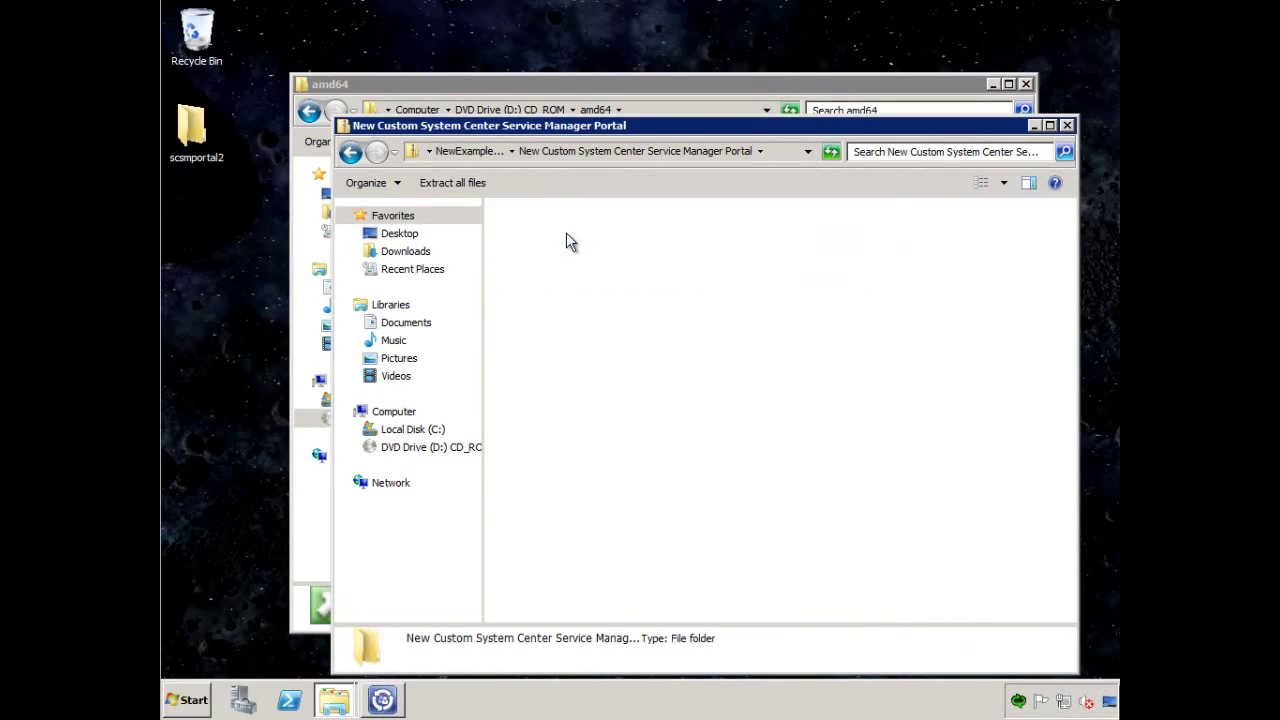
pyautogui.moveTo(548, 245); pyautogui.dragTo(538, 285)
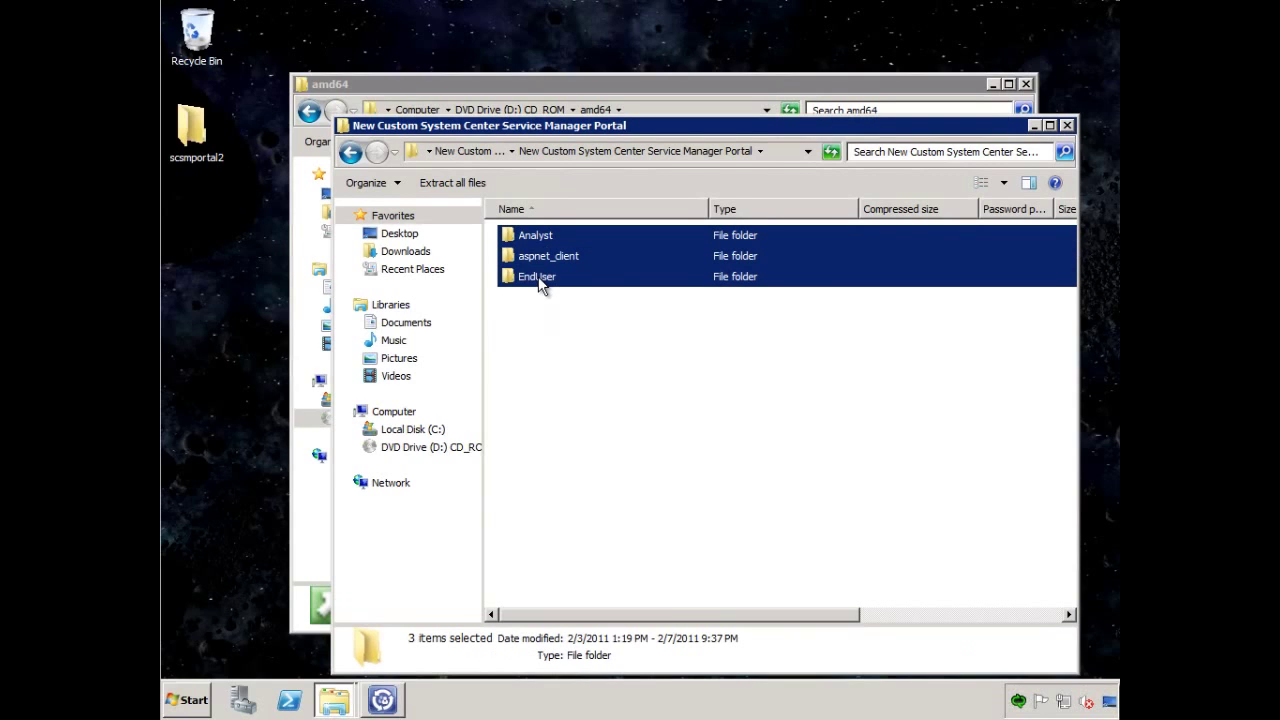
pyautogui.rightClick(576, 262)
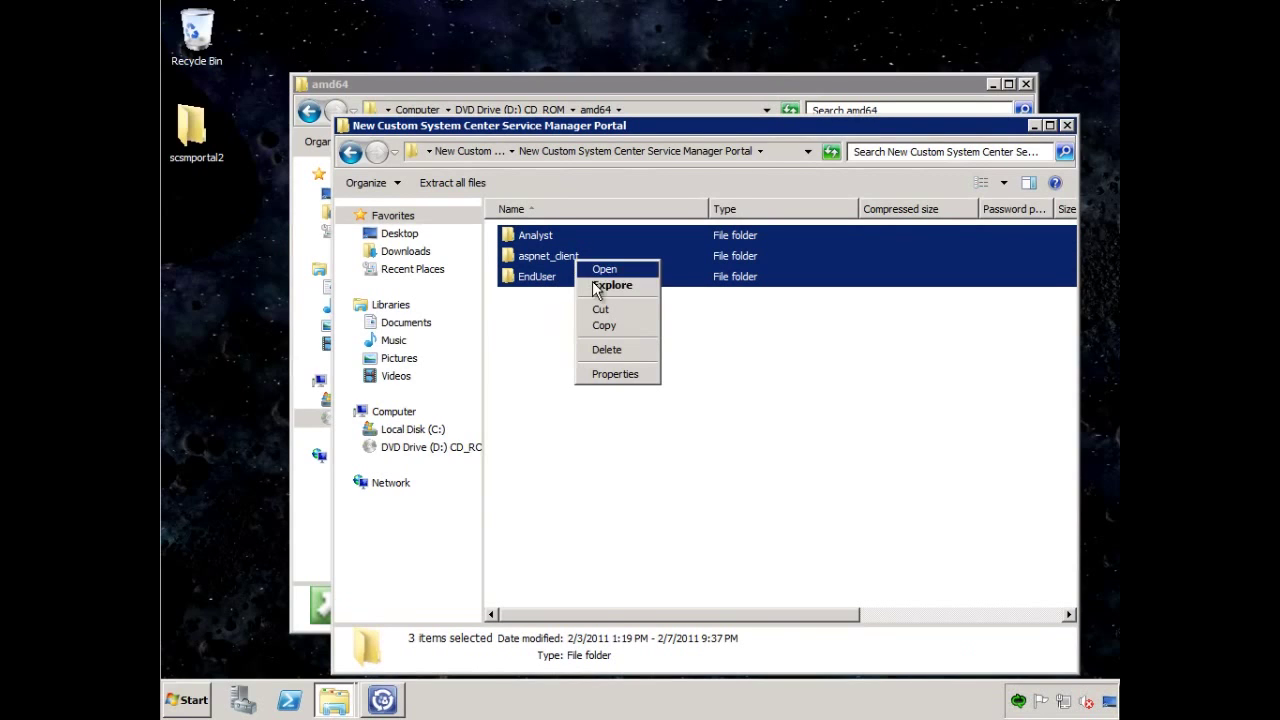
pyautogui.click(606, 324)
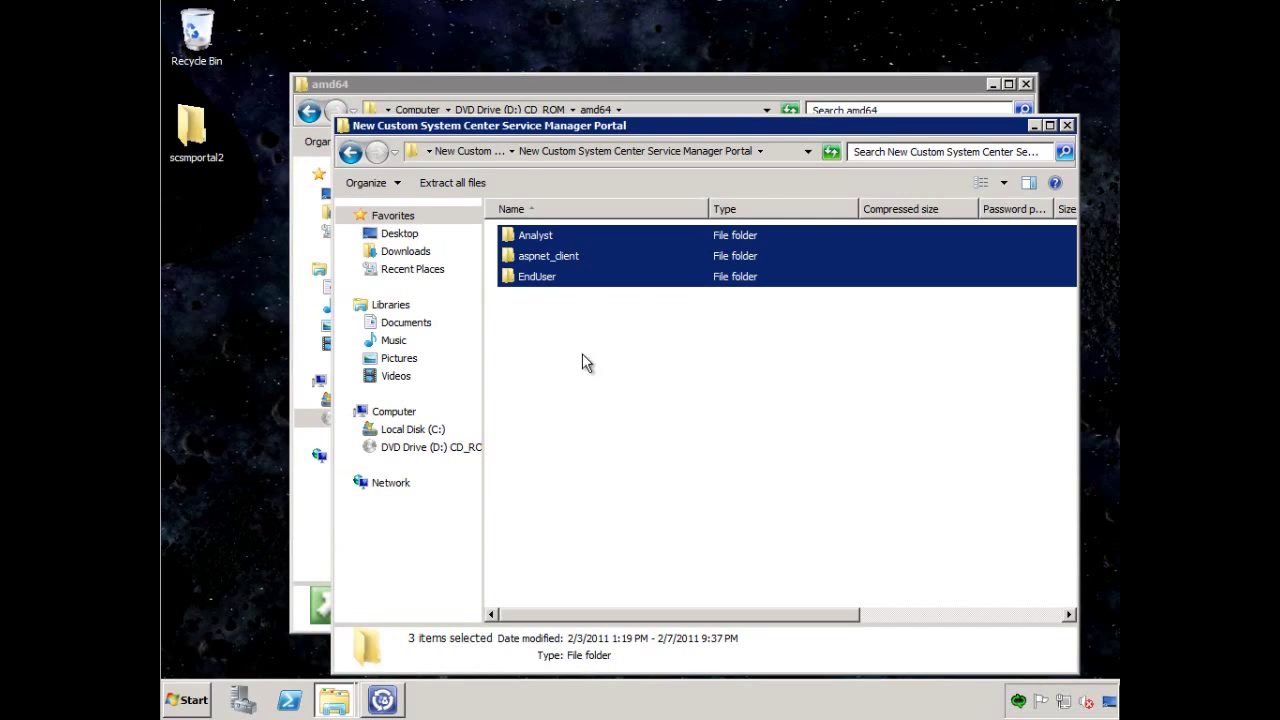
# Paste them into C:\inetpub\wwwroot\System Center Service Manager Portal.
pyautogui.middleClick(336, 702)
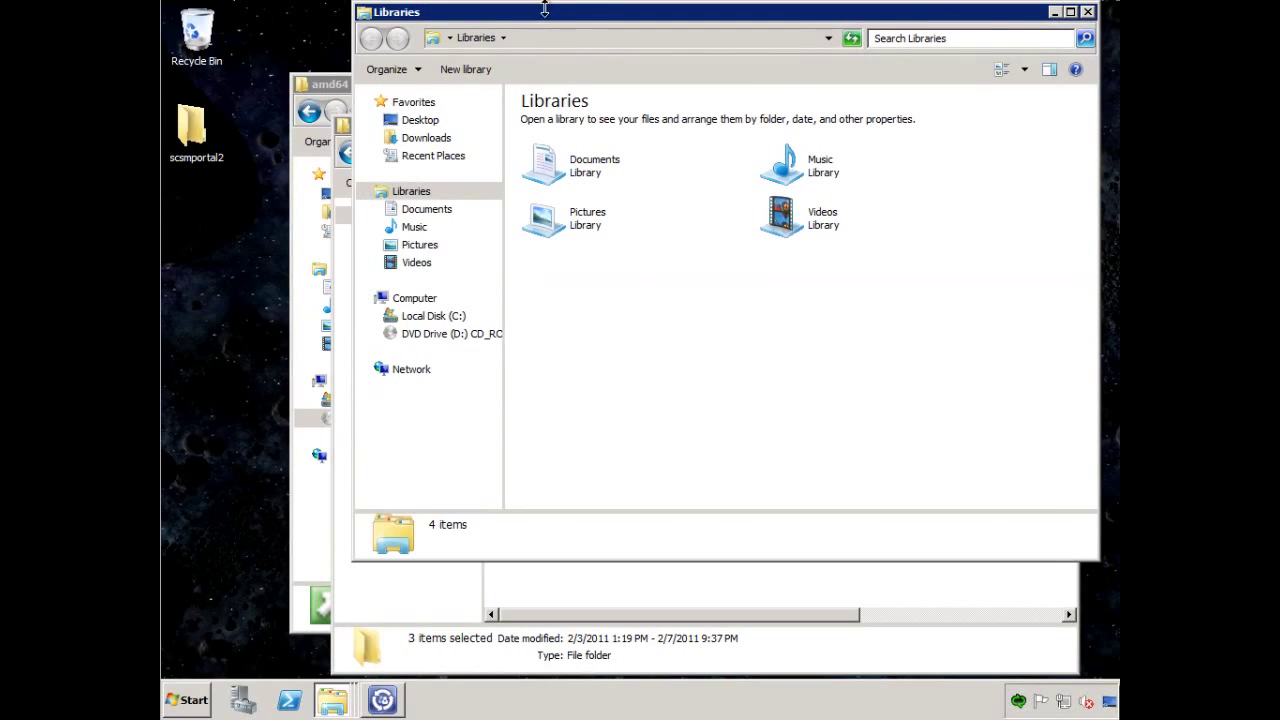
pyautogui.moveTo(541, 14); pyautogui.dragTo(424, 68)
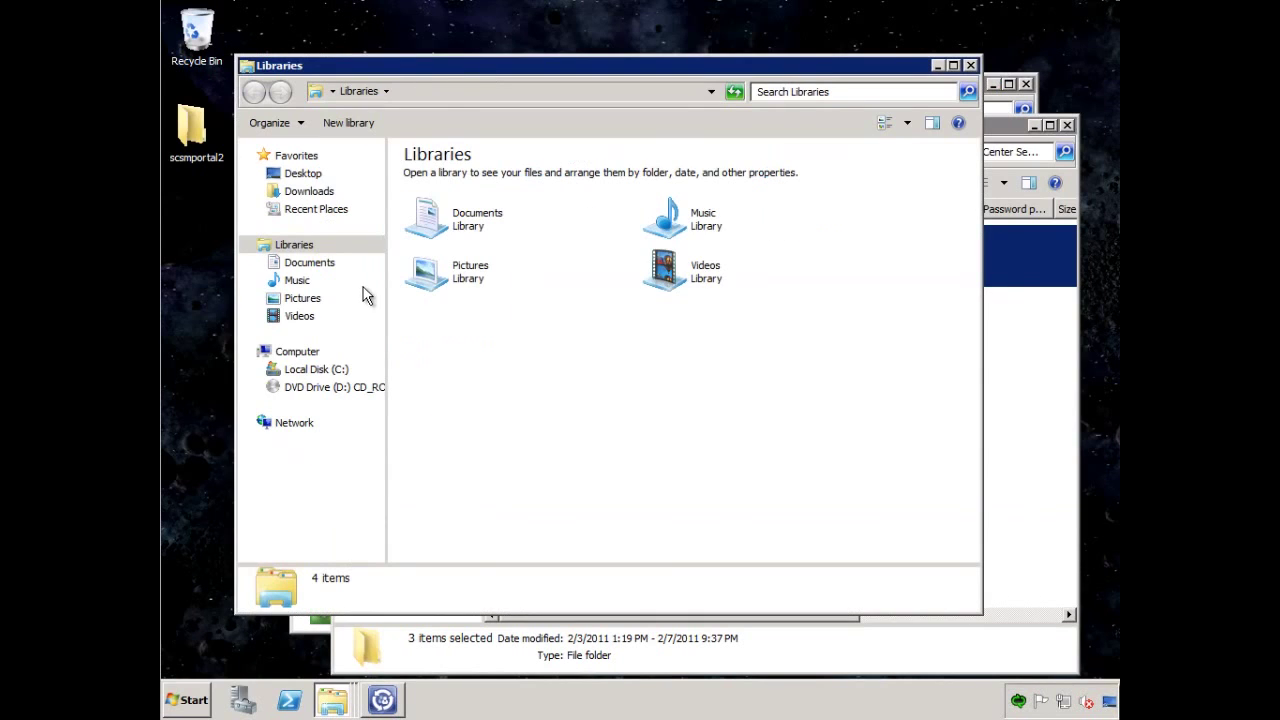
pyautogui.click(333, 370)
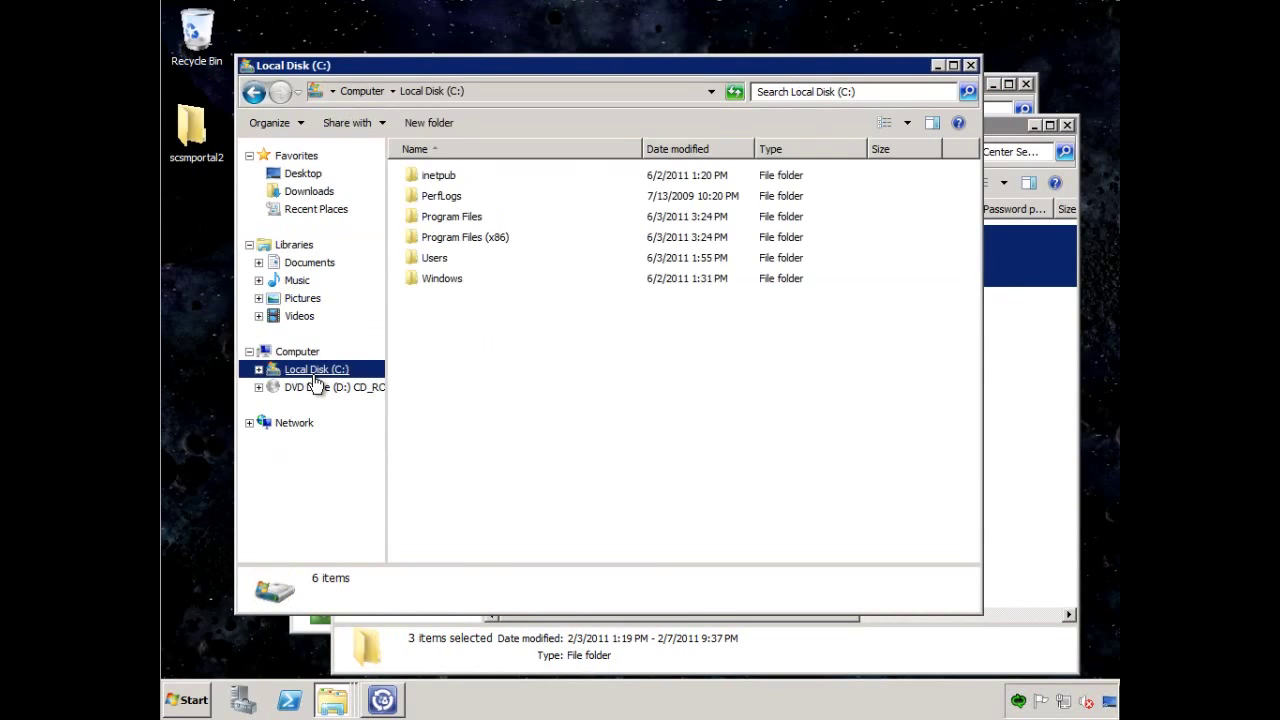
pyautogui.doubleClick(445, 175)
pyautogui.doubleClick(445, 237)
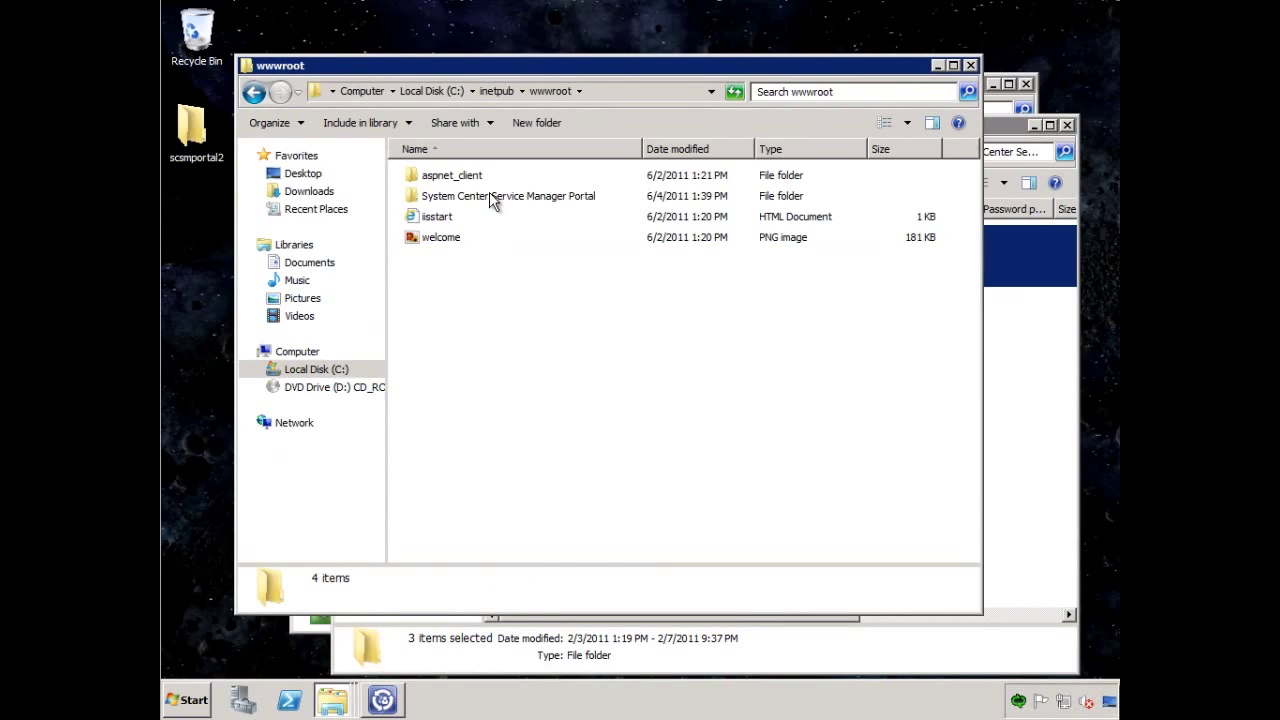
pyautogui.doubleClick(487, 196)
pyautogui.rightClick(459, 246)
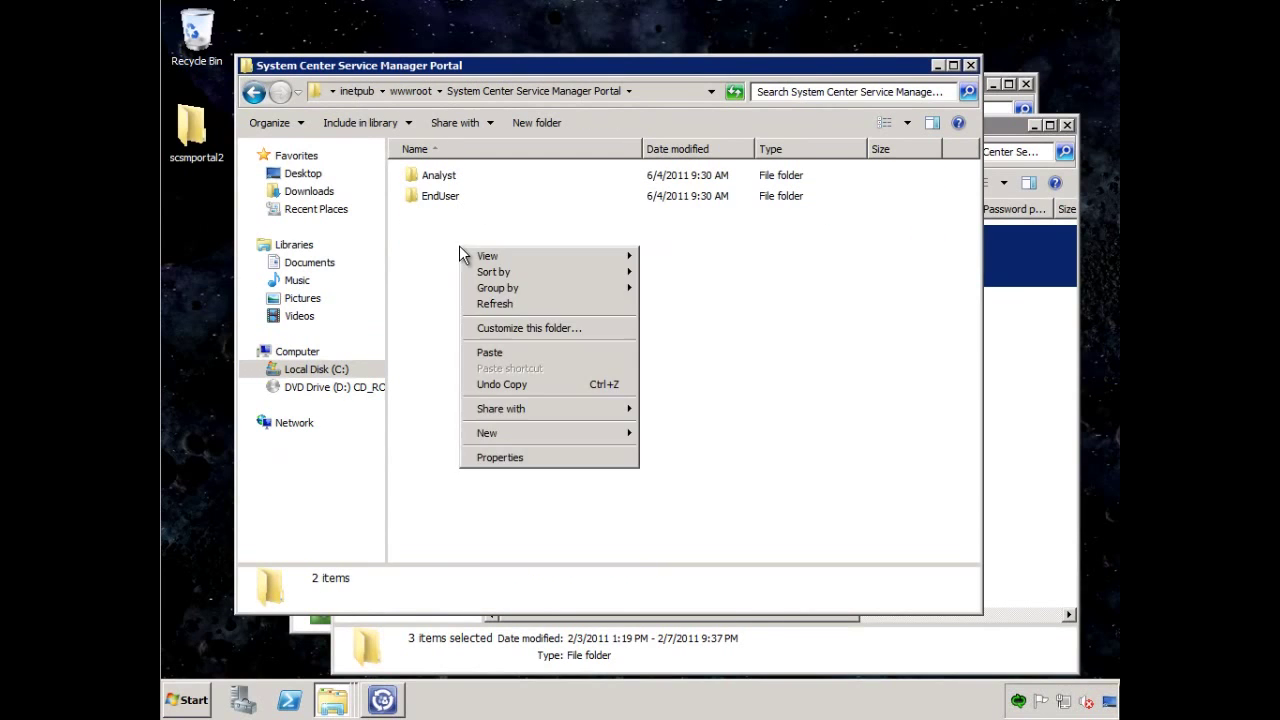
pyautogui.click(501, 353)
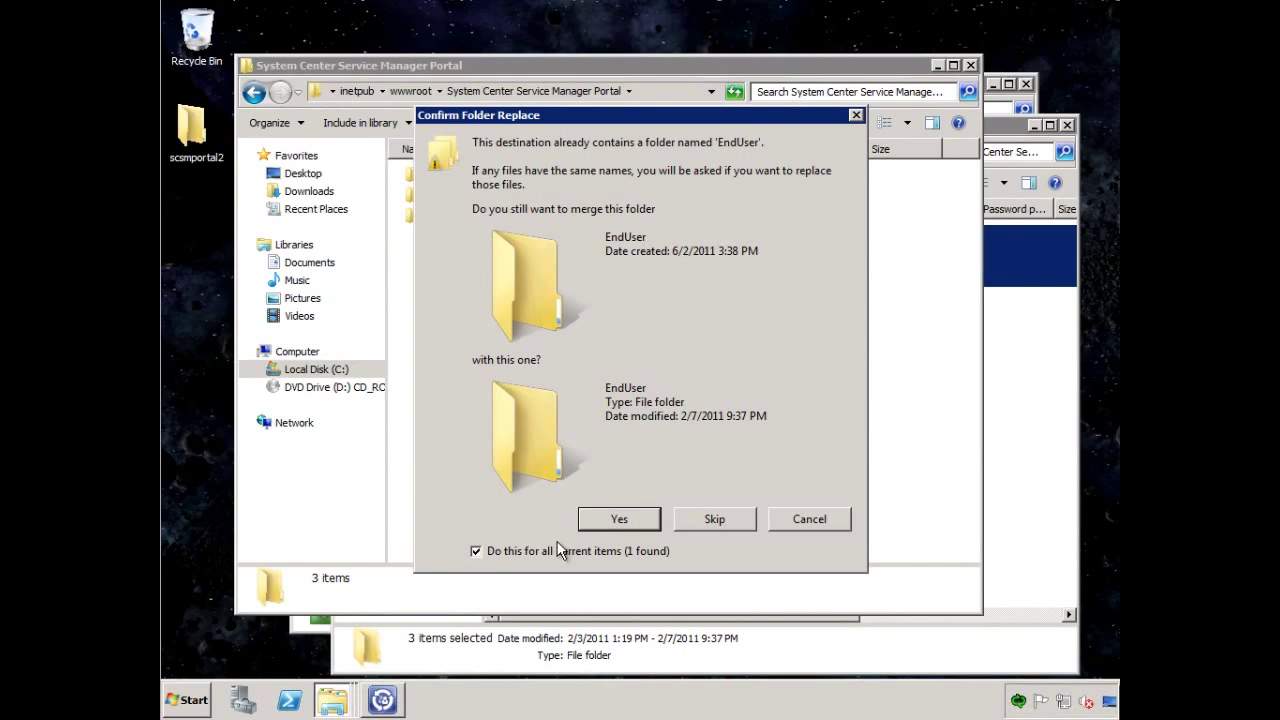
# Merge the EndUser folder and replace all 336 conflicting files with the copied versions.
pyautogui.click(631, 526)
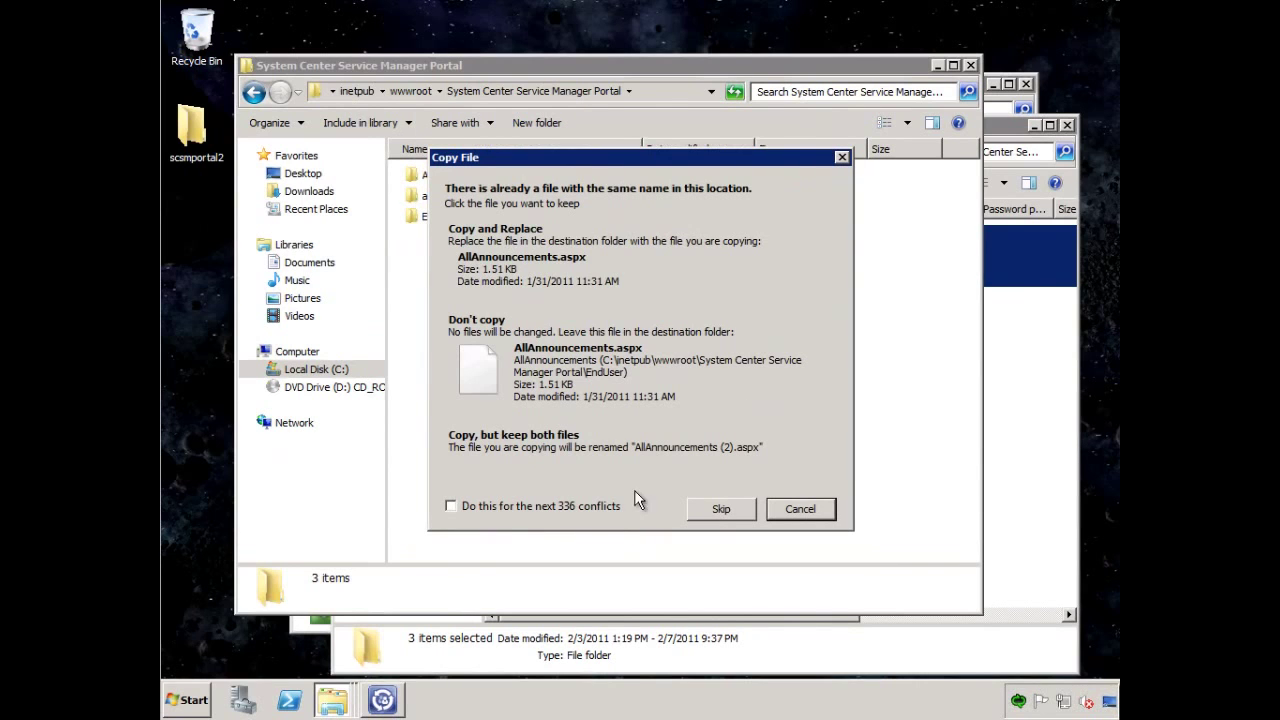
pyautogui.click(451, 506)
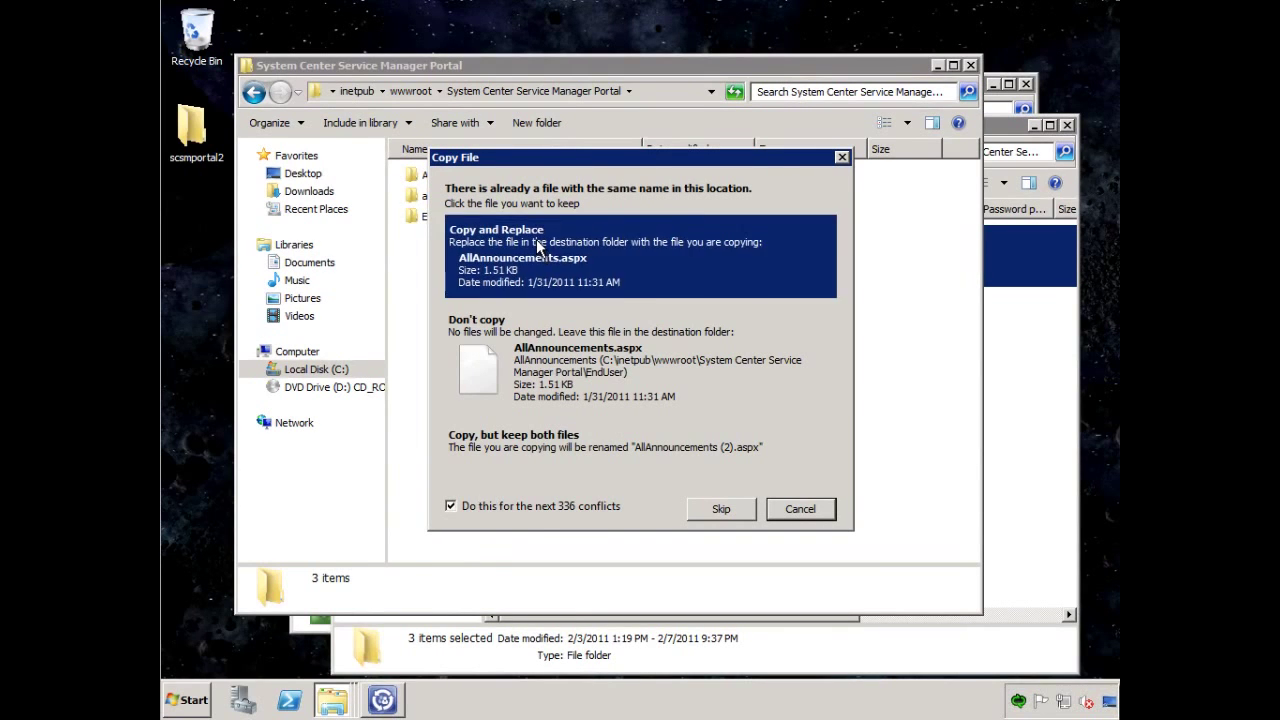
pyautogui.click(543, 248)
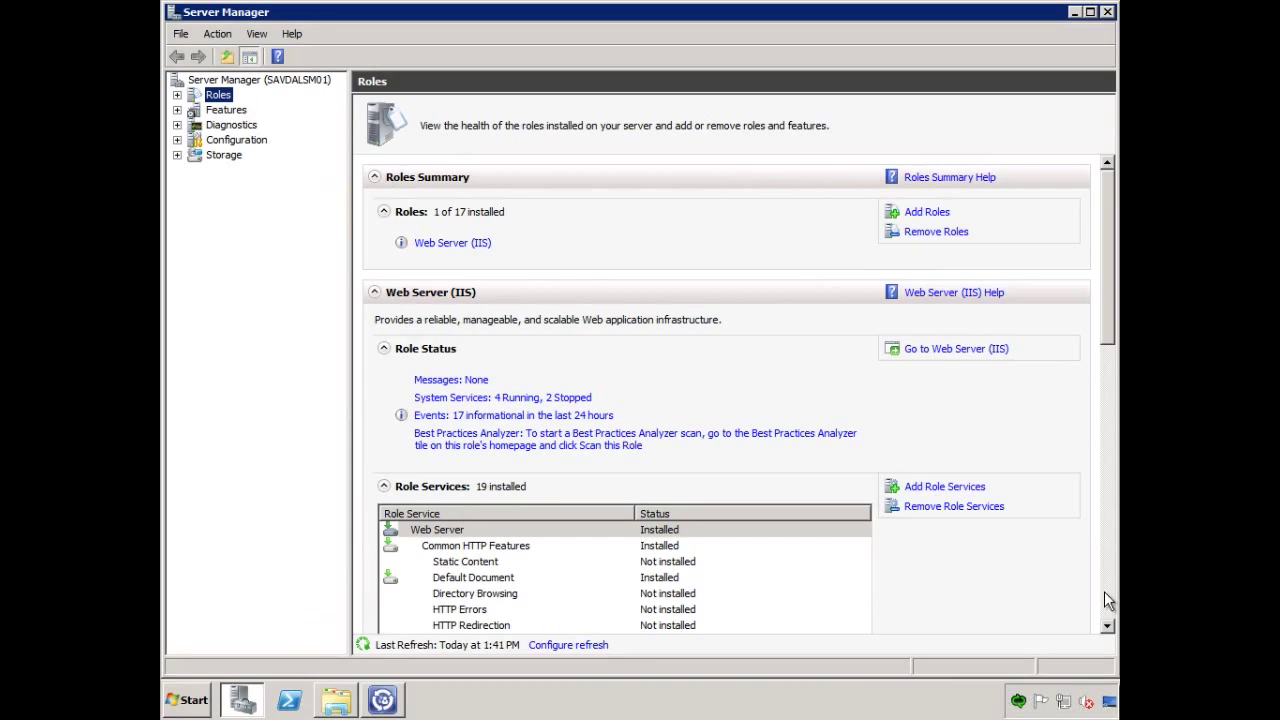
# Install the Static Content role service for Web Server (IIS), then close Server Manager.
pyautogui.click(958, 489)
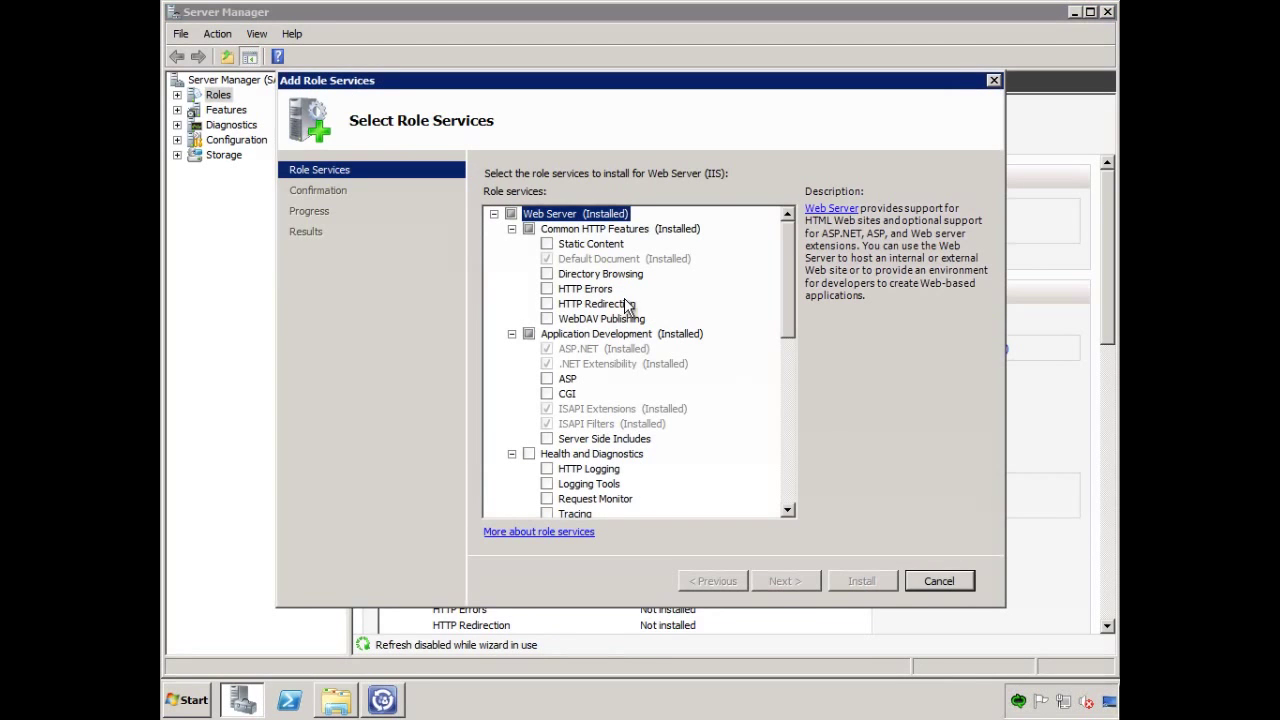
pyautogui.click(547, 245)
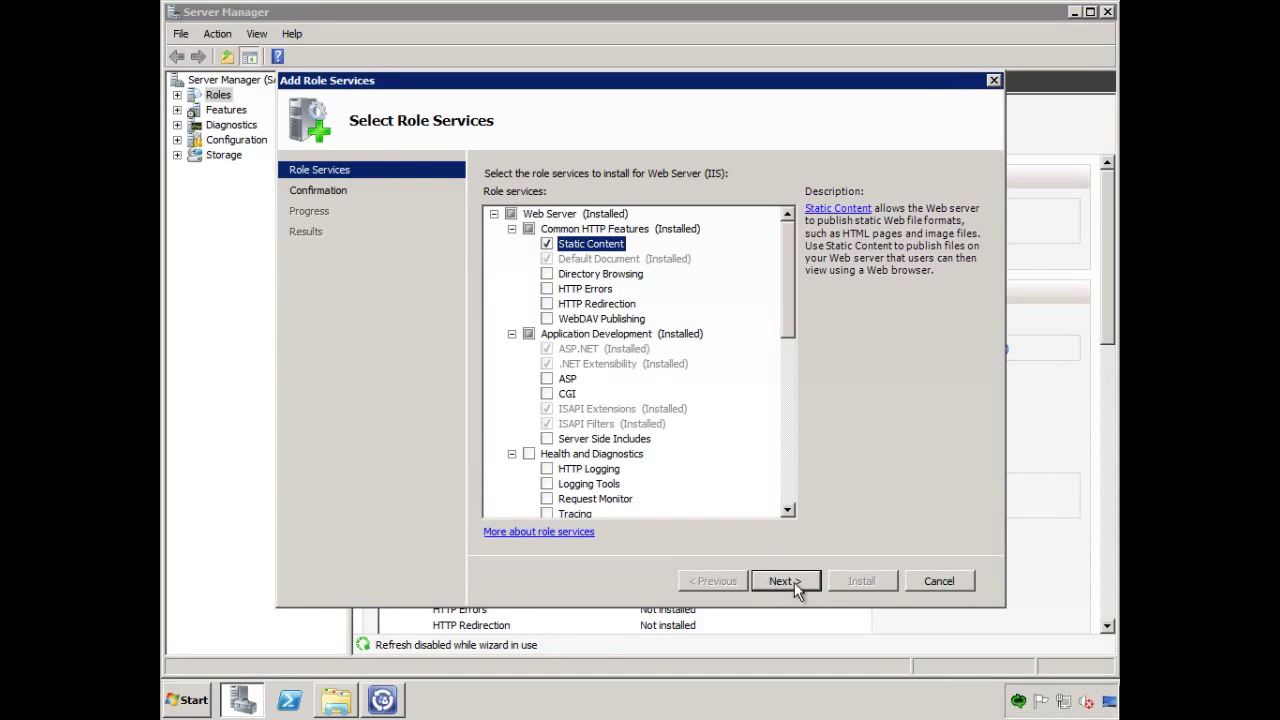
pyautogui.click(788, 580)
pyautogui.click(860, 581)
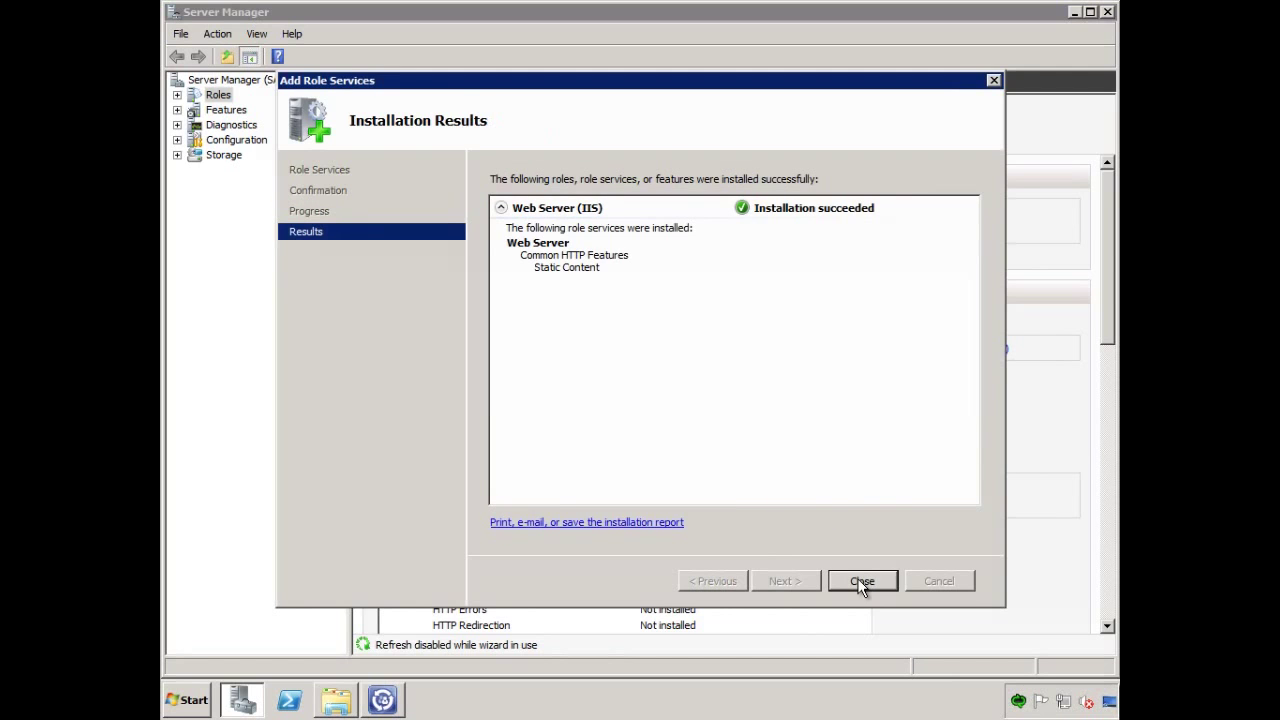
pyautogui.click(861, 584)
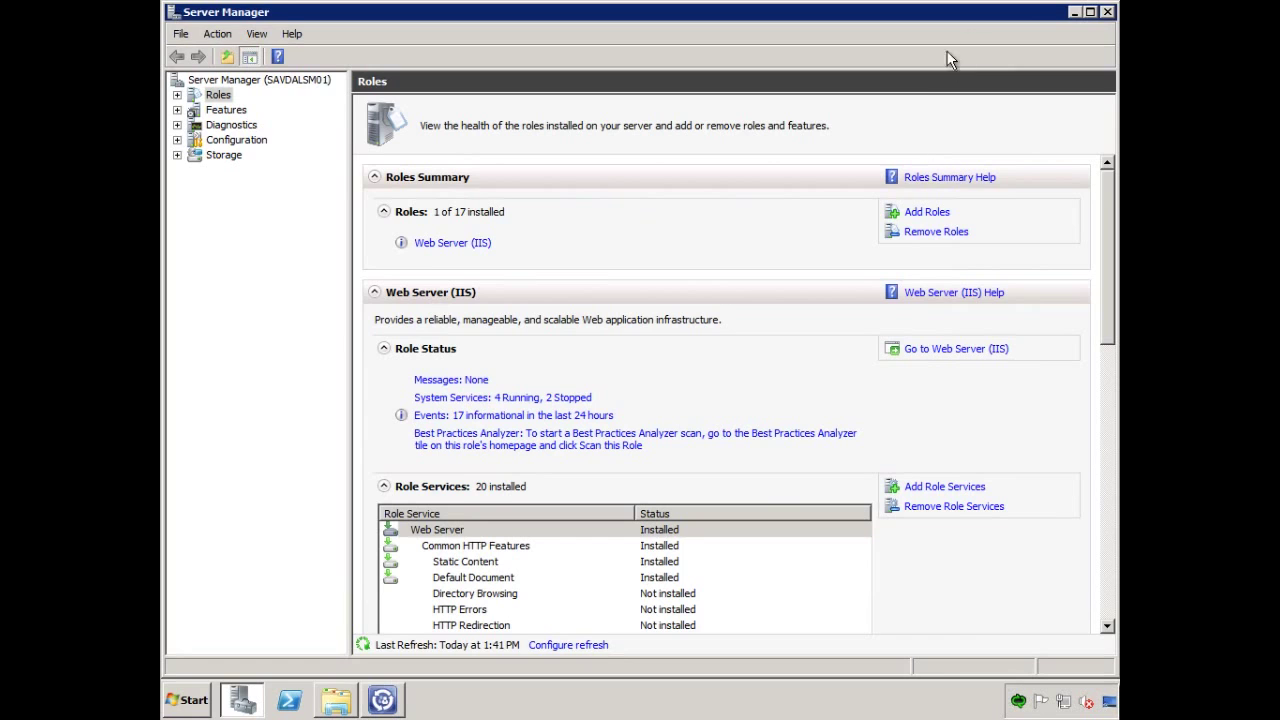
pyautogui.click(1108, 13)
# In Internet Explorer, load the end-user portal at savdalsm01.savilltech.net/enduser to confirm it works.
pyautogui.click(187, 700)
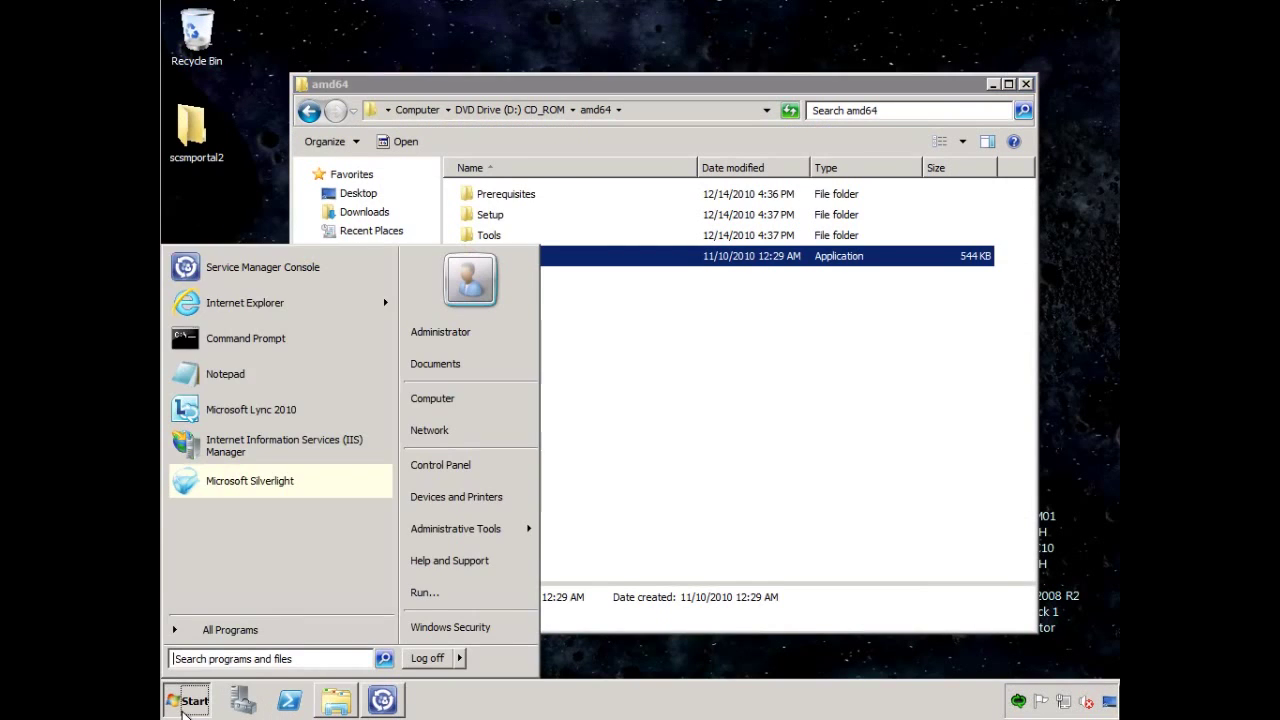
pyautogui.click(260, 304)
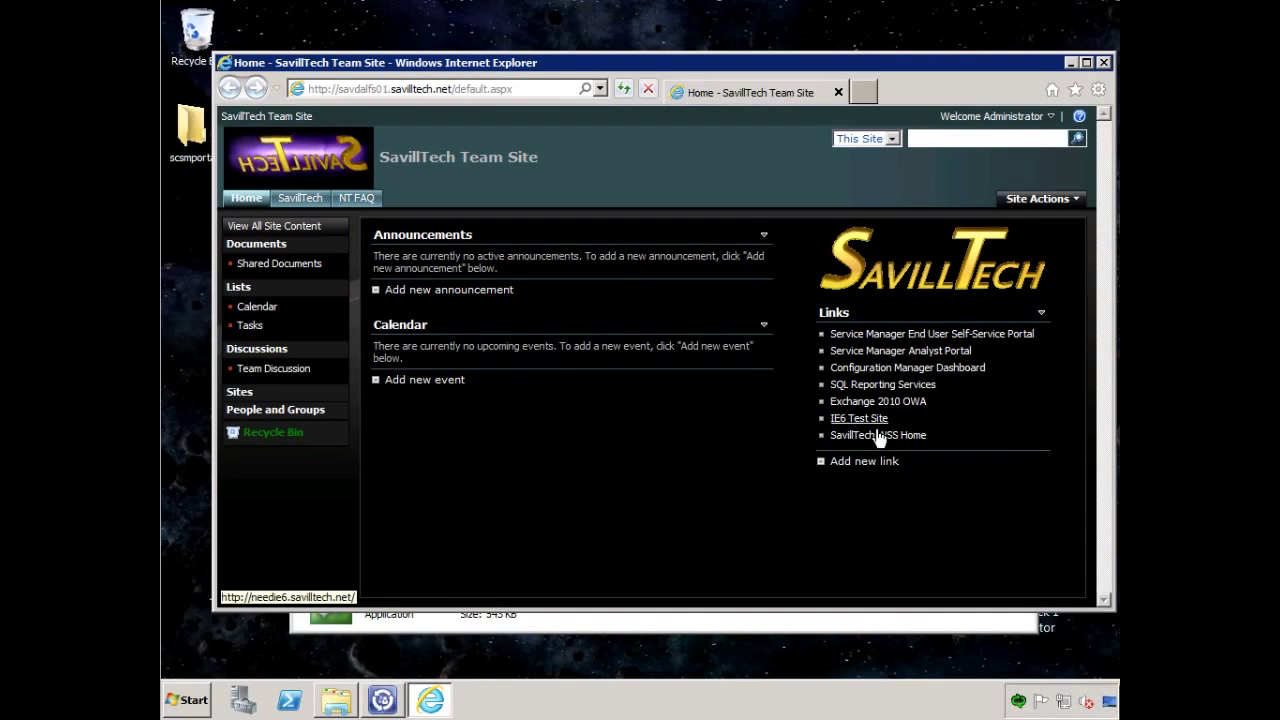
pyautogui.click(954, 345)
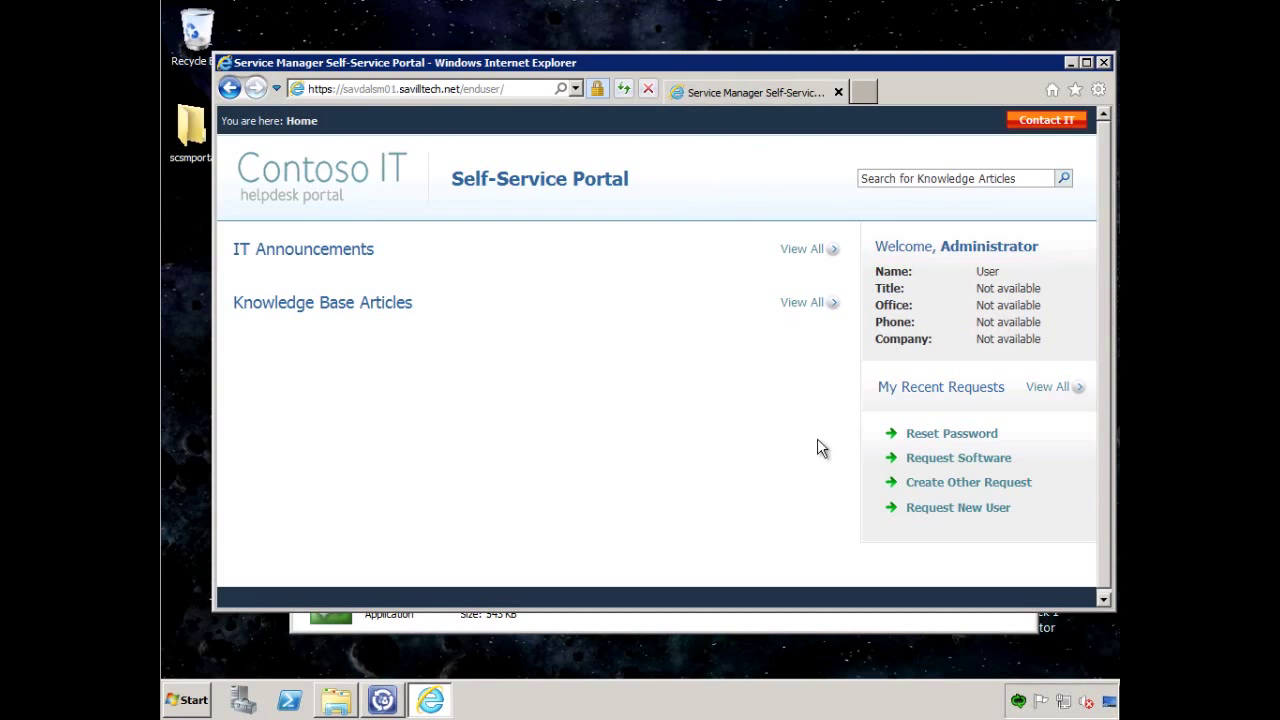
pyautogui.click(381, 700)
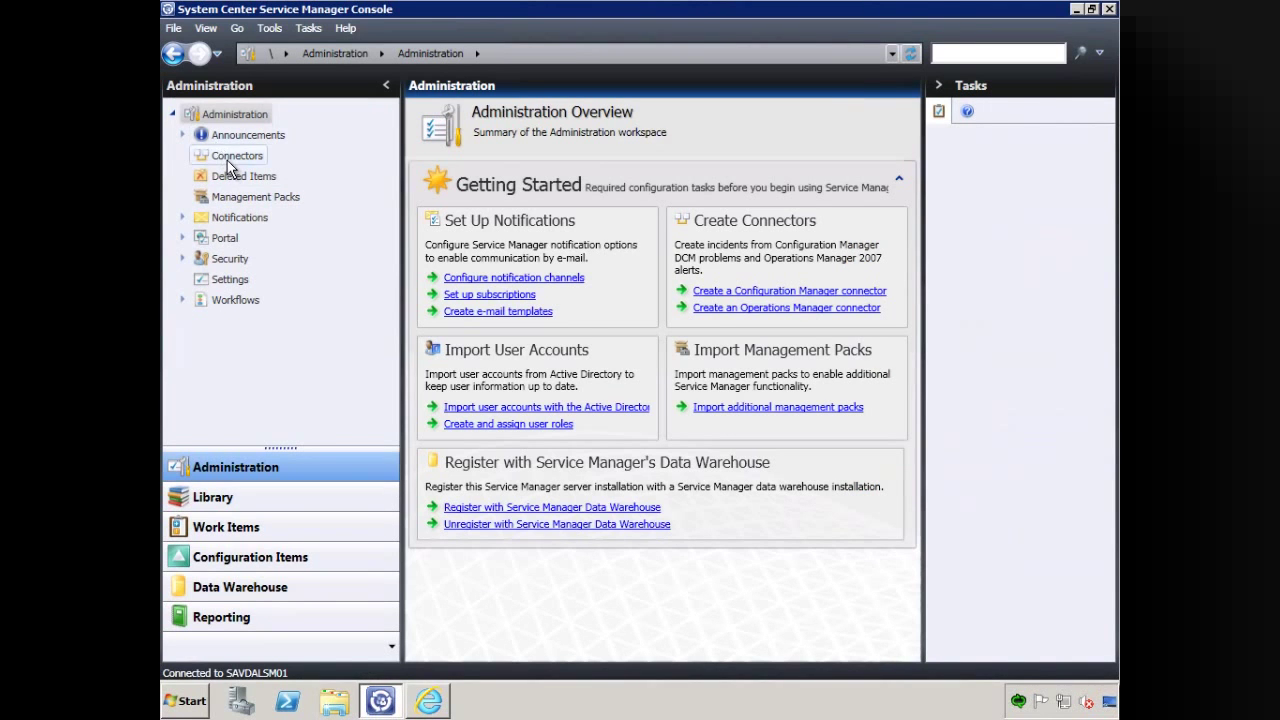
# Start a new Active Directory connector named 'SavillTech AD Connector' and advance to the domain page.
pyautogui.click(229, 160)
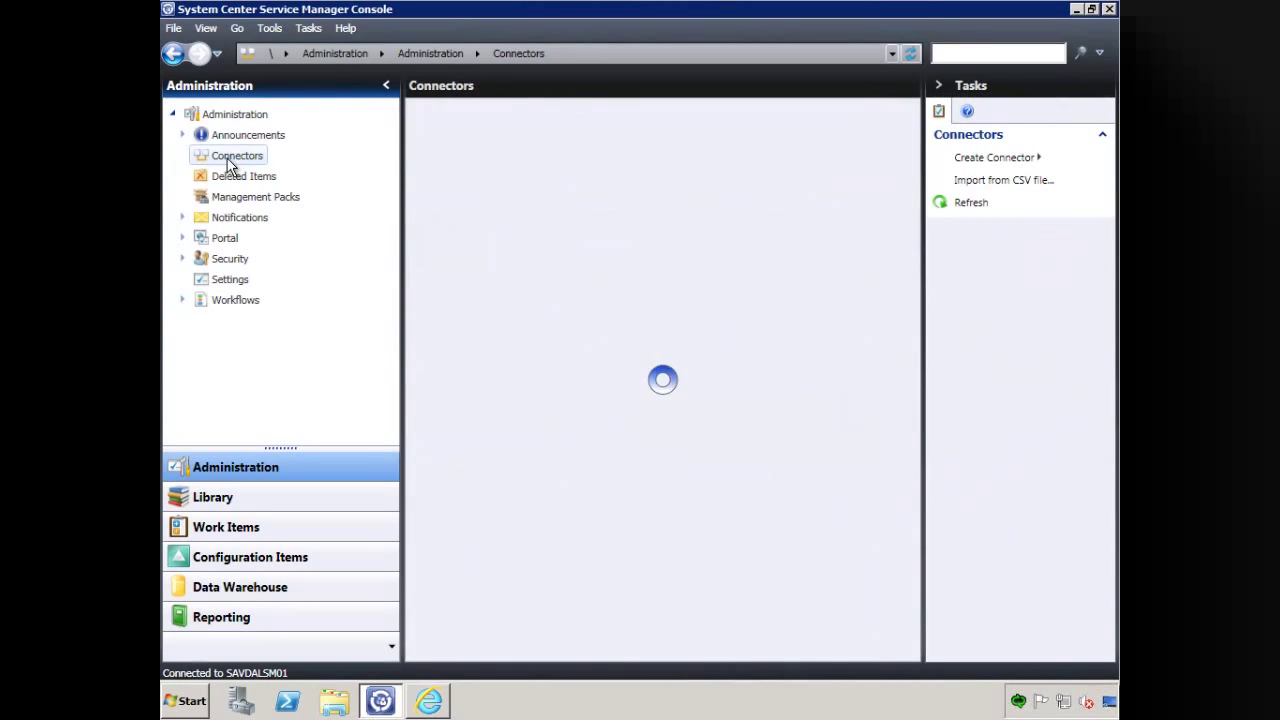
pyautogui.click(985, 160)
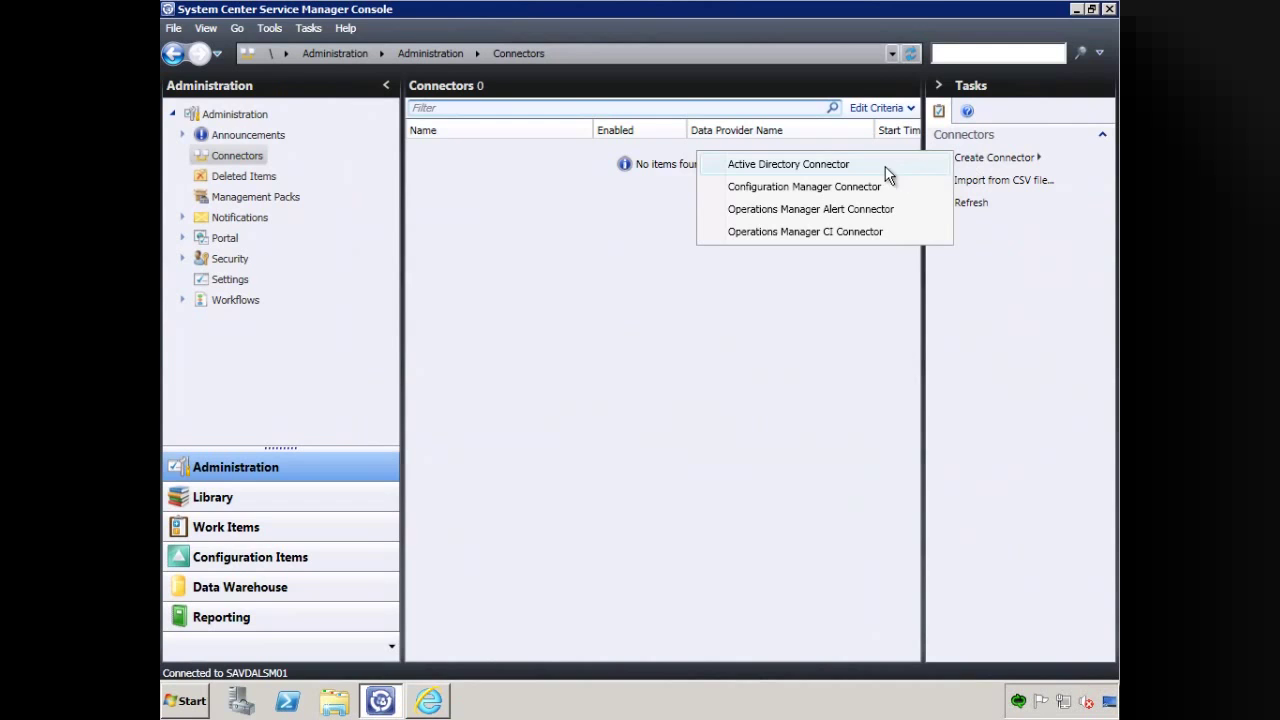
pyautogui.click(834, 164)
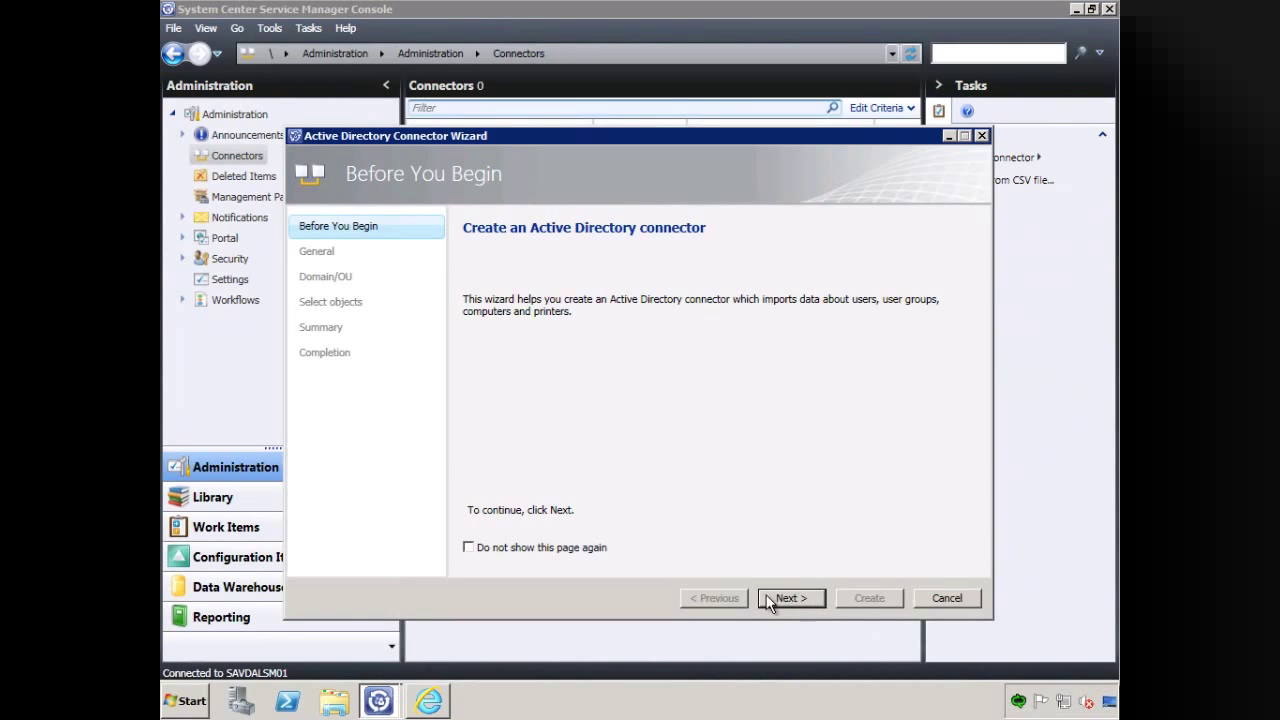
pyautogui.click(787, 600)
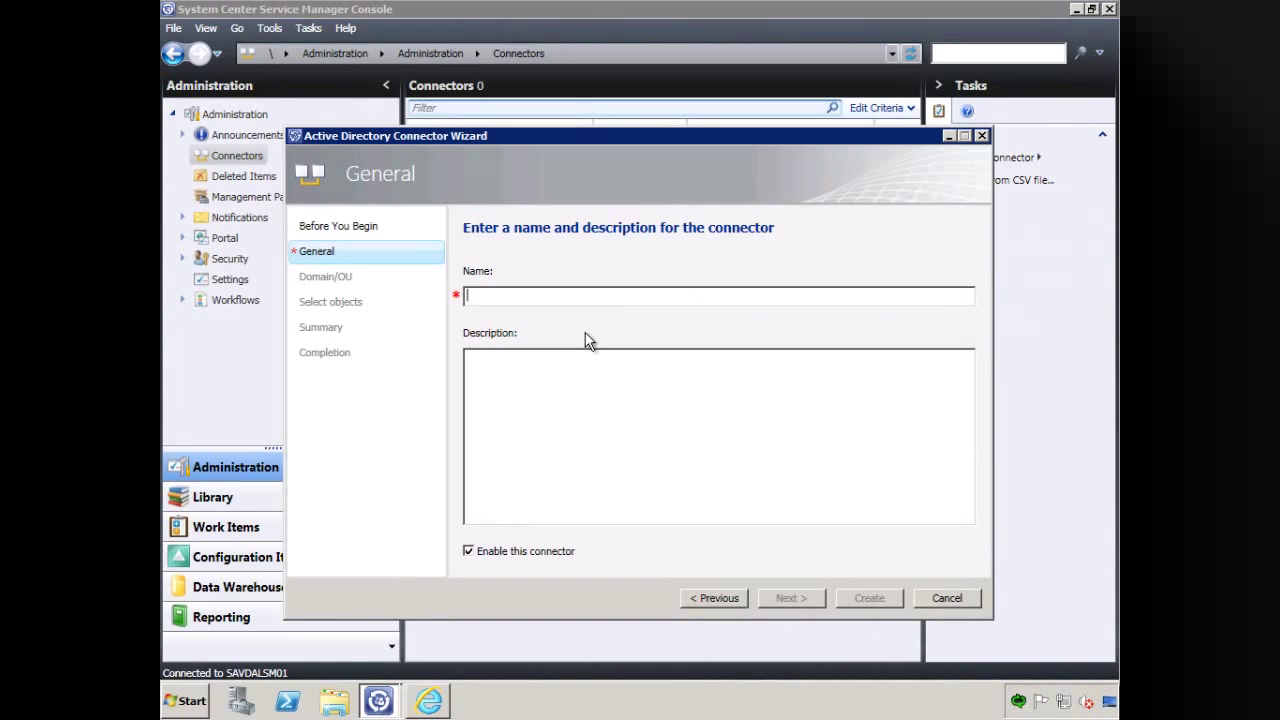
pyautogui.write('SavillTe')
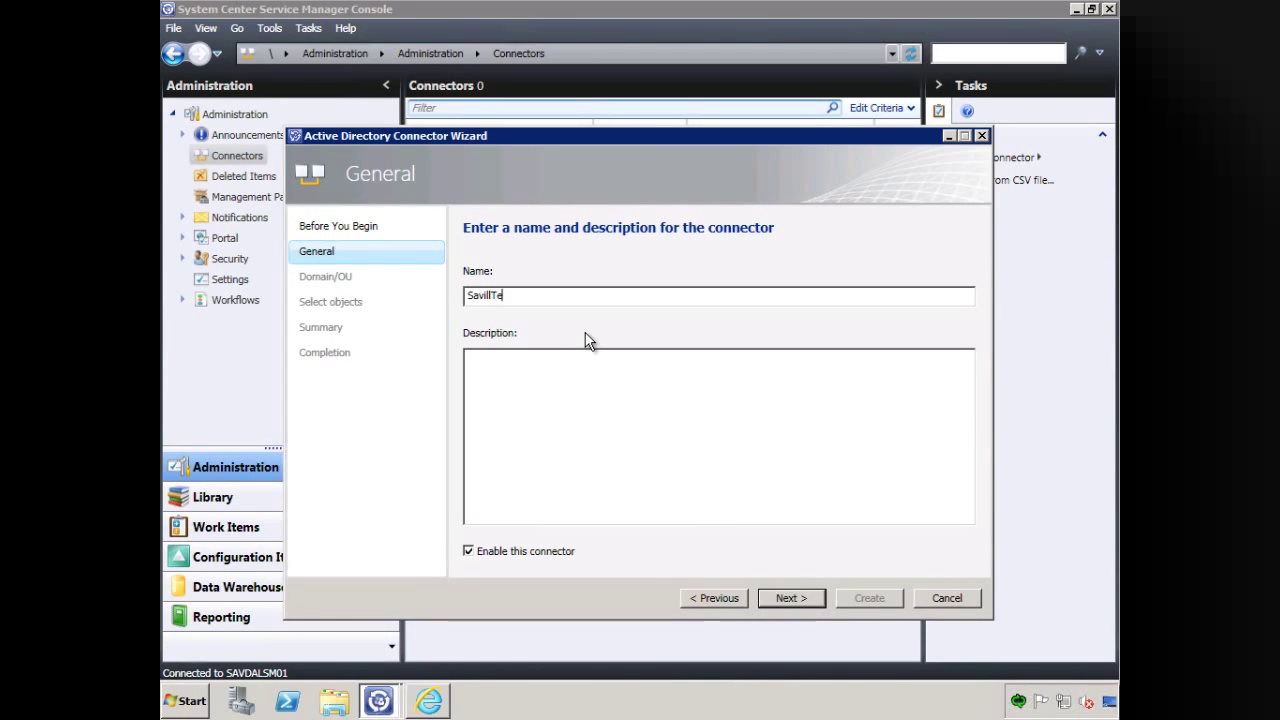
pyautogui.write('ch AD Connector')
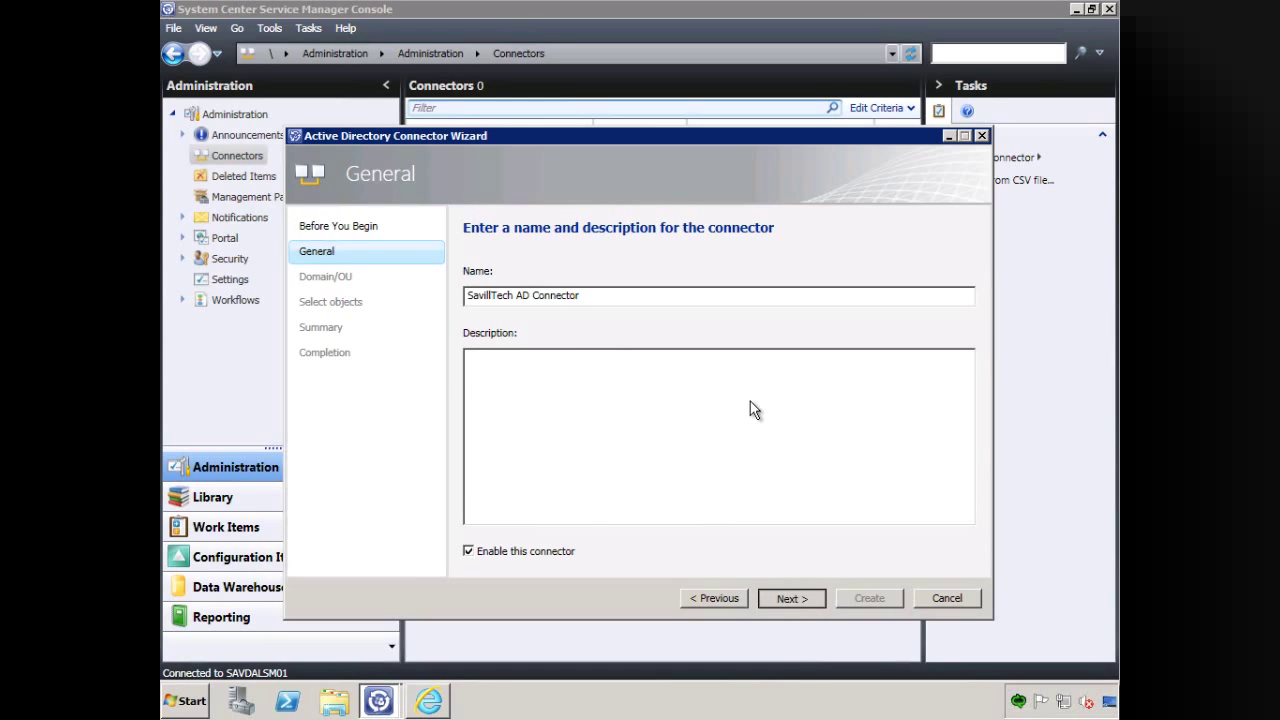
pyautogui.press('Return')
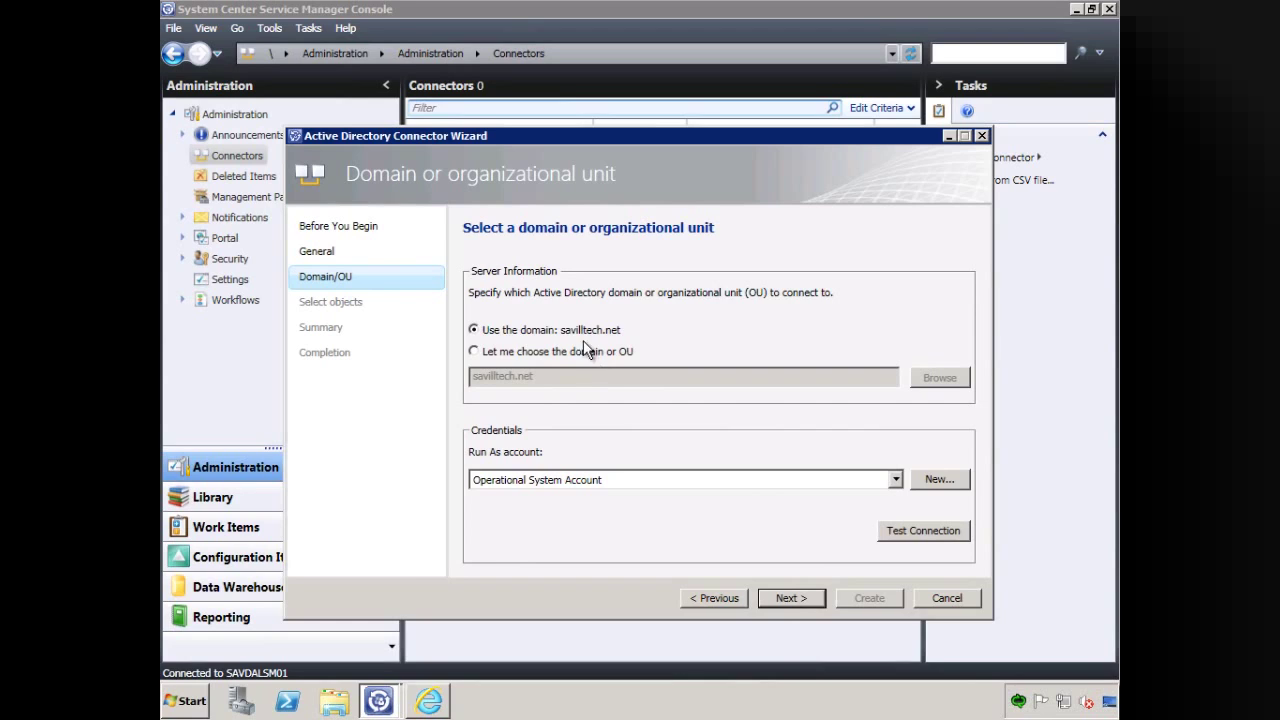
# Use domain savilltech.net with the Operational System Account, test the connection successfully, and continue.
pyautogui.click(568, 480)
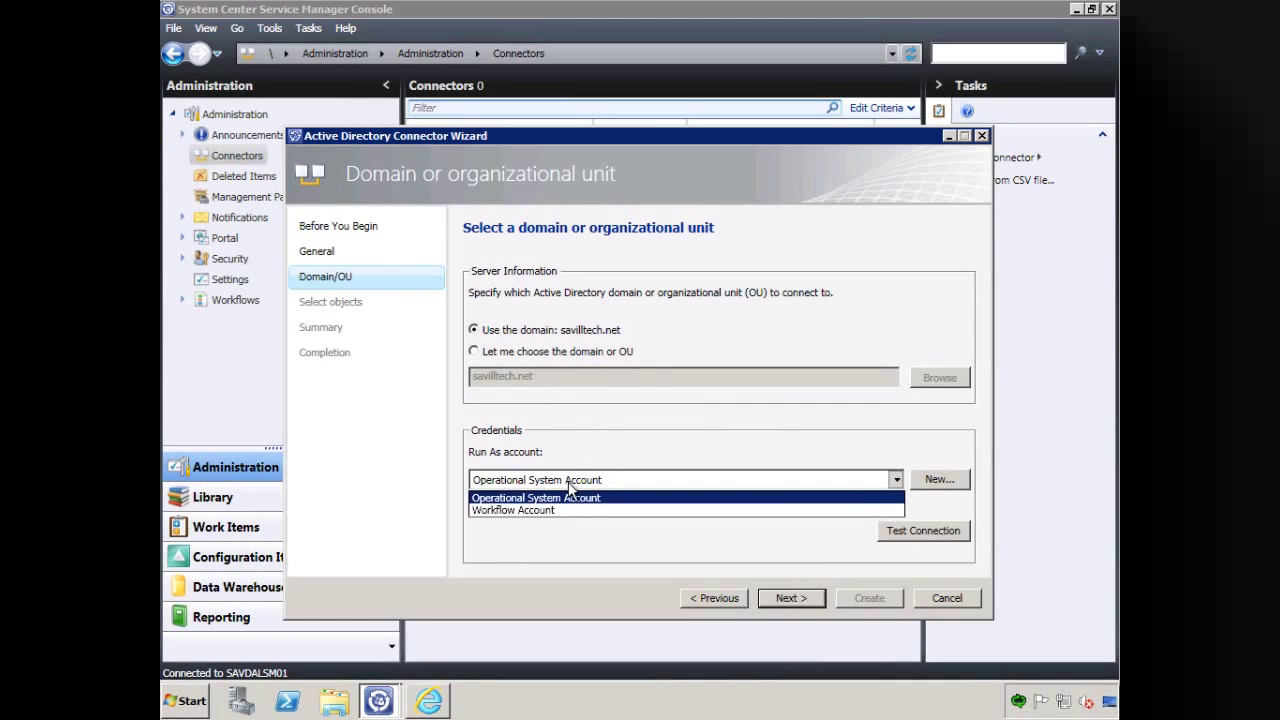
pyautogui.click(585, 498)
pyautogui.click(906, 530)
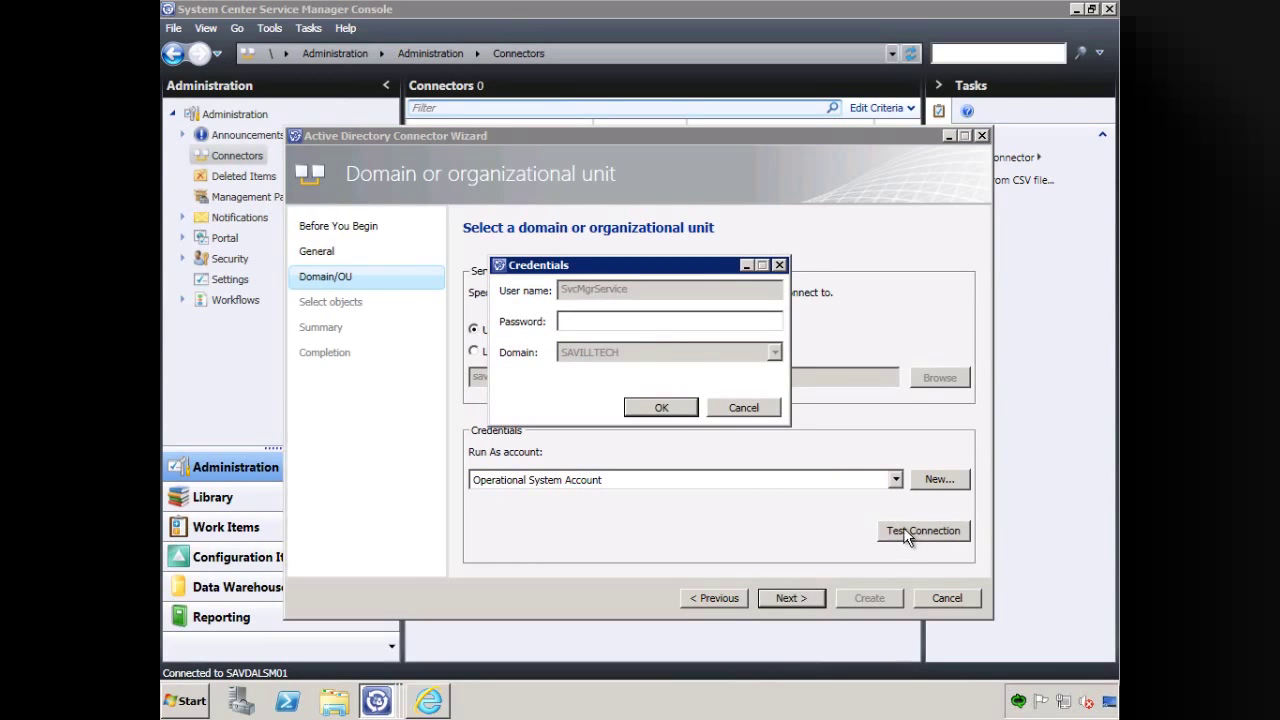
pyautogui.write('*******')
pyautogui.click(662, 410)
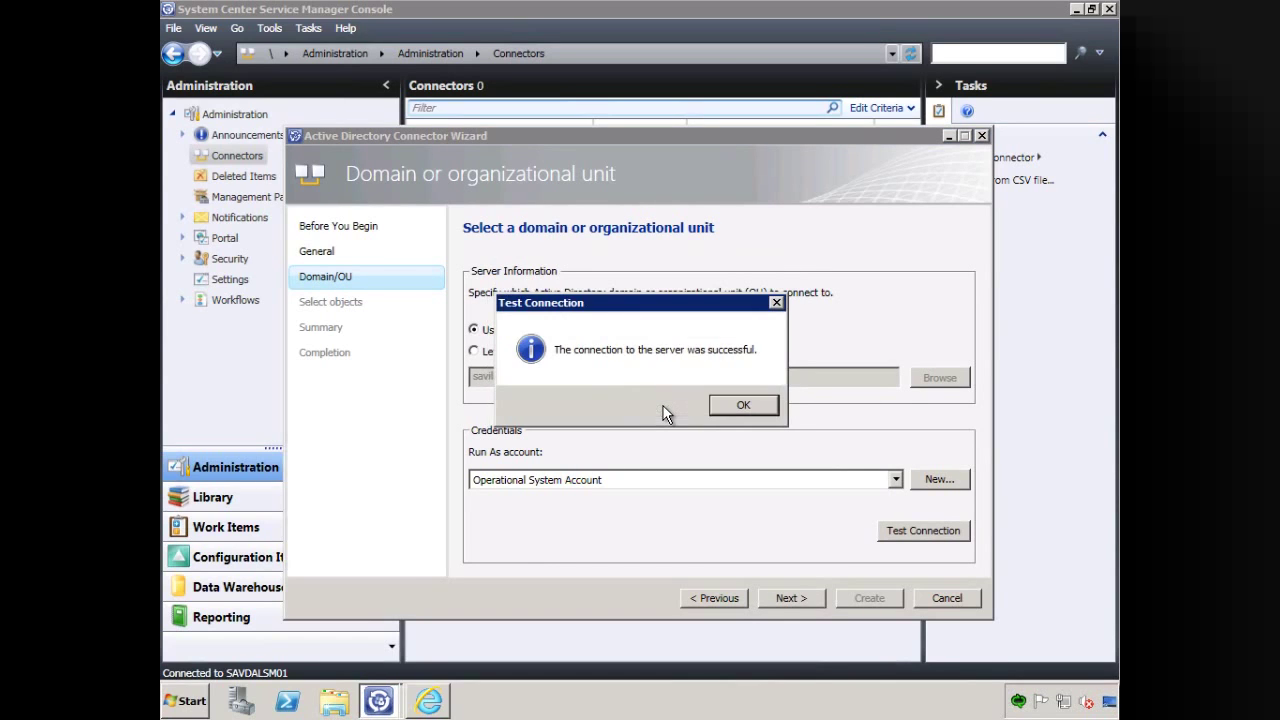
pyautogui.click(741, 405)
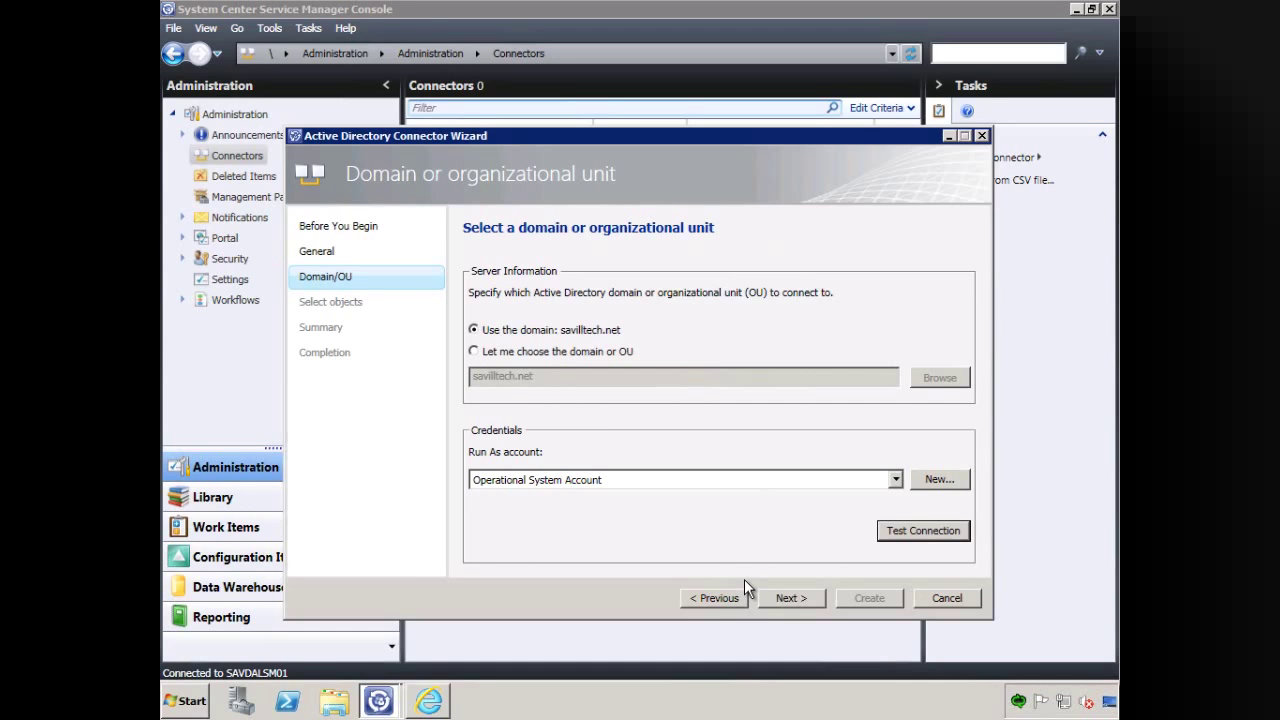
pyautogui.click(797, 601)
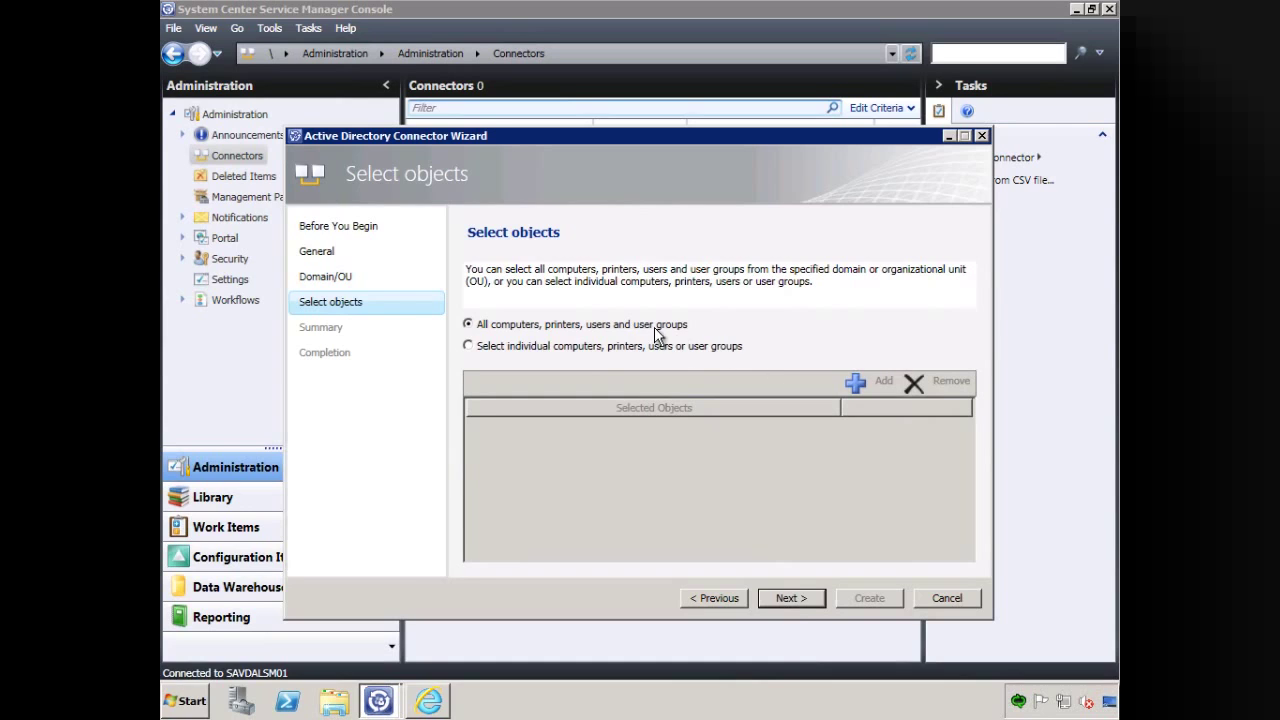
# Create the connector importing all computers, printers, users and user groups.
pyautogui.click(791, 598)
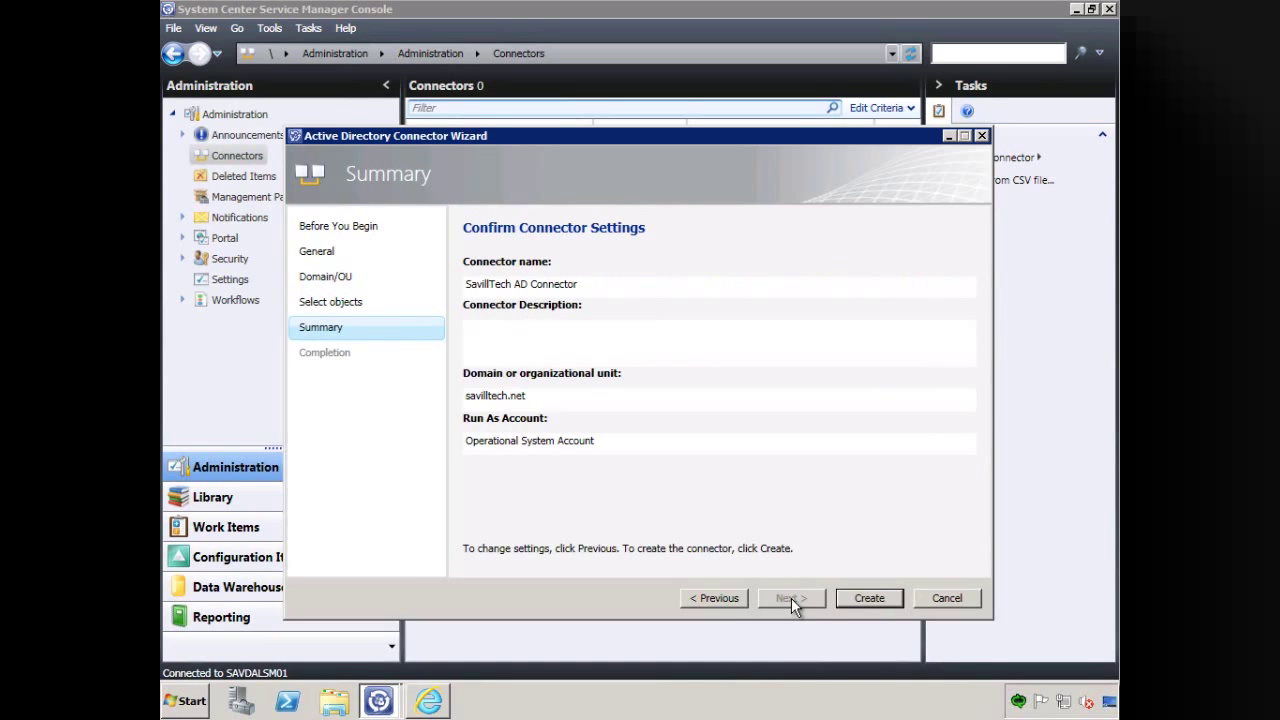
pyautogui.click(869, 598)
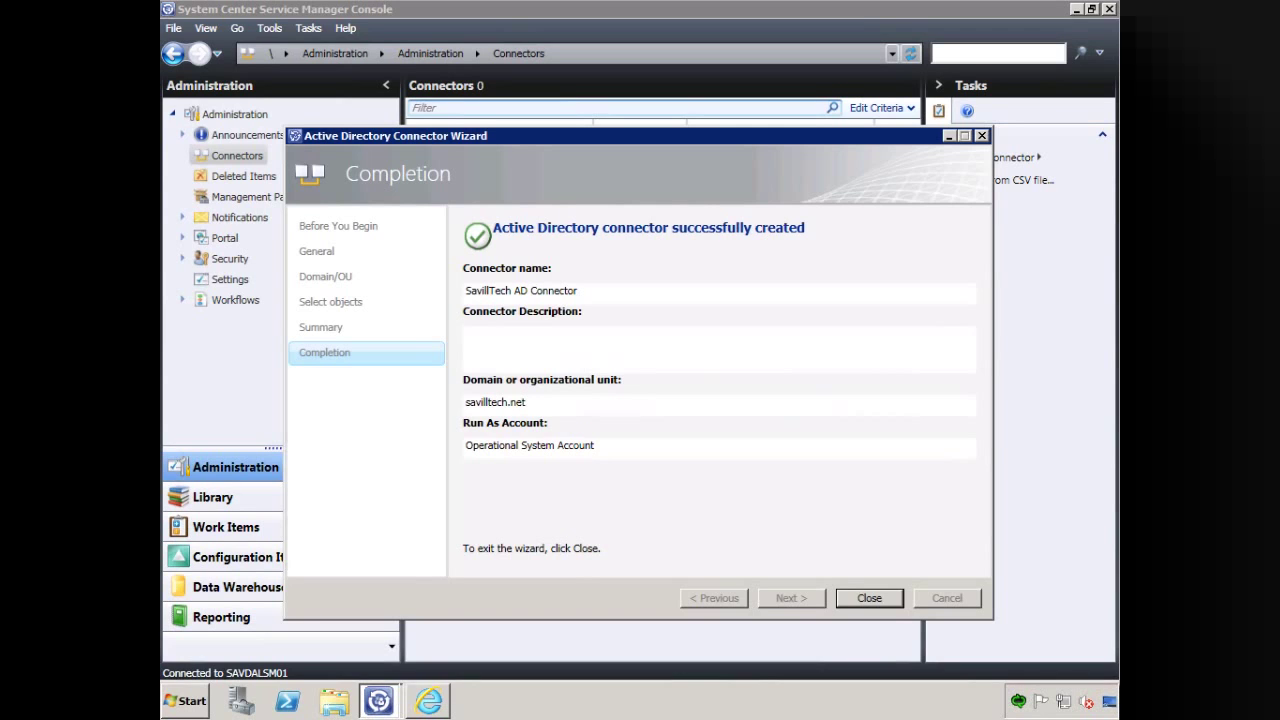
pyautogui.click(885, 596)
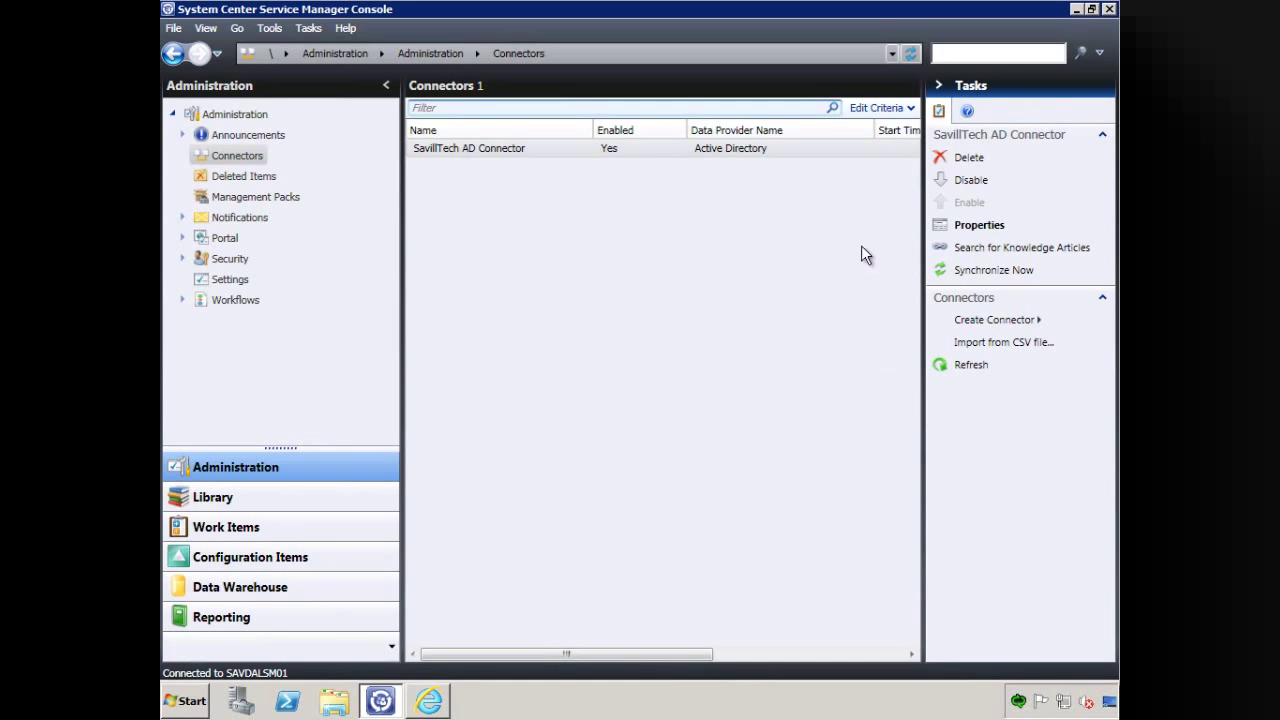
# Run Synchronize Now on SavillTech AD Connector.
pyautogui.click(785, 148)
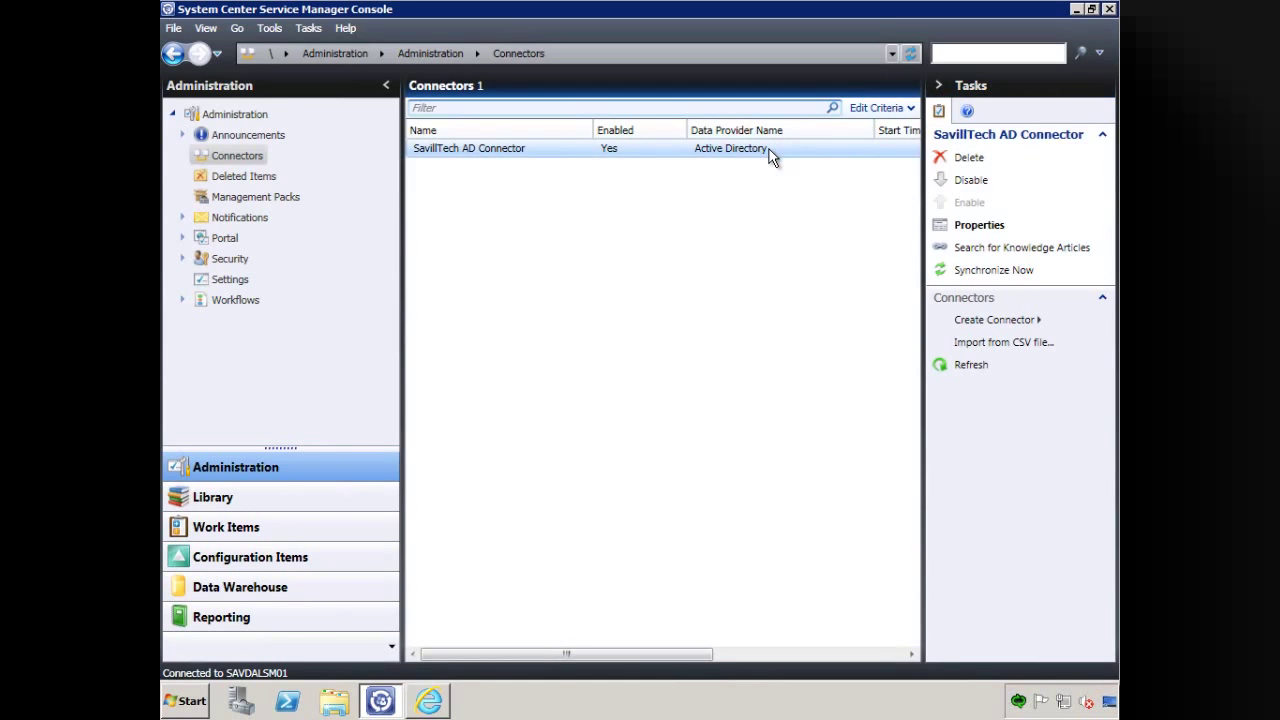
pyautogui.click(991, 272)
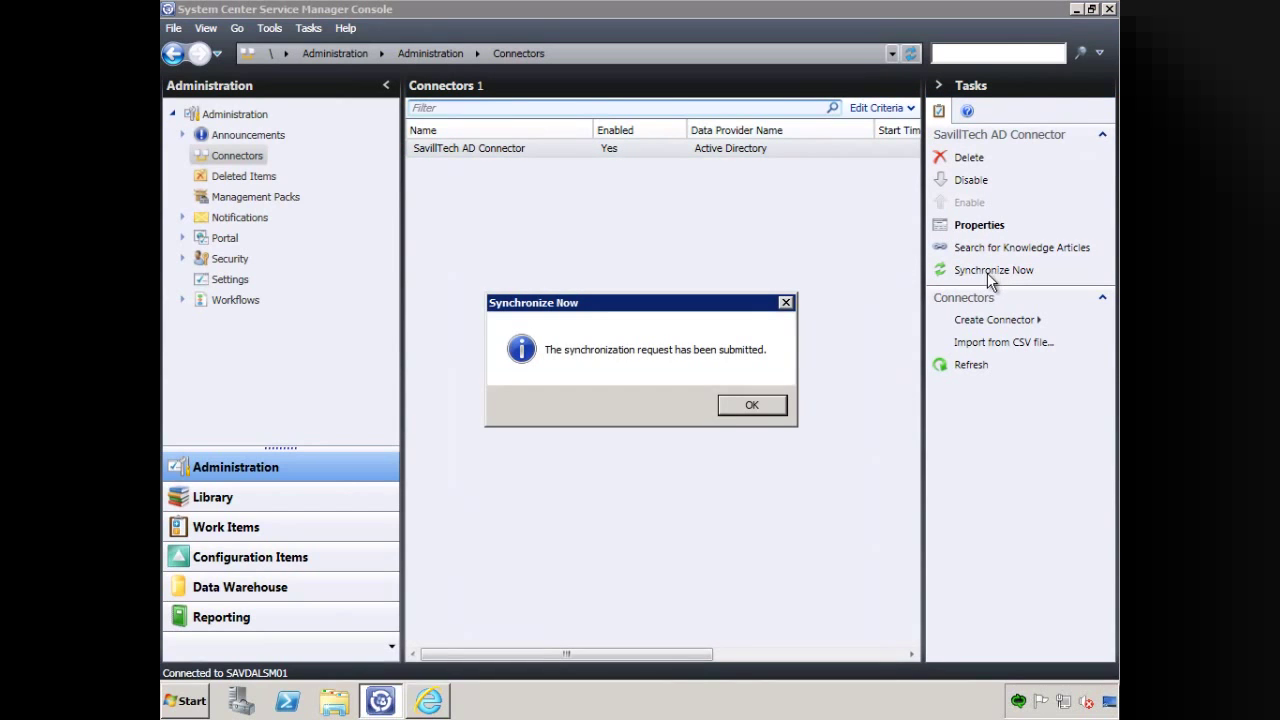
pyautogui.click(745, 410)
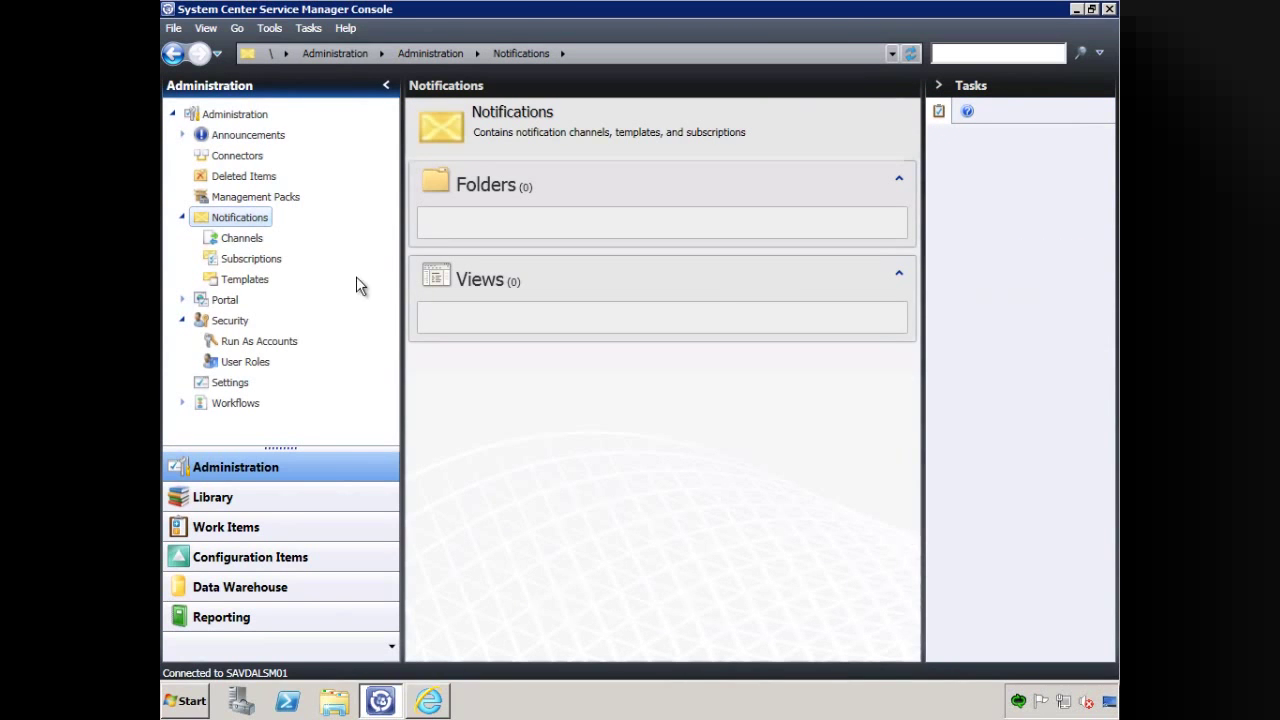
# Enable e-mail notifications and add SMTP server savdalex10.savilltech.net with Windows Integrated authentication.
pyautogui.click(222, 238)
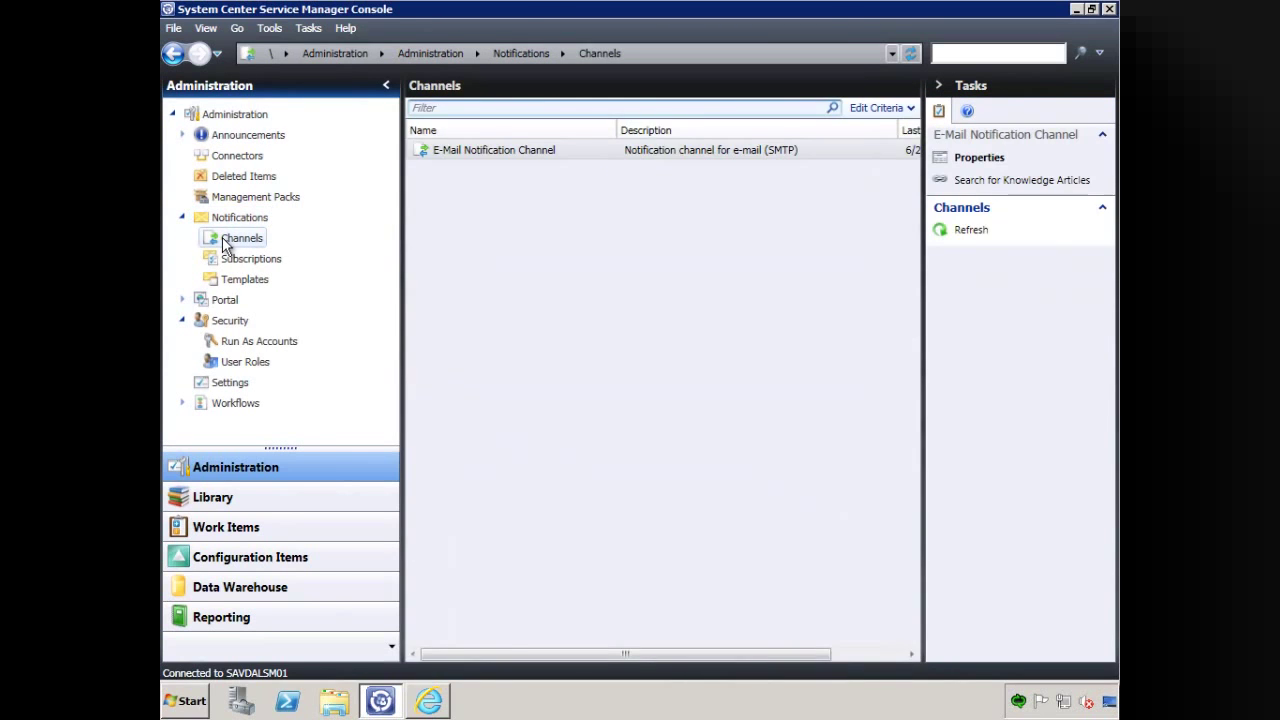
pyautogui.click(852, 150)
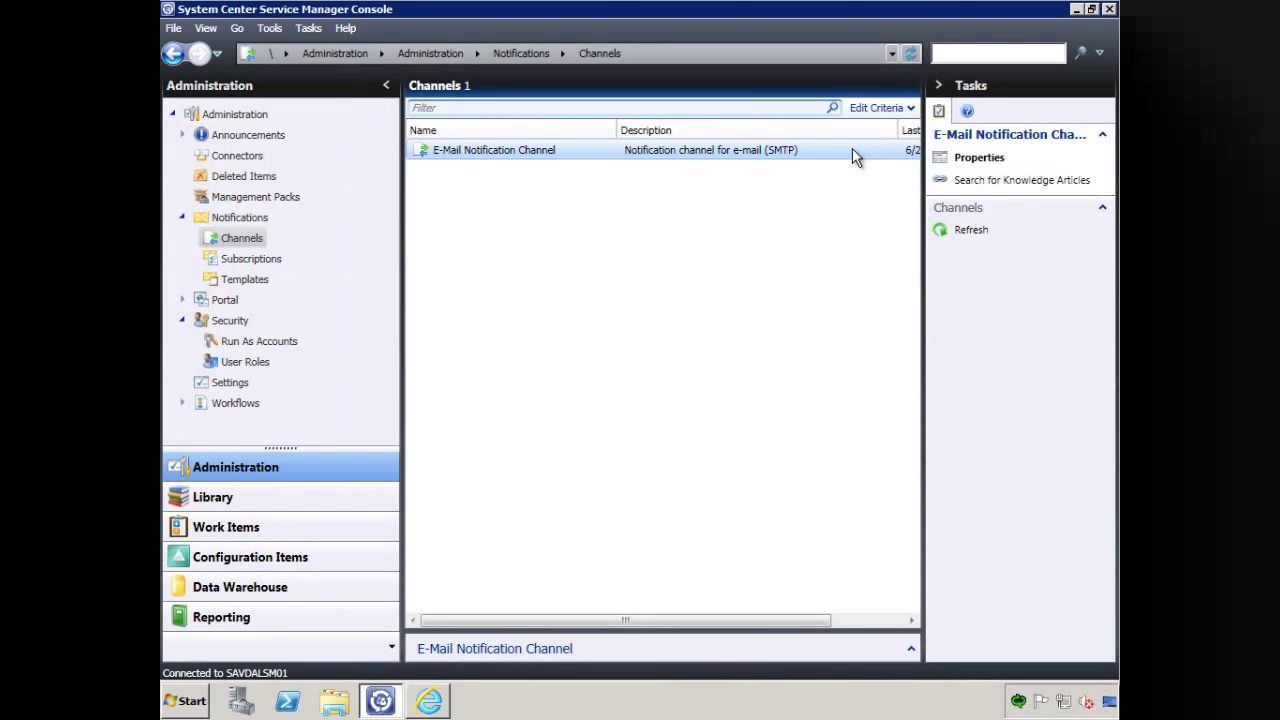
pyautogui.click(978, 158)
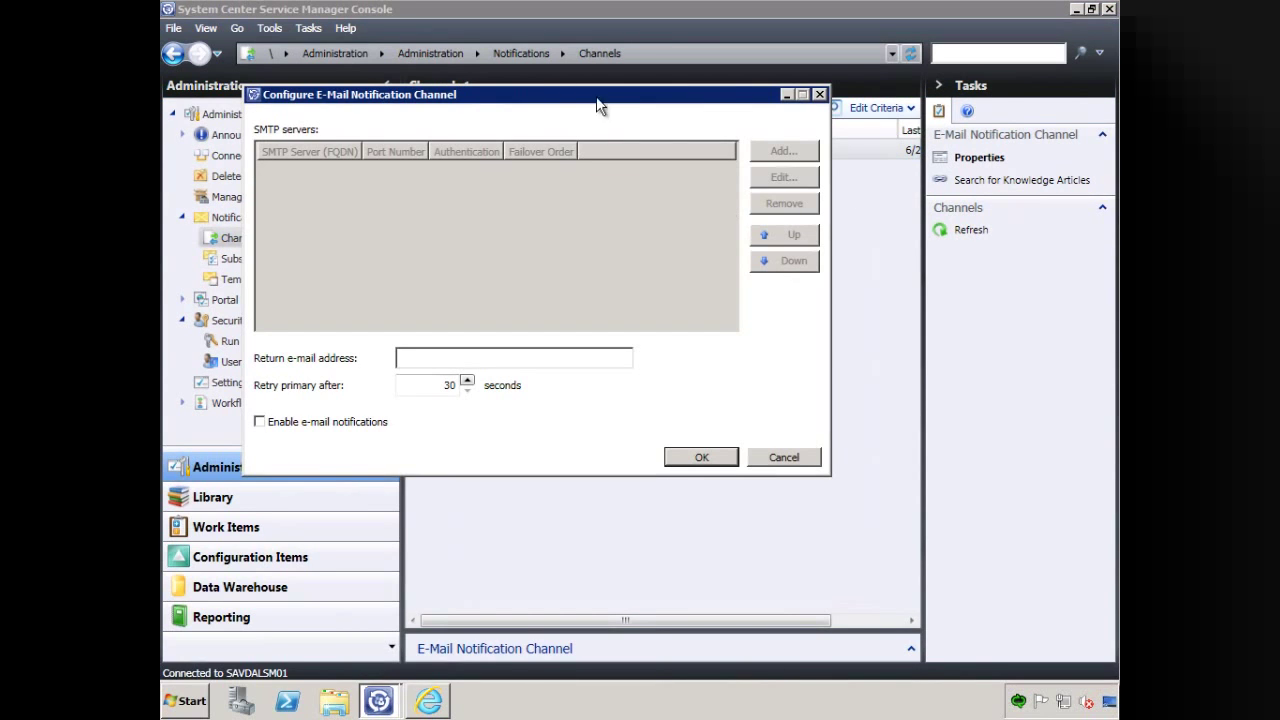
pyautogui.click(373, 494)
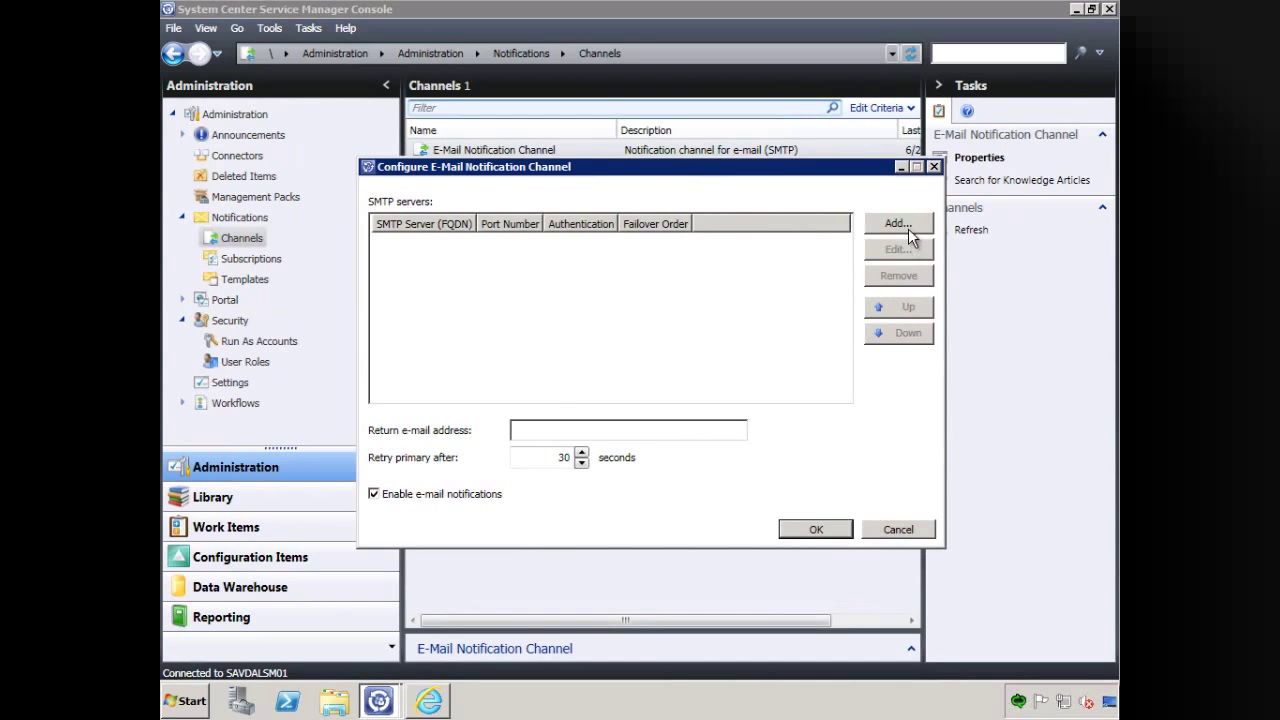
pyautogui.click(908, 222)
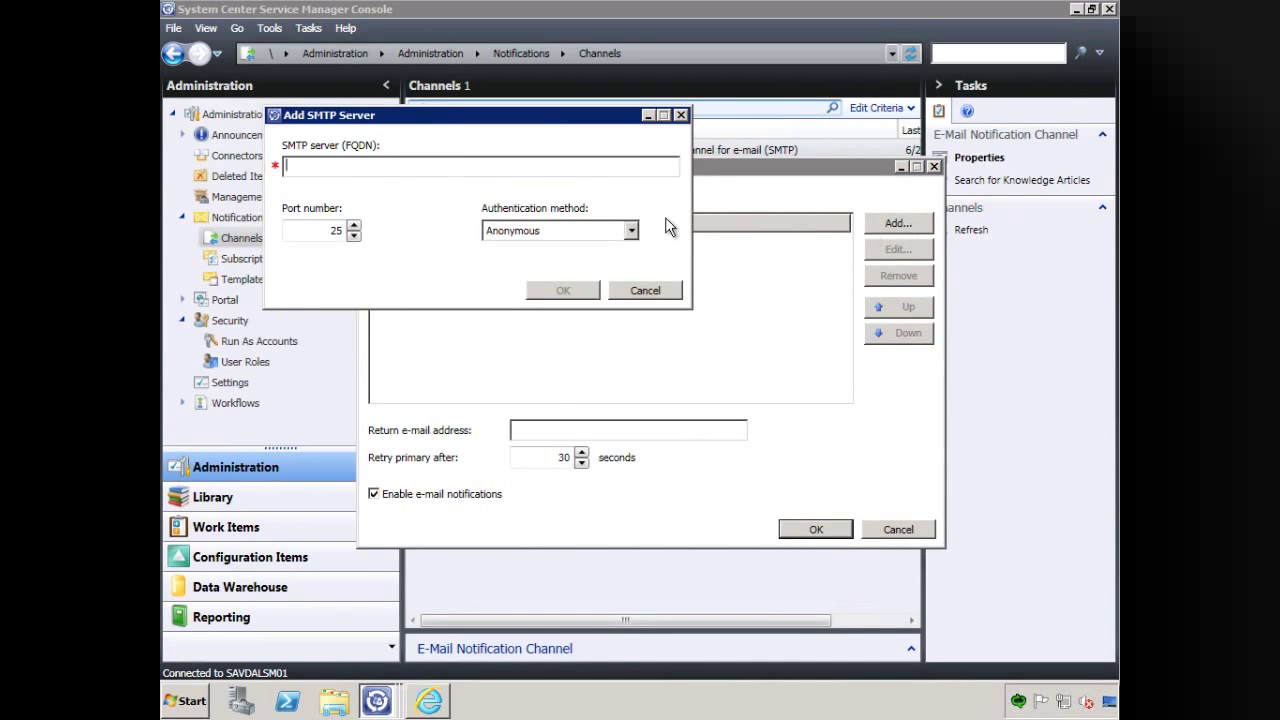
pyautogui.write('savd')
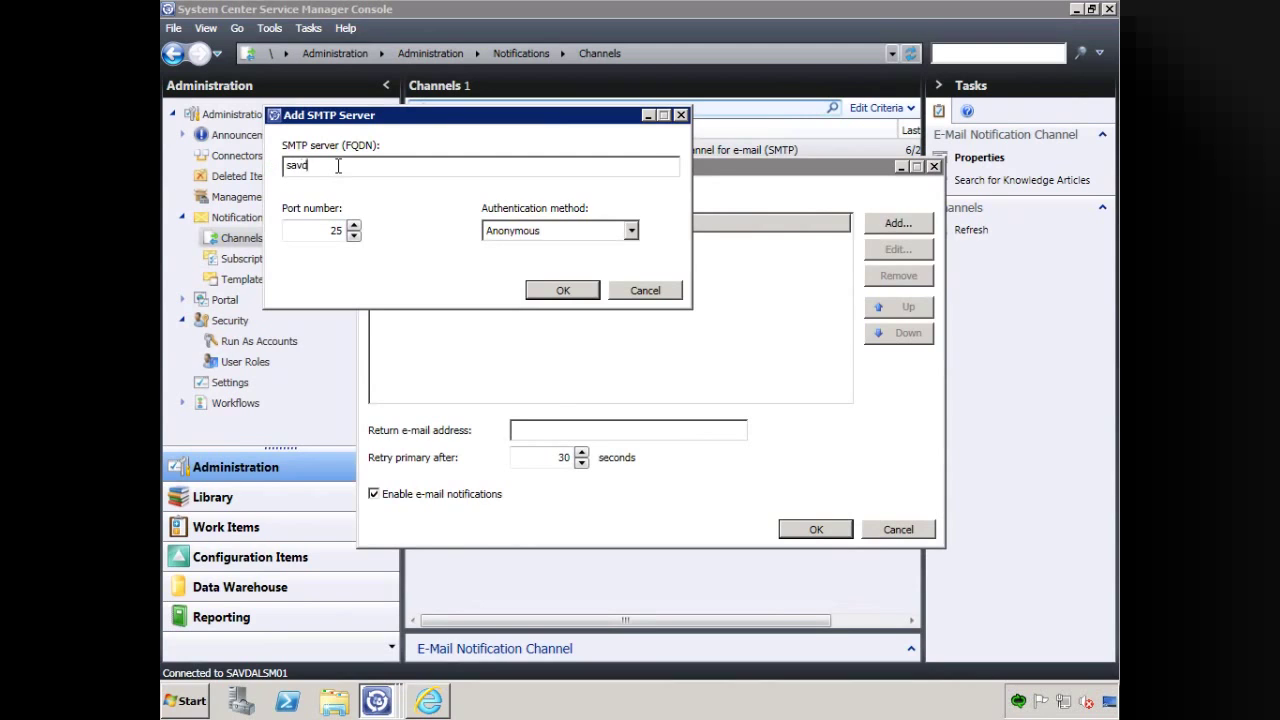
pyautogui.write('alex10.savilltech.net')
pyautogui.click(631, 231)
pyautogui.click(593, 262)
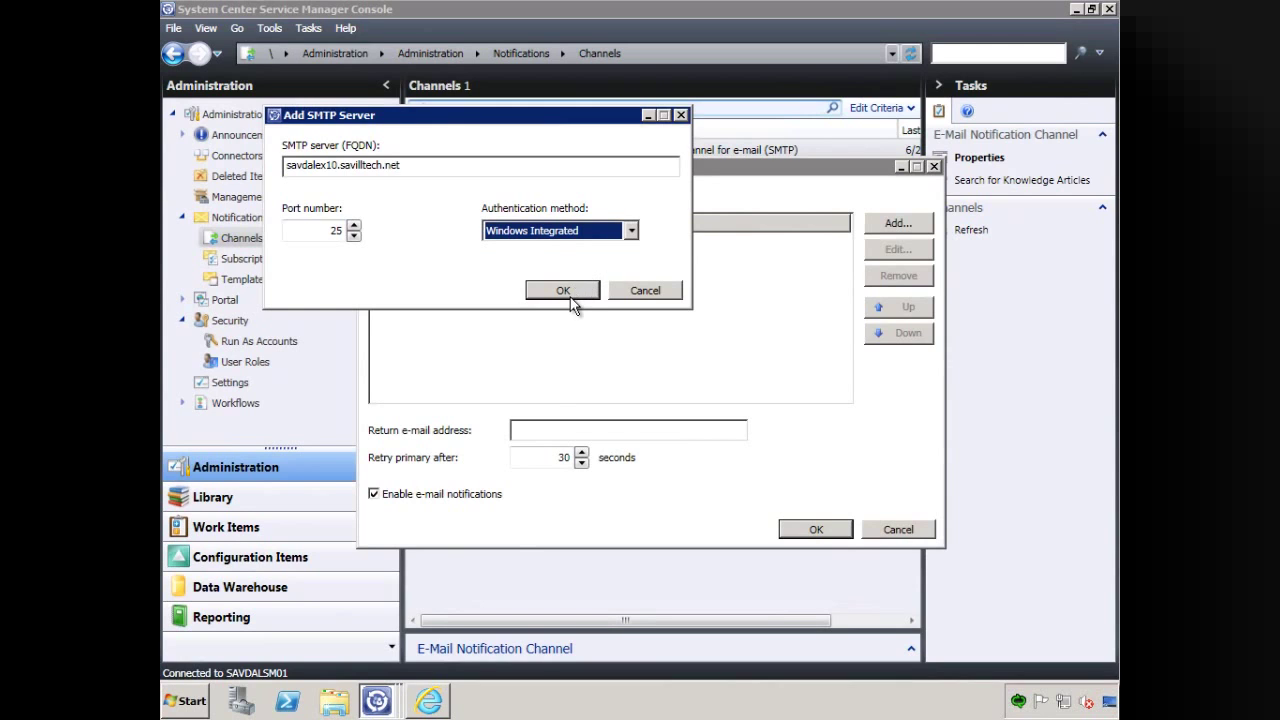
pyautogui.click(577, 292)
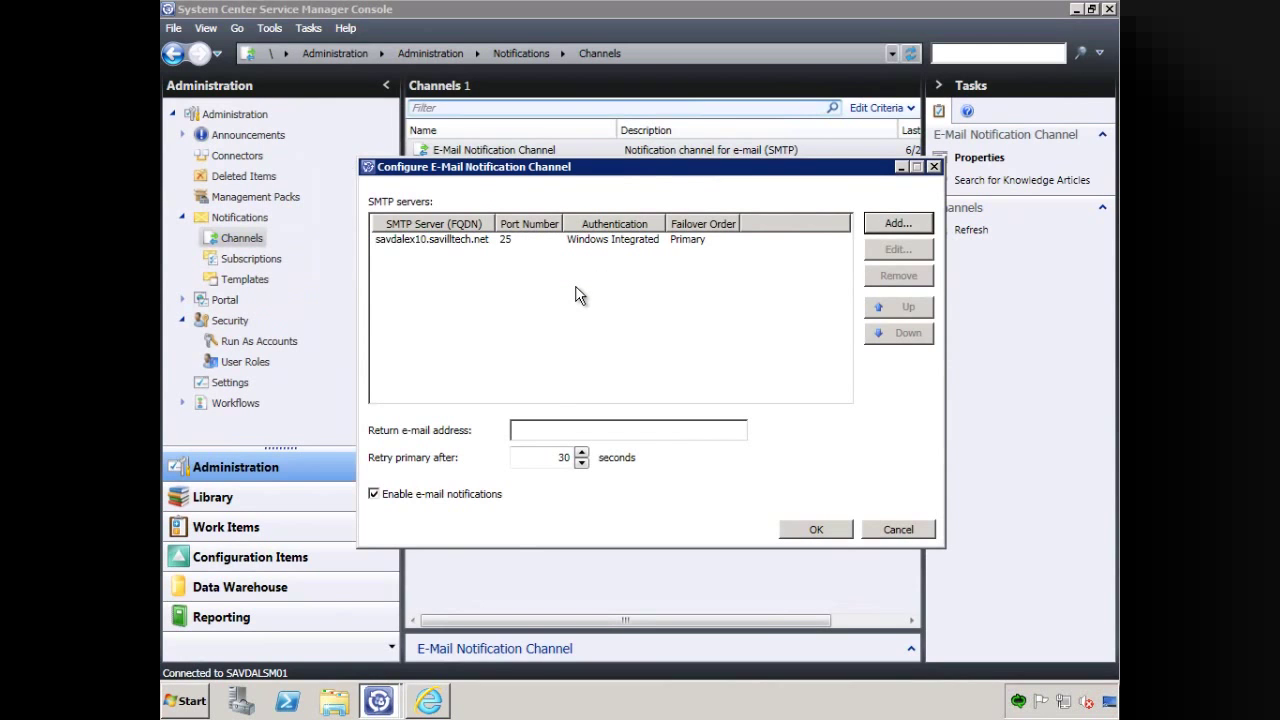
# Enter the return e-mail address and save the E-Mail Notification Channel settings.
pyautogui.click(556, 429)
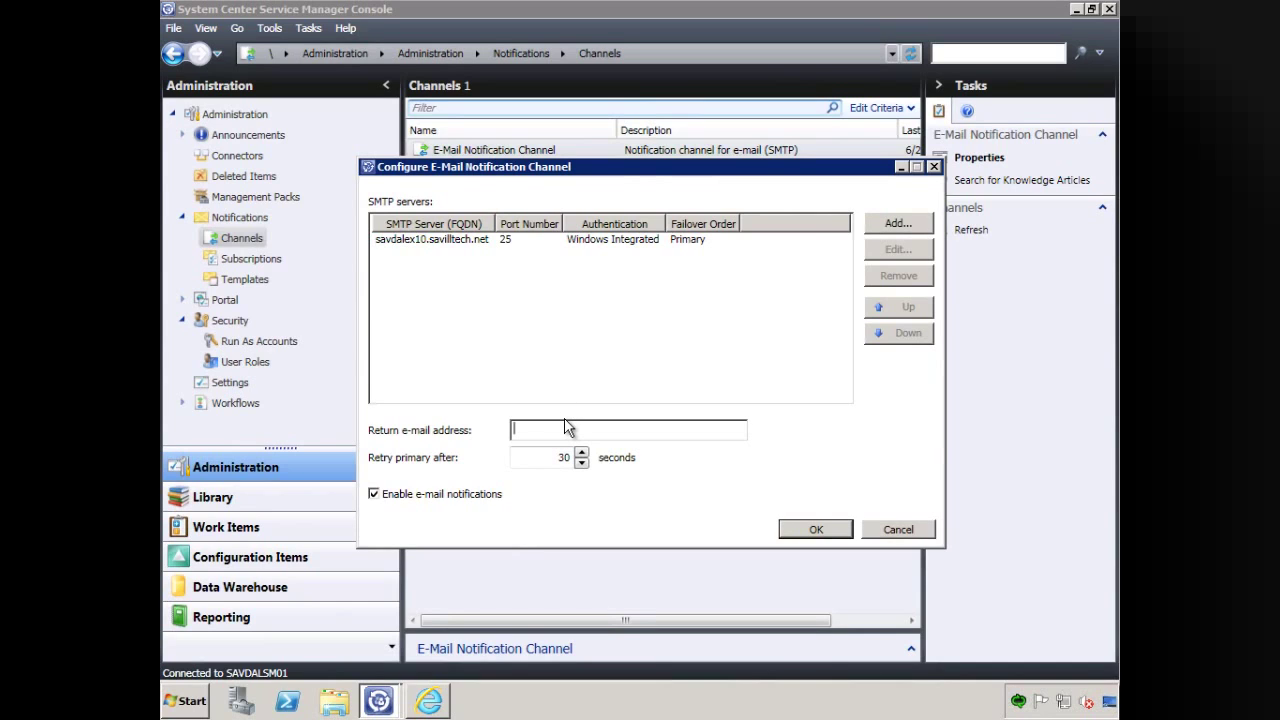
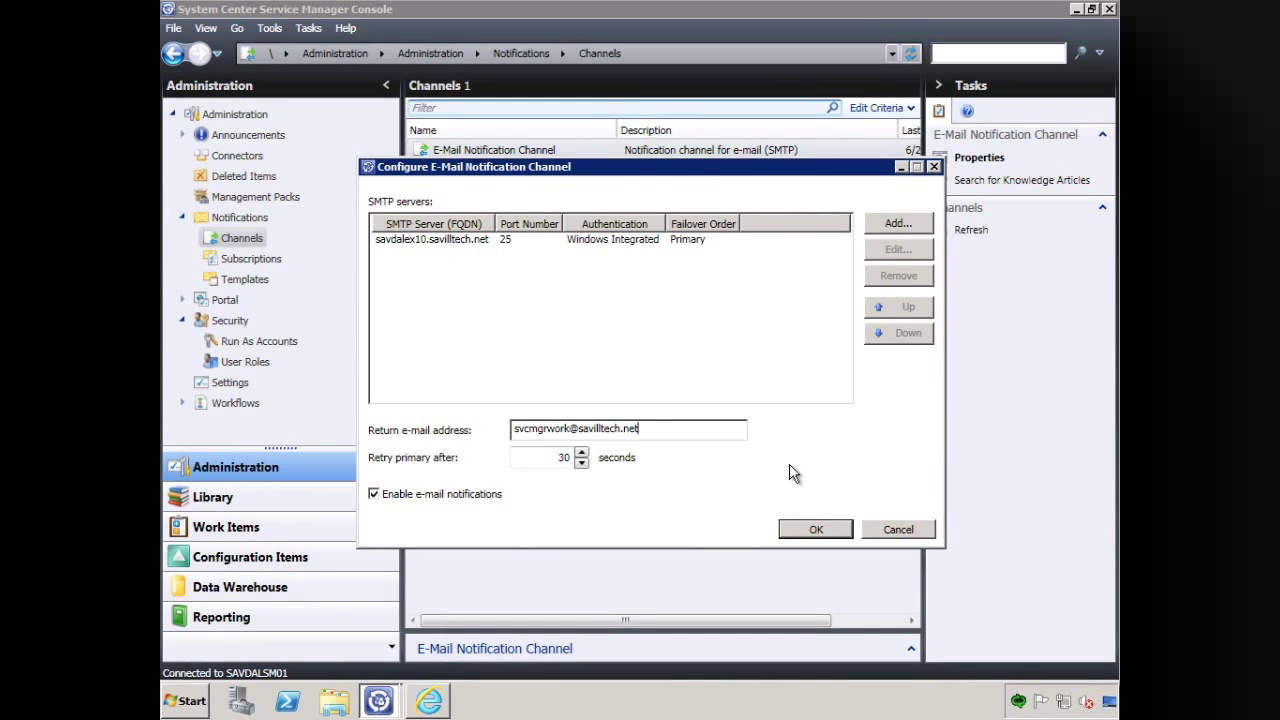
pyautogui.click(816, 528)
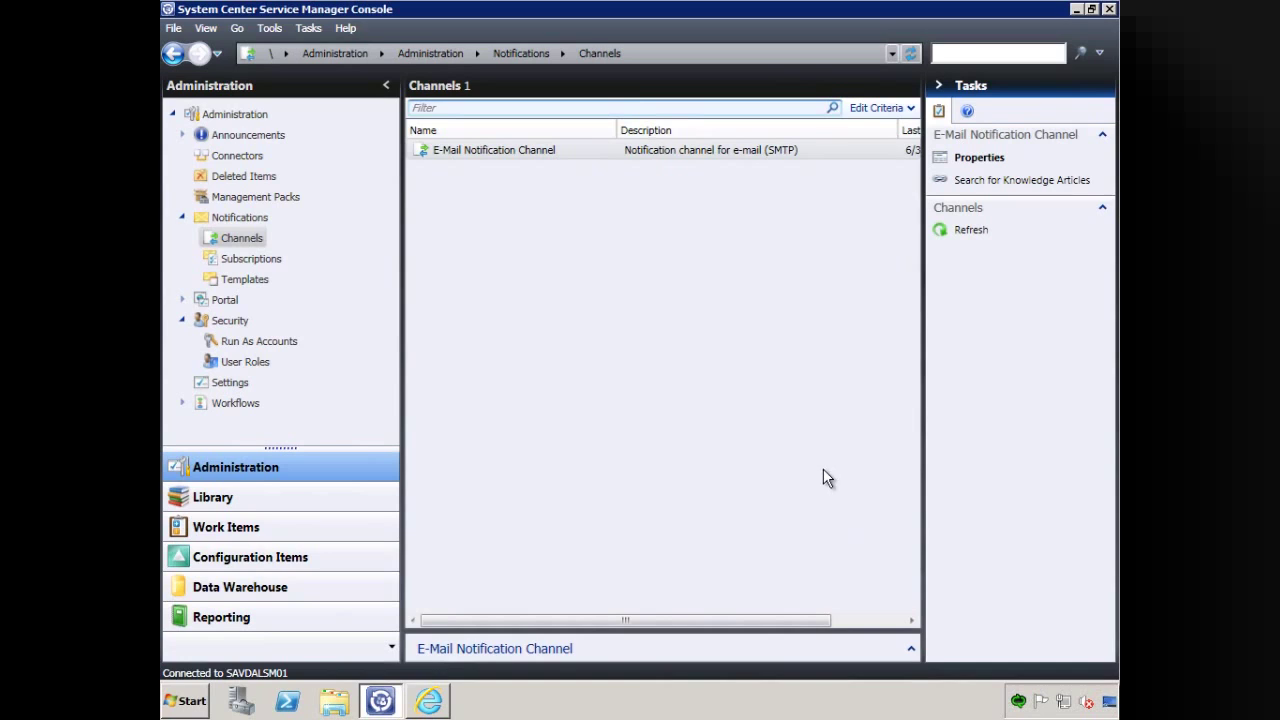
pyautogui.click(524, 151)
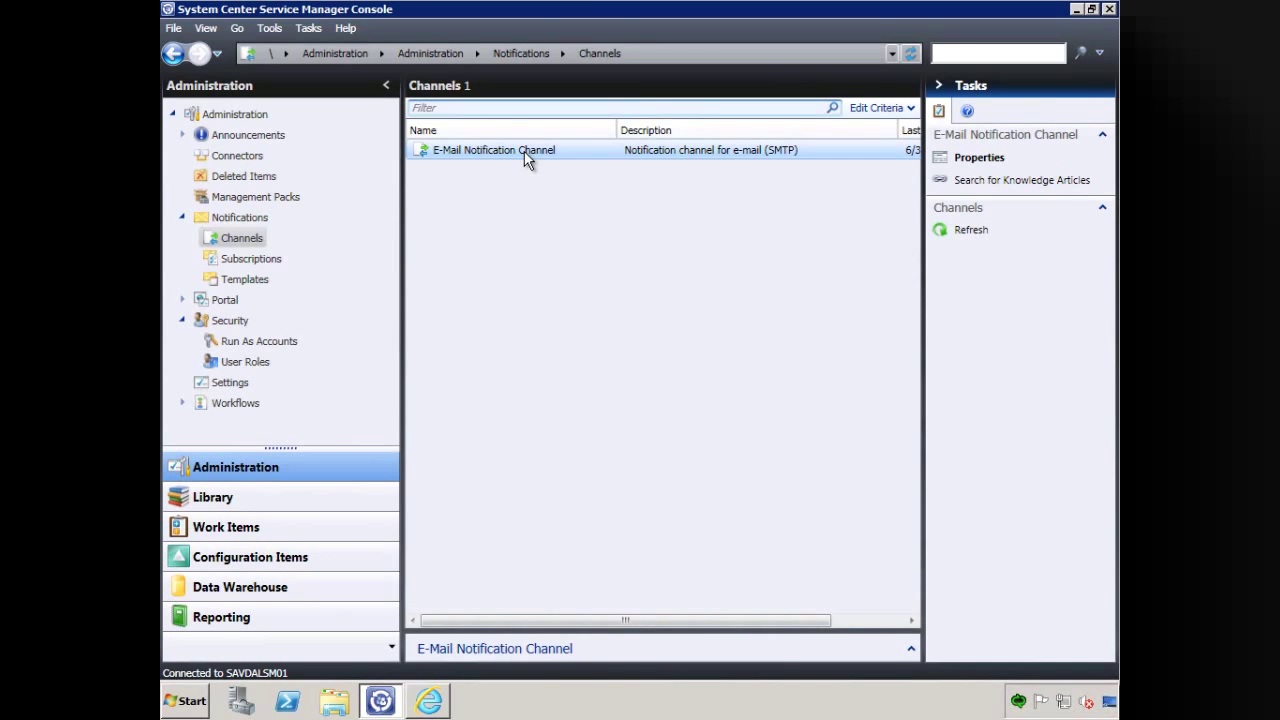